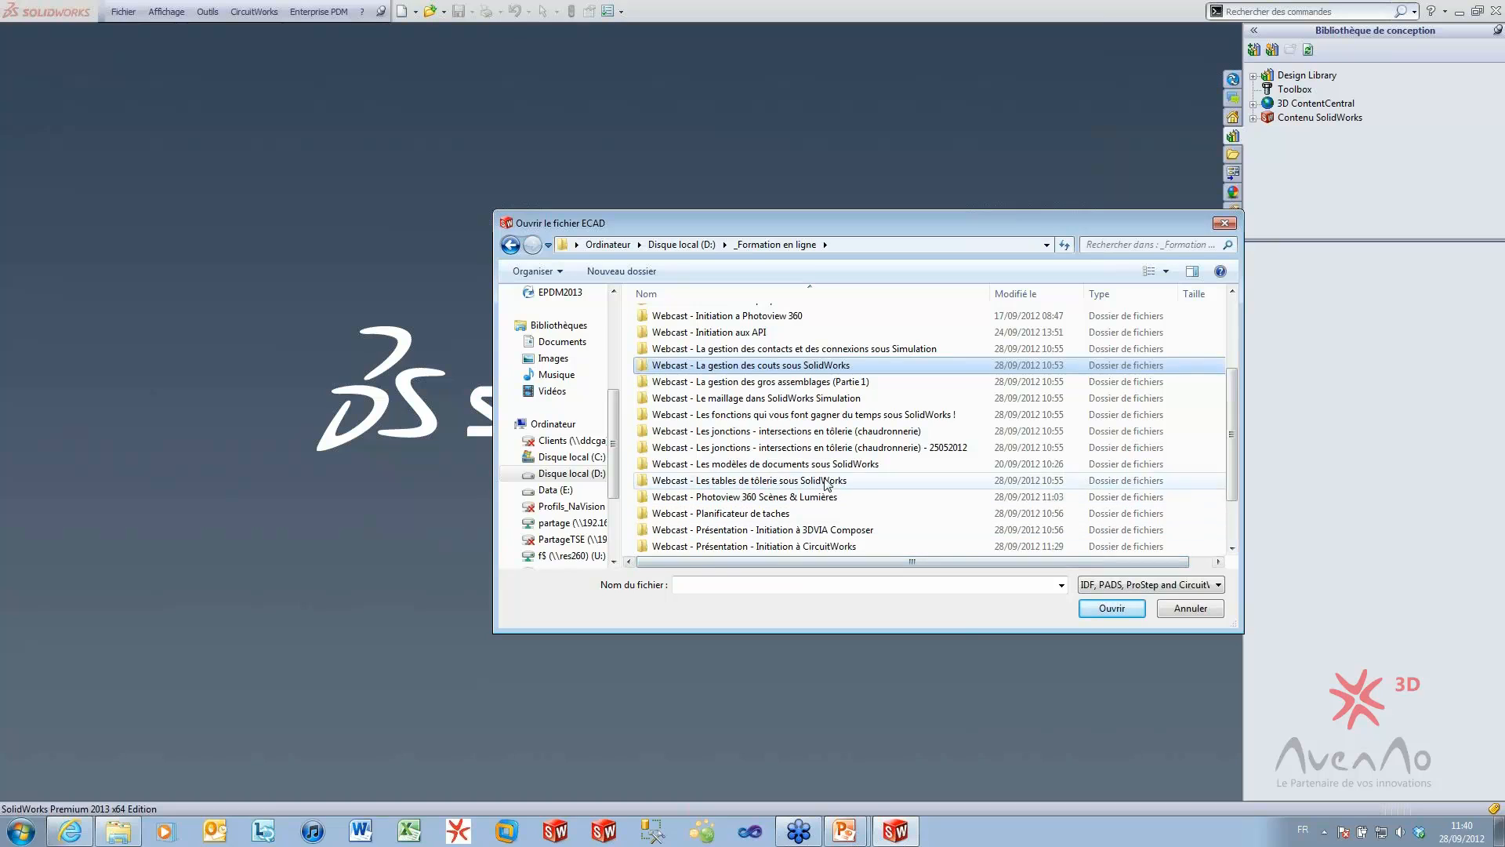
Open the ECAD file CircuitWorks.asc from the 21 - CircuitWorks folder inside "Webcast - Présentation - Initiation à CircuitWorks"
{"action": "scroll", "coordinate": [800, 502], "scroll_direction": "down", "scroll_amount": 2}
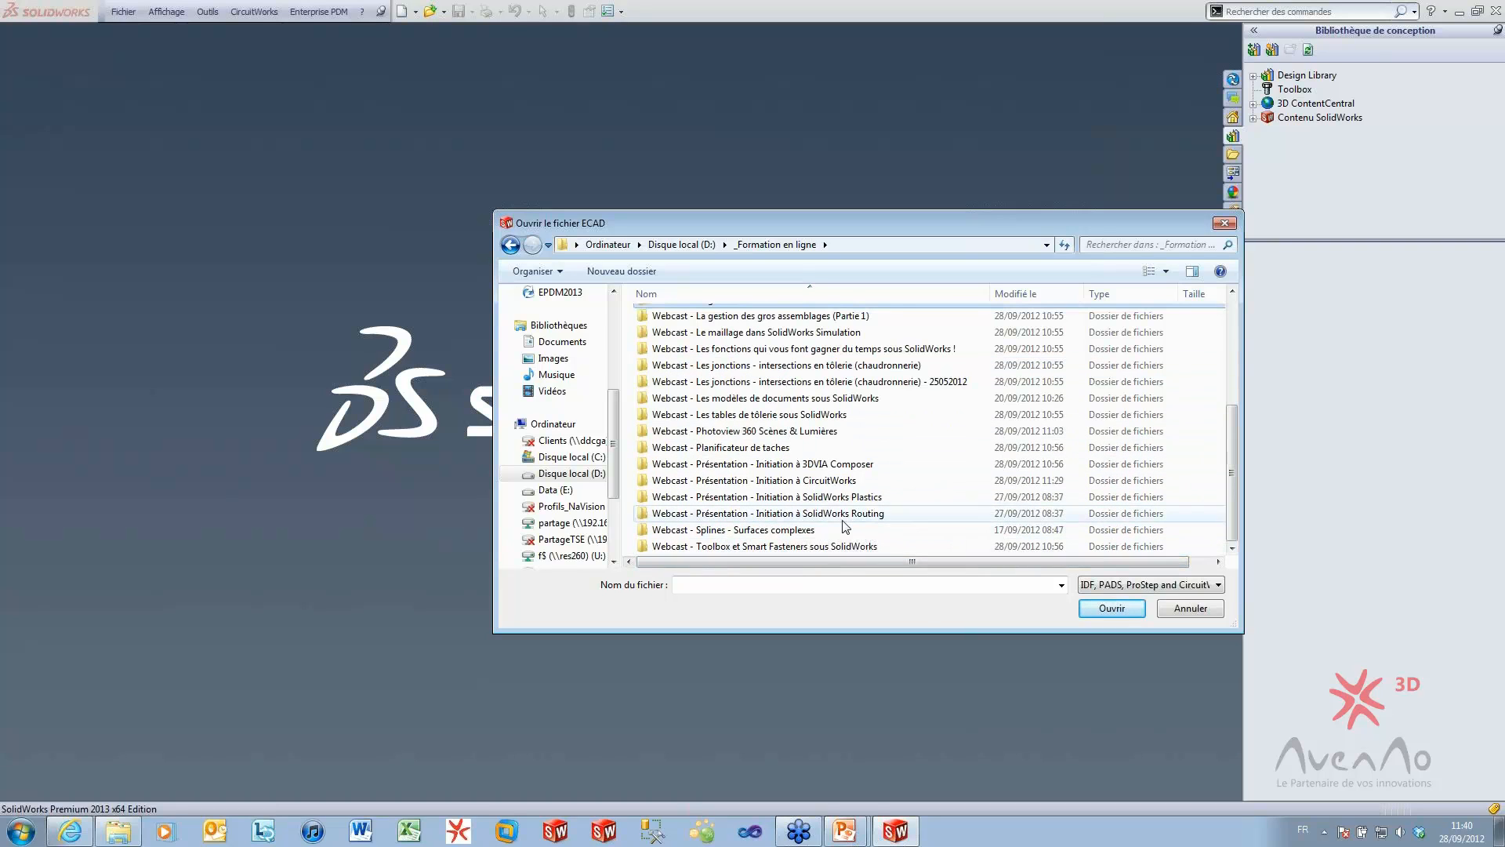
{"action": "left_click", "coordinate": [830, 486]}
{"action": "double_click", "coordinate": [831, 482]}
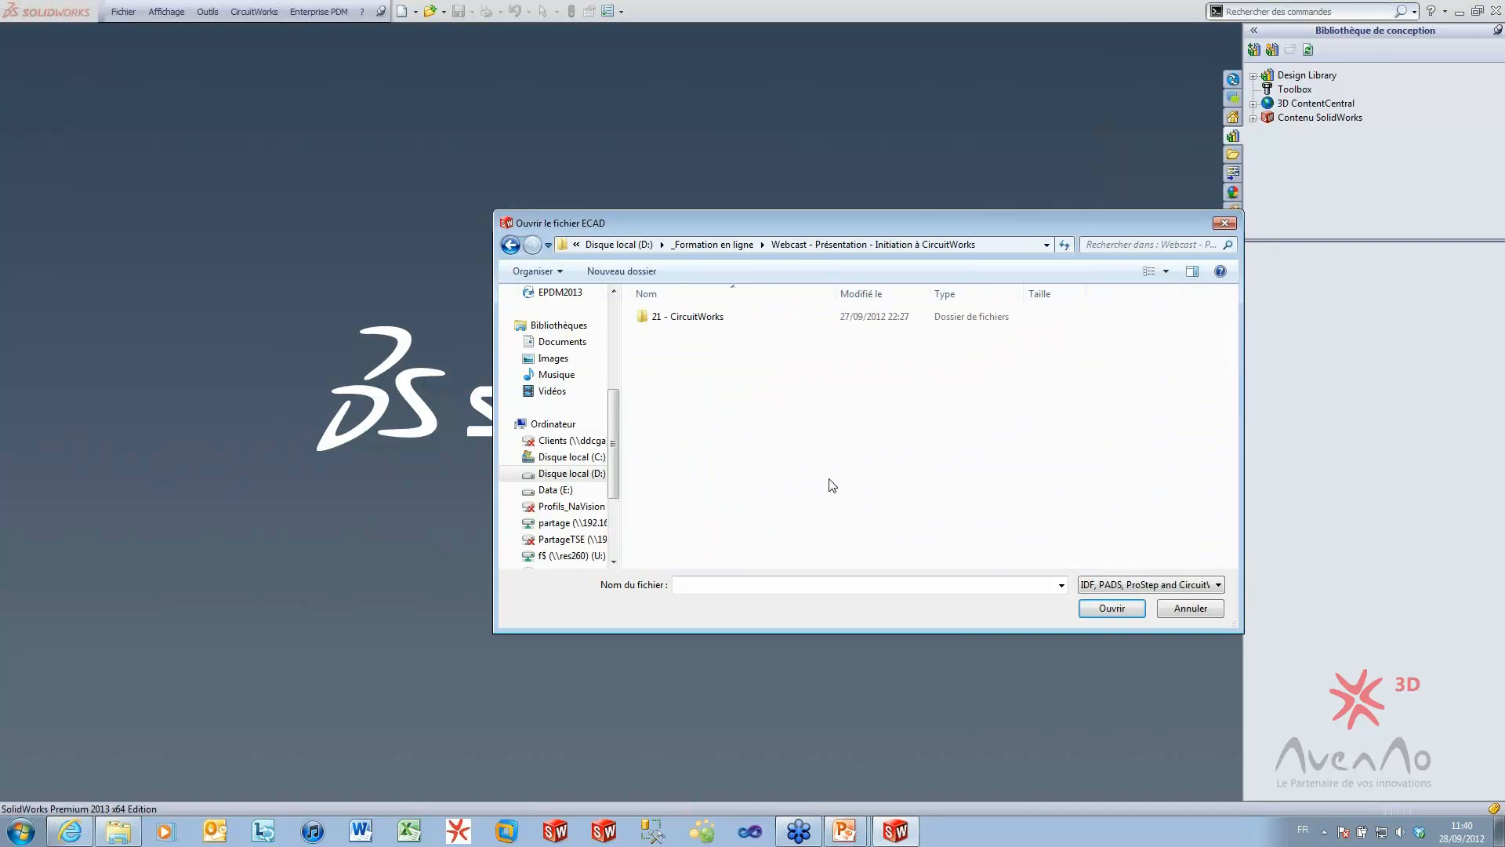
{"action": "double_click", "coordinate": [694, 316]}
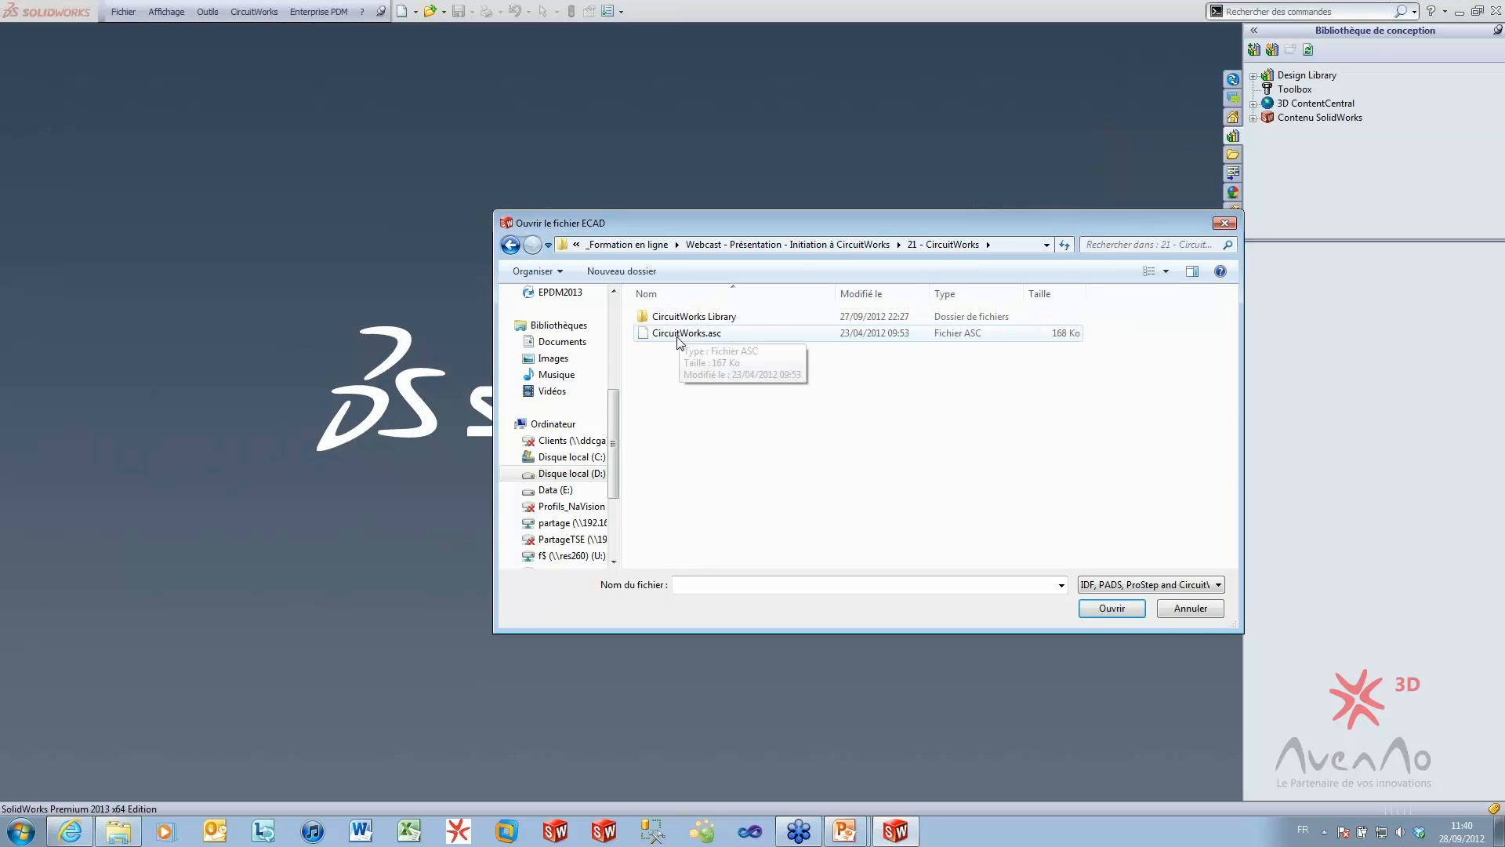
{"action": "left_click", "coordinate": [687, 332]}
{"action": "left_click", "coordinate": [1112, 608]}
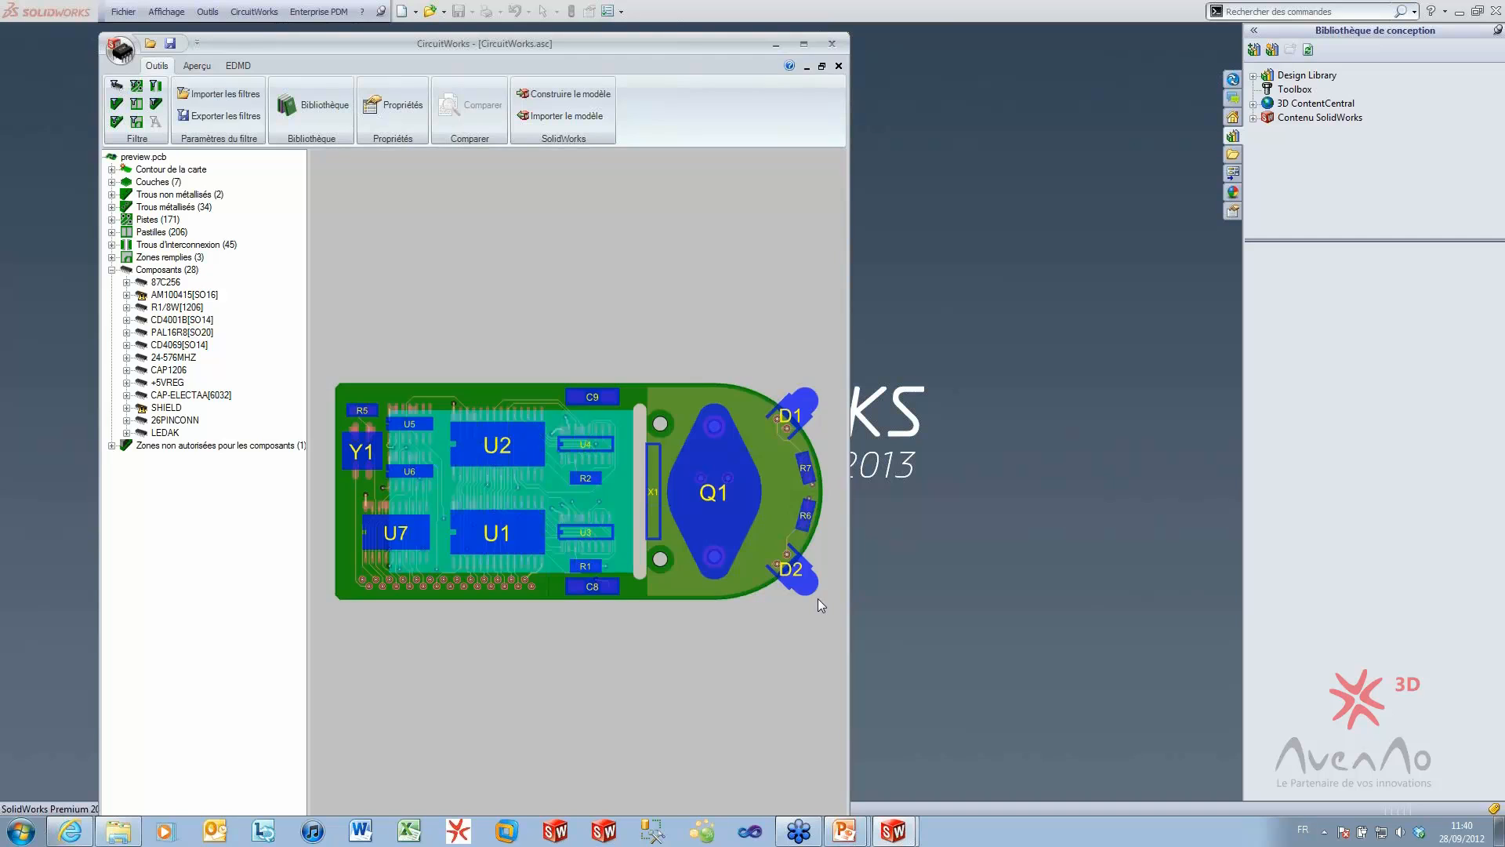
{"action": "left_click_drag", "start_coordinate": [730, 31], "coordinate": [716, 112]}
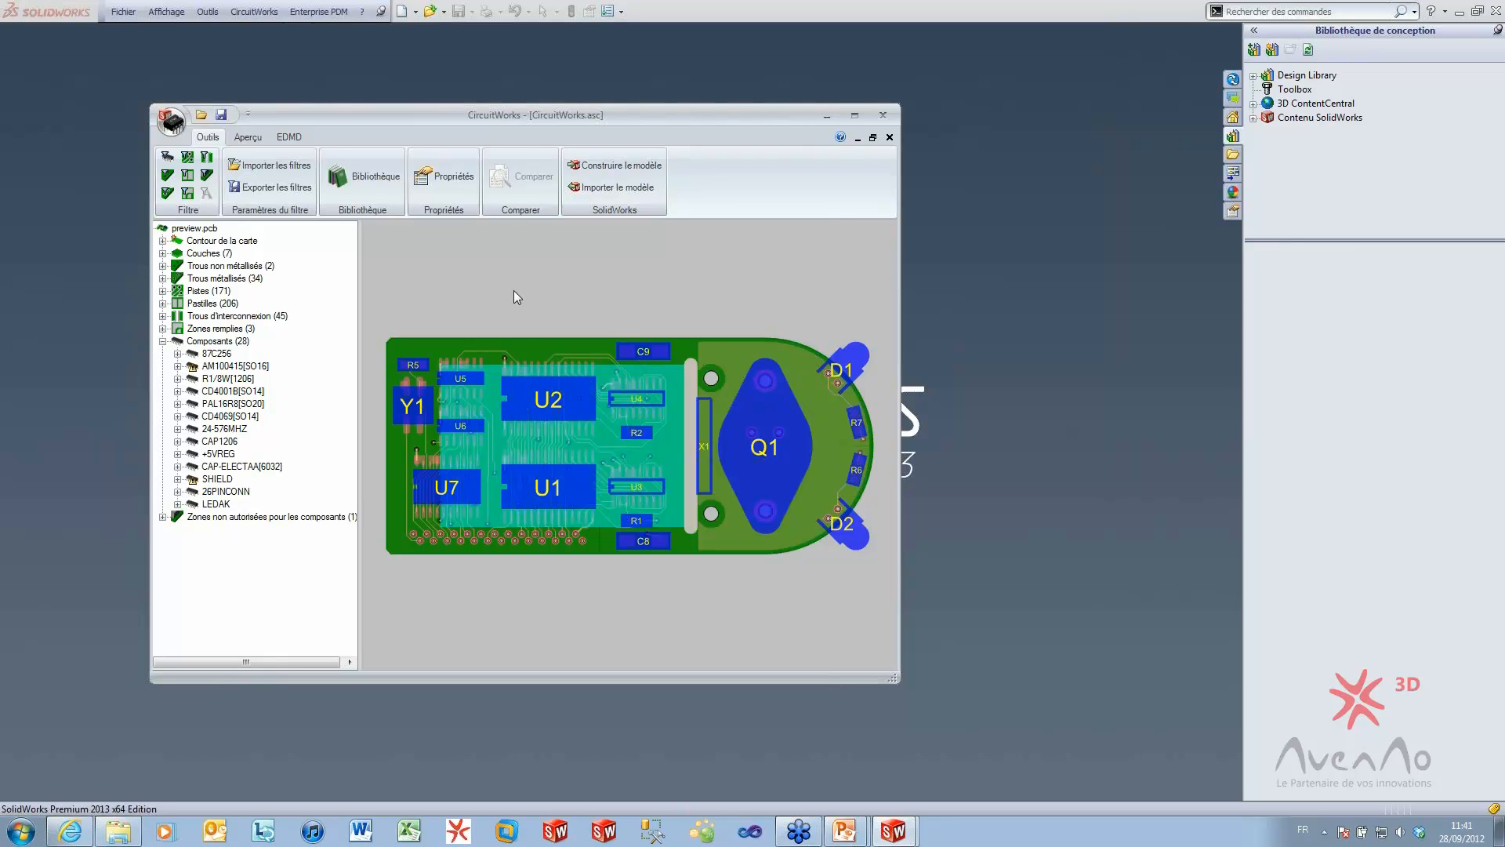
Highlight the board outline, layers, non-plated and plated holes, traces, pads and components one after another on the board
{"action": "left_click", "coordinate": [207, 243]}
{"action": "left_click", "coordinate": [208, 254]}
{"action": "left_click", "coordinate": [210, 268]}
{"action": "left_click", "coordinate": [210, 279]}
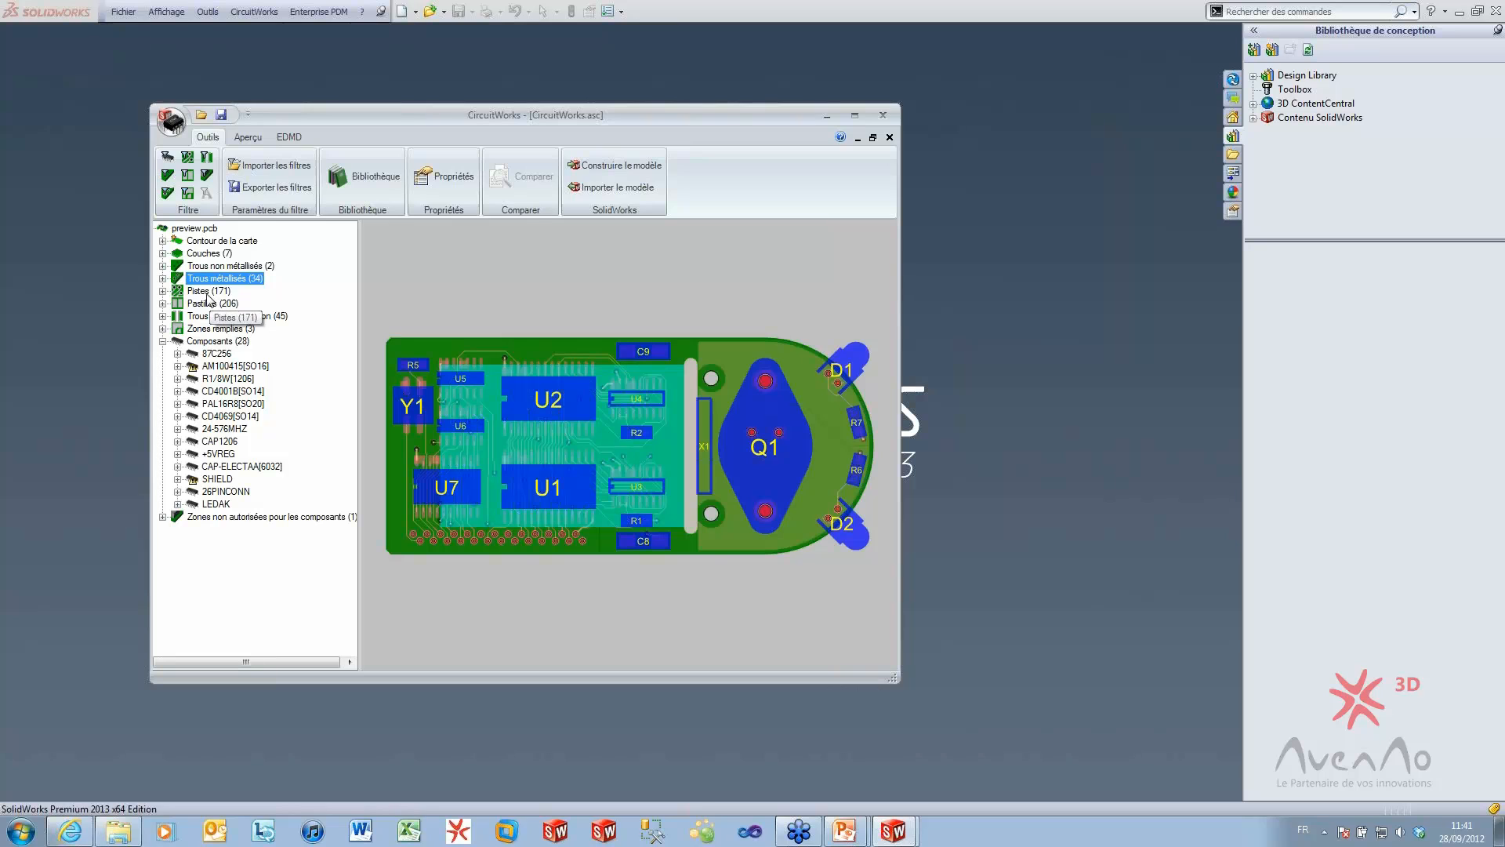
{"action": "left_click", "coordinate": [207, 292]}
{"action": "left_click", "coordinate": [209, 304]}
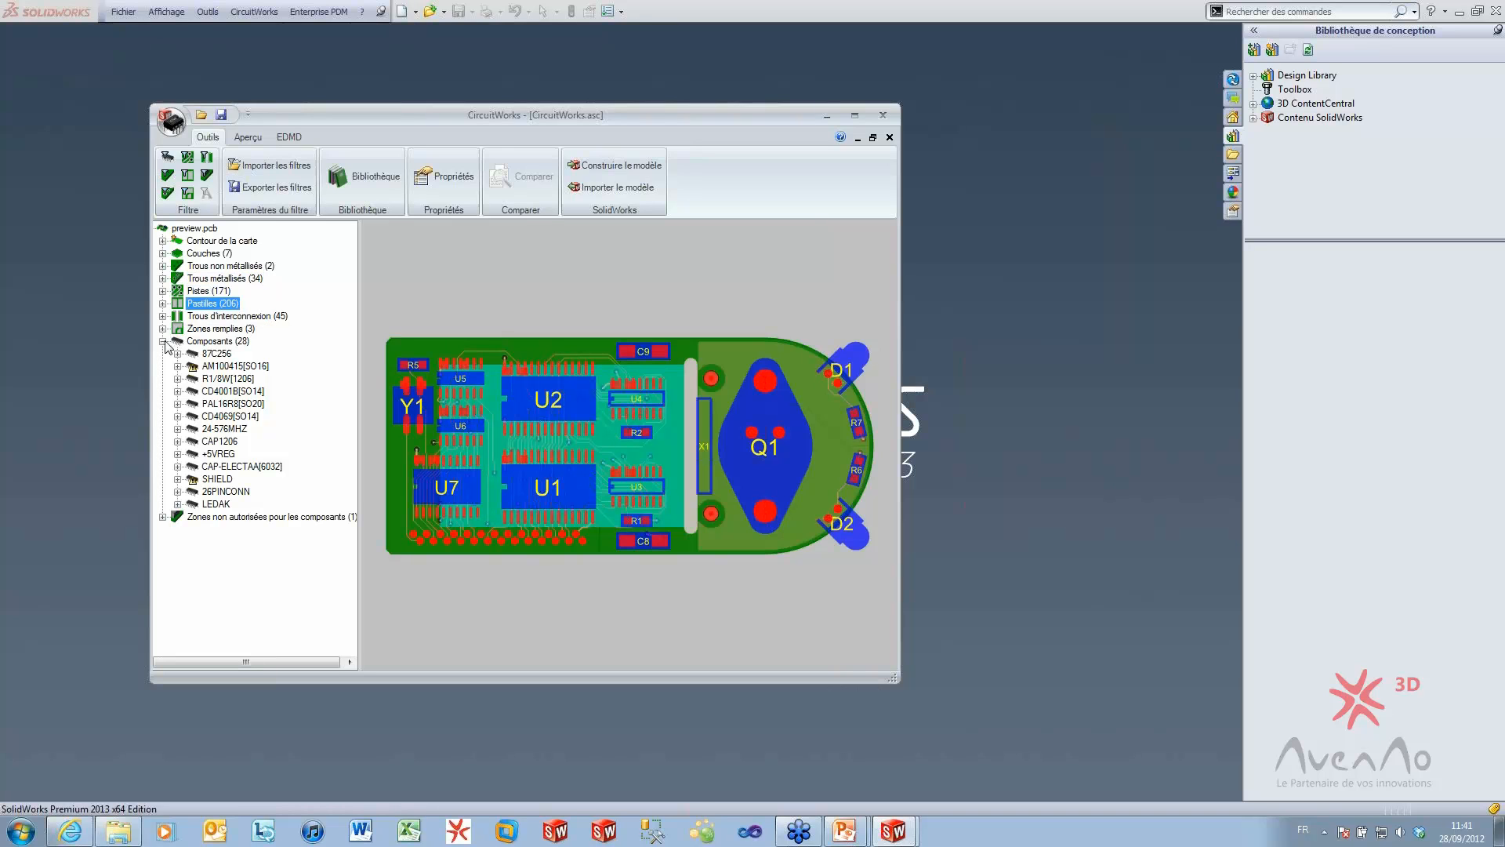
{"action": "left_click", "coordinate": [205, 342]}
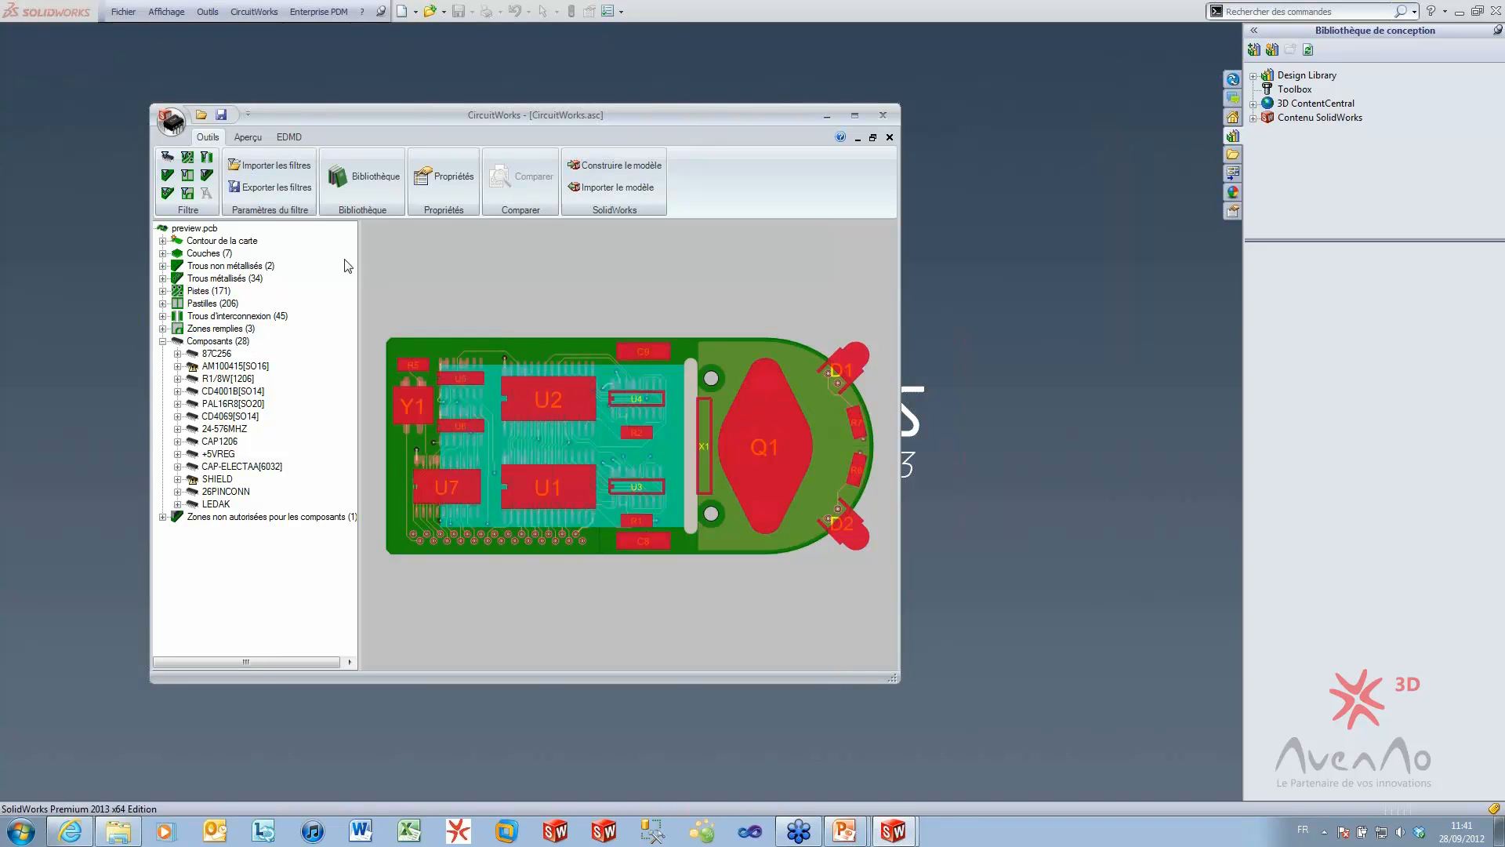
Review the board categories again from outline to components, including the list of layers and the filled areas
{"action": "left_click", "coordinate": [233, 241]}
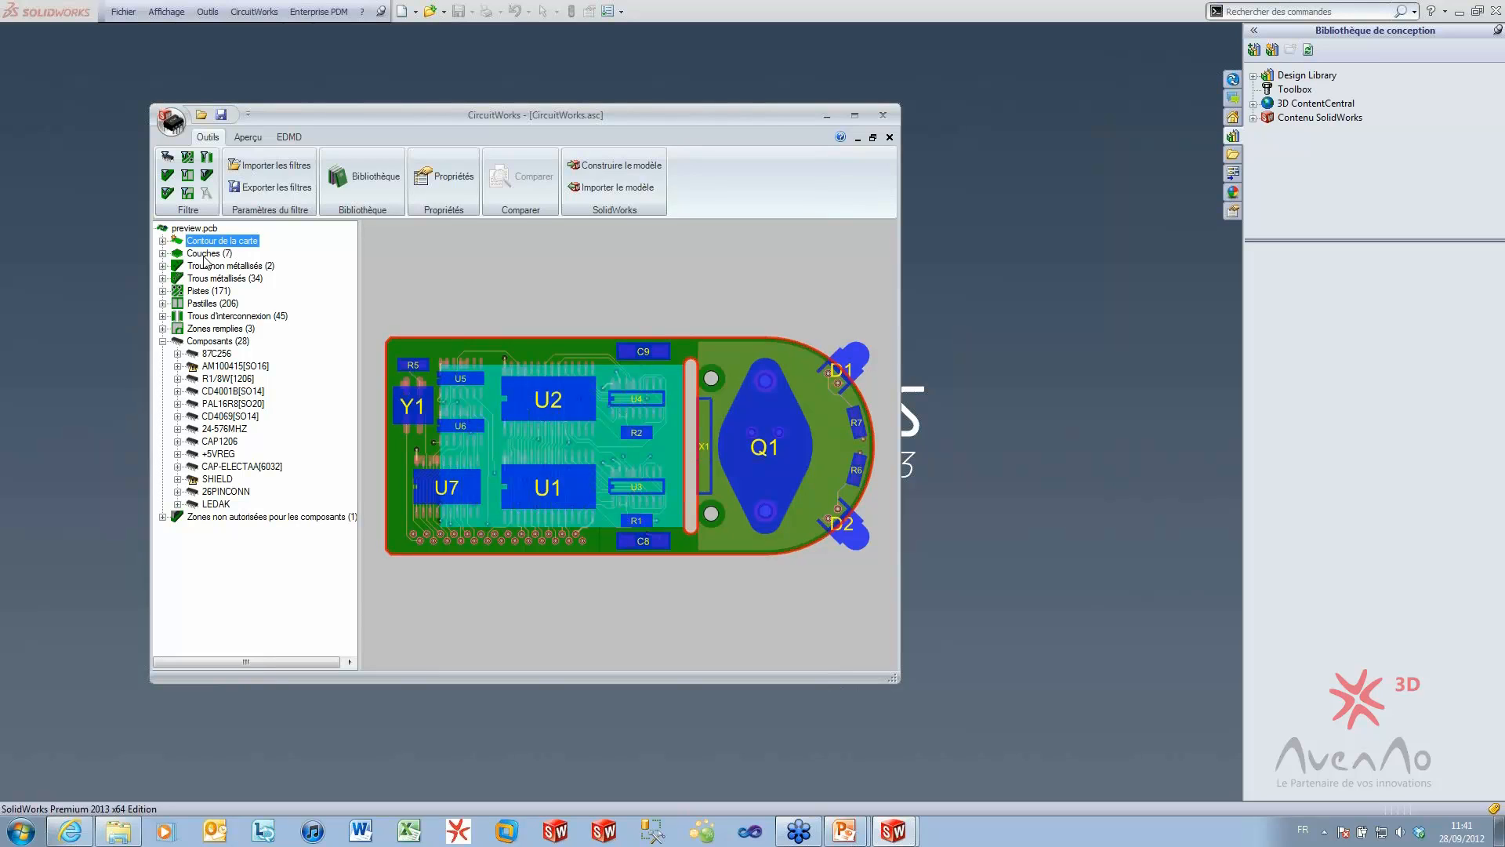
{"action": "left_click", "coordinate": [205, 254]}
{"action": "left_click", "coordinate": [163, 253]}
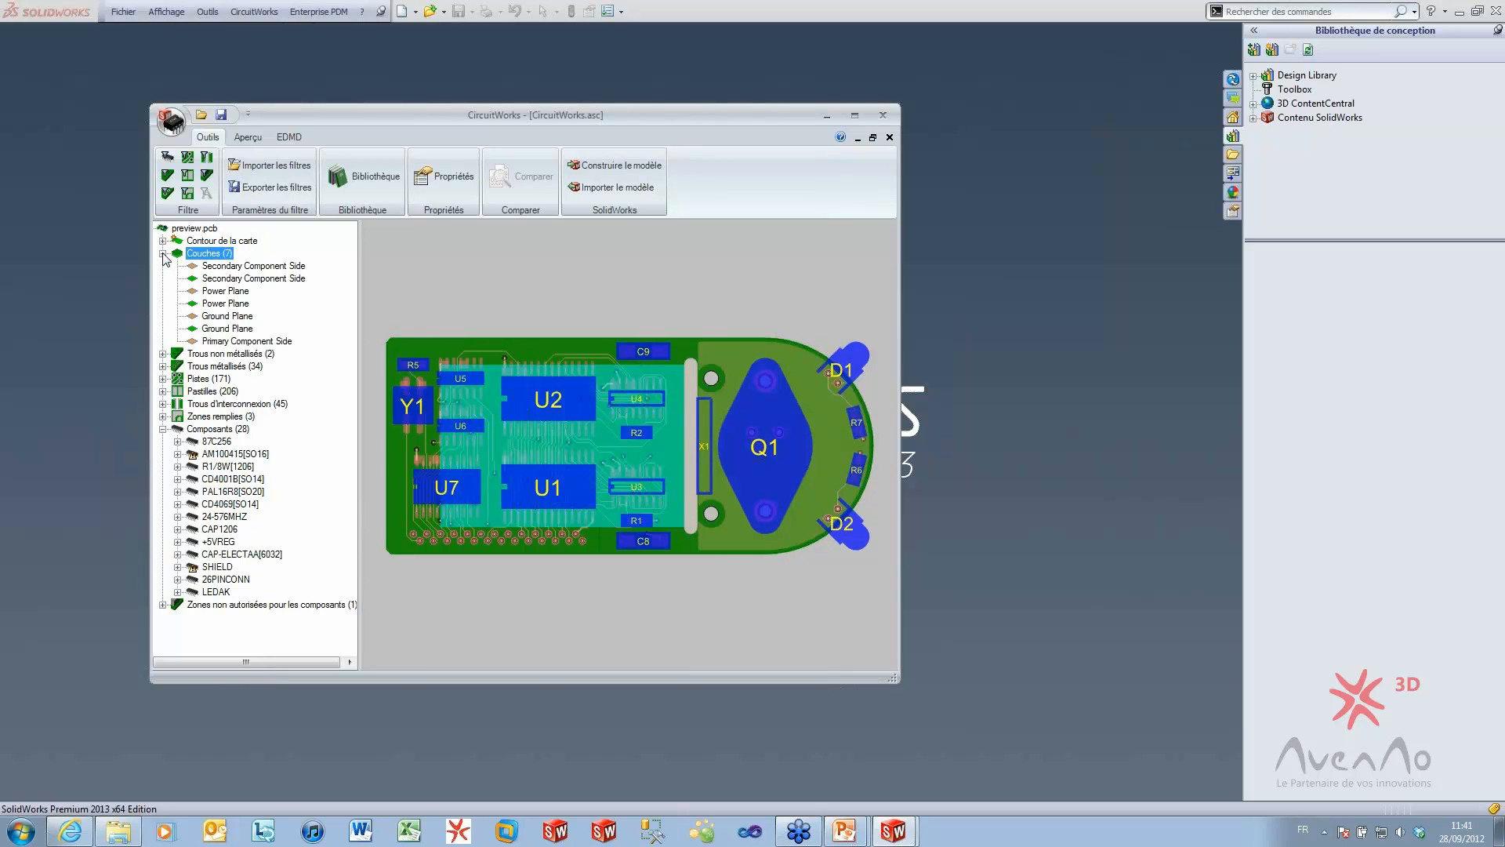
{"action": "left_click", "coordinate": [163, 253]}
{"action": "left_click", "coordinate": [231, 267]}
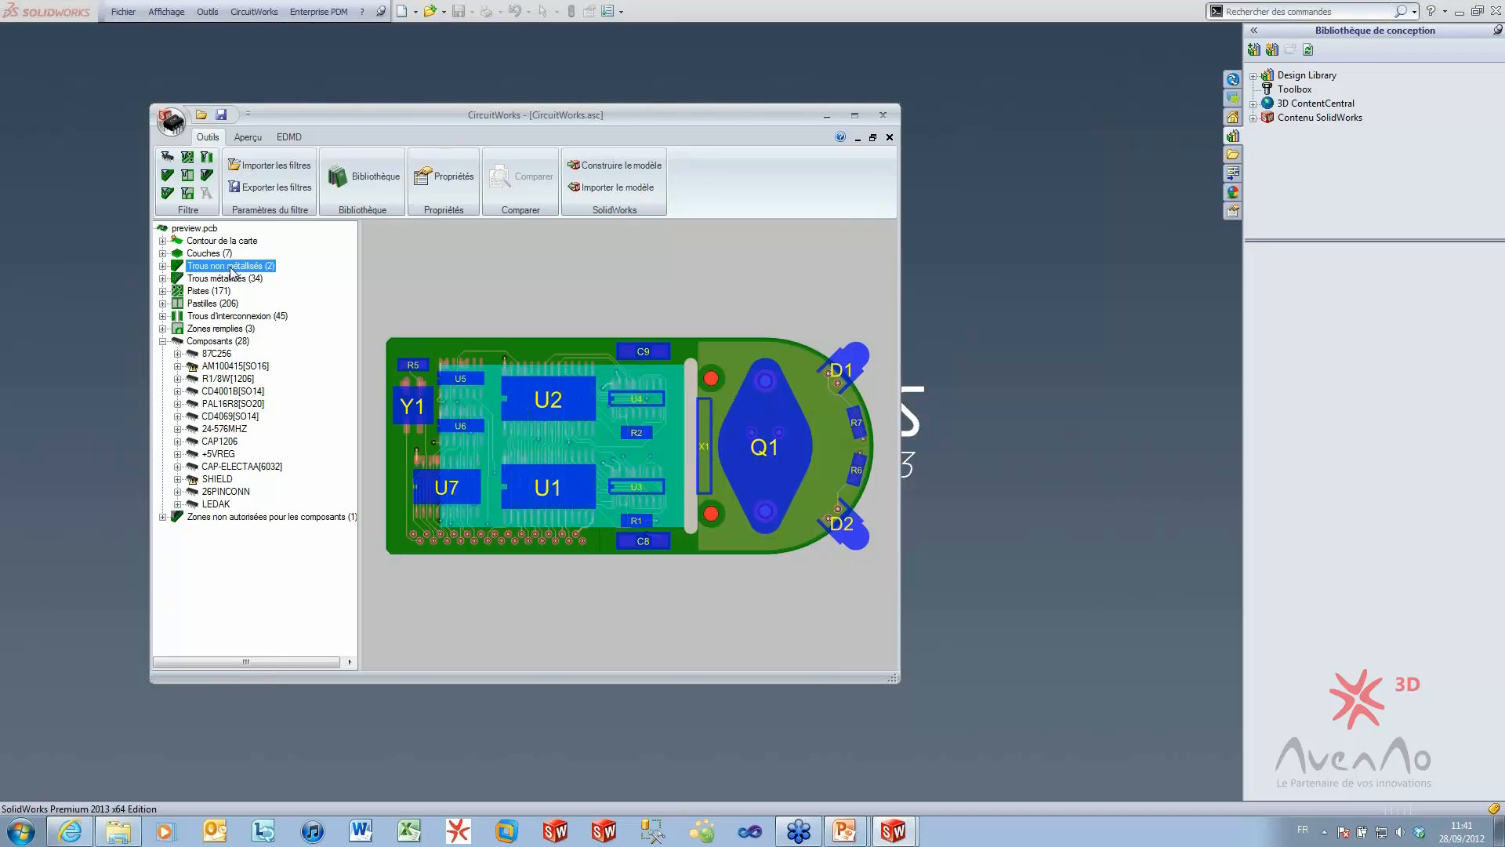
{"action": "left_click", "coordinate": [222, 279]}
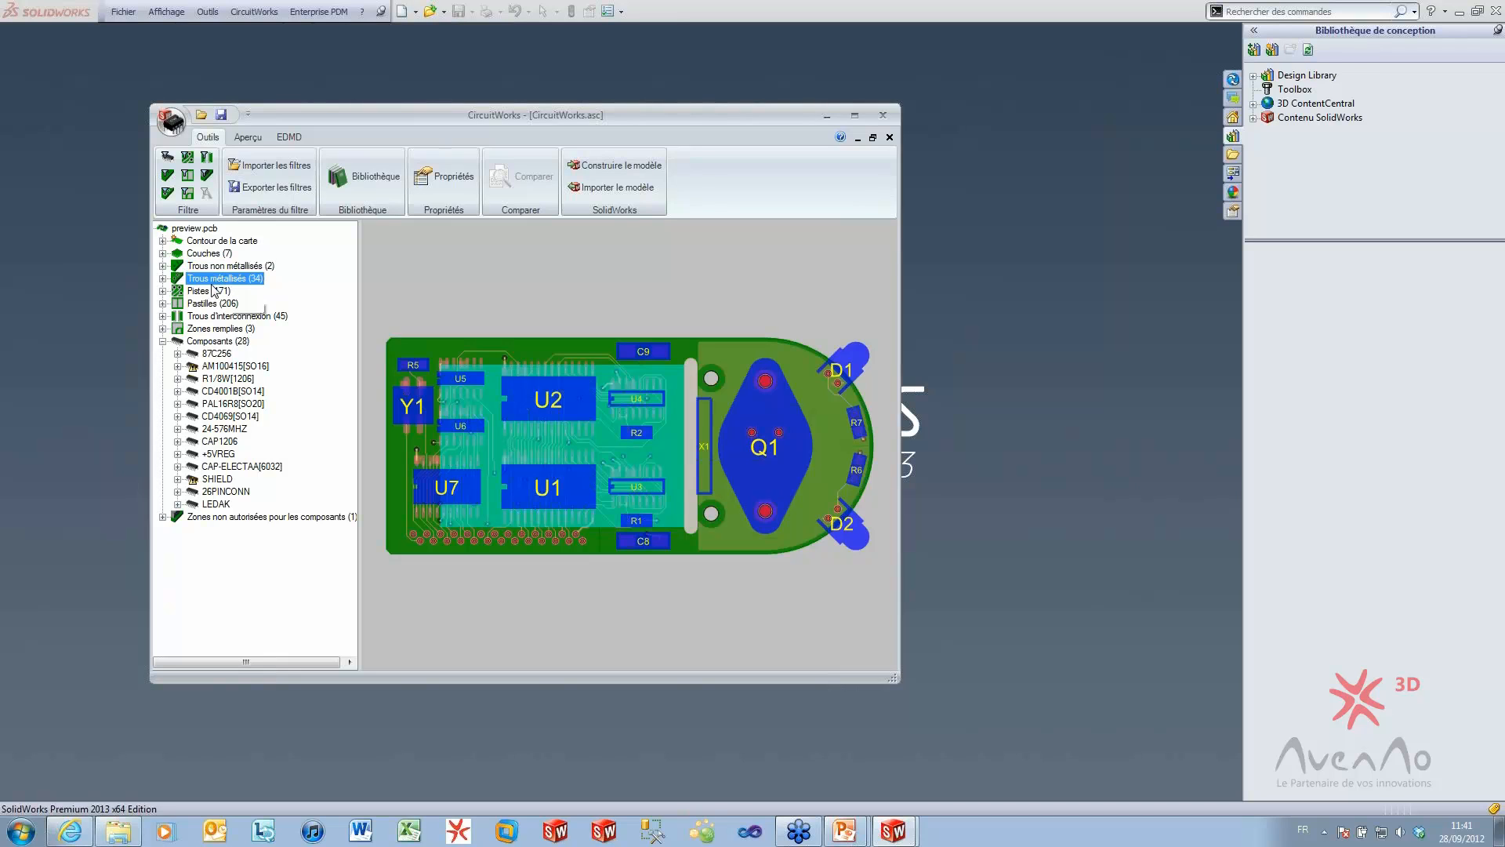
{"action": "left_click", "coordinate": [213, 291]}
{"action": "left_click", "coordinate": [210, 305]}
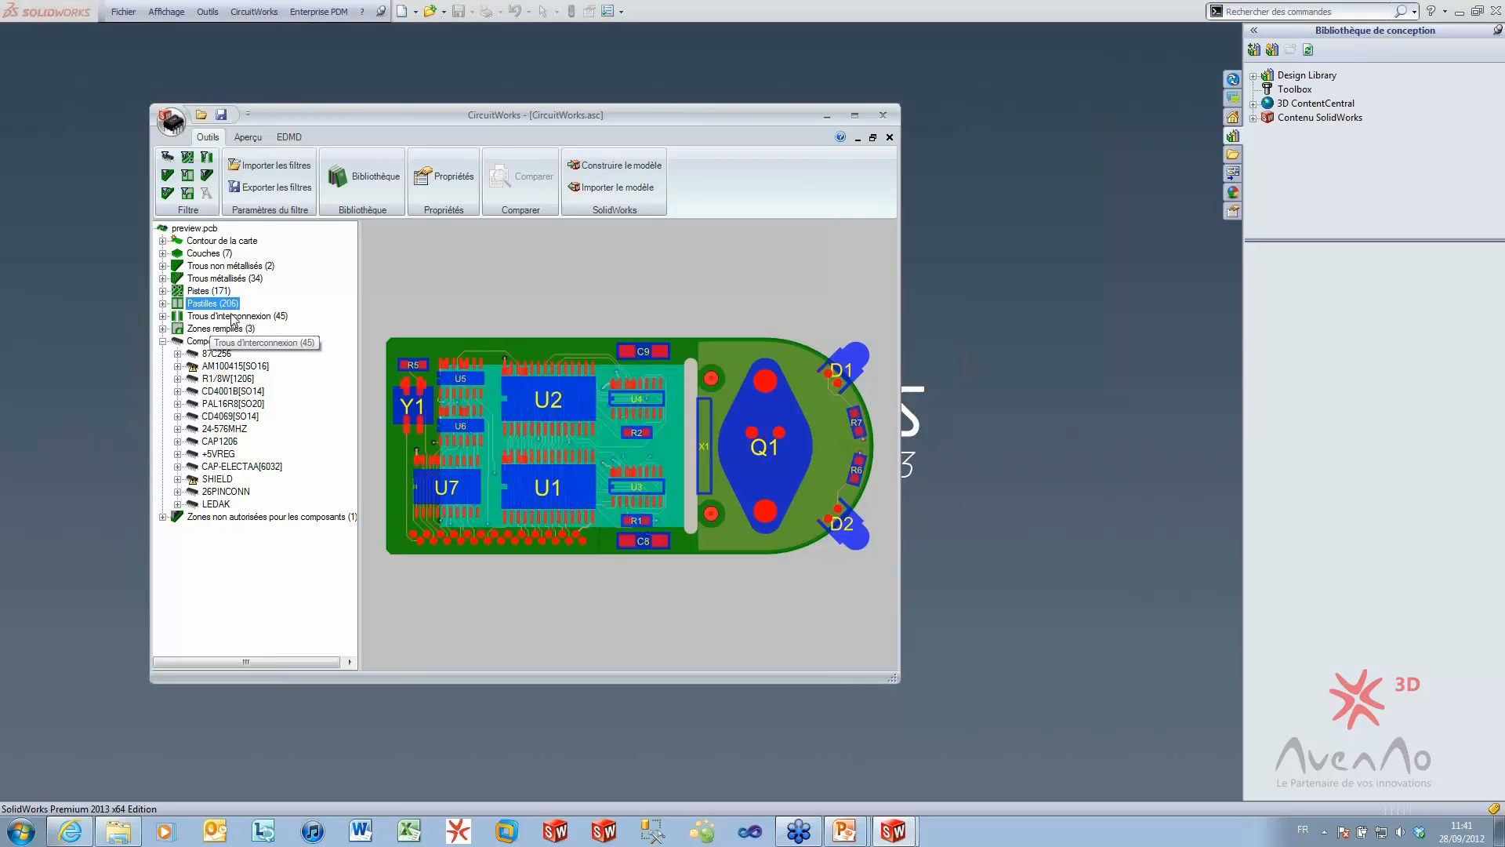
{"action": "left_click", "coordinate": [211, 330]}
{"action": "left_click", "coordinate": [210, 341]}
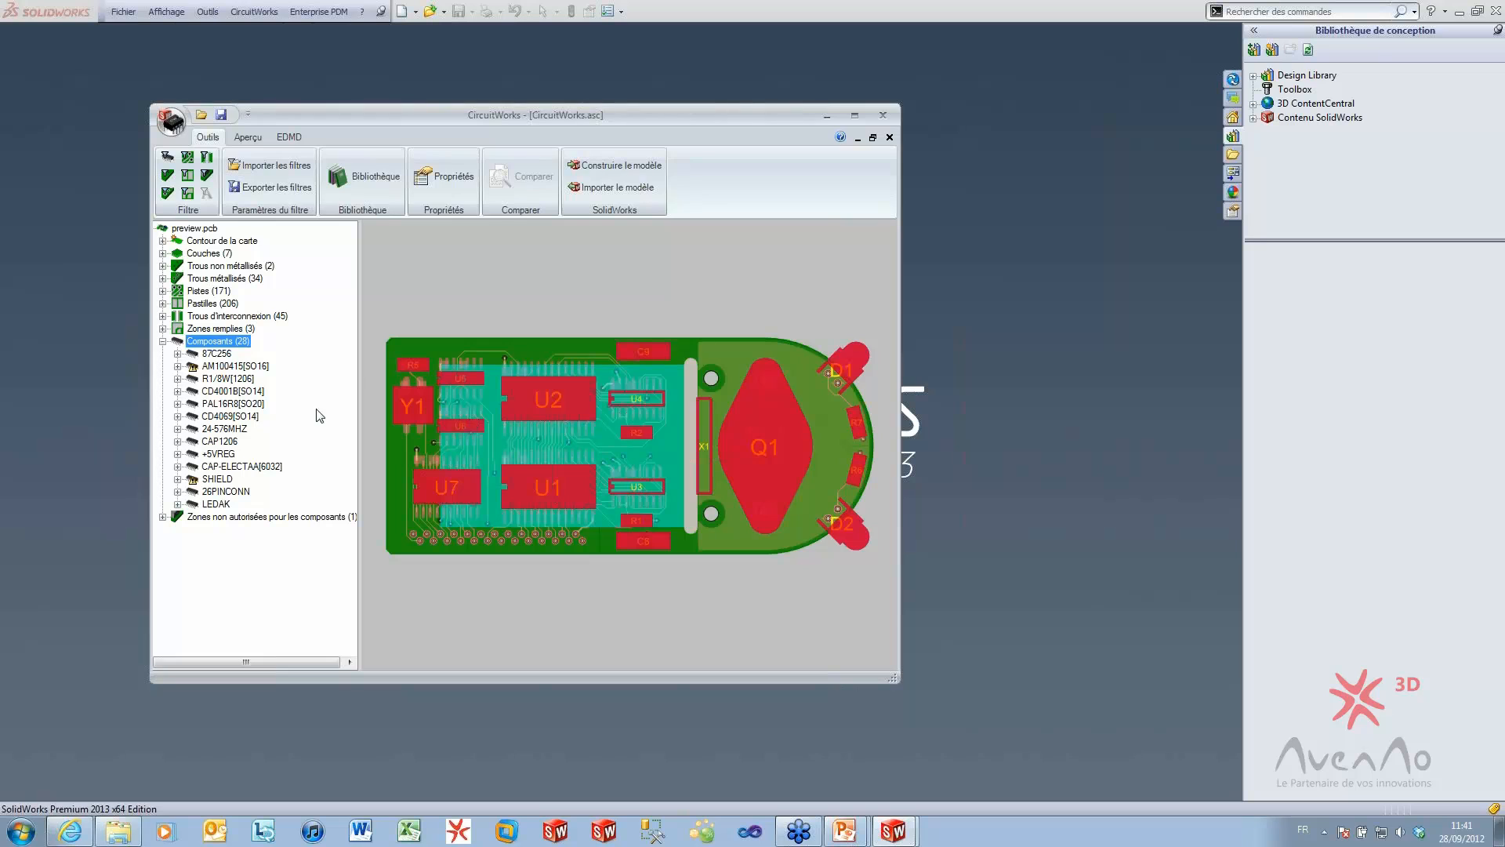
{"action": "left_click", "coordinate": [551, 281]}
Locate the flagged components AM100415[SO16] and SHIELD on the board
{"action": "left_click", "coordinate": [196, 369]}
{"action": "left_click", "coordinate": [196, 480]}
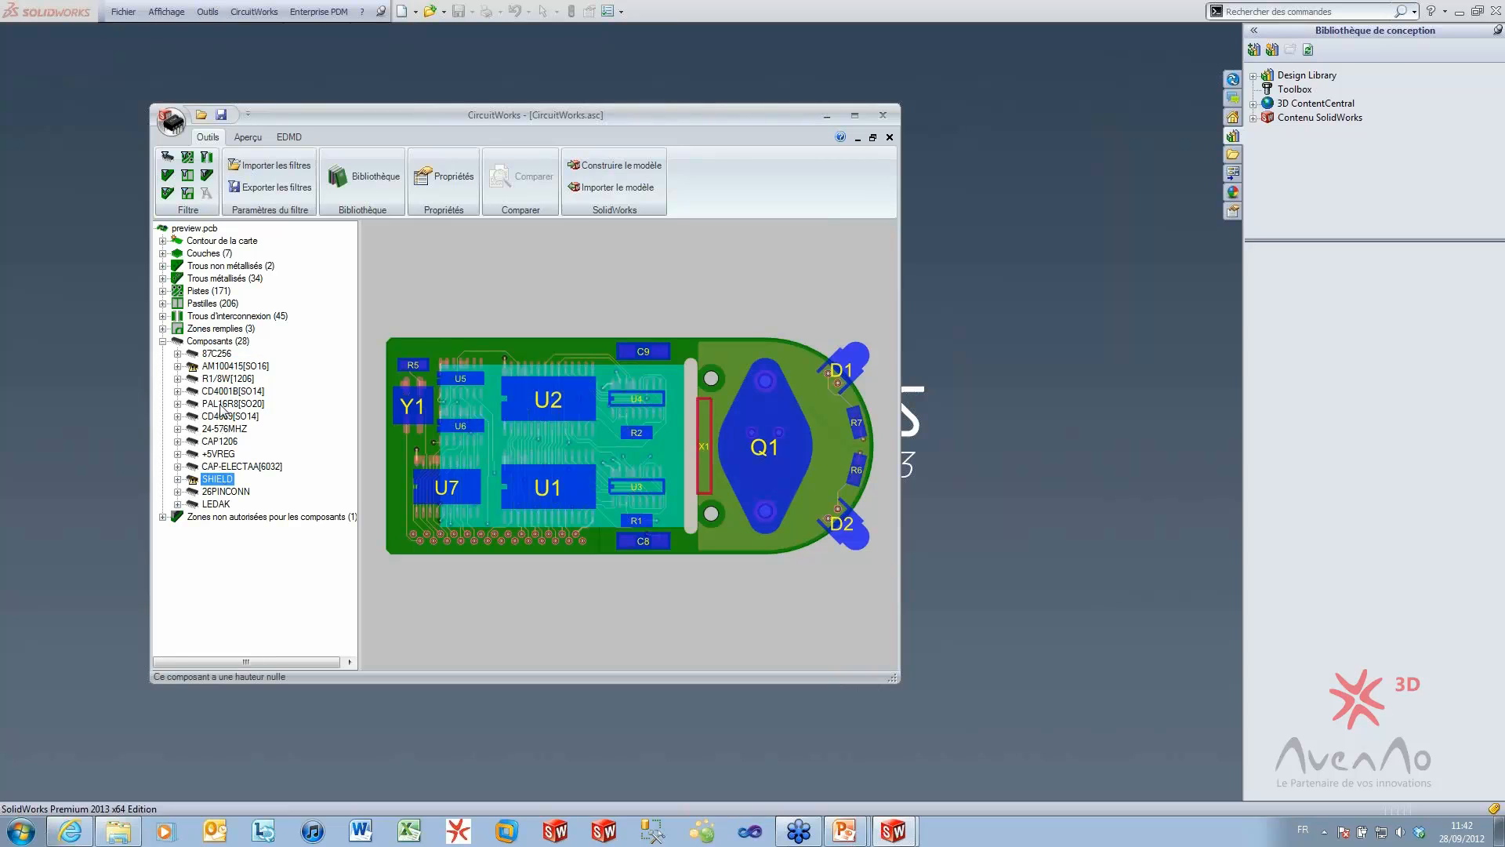
{"action": "left_click", "coordinate": [359, 298]}
Set the height of component AM100415[SO16] to 1 mm in its component properties
{"action": "right_click", "coordinate": [229, 367]}
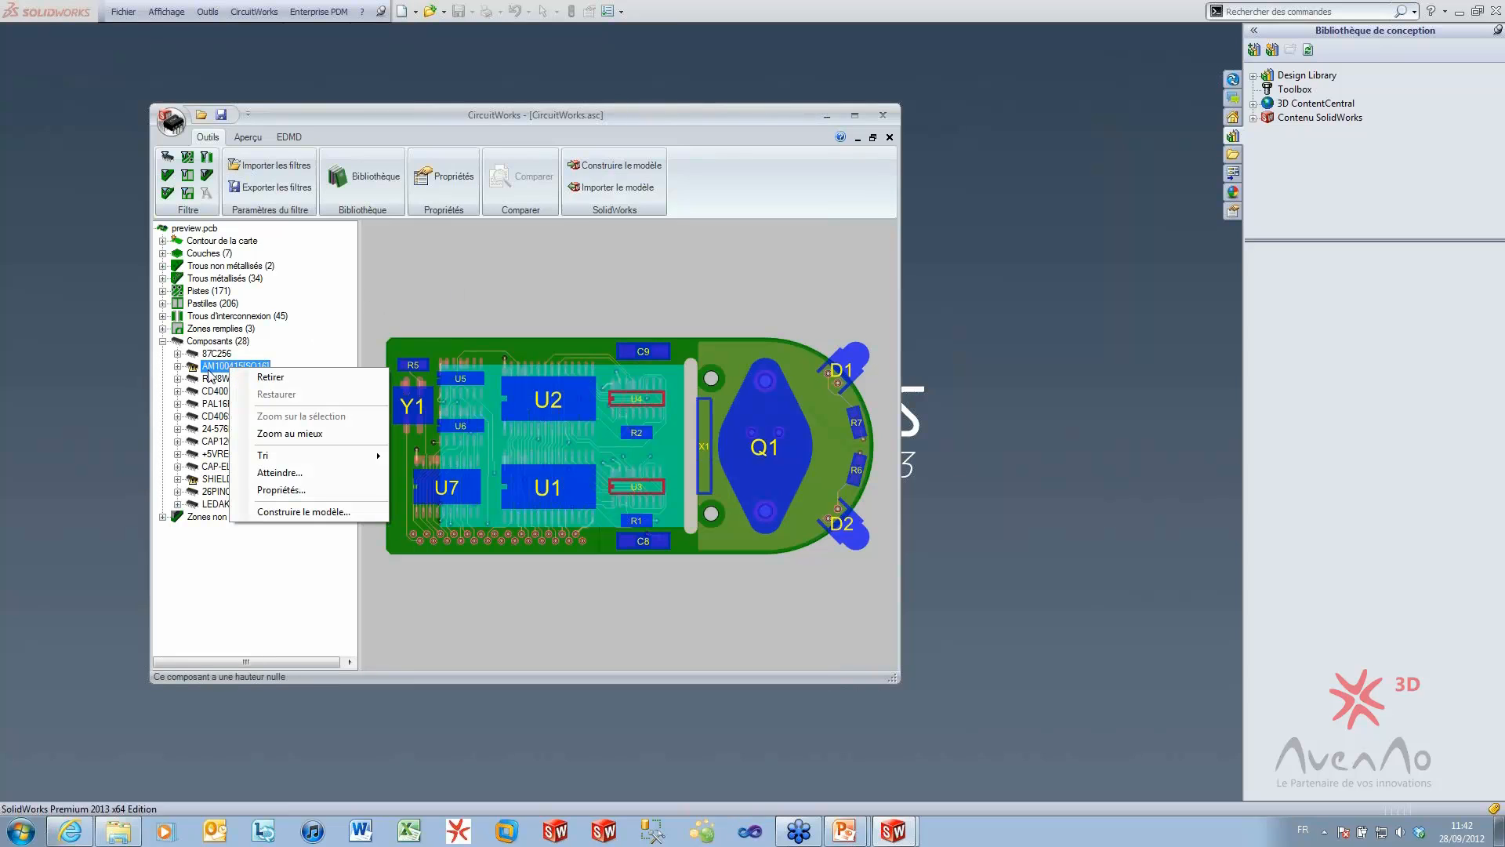
{"action": "left_click", "coordinate": [283, 491]}
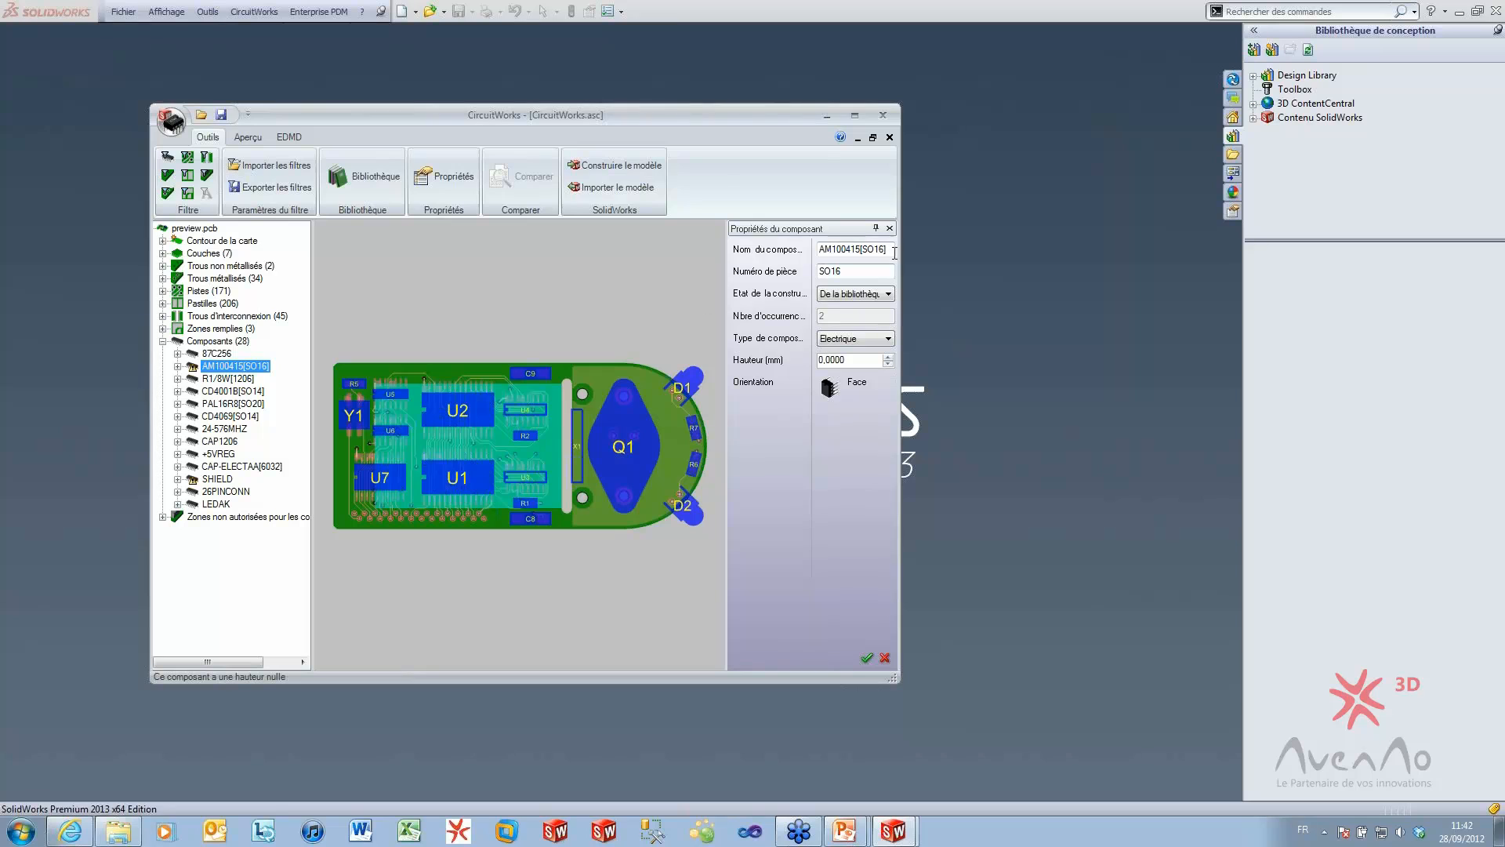
{"action": "left_click_drag", "start_coordinate": [890, 250], "coordinate": [817, 273]}
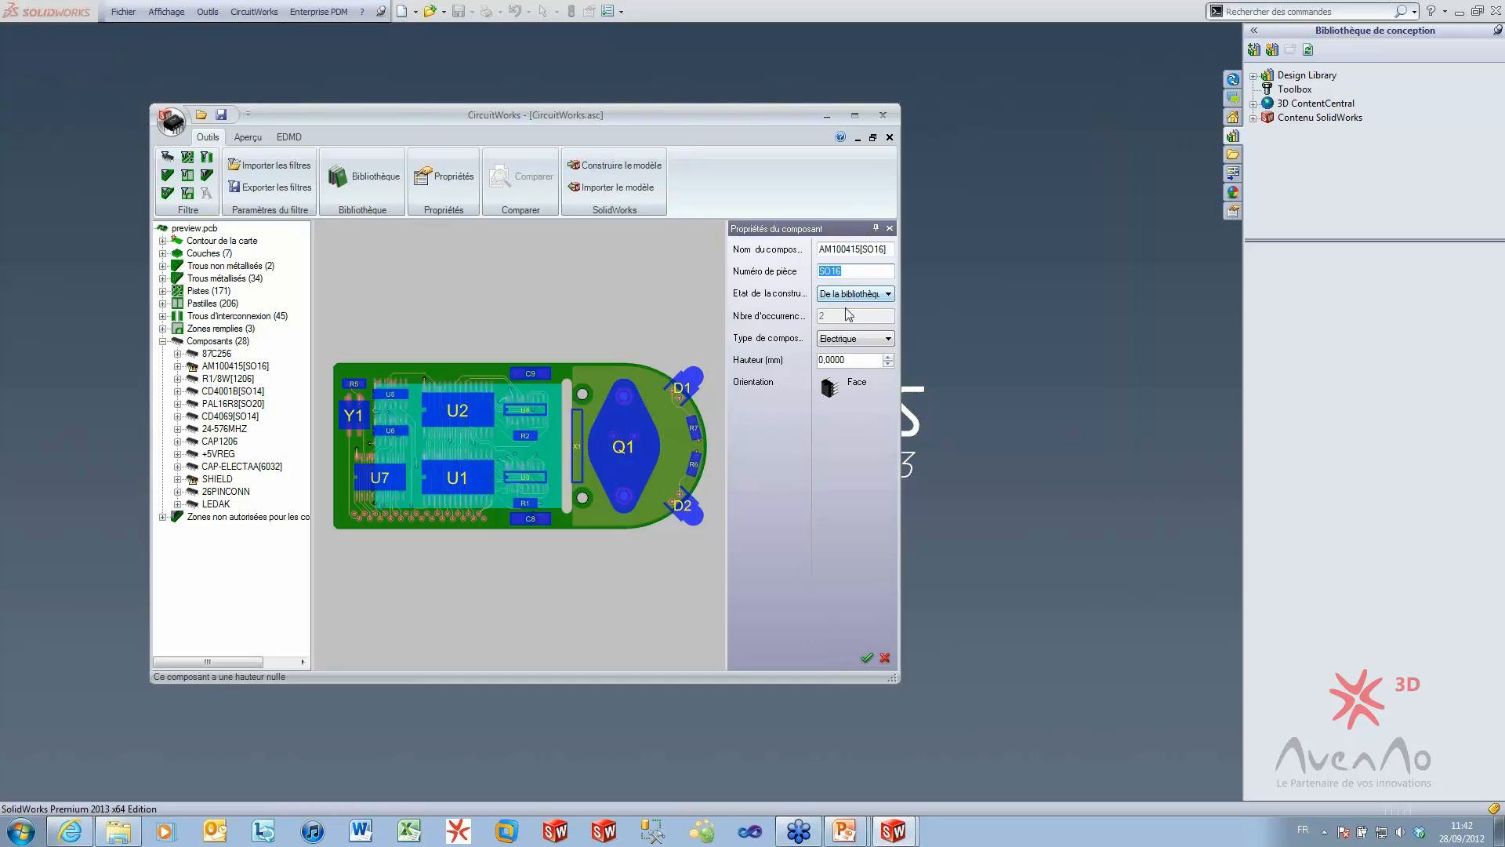
{"action": "left_click_drag", "start_coordinate": [861, 361], "coordinate": [716, 356]}
{"action": "type", "text": "1"}
{"action": "left_click", "coordinate": [848, 272]}
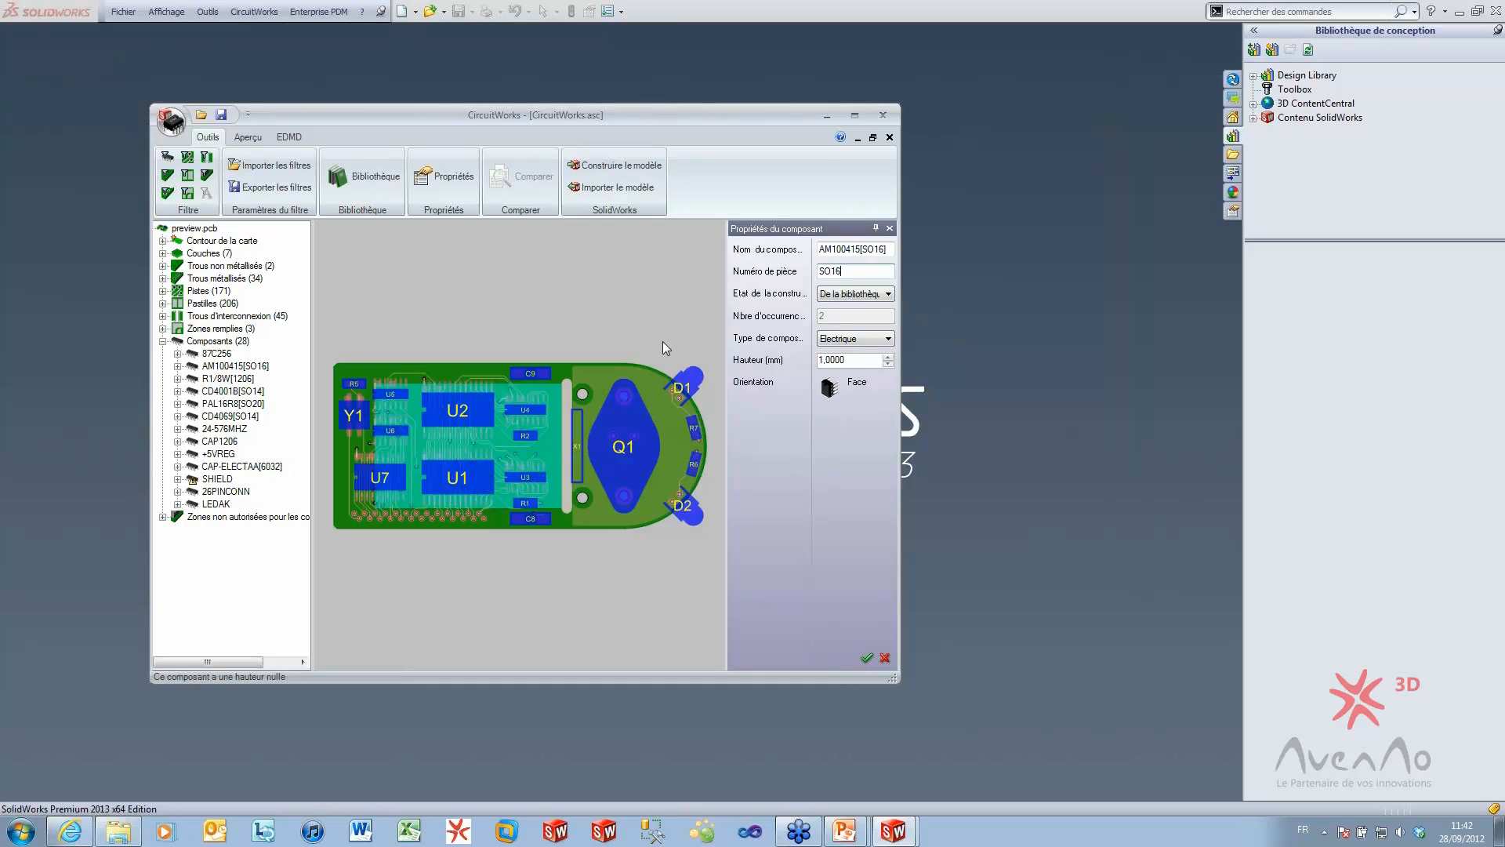
Set the height of the SHIELD component to 1 mm and enlarge the CircuitWorks window
{"action": "left_click", "coordinate": [217, 479]}
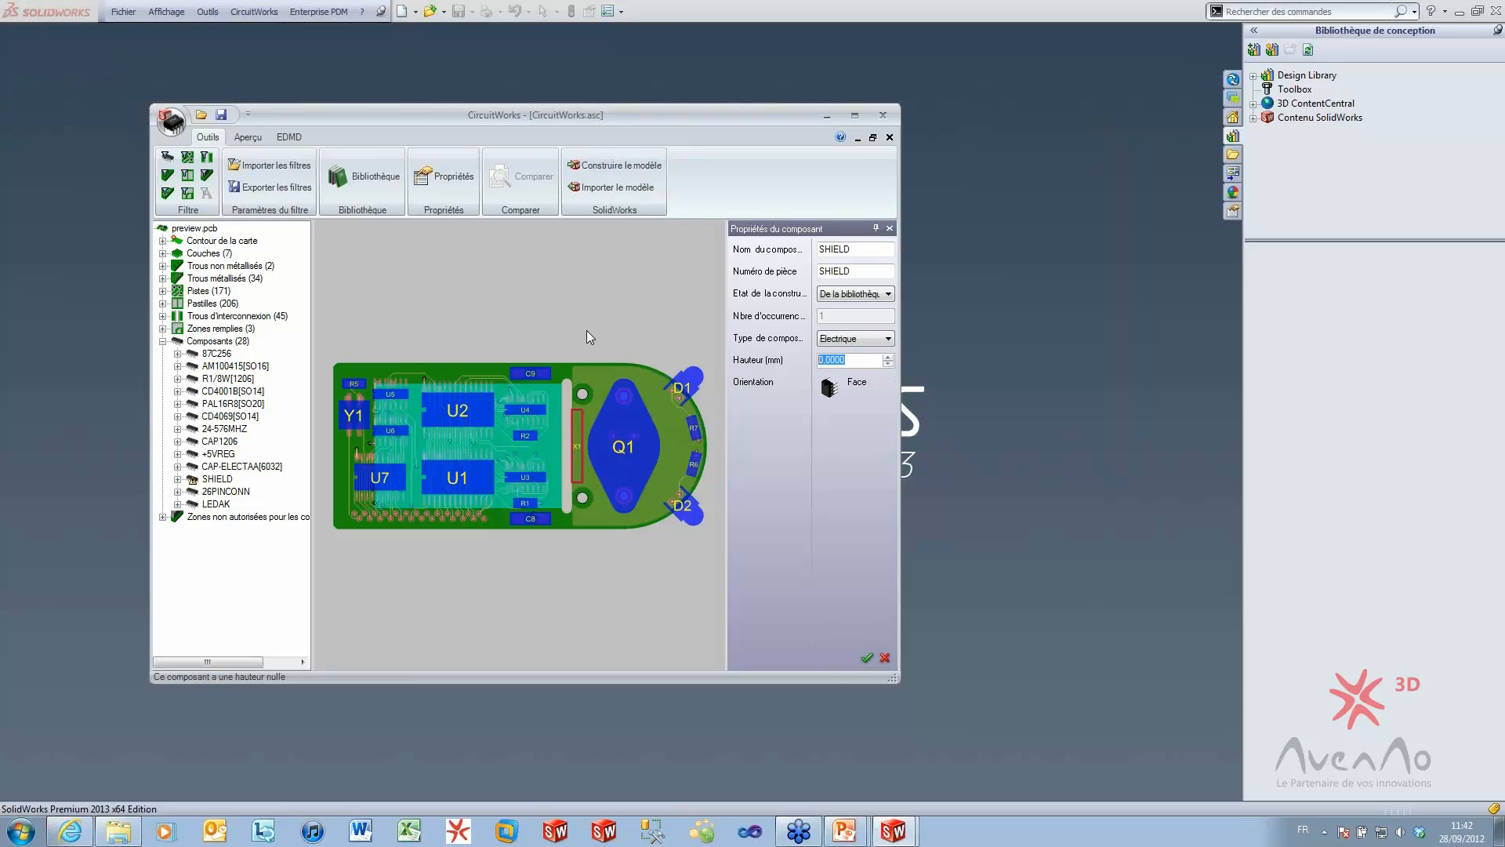
{"action": "type", "text": "1"}
{"action": "left_click", "coordinate": [863, 271]}
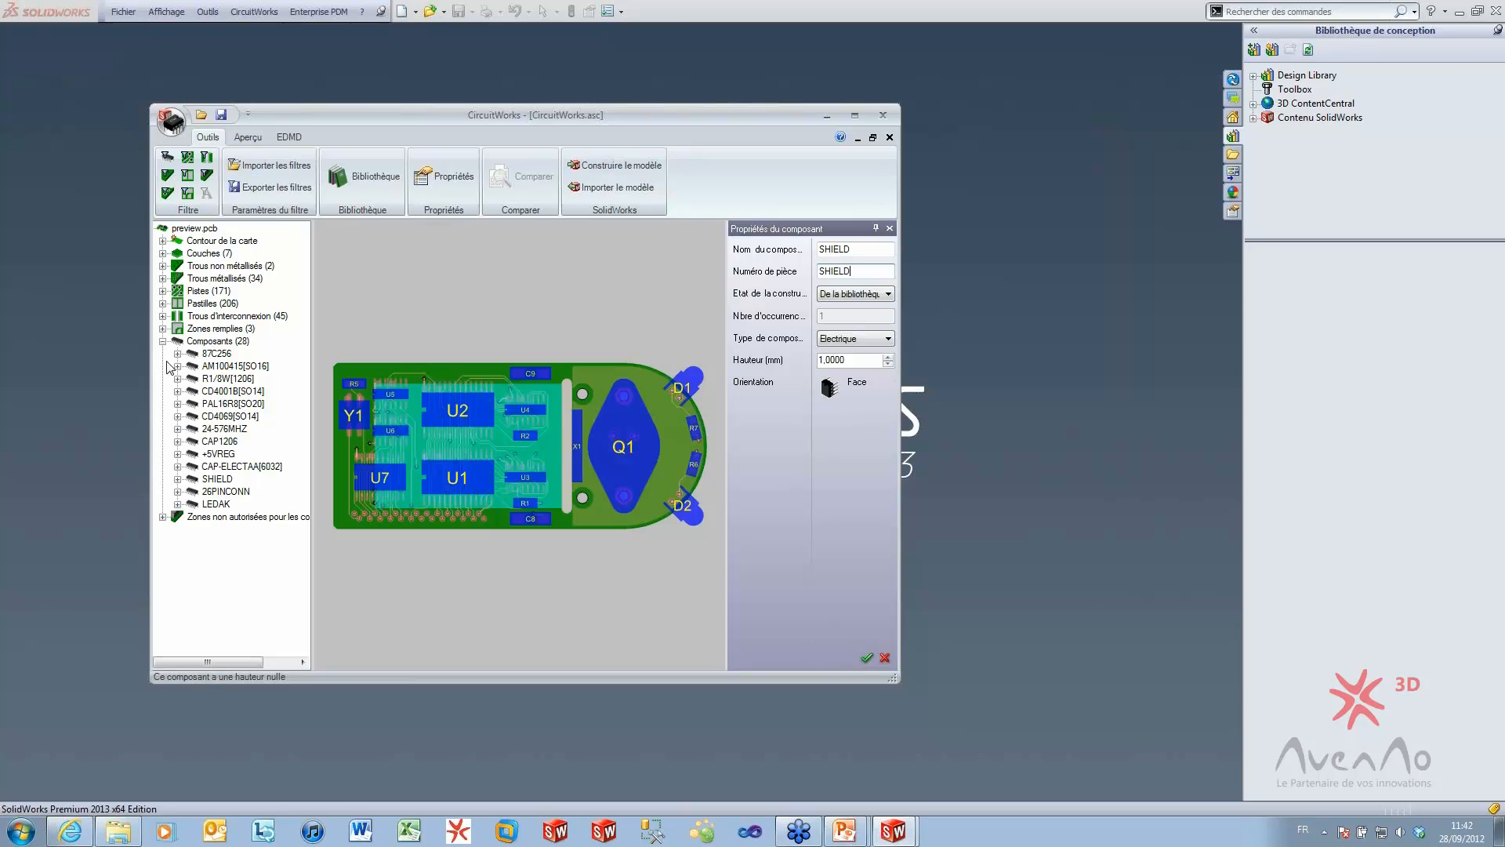
{"action": "left_click", "coordinate": [588, 299]}
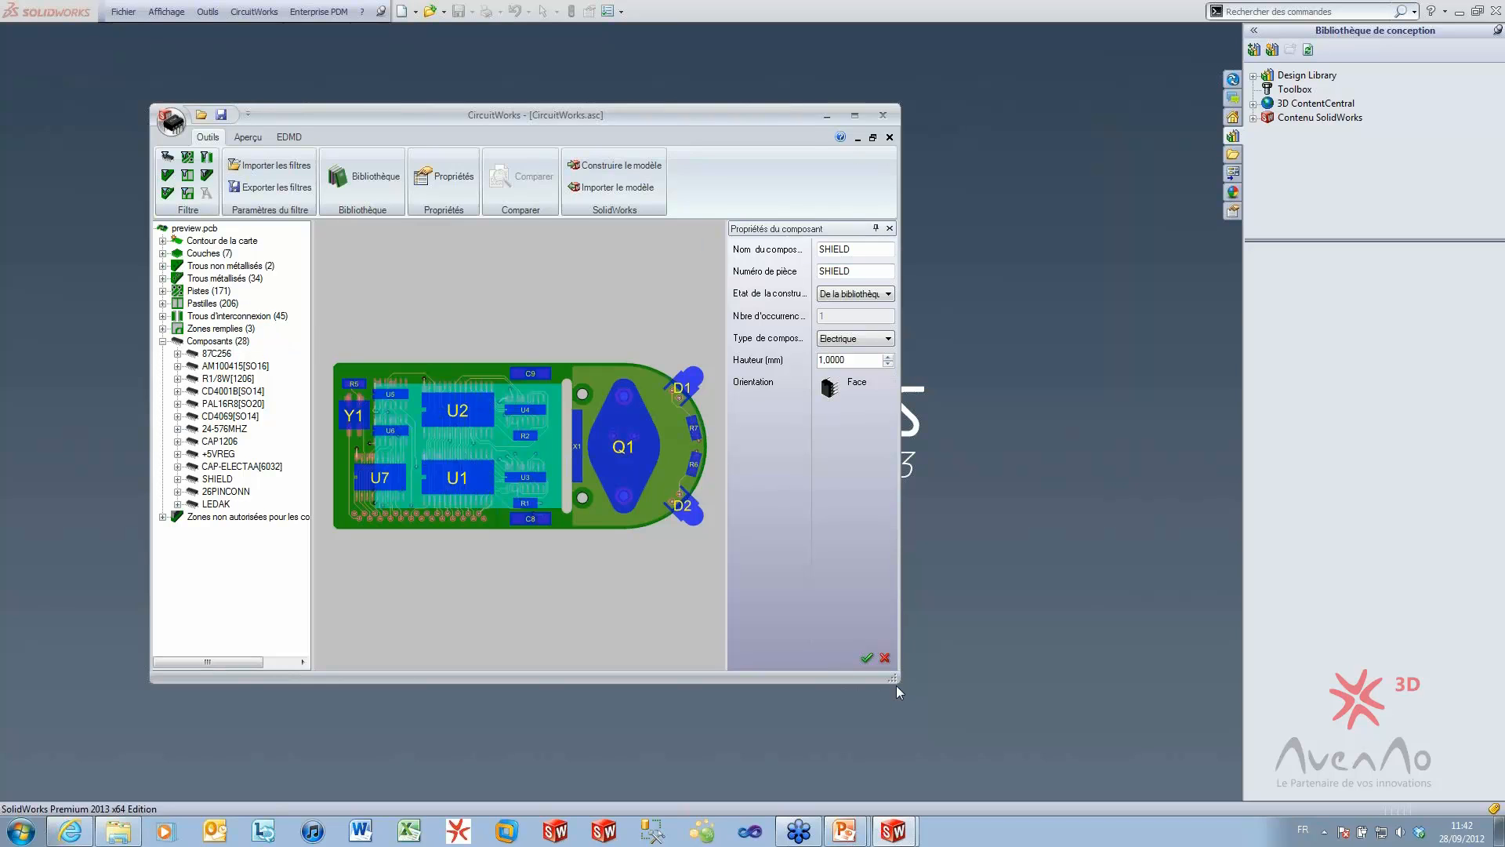
{"action": "left_click_drag", "start_coordinate": [897, 685], "coordinate": [1197, 762]}
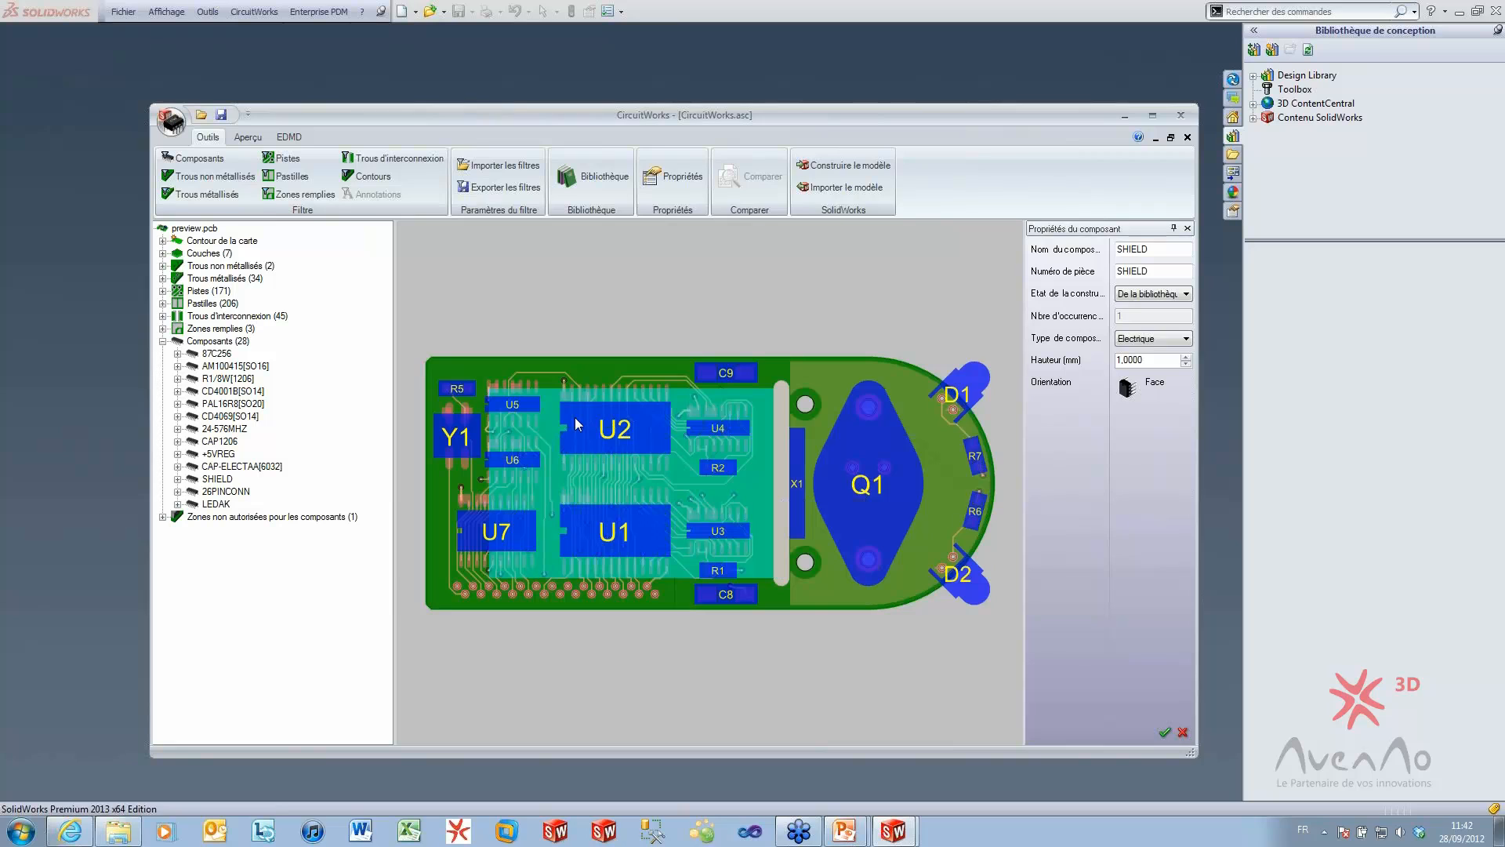
Hide the components, non-plated holes, plated holes, pads and filled areas in the board display
{"action": "left_click", "coordinate": [250, 138]}
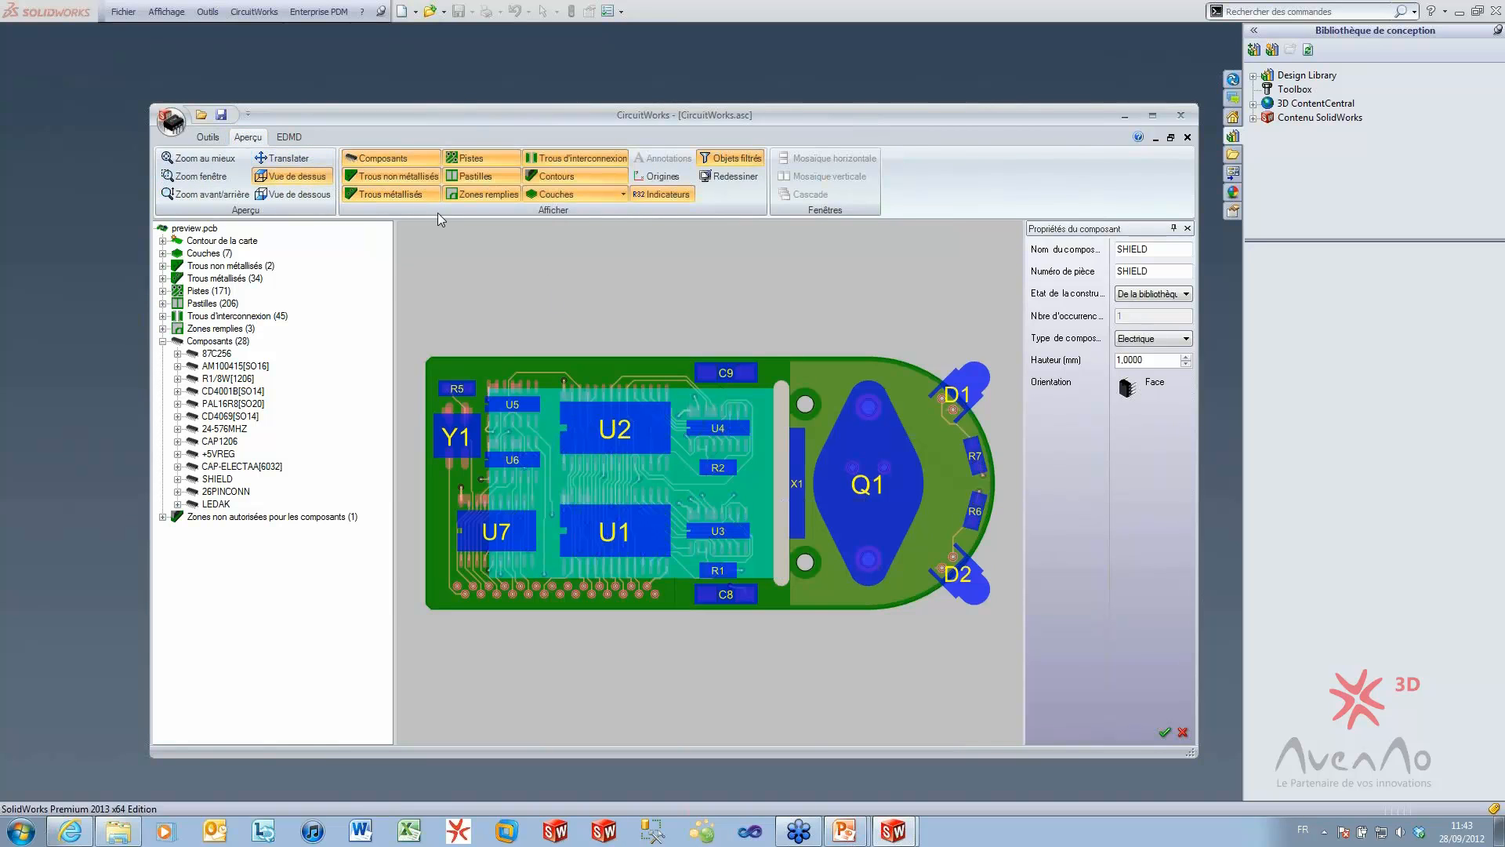
{"action": "left_click", "coordinate": [397, 158]}
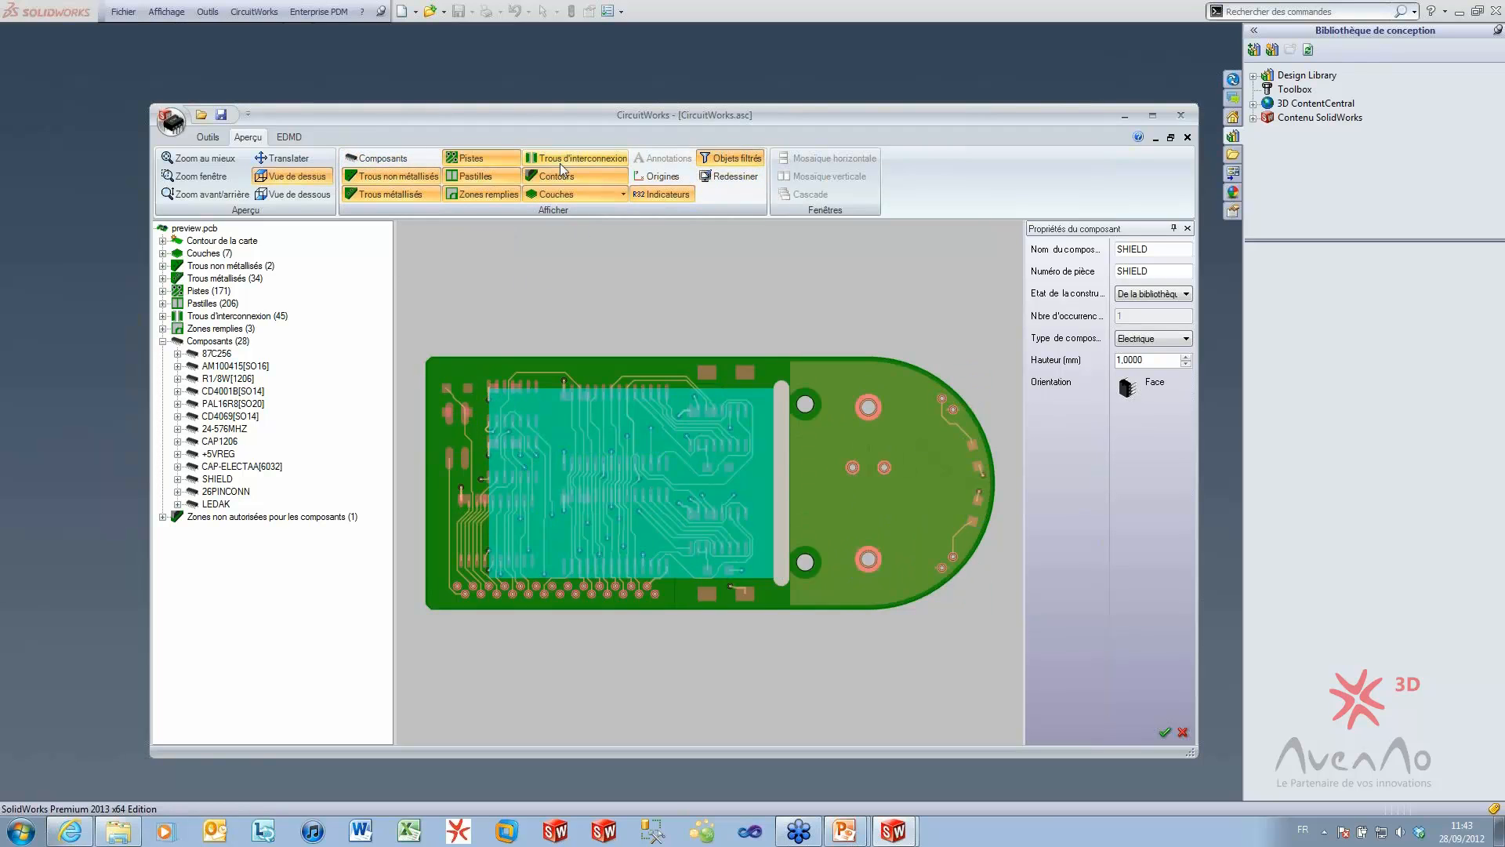
{"action": "left_click", "coordinate": [383, 177]}
{"action": "left_click", "coordinate": [386, 192]}
{"action": "left_click", "coordinate": [480, 174]}
{"action": "left_click", "coordinate": [481, 193]}
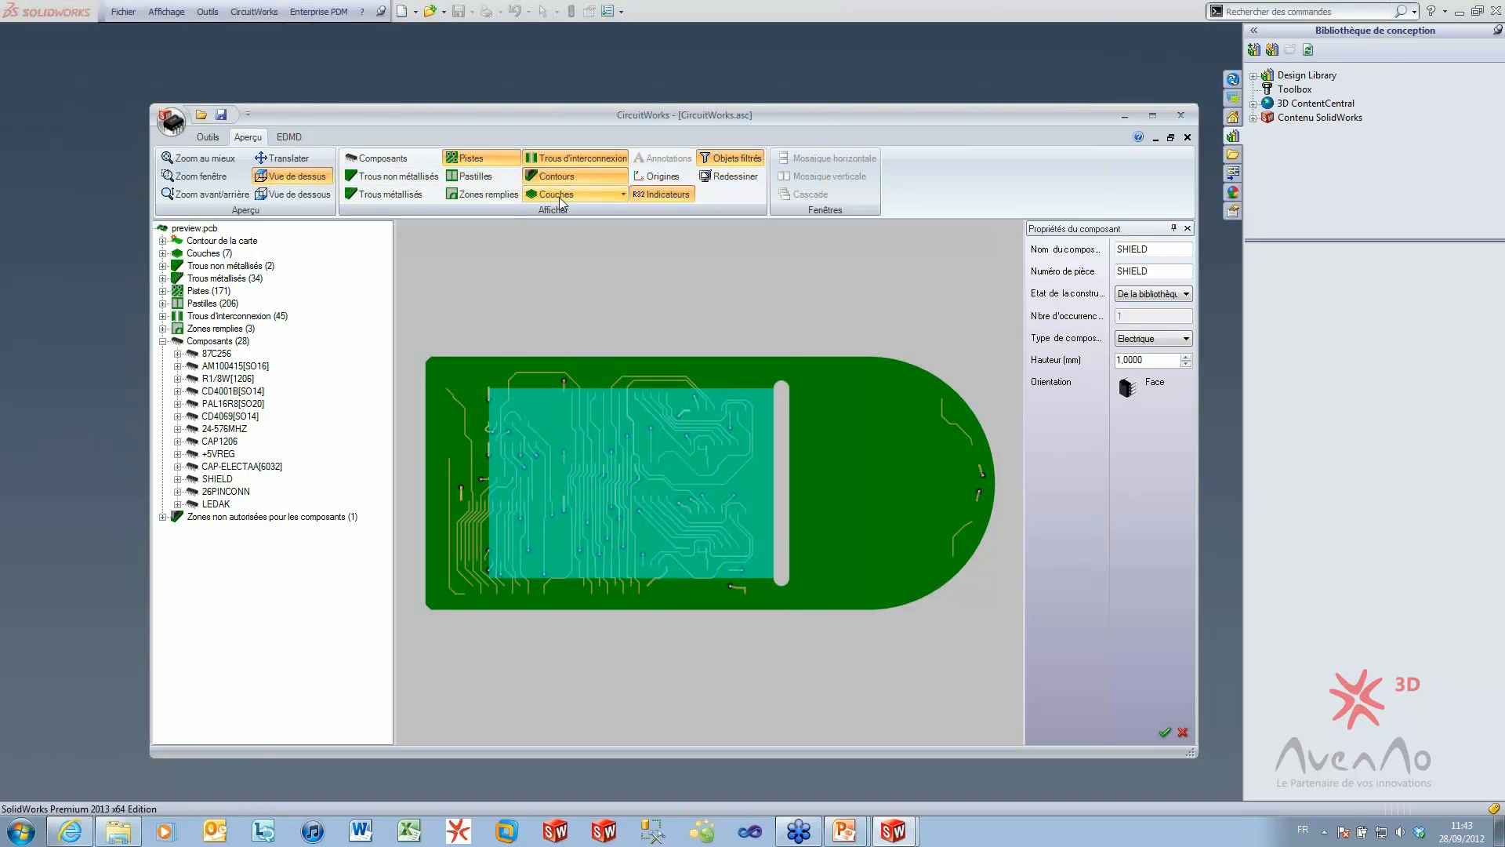
Check the list of displayed layers, and hide the vias, contours and traces of the board
{"action": "left_click", "coordinate": [572, 193]}
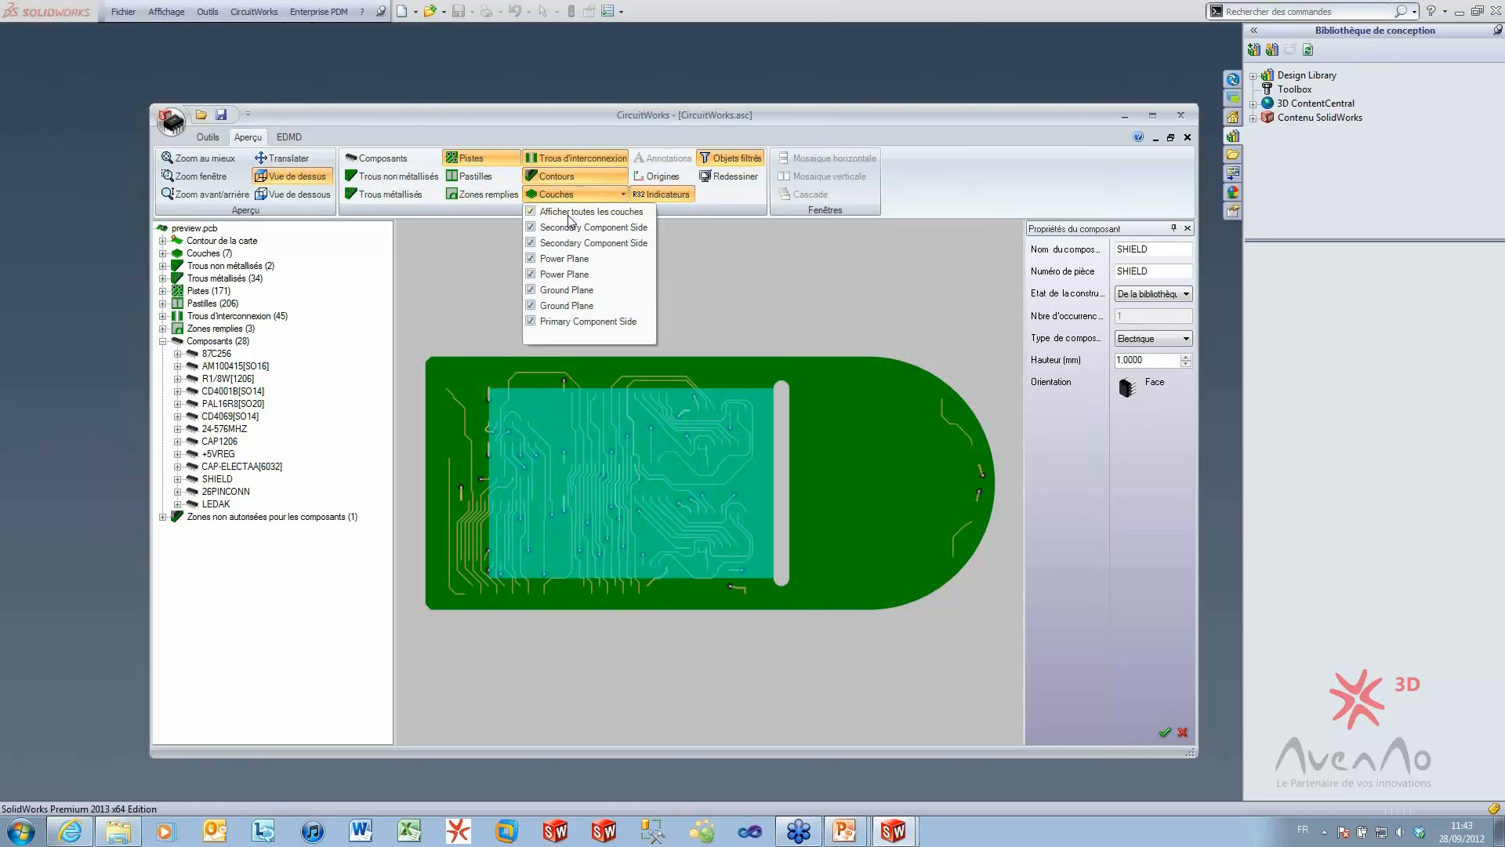
{"action": "left_click", "coordinate": [476, 243]}
{"action": "left_click", "coordinate": [567, 163]}
{"action": "left_click", "coordinate": [673, 199]}
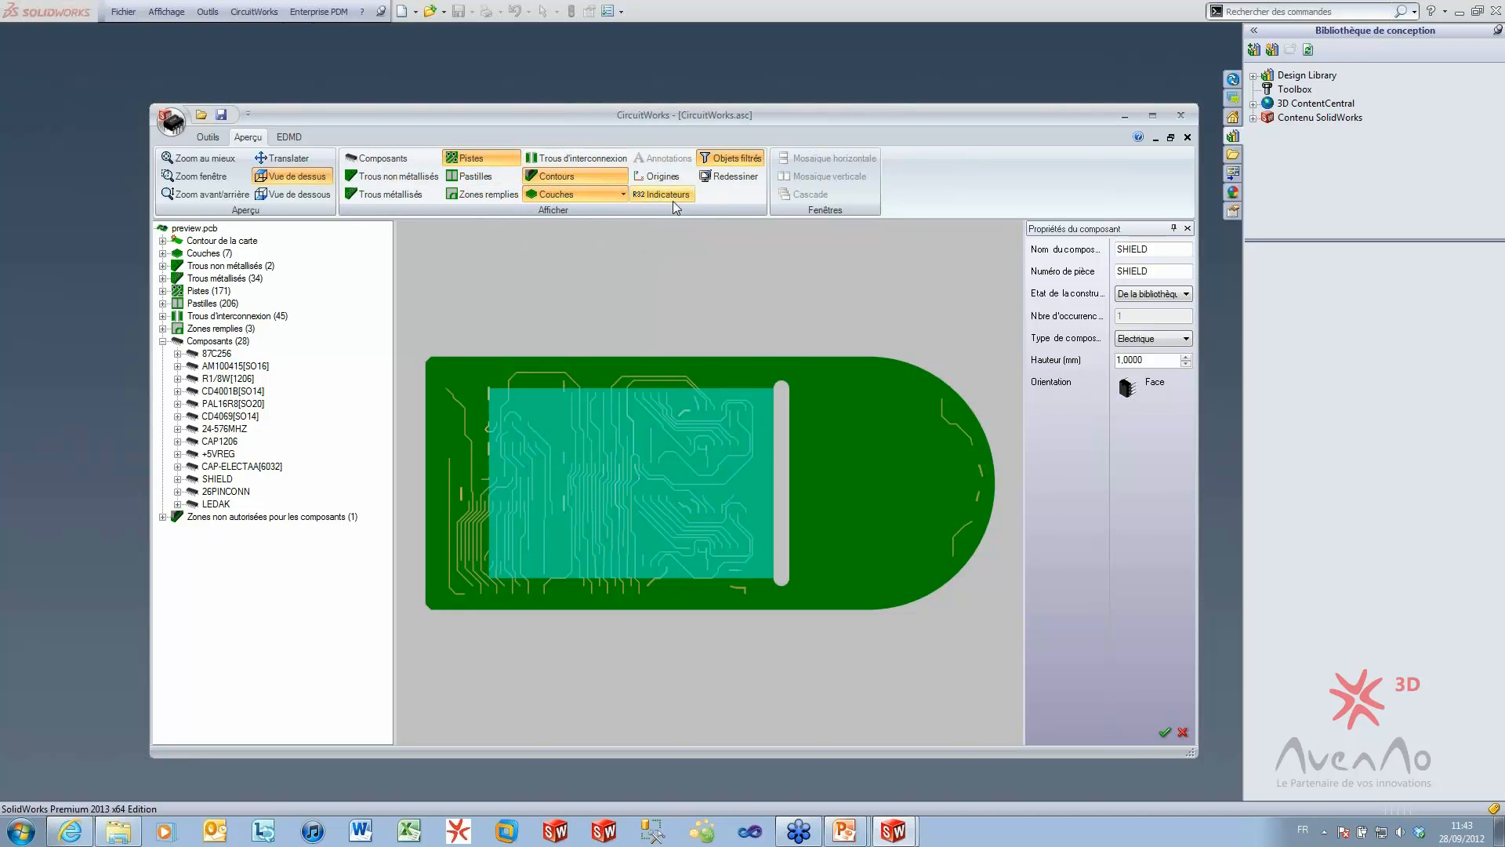
{"action": "left_click", "coordinate": [578, 176]}
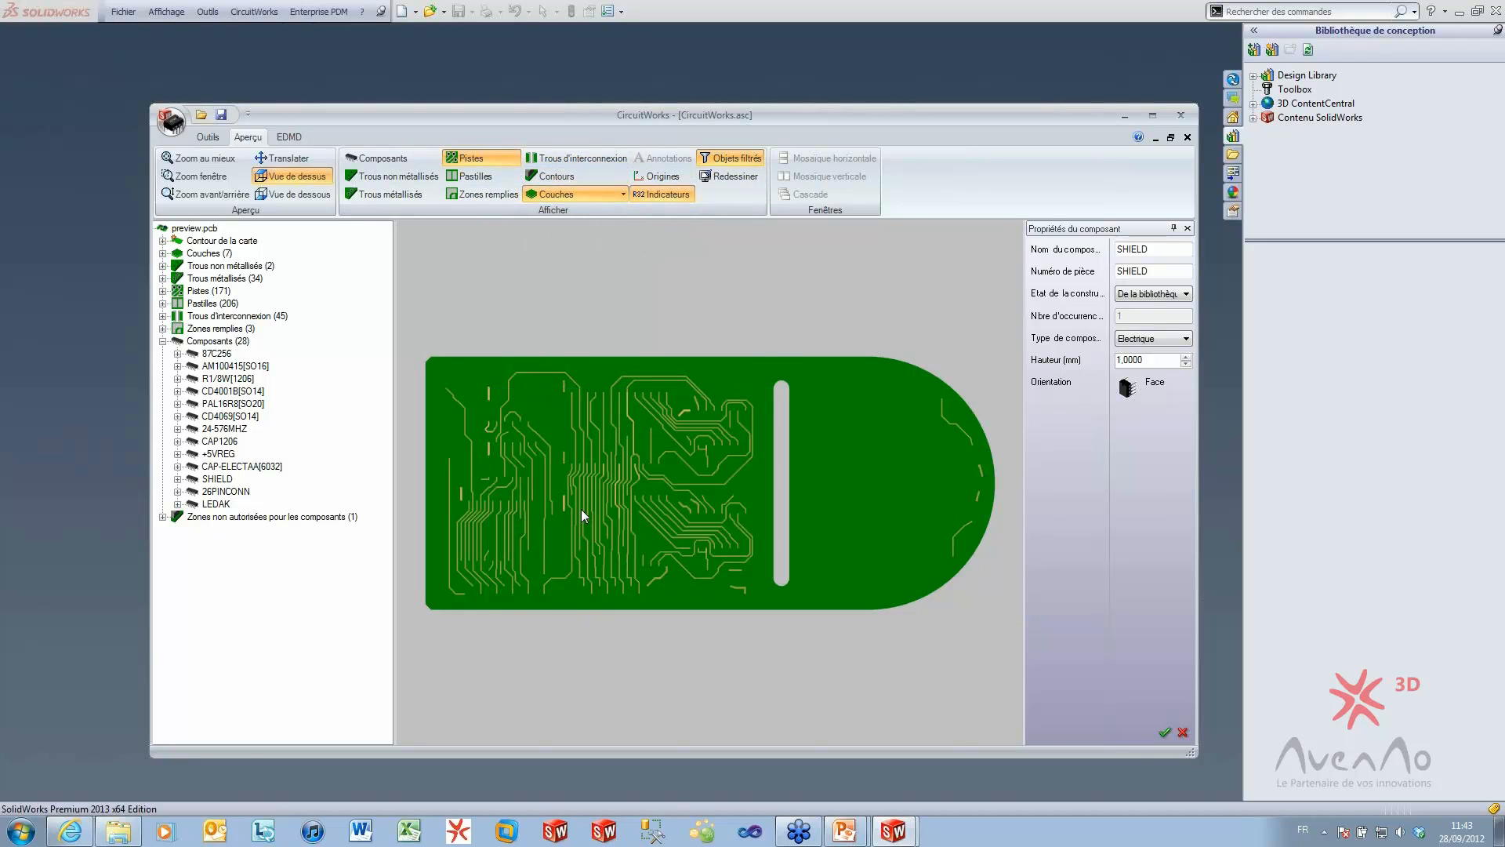
{"action": "left_click", "coordinate": [470, 157]}
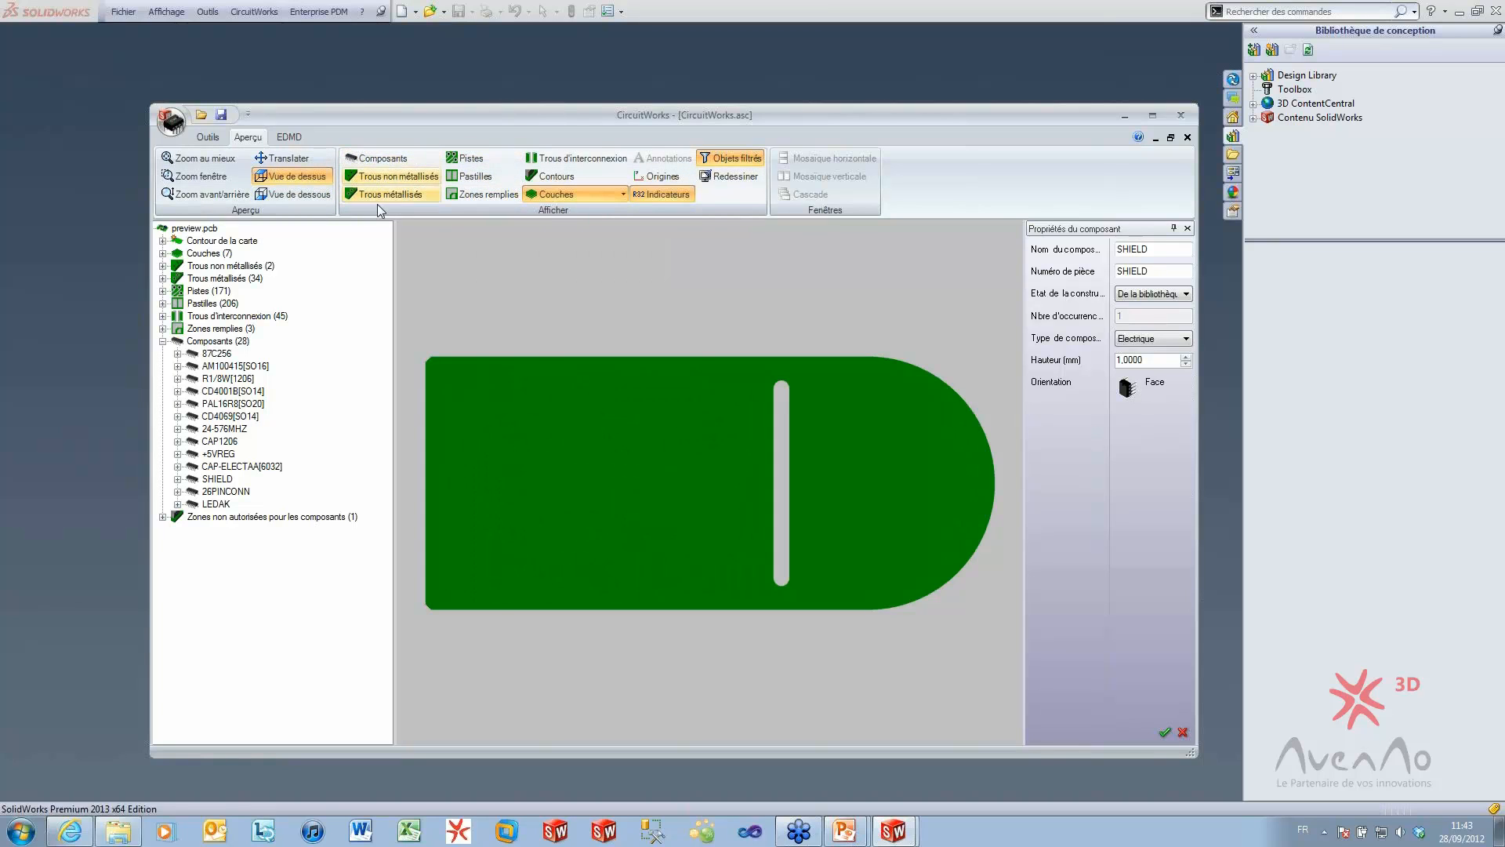
Show the plated and non-plated holes, components, traces, pads, filled areas, vias and contours again
{"action": "left_click", "coordinate": [397, 195]}
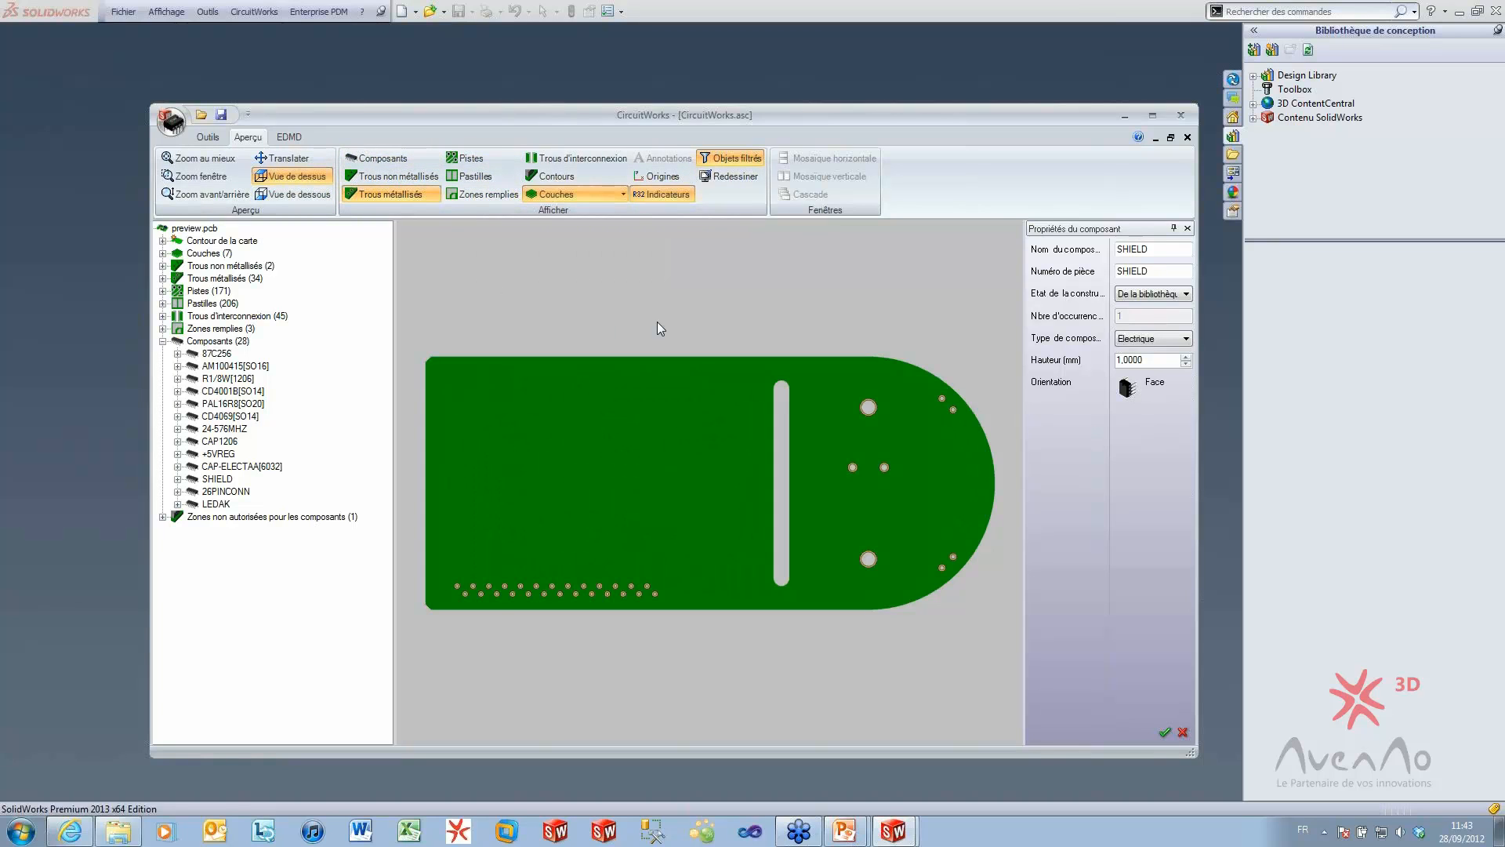
{"action": "left_click", "coordinate": [383, 158]}
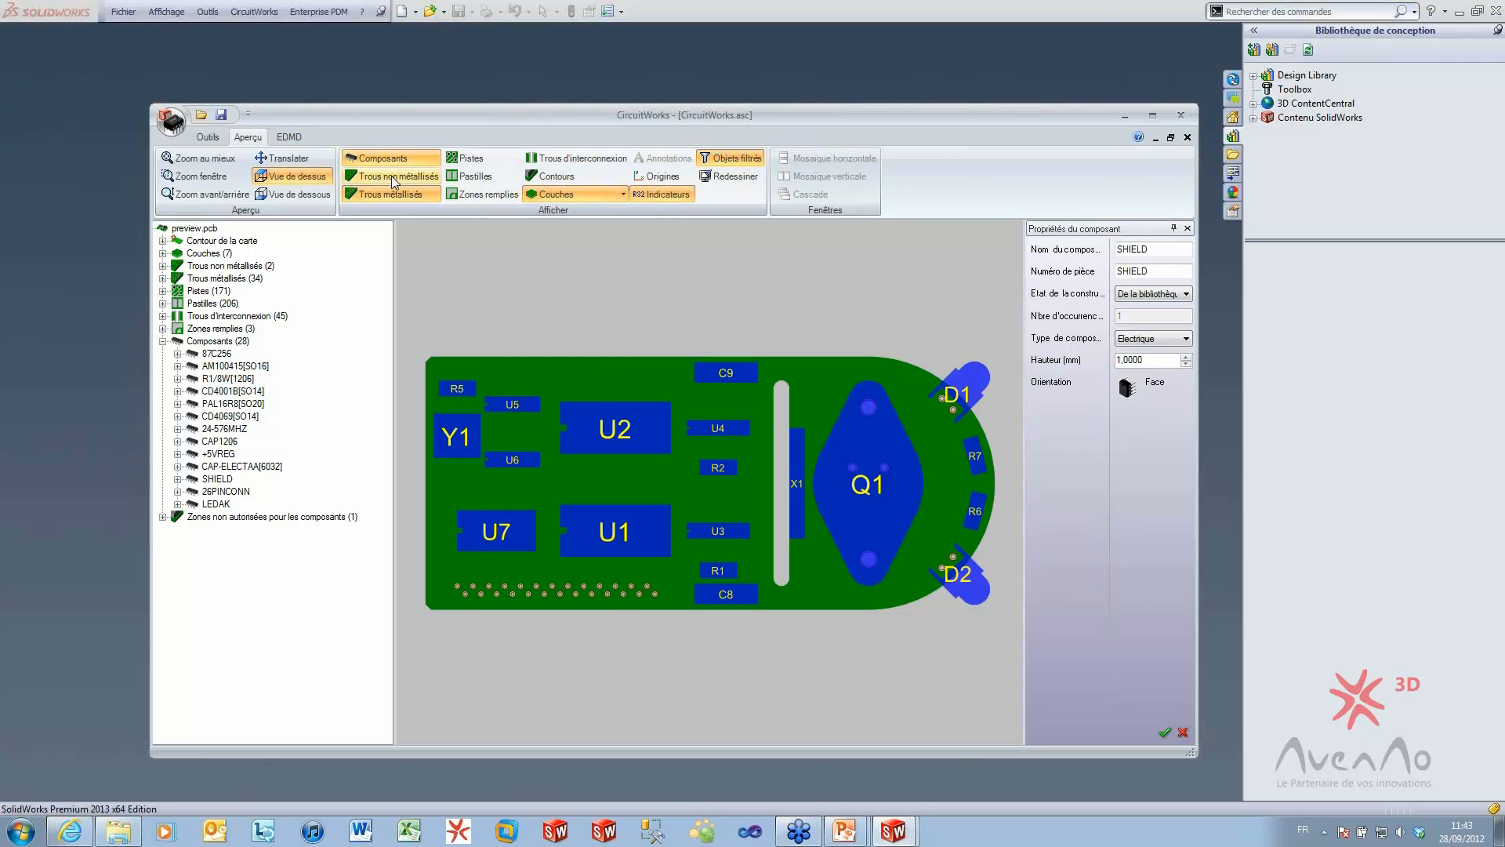
{"action": "left_click", "coordinate": [396, 176]}
{"action": "left_click", "coordinate": [481, 160]}
{"action": "left_click", "coordinate": [479, 176]}
{"action": "left_click", "coordinate": [492, 194]}
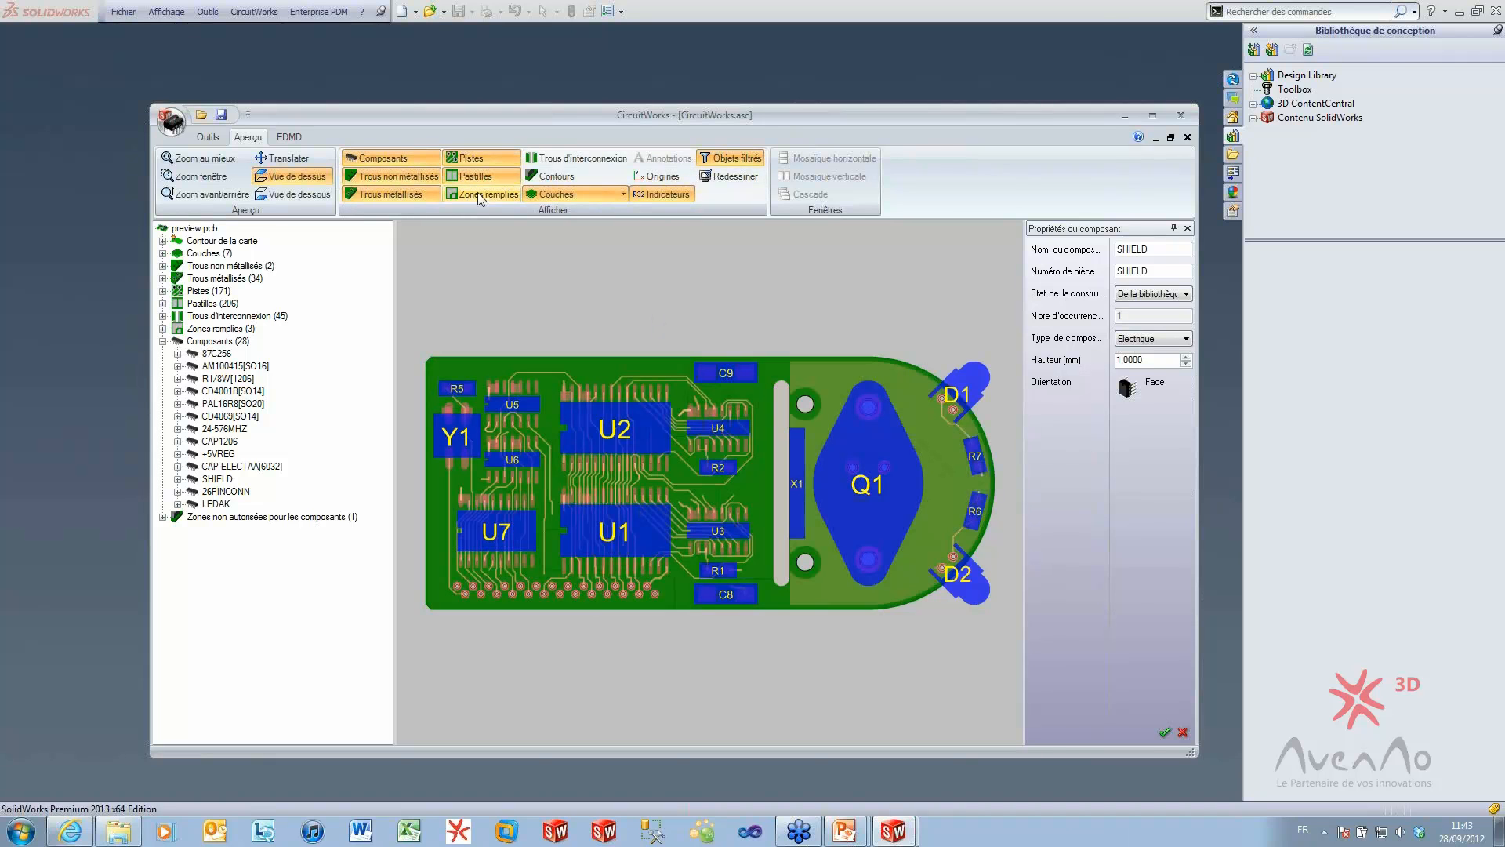
{"action": "left_click", "coordinate": [560, 161]}
{"action": "left_click", "coordinate": [556, 178]}
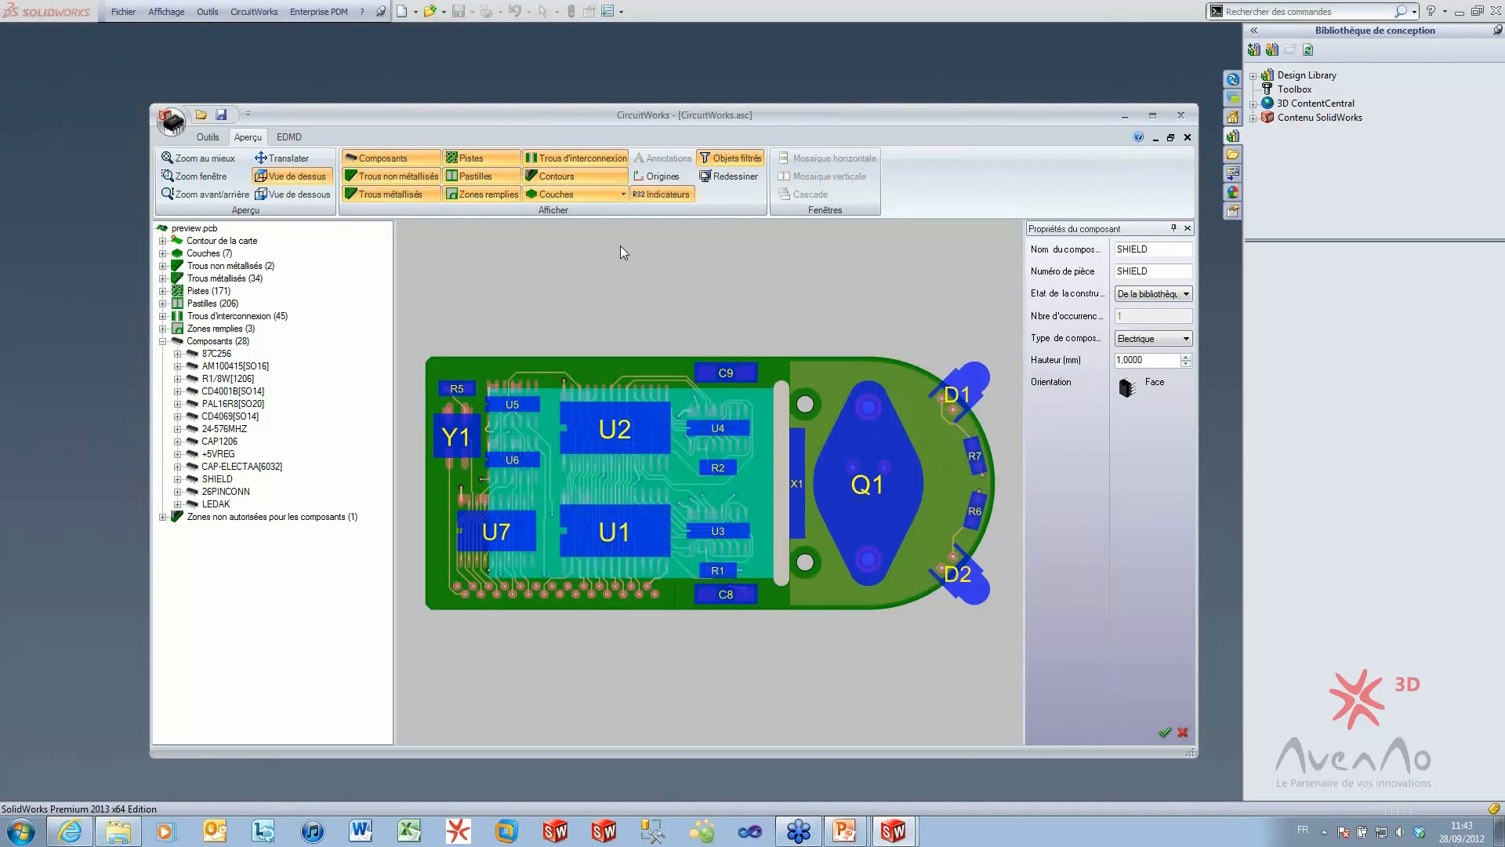
Isolate the first Secondary Component Side layer in the board display, and show all layers again
{"action": "left_click", "coordinate": [624, 195]}
{"action": "left_click", "coordinate": [532, 211]}
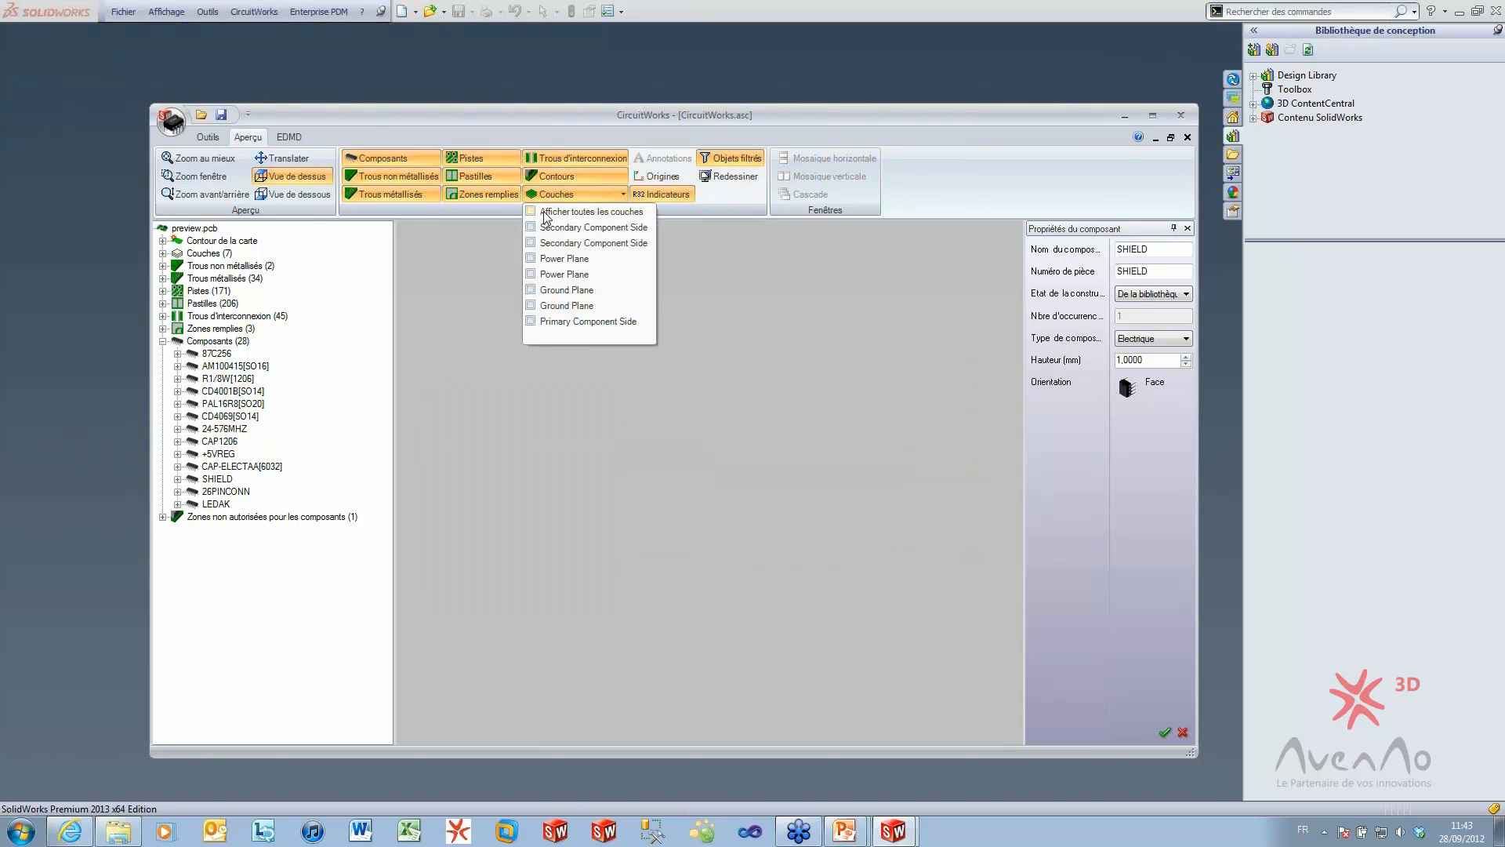
{"action": "left_click", "coordinate": [531, 227]}
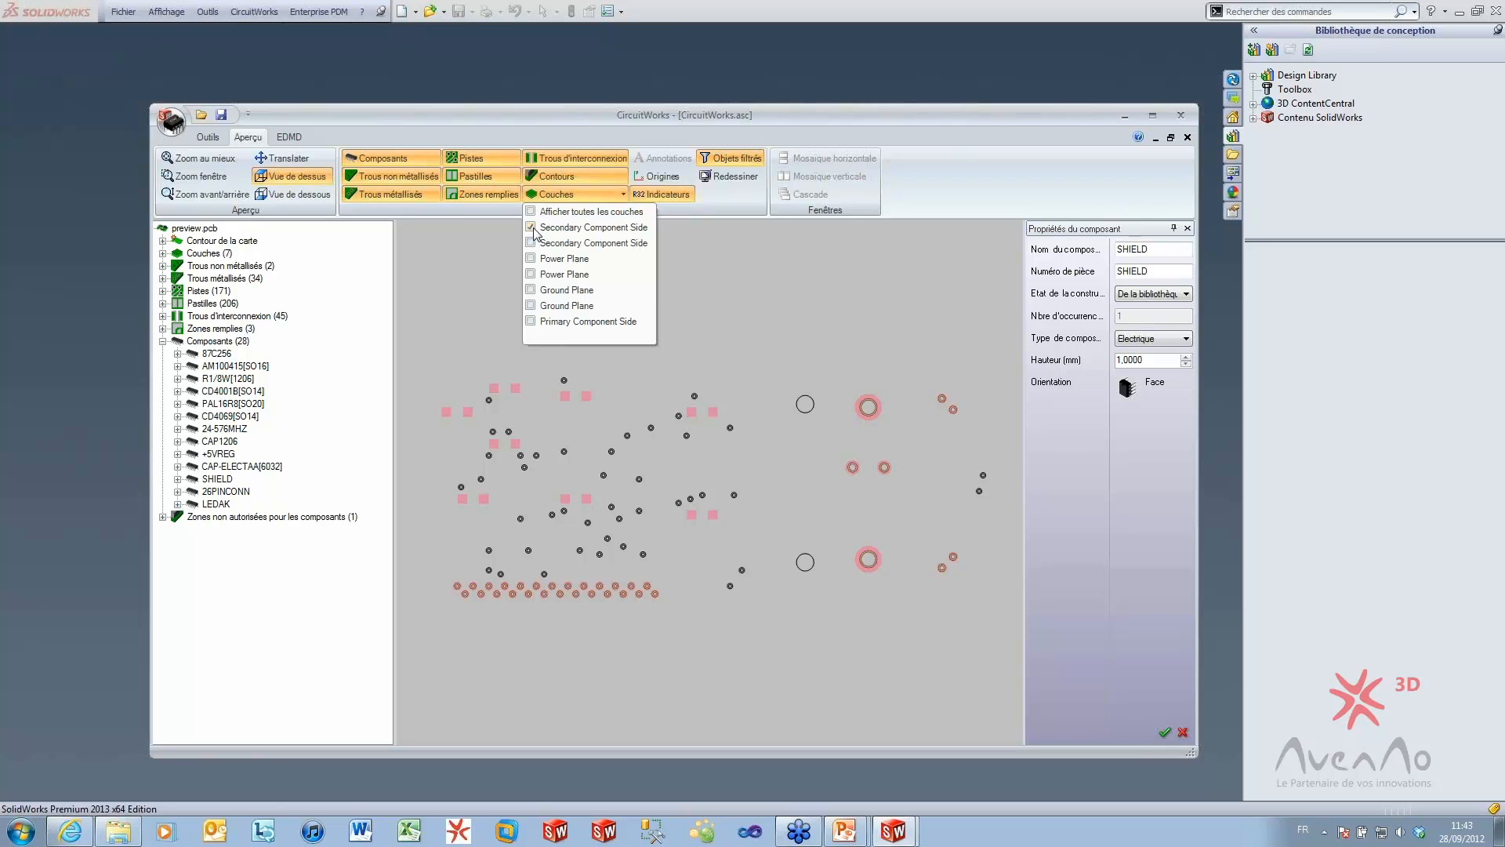
{"action": "left_click", "coordinate": [530, 211]}
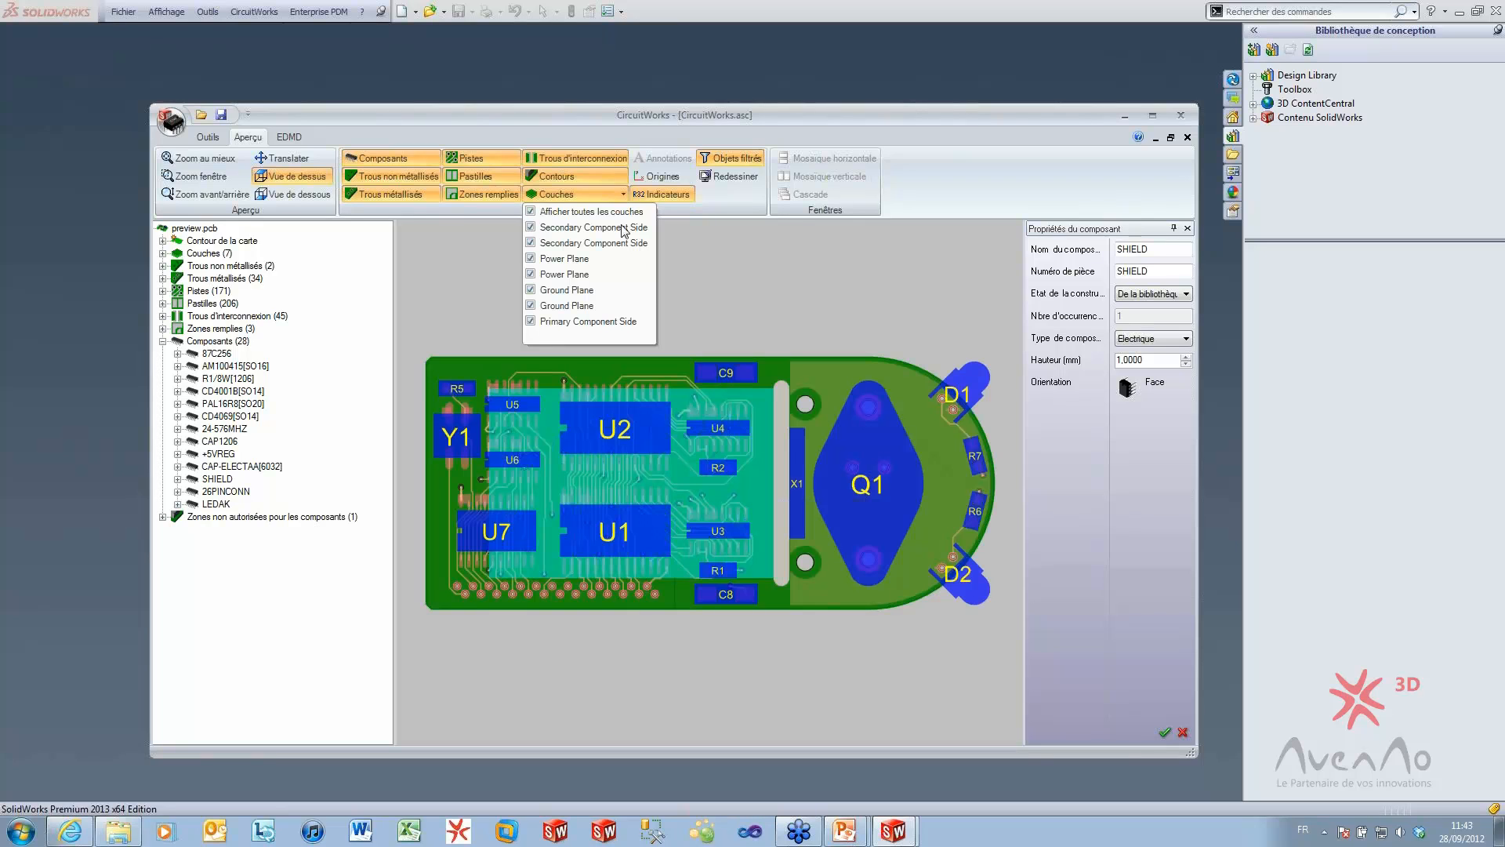
{"action": "left_click", "coordinate": [587, 196]}
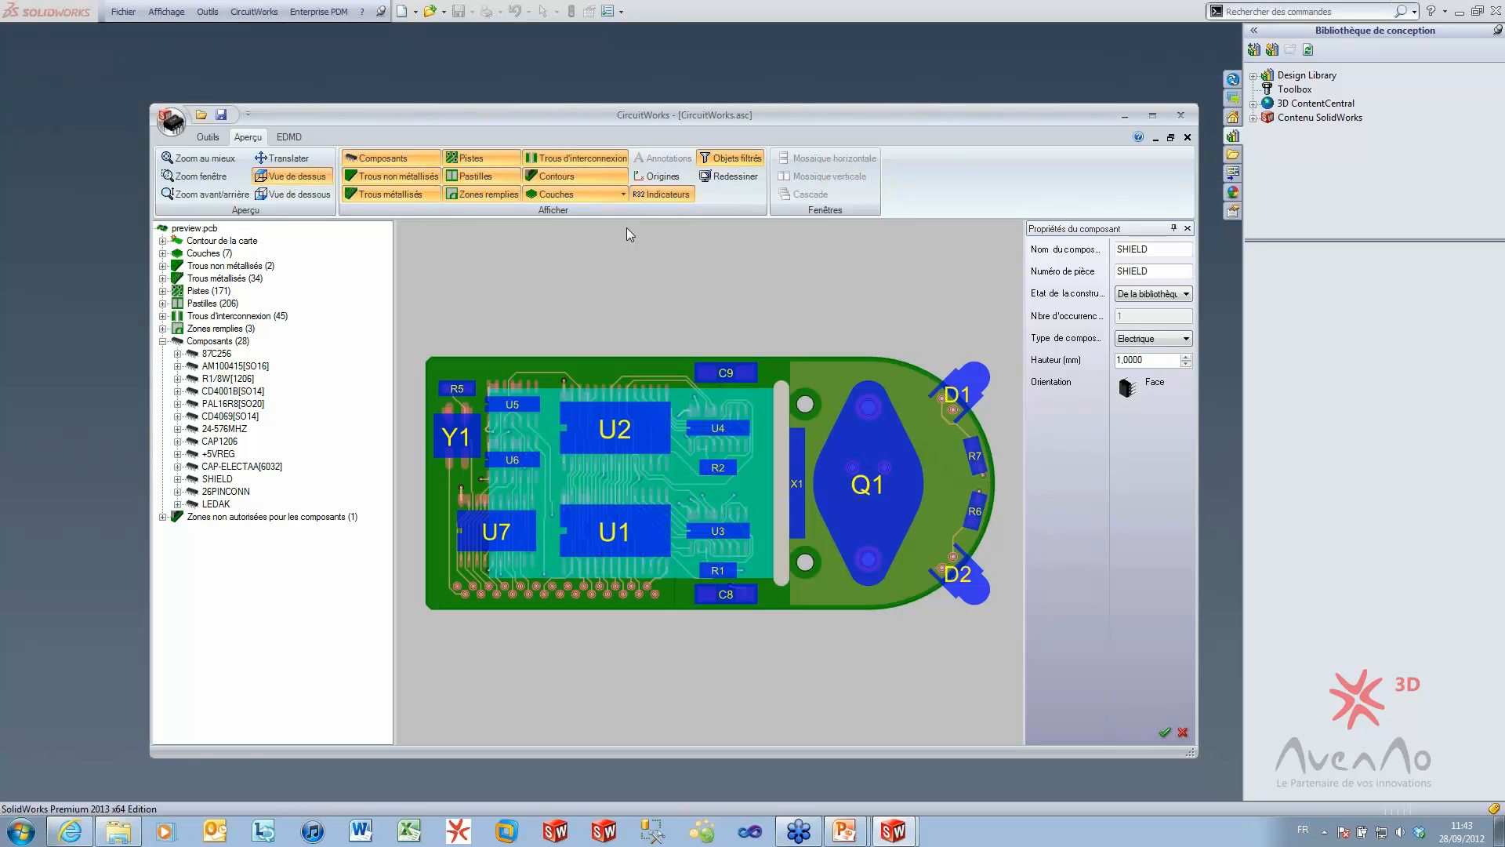
Build the board model in SolidWorks, replacing the existing previewpcb.sldprt, and minimize the CircuitWorks window
{"action": "left_click", "coordinate": [287, 140]}
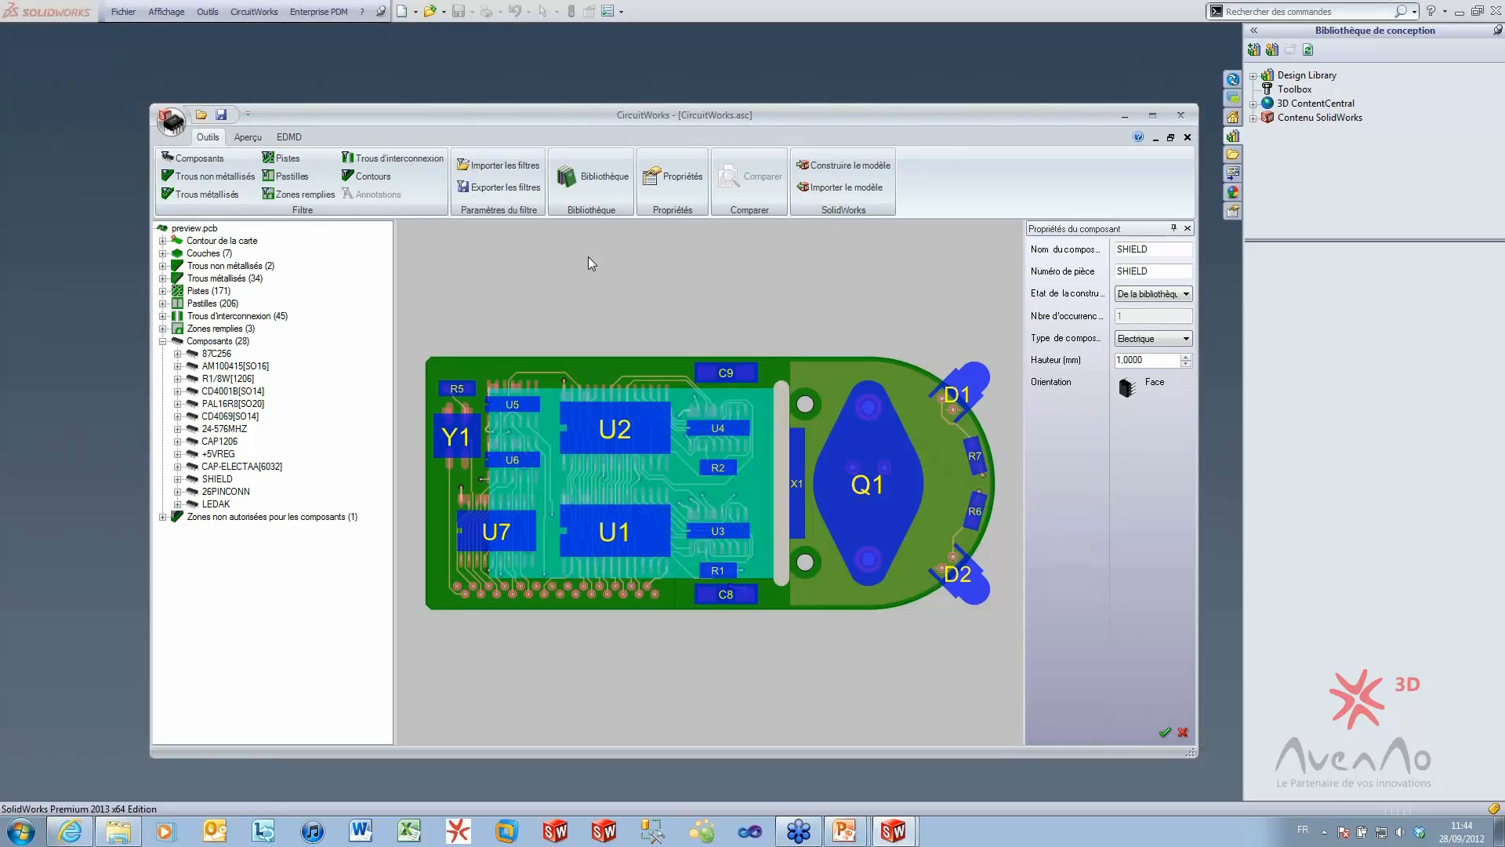
{"action": "left_click", "coordinate": [870, 166]}
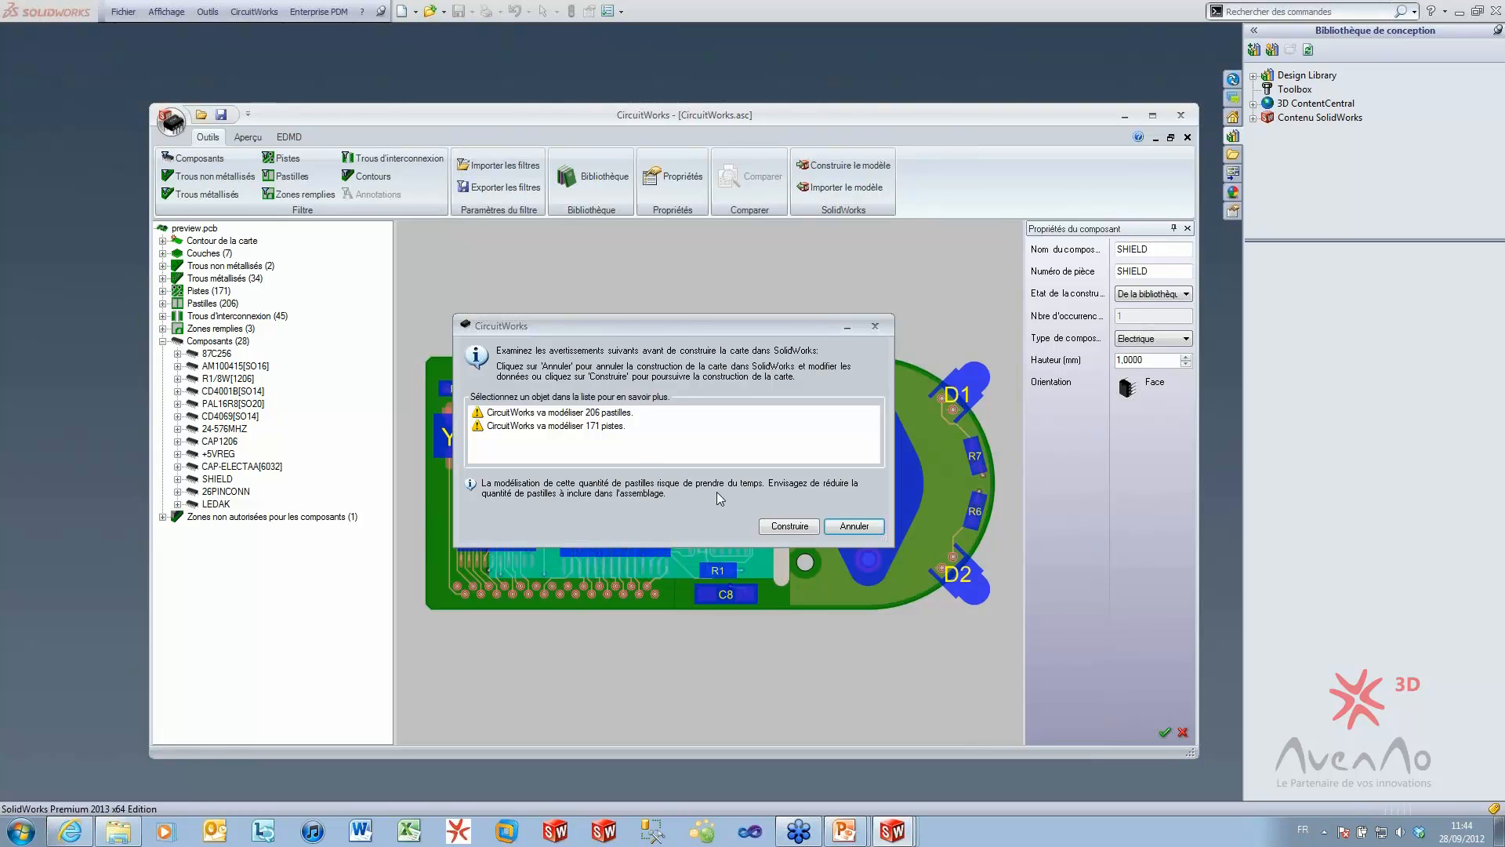
{"action": "left_click", "coordinate": [794, 526]}
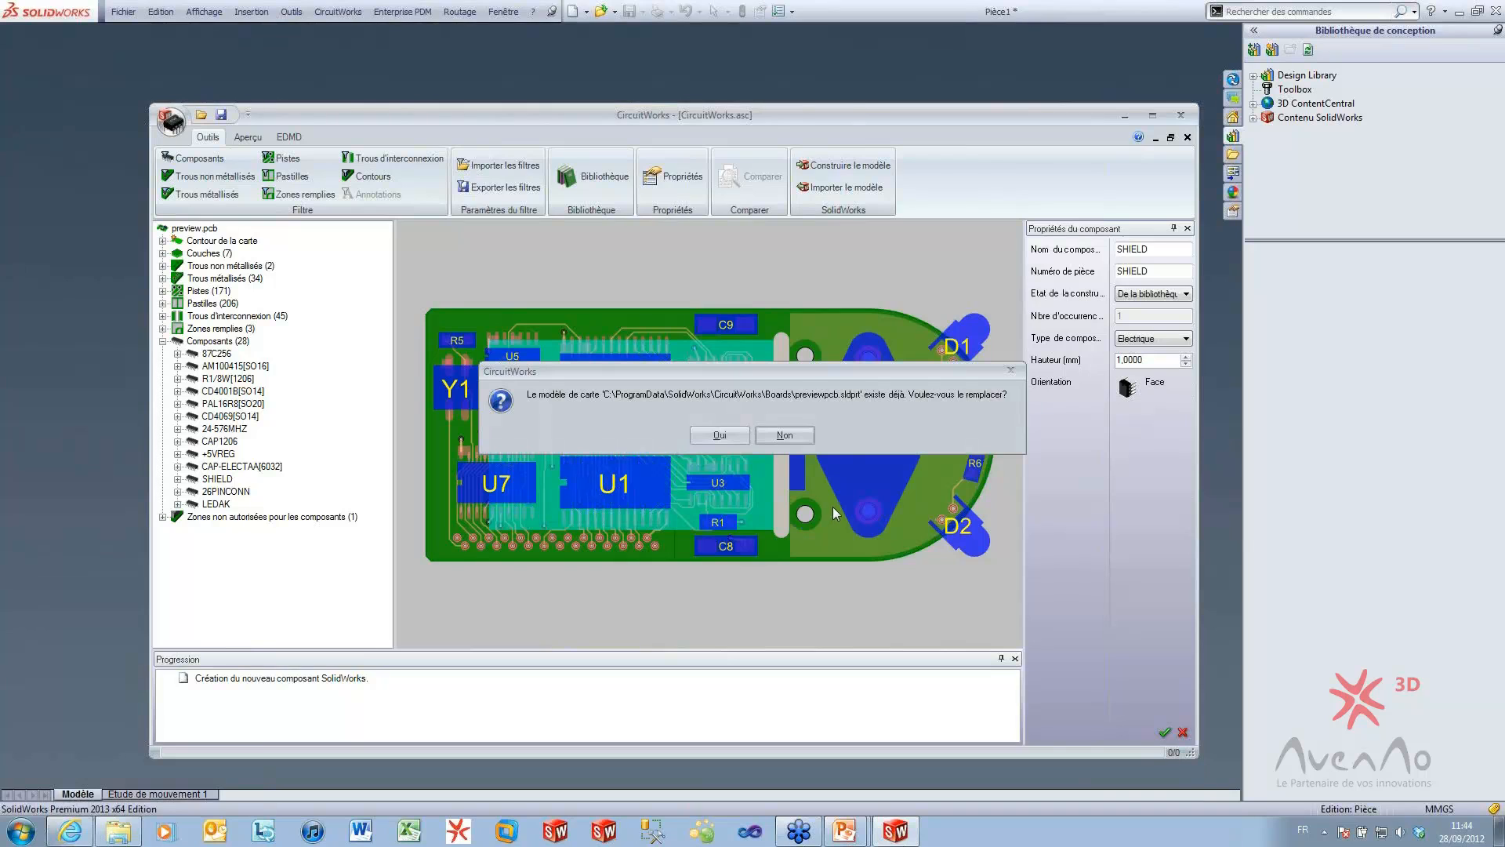
{"action": "left_click", "coordinate": [718, 436]}
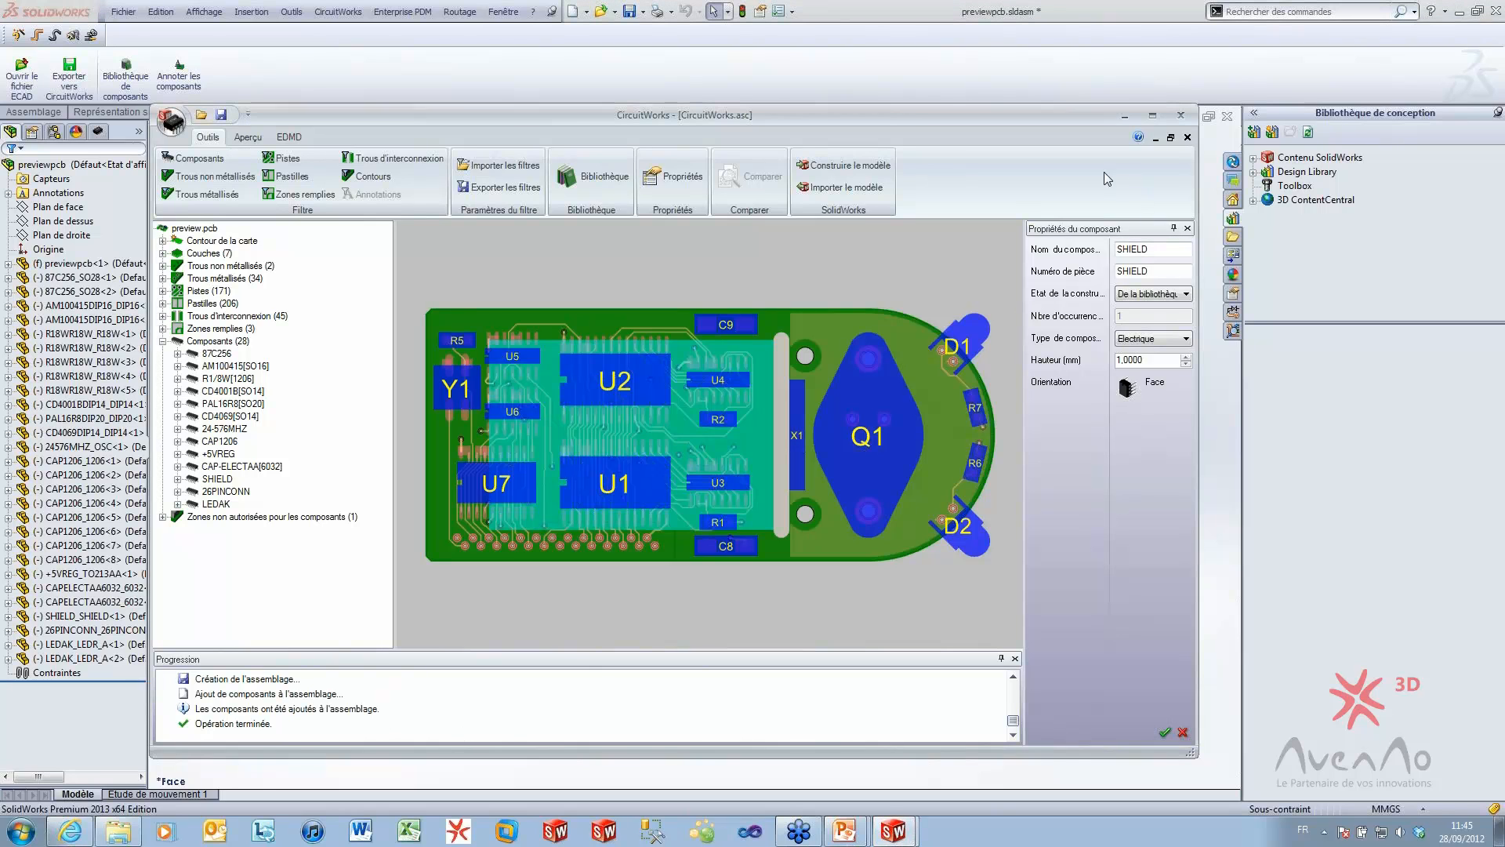
{"action": "left_click", "coordinate": [1124, 115]}
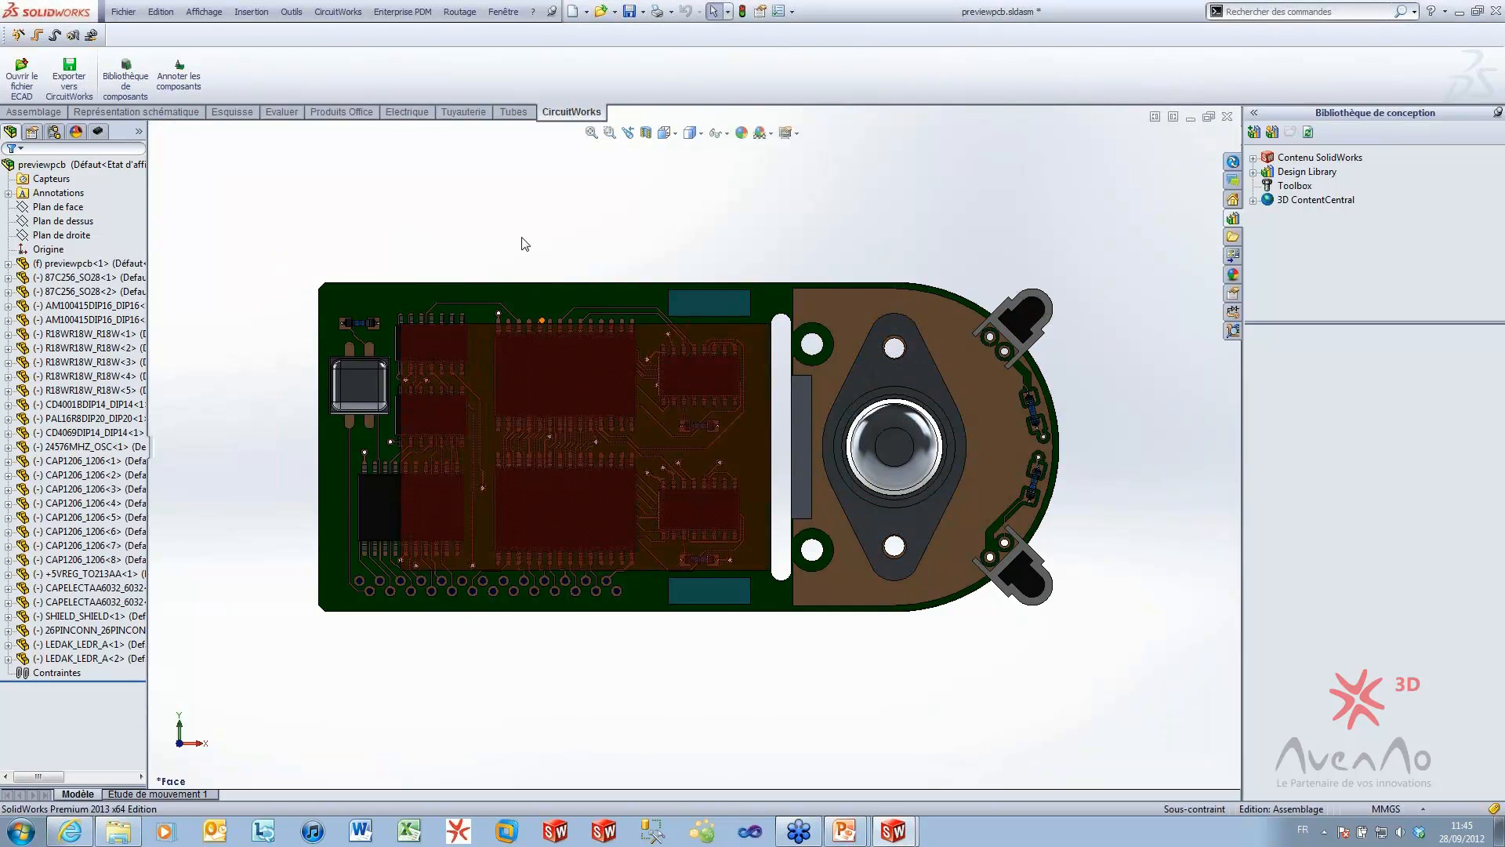
Inspect the built board assembly in 3D, examining the PAL16R8DIP20 chip beneath the translucent red volume
{"action": "middle_click_drag", "start_coordinate": [648, 639], "coordinate": [703, 446]}
{"action": "scroll", "coordinate": [707, 486], "scroll_direction": "down", "scroll_amount": 2}
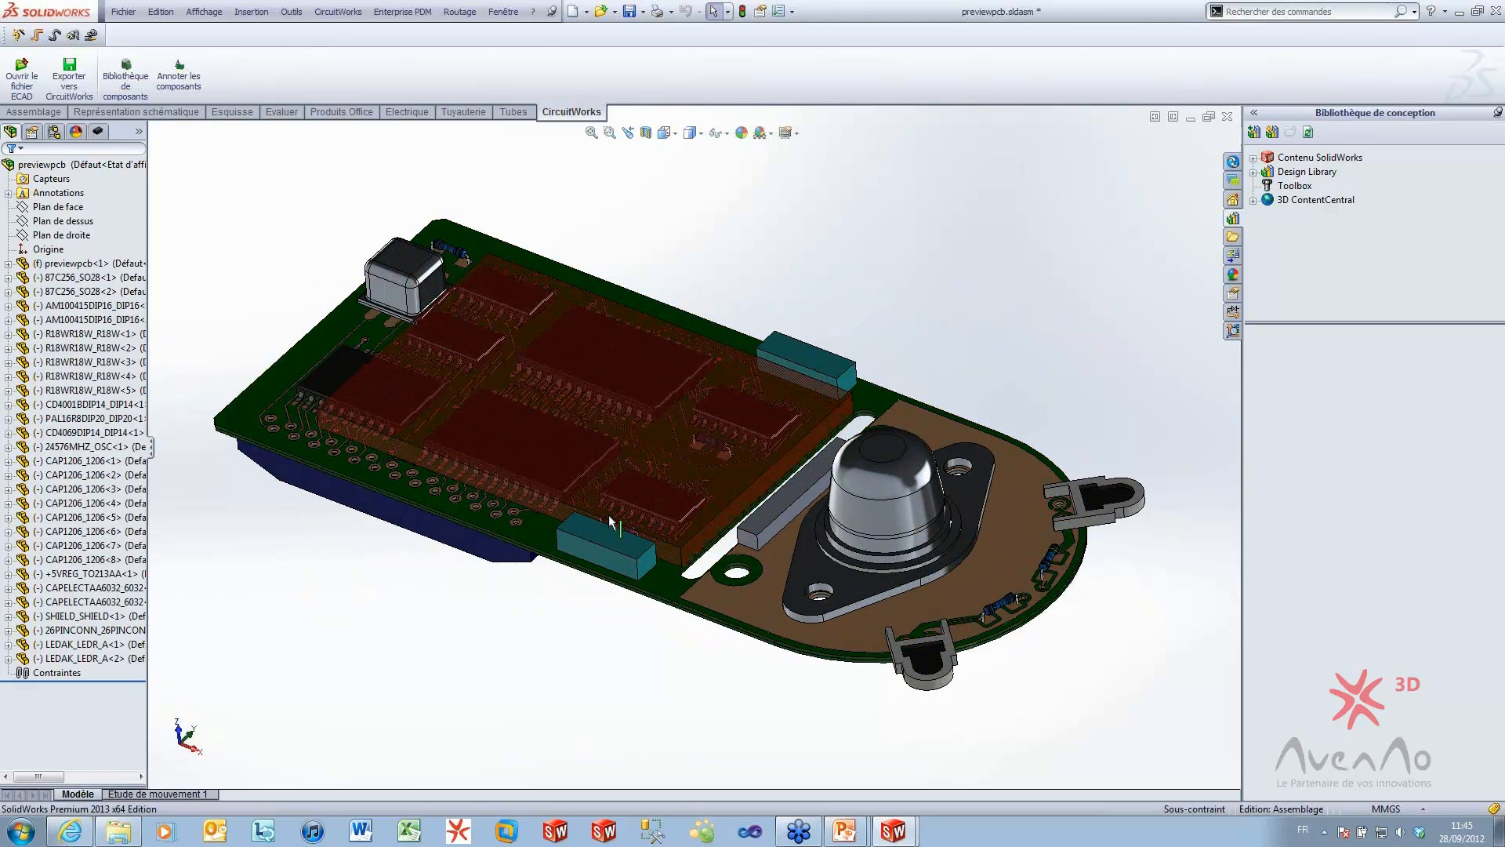
{"action": "mouse_move", "coordinate": [556, 665]}
{"action": "middle_mouse_down"}
{"action": "mouse_move", "coordinate": [588, 420]}
{"action": "mouse_move", "coordinate": [579, 665]}
{"action": "middle_mouse_up"}
{"action": "scroll", "coordinate": [294, 384], "scroll_direction": "down", "scroll_amount": 10}
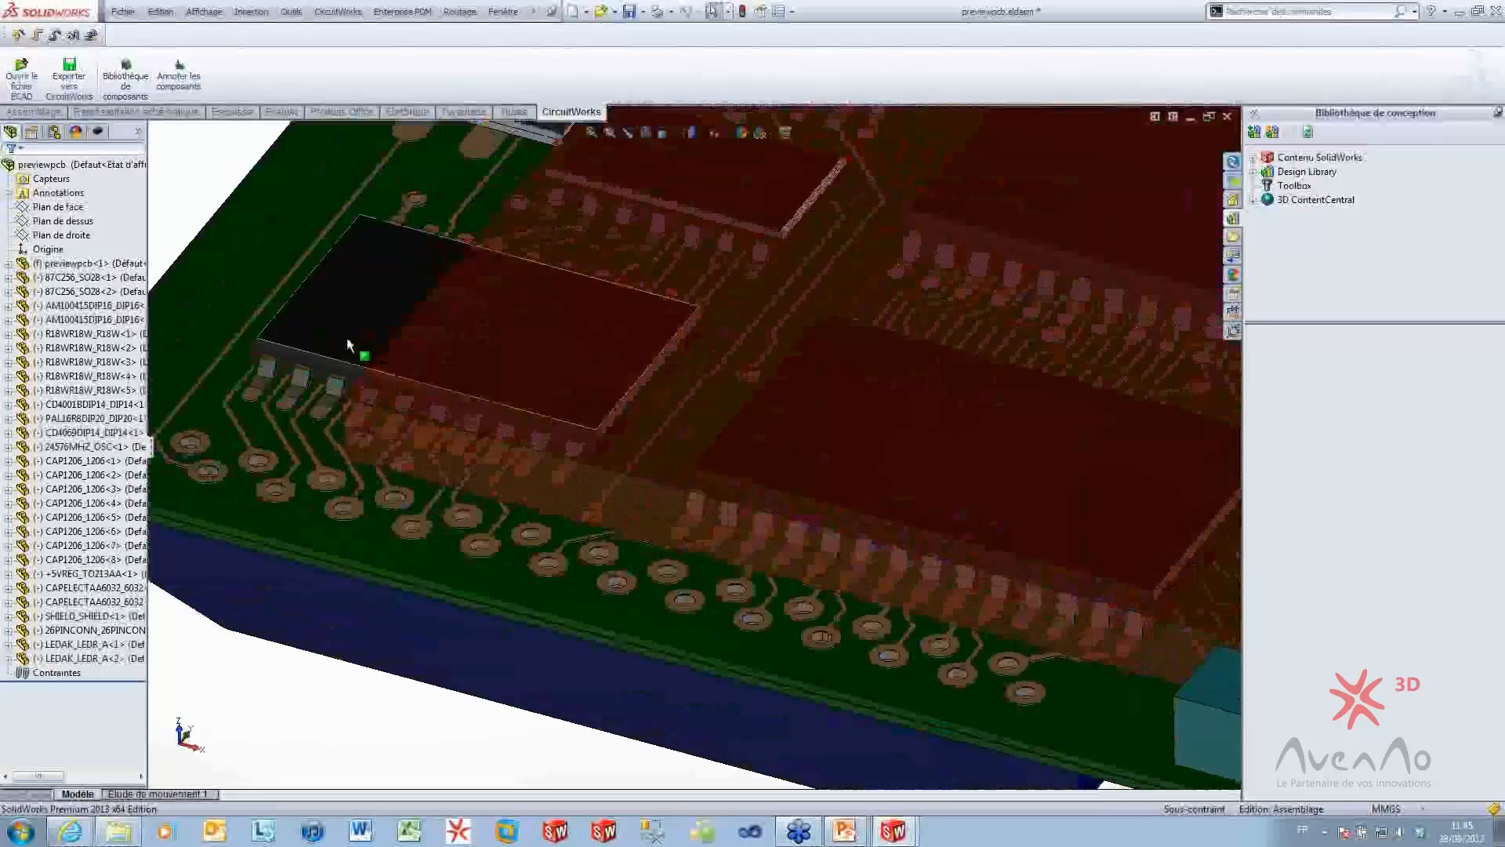
{"action": "left_click", "coordinate": [292, 369]}
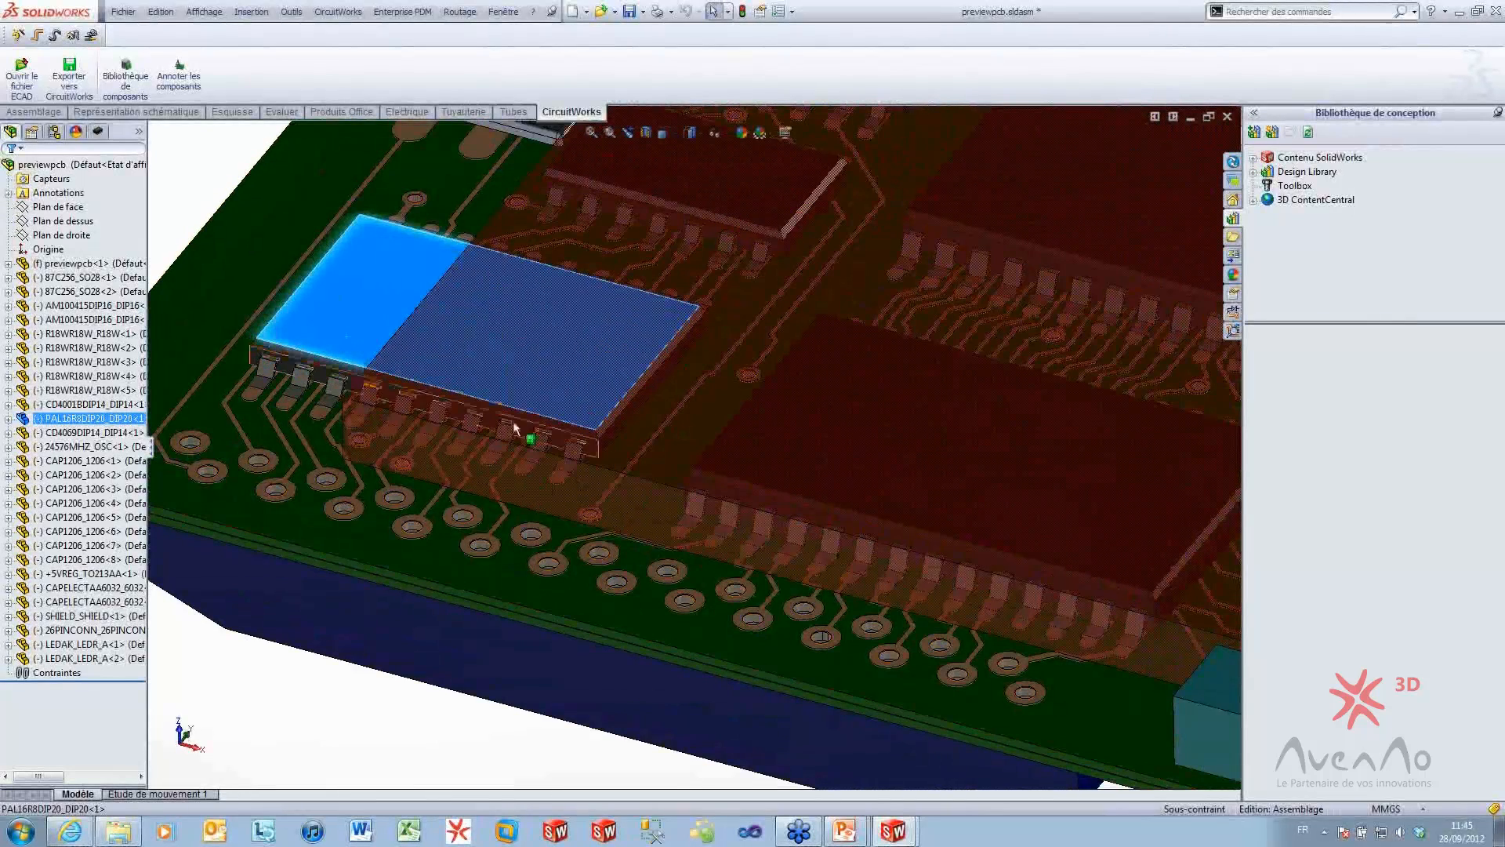
{"action": "scroll", "coordinate": [645, 433], "scroll_direction": "up", "scroll_amount": 5}
{"action": "scroll", "coordinate": [1051, 510], "scroll_direction": "down", "scroll_amount": 2}
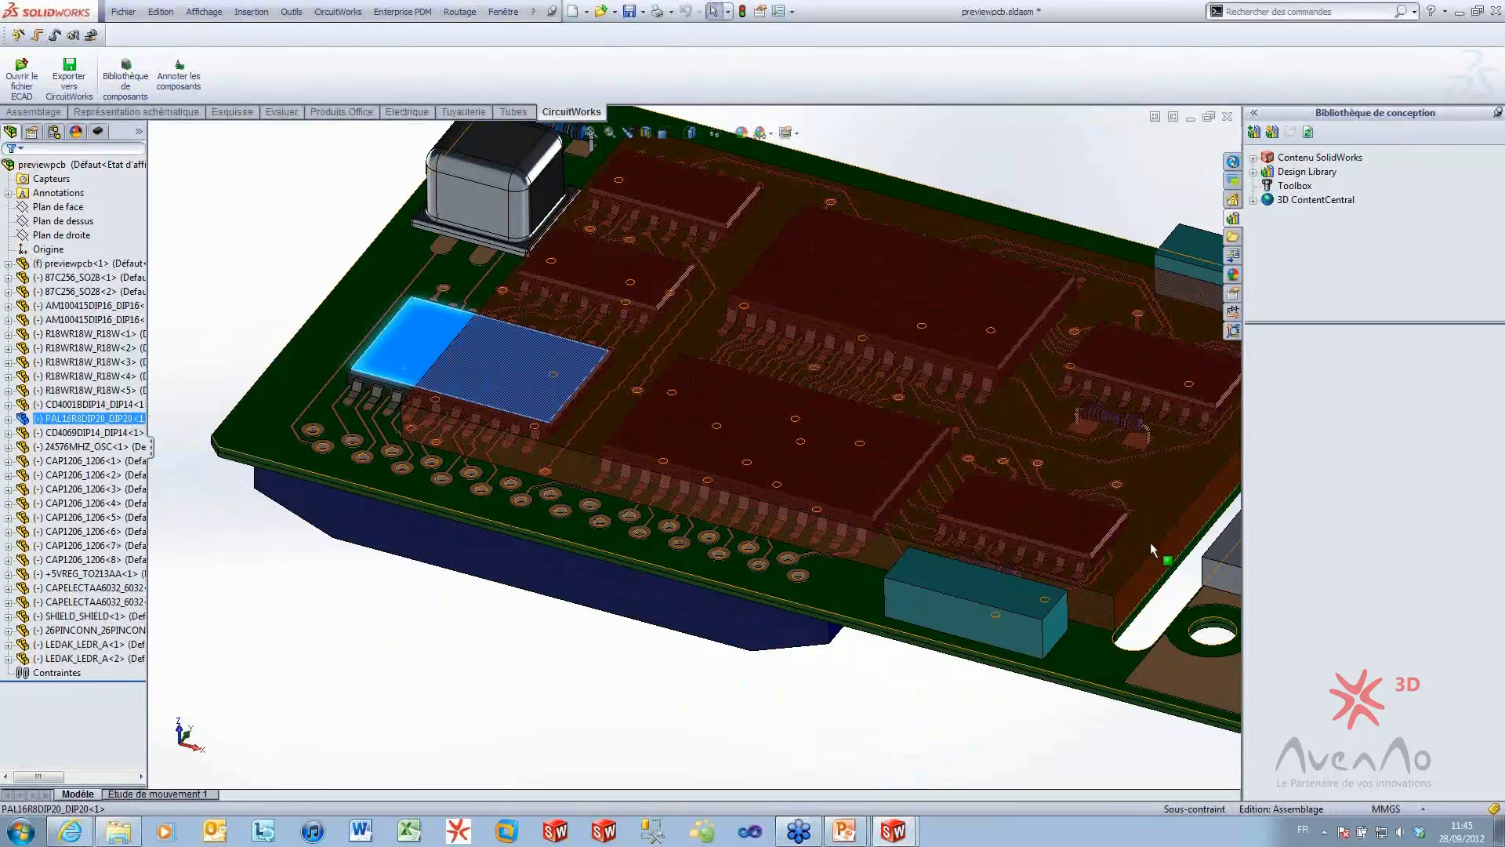
Check the translucent volume over the chips from the side and expand the features of the previewpcb part
{"action": "middle_click_drag", "start_coordinate": [915, 510], "coordinate": [929, 414]}
{"action": "left_click", "coordinate": [926, 451]}
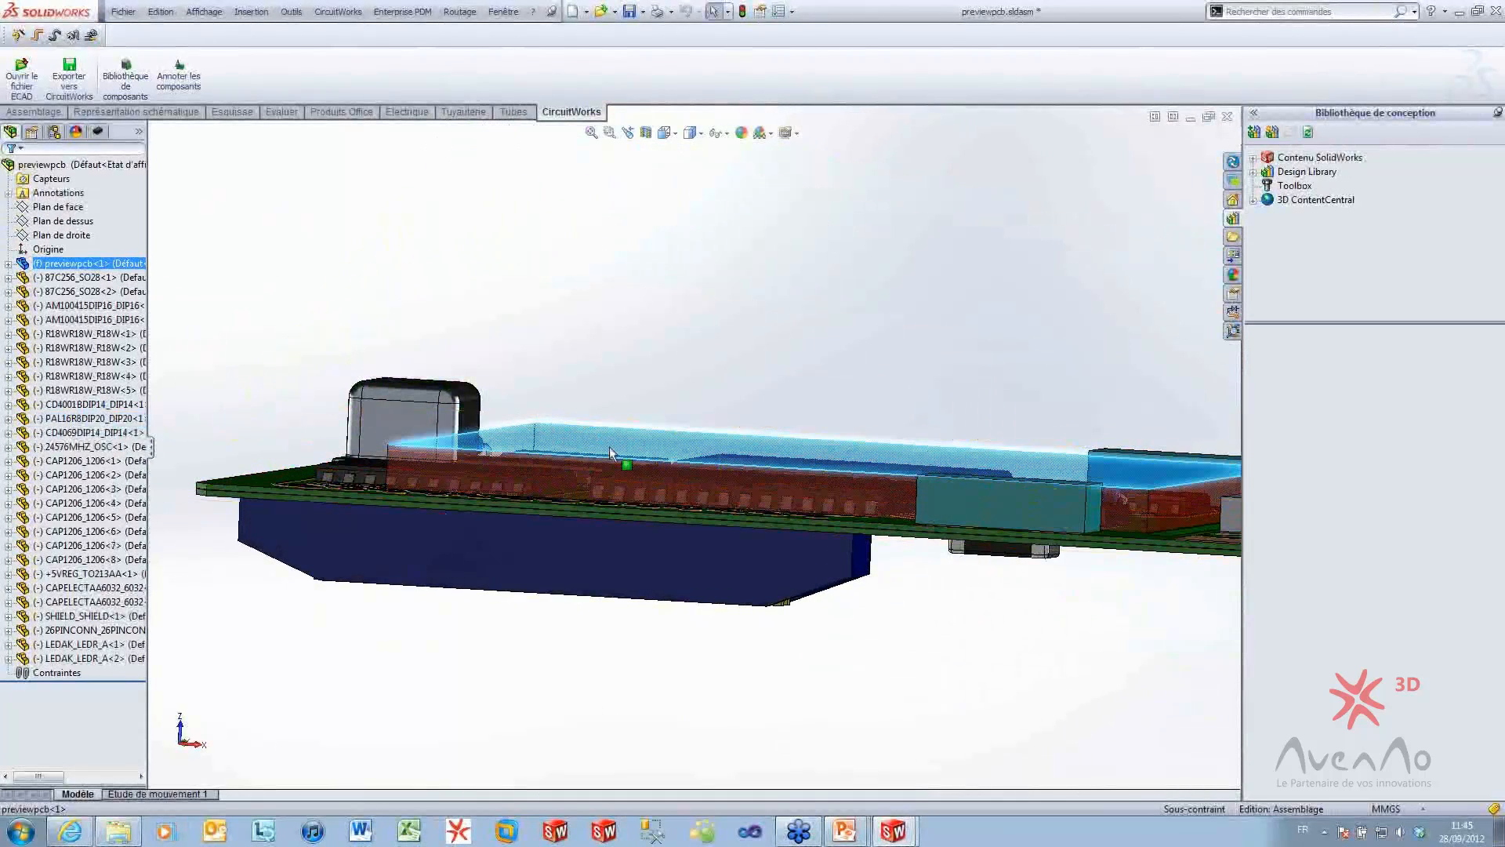
{"action": "left_click", "coordinate": [655, 388]}
{"action": "left_click", "coordinate": [588, 436]}
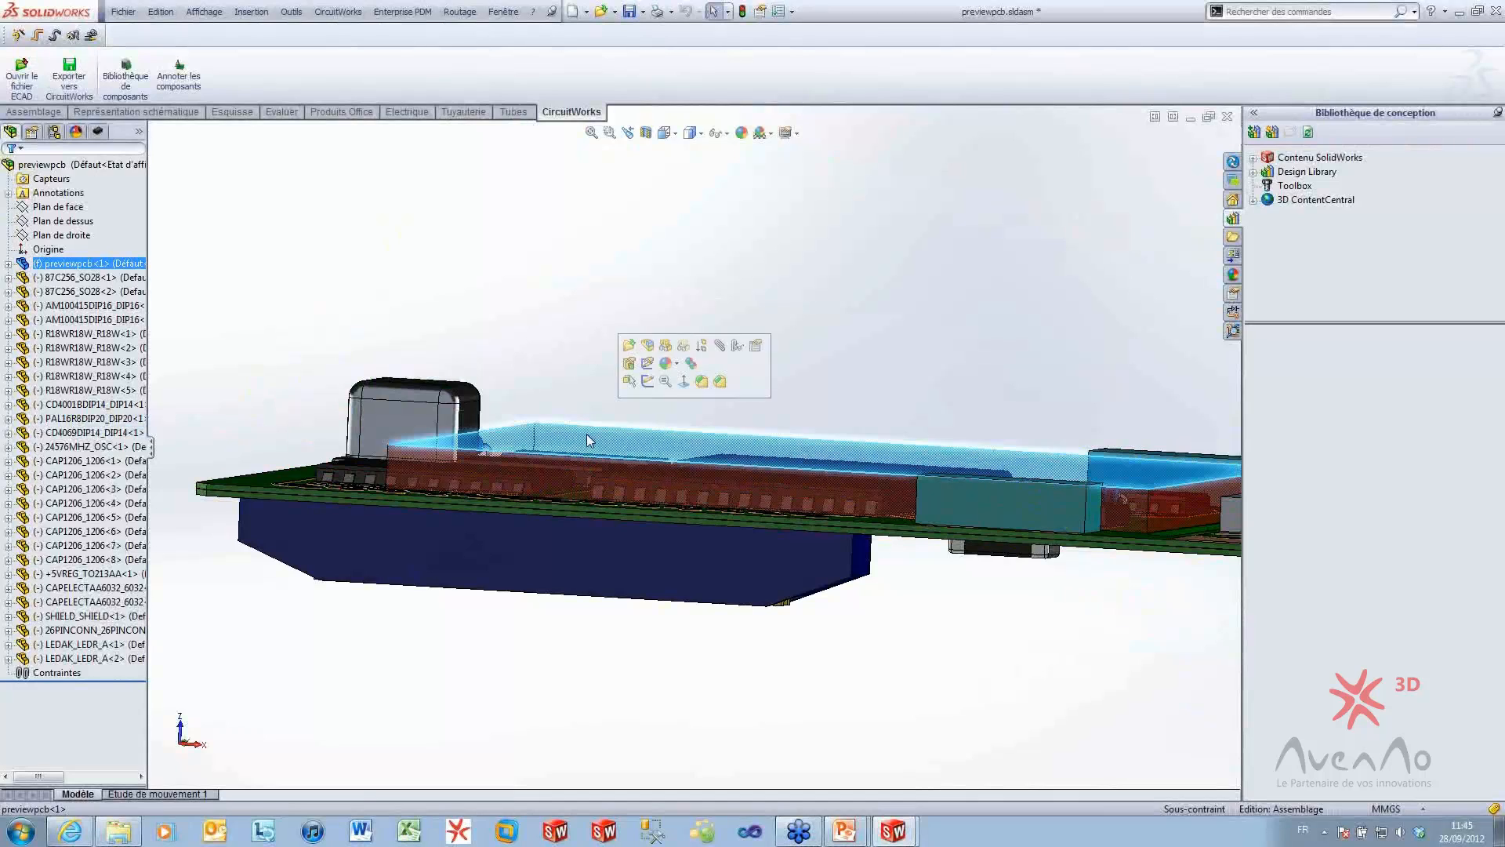
{"action": "left_click", "coordinate": [70, 264]}
{"action": "left_click", "coordinate": [8, 265]}
{"action": "left_click", "coordinate": [165, 309]}
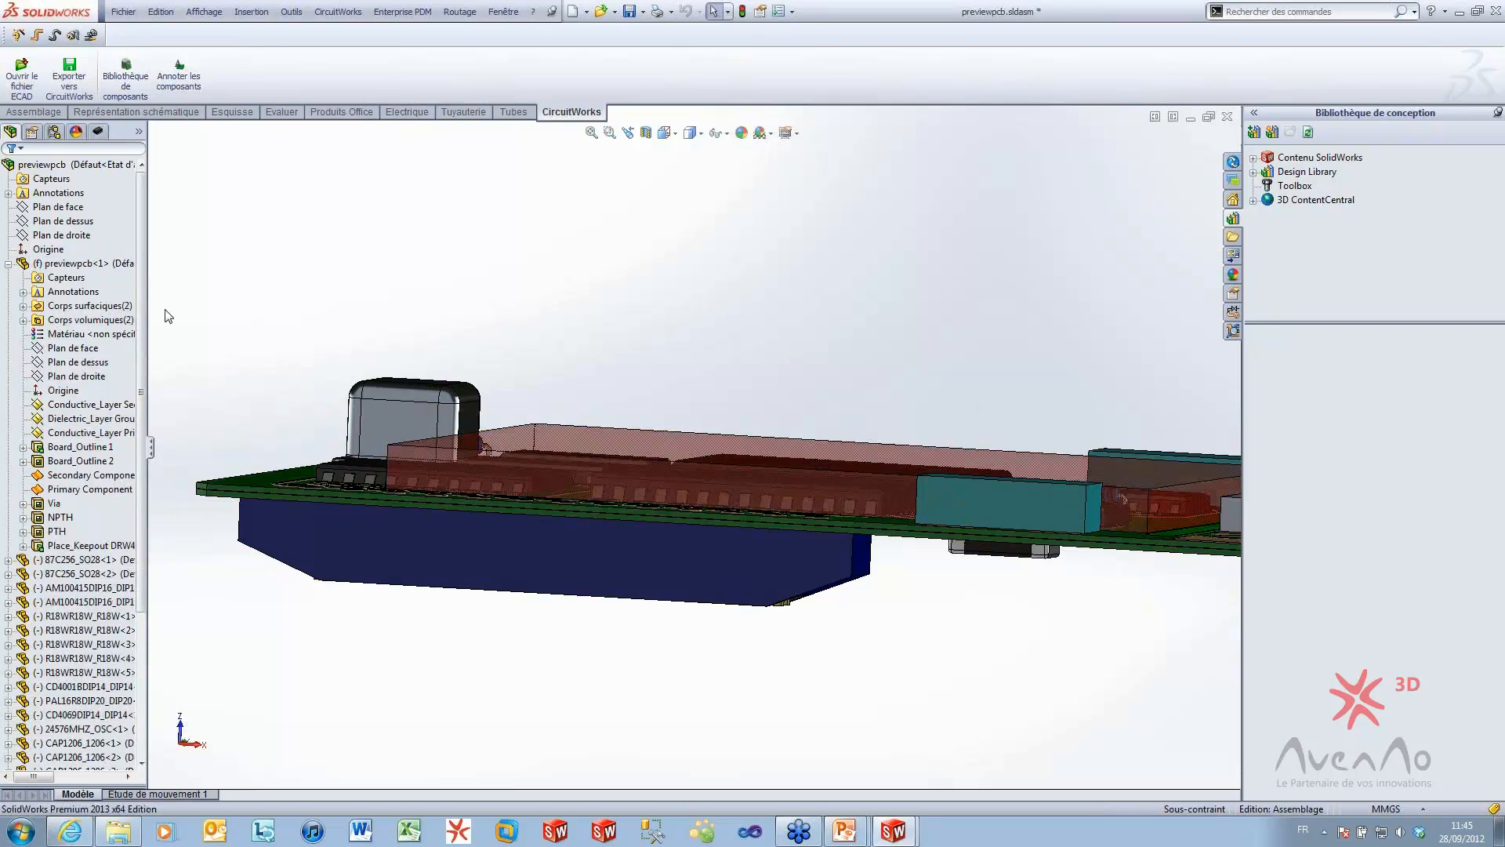
Hide the Place_Keepout volume of the previewpcb part
{"action": "middle_click_drag", "start_coordinate": [541, 469], "coordinate": [549, 561]}
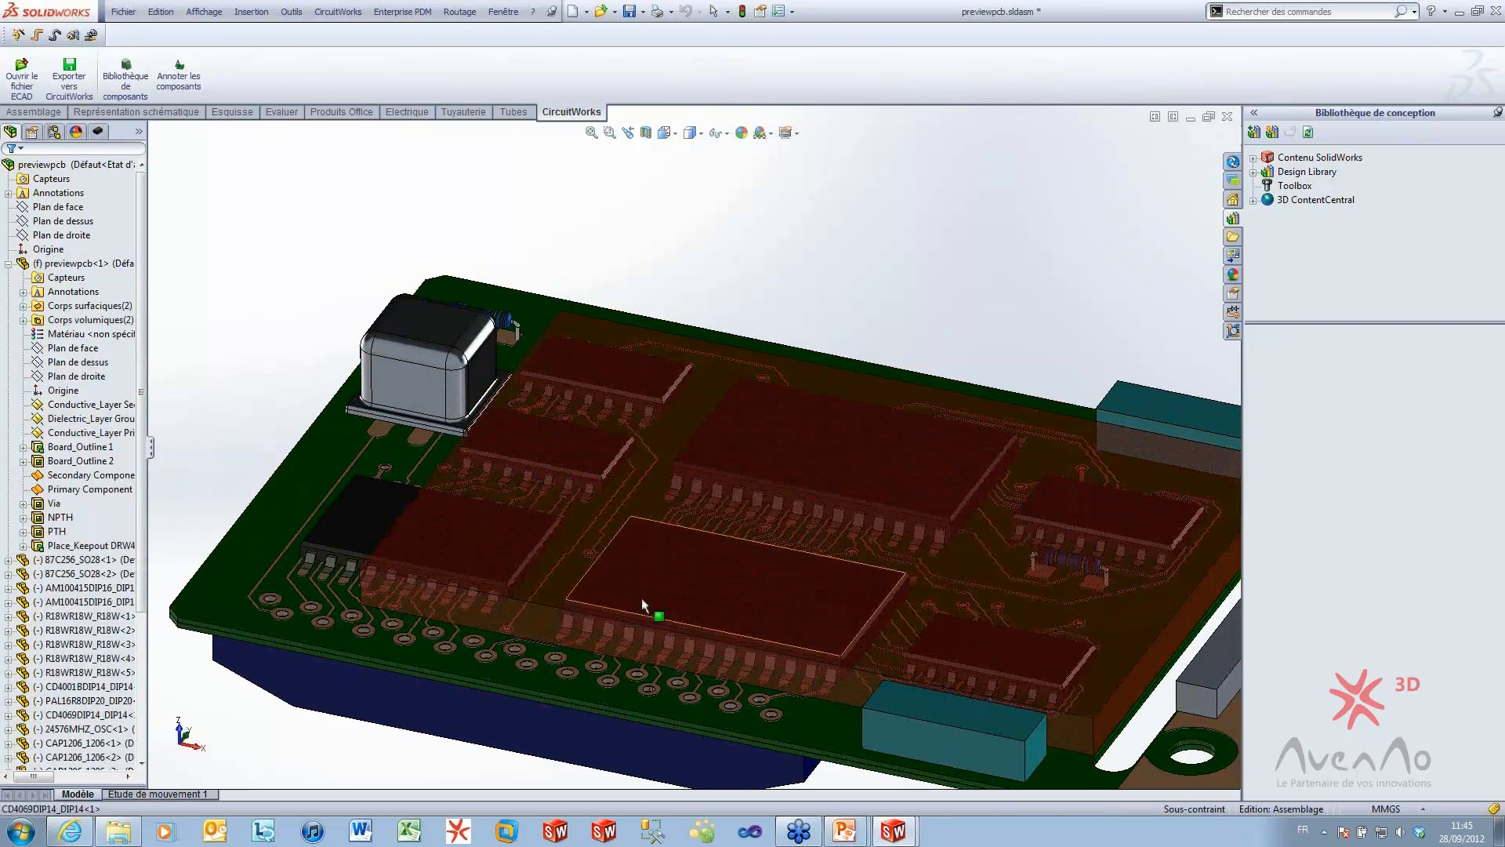
{"action": "left_click", "coordinate": [54, 504]}
{"action": "left_click", "coordinate": [235, 319]}
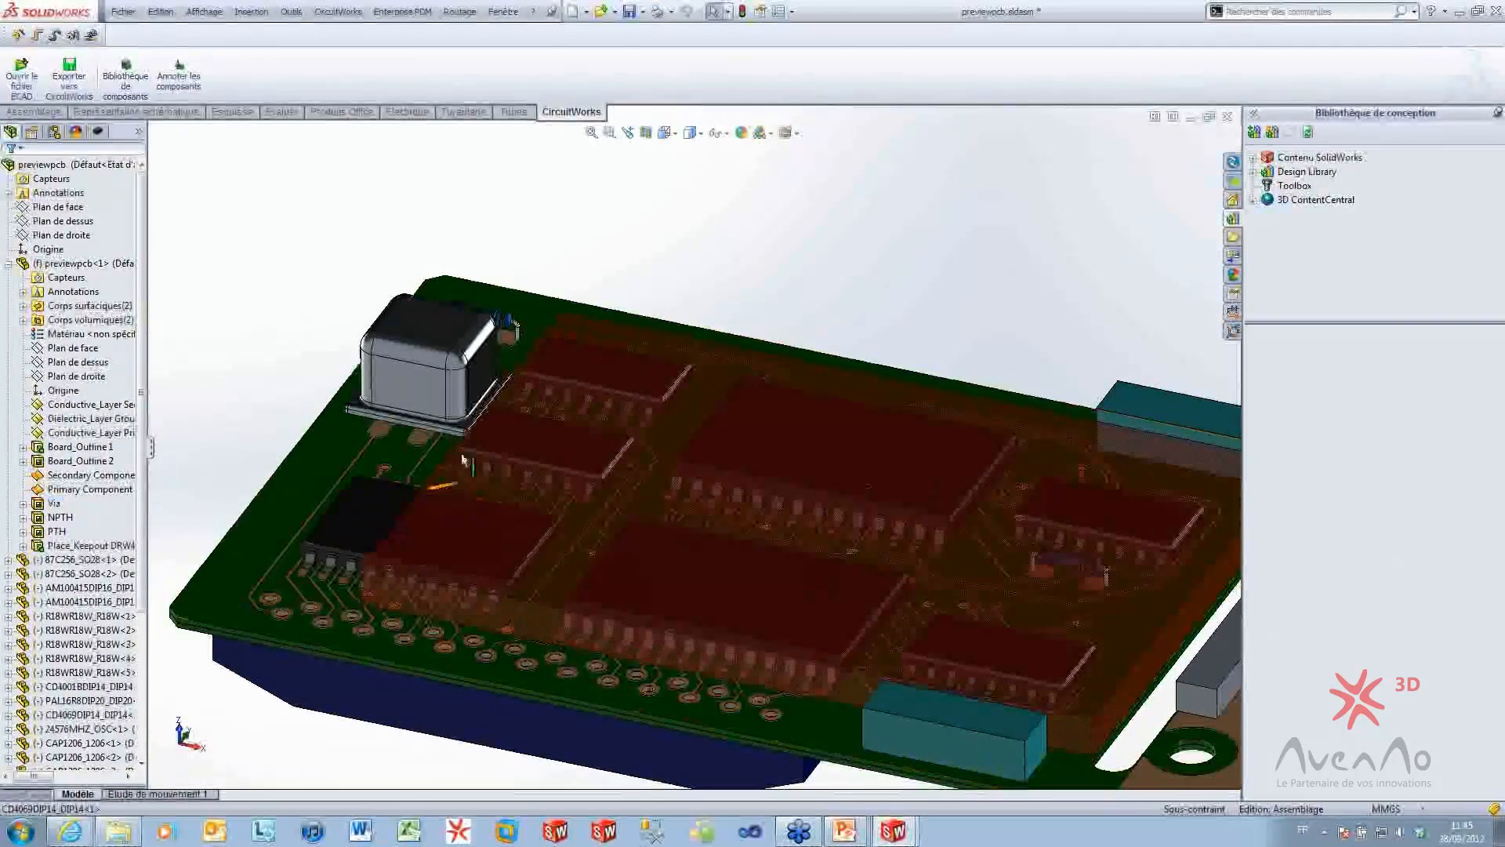
{"action": "mouse_move", "coordinate": [610, 544]}
{"action": "middle_mouse_down"}
{"action": "mouse_move", "coordinate": [615, 457]}
{"action": "mouse_move", "coordinate": [629, 490]}
{"action": "mouse_move", "coordinate": [592, 521]}
{"action": "middle_mouse_up"}
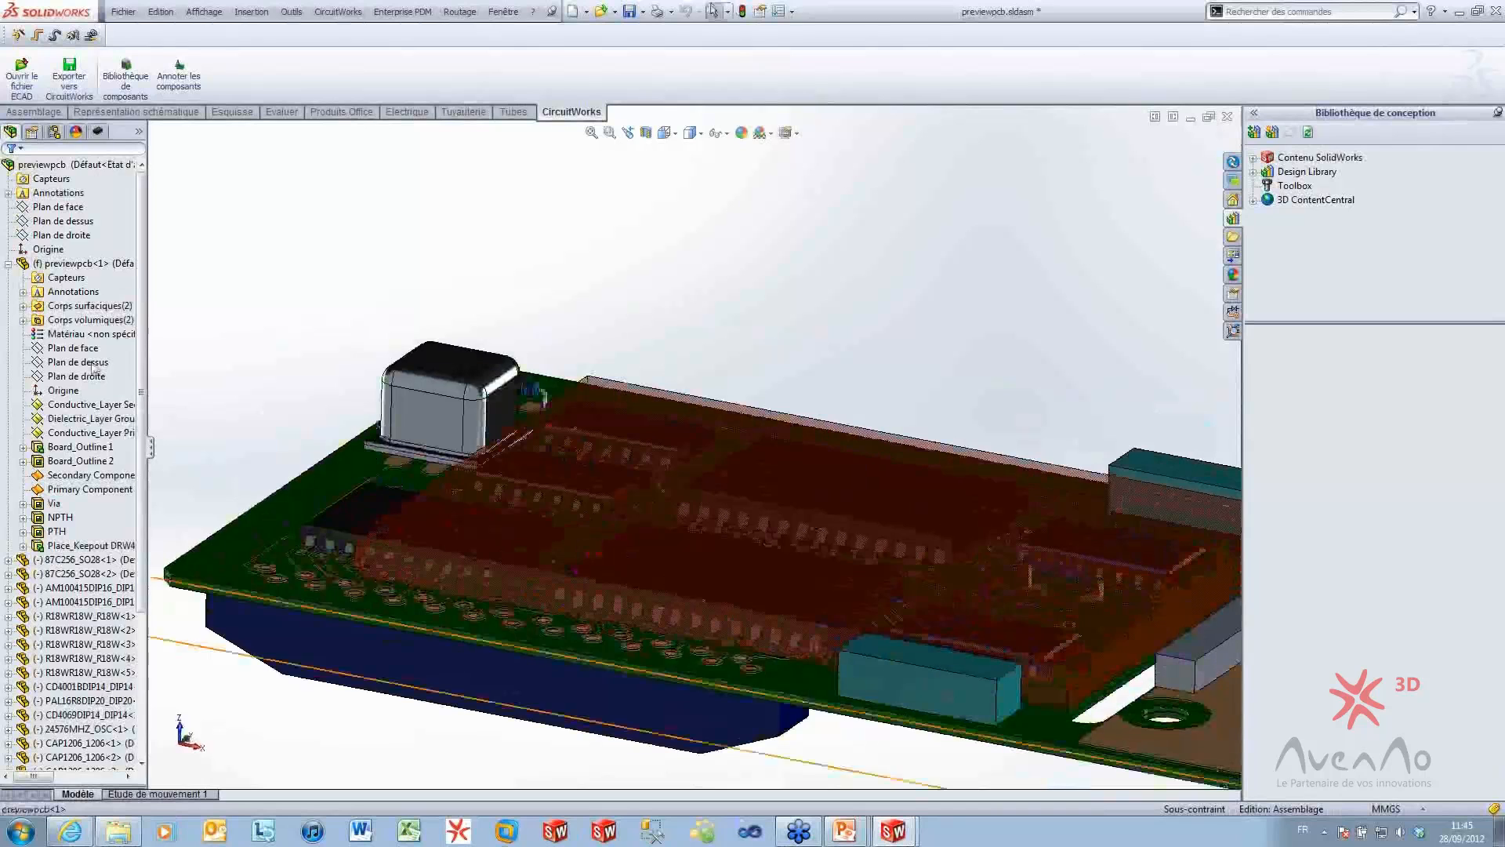
{"action": "left_click", "coordinate": [81, 461]}
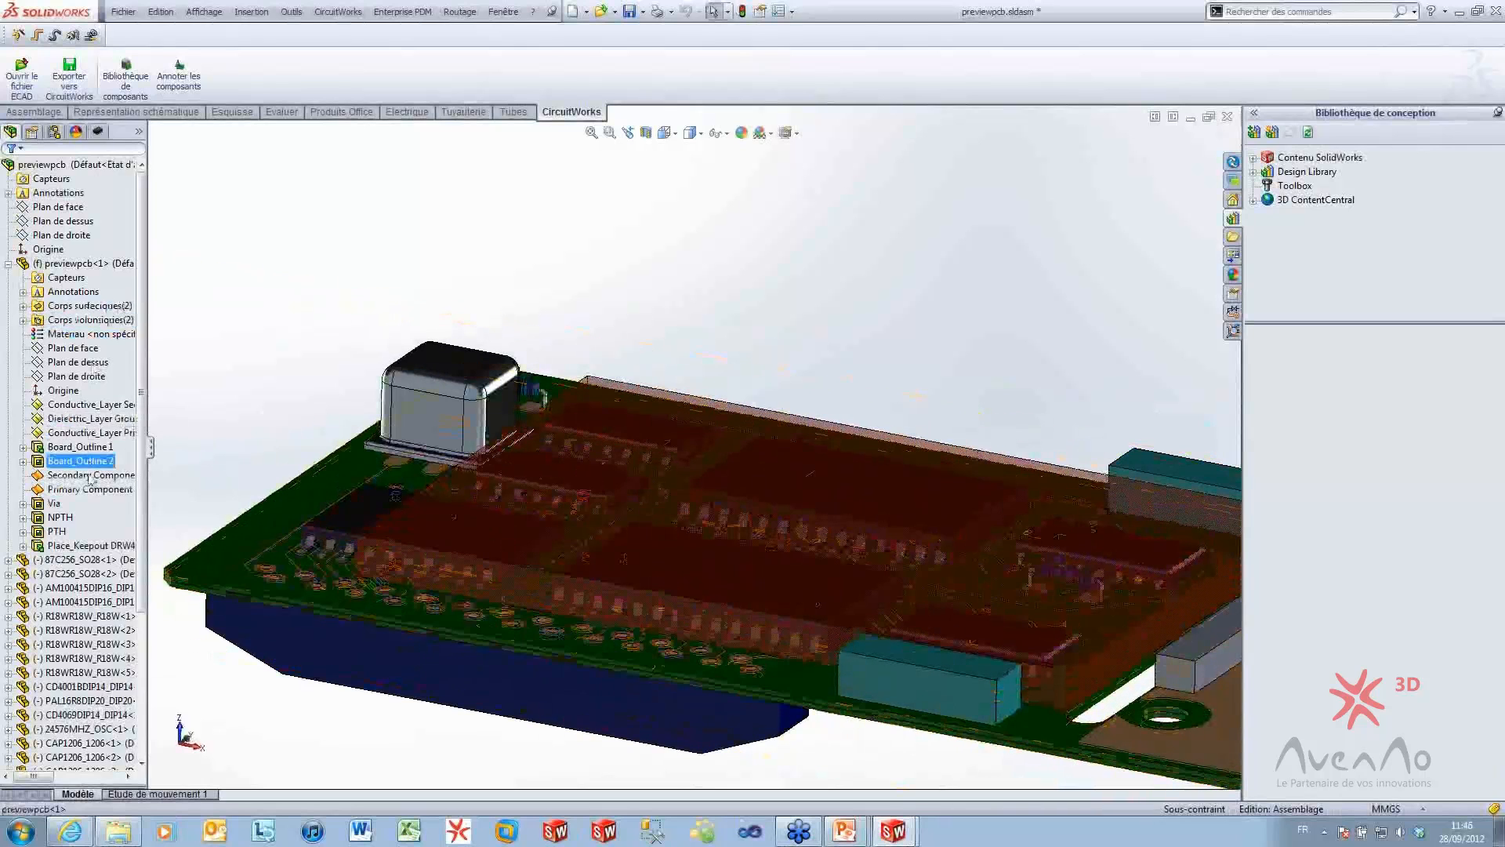
{"action": "left_click", "coordinate": [63, 547]}
{"action": "right_click", "coordinate": [62, 546]}
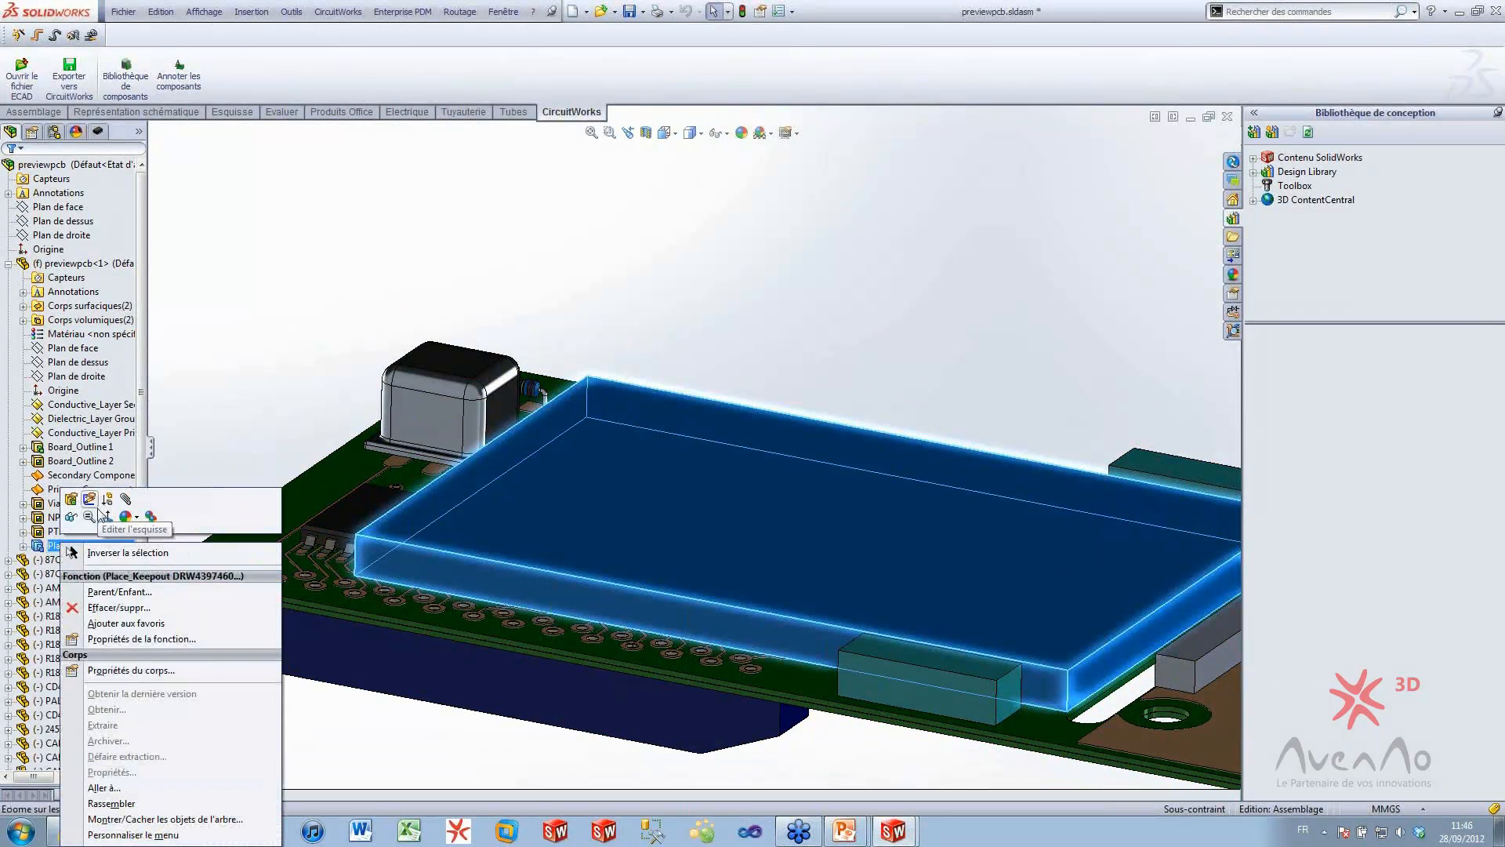
{"action": "left_click", "coordinate": [315, 281]}
Examine the populated board and identify the teal CAPELECTAA6032 block beside the chips
{"action": "scroll", "coordinate": [520, 548], "scroll_direction": "up", "scroll_amount": 2}
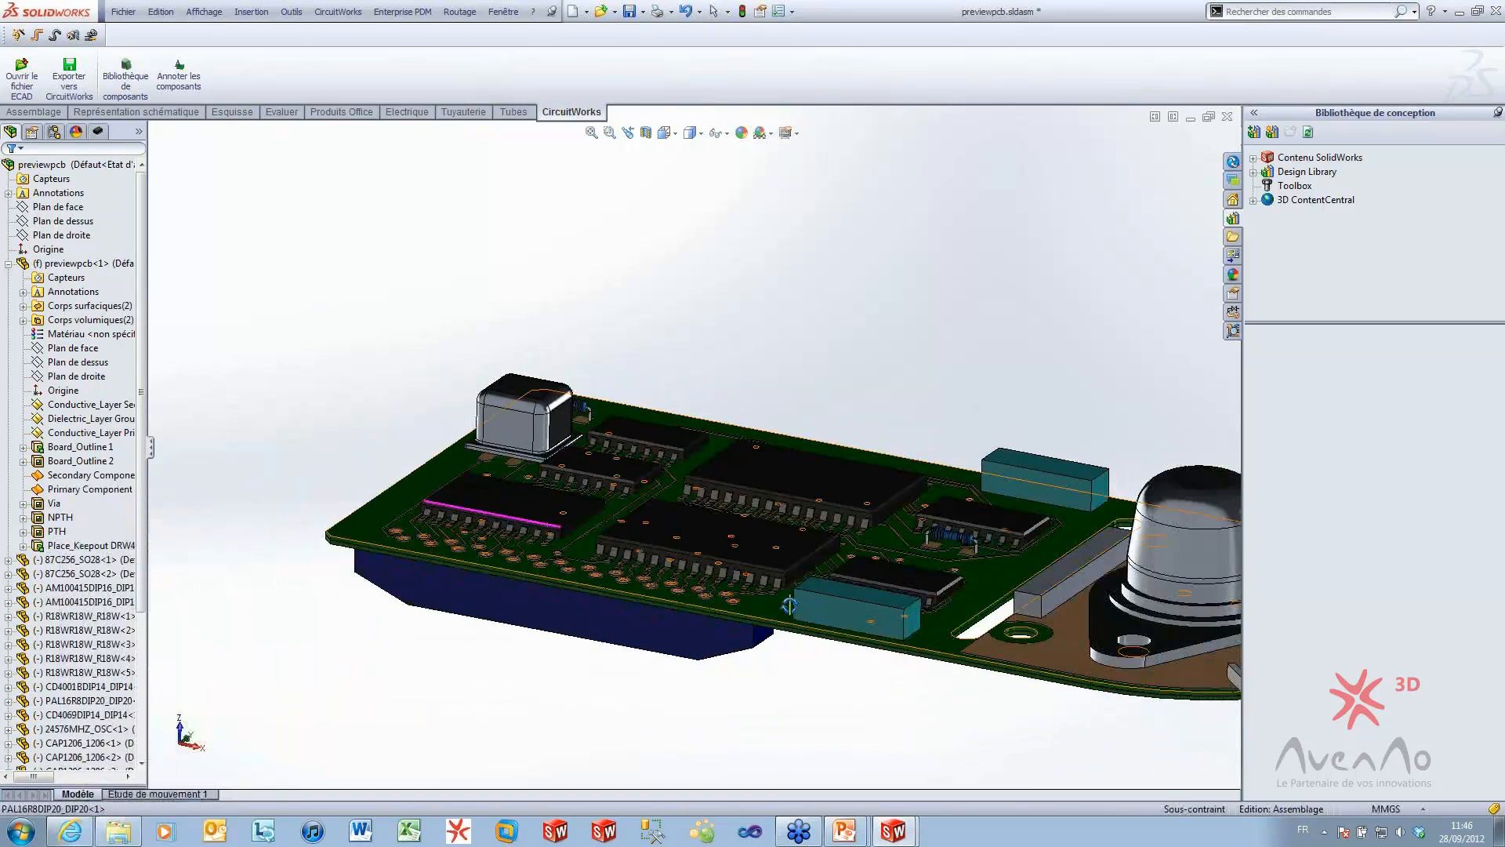
{"action": "middle_click_drag", "start_coordinate": [521, 548], "coordinate": [524, 587]}
{"action": "scroll", "coordinate": [1037, 668], "scroll_direction": "down", "scroll_amount": 1}
{"action": "scroll", "coordinate": [1007, 599], "scroll_direction": "up", "scroll_amount": 1}
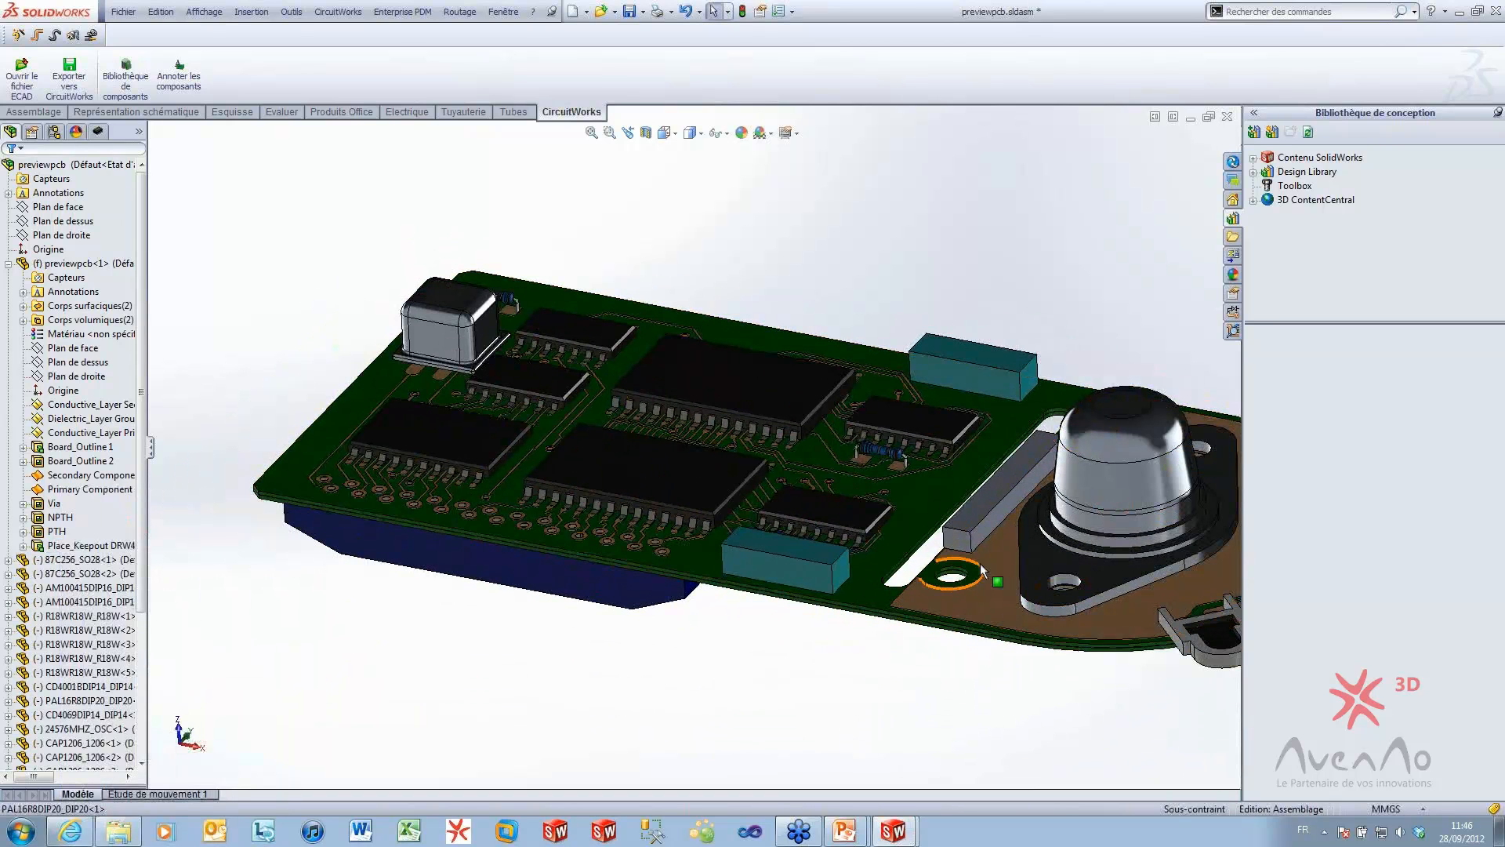
{"action": "left_click", "coordinate": [800, 554]}
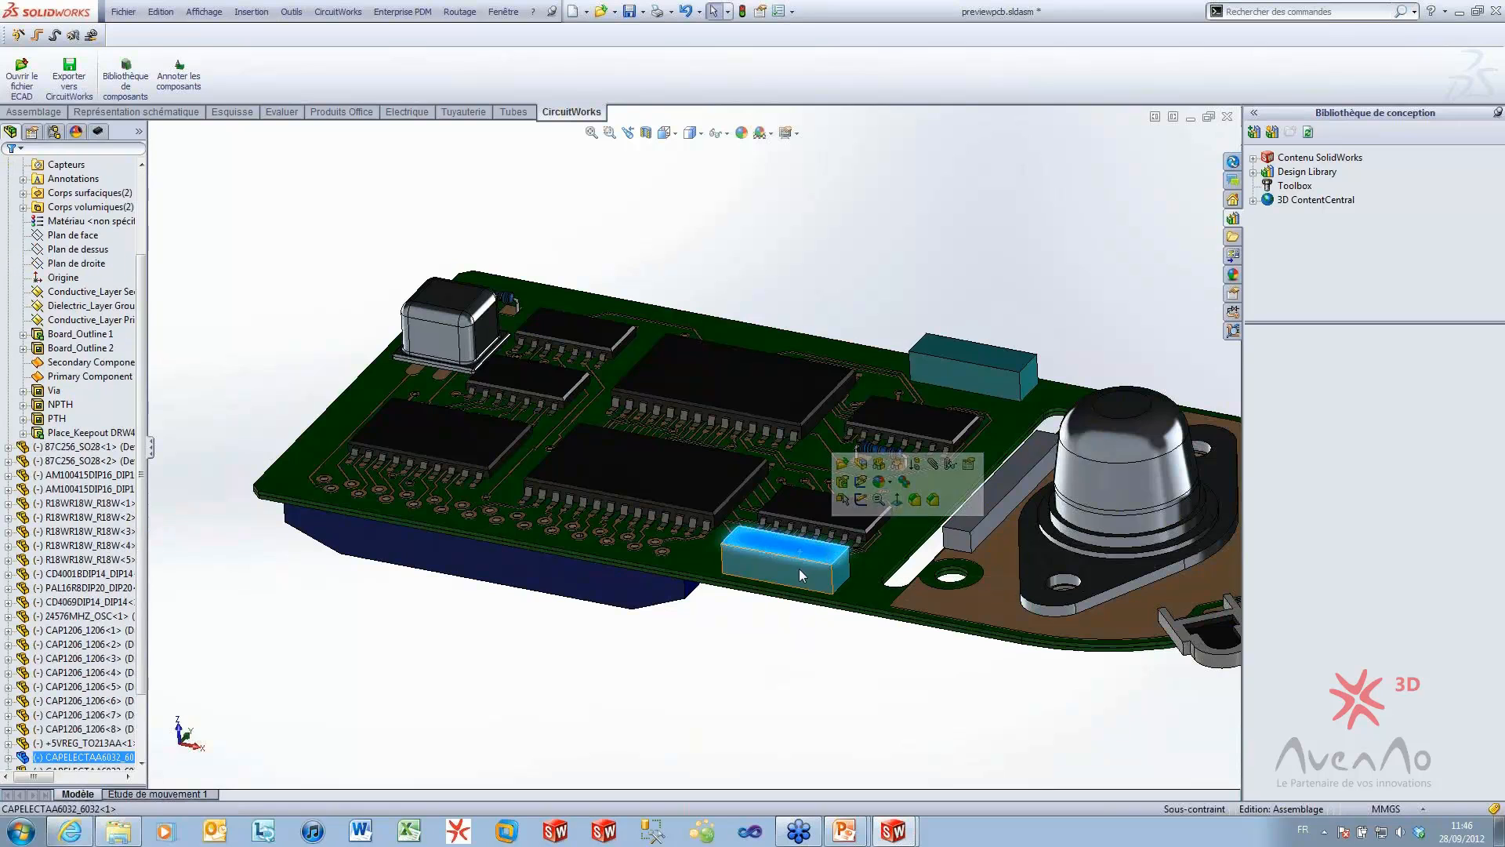
{"action": "left_click", "coordinate": [844, 573]}
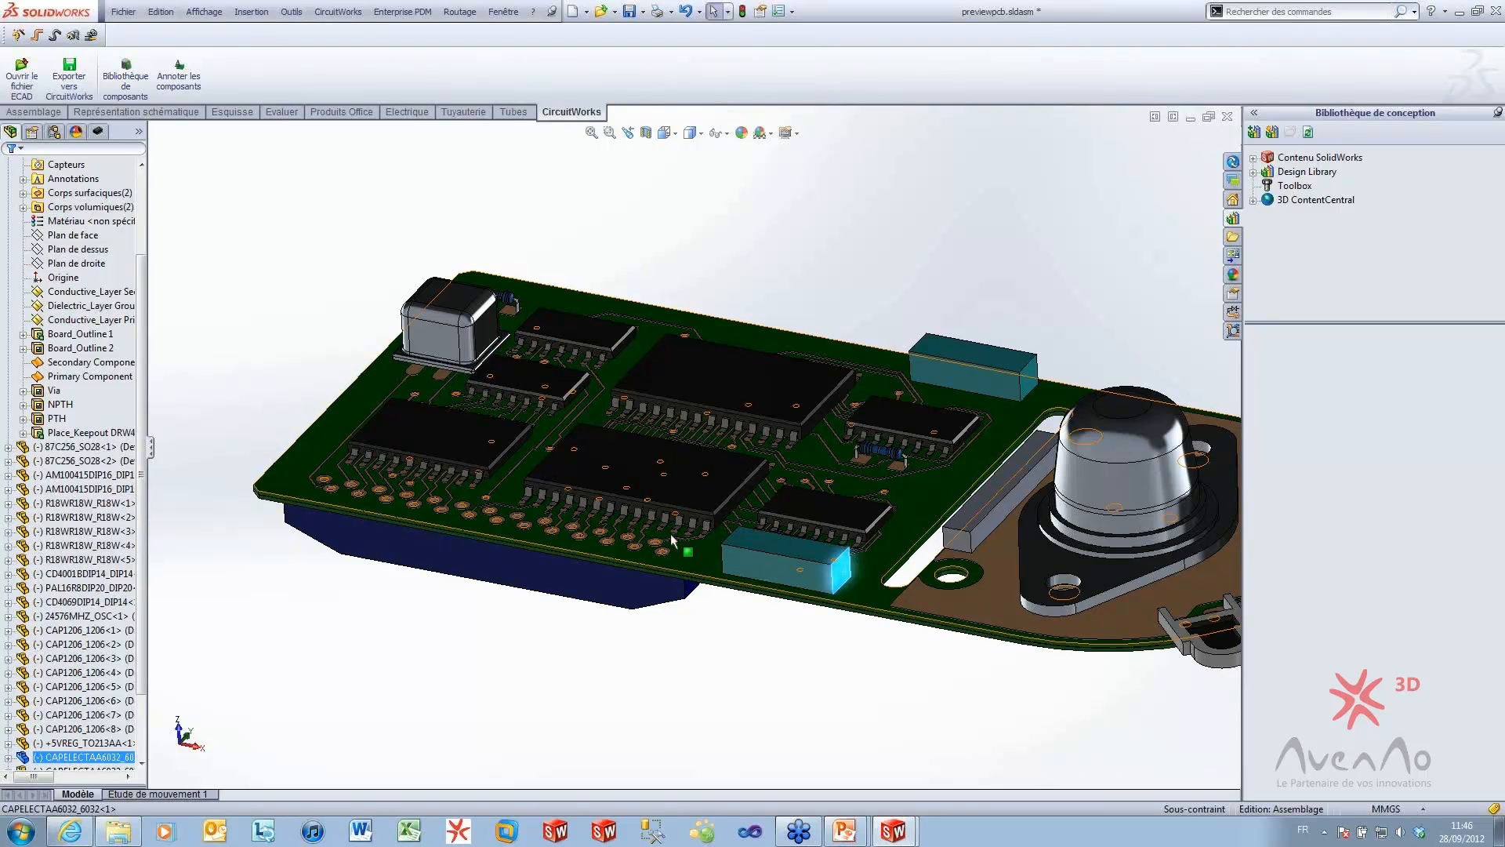
{"action": "left_click", "coordinate": [709, 676]}
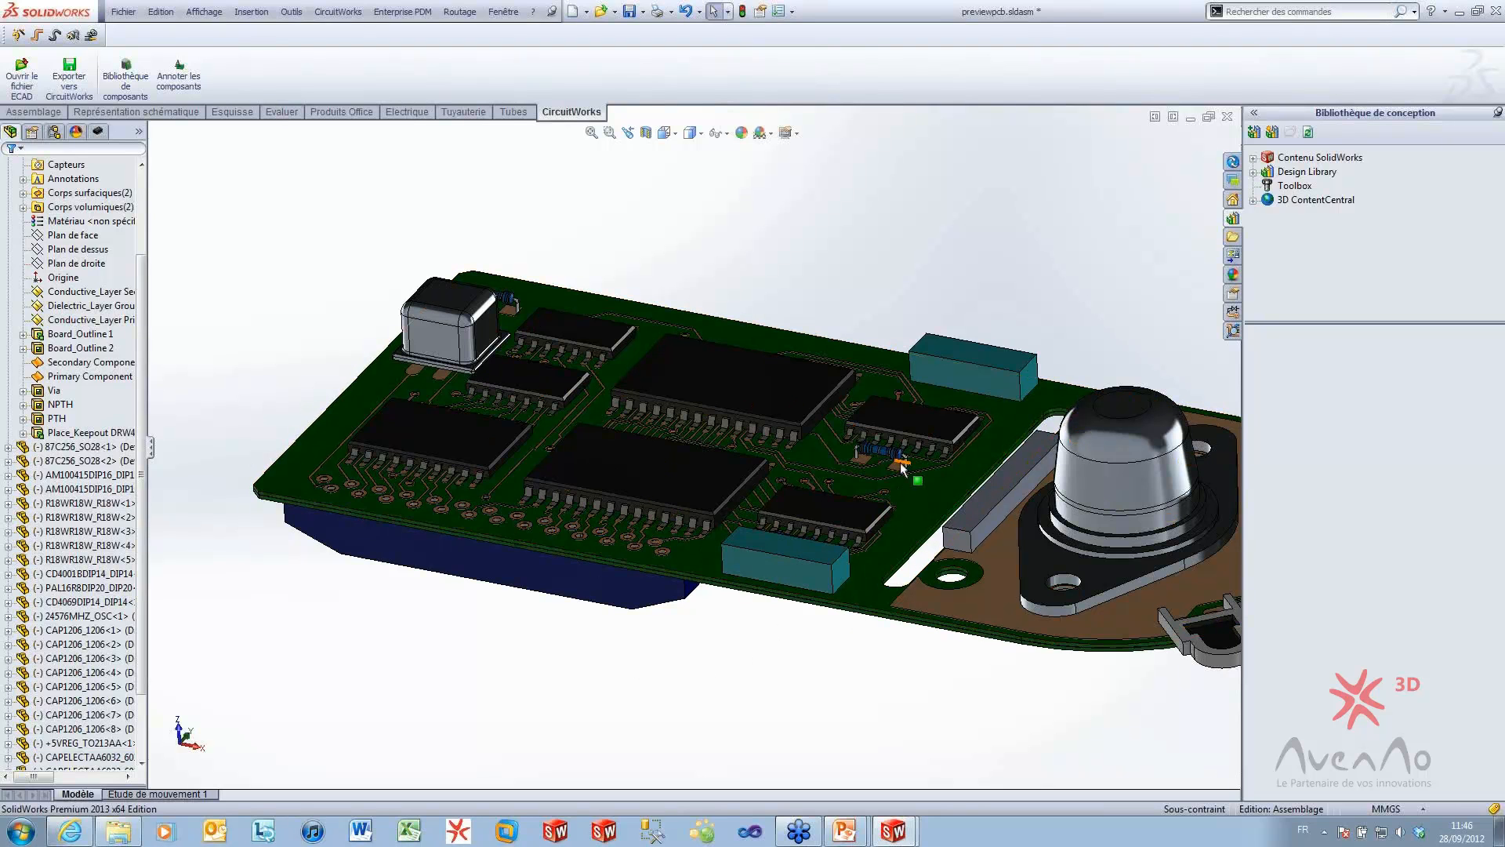
Examine the resistor leads and pads up close, and review the previewpcb board within the whole assembly
{"action": "scroll", "coordinate": [902, 468], "scroll_direction": "down", "scroll_amount": 6}
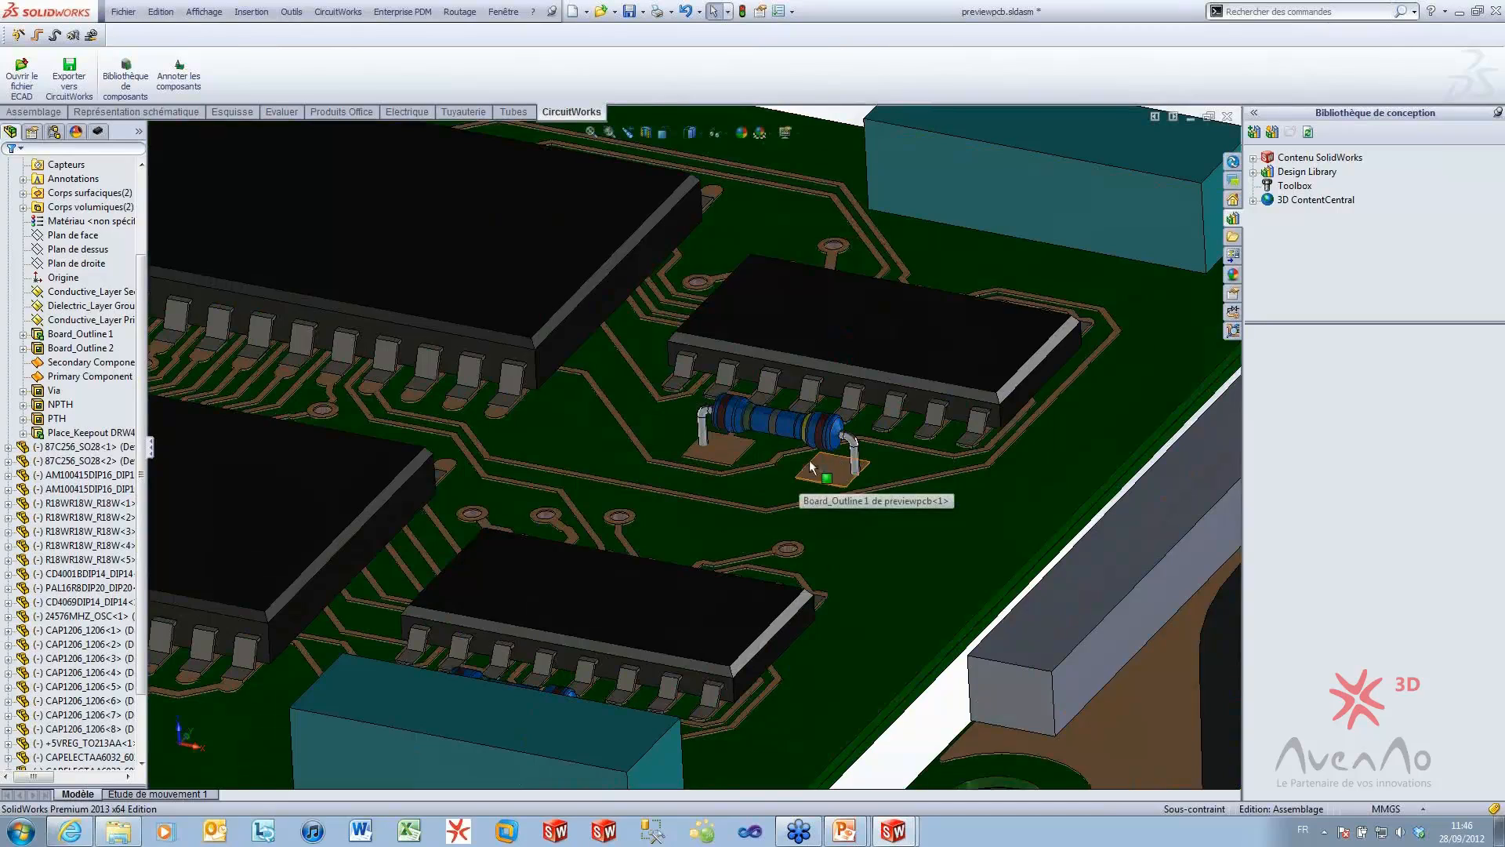
{"action": "scroll", "coordinate": [791, 615], "scroll_direction": "up", "scroll_amount": 8}
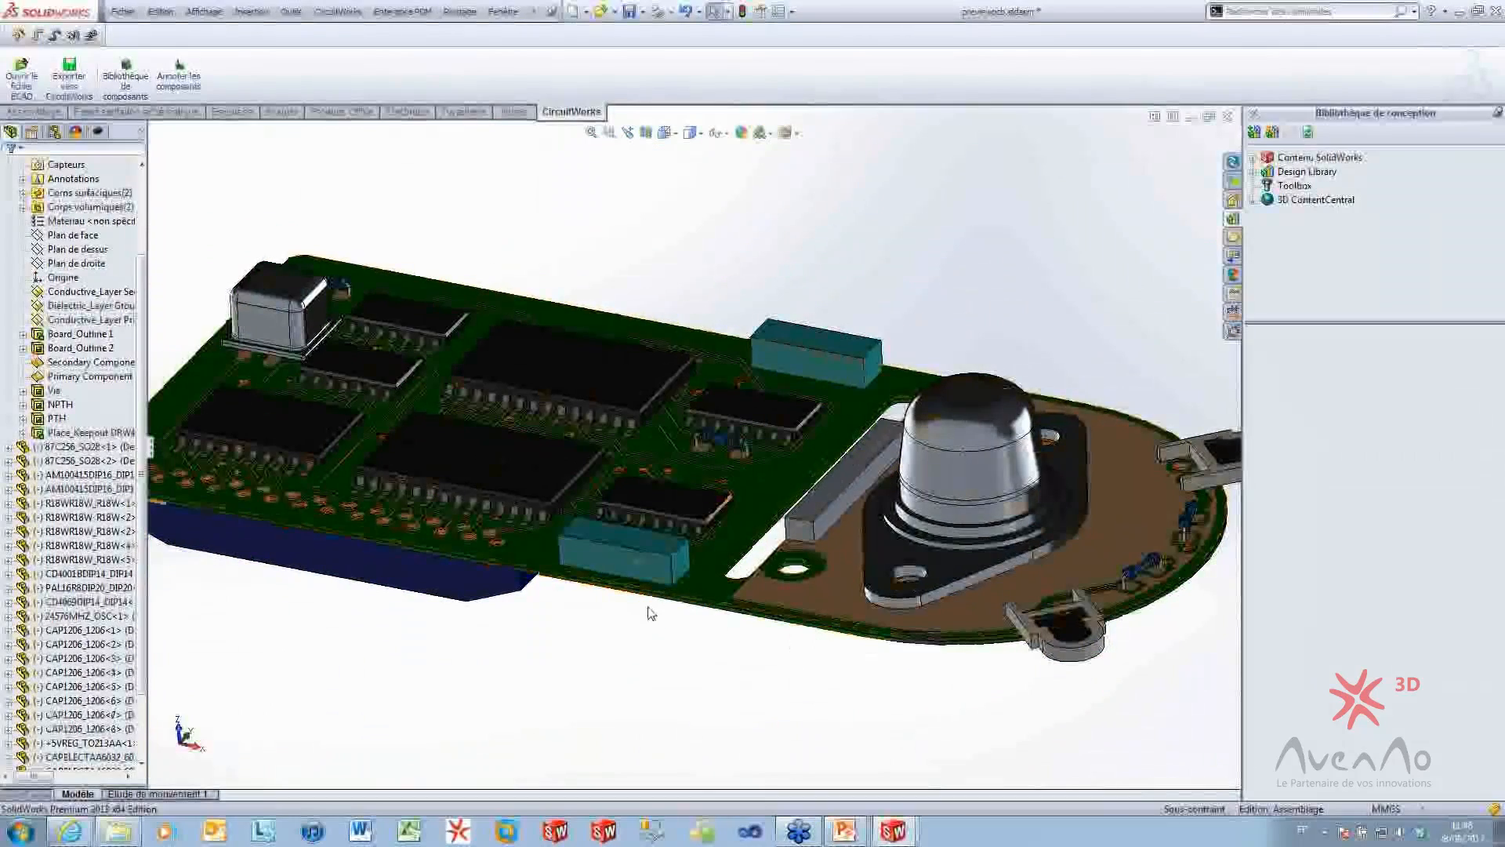
{"action": "scroll", "coordinate": [635, 655], "scroll_direction": "up", "scroll_amount": 2}
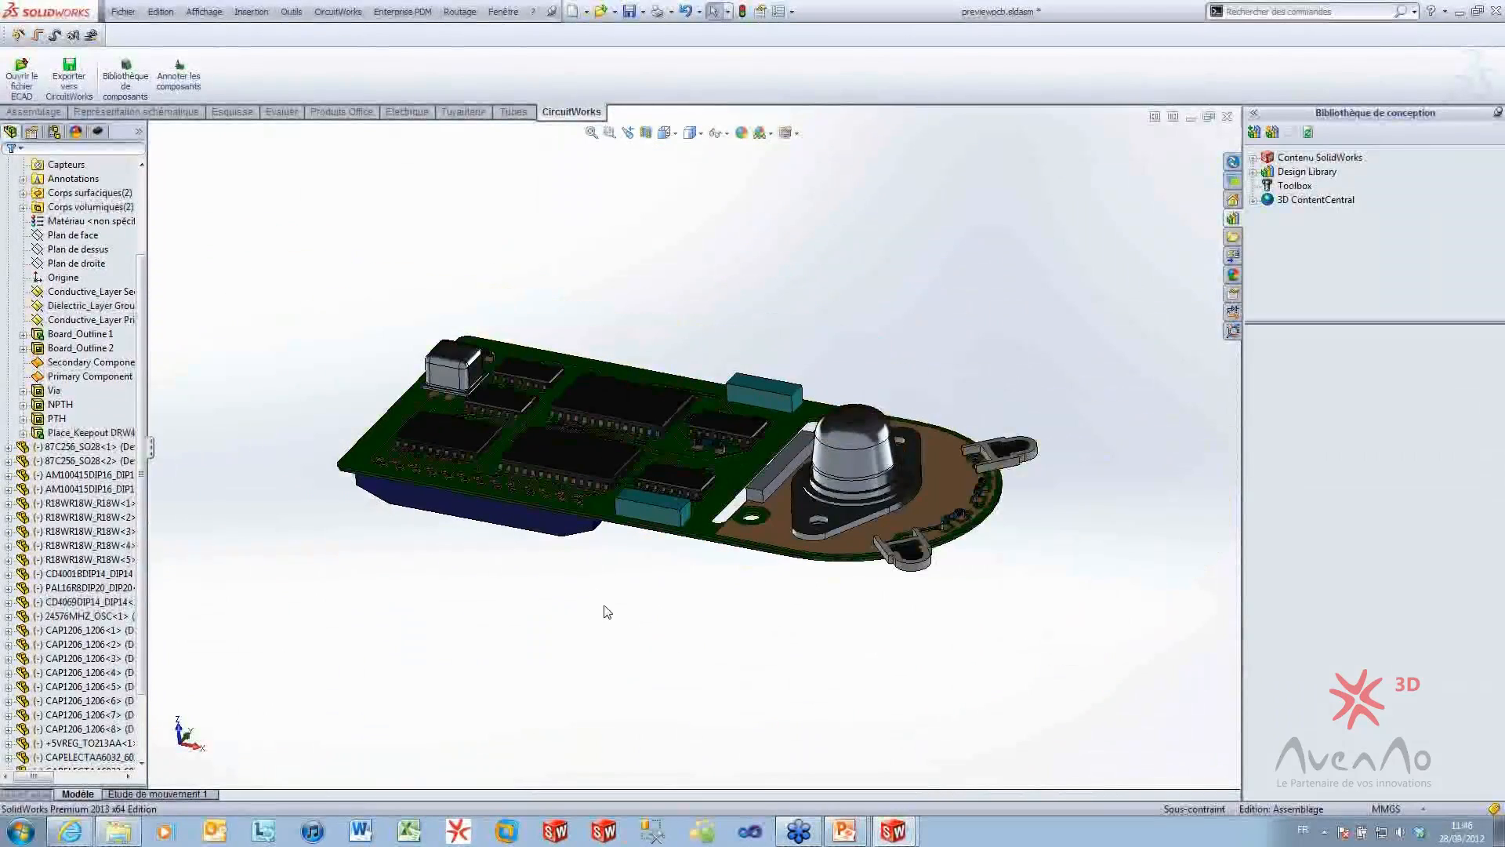
{"action": "middle_click_drag", "start_coordinate": [607, 611], "coordinate": [742, 612]}
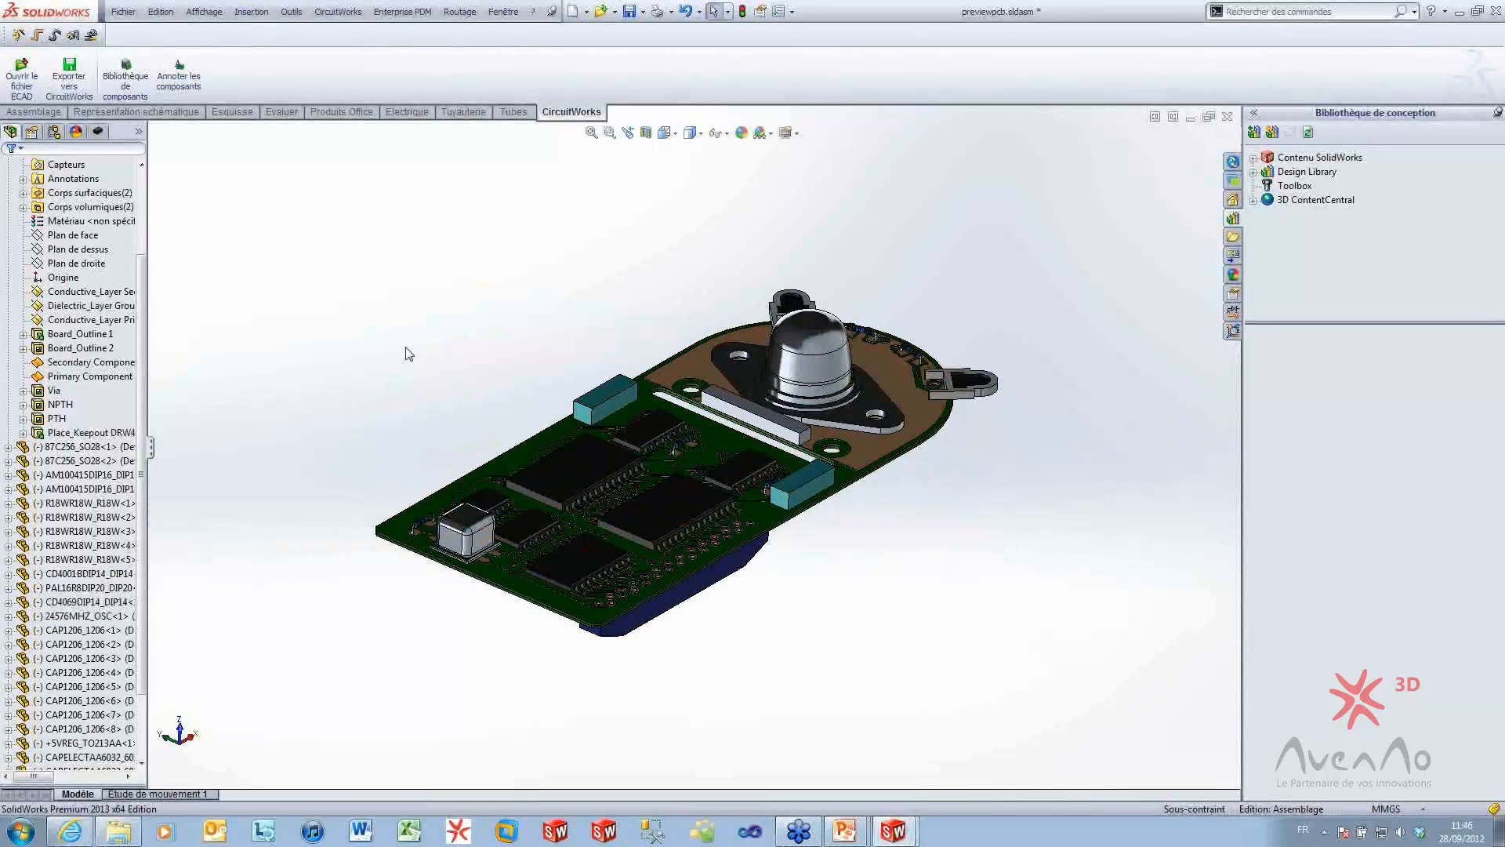
{"action": "scroll", "coordinate": [98, 267], "scroll_direction": "up", "scroll_amount": 3}
{"action": "left_click", "coordinate": [100, 267]}
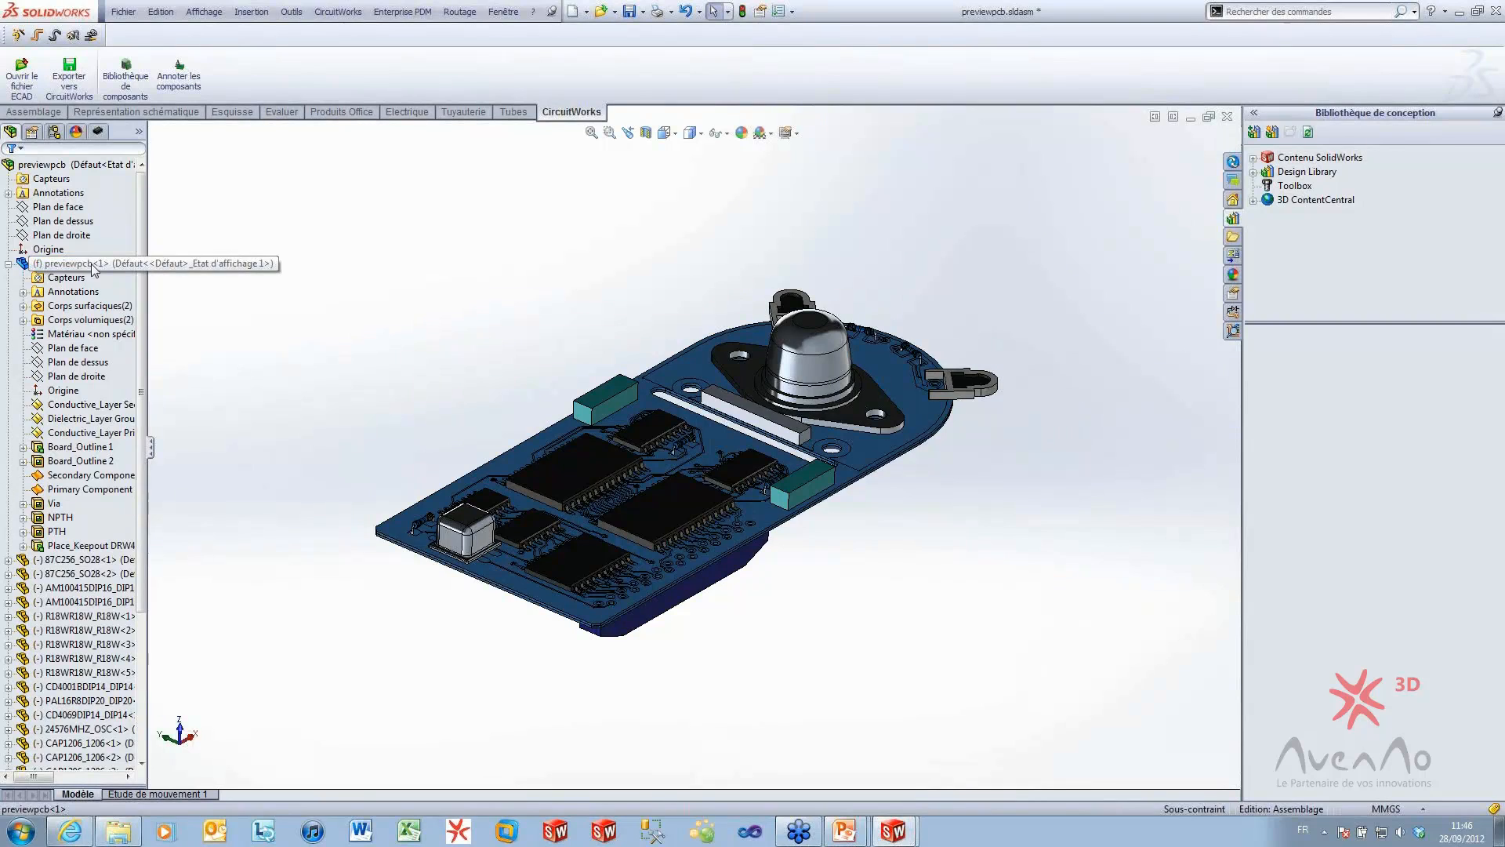
{"action": "left_click", "coordinate": [465, 317]}
{"action": "middle_click_drag", "start_coordinate": [944, 689], "coordinate": [780, 695]}
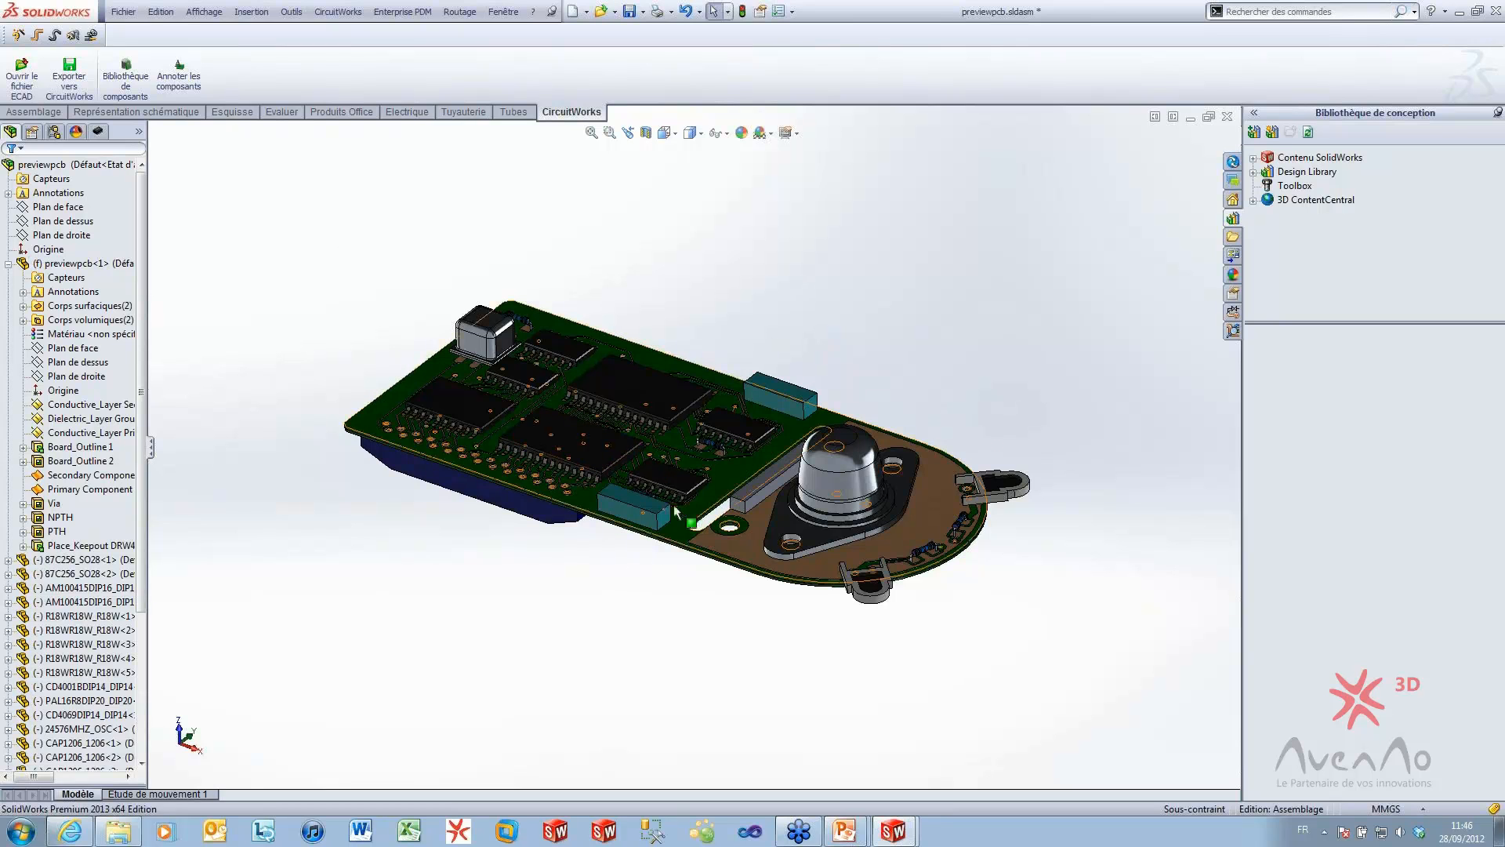
{"action": "scroll", "coordinate": [676, 496], "scroll_direction": "down", "scroll_amount": 3}
{"action": "scroll", "coordinate": [306, 290], "scroll_direction": "up", "scroll_amount": 2}
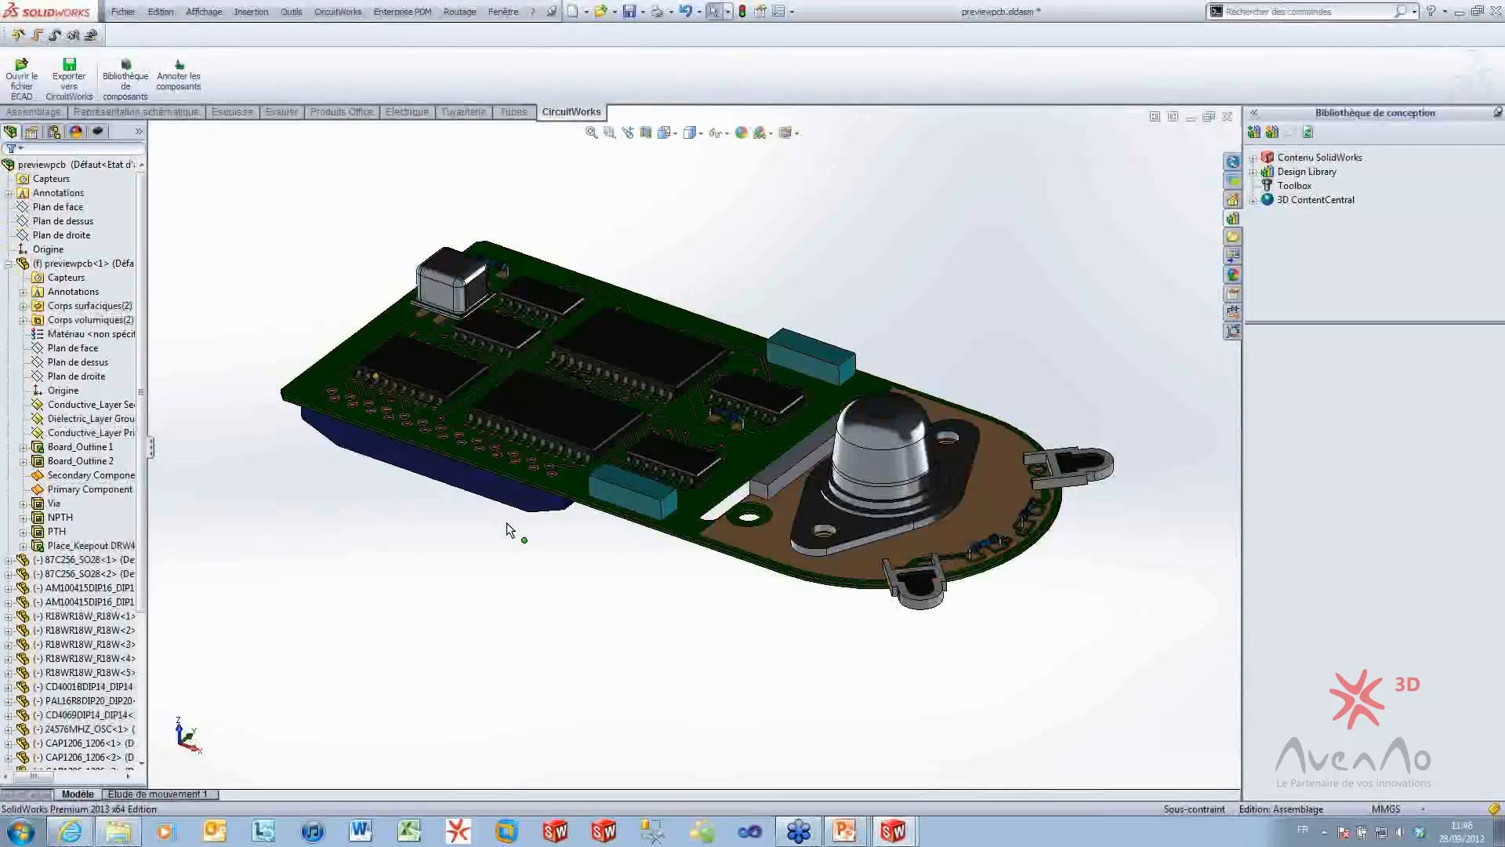
Switch to the PowerPoint slide show and advance to the "Interface CircuitWorks" slide
{"action": "left_click", "coordinate": [830, 838]}
{"action": "left_click", "coordinate": [891, 780]}
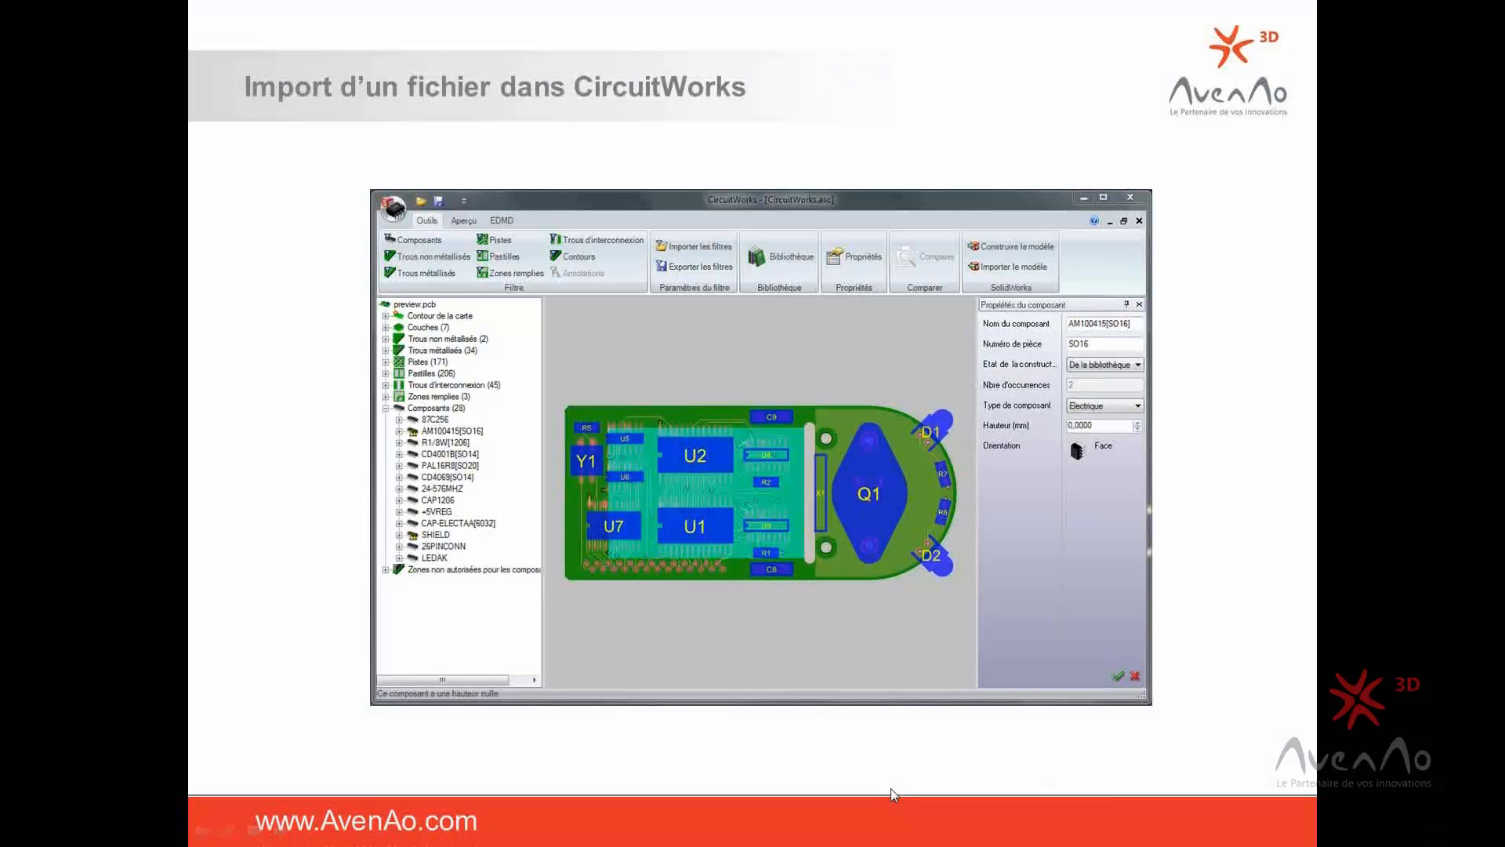
{"action": "left_click", "coordinate": [866, 758]}
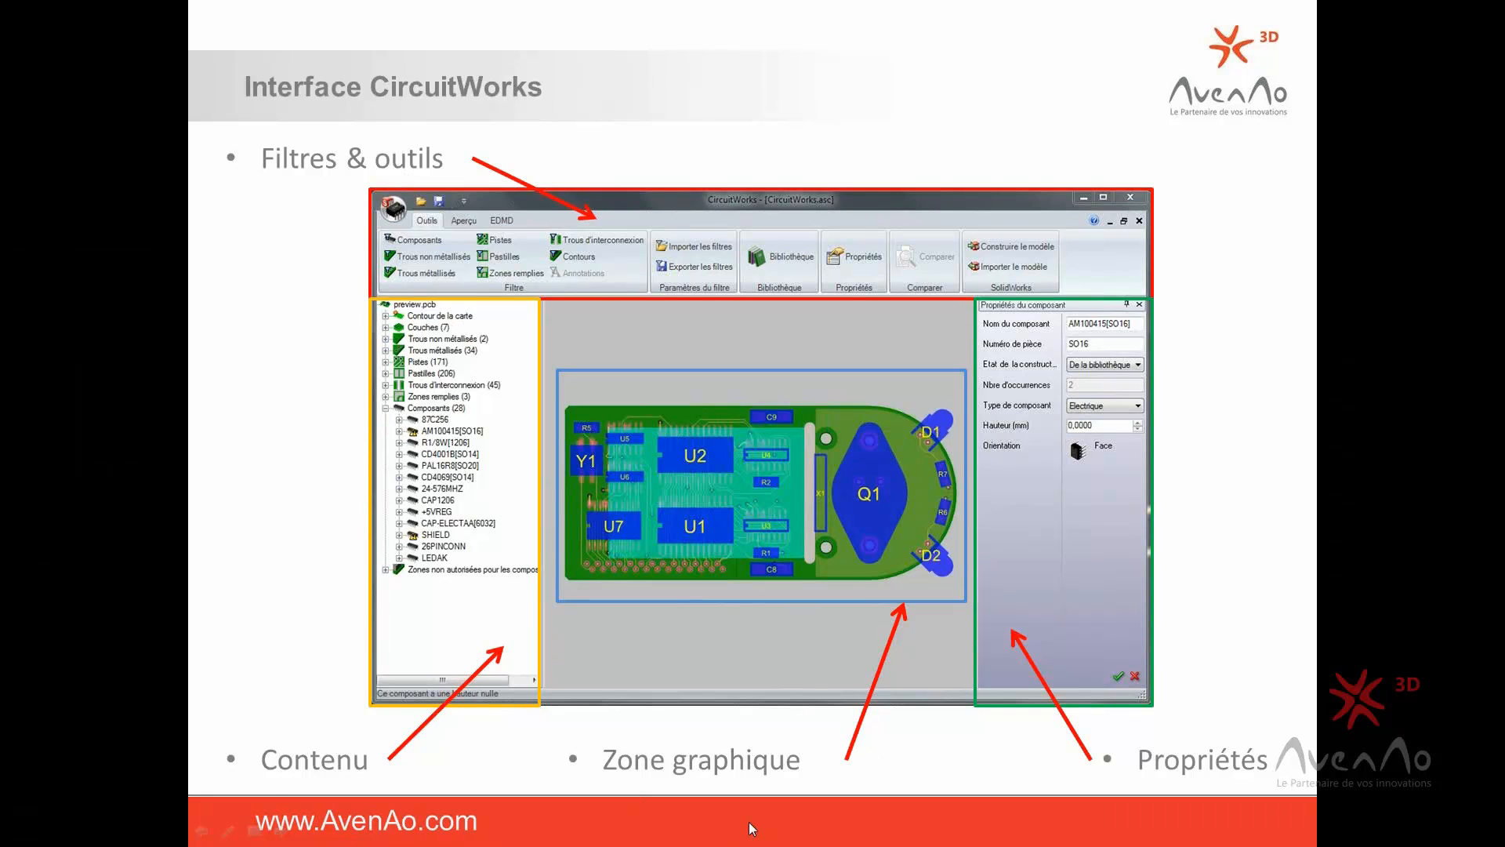
Advance the slide show to the "Options" slide and open the CircuitWorks options in SolidWorks
{"action": "left_click", "coordinate": [1056, 761]}
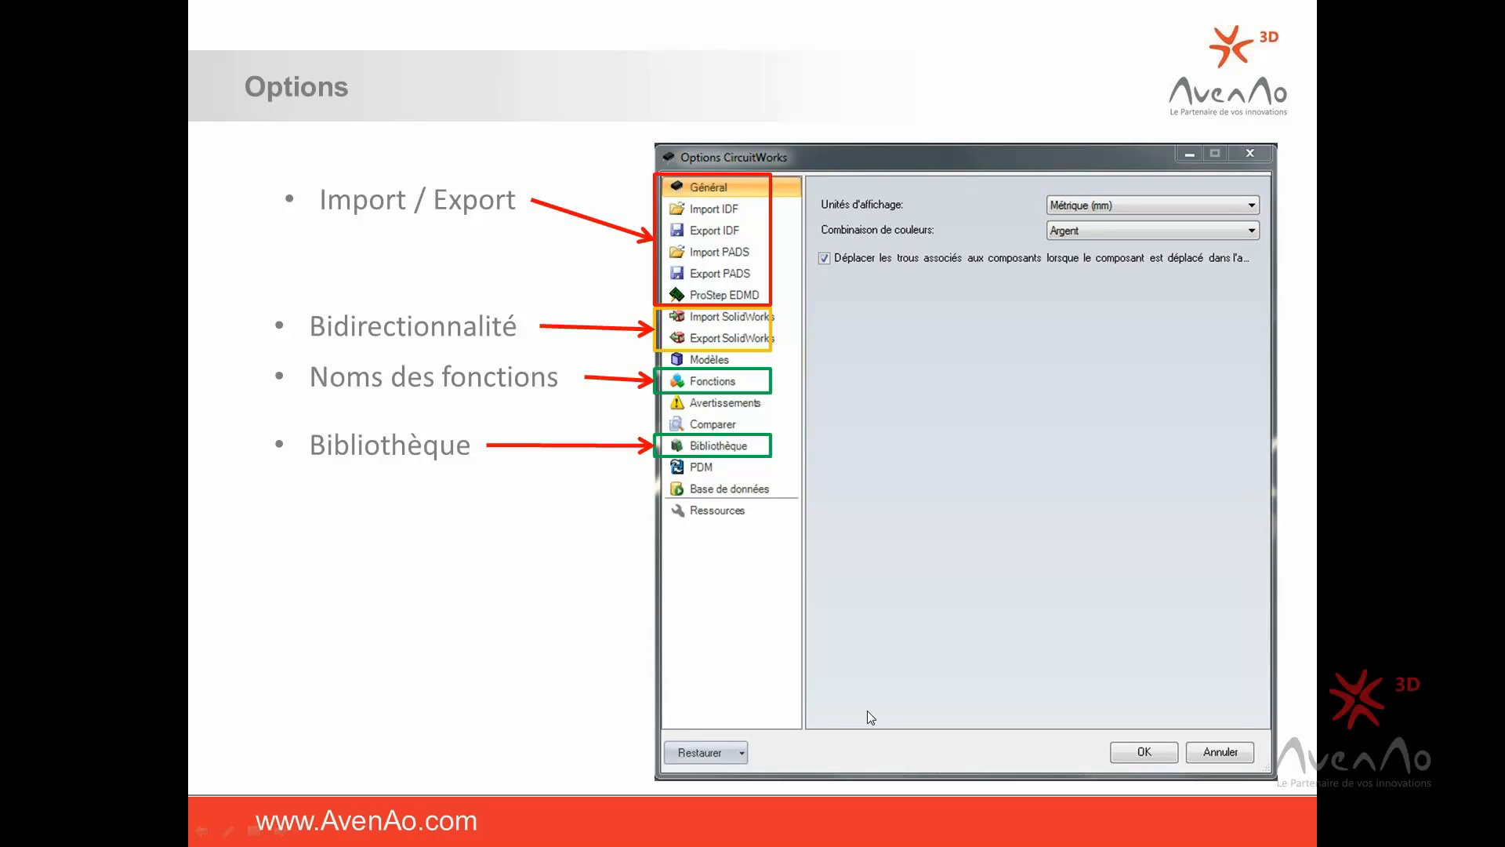
{"action": "key", "text": "alt+Tab"}
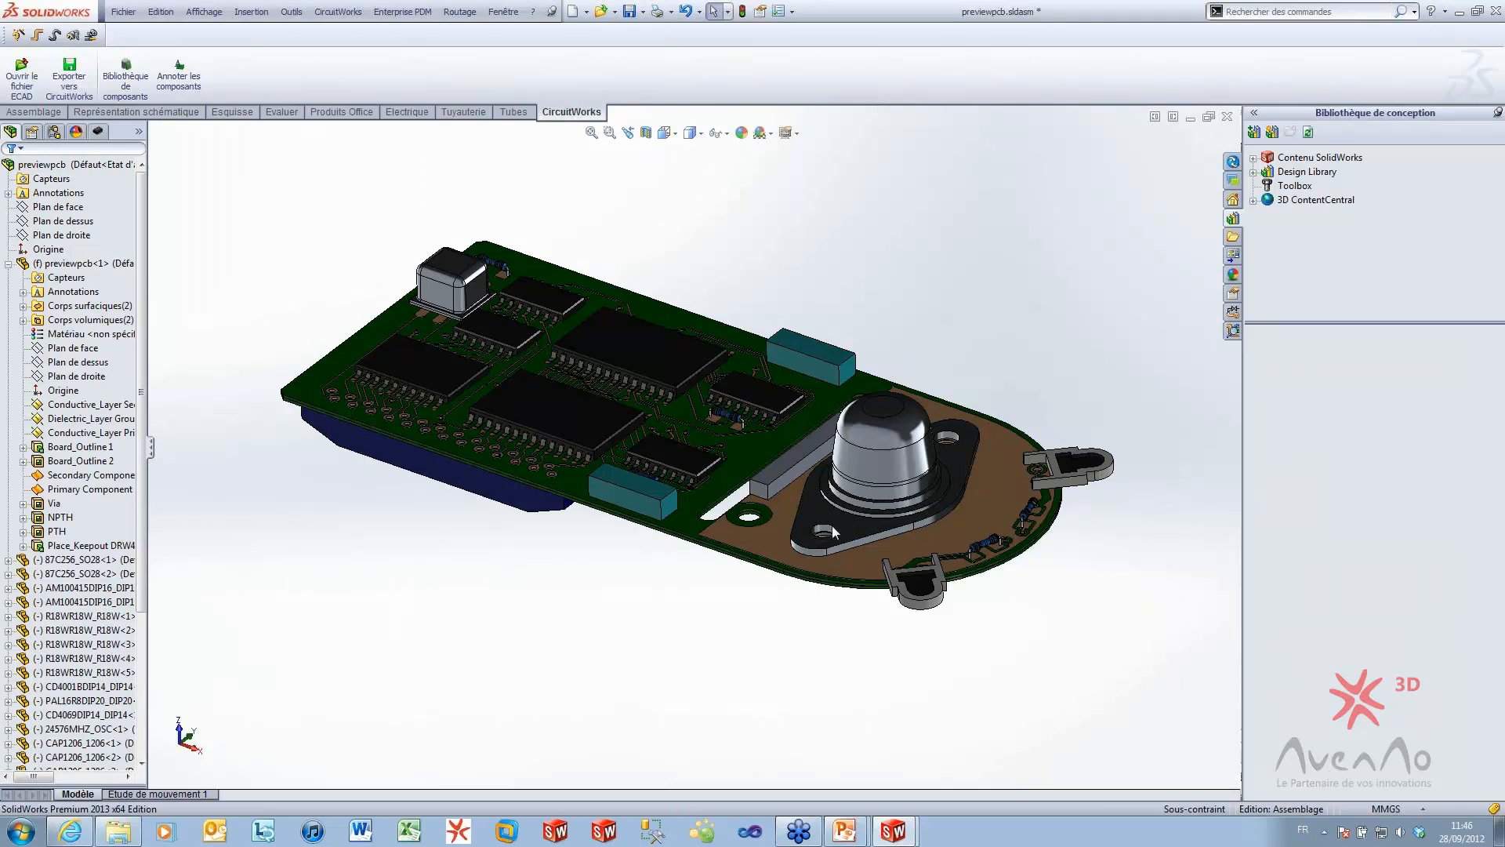
{"action": "left_click", "coordinate": [338, 11]}
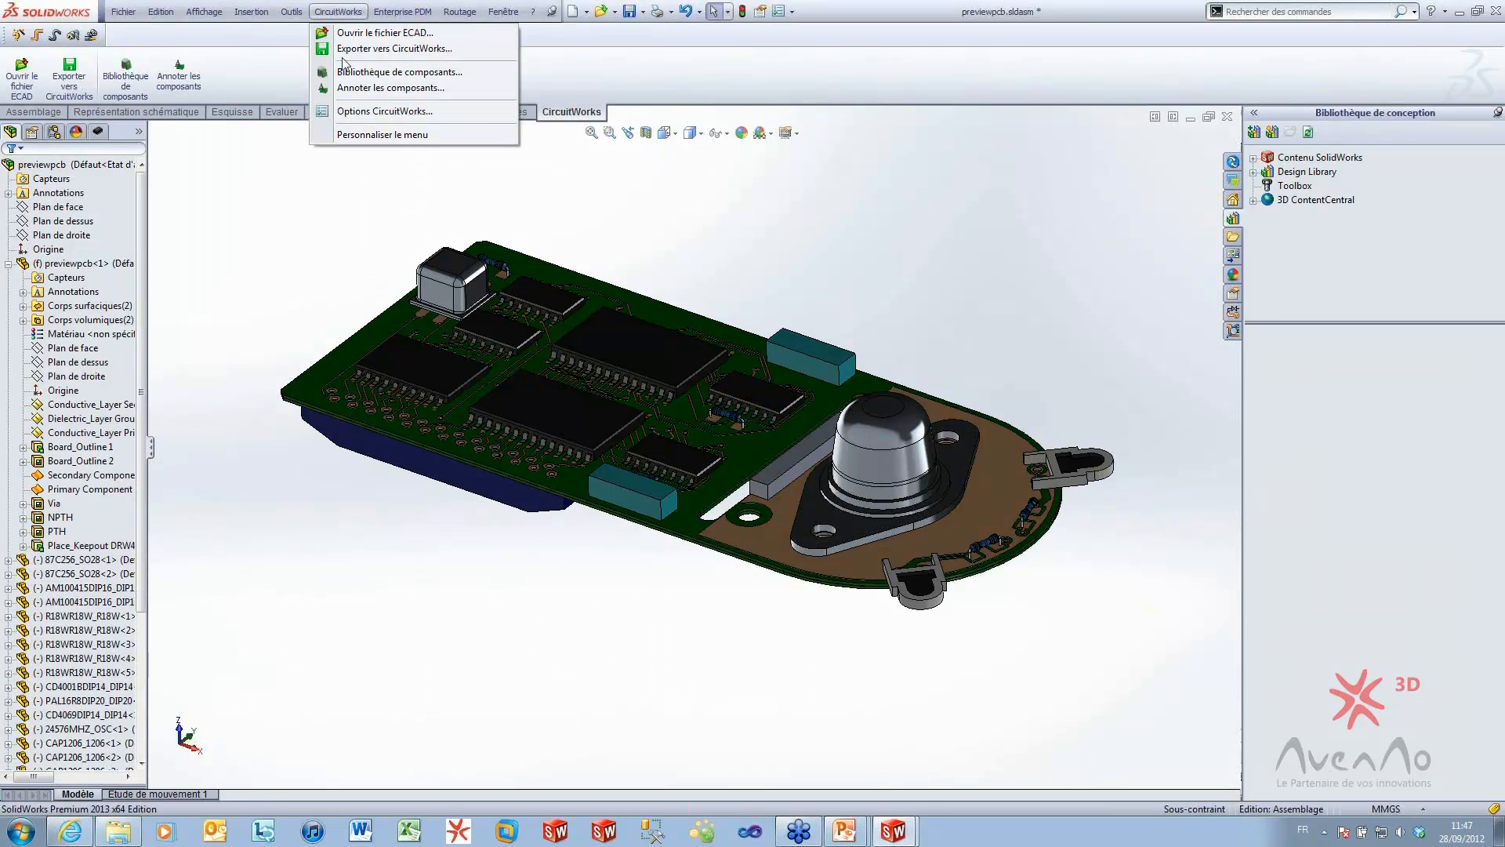
{"action": "left_click", "coordinate": [352, 113]}
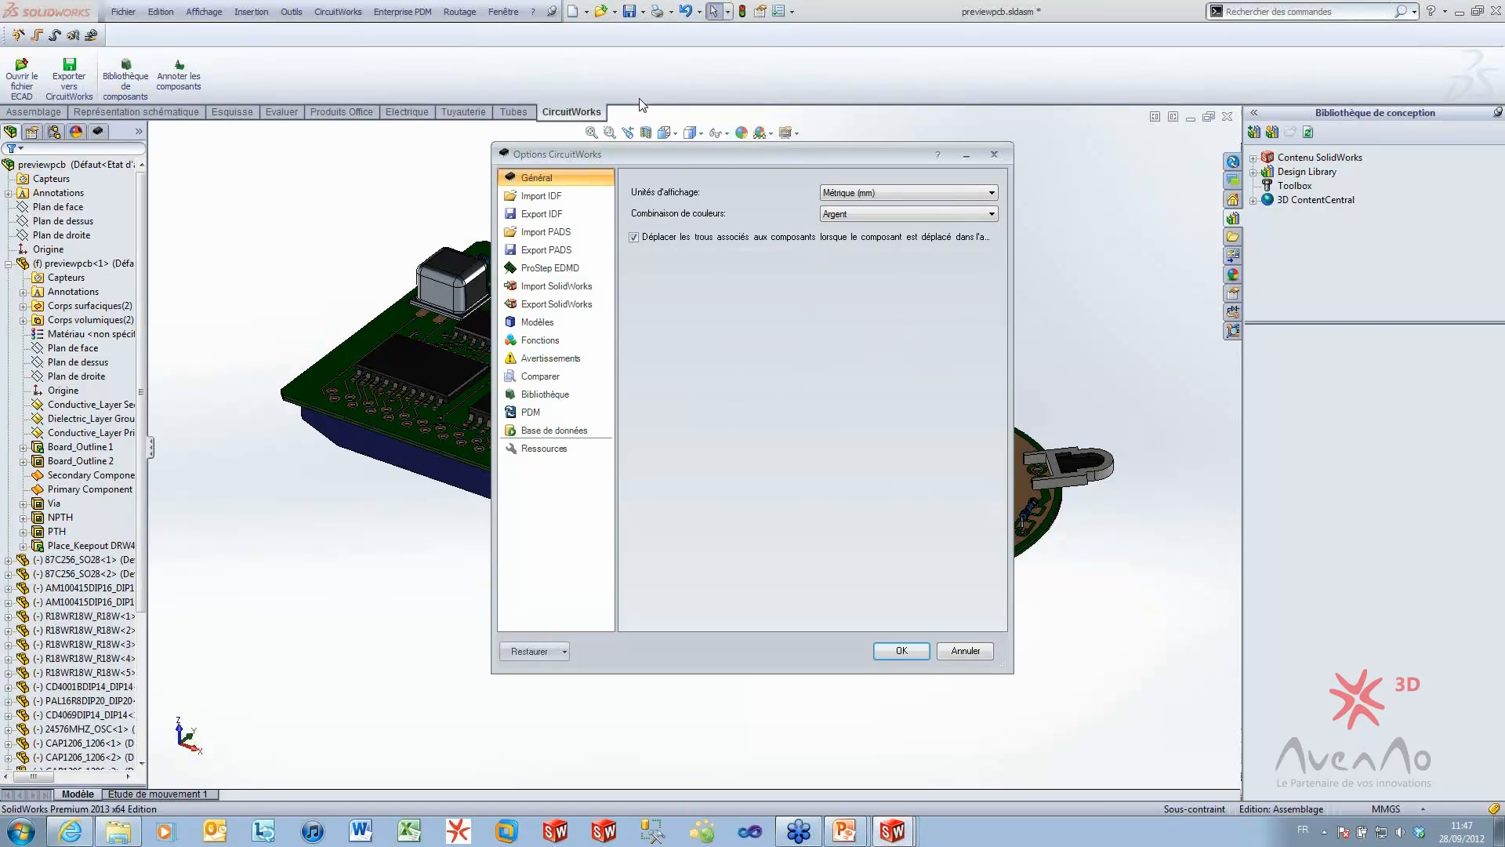
{"action": "left_click_drag", "start_coordinate": [677, 162], "coordinate": [618, 224]}
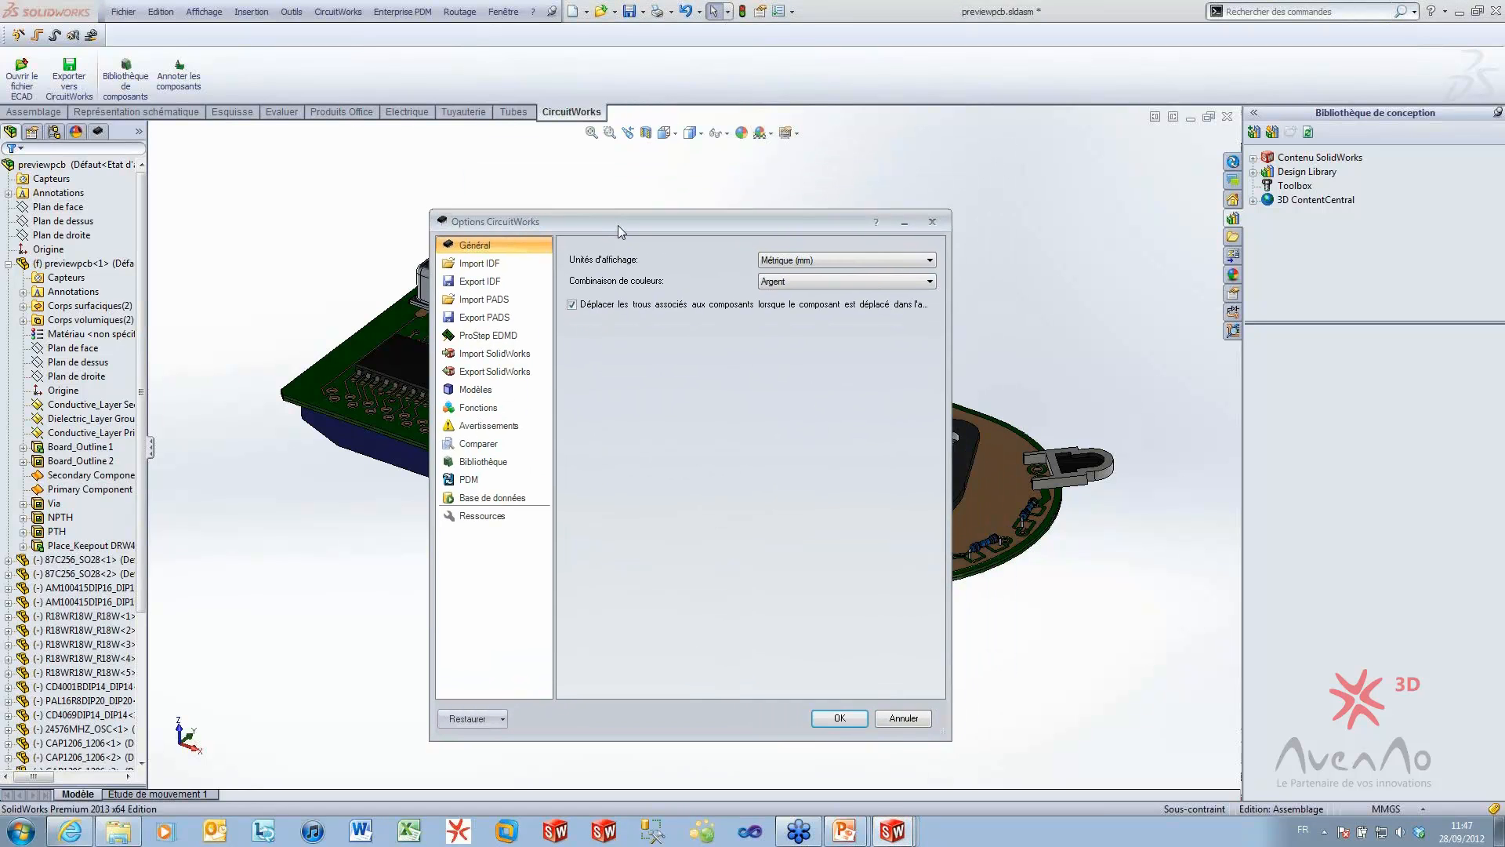
Review the Import IDF, Export IDF, Import PADS, Export PADS and ProStep EDMD pages of the CircuitWorks options
{"action": "left_click", "coordinate": [477, 267]}
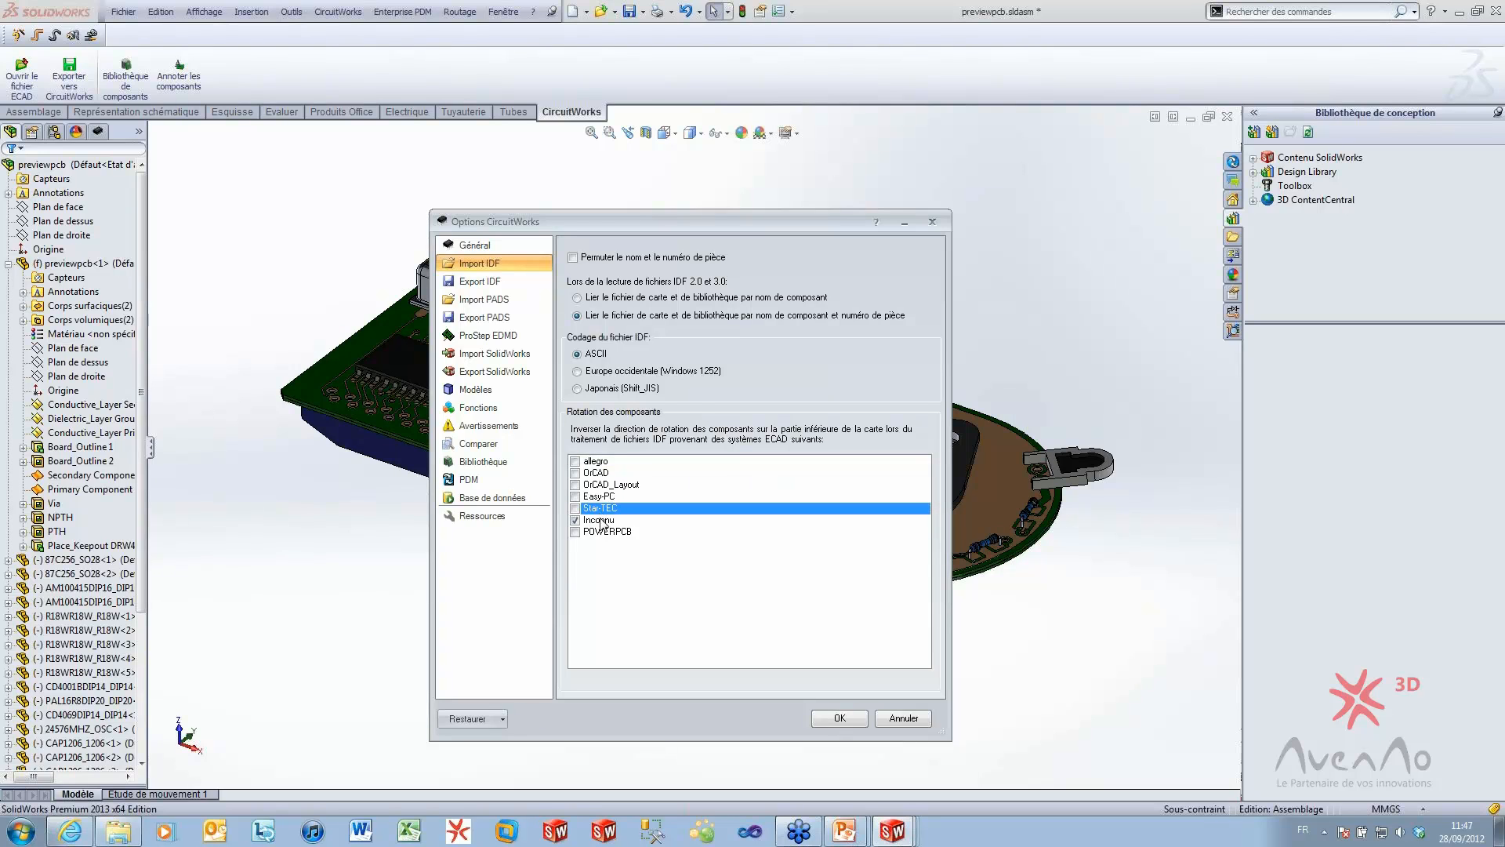
{"action": "left_click", "coordinate": [488, 282]}
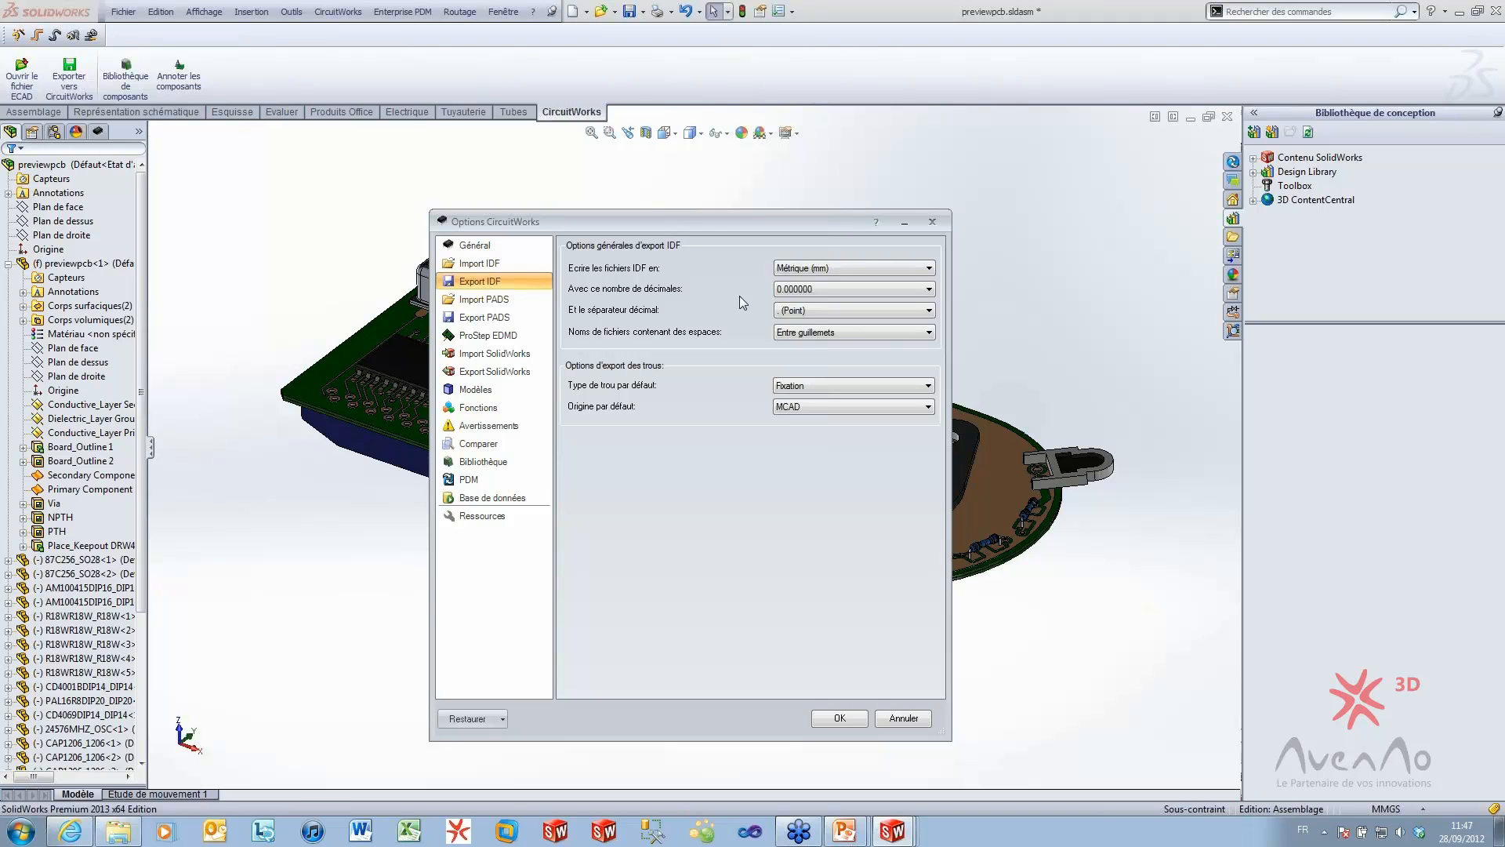
{"action": "left_click", "coordinate": [480, 300]}
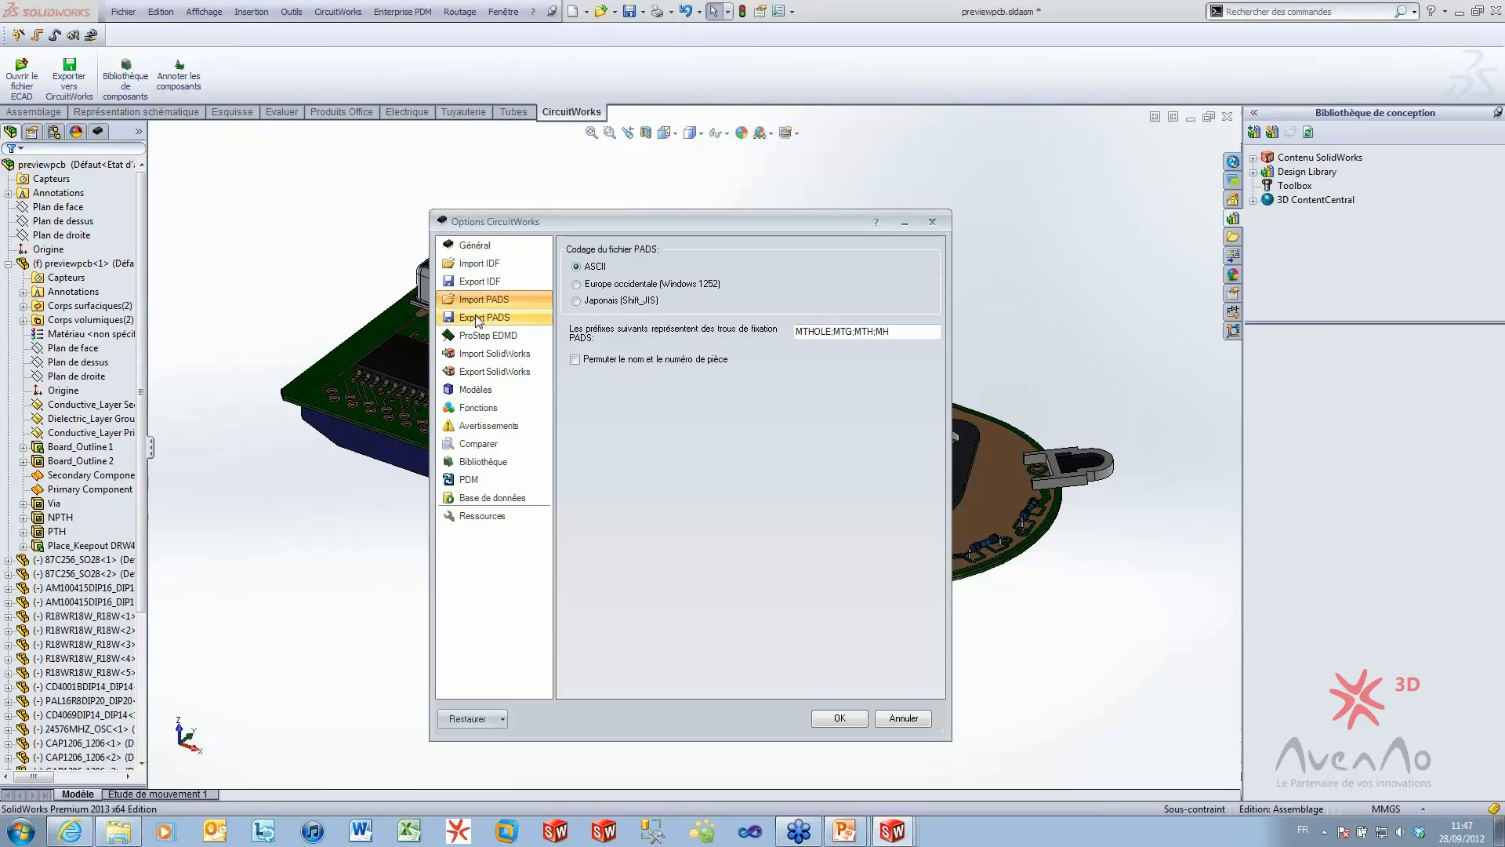
{"action": "left_click", "coordinate": [478, 318]}
{"action": "left_click", "coordinate": [481, 339]}
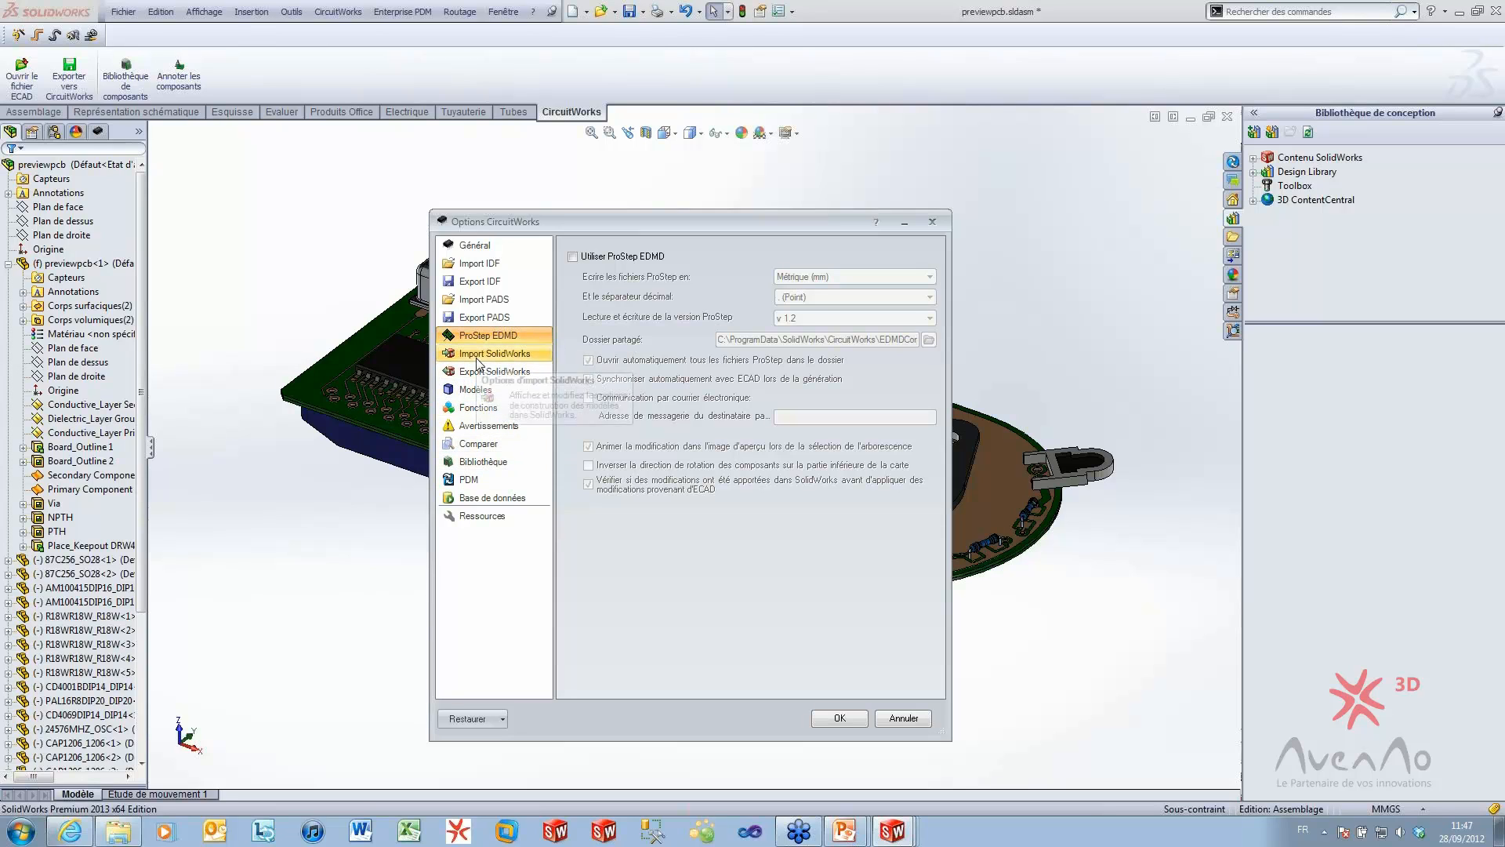
Review the Import SolidWorks, Export SolidWorks and Modèles pages of the CircuitWorks options
{"action": "left_click", "coordinate": [477, 359]}
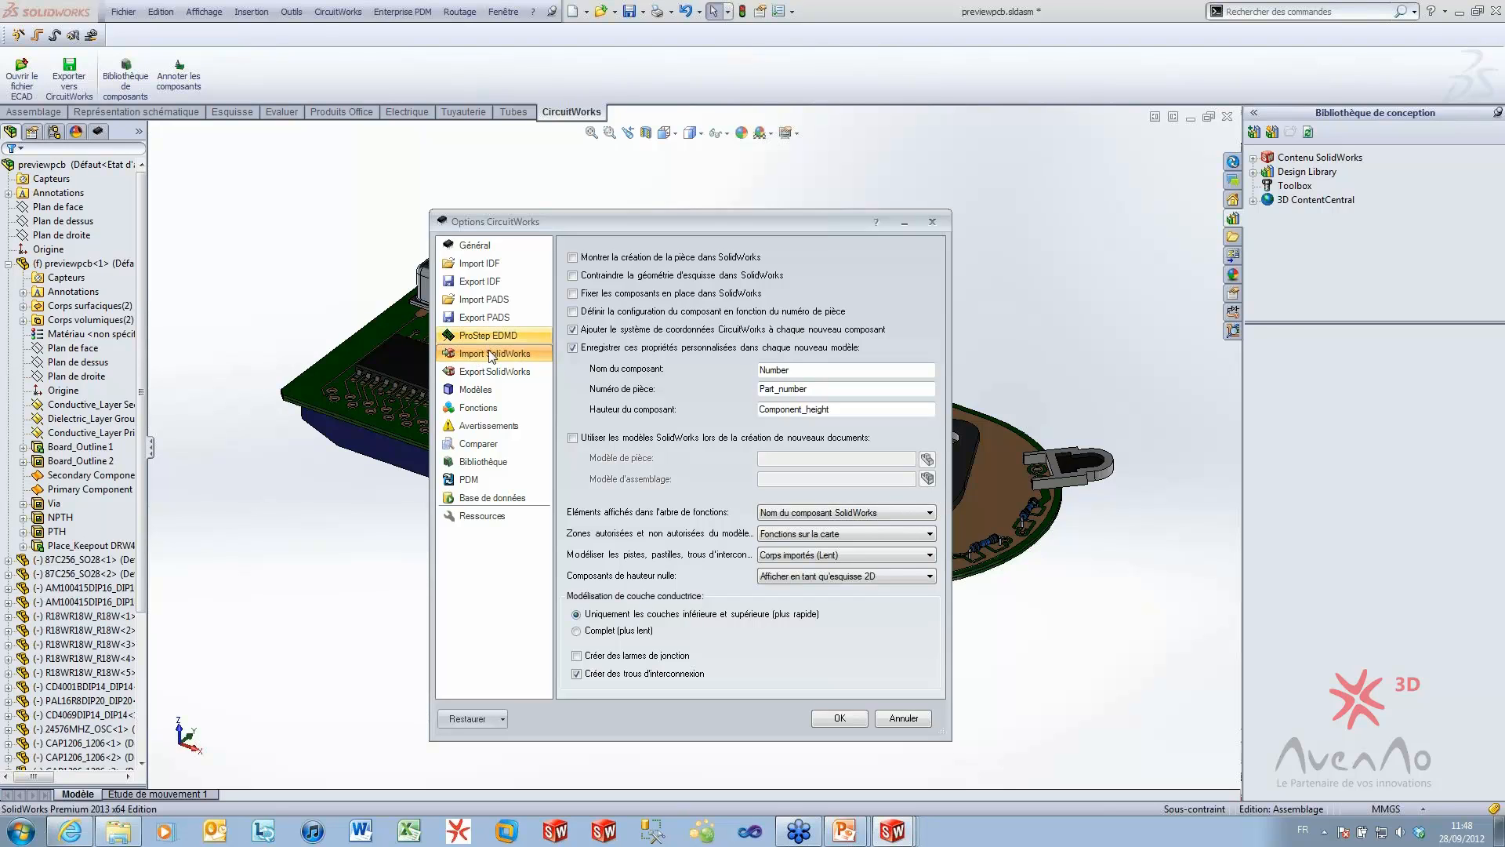
{"action": "left_click", "coordinate": [494, 373]}
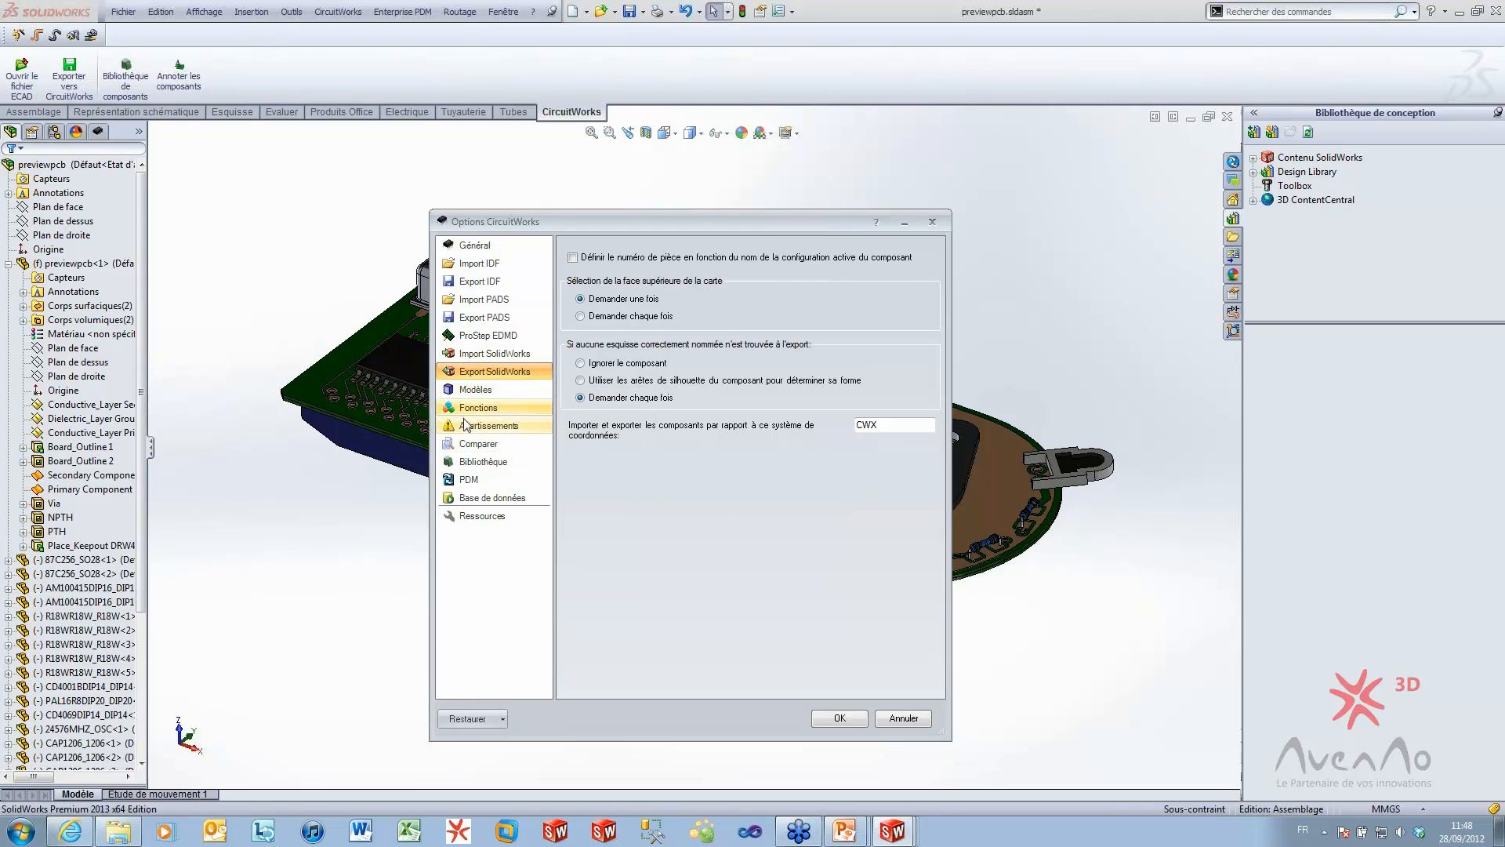
{"action": "left_click", "coordinate": [468, 390]}
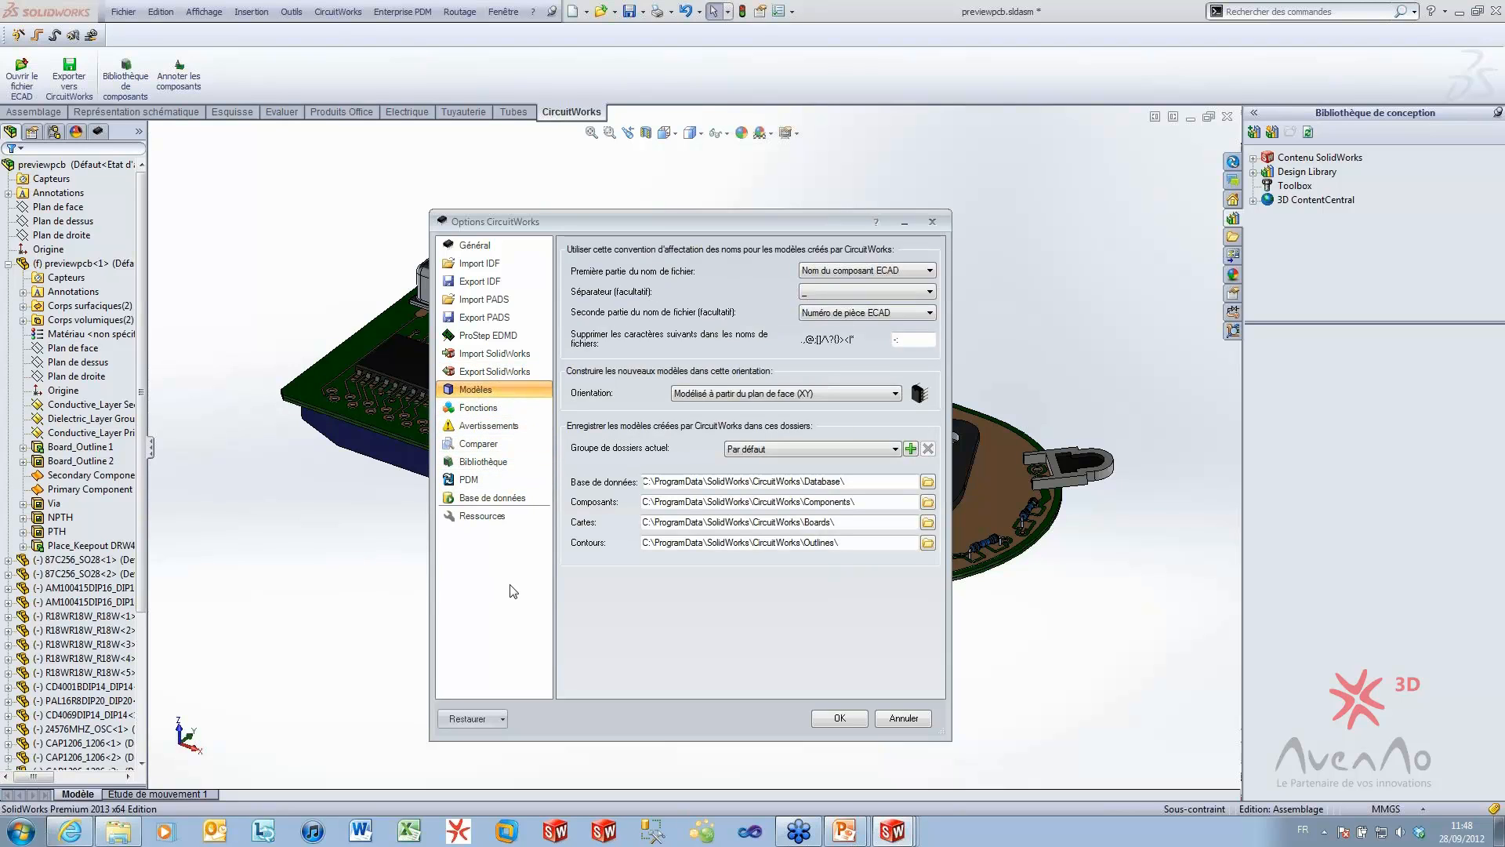
Show the Fonctions options with a wider Fonction column and inspect the Board_Outline, Conductive_Layer and Dielectric_Layer settings
{"action": "left_click", "coordinate": [478, 408]}
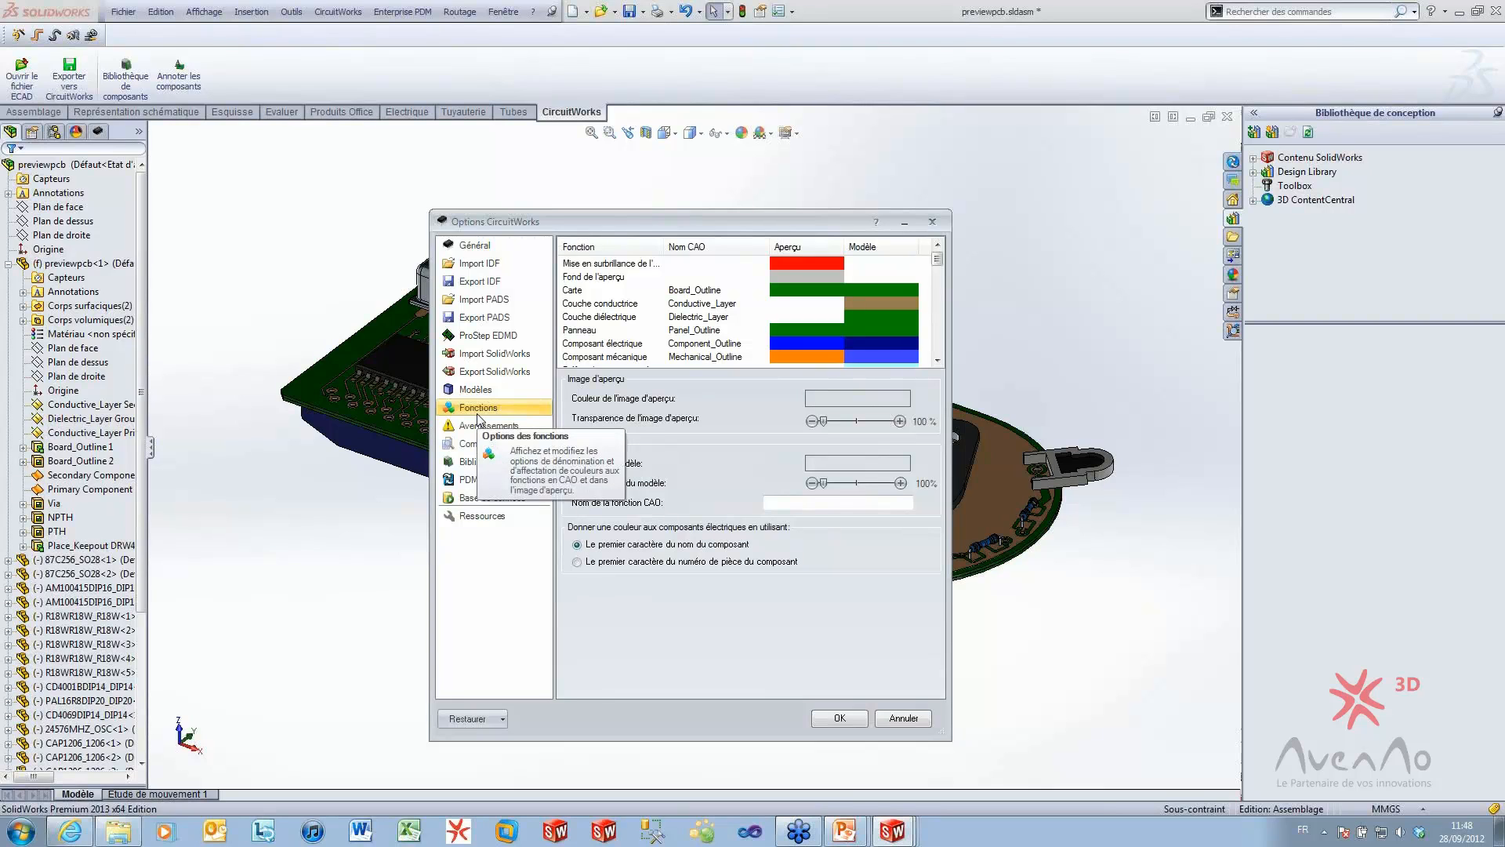
{"action": "left_click_drag", "start_coordinate": [664, 247], "coordinate": [698, 249]}
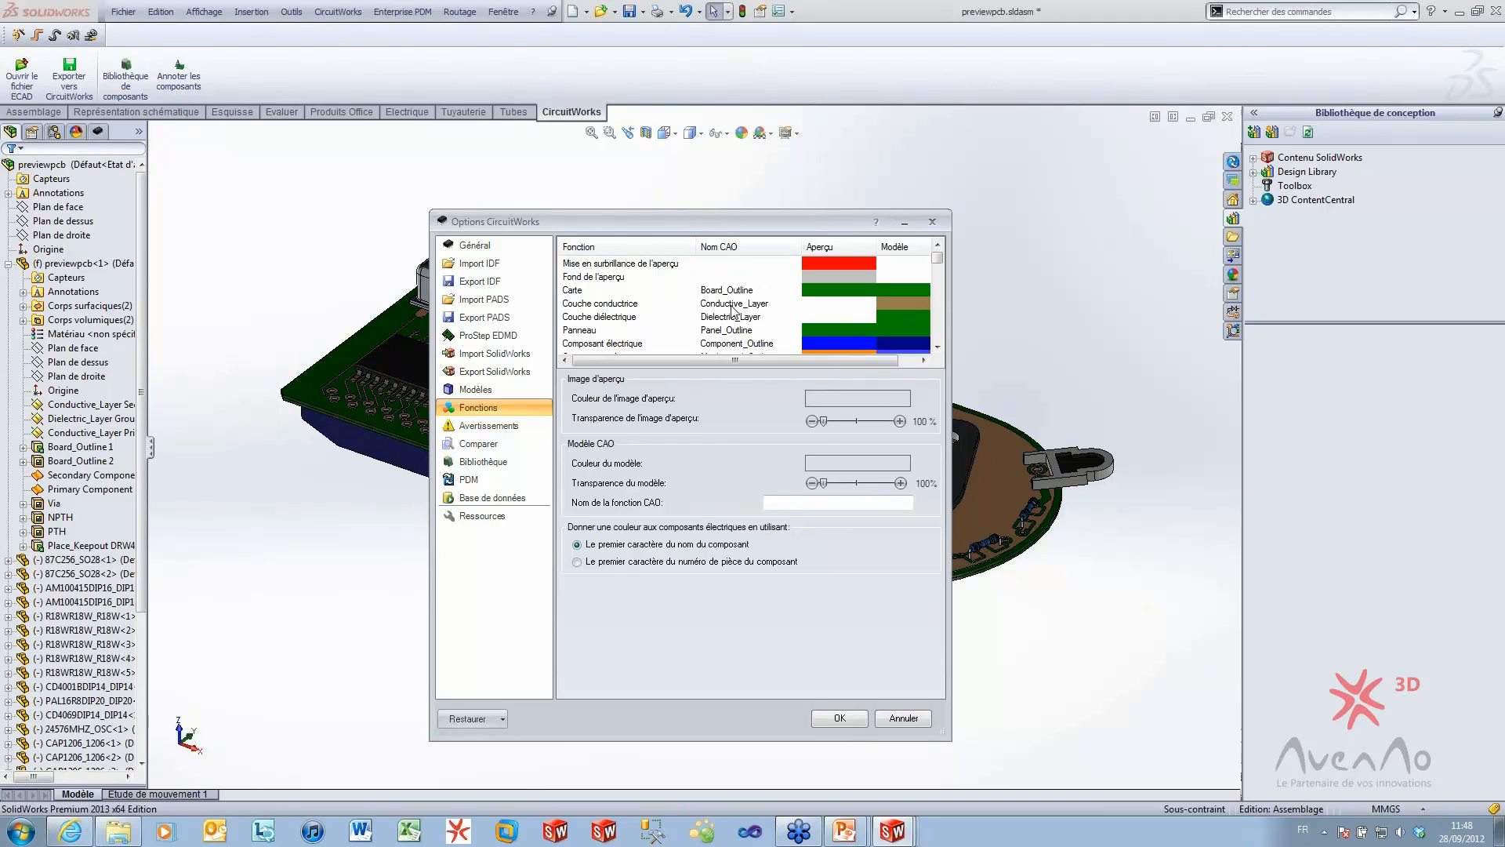
{"action": "left_click", "coordinate": [729, 343]}
{"action": "left_click", "coordinate": [725, 292]}
{"action": "left_click", "coordinate": [728, 317]}
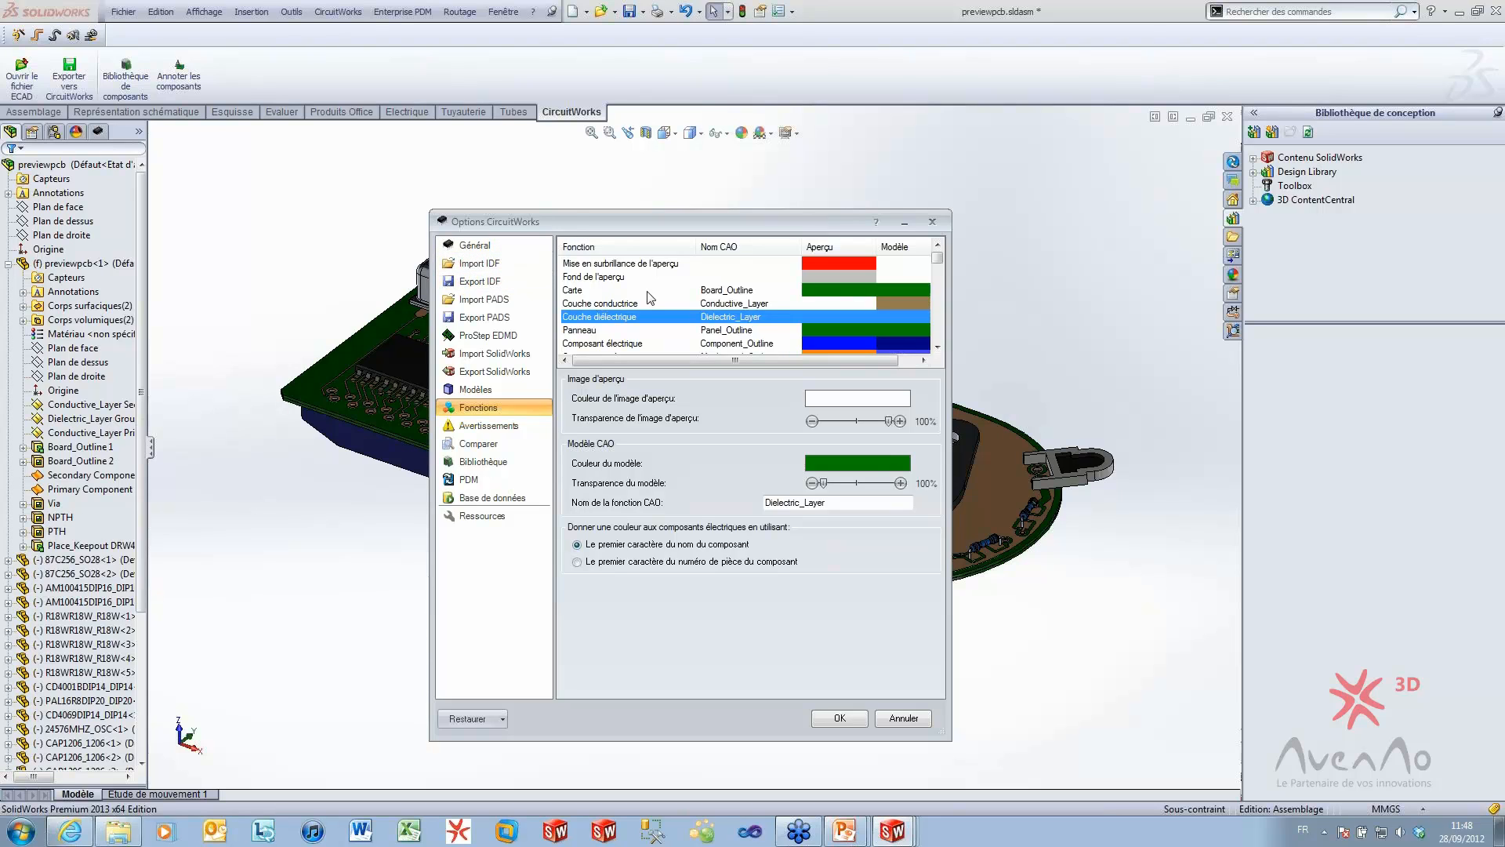
{"action": "left_click", "coordinate": [718, 303]}
{"action": "left_click", "coordinate": [727, 292]}
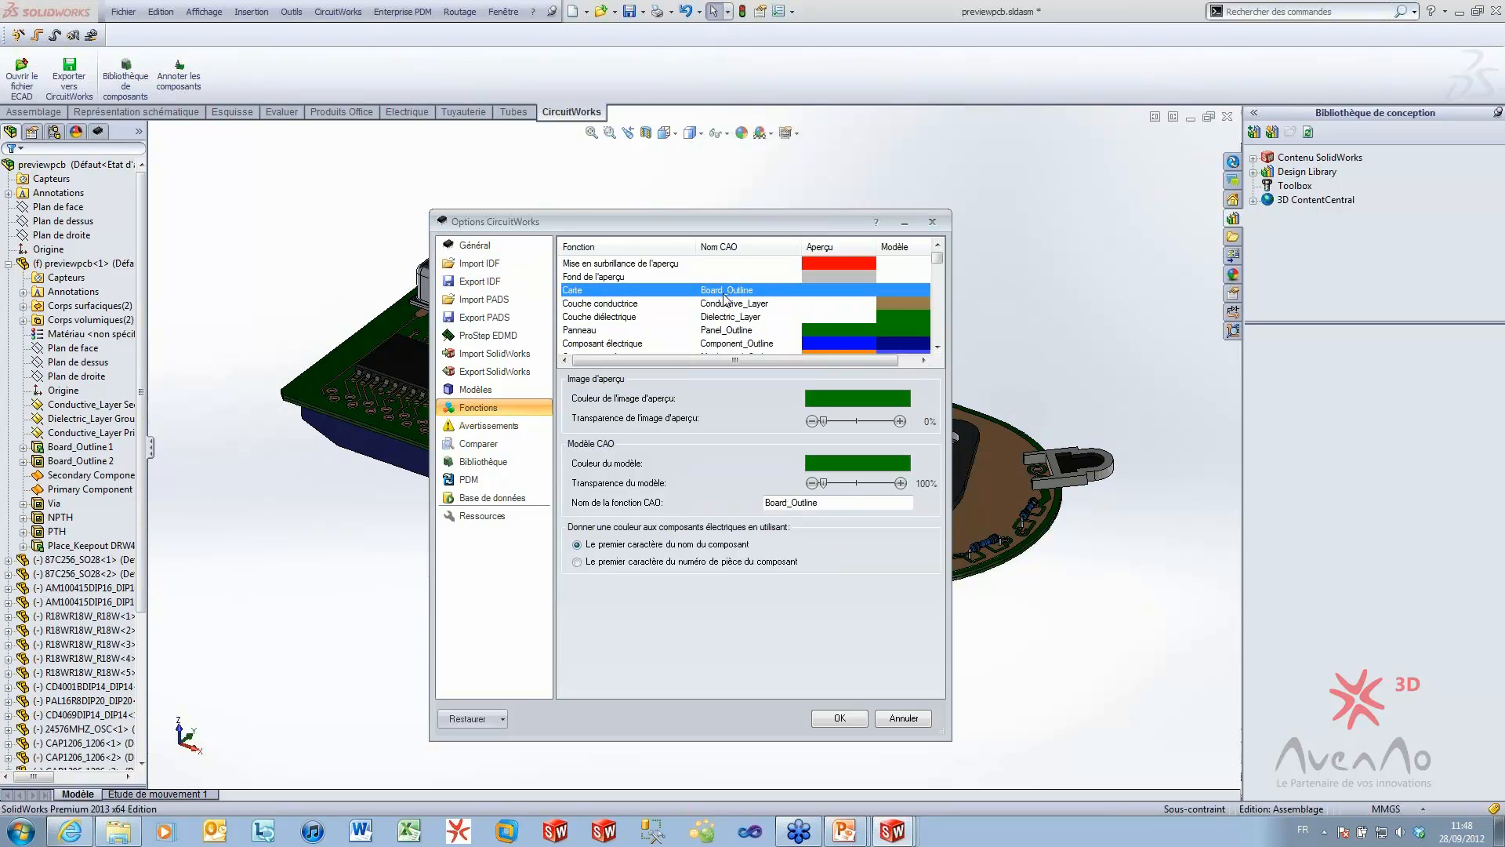
Go through the remaining functions from the component prefixes to Trace_Keepout, and inspect the CAD feature name of Route_Outline
{"action": "key", "text": "Down"}
{"action": "key", "text": "Down"}
{"action": "key", "text": "Down"}
{"action": "key", "text": "Down"}
{"action": "key", "text": "Down"}
{"action": "key", "text": "Down"}
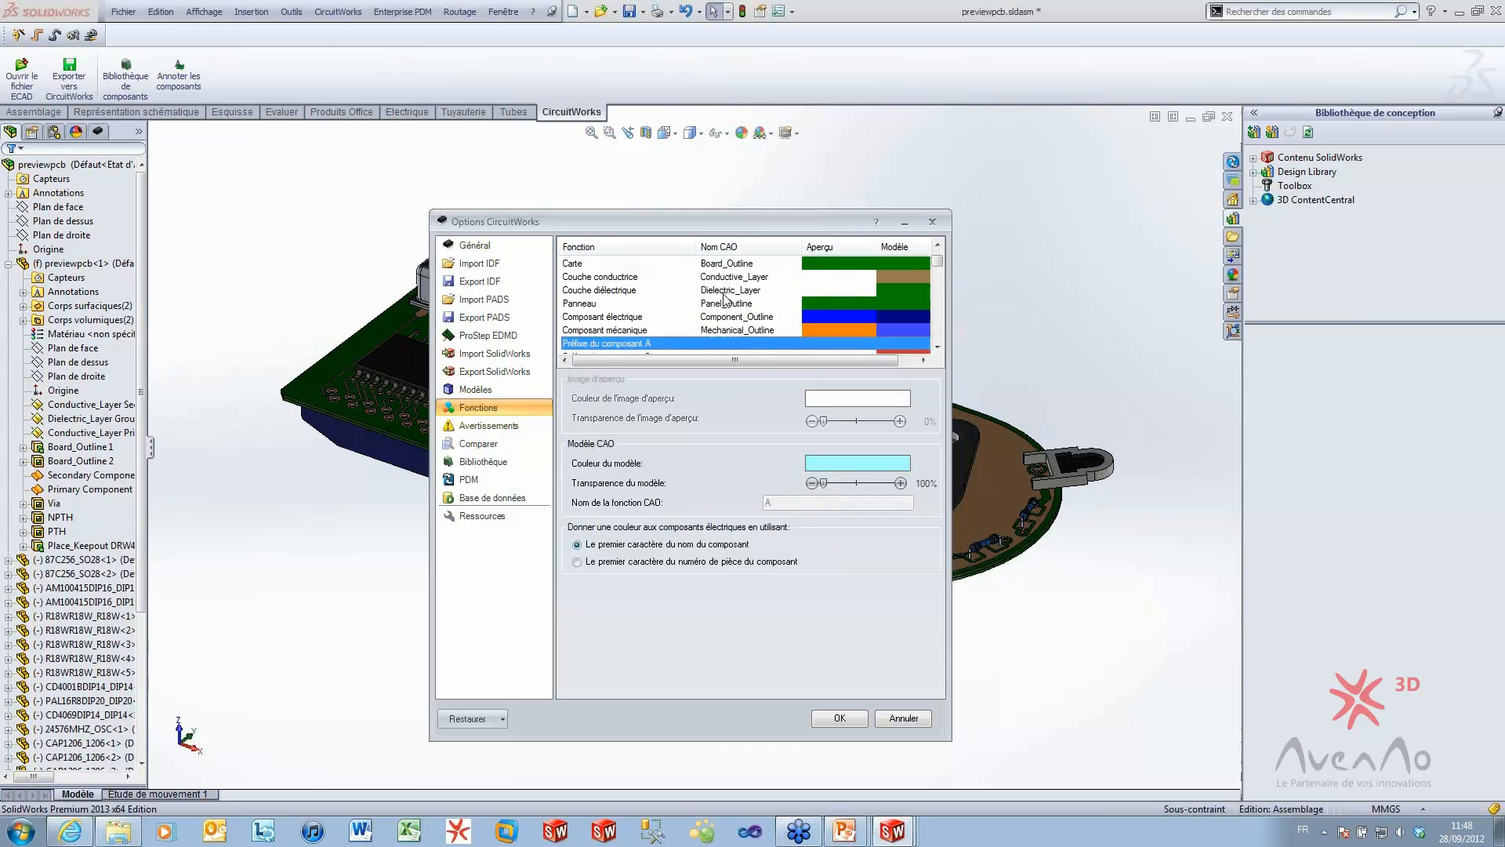
{"action": "key", "text": "Down"}
{"action": "key", "text": "Down"}
{"action": "key", "text": "Down"}
{"action": "key", "text": "Down"}
{"action": "key", "text": "Down"}
{"action": "key", "text": "Down"}
{"action": "key", "text": "Down"}
{"action": "key", "text": "Down"}
{"action": "key", "text": "Down"}
{"action": "key", "text": "Down"}
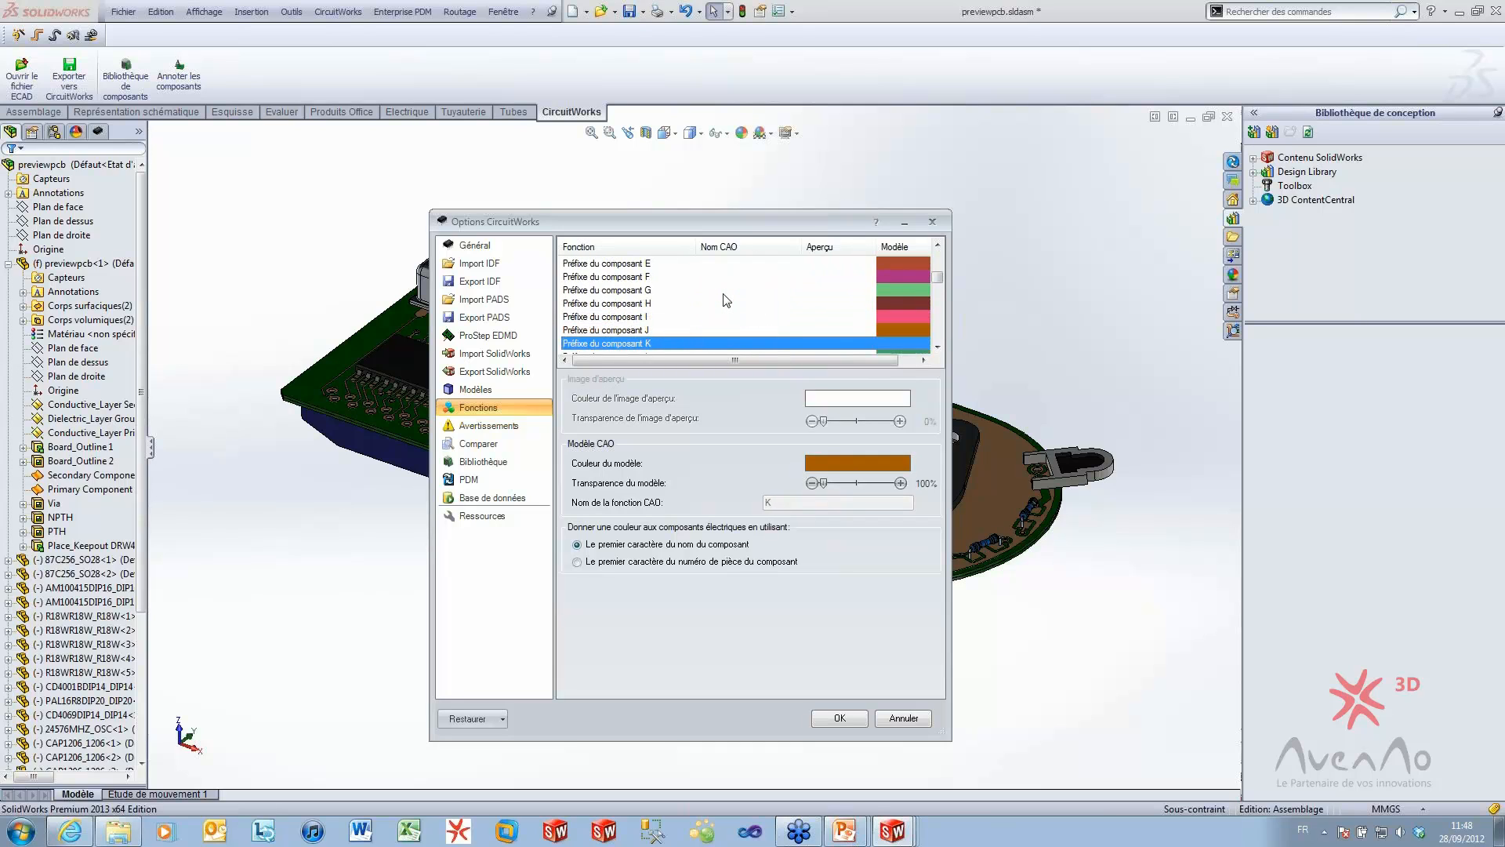
{"action": "key", "text": "Down"}
{"action": "key", "text": "Down"}
{"action": "key", "text": "Down"}
{"action": "key", "text": "Down"}
{"action": "key", "text": "Down"}
{"action": "key", "text": "Down"}
{"action": "key", "text": "Down"}
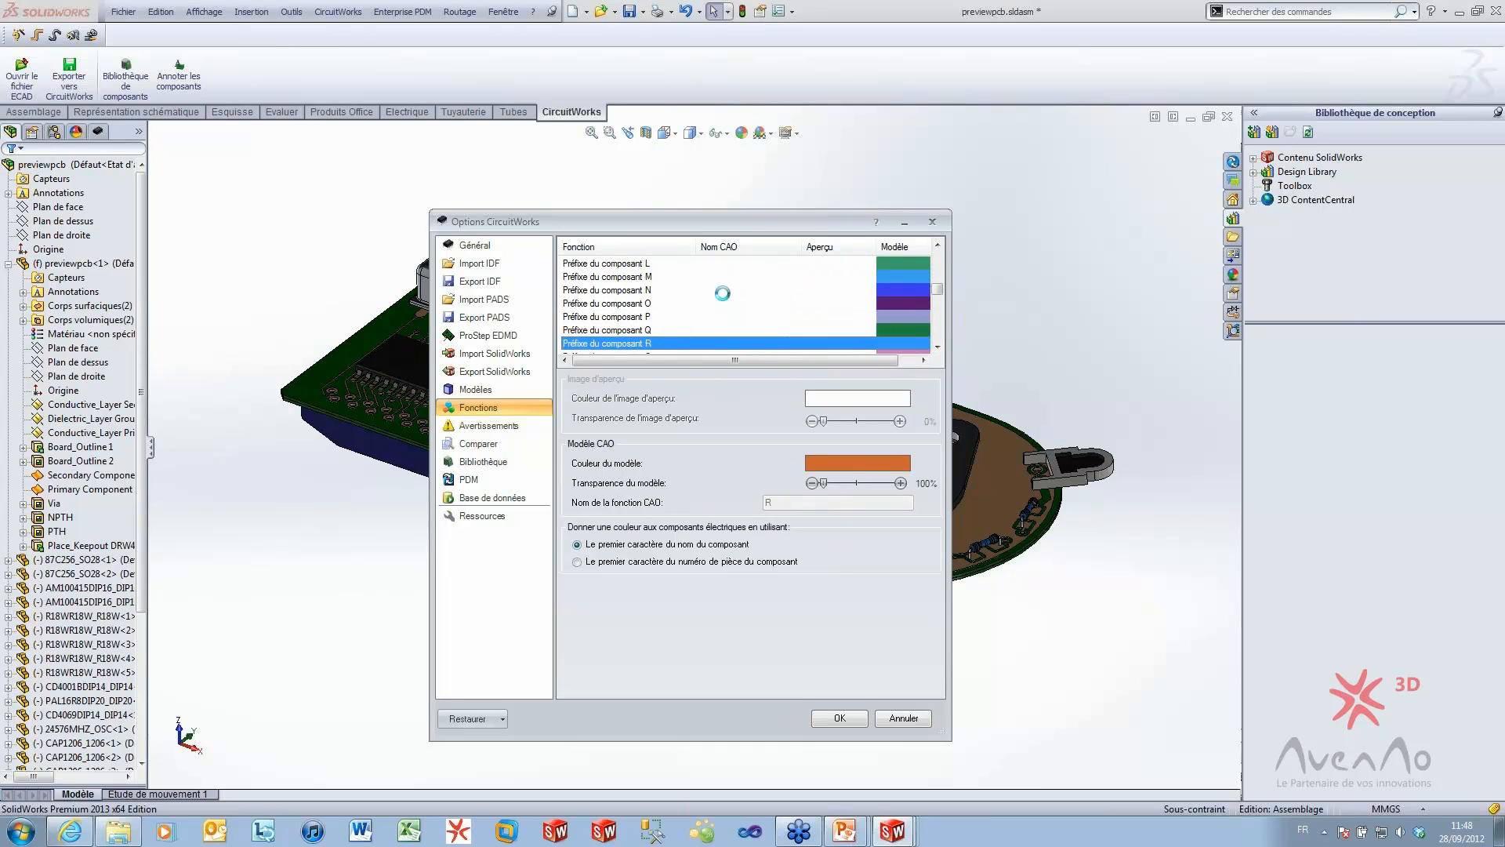
{"action": "key", "text": "Down"}
{"action": "key", "text": "Down"}
{"action": "key", "text": "Down"}
{"action": "key", "text": "Down"}
{"action": "key", "text": "Down"}
{"action": "key", "text": "Down"}
{"action": "key", "text": "Down"}
{"action": "key", "text": "Down"}
{"action": "key", "text": "Down"}
{"action": "key", "text": "Down"}
{"action": "key", "text": "Down"}
{"action": "key", "text": "Down"}
{"action": "key", "text": "Down"}
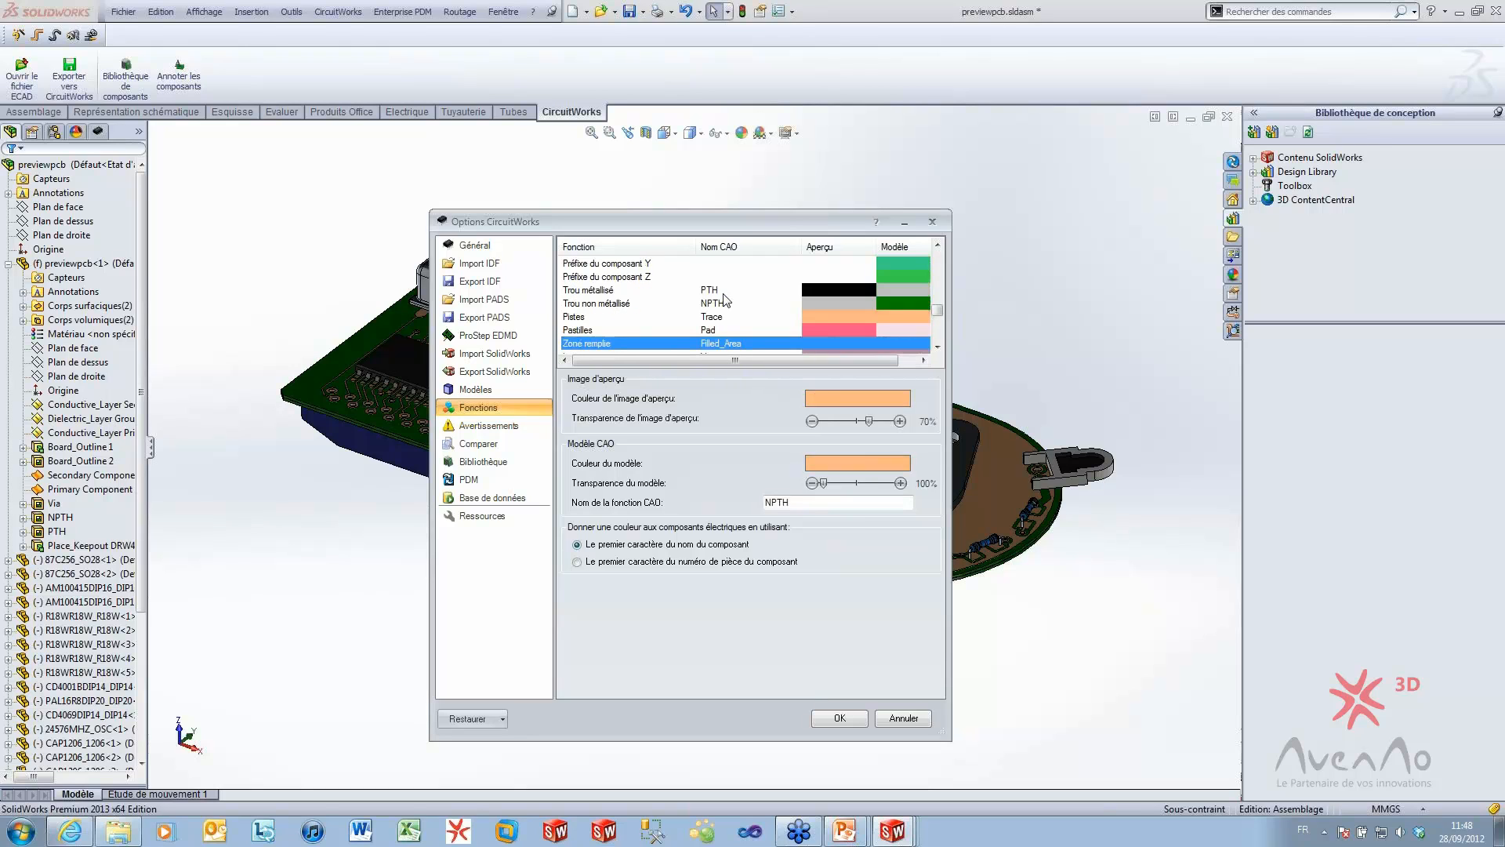
{"action": "key", "text": "Down"}
{"action": "key", "text": "Down"}
{"action": "key", "text": "Down"}
{"action": "key", "text": "Down"}
{"action": "key", "text": "Down"}
{"action": "key", "text": "Down"}
{"action": "key", "text": "Down"}
{"action": "key", "text": "Down"}
{"action": "key", "text": "Down"}
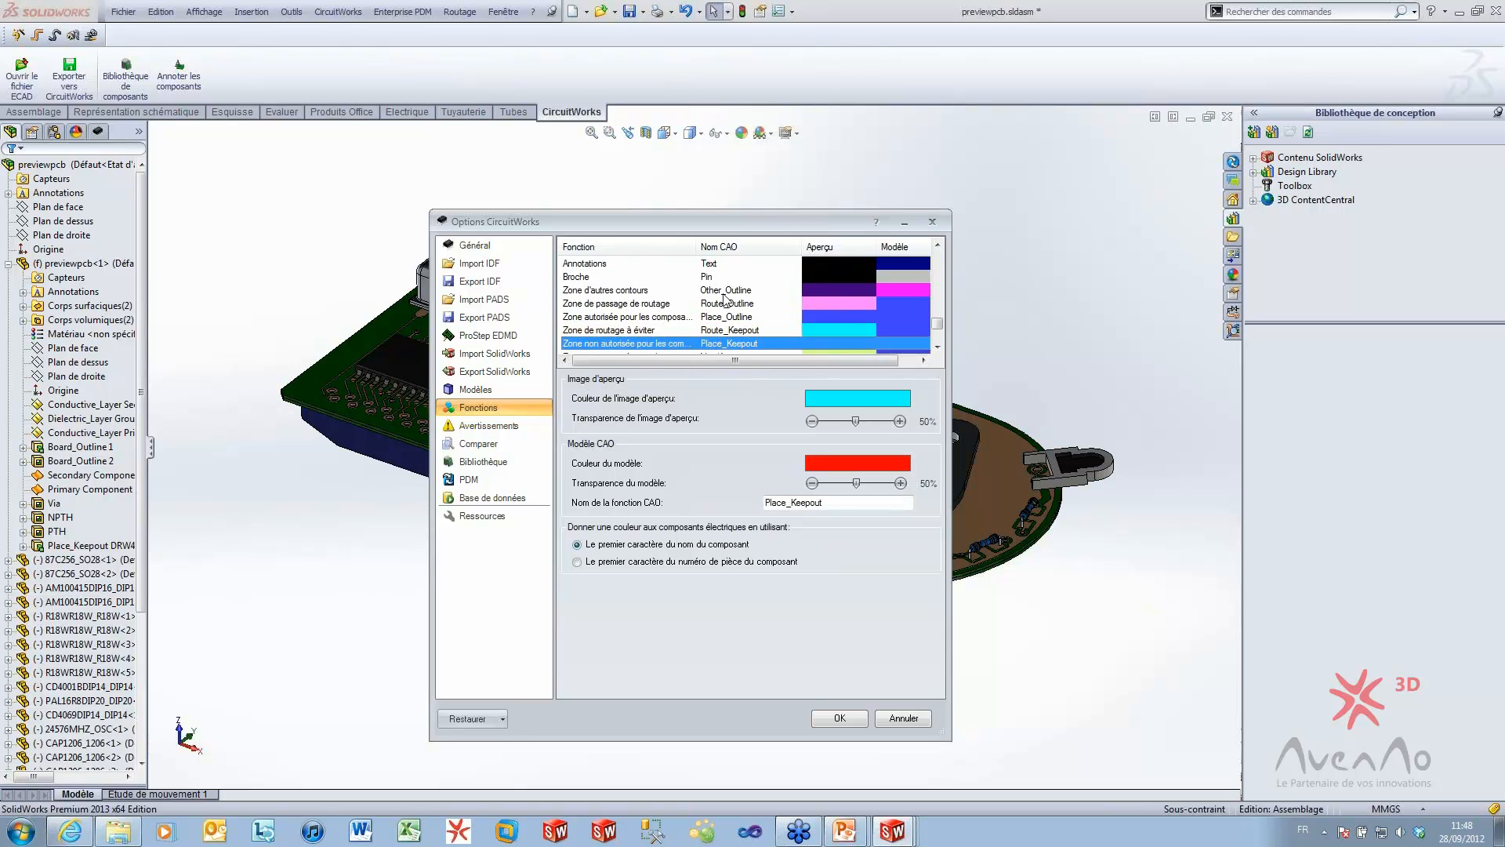
{"action": "key", "text": "Down"}
{"action": "key", "text": "Down"}
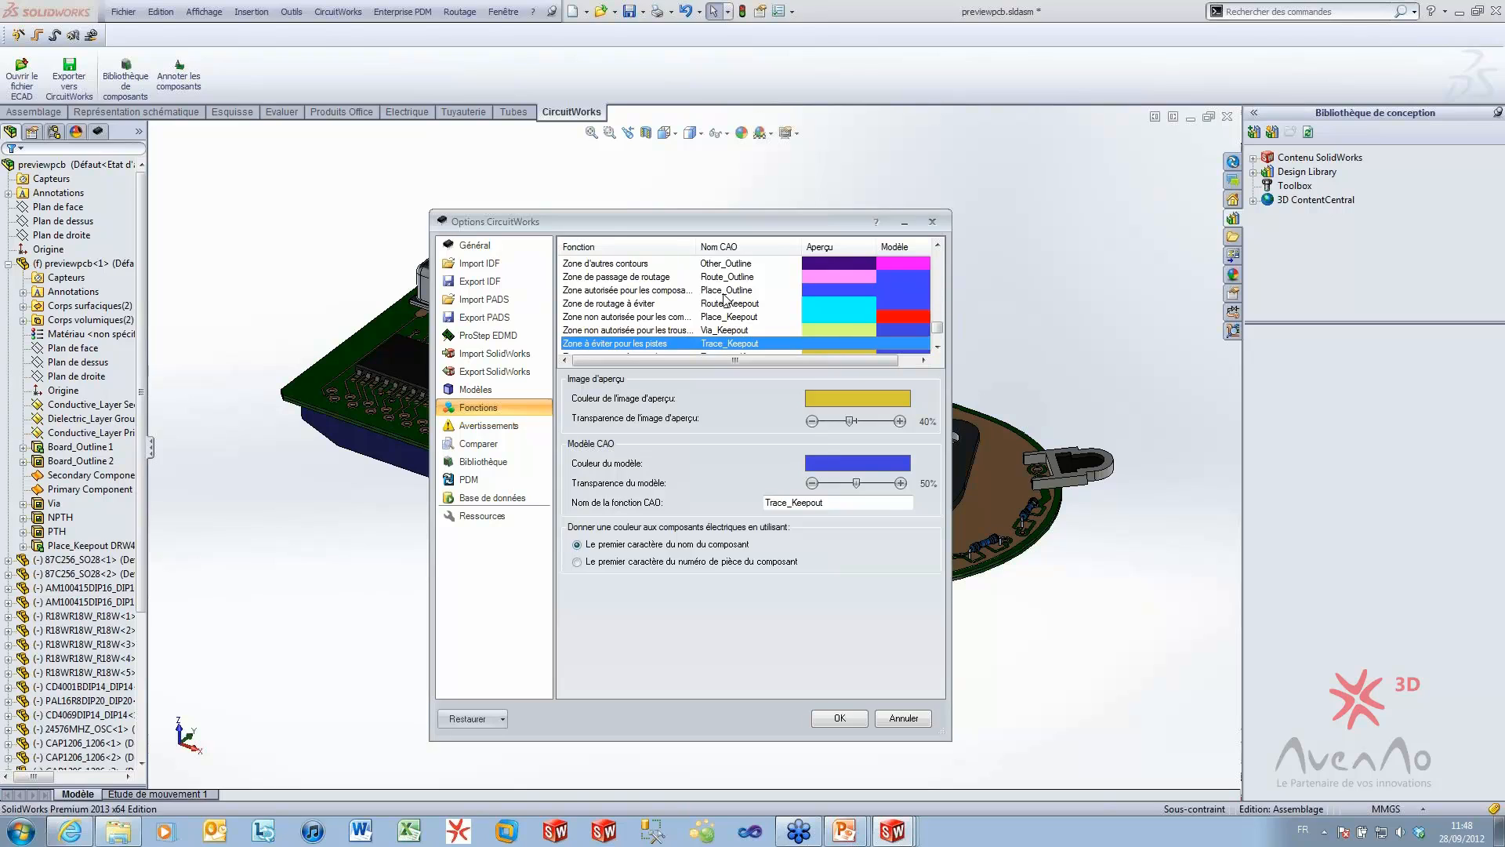
{"action": "left_click", "coordinate": [722, 278]}
{"action": "left_click_drag", "start_coordinate": [831, 502], "coordinate": [769, 503]}
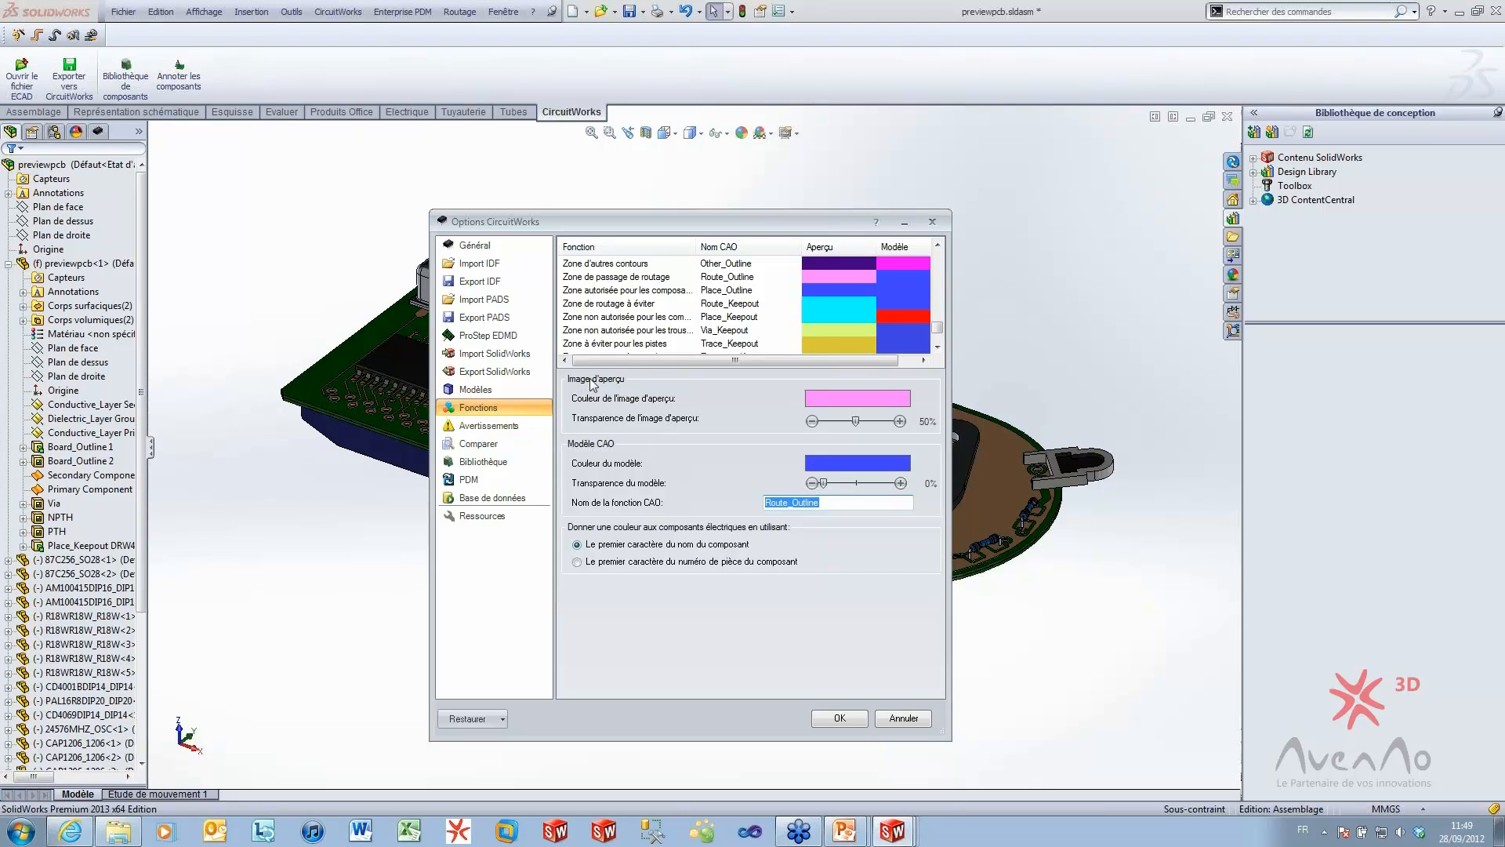
Review the Avertissements, Comparer, Bibliothèque, PDM, Base de données and Ressources options, and close the CircuitWorks options with OK
{"action": "left_click", "coordinate": [483, 428]}
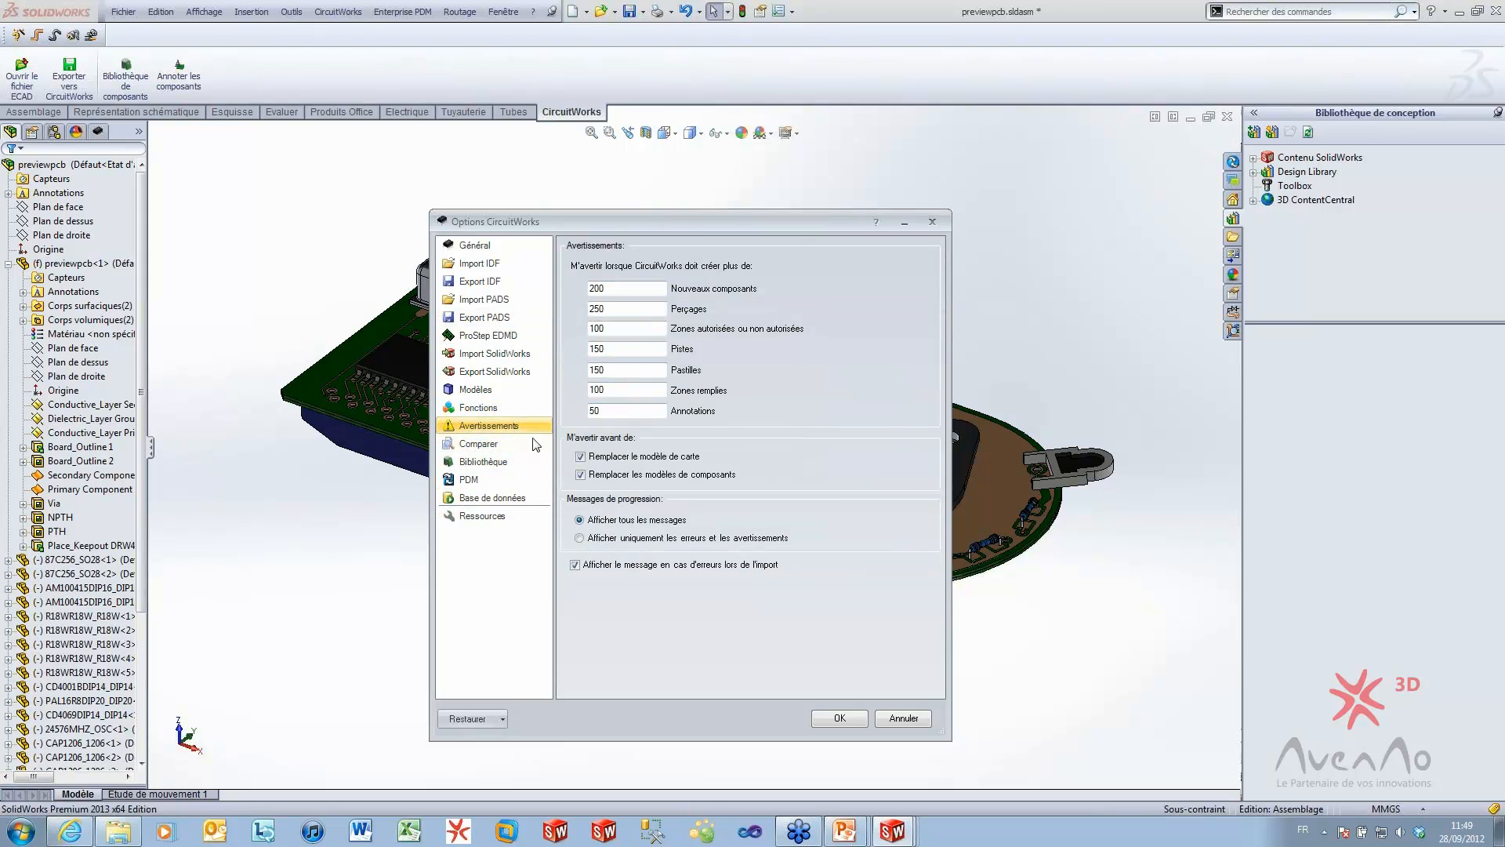
{"action": "left_click", "coordinate": [483, 444]}
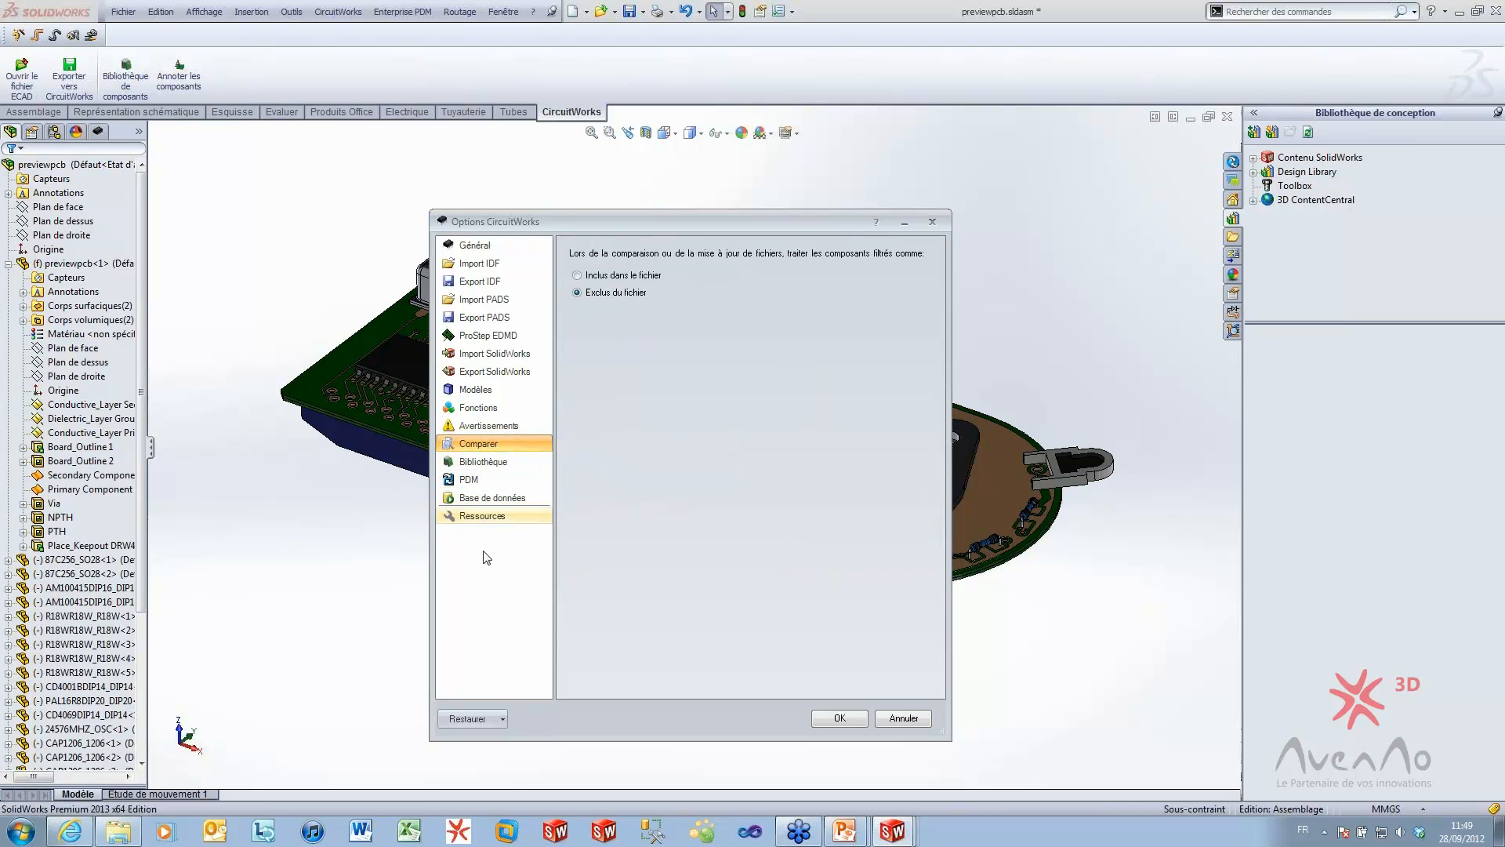
{"action": "left_click", "coordinate": [476, 462]}
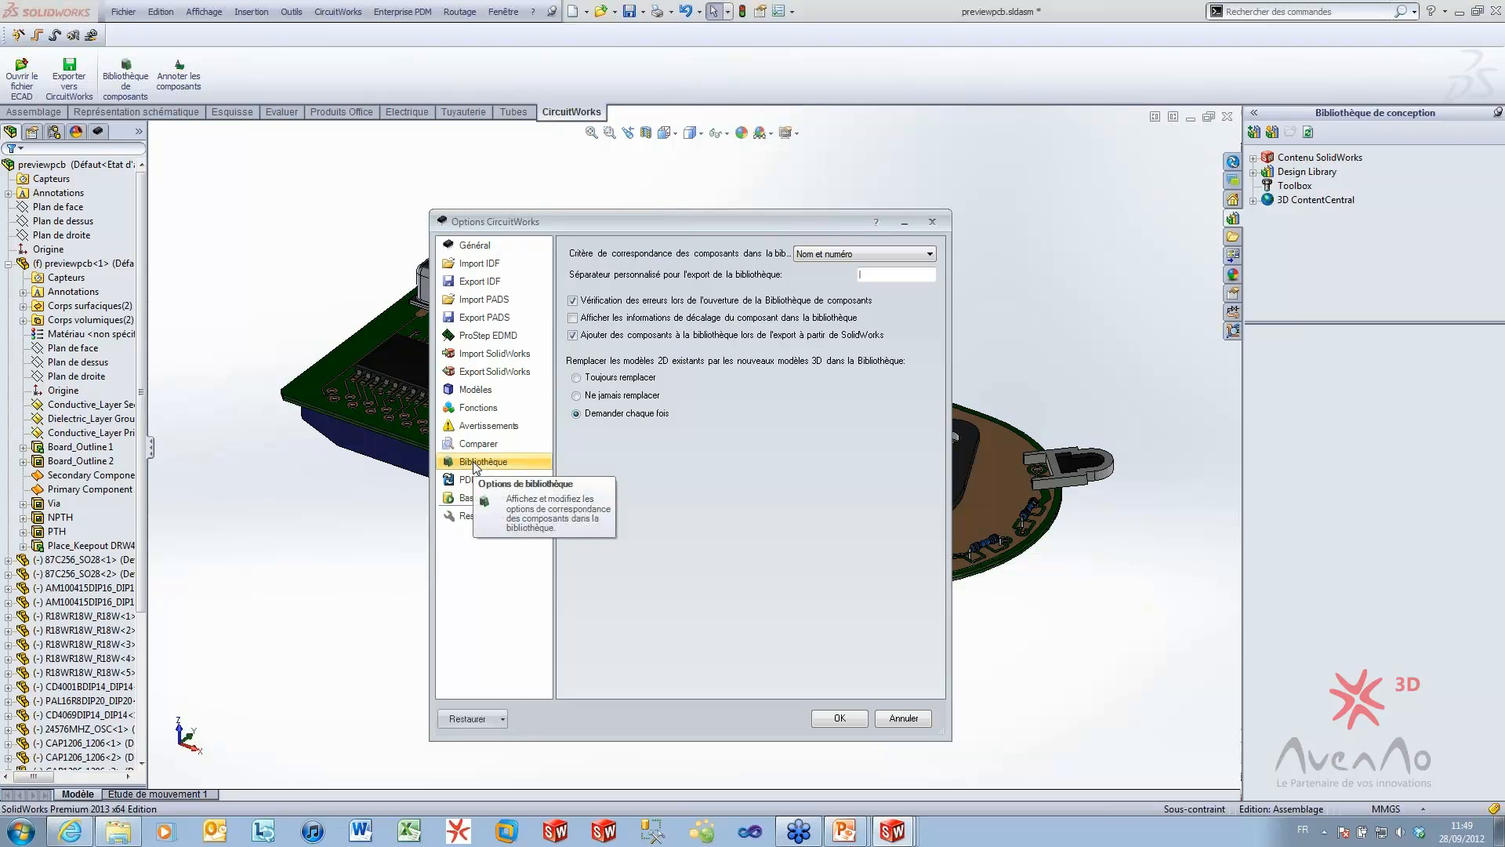
{"action": "left_click", "coordinate": [472, 482]}
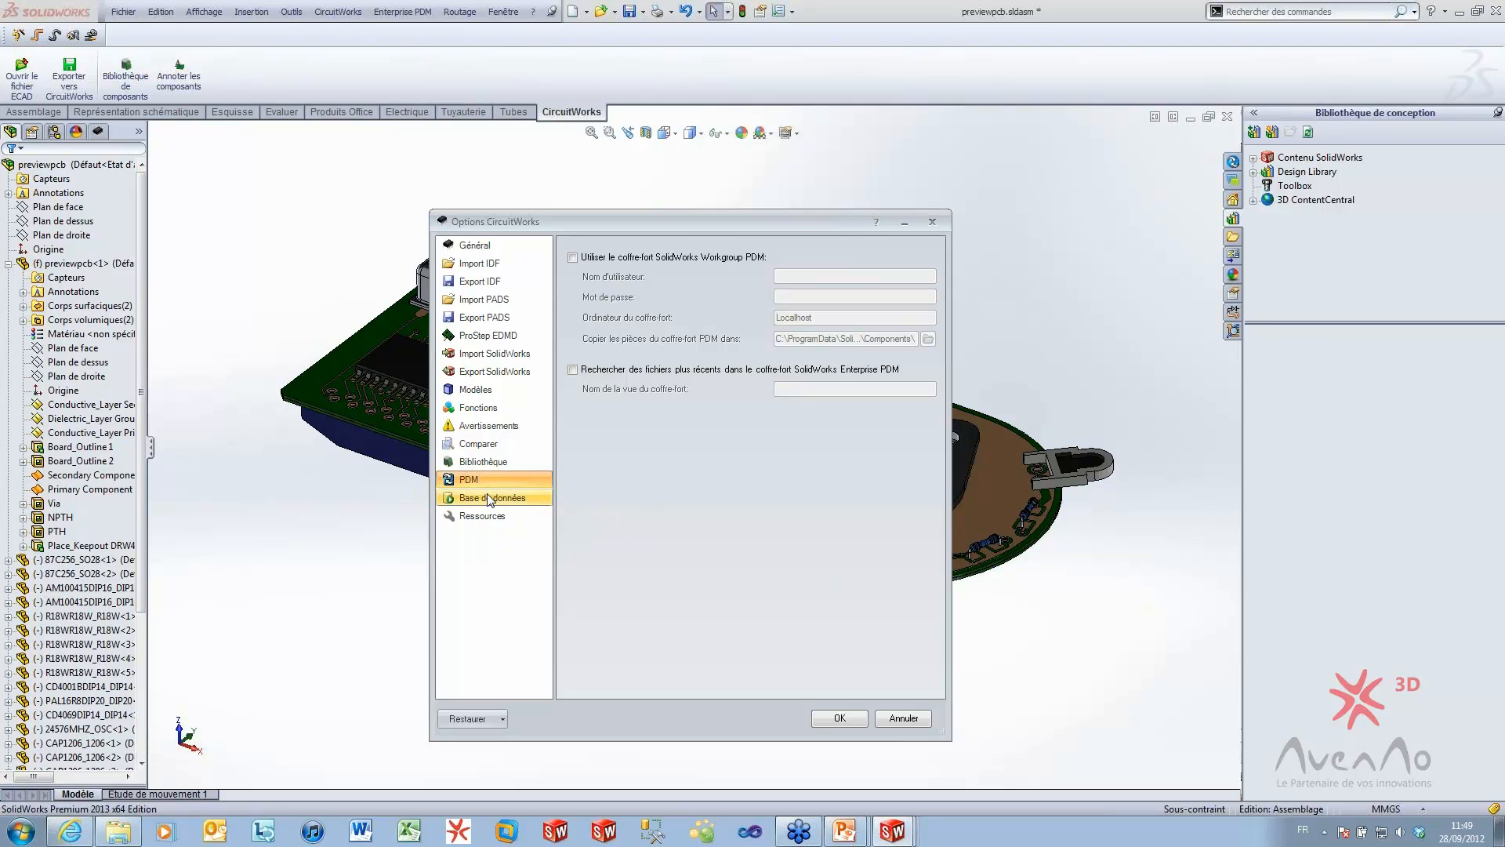
{"action": "left_click", "coordinate": [490, 498]}
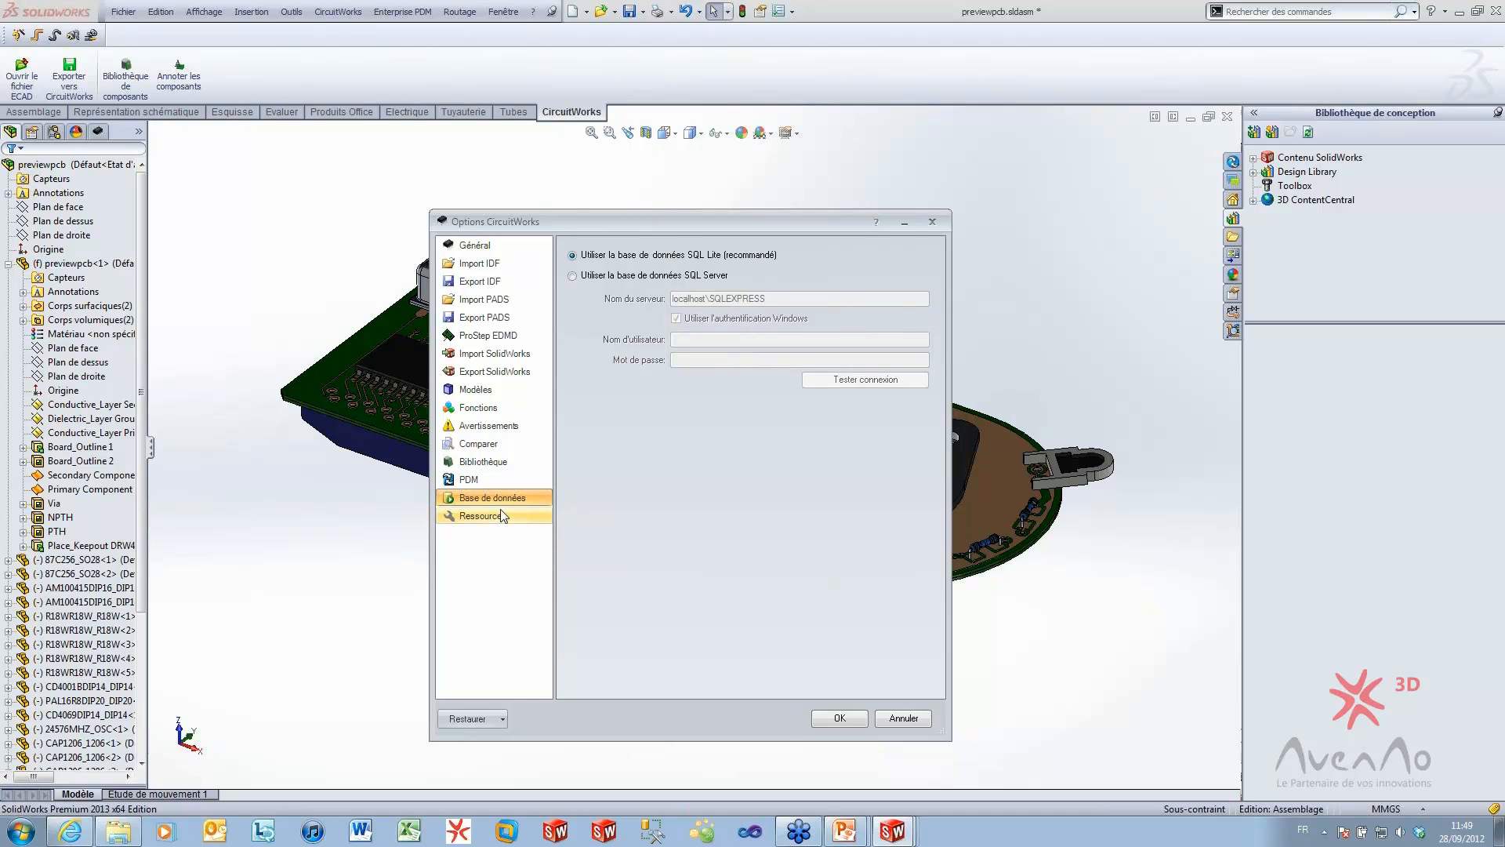
{"action": "left_click", "coordinate": [503, 516]}
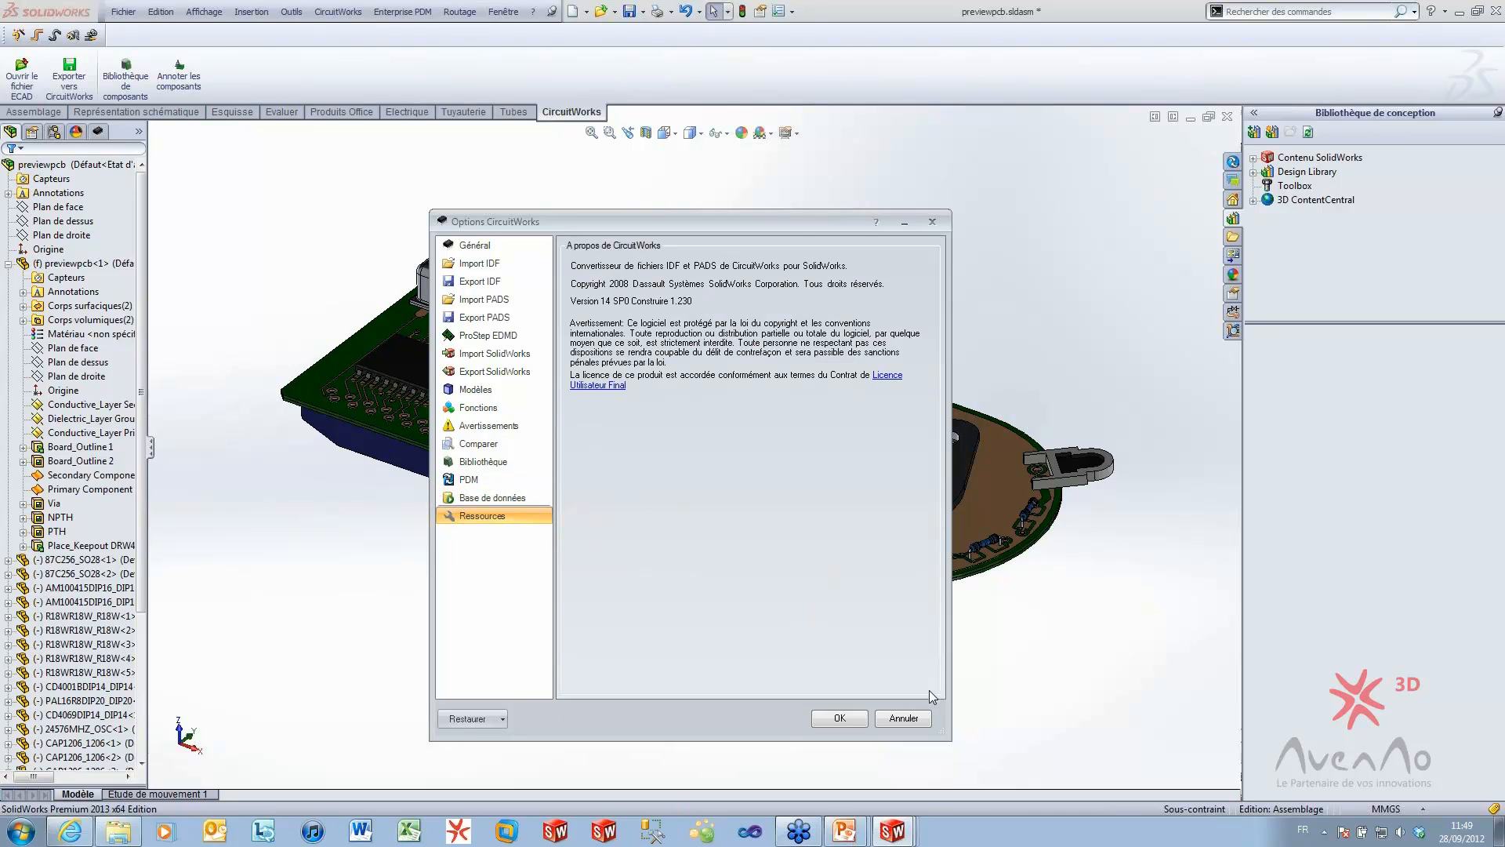
{"action": "left_click", "coordinate": [842, 720]}
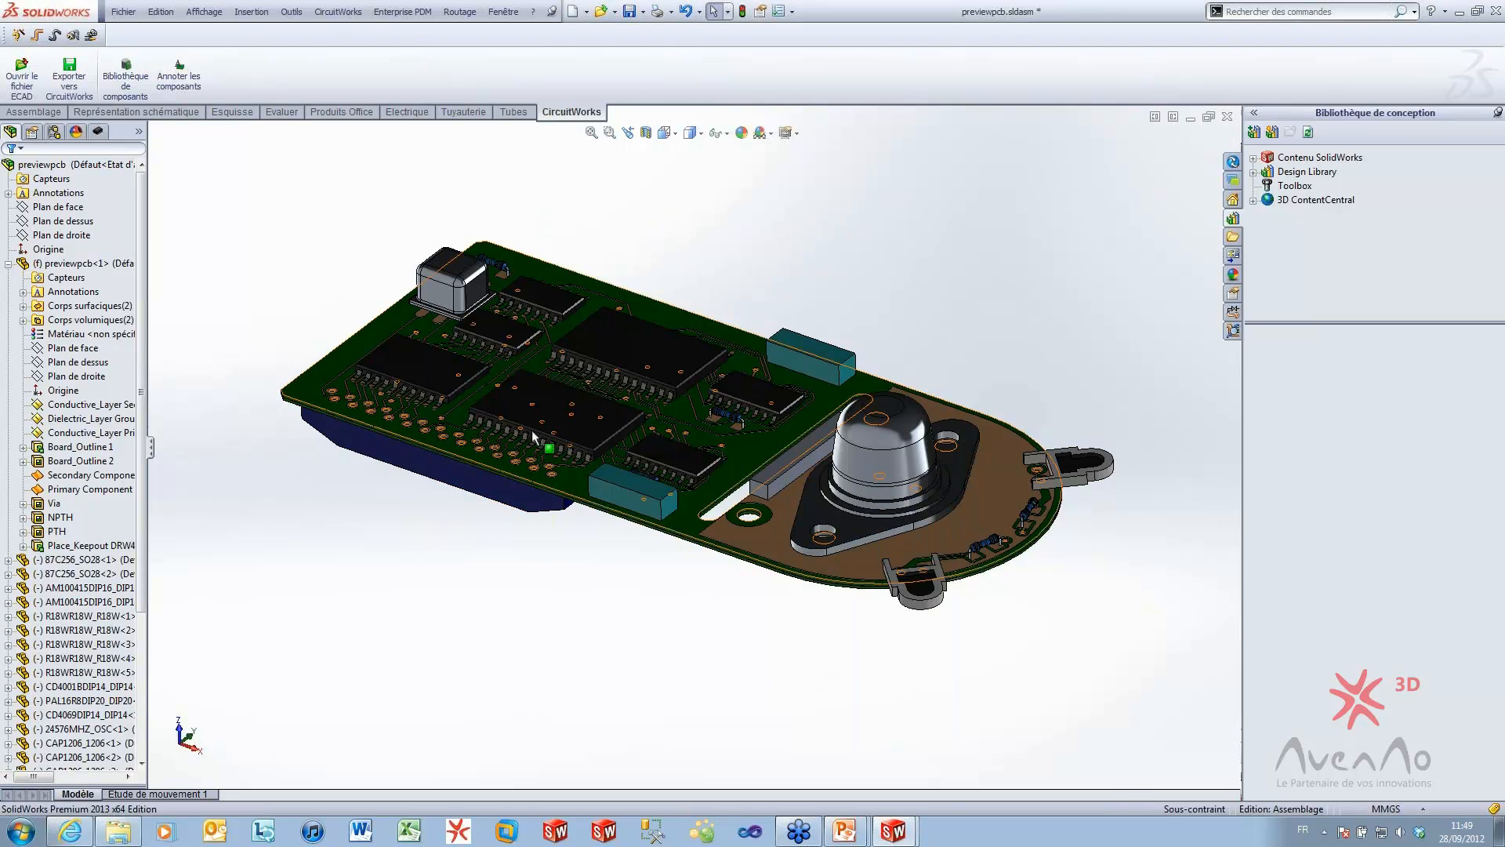
Bring up the CircuitWorks window with the CircuitWorks.asc board for a look, and return to the previewpcb assembly
{"action": "scroll", "coordinate": [611, 518], "scroll_direction": "up", "scroll_amount": 1}
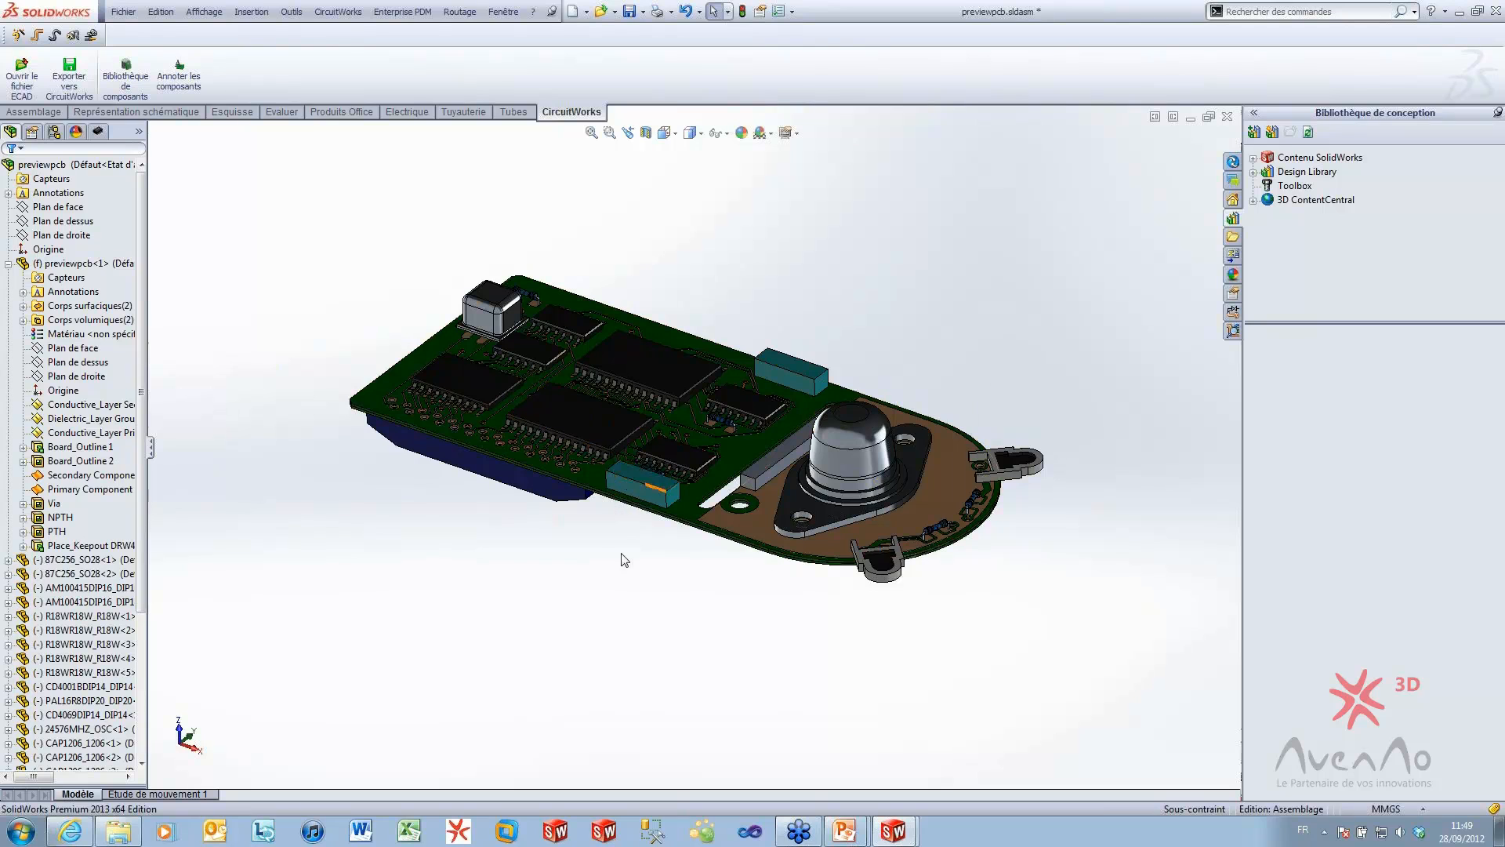
{"action": "middle_click_drag", "start_coordinate": [625, 559], "coordinate": [737, 549]}
{"action": "mouse_move", "coordinate": [894, 829]}
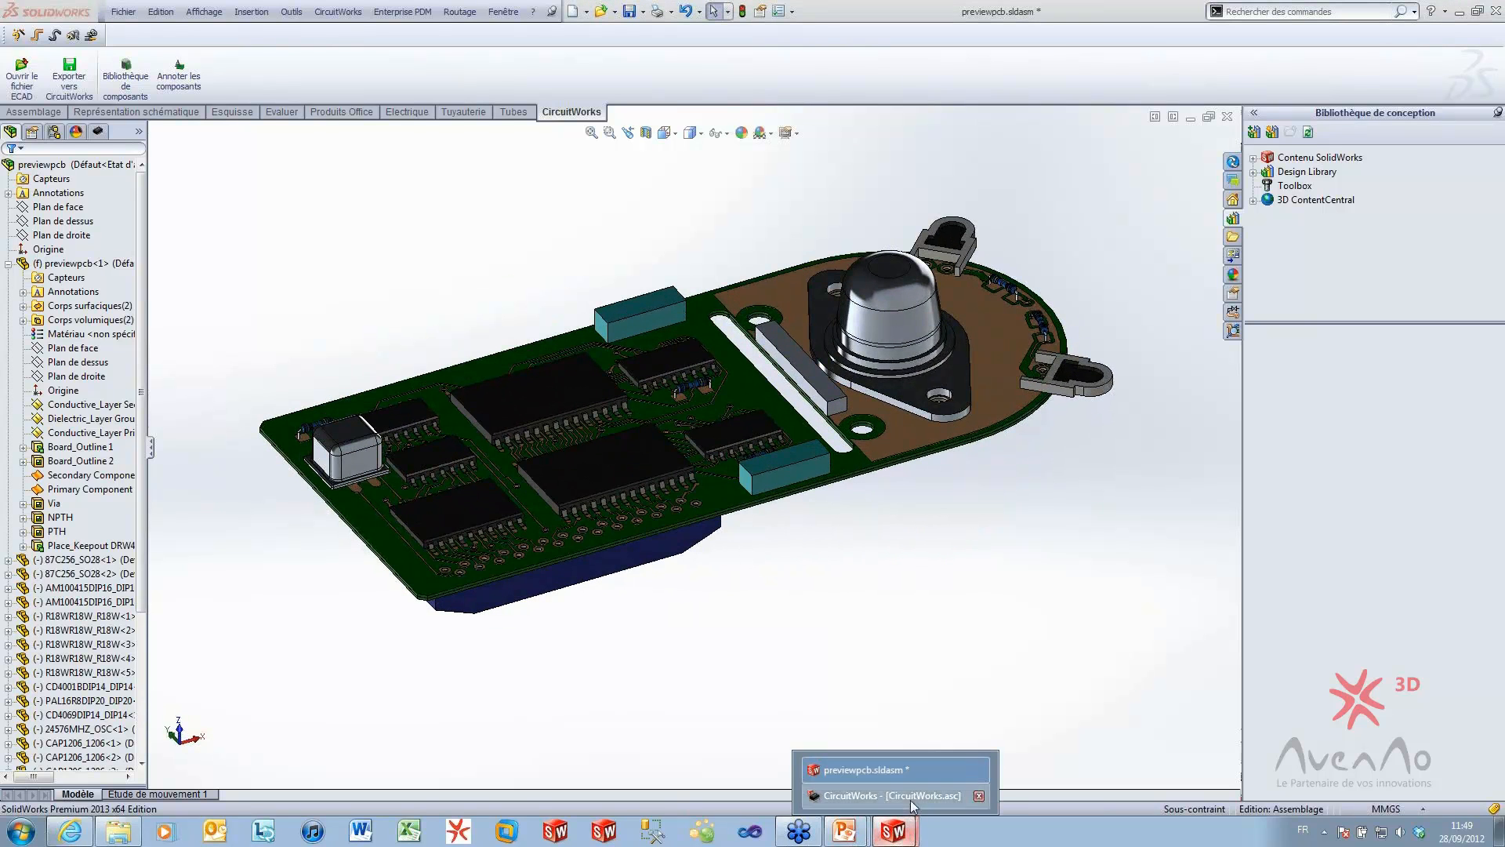
{"action": "left_click", "coordinate": [910, 796]}
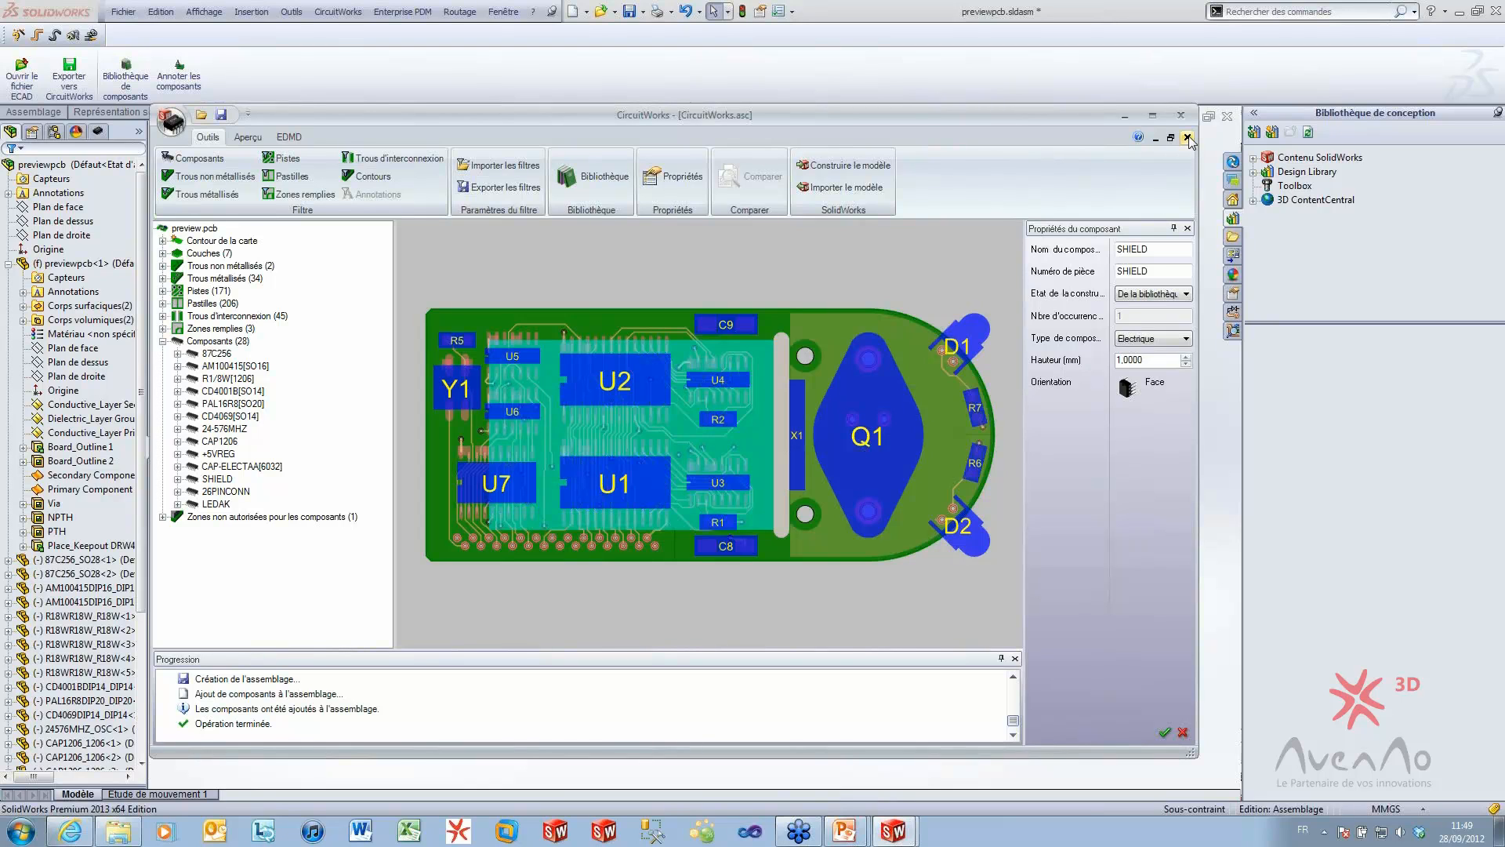
{"action": "left_click", "coordinate": [1125, 115]}
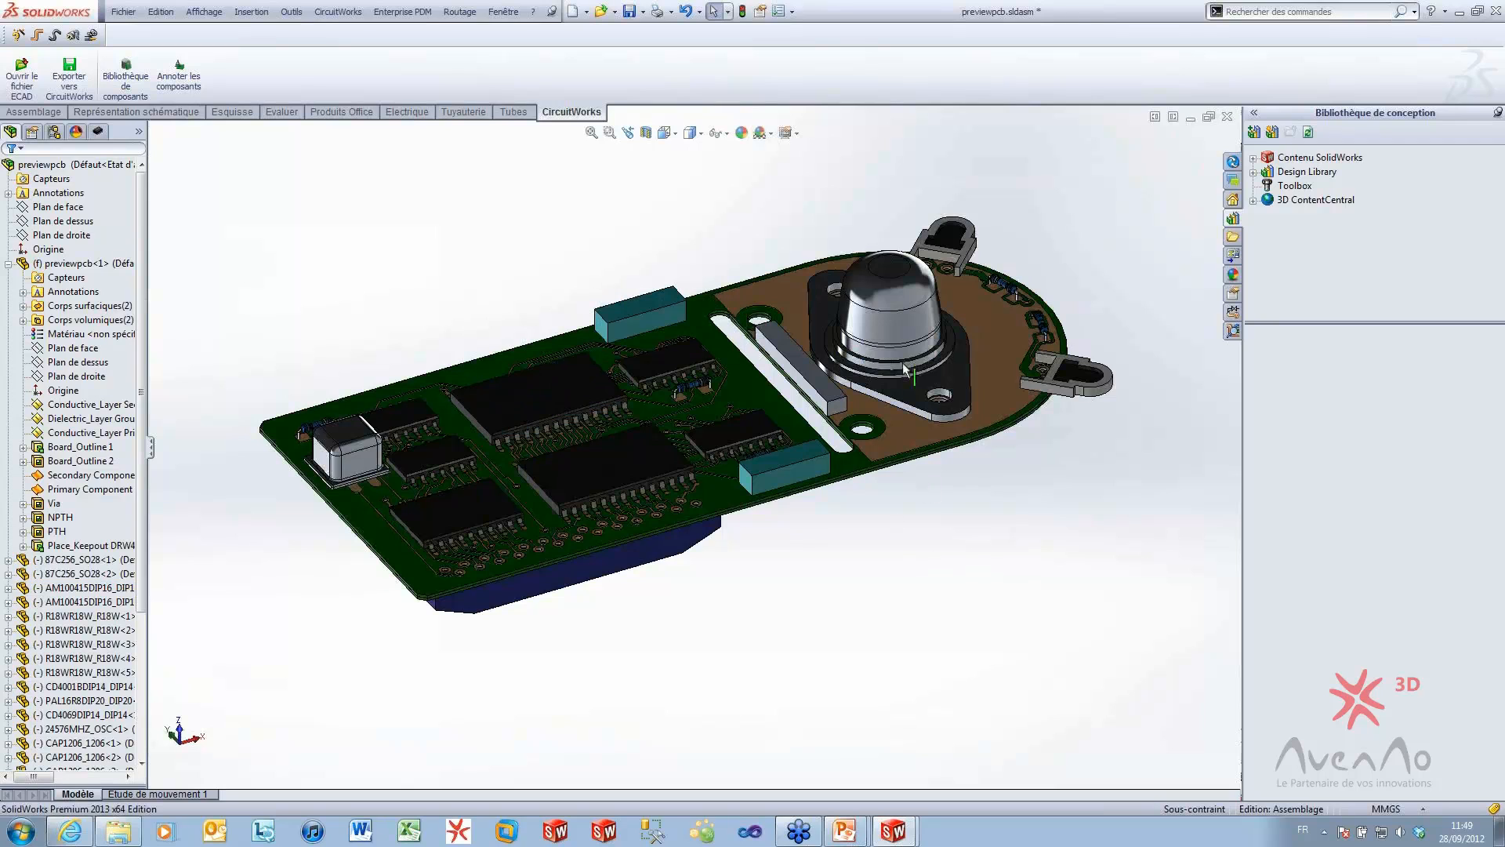
Hide the 24576MHZ_OSC component at the corner of the previewpcb board
{"action": "left_click", "coordinate": [893, 292]}
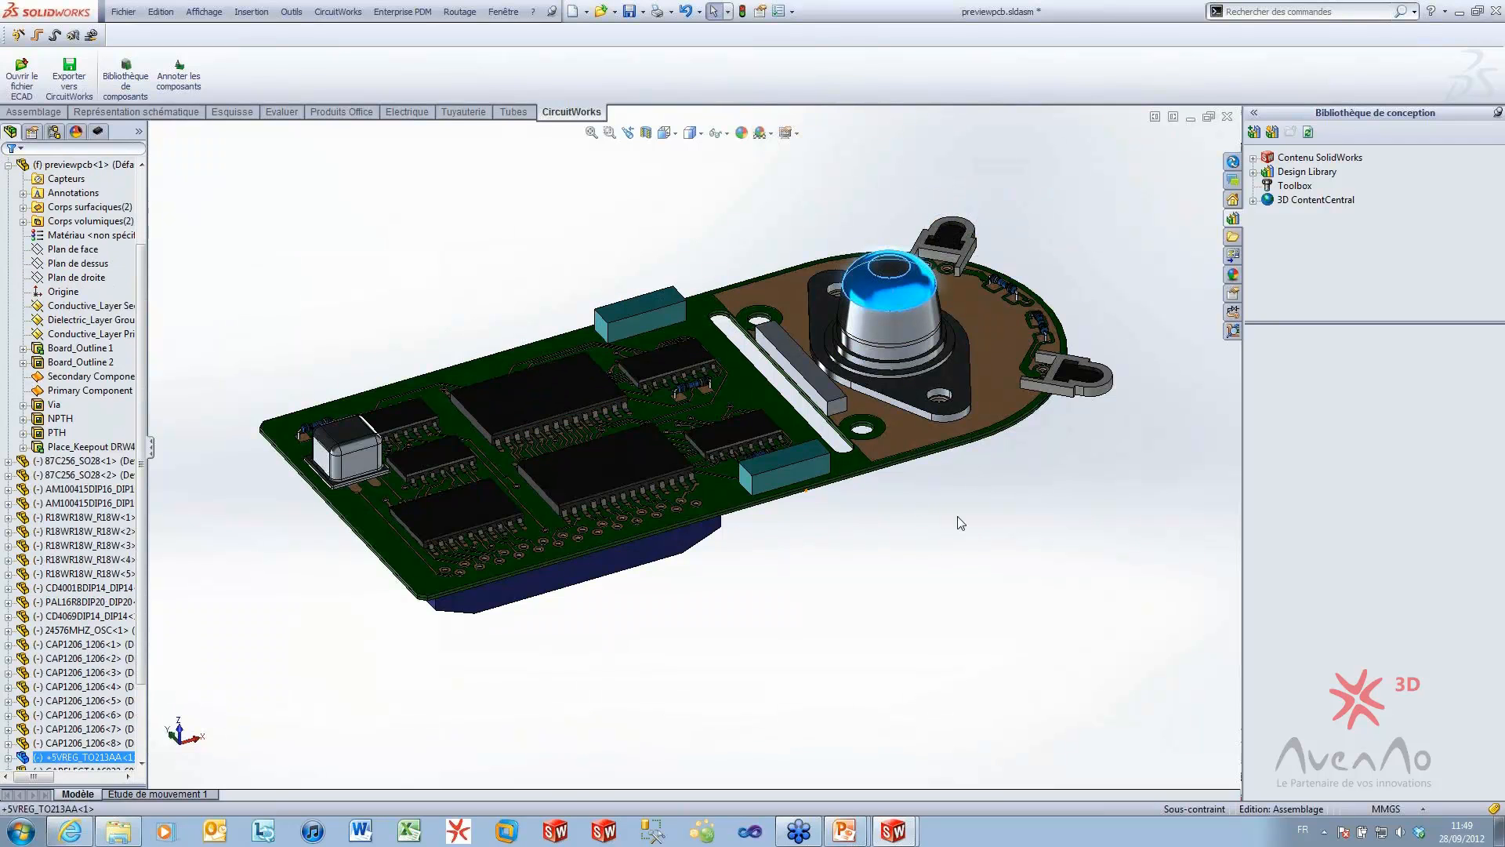
{"action": "scroll", "coordinate": [913, 514], "scroll_direction": "down", "scroll_amount": 1}
{"action": "left_click", "coordinate": [864, 532]}
{"action": "left_click", "coordinate": [235, 447]}
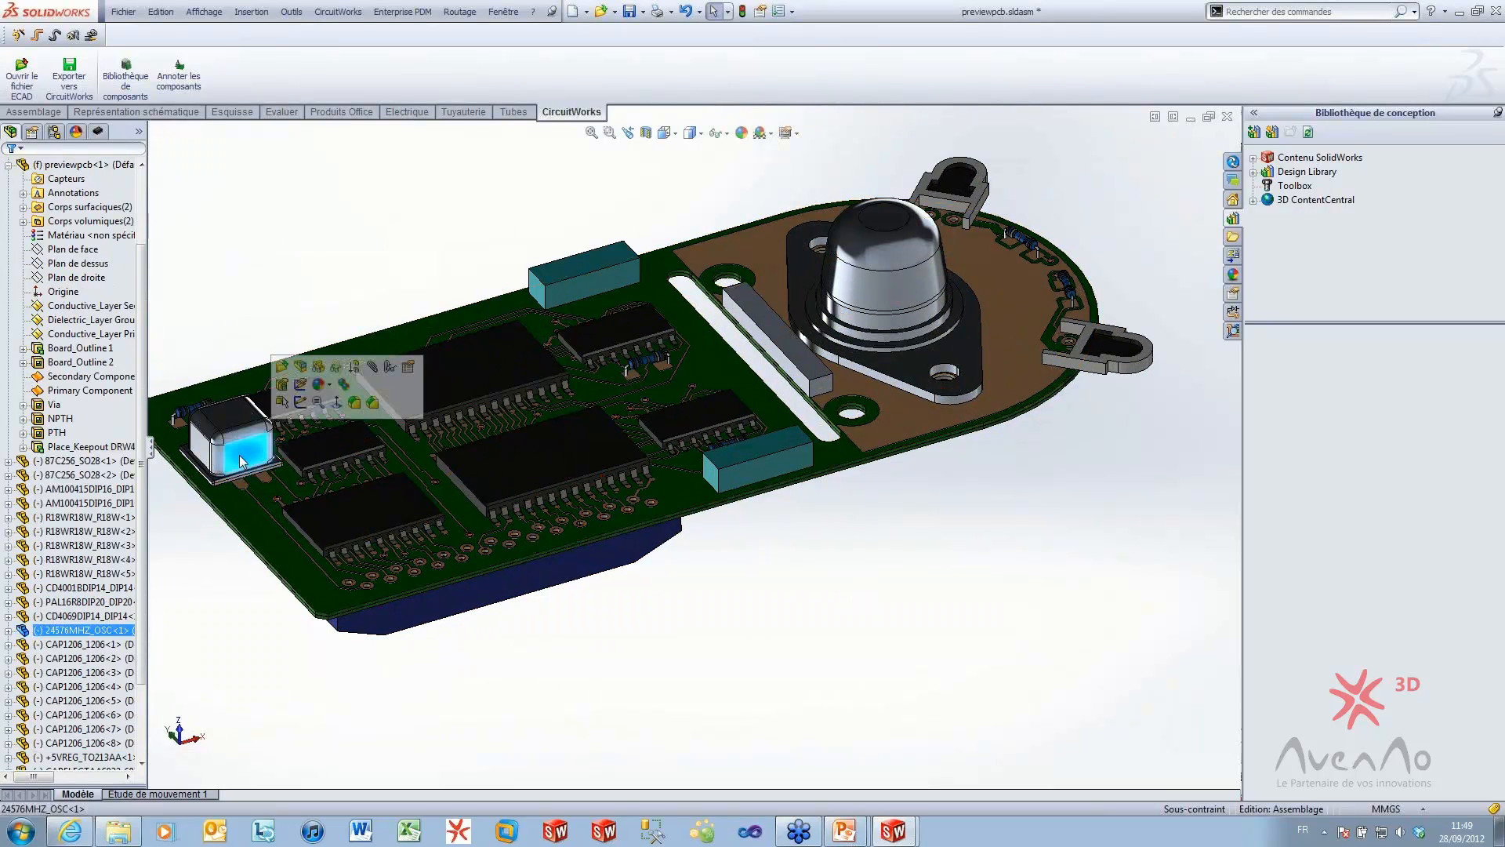
{"action": "key", "text": "Delete"}
{"action": "left_click", "coordinate": [850, 324]}
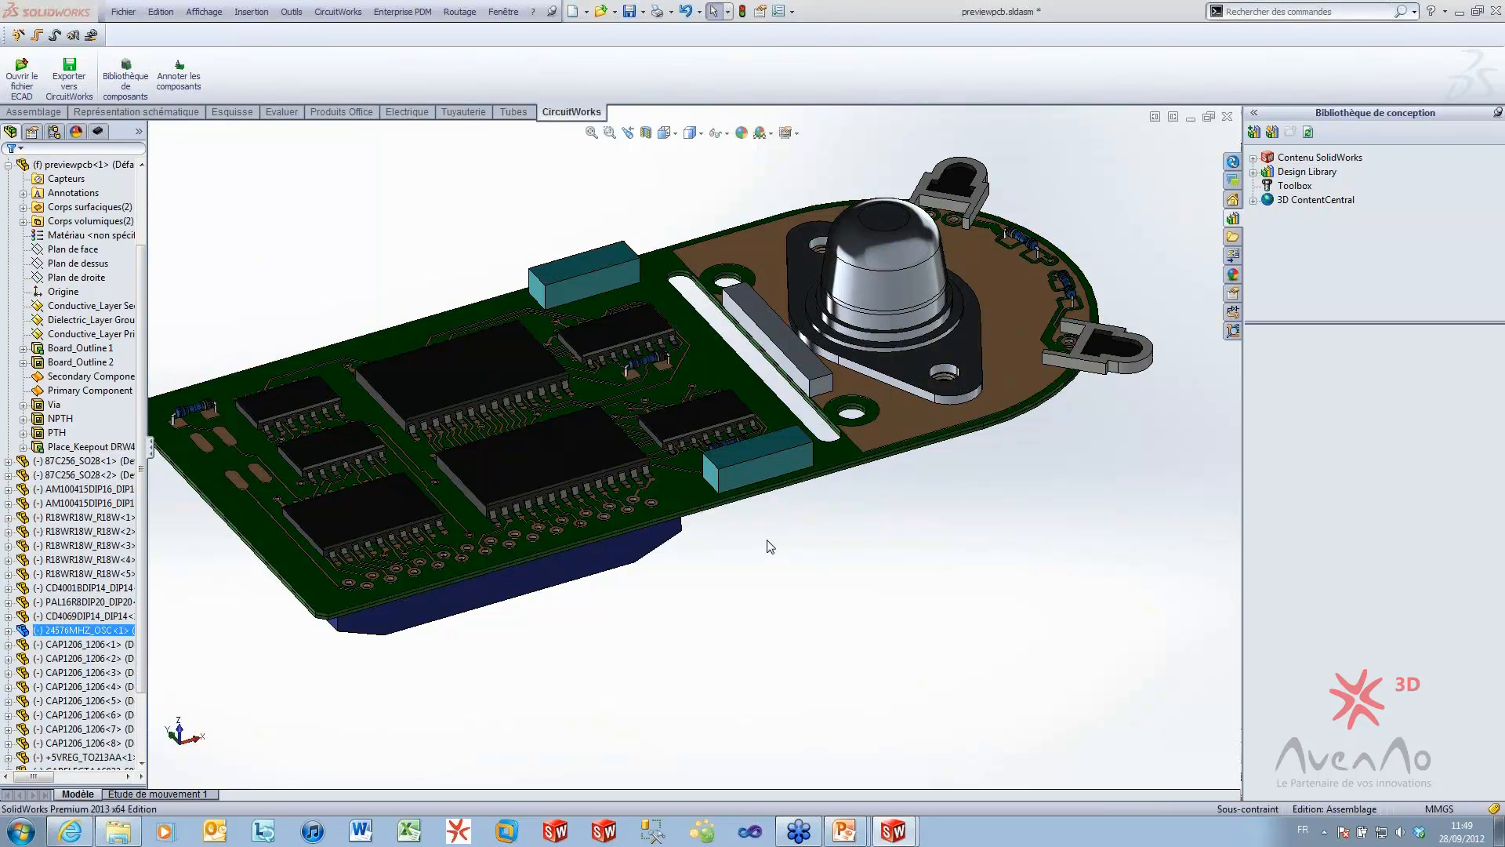
Export the modified previewpcb assembly to CircuitWorks and review the component processing log
{"action": "left_click", "coordinate": [338, 11]}
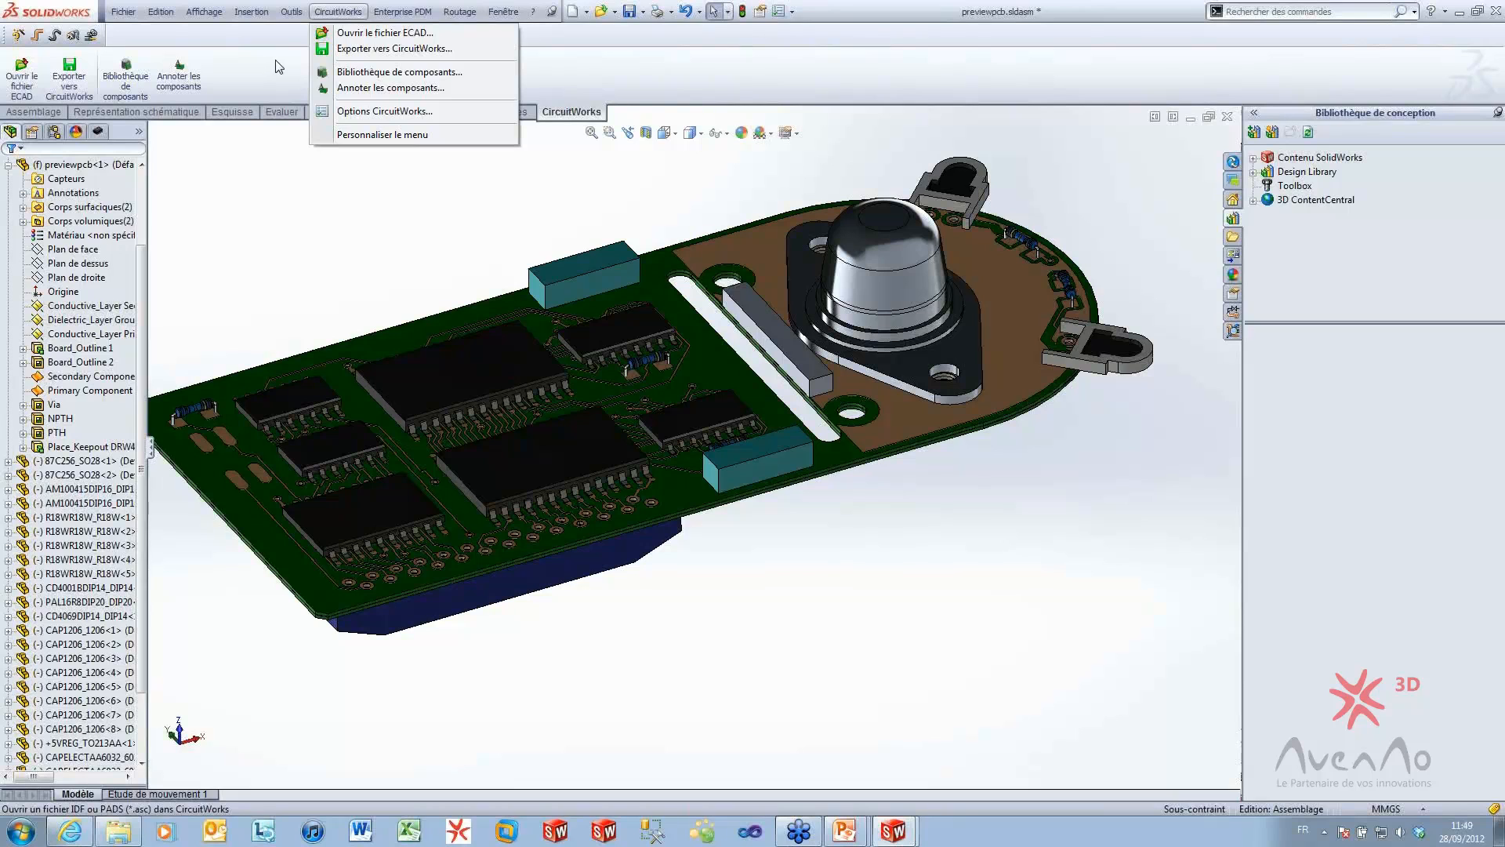
{"action": "left_click", "coordinate": [69, 76]}
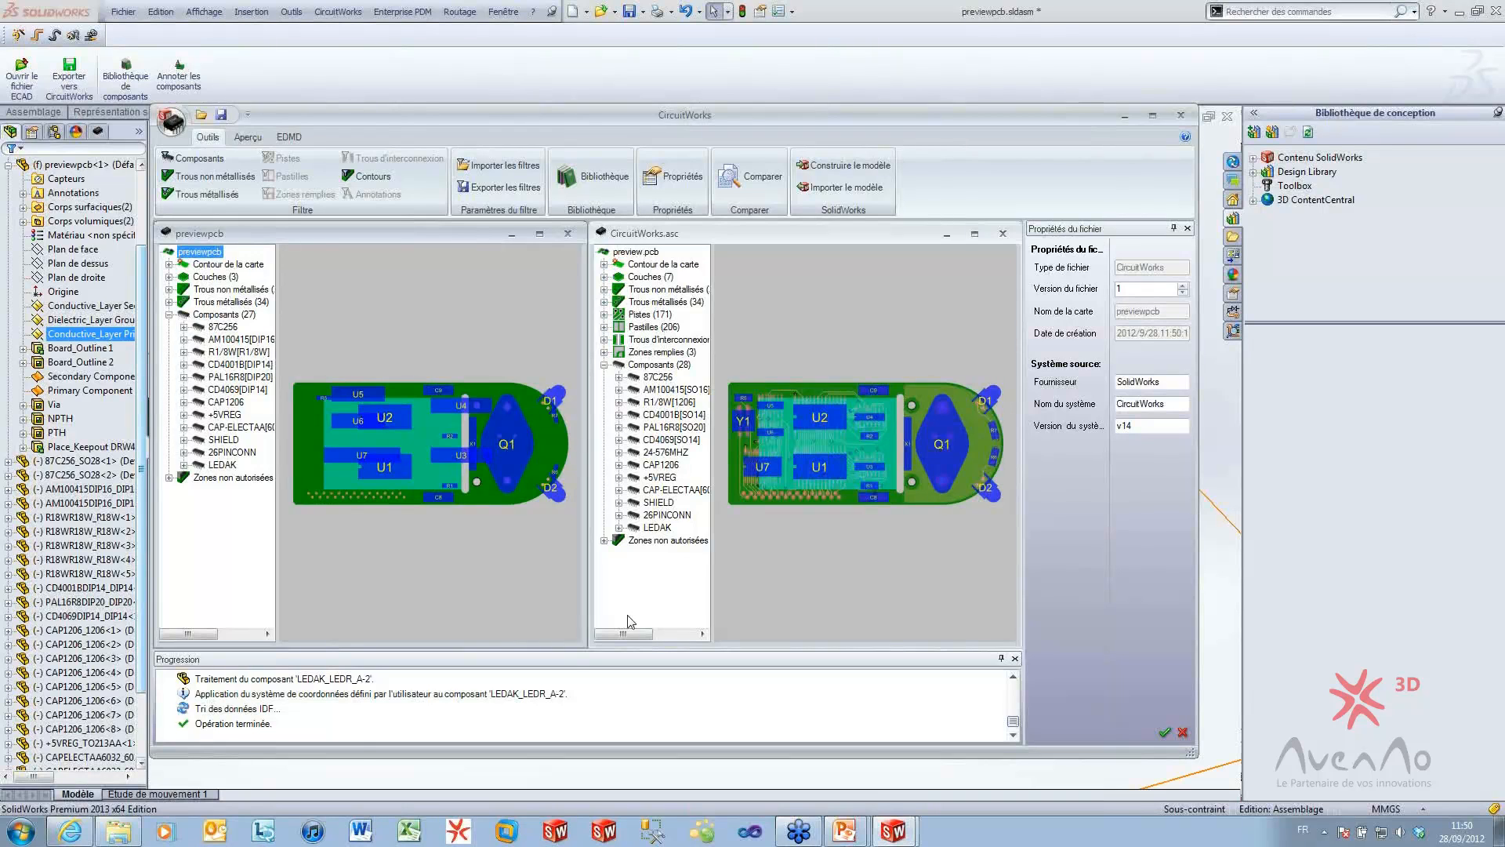
{"action": "left_click", "coordinate": [269, 633]}
{"action": "left_click", "coordinate": [401, 706]}
{"action": "scroll", "coordinate": [403, 703], "scroll_direction": "up", "scroll_amount": 10}
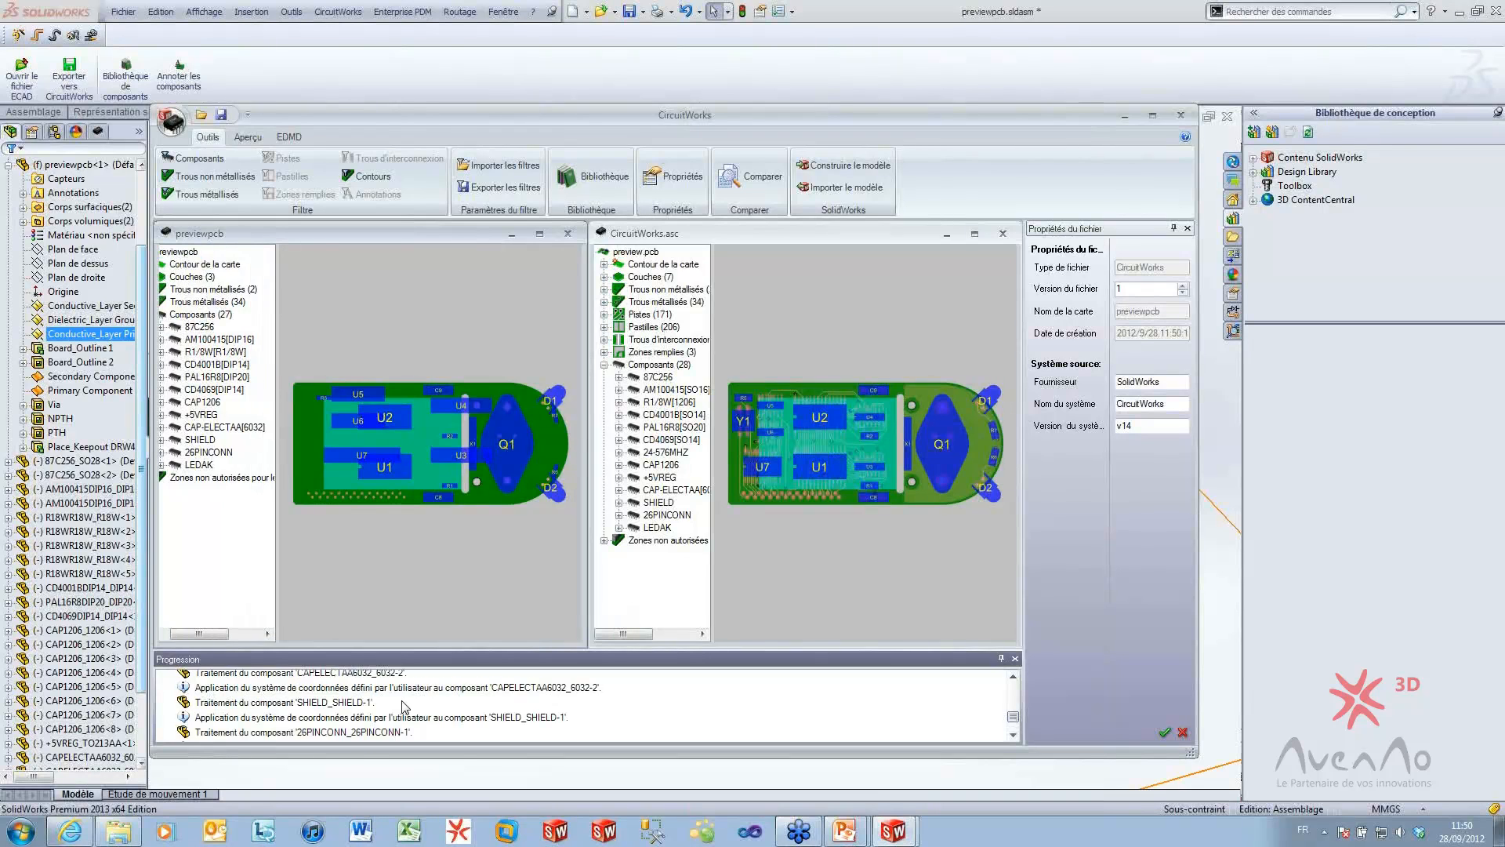
{"action": "scroll", "coordinate": [401, 706], "scroll_direction": "down", "scroll_amount": 2}
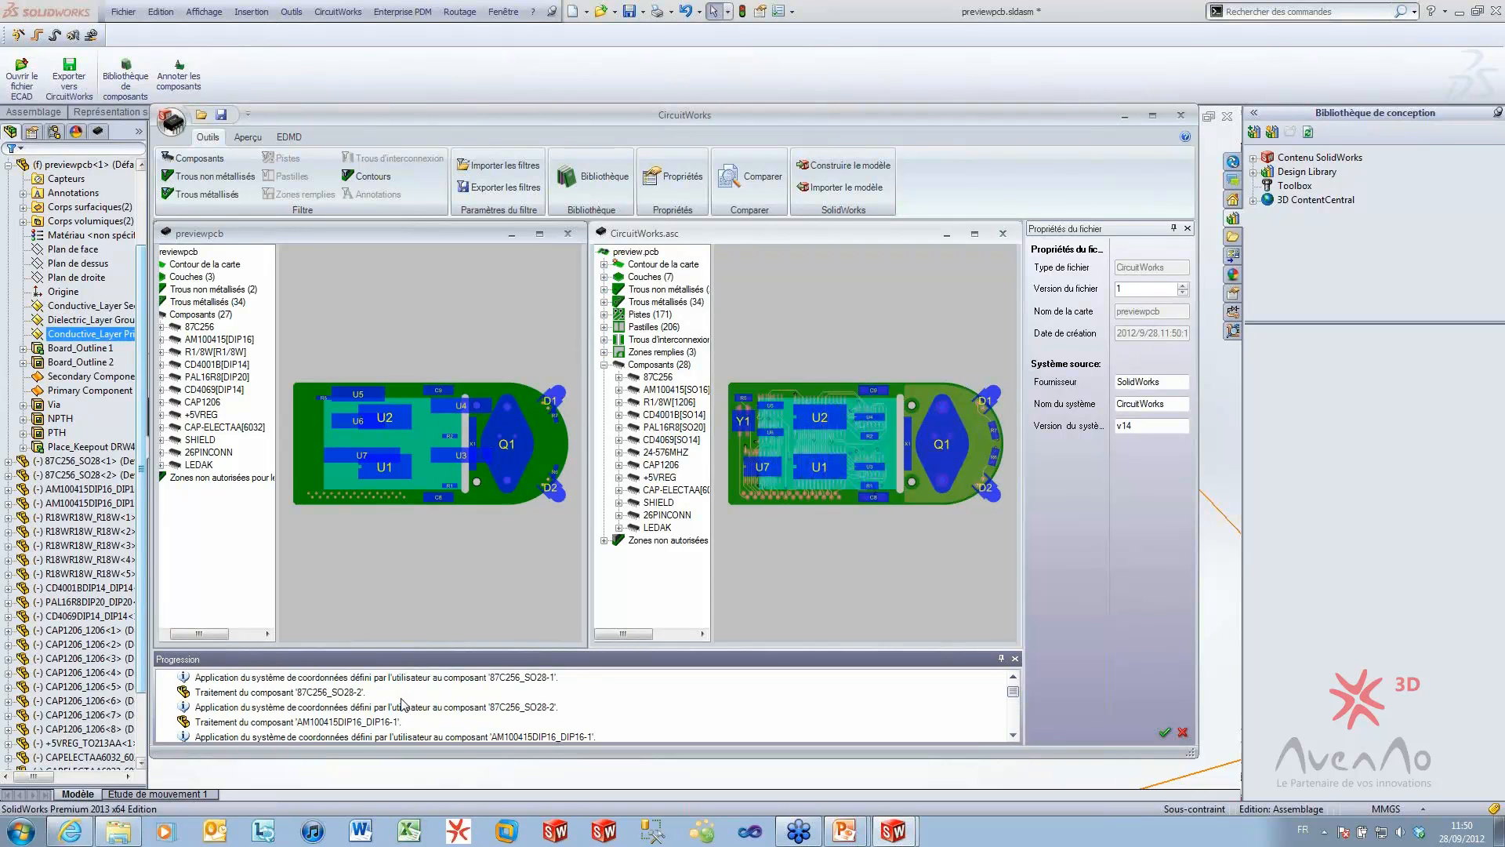
{"action": "scroll", "coordinate": [402, 703], "scroll_direction": "down", "scroll_amount": 2}
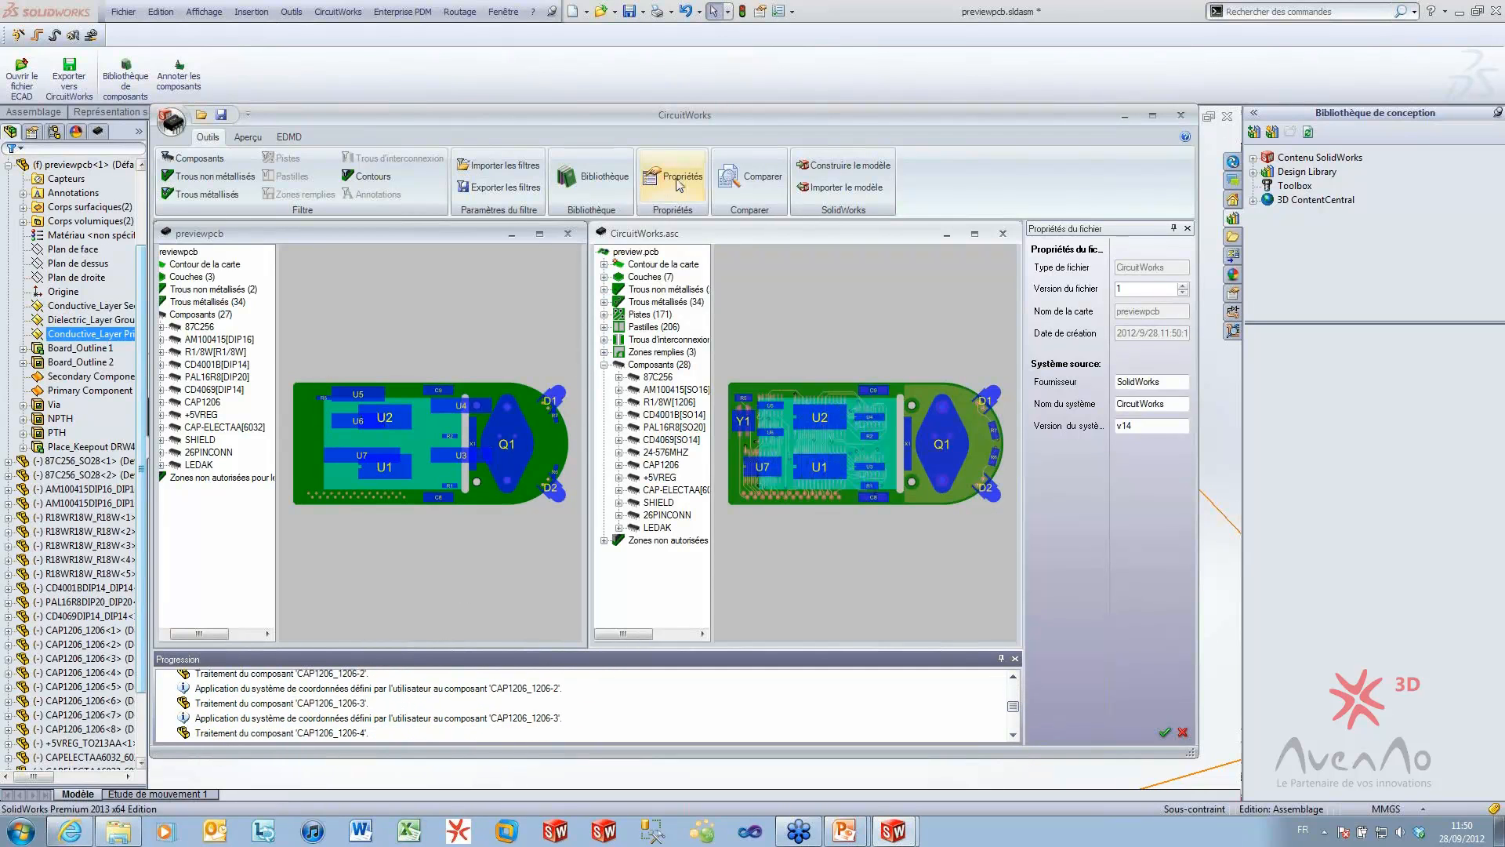
Compare the CircuitWorks.asc board with the exported previewpcb board and enlarge the list of differences
{"action": "left_click", "coordinate": [733, 178]}
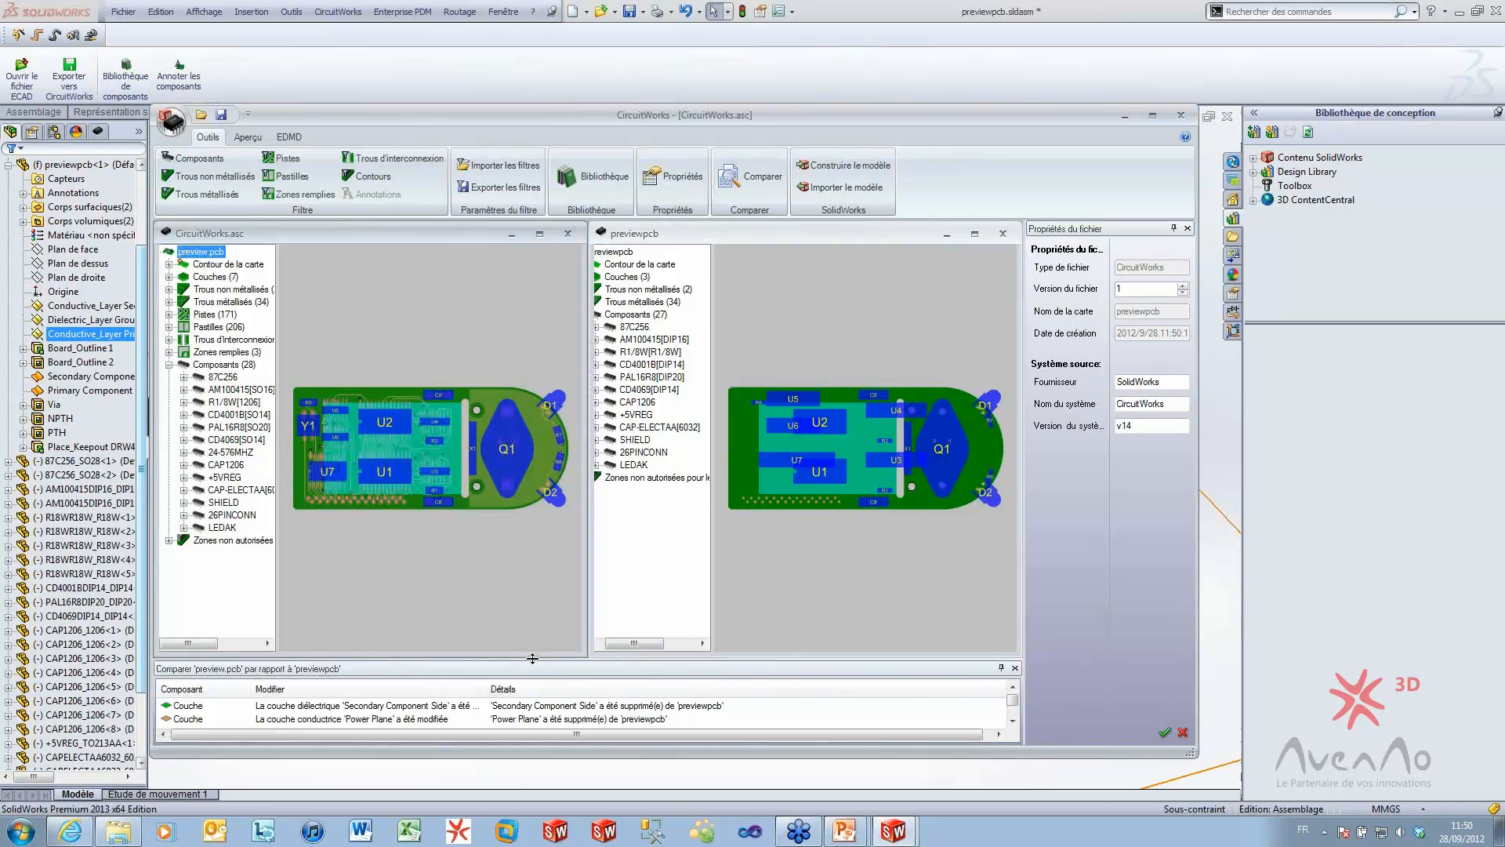
{"action": "left_click_drag", "start_coordinate": [533, 659], "coordinate": [551, 271]}
{"action": "left_click", "coordinate": [531, 446]}
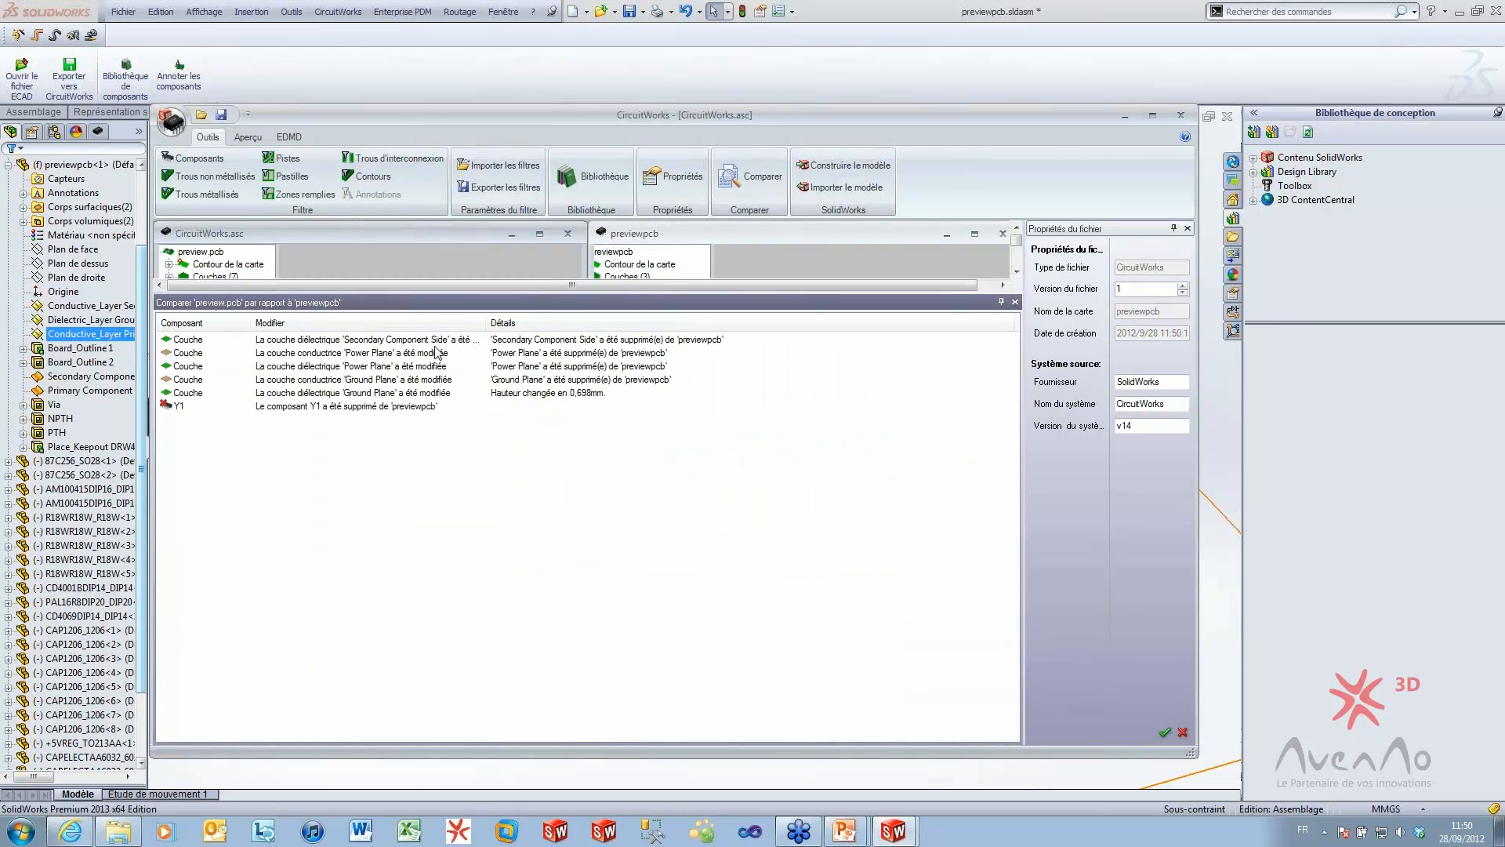
Examine the comparison entries for the board layers and component Y1, including their modification and detail descriptions
{"action": "left_click", "coordinate": [426, 342]}
{"action": "left_click", "coordinate": [419, 357]}
{"action": "left_click", "coordinate": [341, 407]}
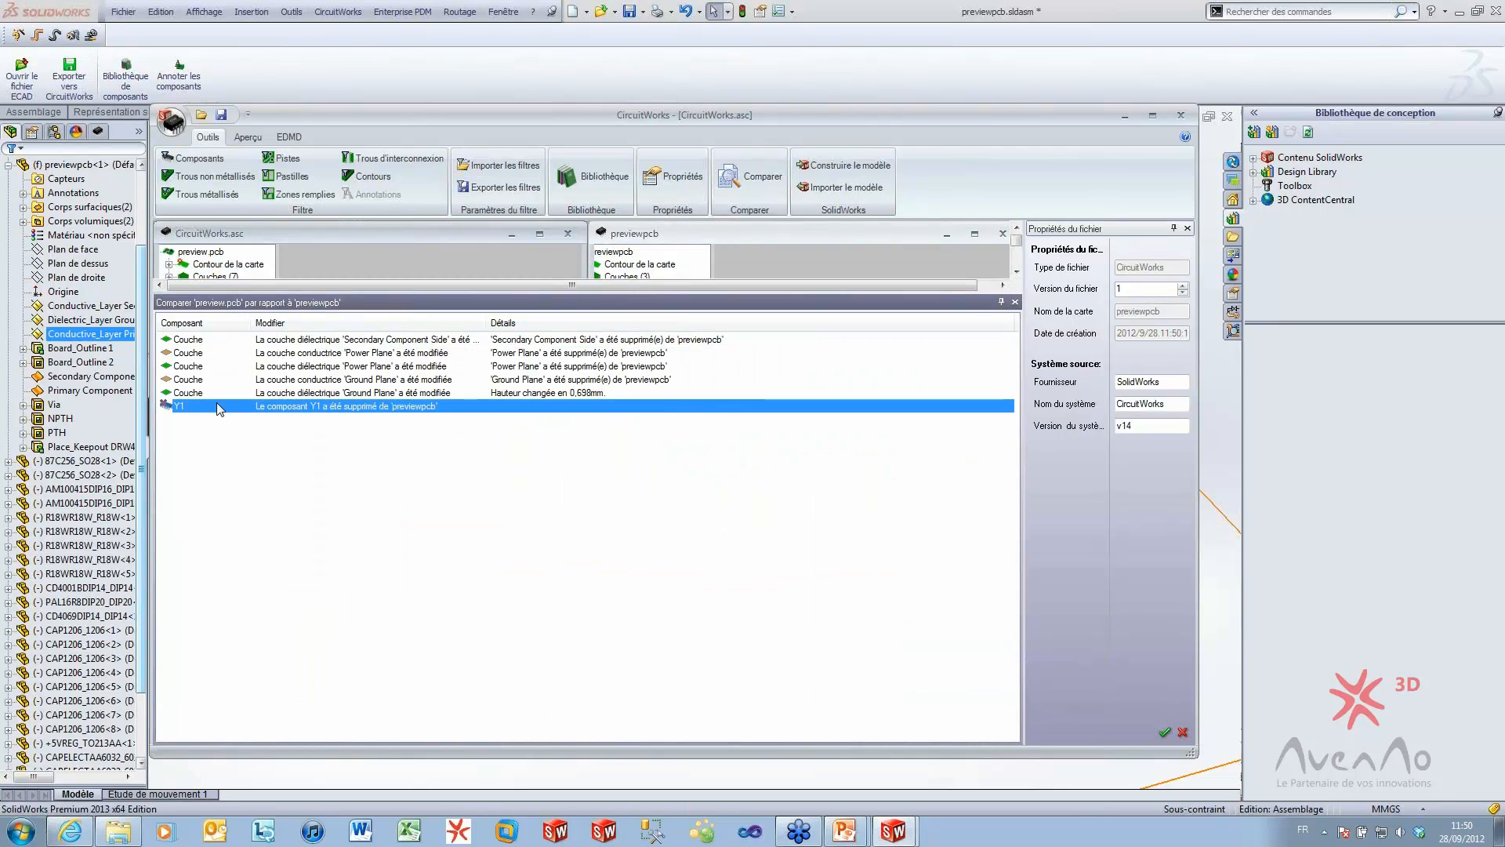
{"action": "left_click", "coordinate": [190, 392]}
{"action": "left_click", "coordinate": [188, 379]}
{"action": "left_click", "coordinate": [190, 366]}
{"action": "left_click", "coordinate": [192, 353]}
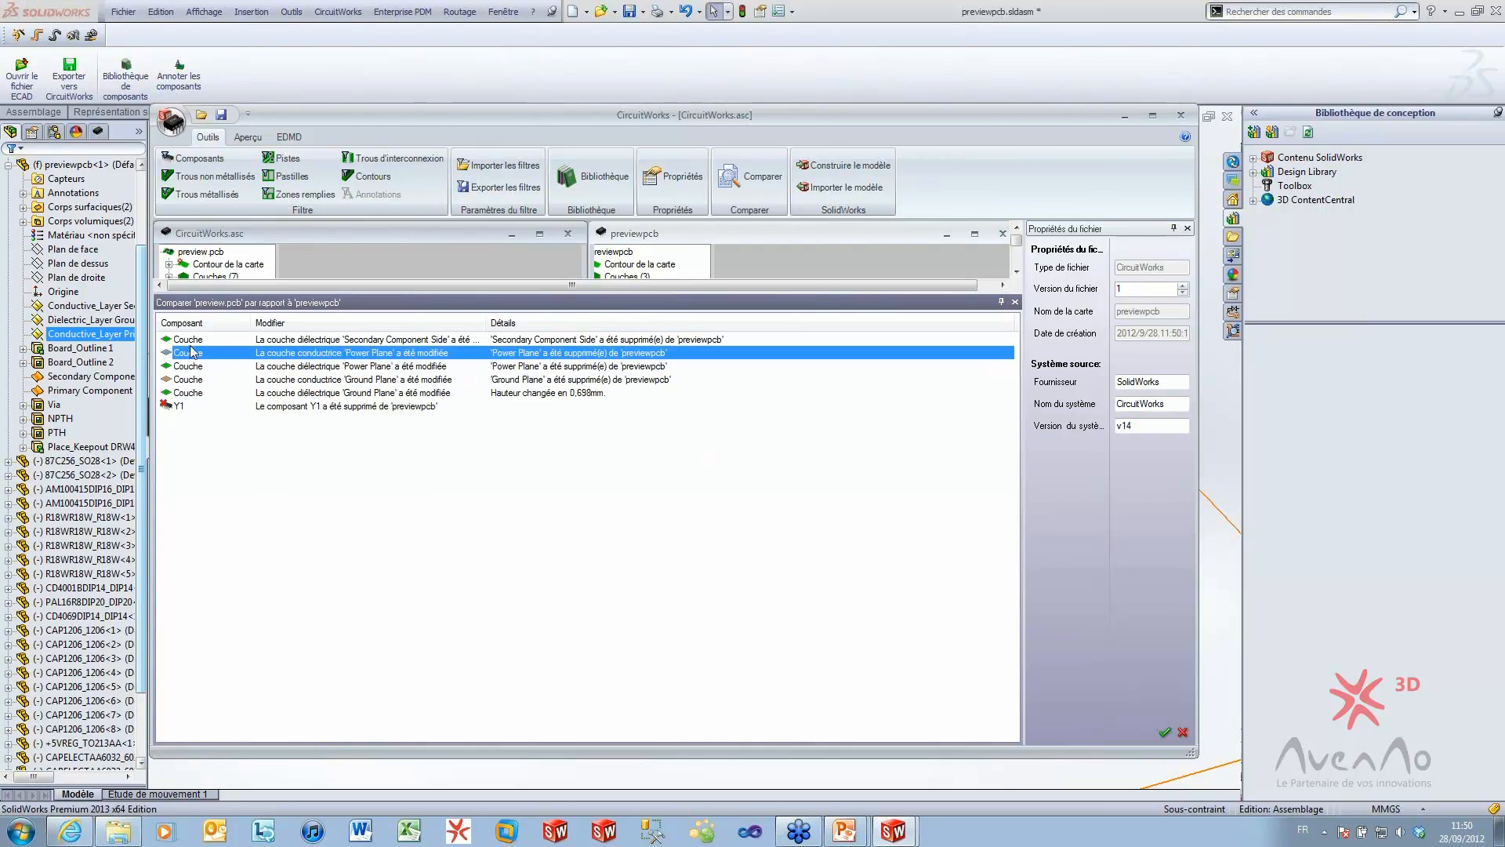
{"action": "left_click", "coordinate": [189, 341]}
{"action": "left_click", "coordinate": [560, 367]}
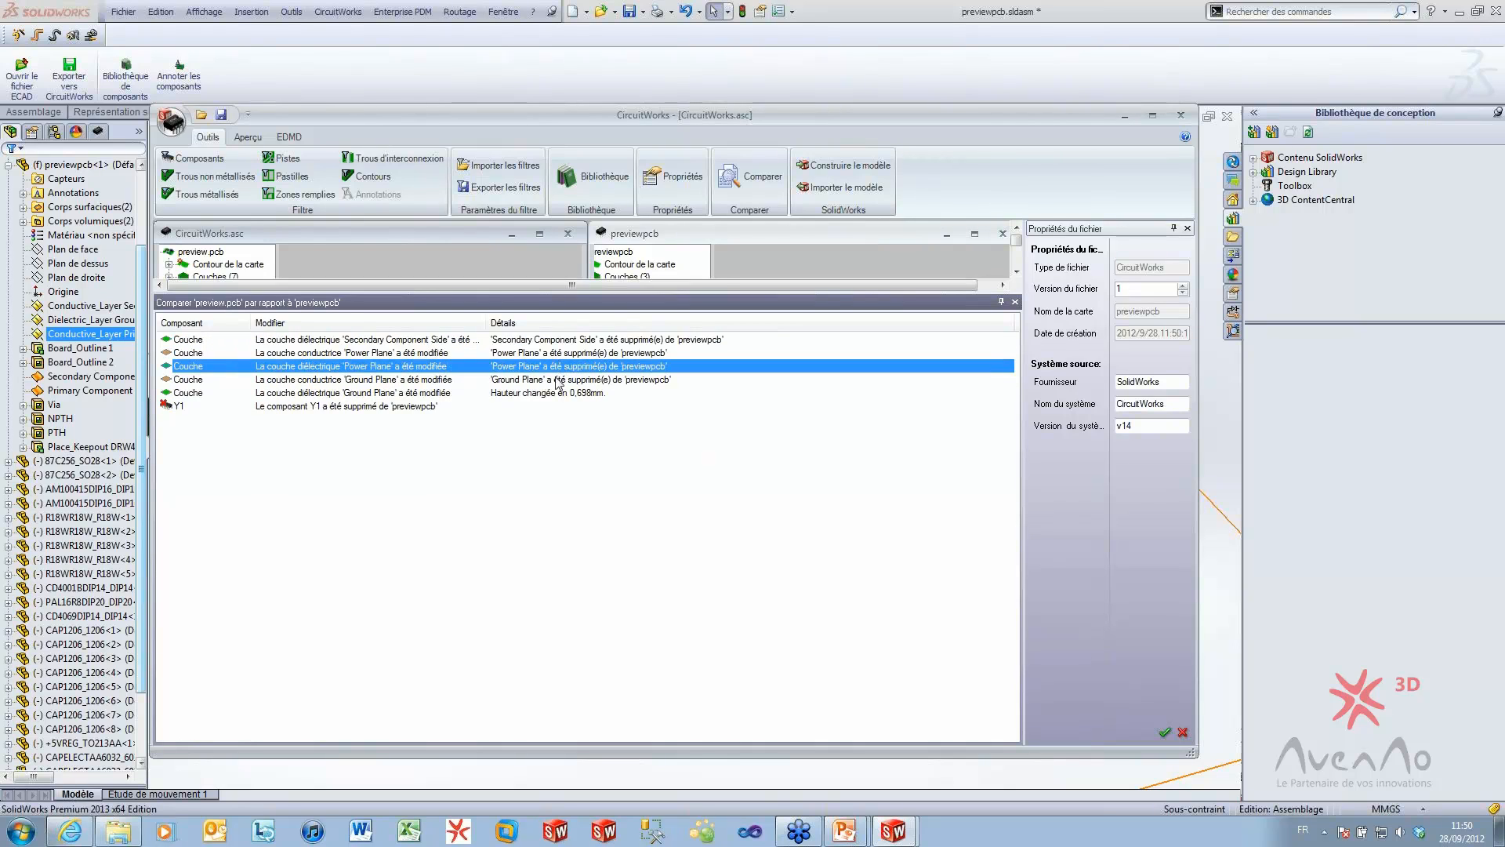
{"action": "left_click", "coordinate": [551, 393]}
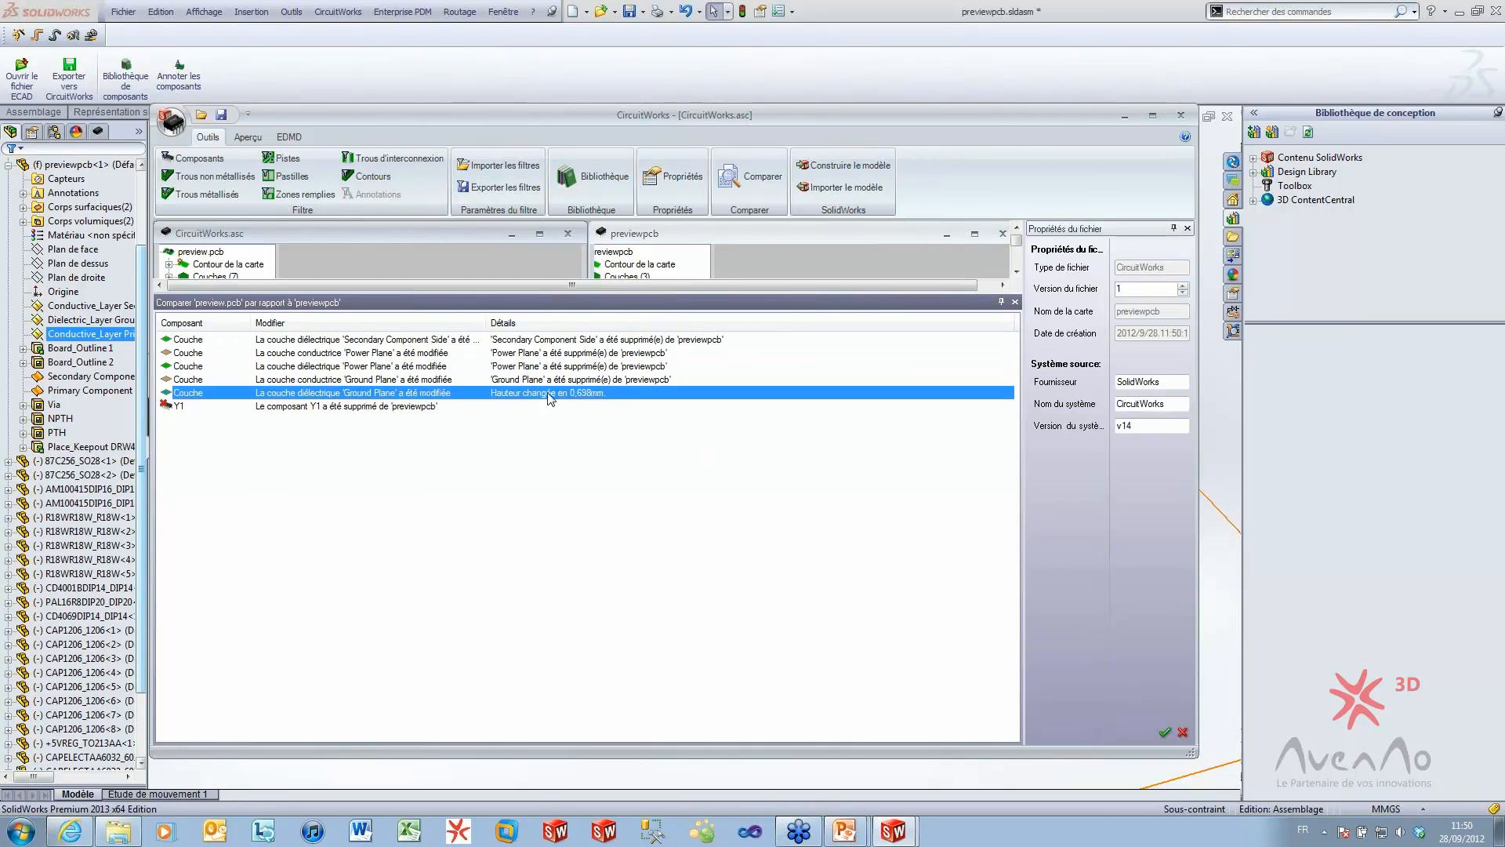
{"action": "left_click", "coordinate": [282, 407]}
{"action": "left_click", "coordinate": [285, 393]}
{"action": "left_click", "coordinate": [287, 380]}
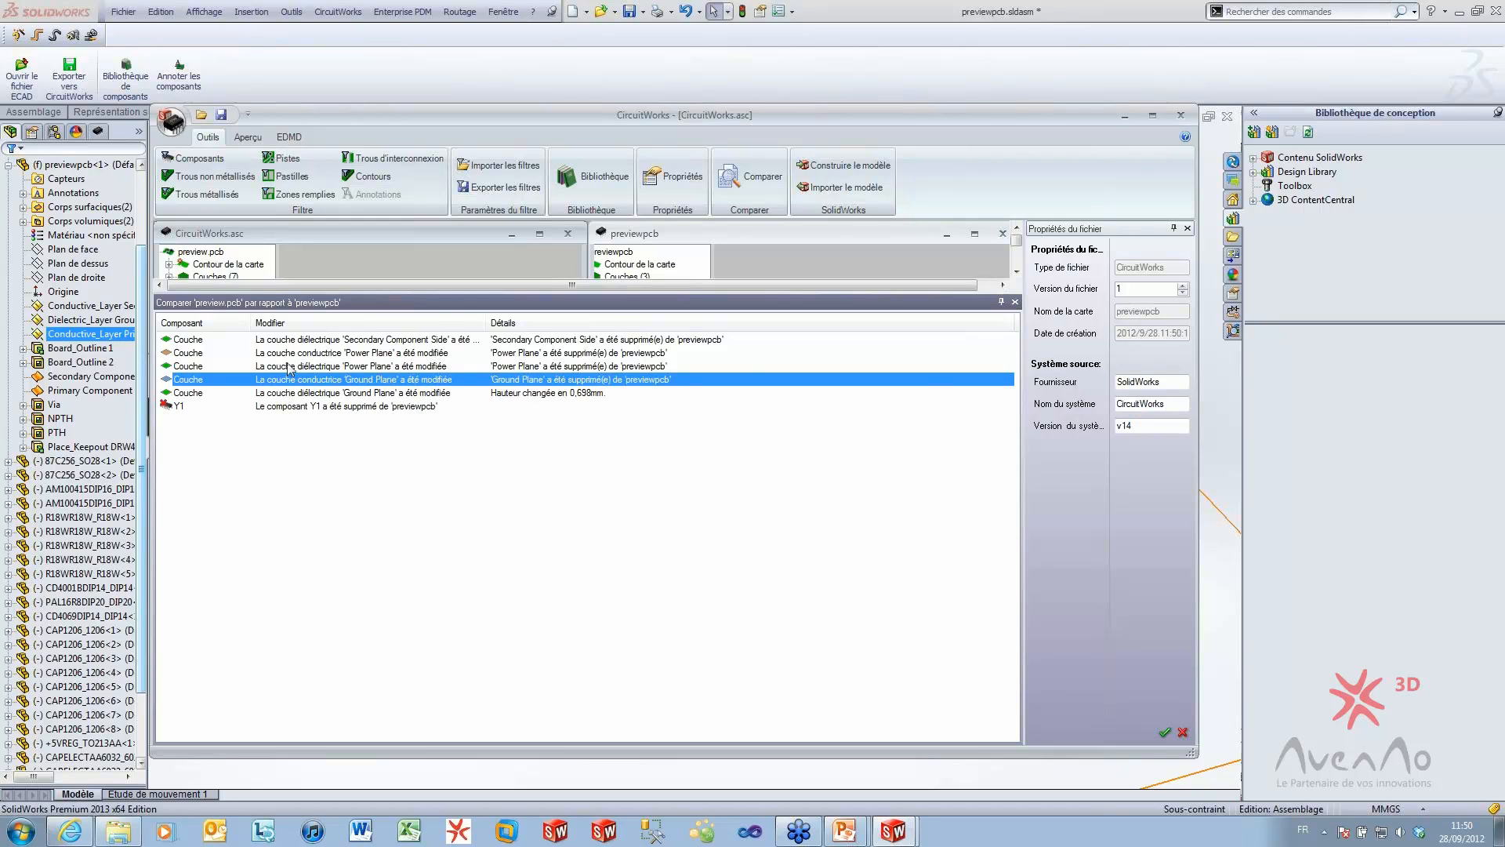
{"action": "left_click", "coordinate": [290, 367]}
{"action": "left_click", "coordinate": [294, 353]}
{"action": "left_click", "coordinate": [297, 339]}
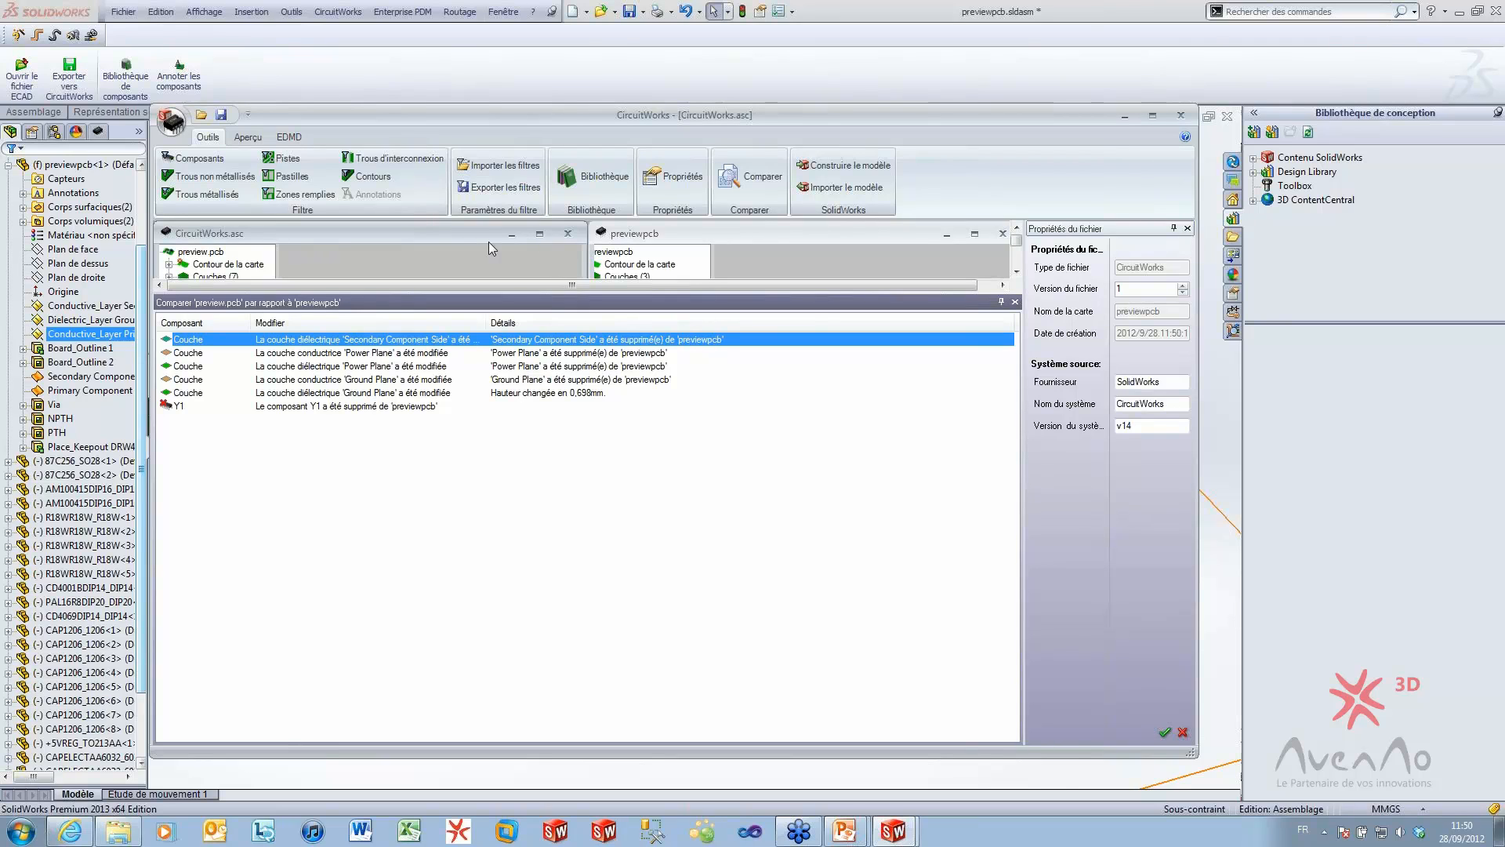
Close the previewpcb and CircuitWorks.asc boards and minimise the CircuitWorks window
{"action": "left_click", "coordinate": [1003, 233]}
{"action": "left_click", "coordinate": [753, 436]}
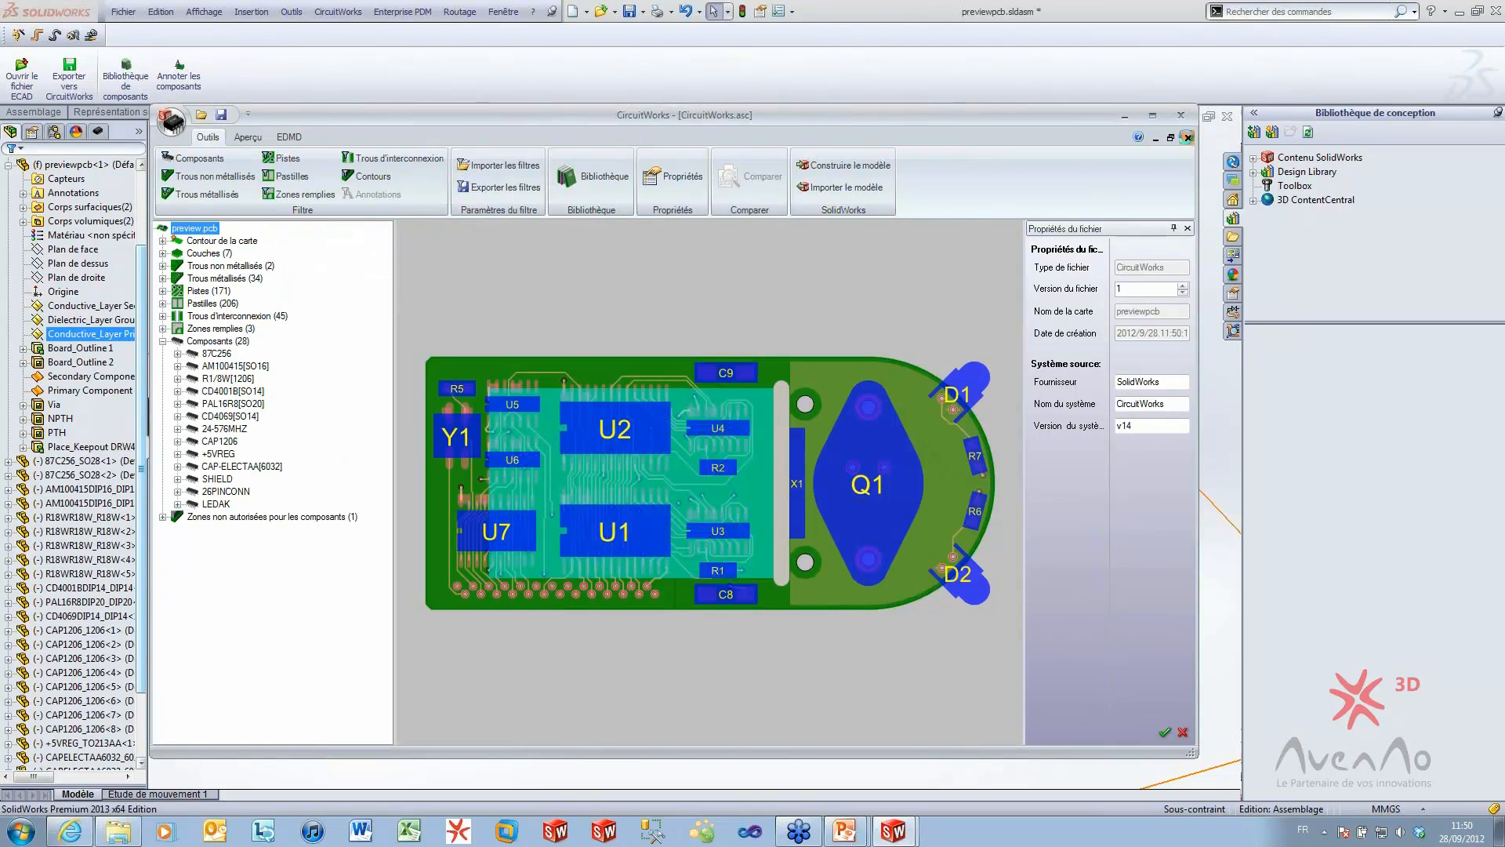
{"action": "left_click", "coordinate": [1188, 138]}
{"action": "left_click", "coordinate": [757, 438]}
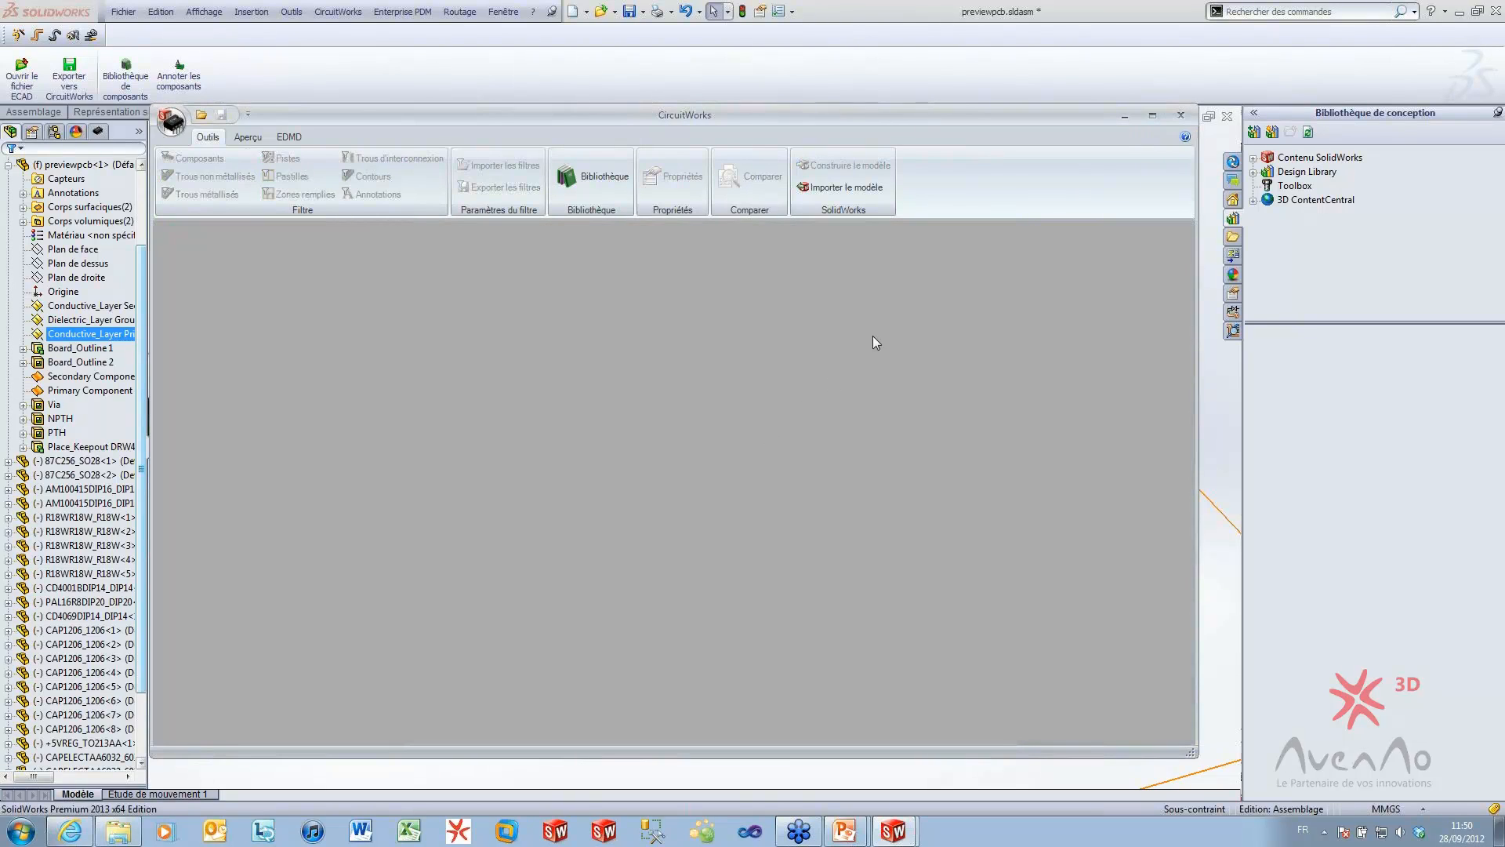
{"action": "left_click", "coordinate": [1126, 118]}
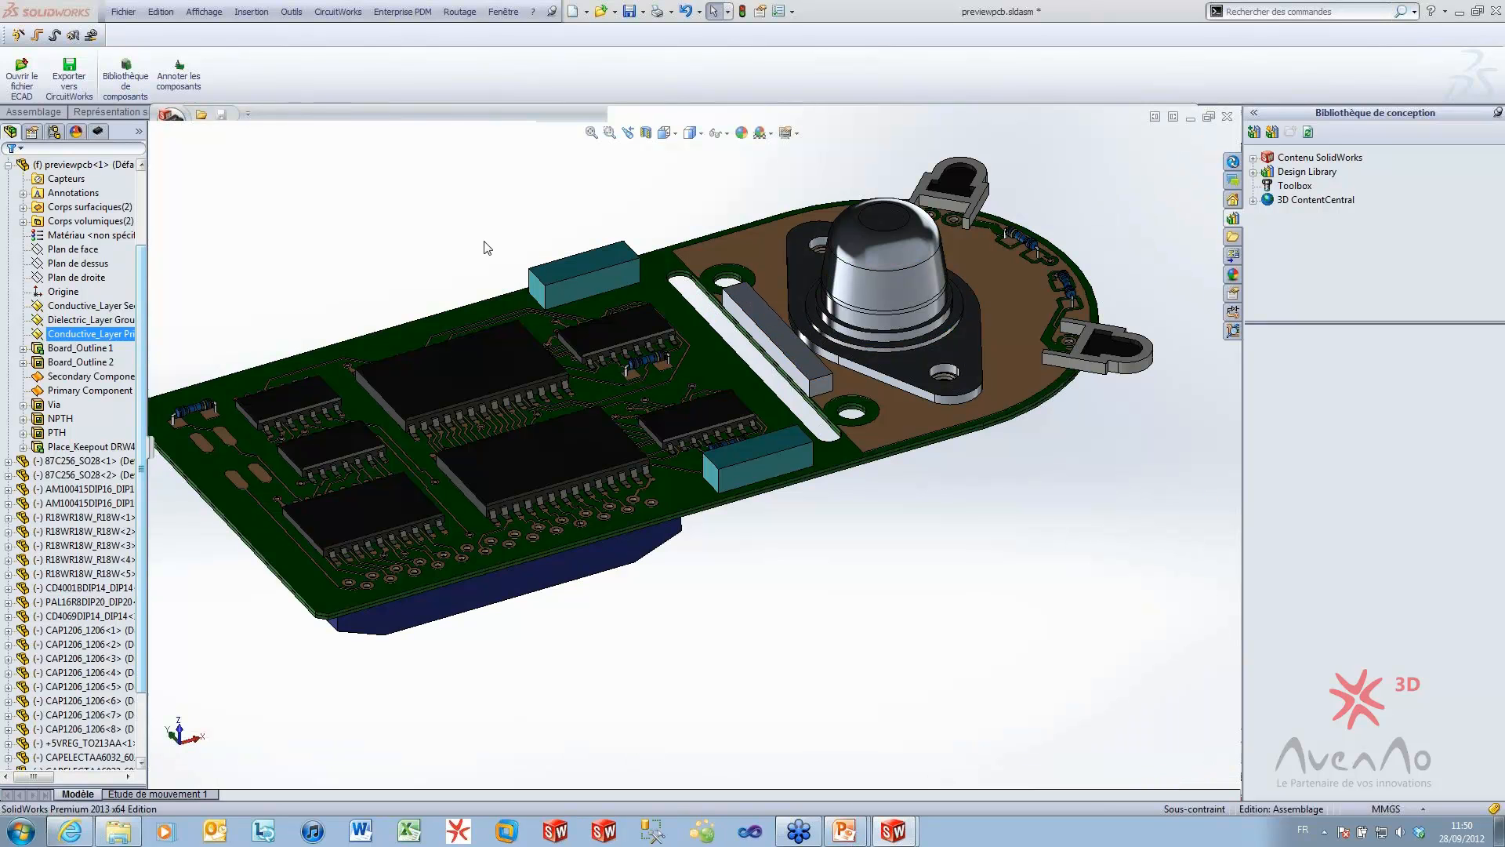
Inspect the board without its oscillator and close the previewpcb assembly without saving it
{"action": "scroll", "coordinate": [705, 412], "scroll_direction": "up", "scroll_amount": 2}
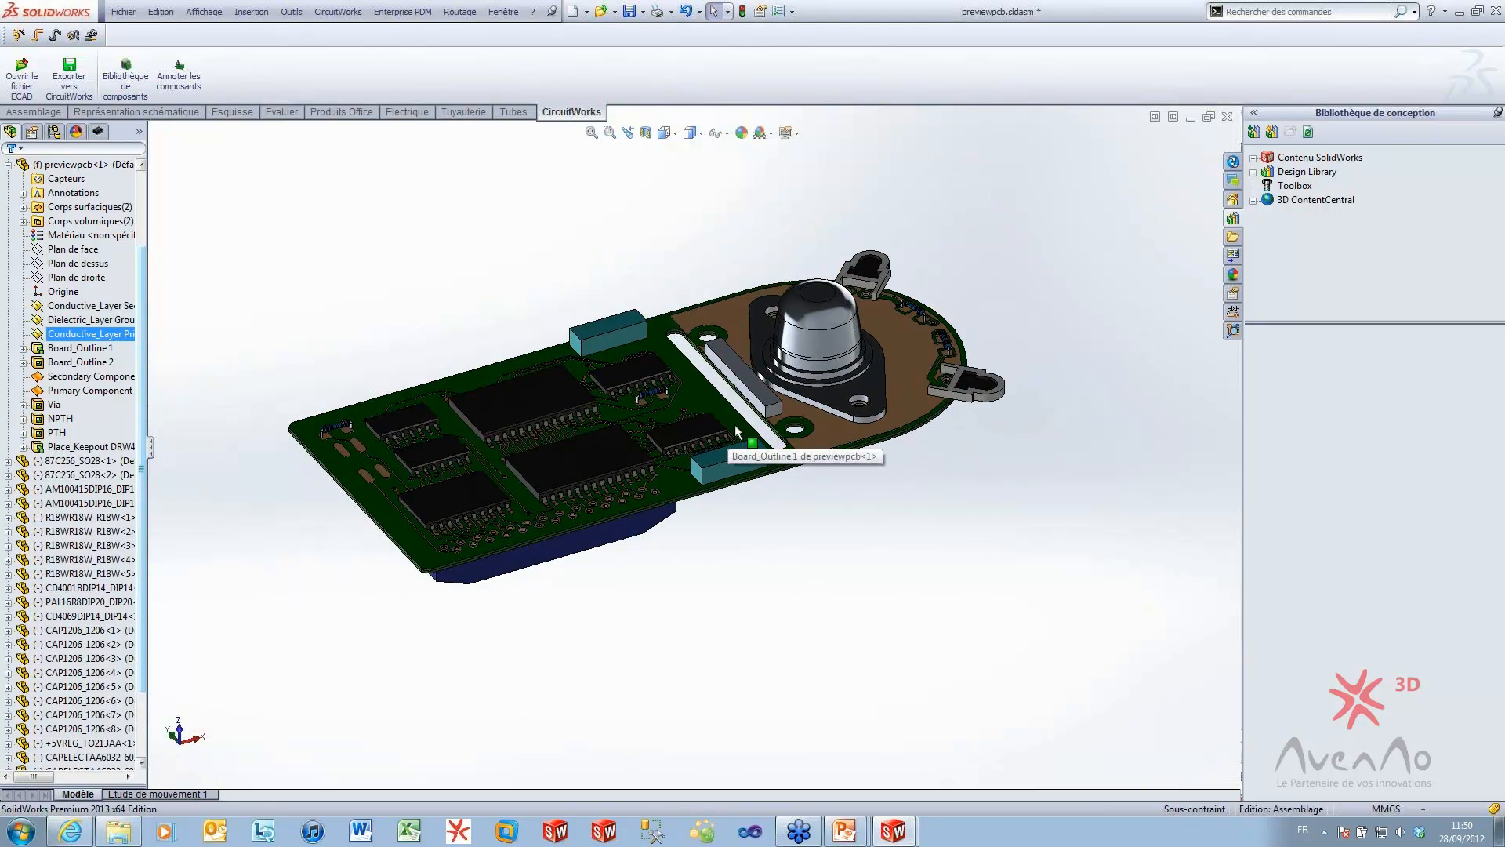
{"action": "middle_click_drag", "start_coordinate": [737, 431], "coordinate": [535, 467]}
{"action": "scroll", "coordinate": [502, 464], "scroll_direction": "down", "scroll_amount": 2}
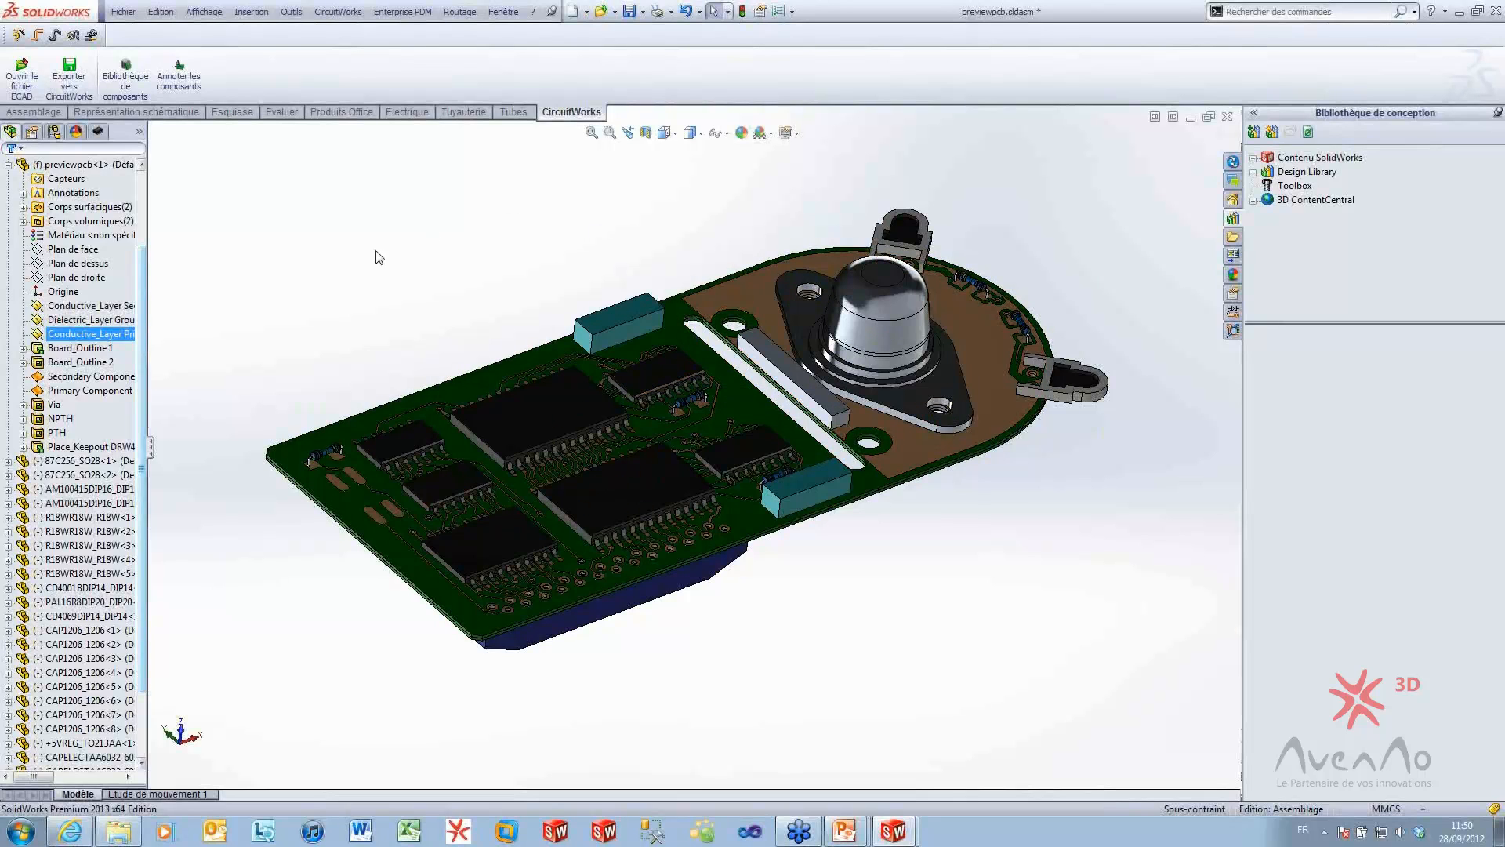
{"action": "left_click", "coordinate": [1227, 116]}
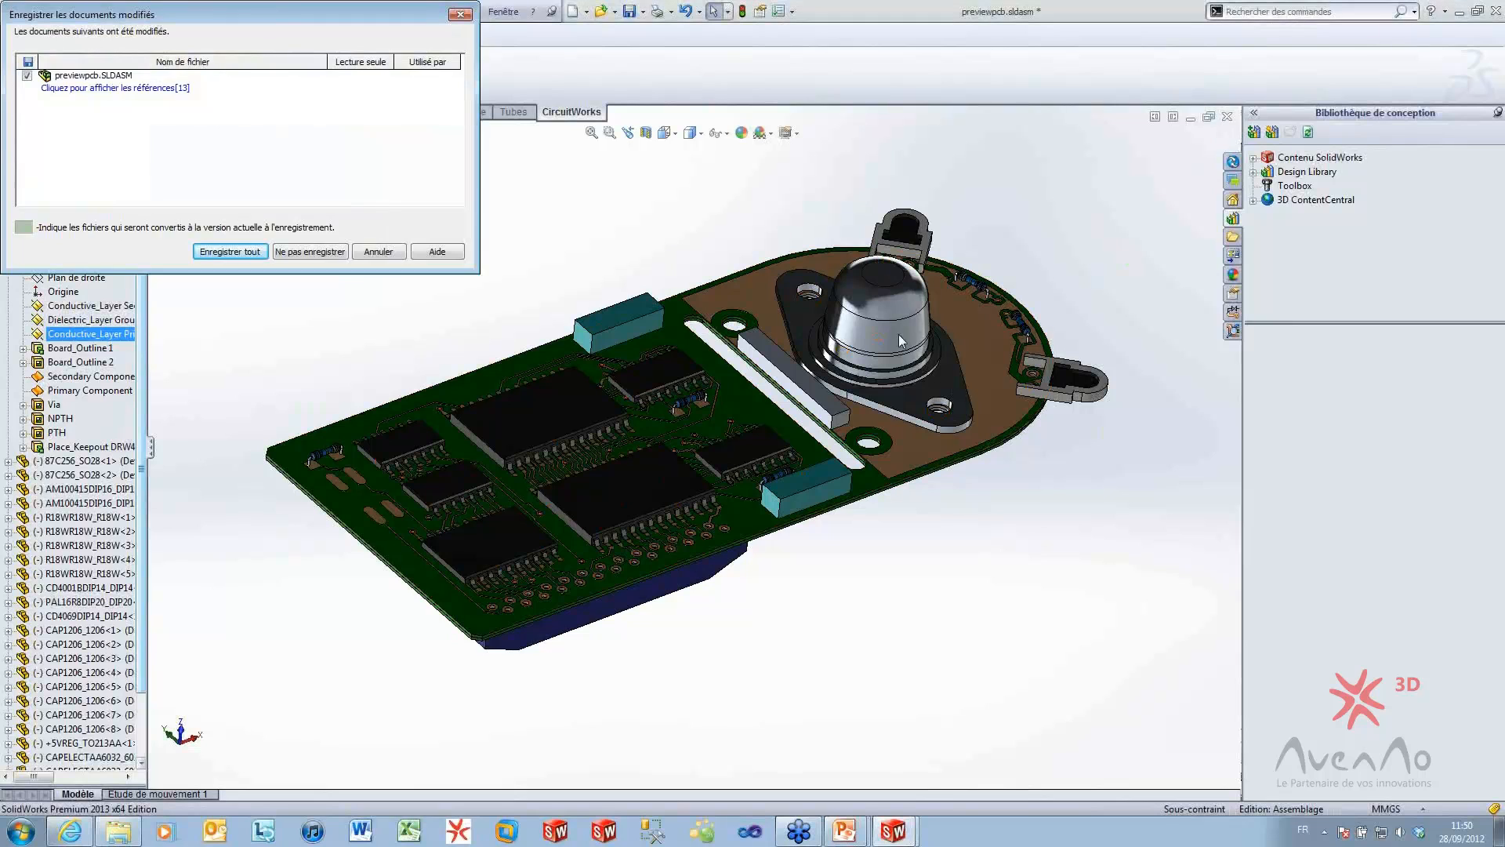
{"action": "left_click", "coordinate": [308, 251]}
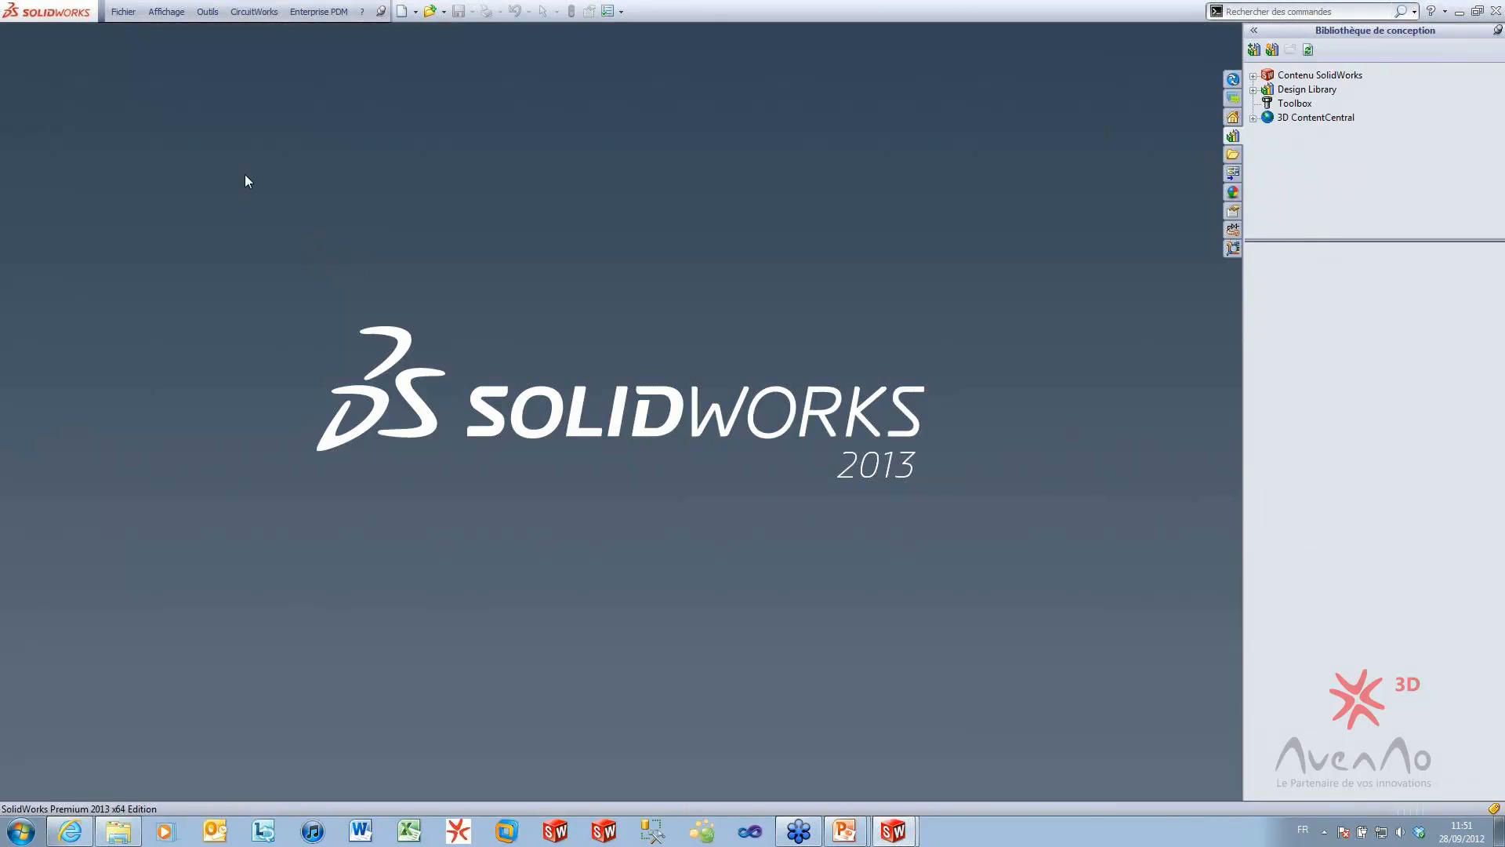
Open the PCB_Base.SLDPRT part and examine its Conductive_Layer and Dielectric_Layer planes
{"action": "left_click", "coordinate": [121, 12]}
{"action": "left_click", "coordinate": [117, 58]}
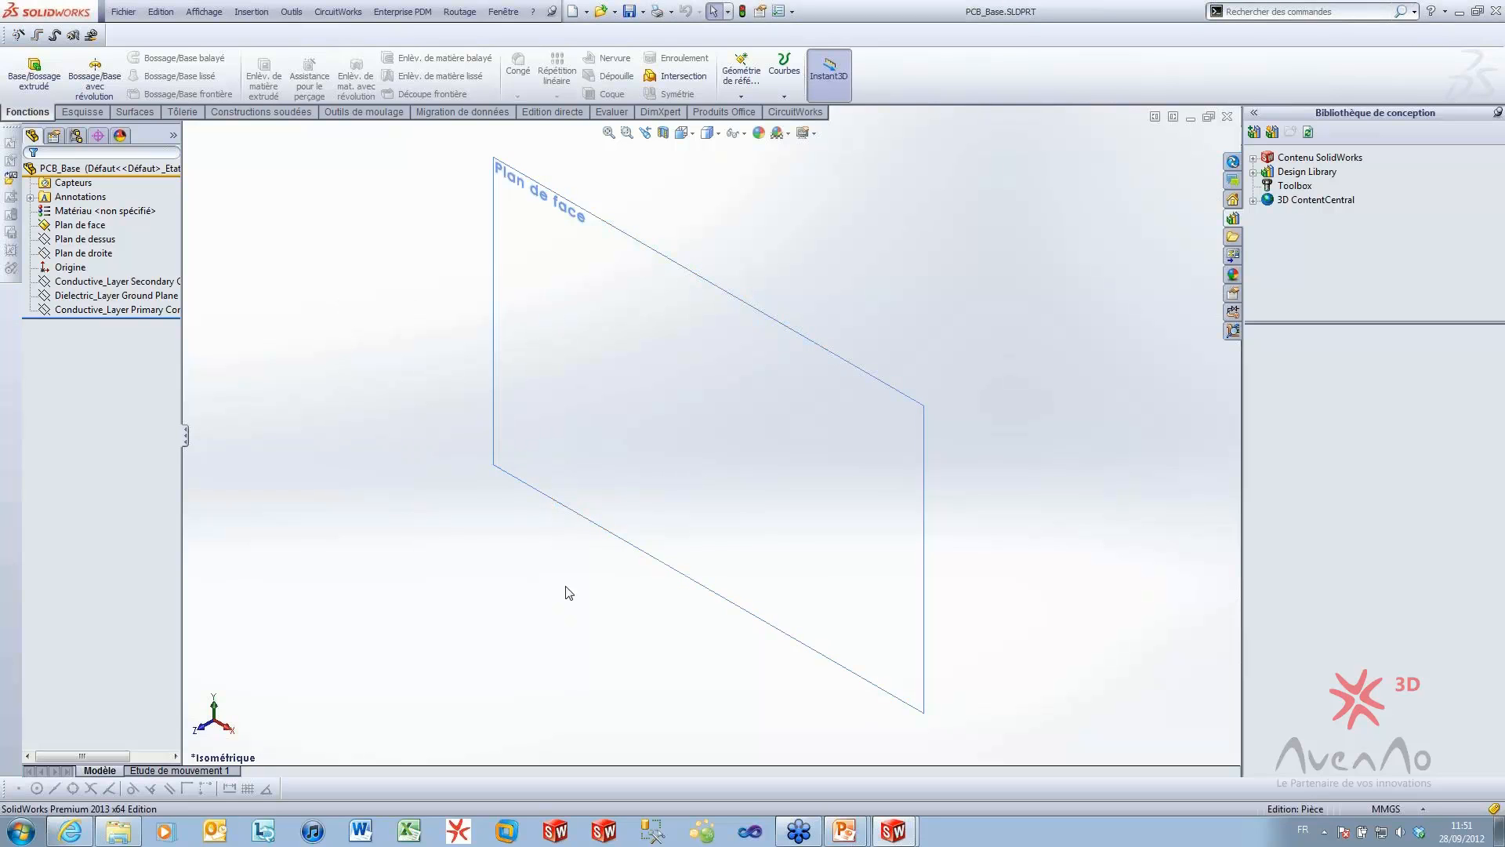
{"action": "left_click", "coordinate": [98, 282]}
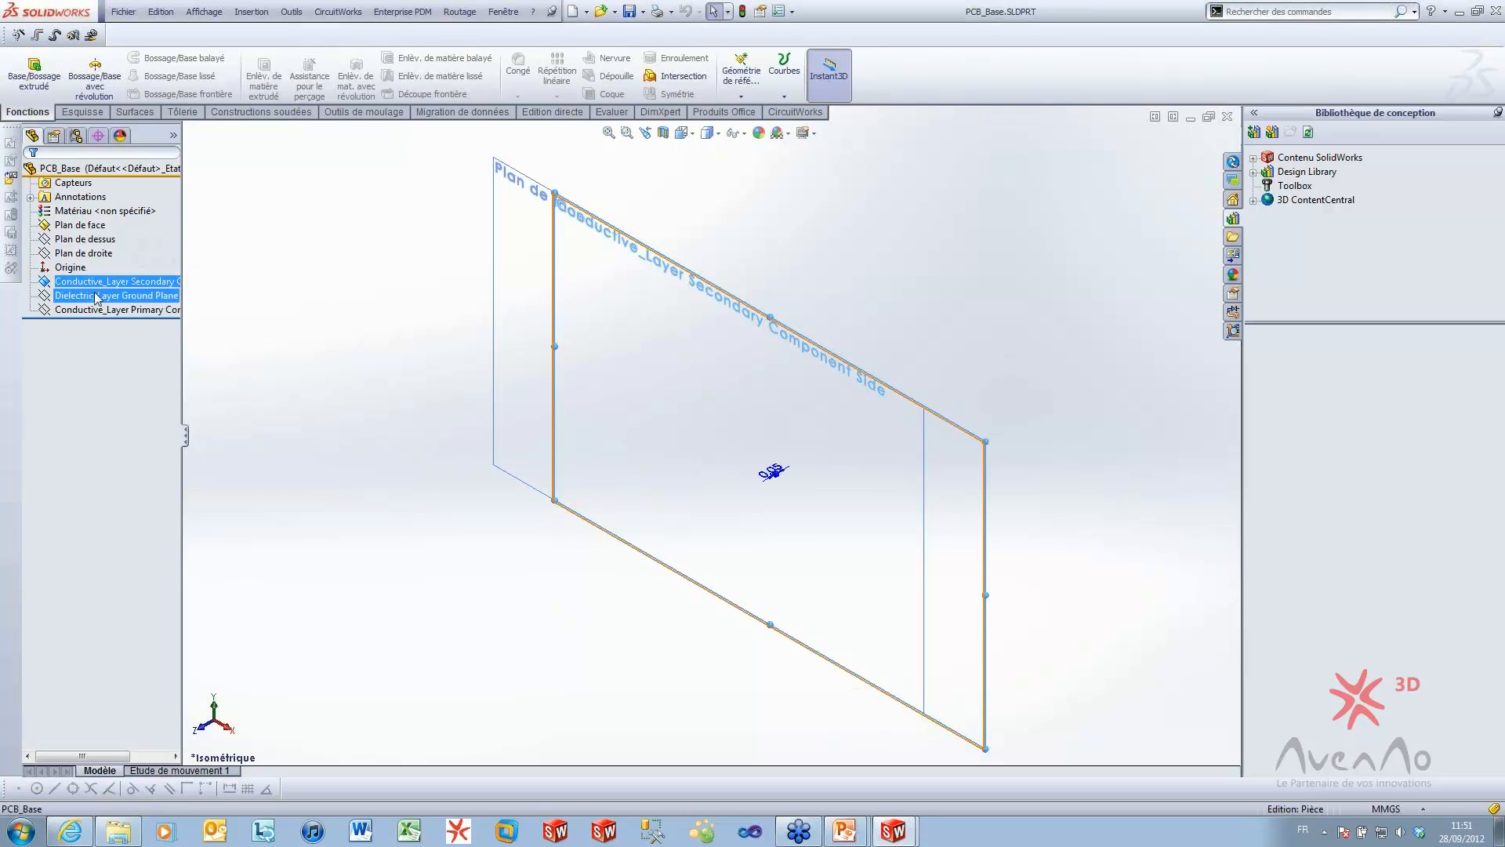
{"action": "left_click", "coordinate": [88, 296]}
{"action": "left_click", "coordinate": [85, 310]}
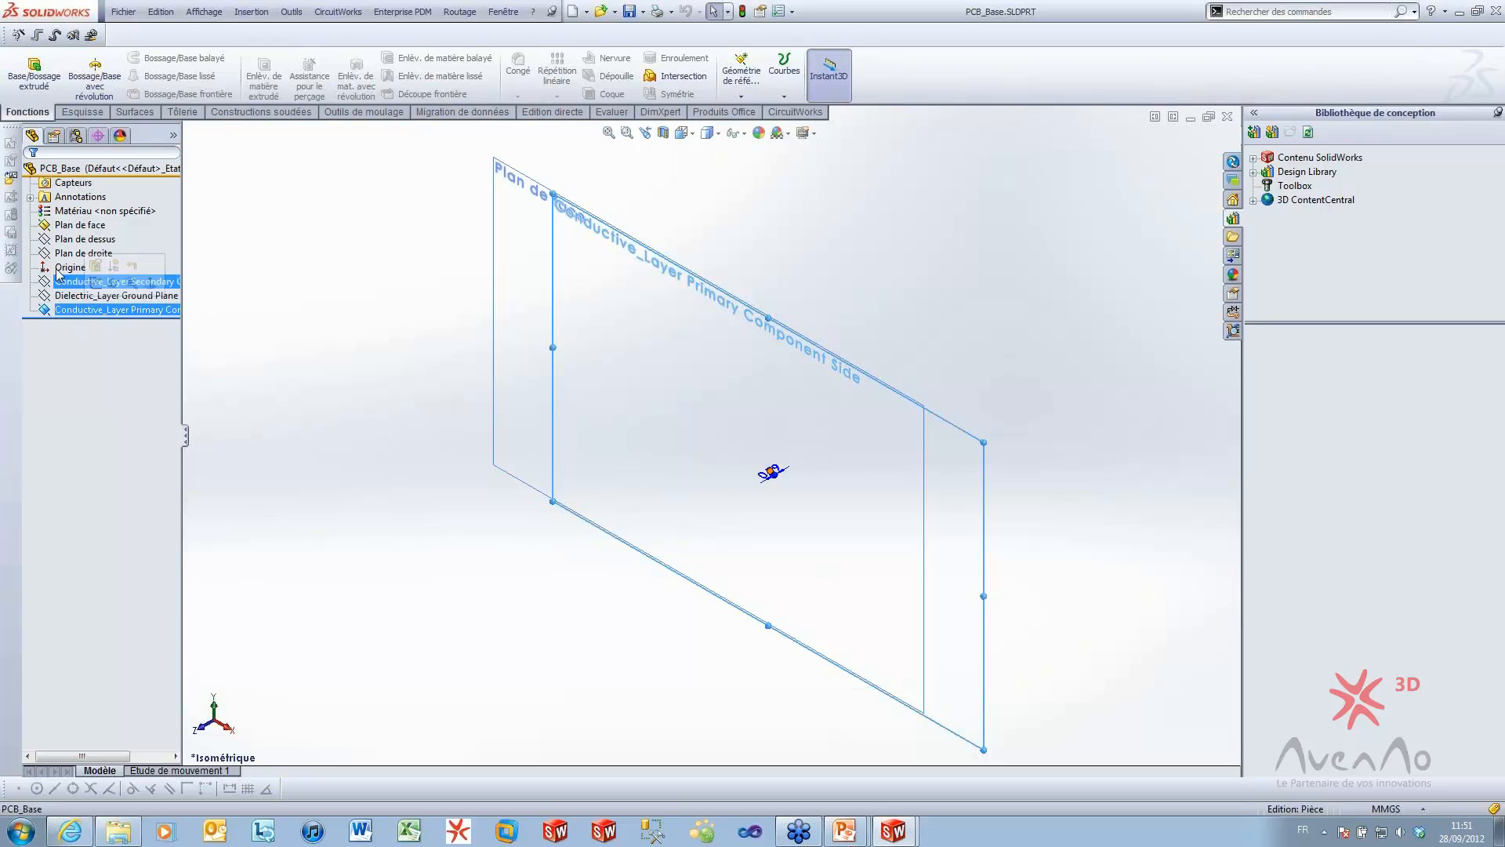
{"action": "left_click", "coordinate": [336, 564]}
{"action": "middle_click_drag", "start_coordinate": [413, 634], "coordinate": [501, 317]}
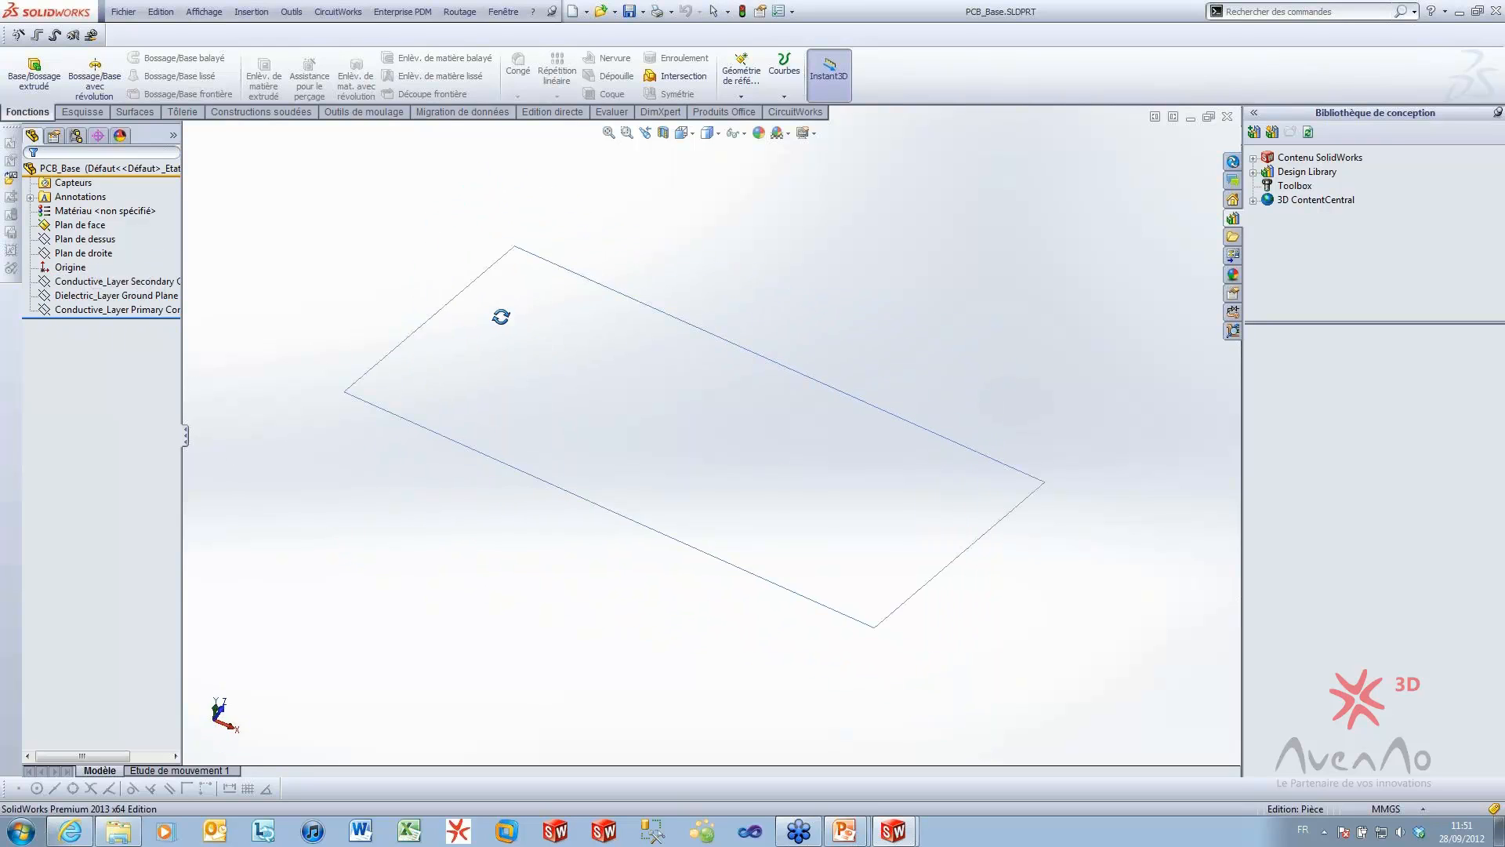
{"action": "left_click", "coordinate": [88, 296]}
{"action": "left_click", "coordinate": [85, 310], "text": "ctrl"}
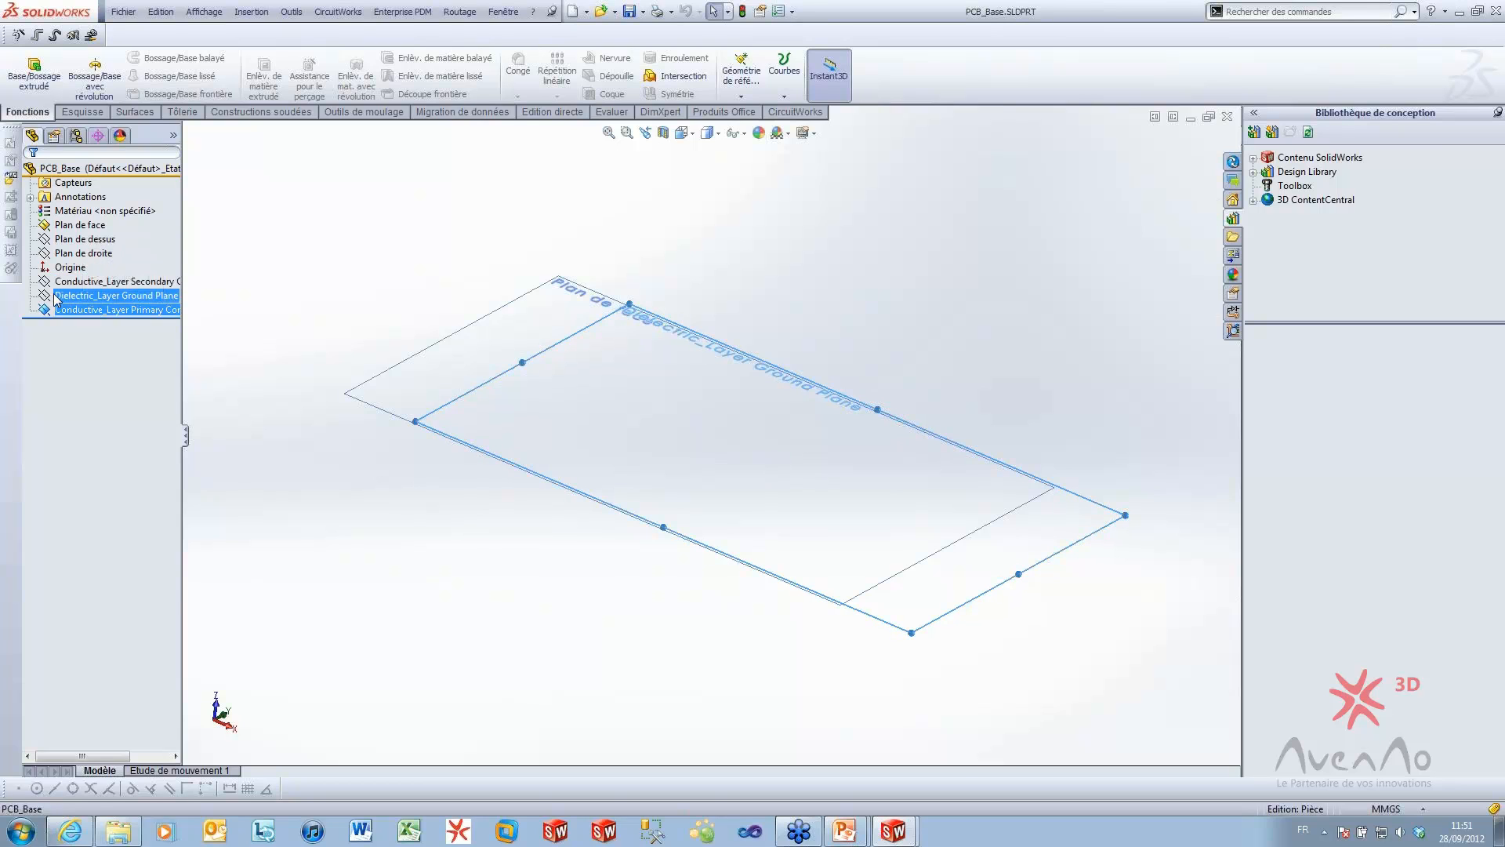
{"action": "left_click", "coordinate": [274, 300]}
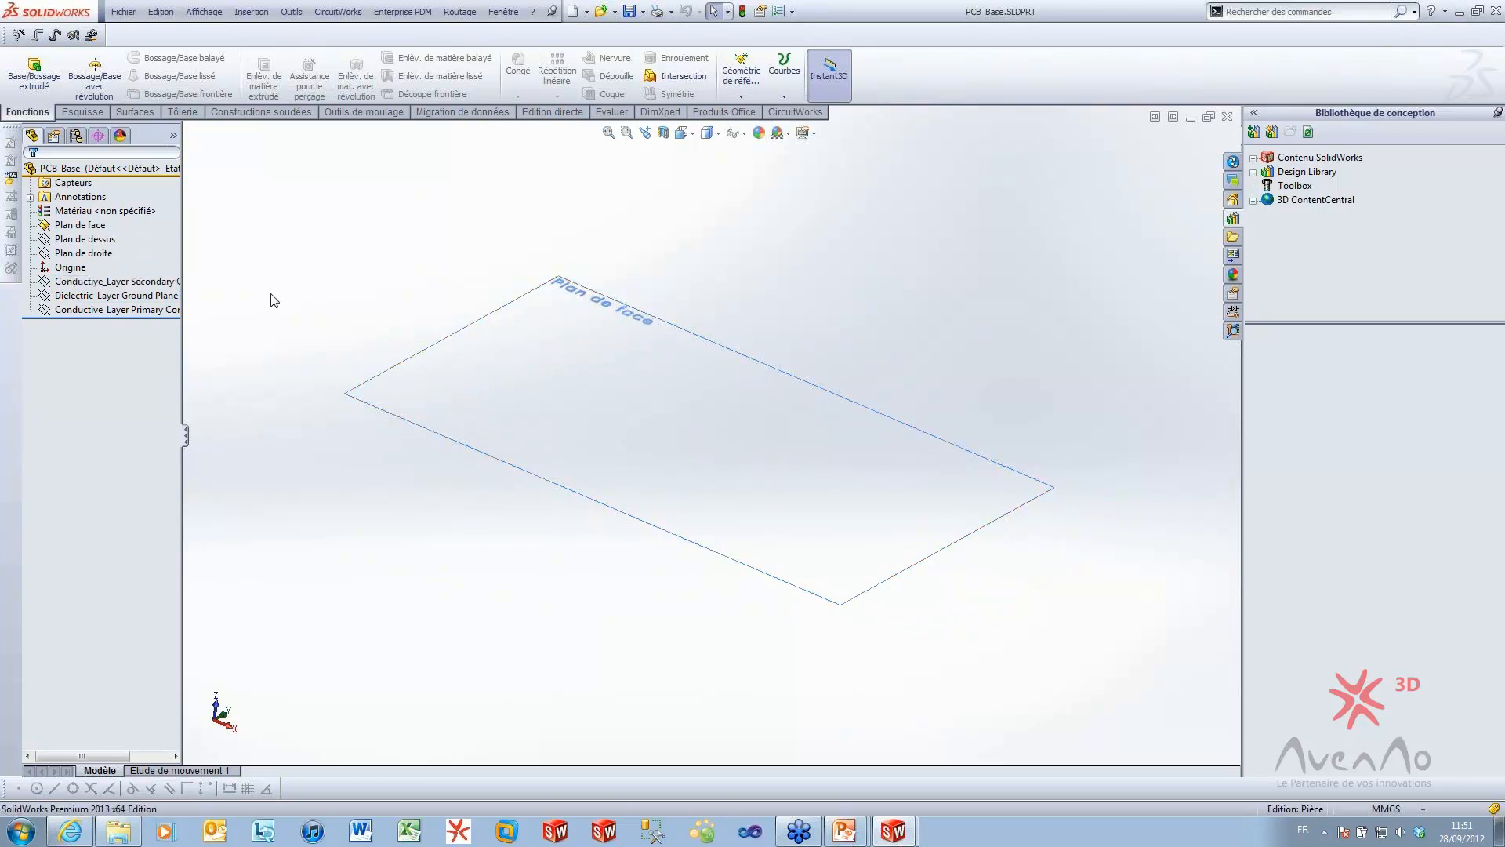
Insert the BlkPCB block from the CircuitWorks design library in a sketch on Plan de face and attach its arc centre to the origin
{"action": "left_click", "coordinate": [86, 225]}
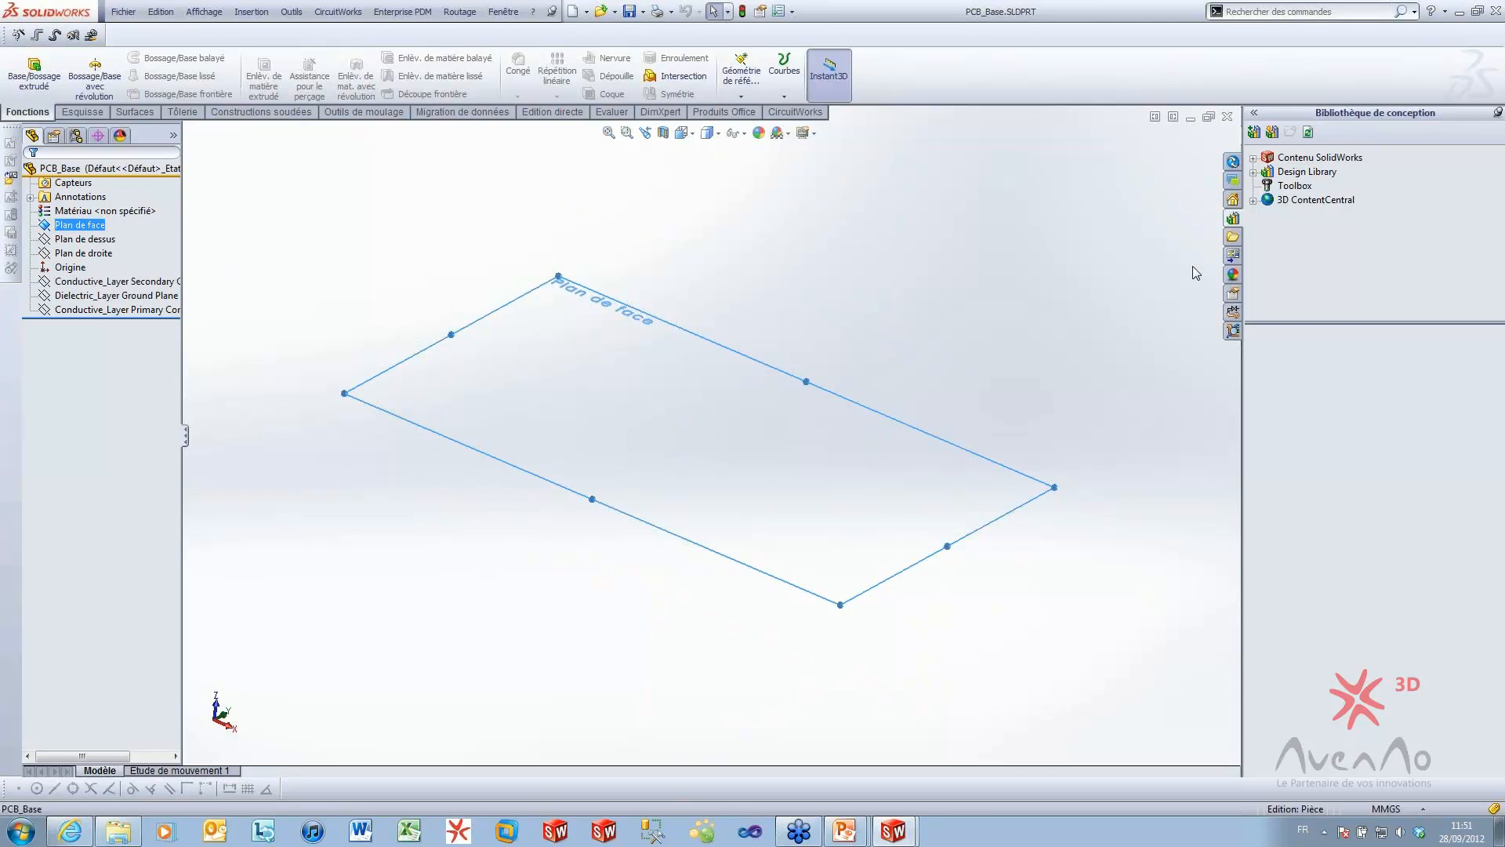
{"action": "left_click", "coordinate": [1254, 172]}
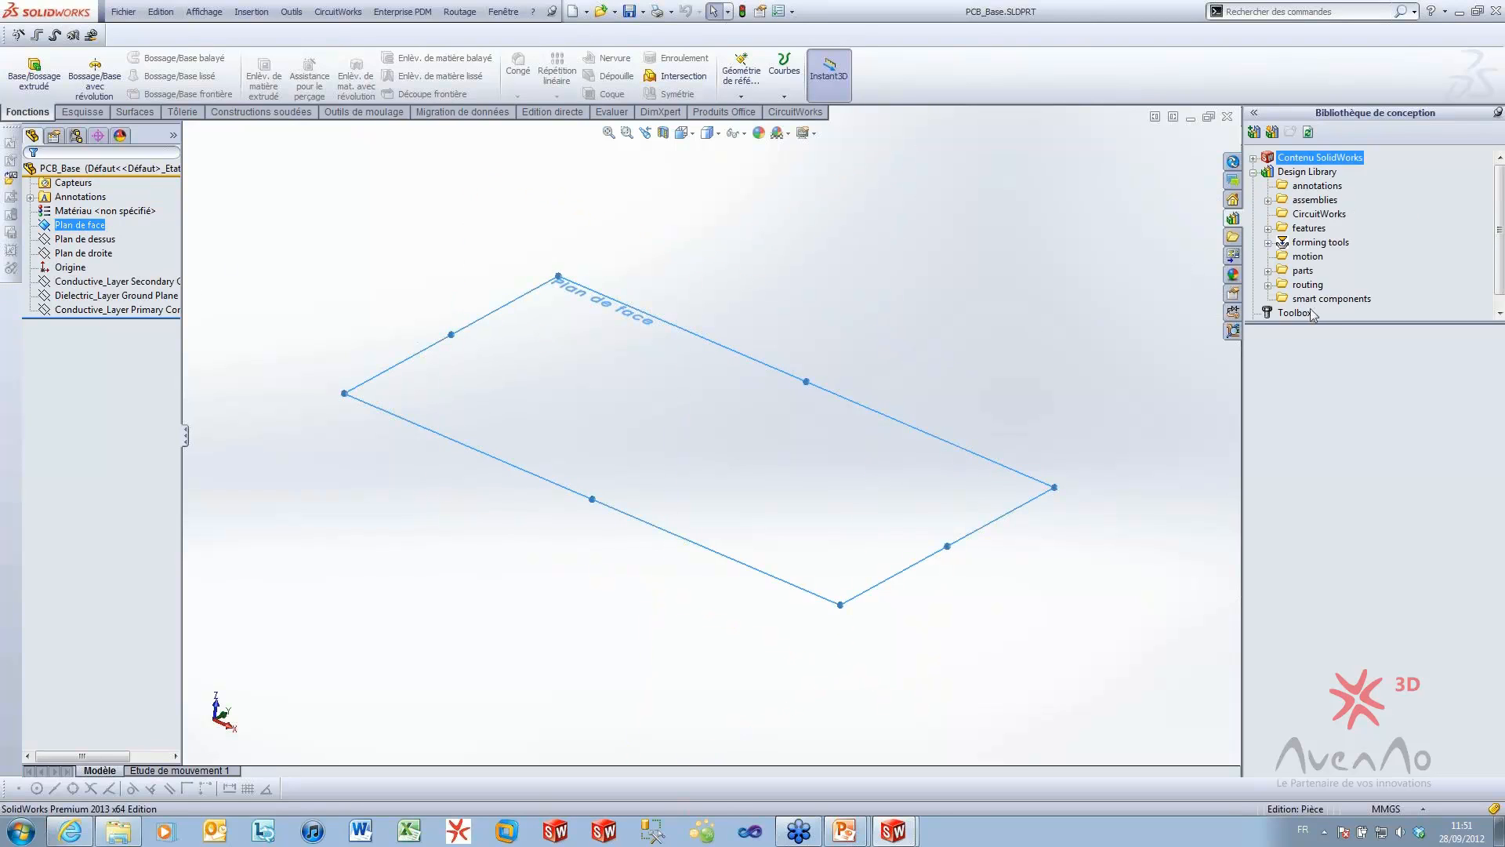
{"action": "left_click", "coordinate": [1319, 214]}
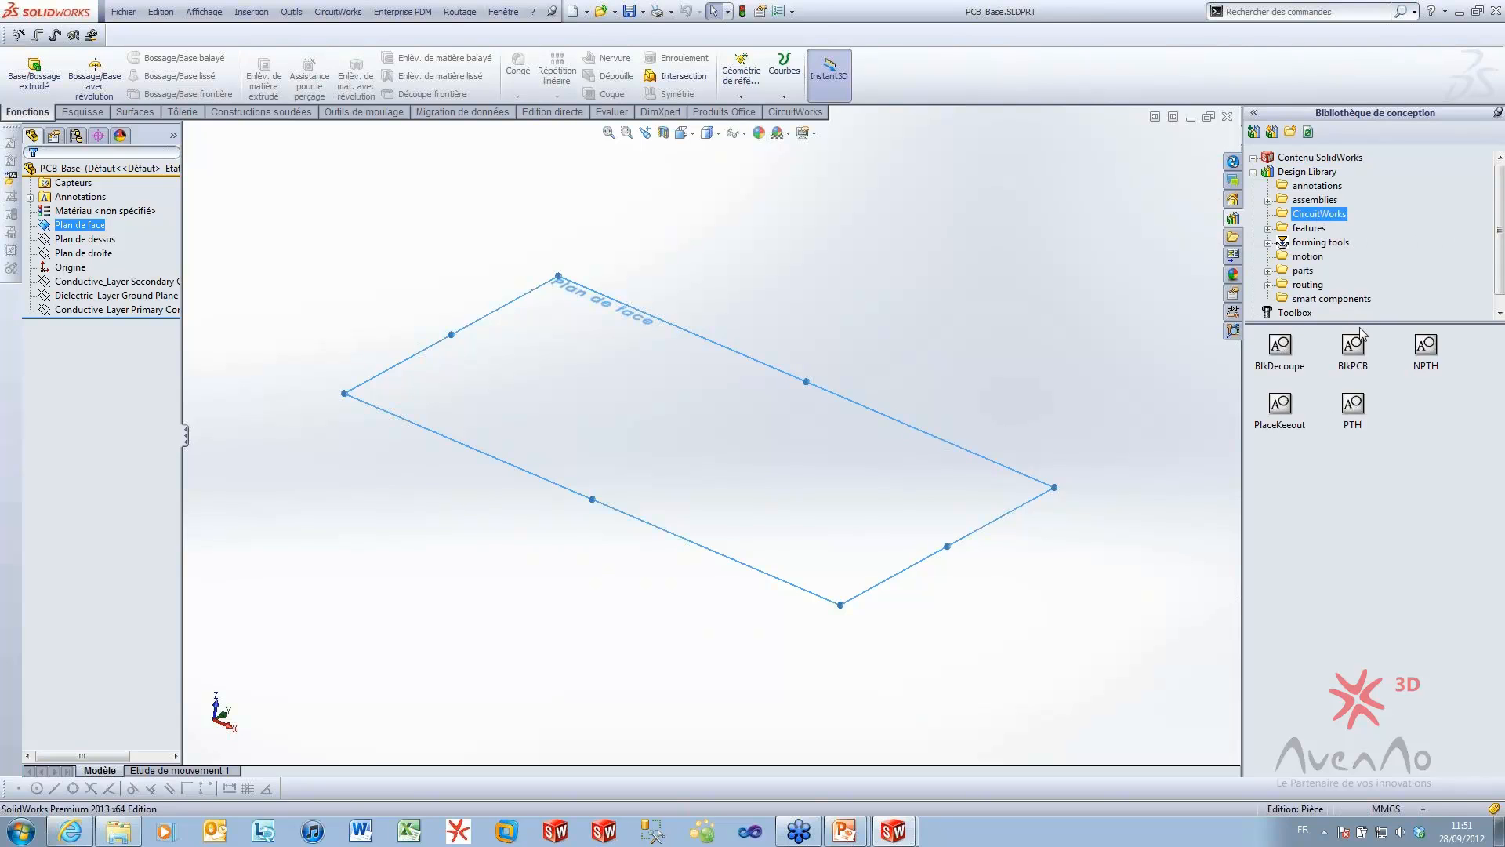
{"action": "mouse_move", "coordinate": [1360, 333]}
{"action": "left_mouse_down"}
{"action": "mouse_move", "coordinate": [1347, 351]}
{"action": "mouse_move", "coordinate": [676, 360]}
{"action": "left_mouse_up"}
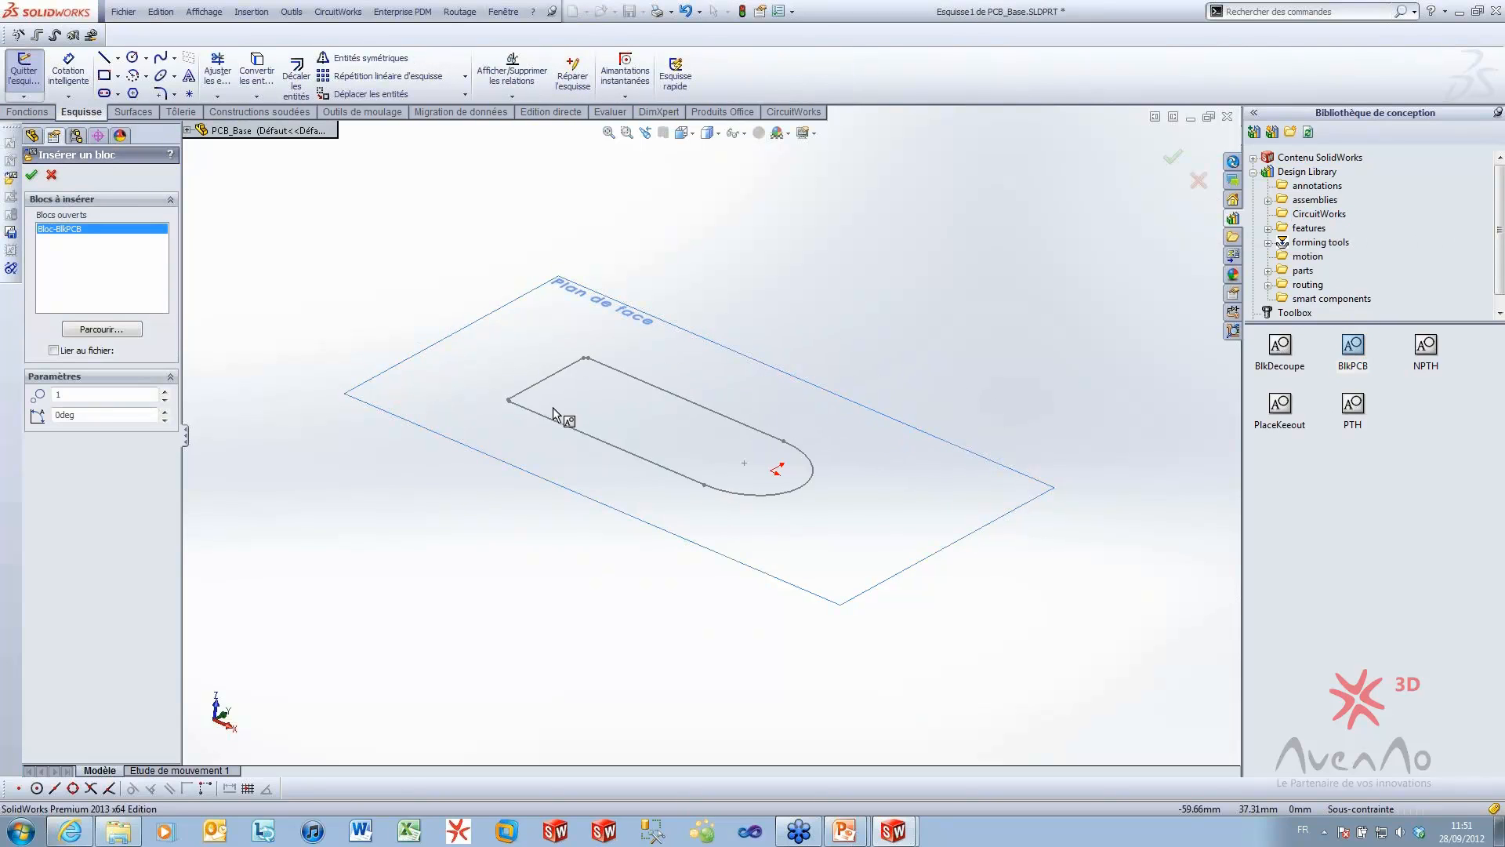
{"action": "left_click", "coordinate": [538, 414]}
{"action": "key", "text": "Escape"}
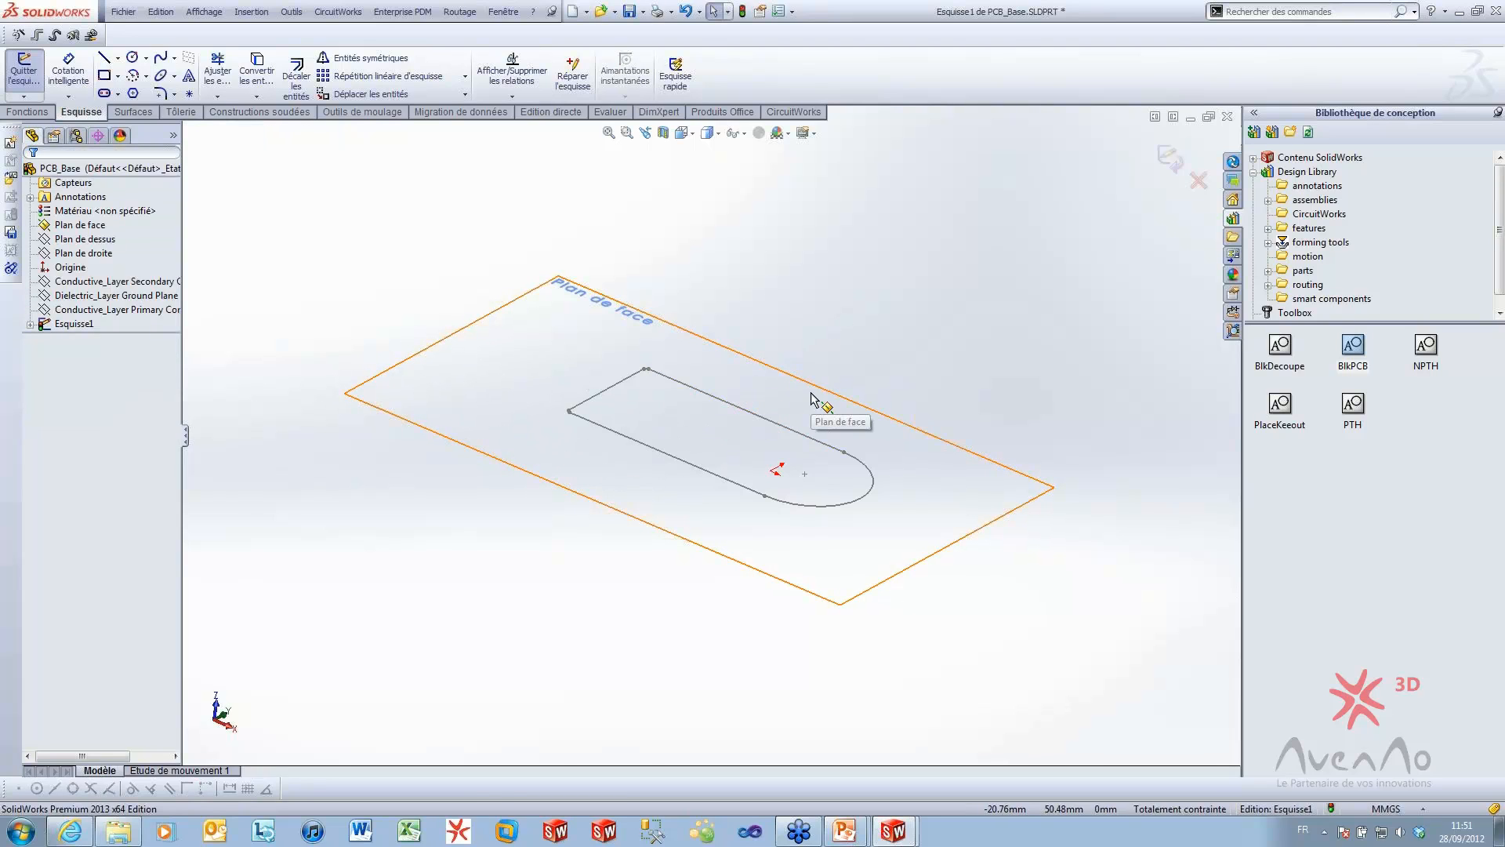
{"action": "key", "text": "ctrl+8"}
{"action": "left_click_drag", "start_coordinate": [798, 451], "coordinate": [773, 473]}
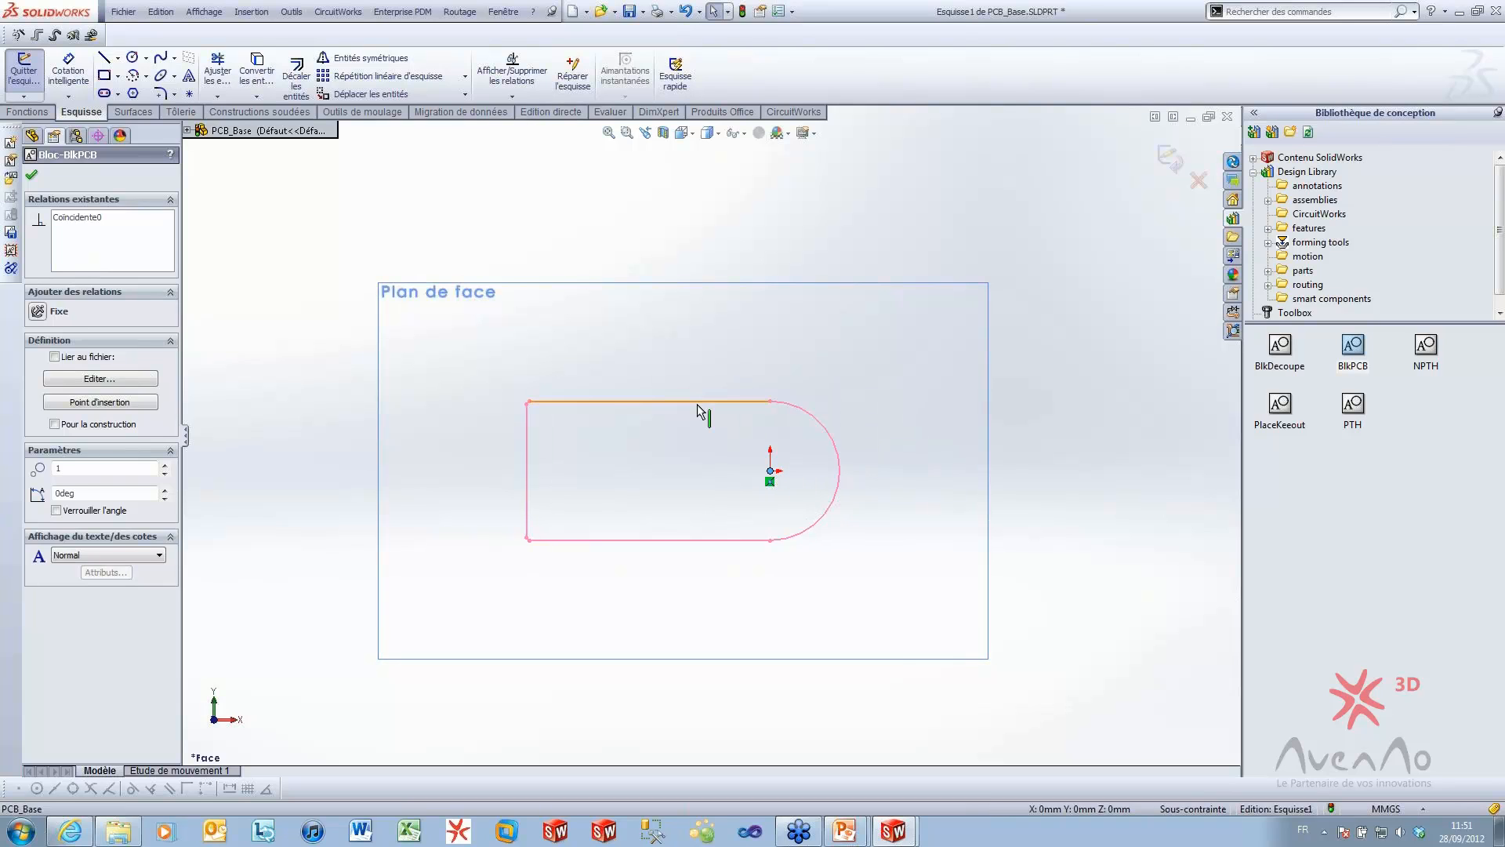
Explode the BlkPCB block in the sketch and close the sketch
{"action": "right_click", "coordinate": [700, 408]}
{"action": "left_click", "coordinate": [776, 575]}
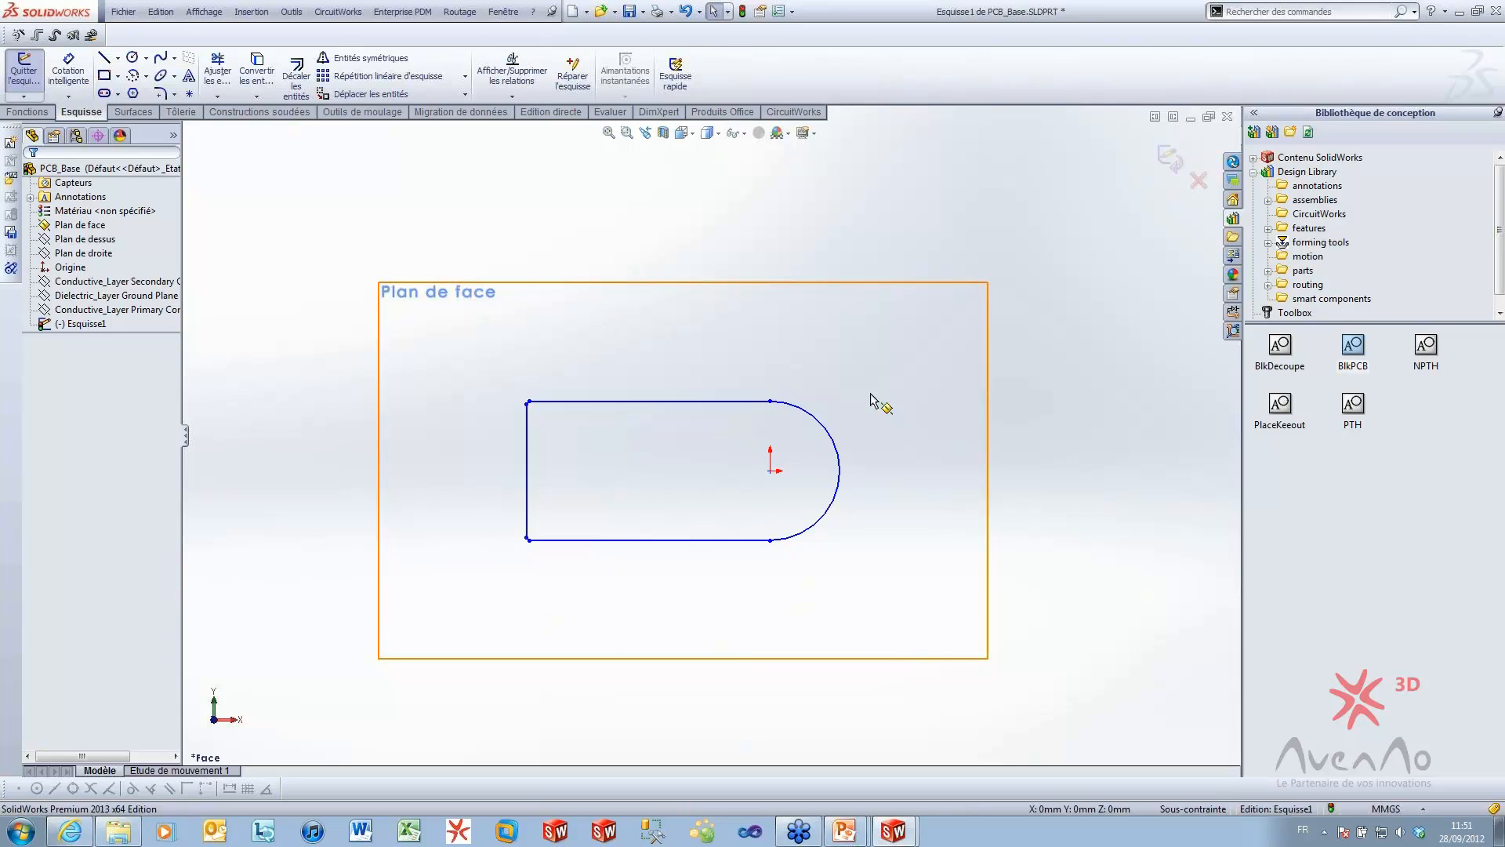
{"action": "left_click", "coordinate": [1171, 157]}
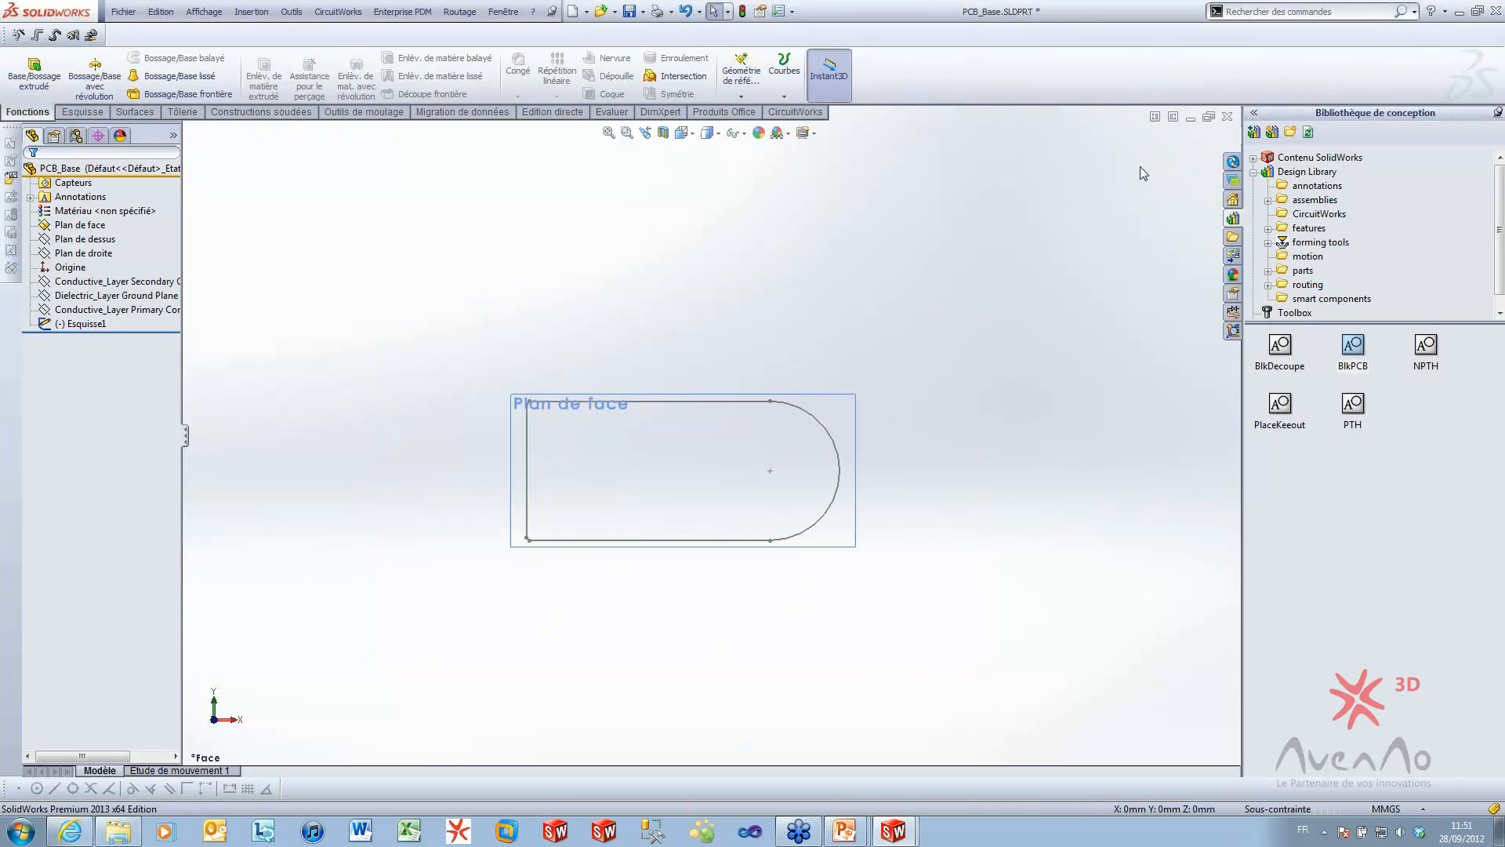
Extrude the board outline sketch with a blind depth of 1 mm
{"action": "left_click", "coordinate": [857, 468]}
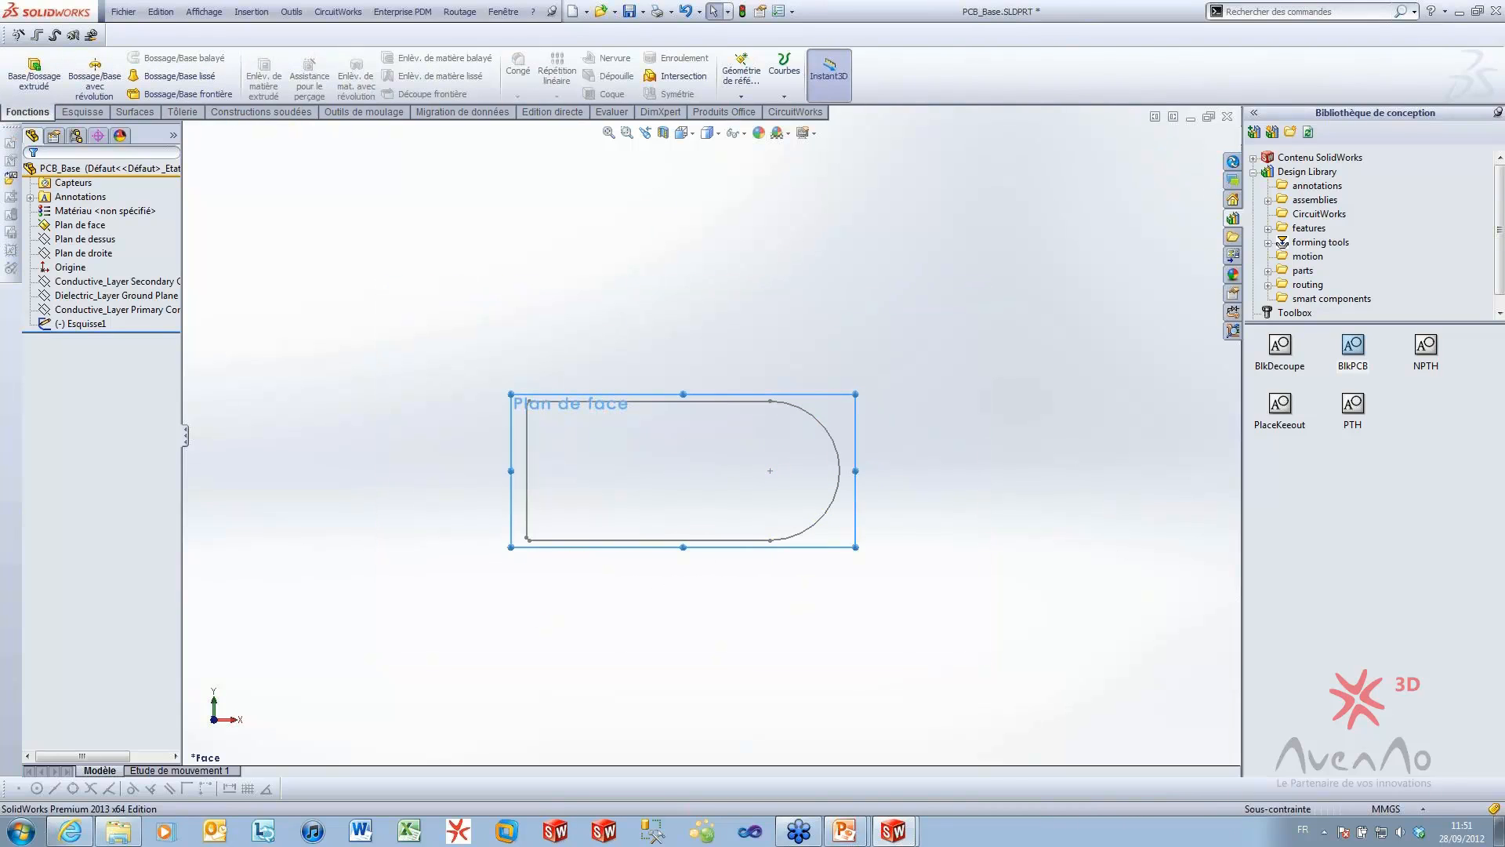
{"action": "left_click", "coordinate": [935, 413]}
{"action": "mouse_move", "coordinate": [774, 621]}
{"action": "middle_mouse_down"}
{"action": "mouse_move", "coordinate": [806, 403]}
{"action": "mouse_move", "coordinate": [679, 397]}
{"action": "mouse_move", "coordinate": [767, 407]}
{"action": "mouse_move", "coordinate": [739, 407]}
{"action": "mouse_move", "coordinate": [784, 496]}
{"action": "middle_mouse_up"}
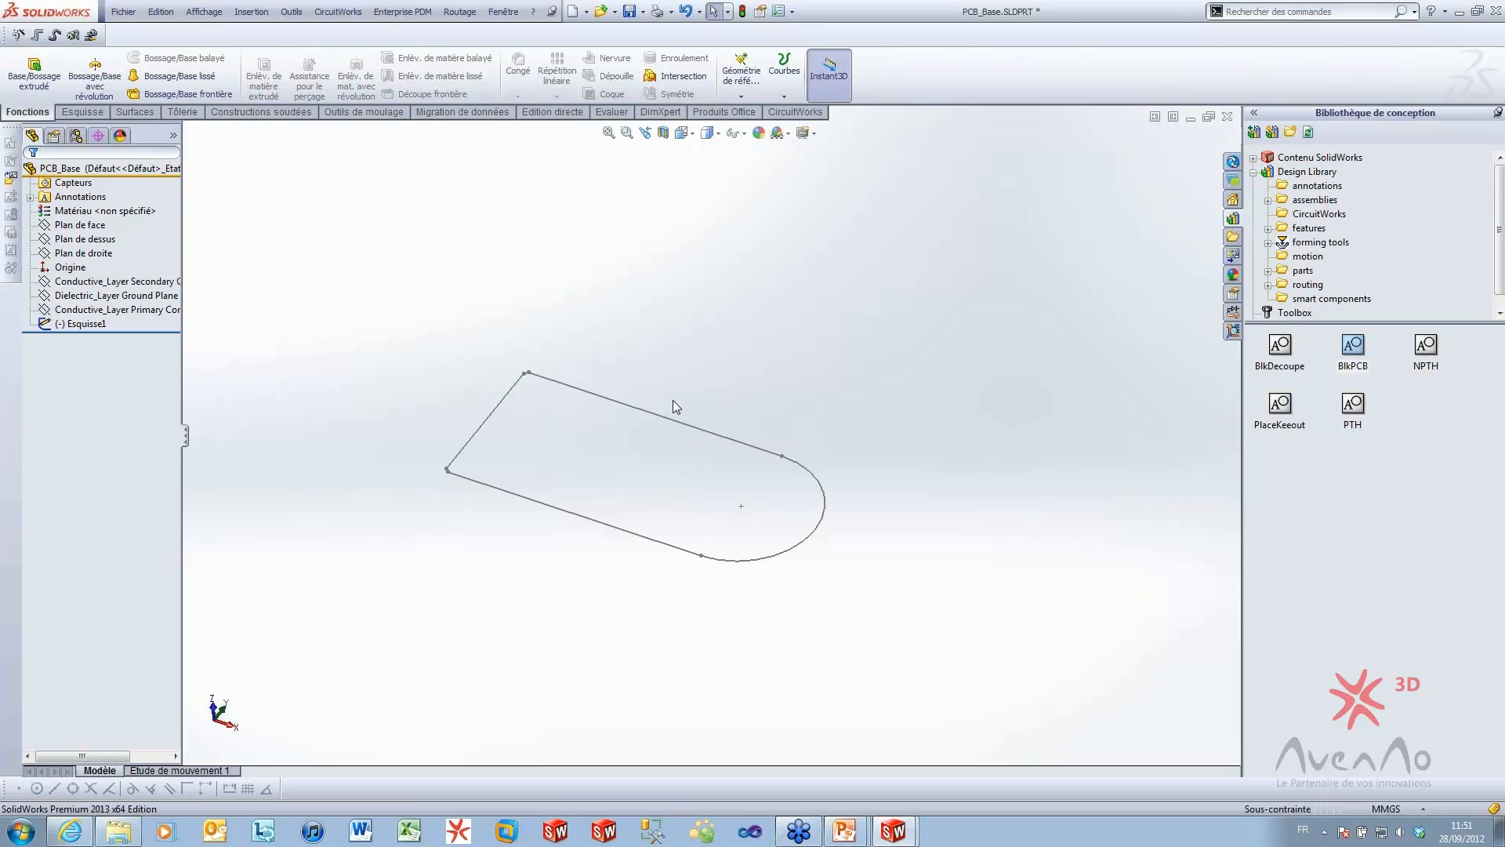
{"action": "left_click", "coordinate": [647, 421]}
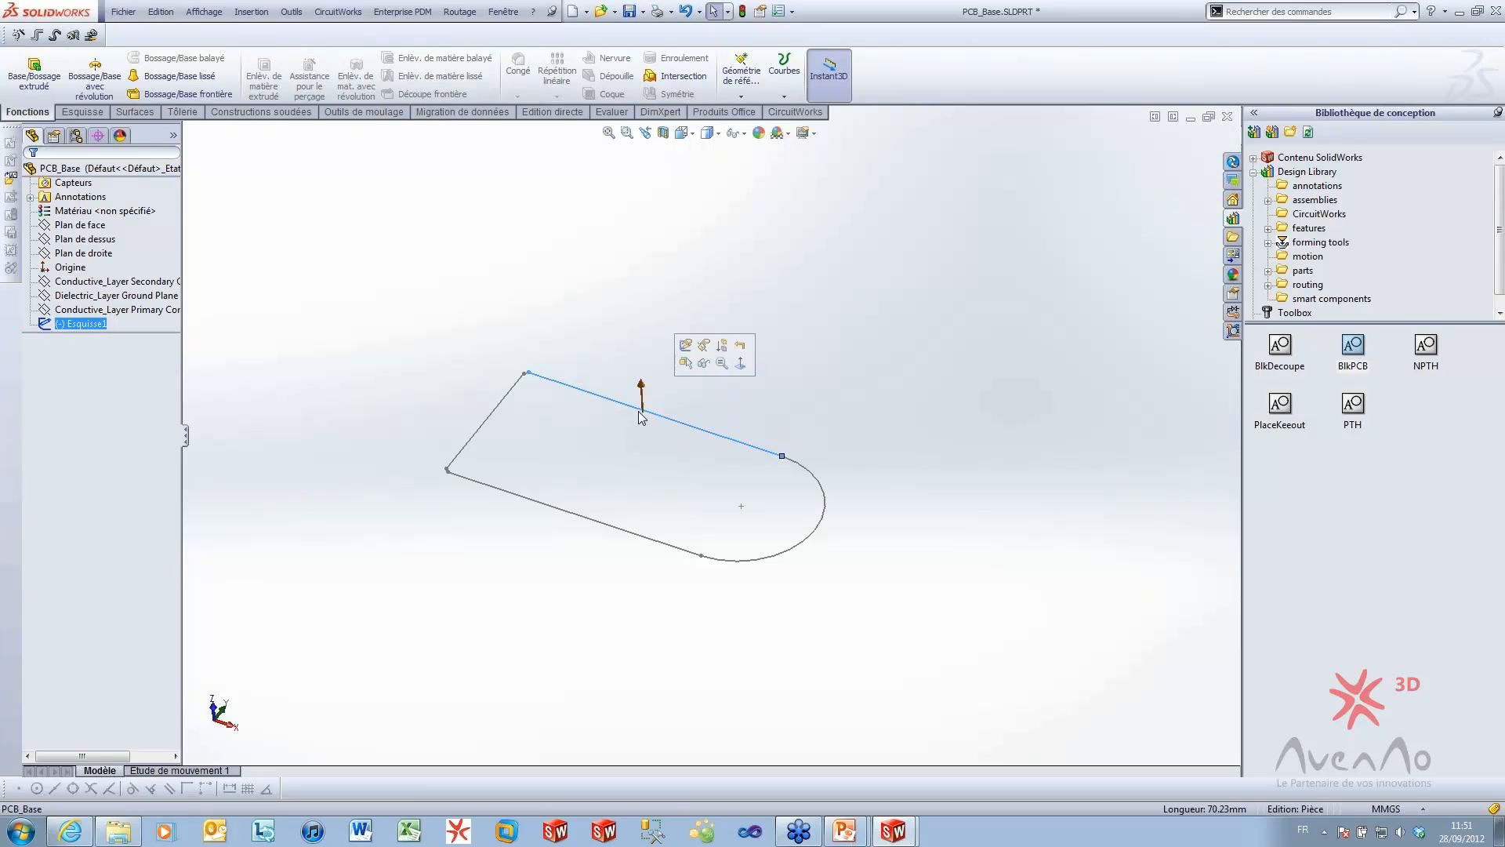
{"action": "left_click", "coordinate": [34, 70]}
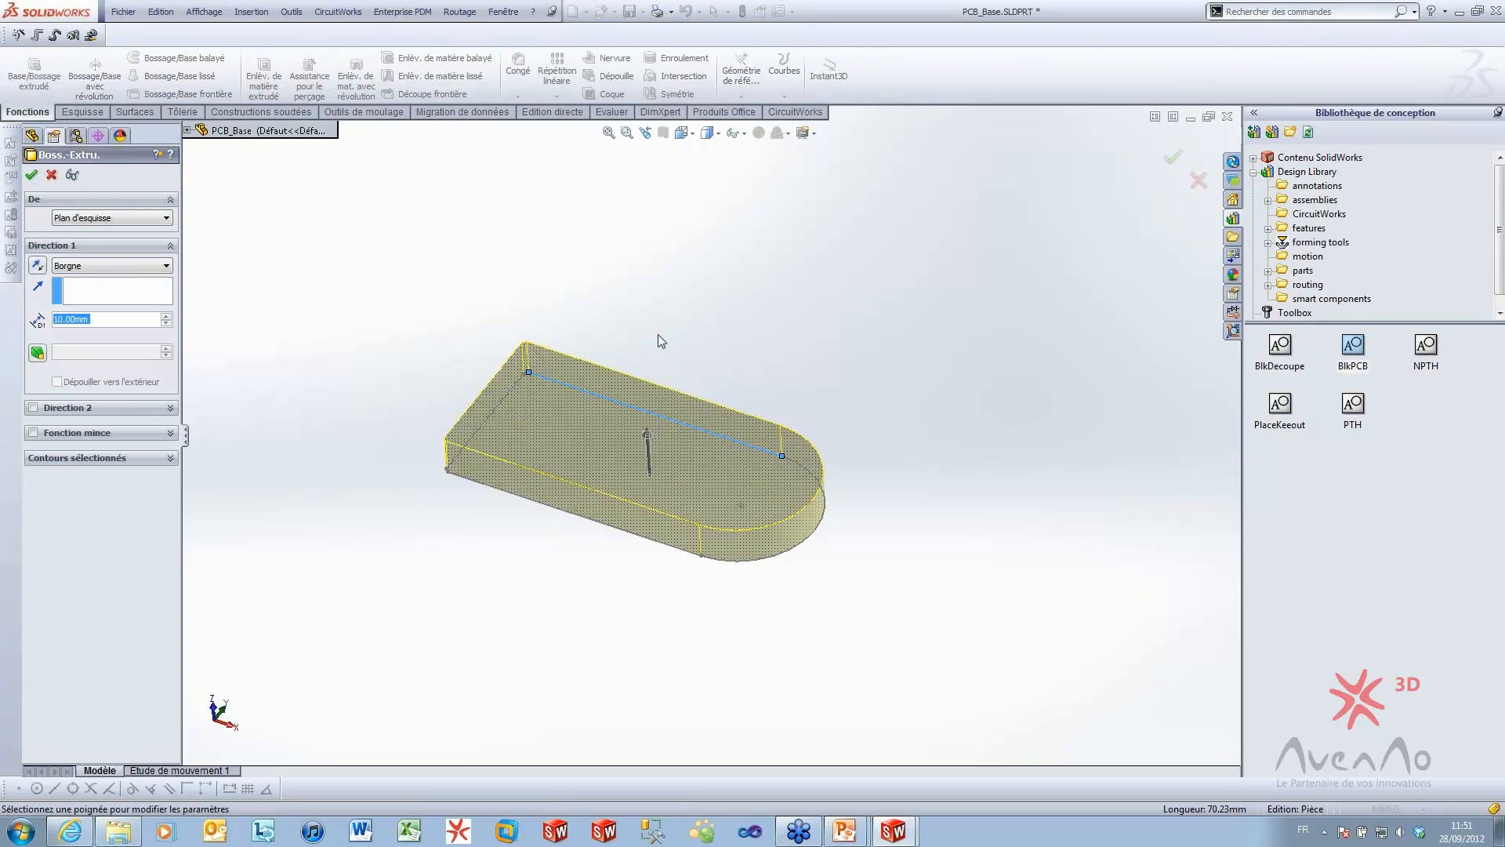
{"action": "type", "text": "1"}
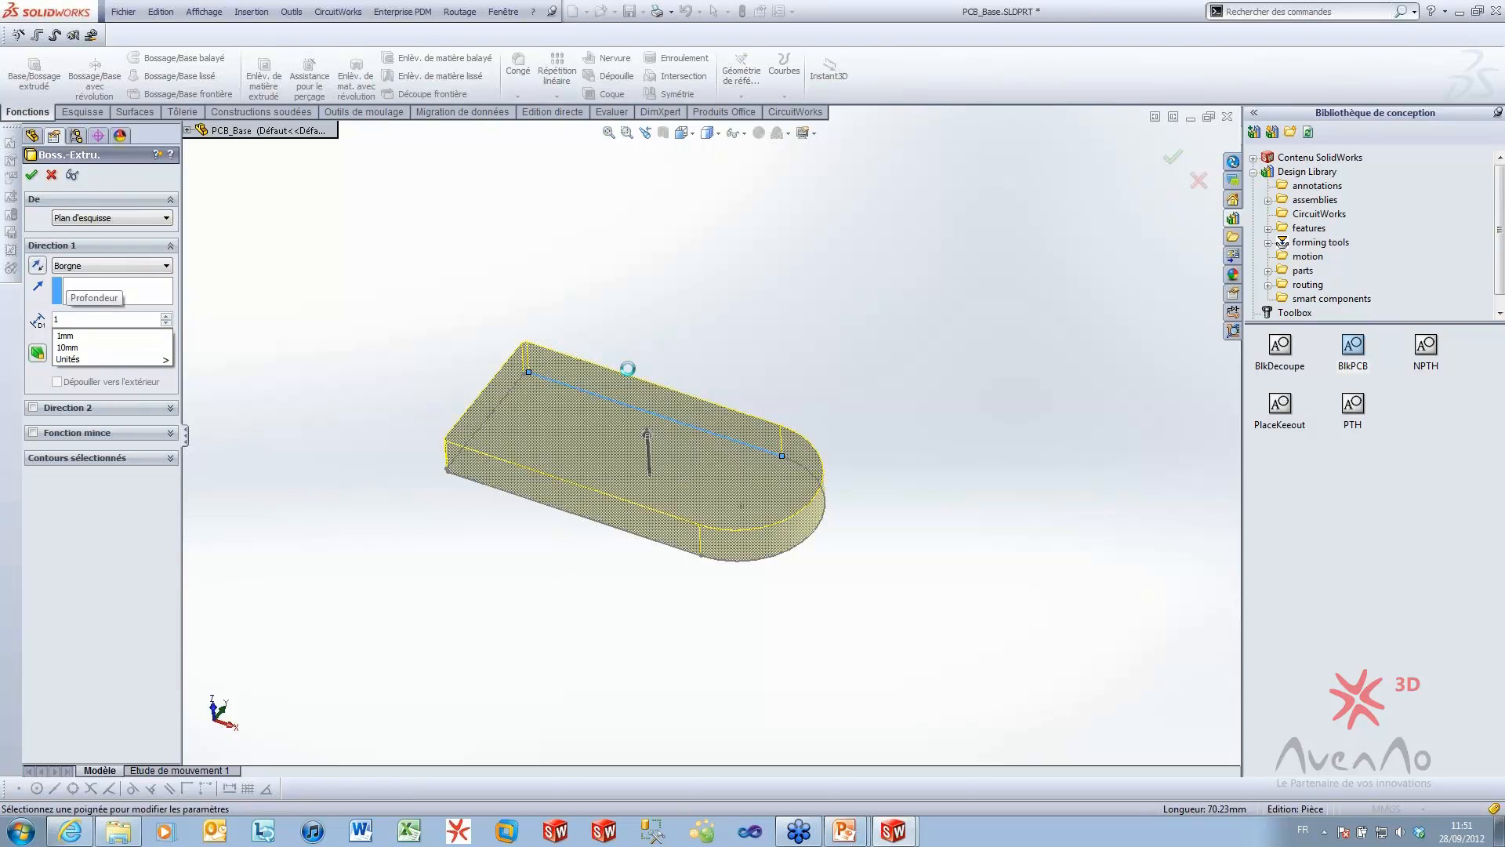
{"action": "key", "text": "Return"}
{"action": "left_click", "coordinate": [31, 175]}
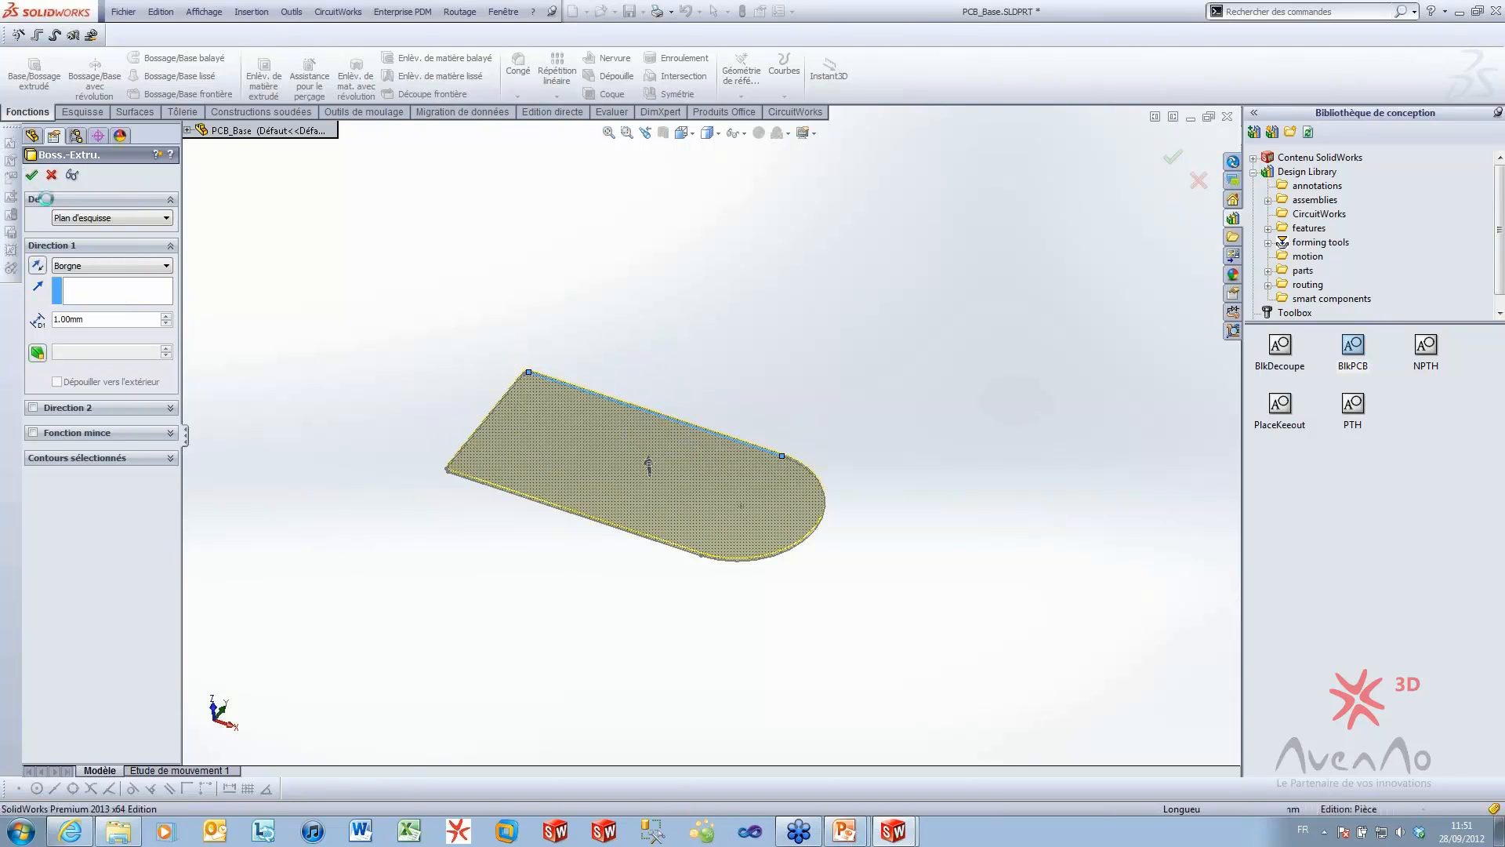
Rename the extrusion feature as Board_Outline1 and save the PCB_Base part
{"action": "left_click", "coordinate": [70, 322]}
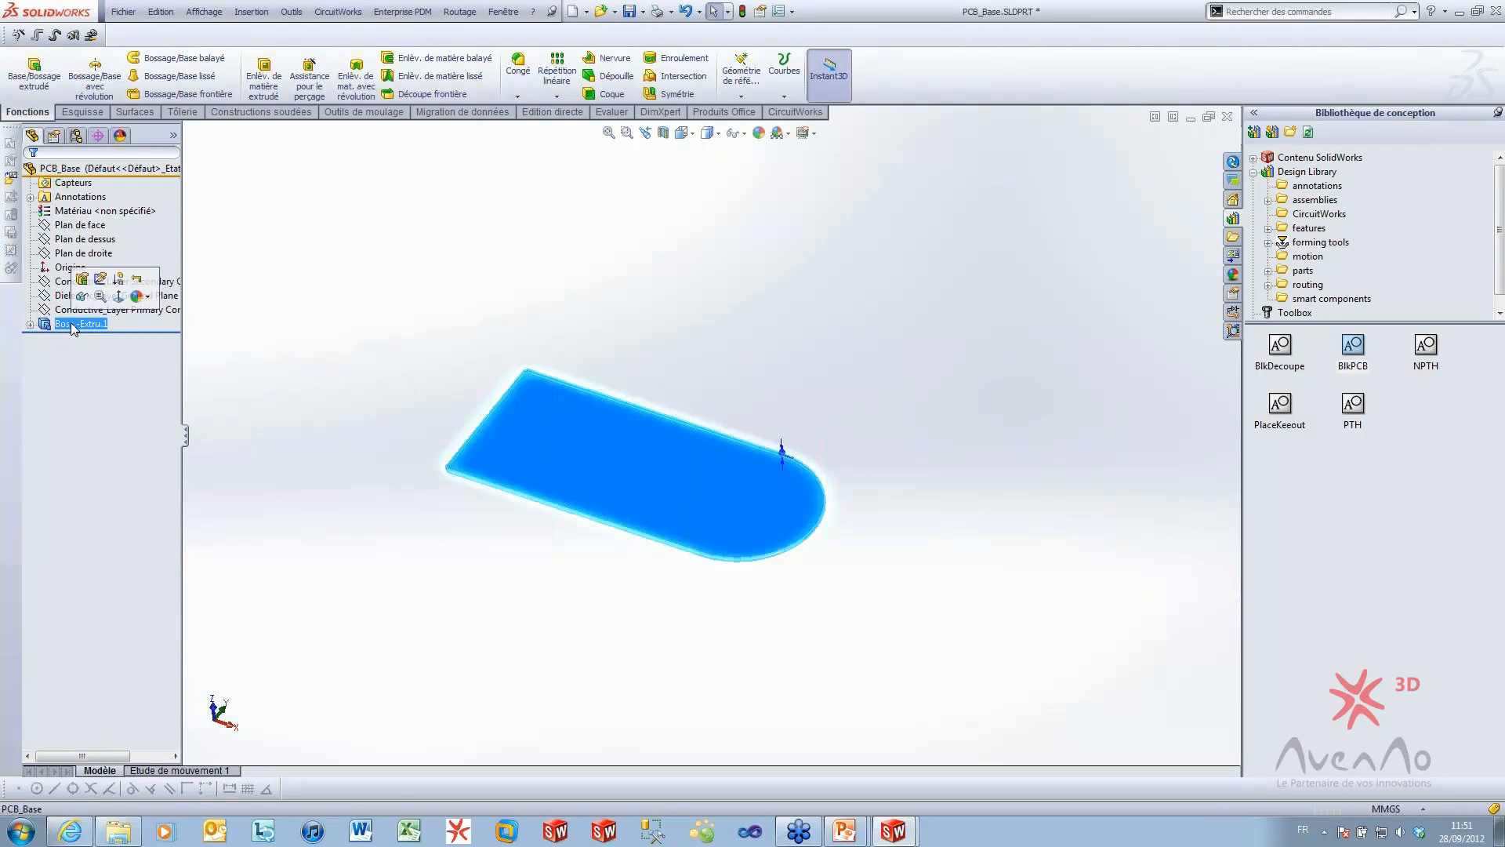
{"action": "type", "text": "Board_"}
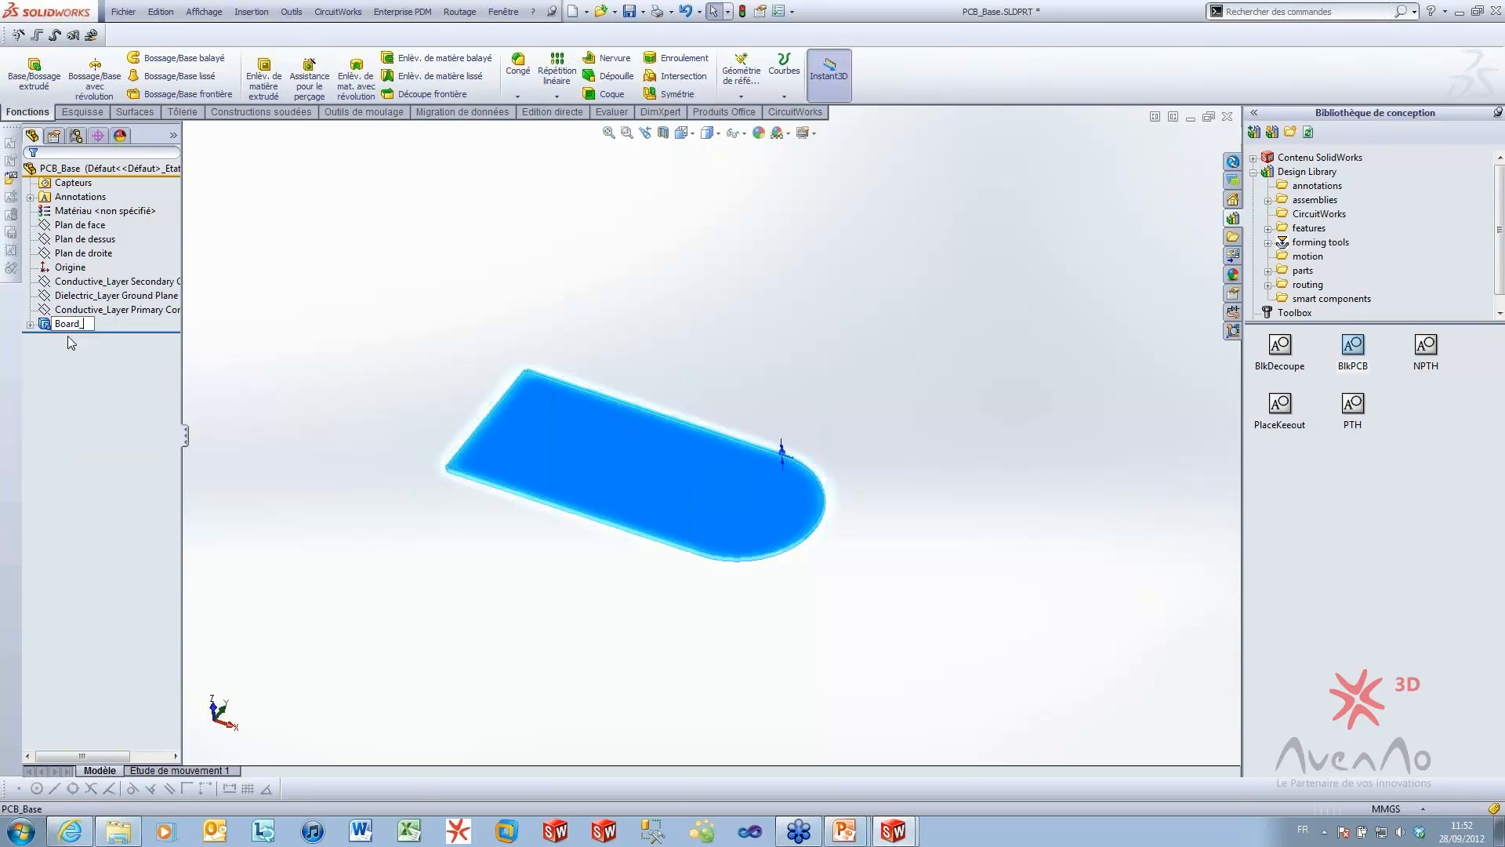
{"action": "type", "text": "line 1"}
{"action": "left_click", "coordinate": [324, 298]}
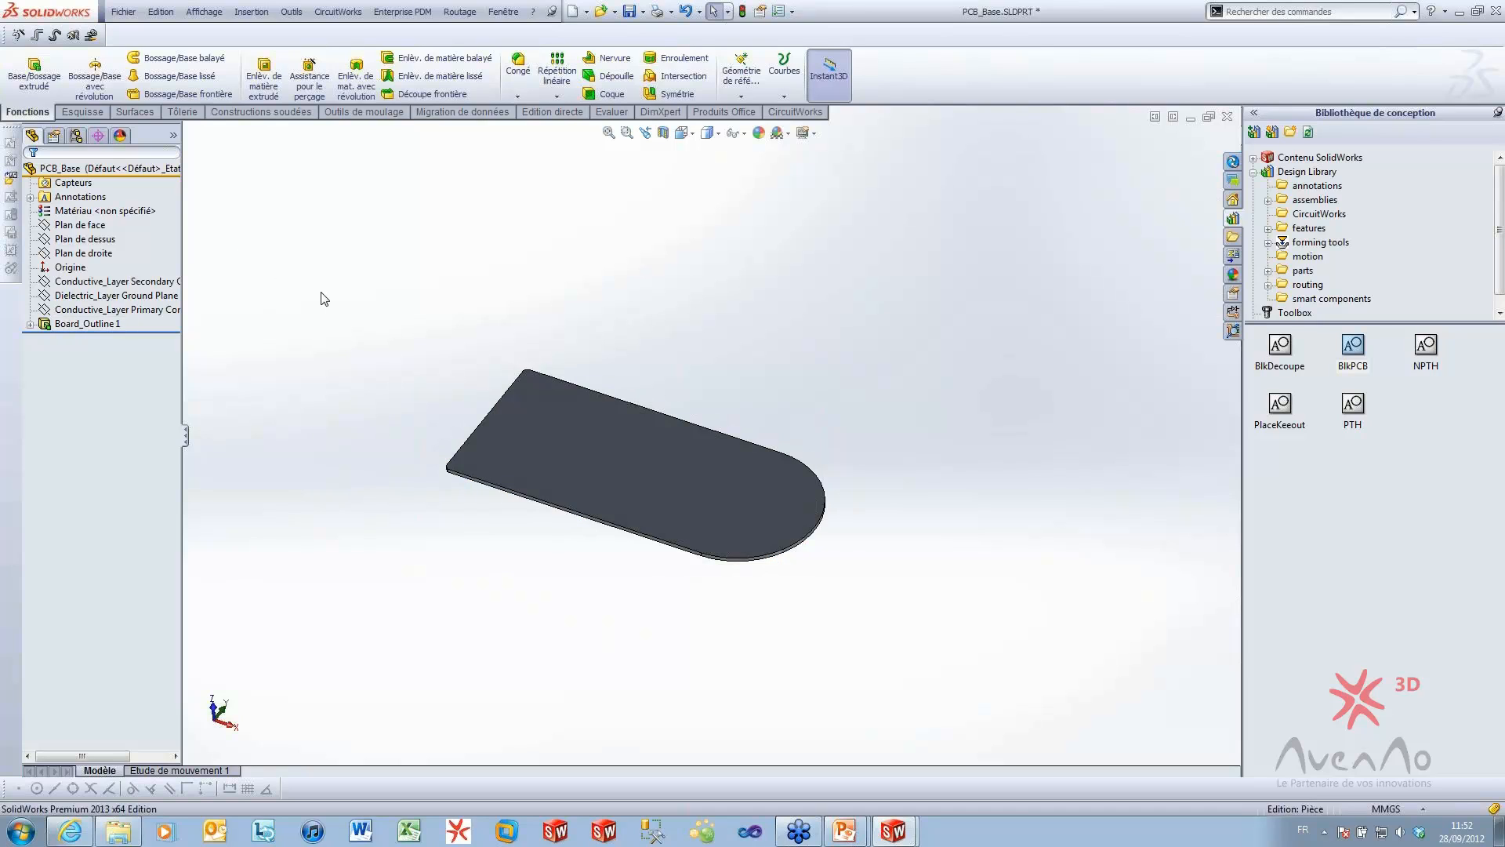
{"action": "left_click", "coordinate": [629, 11]}
Switch to the CircuitWorks window and import the PCB_Base model from SolidWorks
{"action": "left_click", "coordinate": [796, 112]}
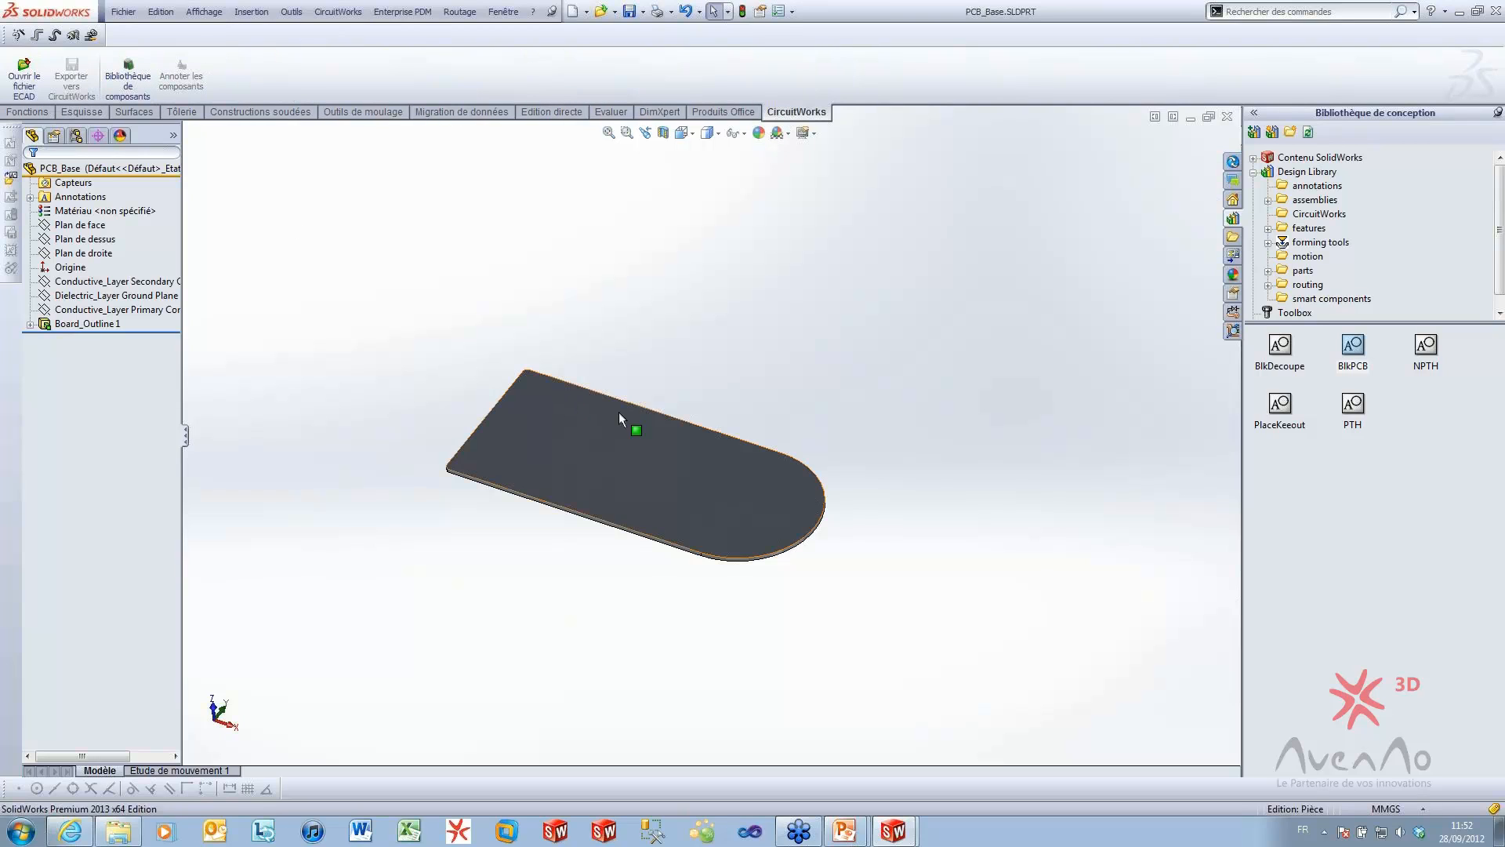
{"action": "left_click", "coordinate": [346, 12]}
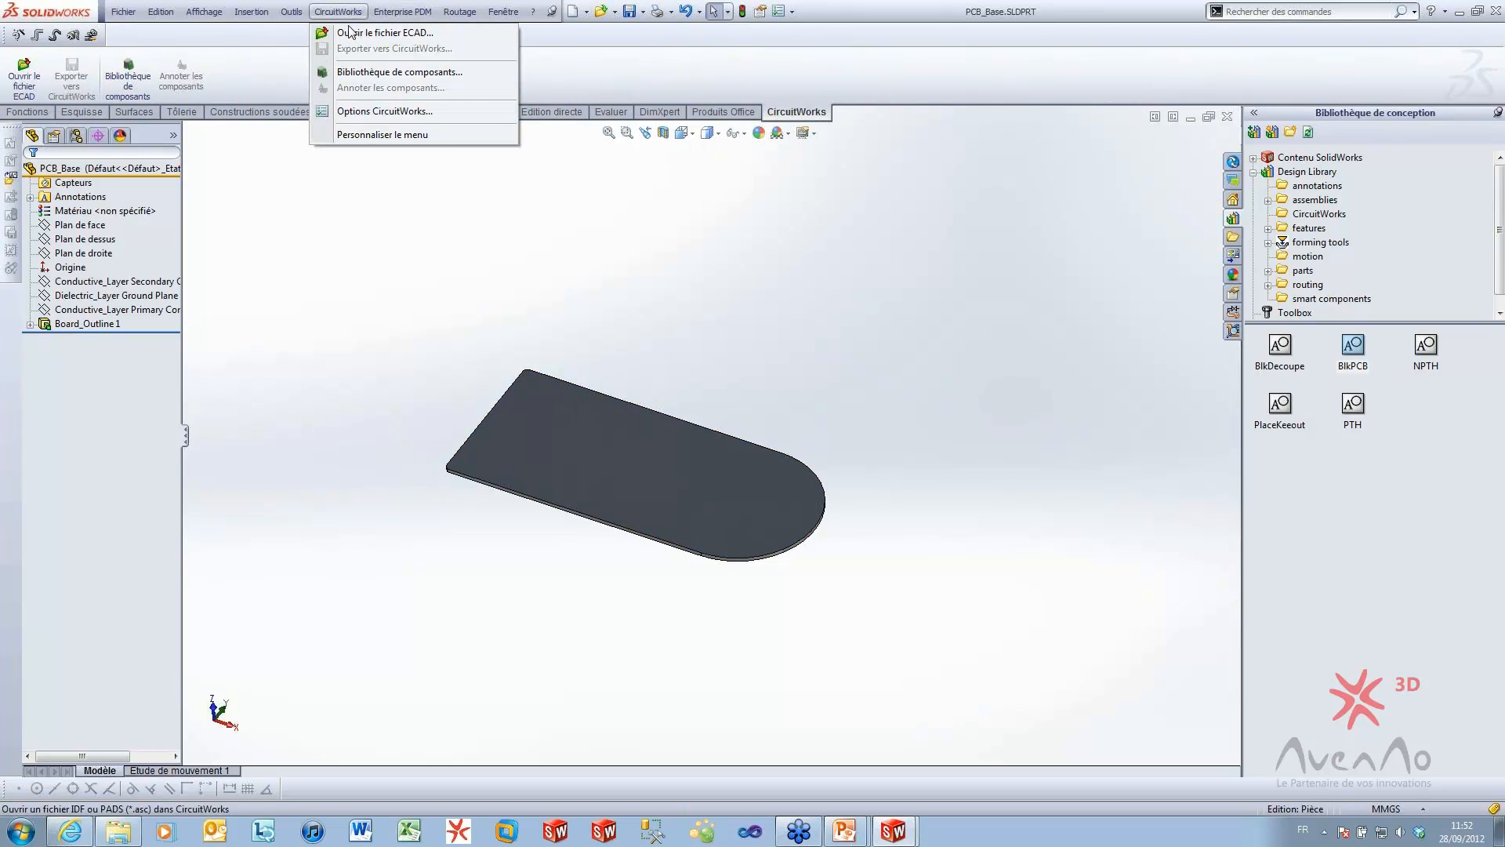
{"action": "left_click", "coordinate": [898, 834]}
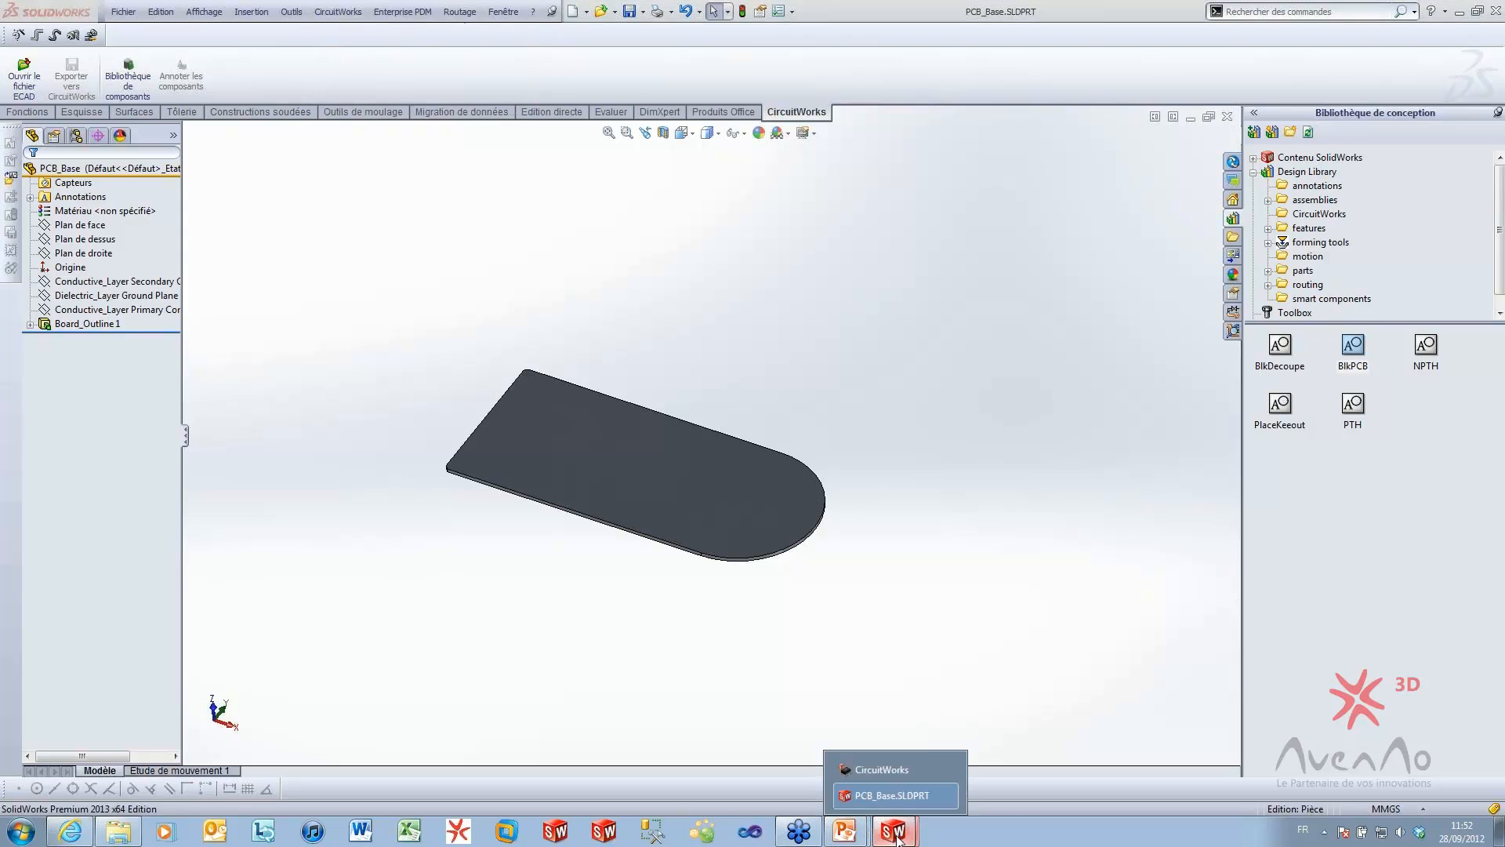
{"action": "left_click", "coordinate": [910, 765]}
{"action": "left_click", "coordinate": [837, 188]}
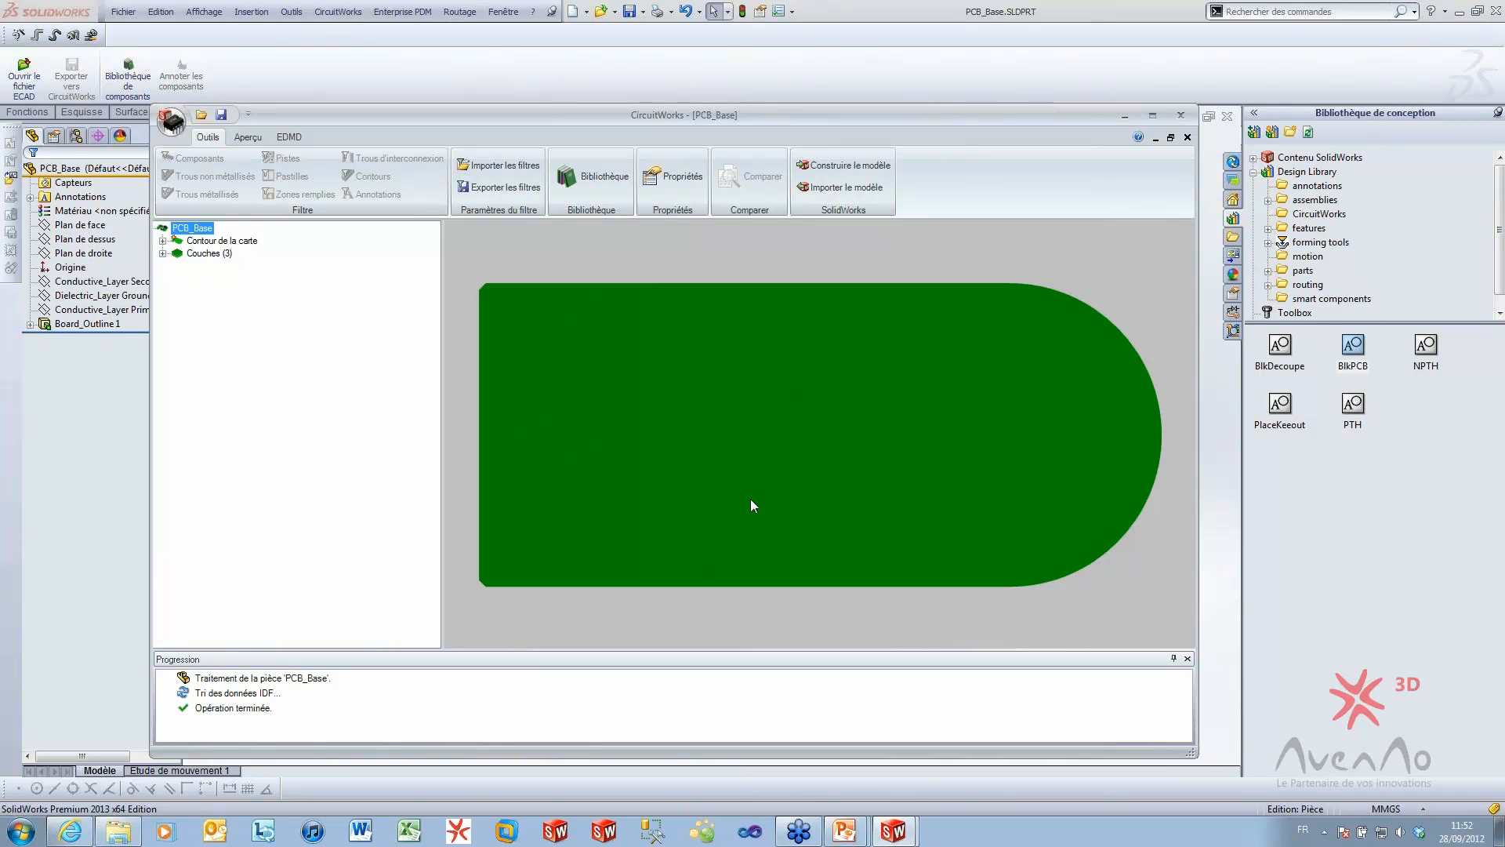
Examine the board extrusion under Contour de la carte and close the imported PCB_Base board without saving it
{"action": "left_click", "coordinate": [163, 241]}
{"action": "left_click", "coordinate": [235, 253]}
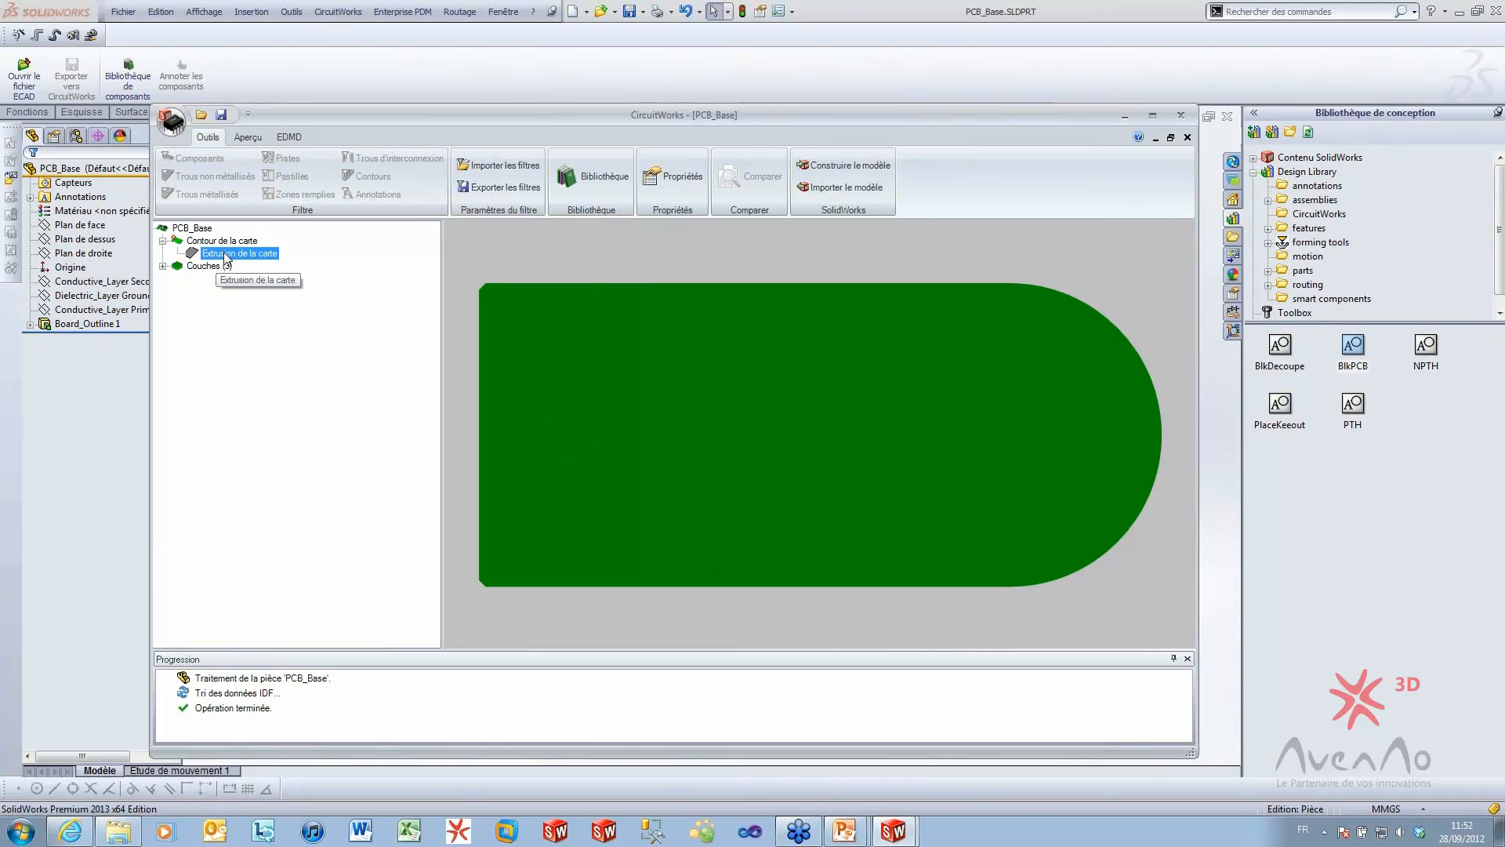
{"action": "left_click", "coordinate": [1187, 137]}
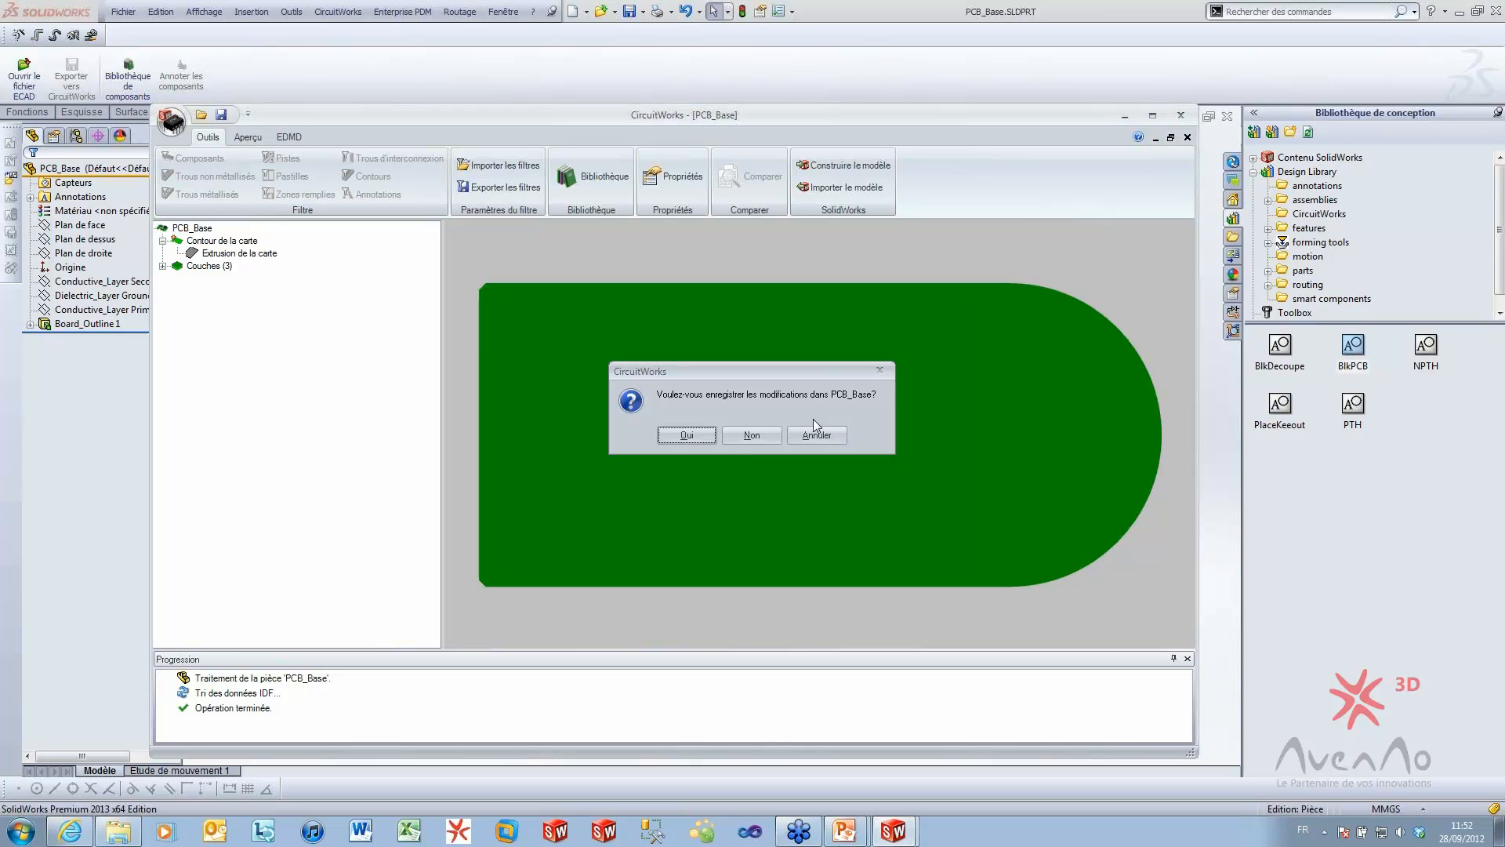
{"action": "left_click", "coordinate": [722, 435]}
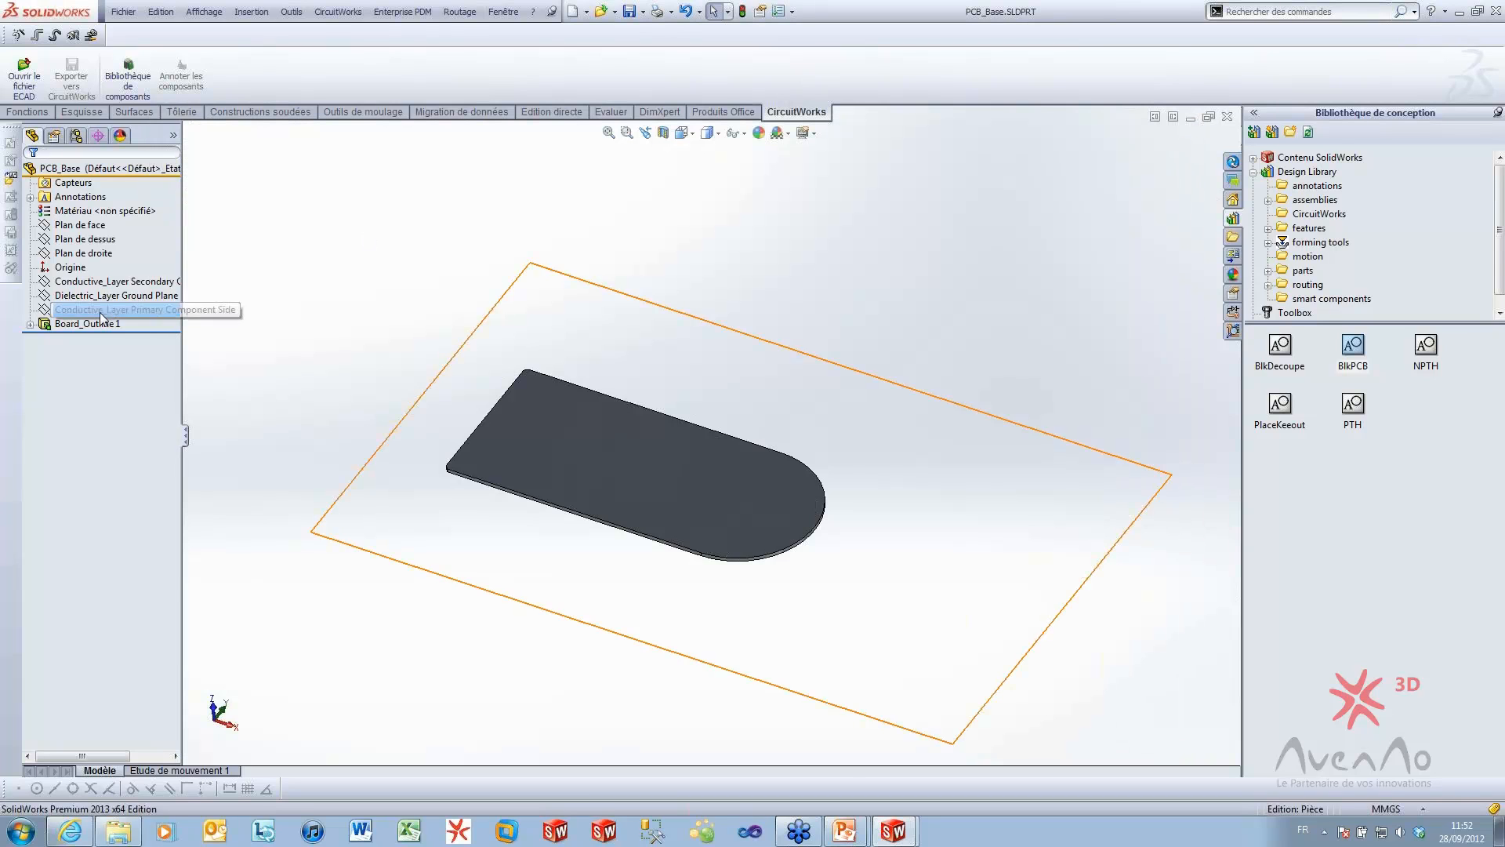
Rename the board extrusion feature as Card_Outline1
{"action": "left_click", "coordinate": [97, 322]}
{"action": "left_click", "coordinate": [67, 324]}
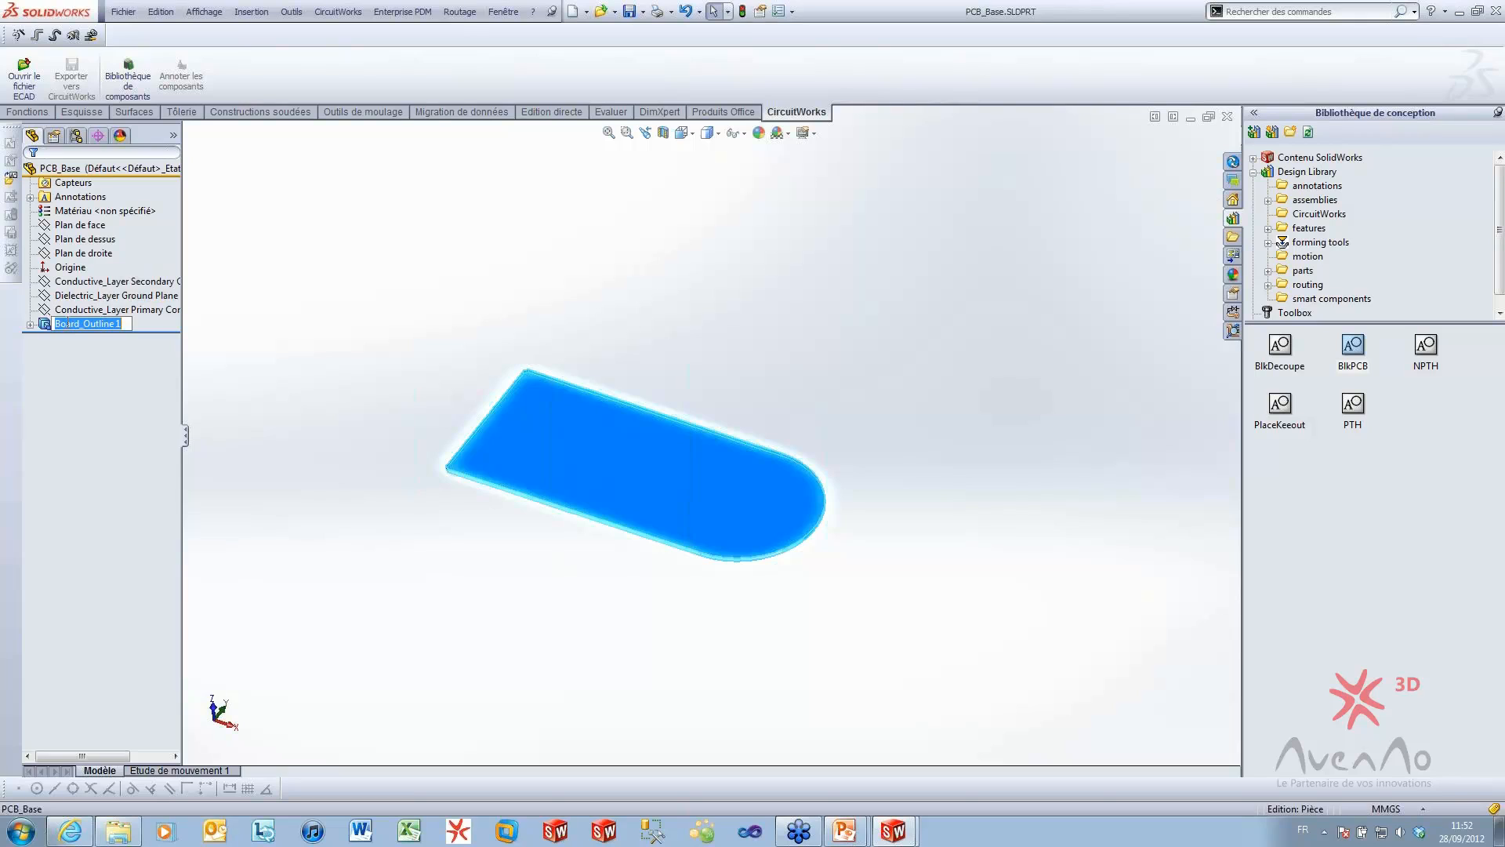
{"action": "left_click", "coordinate": [72, 322]}
{"action": "key", "text": "BackSpace"}
{"action": "key", "text": "BackSpace"}
{"action": "key", "text": "BackSpace"}
{"action": "key", "text": "BackSpace"}
{"action": "key", "text": "BackSpace"}
{"action": "key", "text": "BackSpace"}
{"action": "type", "text": "Card"}
{"action": "key", "text": "Return"}
{"action": "left_click", "coordinate": [267, 263]}
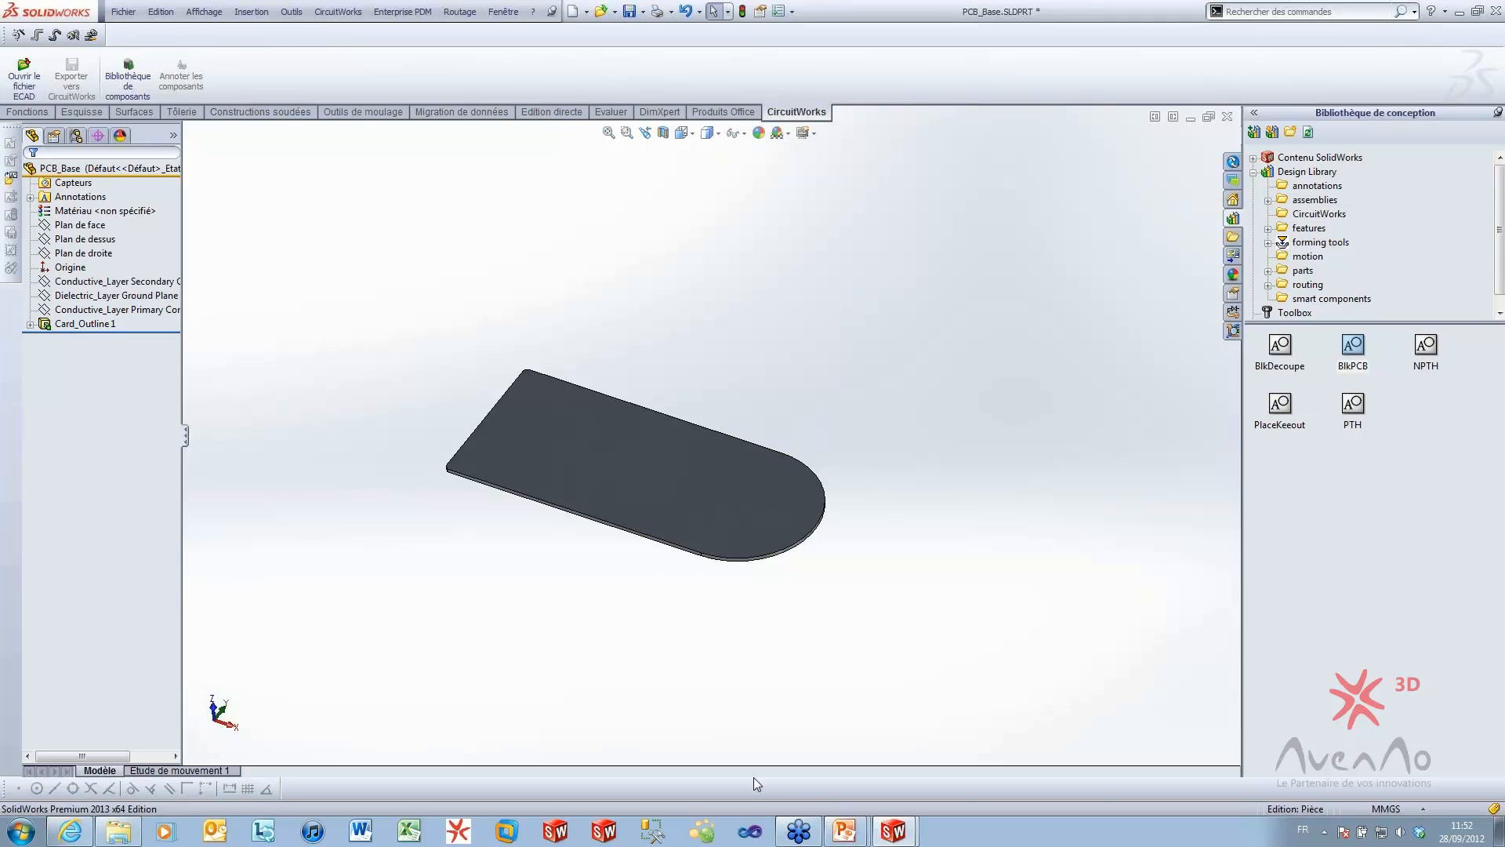
Try to import the part with the Card_Outline1 feature name into CircuitWorks
{"action": "left_click", "coordinate": [893, 769]}
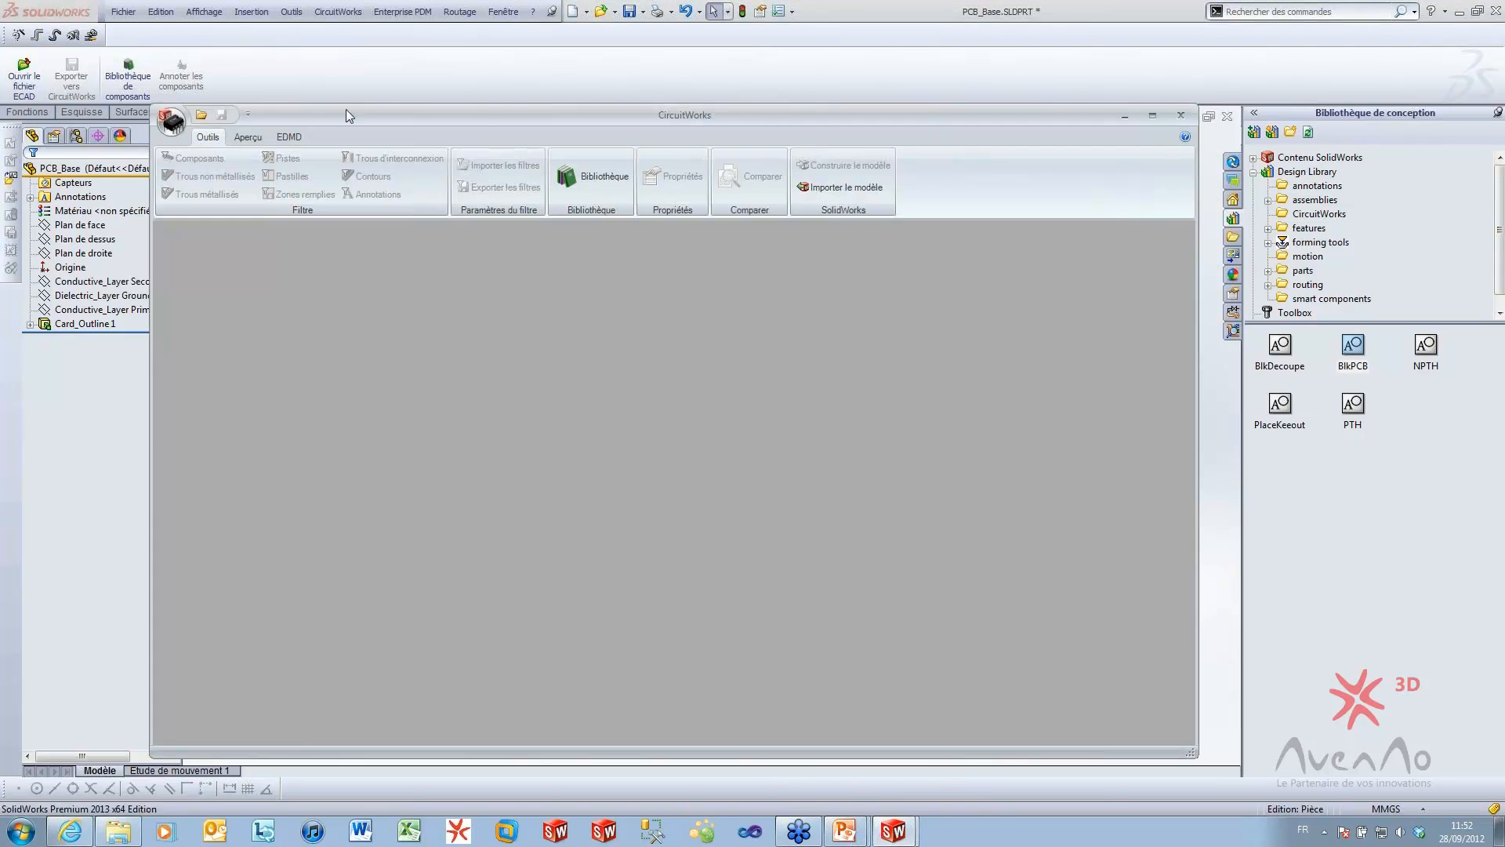
{"action": "left_click", "coordinate": [842, 187]}
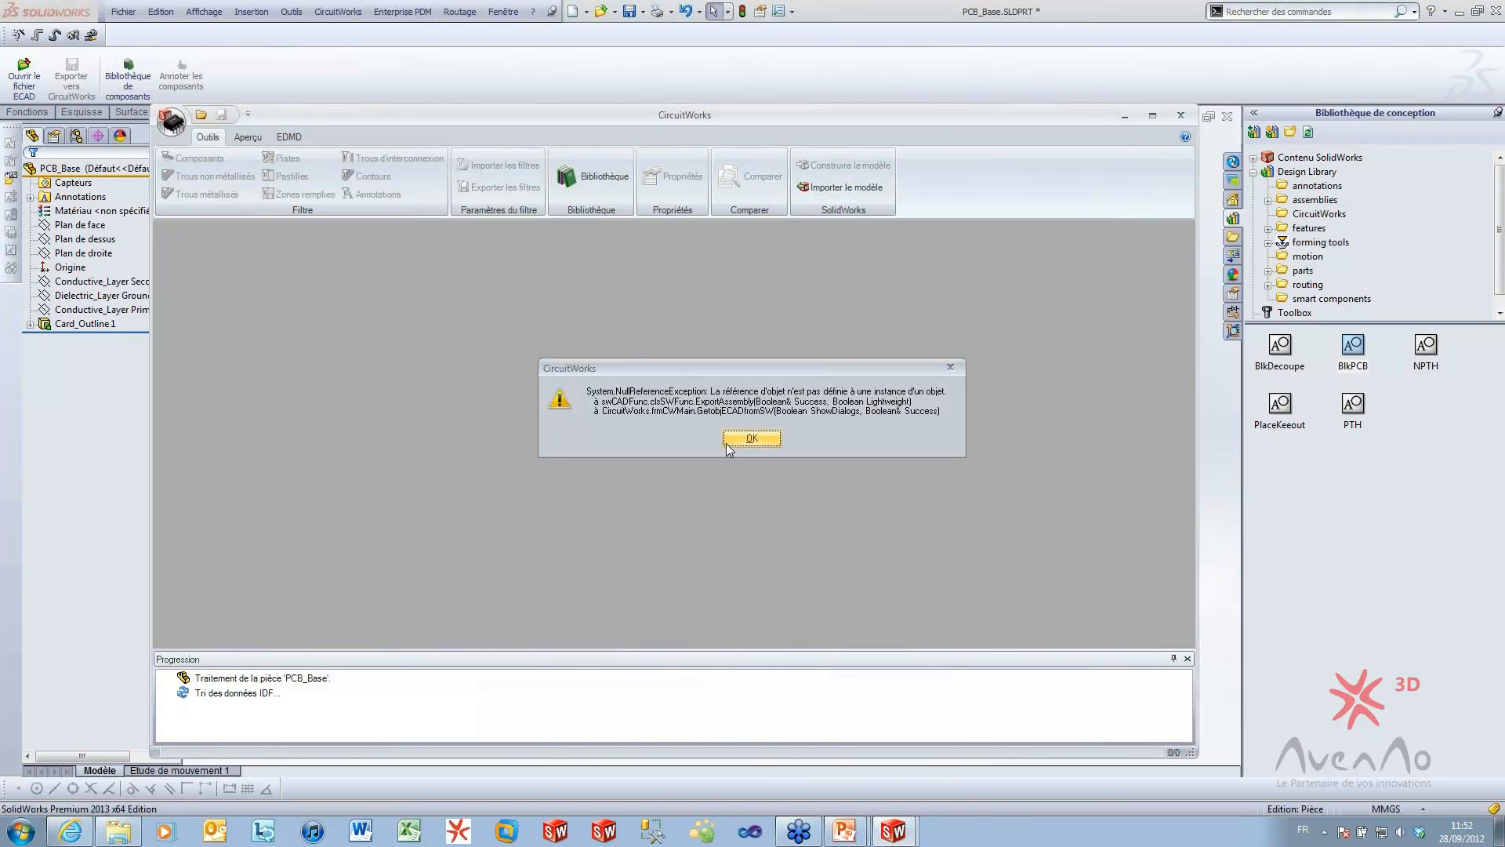
{"action": "left_click", "coordinate": [749, 439]}
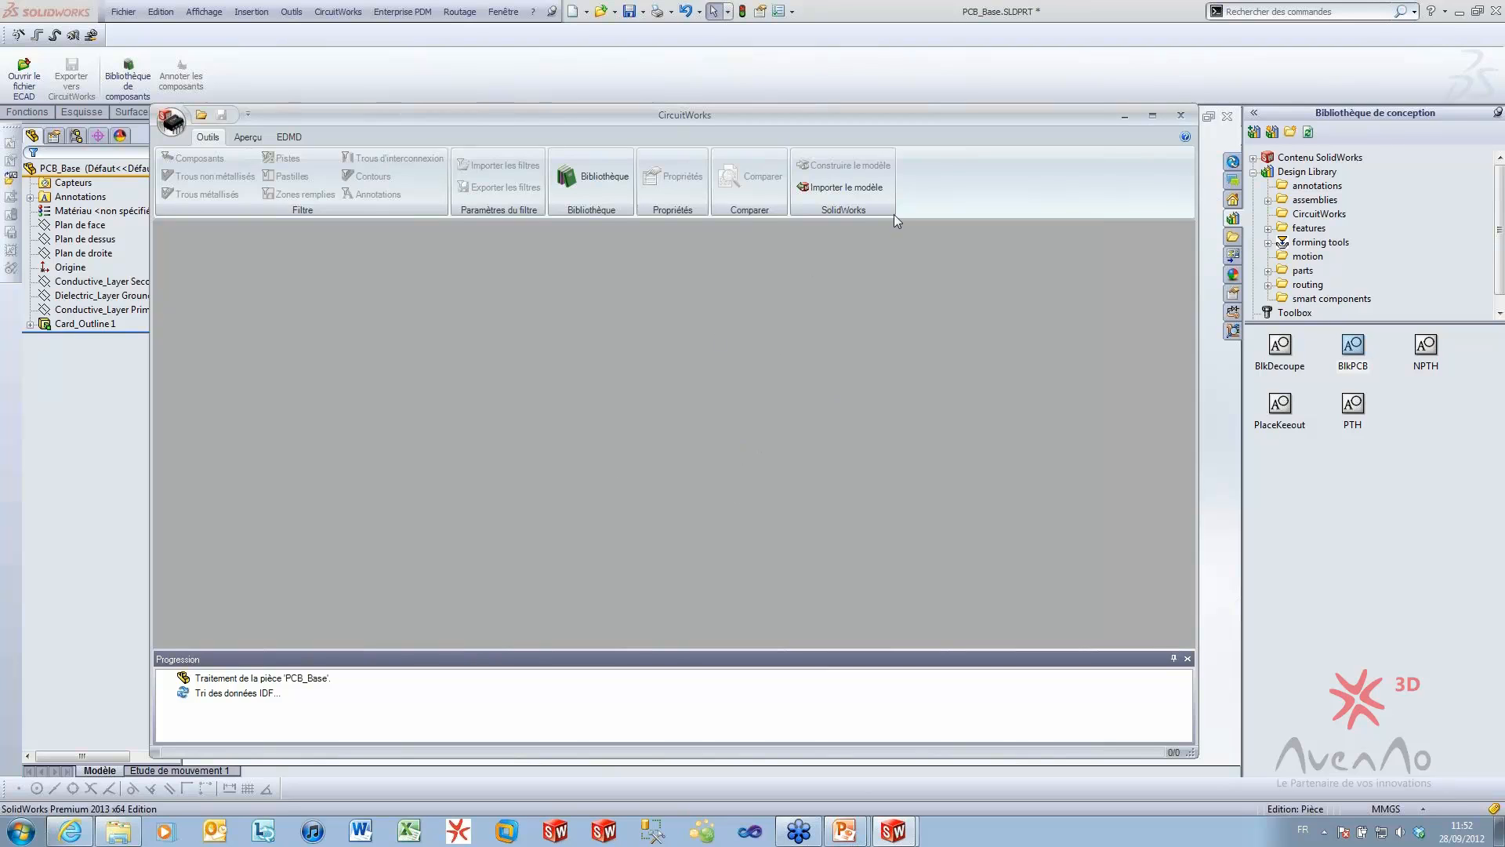
{"action": "left_click", "coordinate": [855, 187]}
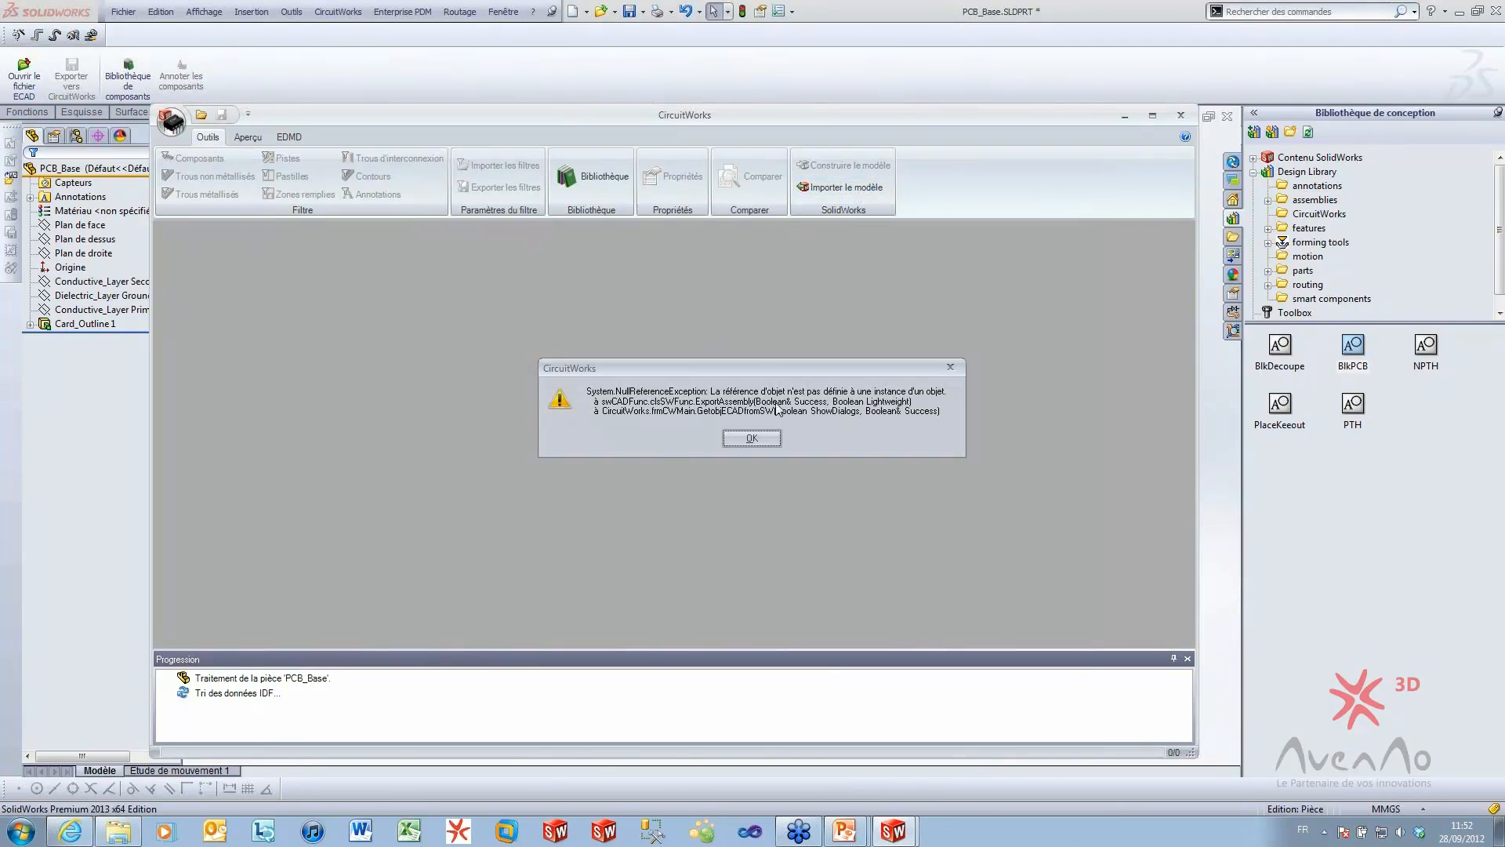
{"action": "left_click", "coordinate": [740, 437]}
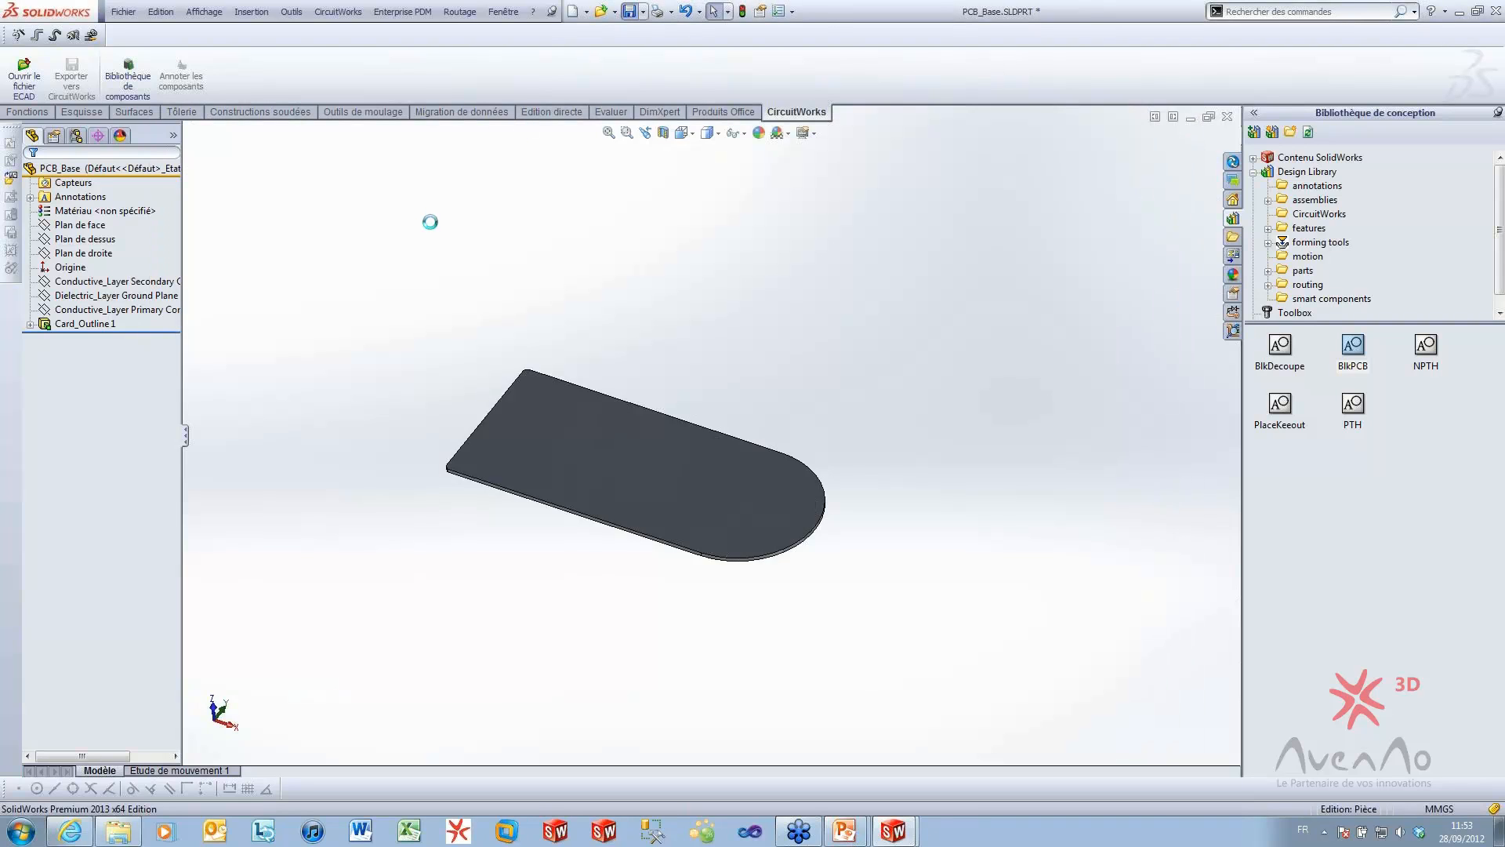
Rename the Card_Outline1 feature back to Board_Outline1
{"action": "left_click", "coordinate": [62, 326]}
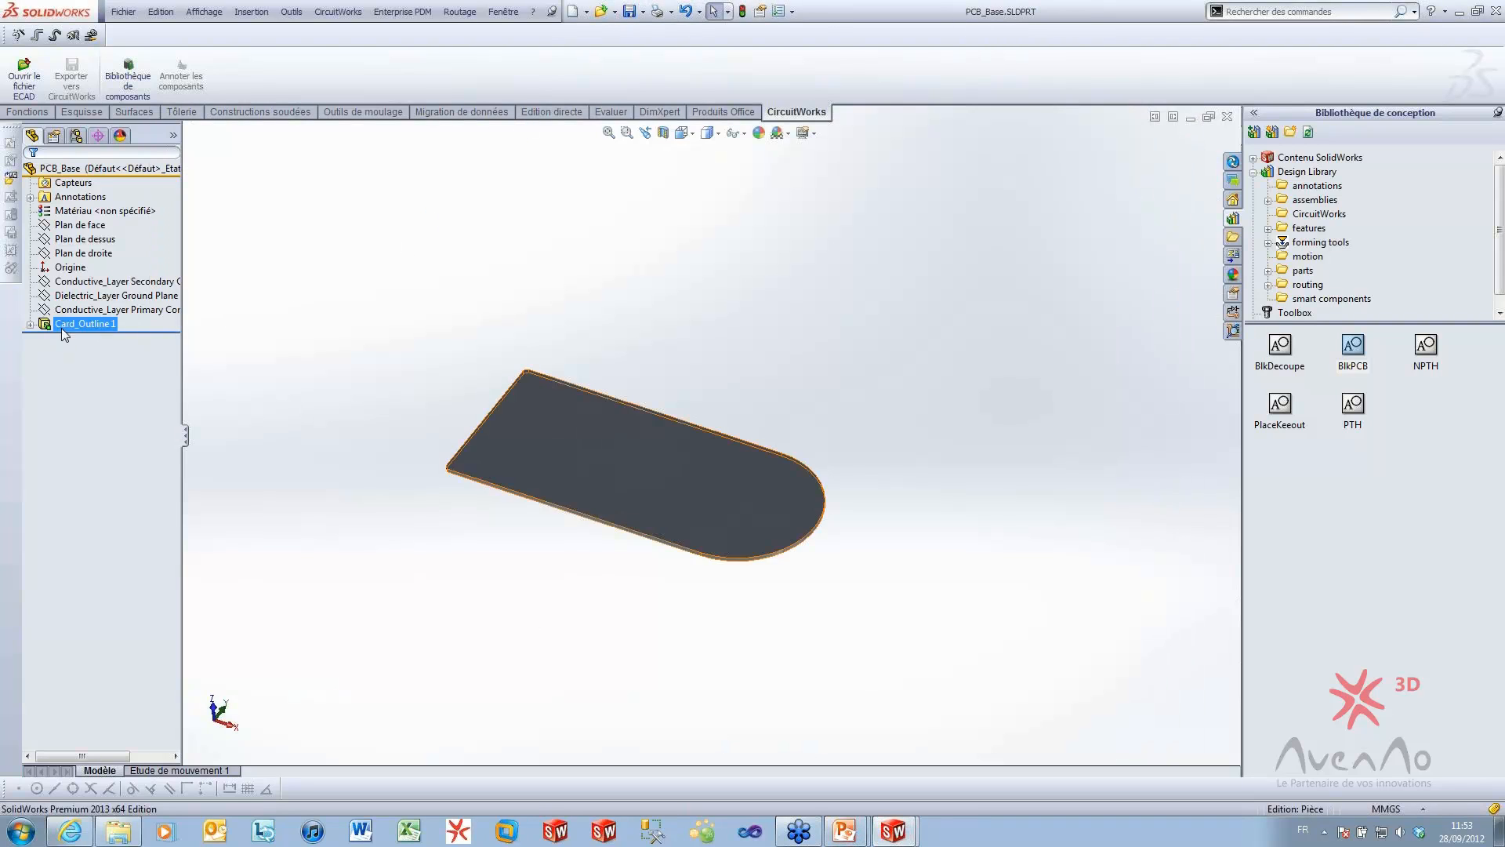
{"action": "left_click", "coordinate": [73, 323]}
{"action": "left_click_drag", "start_coordinate": [76, 323], "coordinate": [1, 325]}
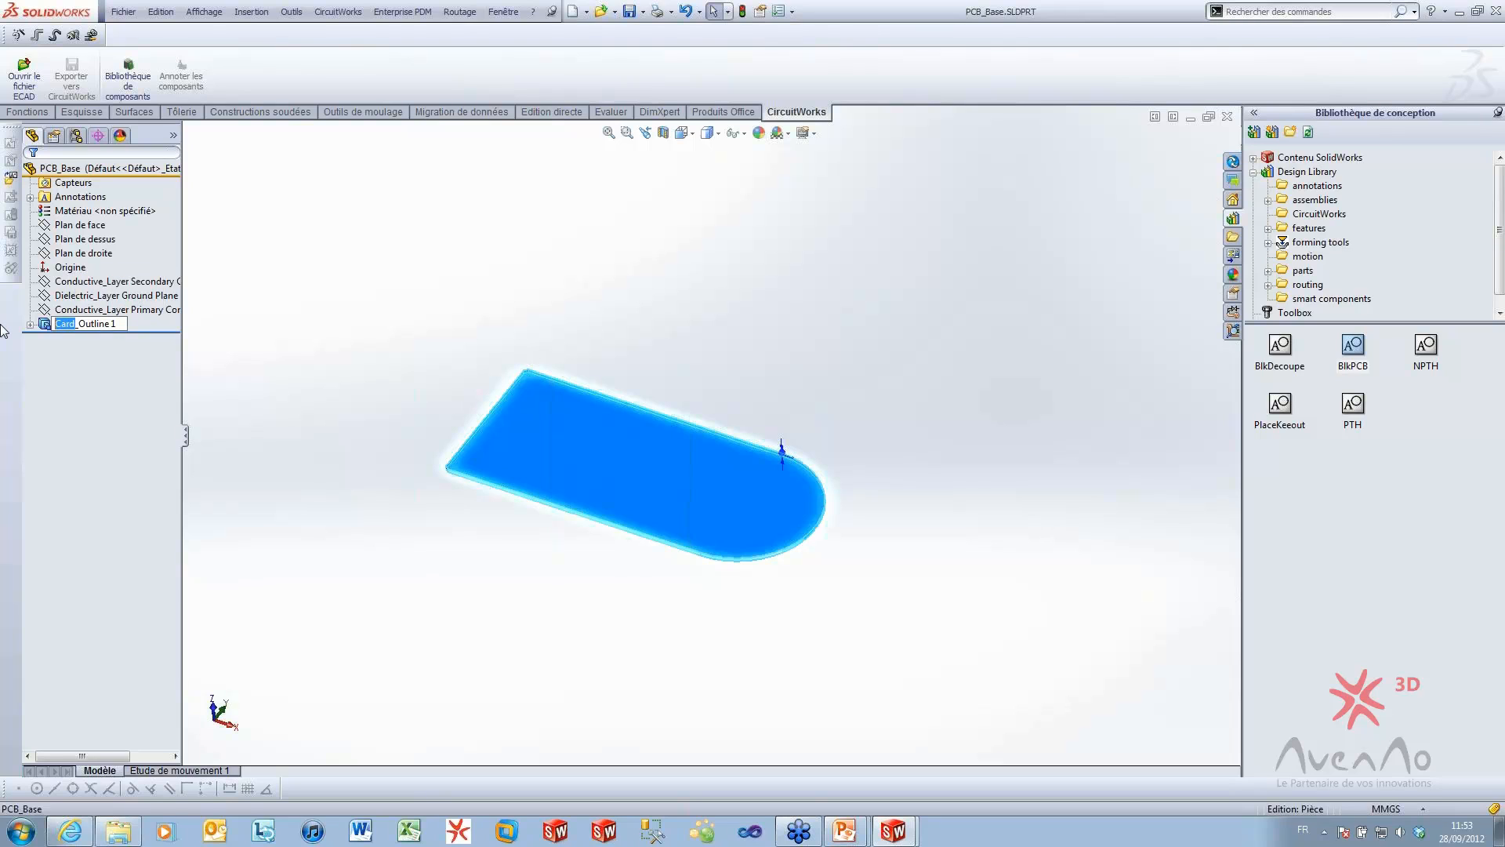
{"action": "type", "text": "Board"}
{"action": "left_click", "coordinate": [275, 260]}
Import the PCB_Base model with its restored feature name into CircuitWorks and close the board without saving it
{"action": "mouse_move", "coordinate": [894, 832]}
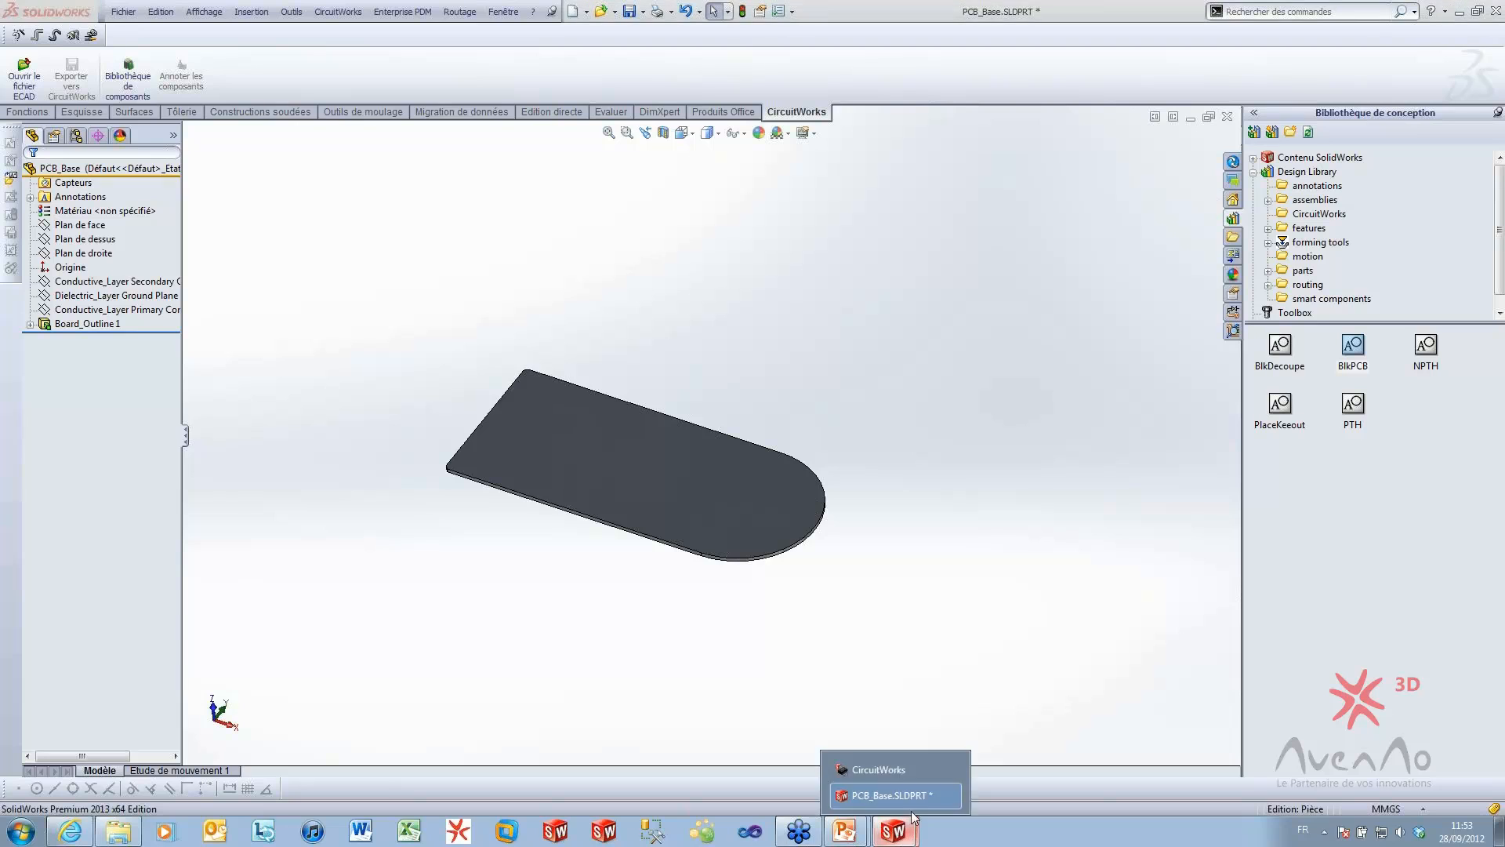
{"action": "left_click", "coordinate": [935, 781]}
{"action": "left_click", "coordinate": [896, 769]}
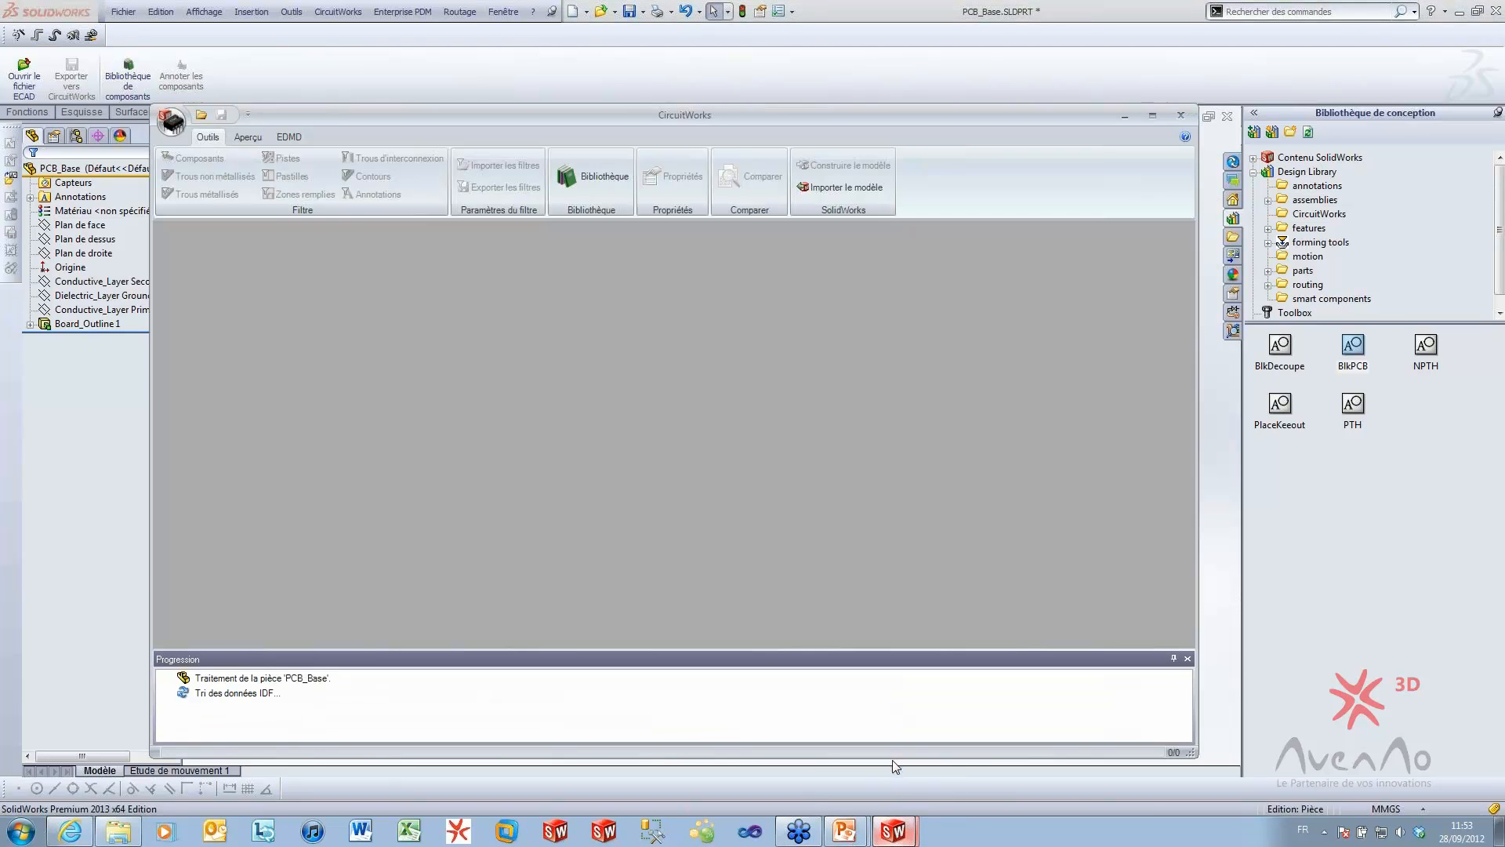
{"action": "left_click", "coordinate": [810, 189]}
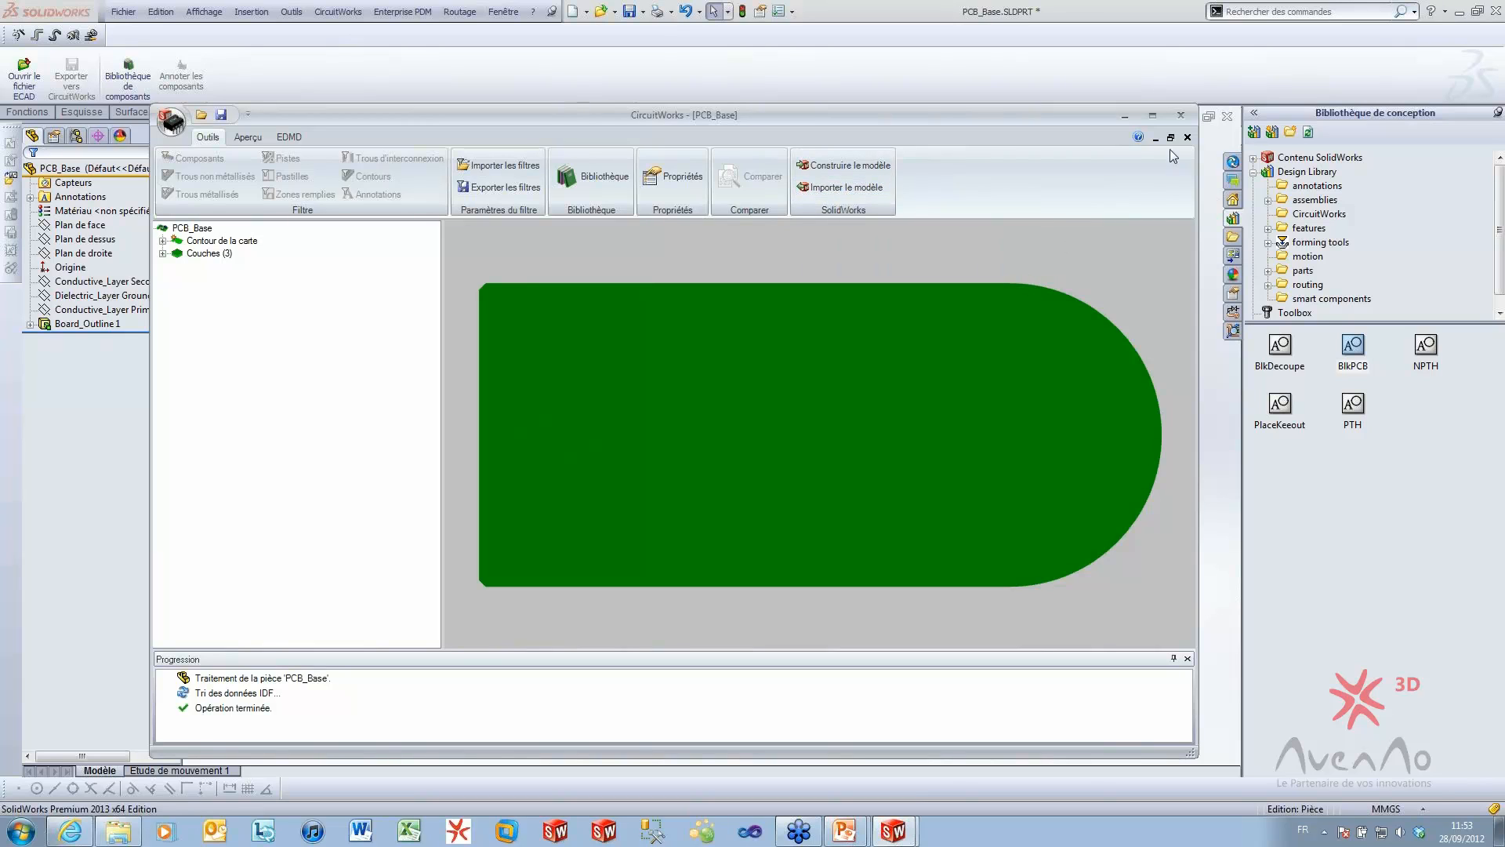
{"action": "left_click", "coordinate": [1186, 138]}
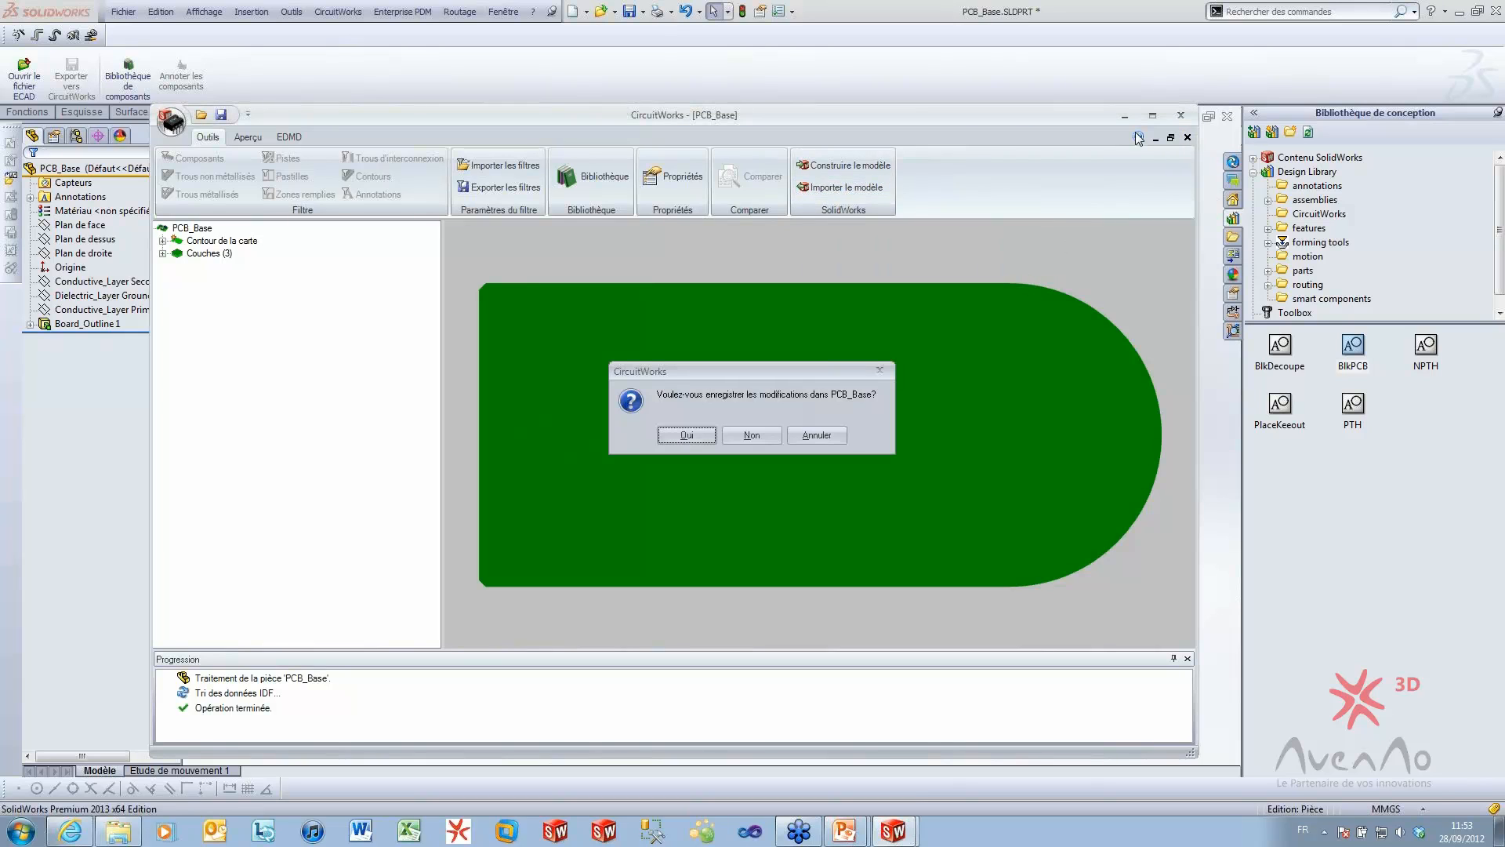
{"action": "left_click", "coordinate": [765, 435]}
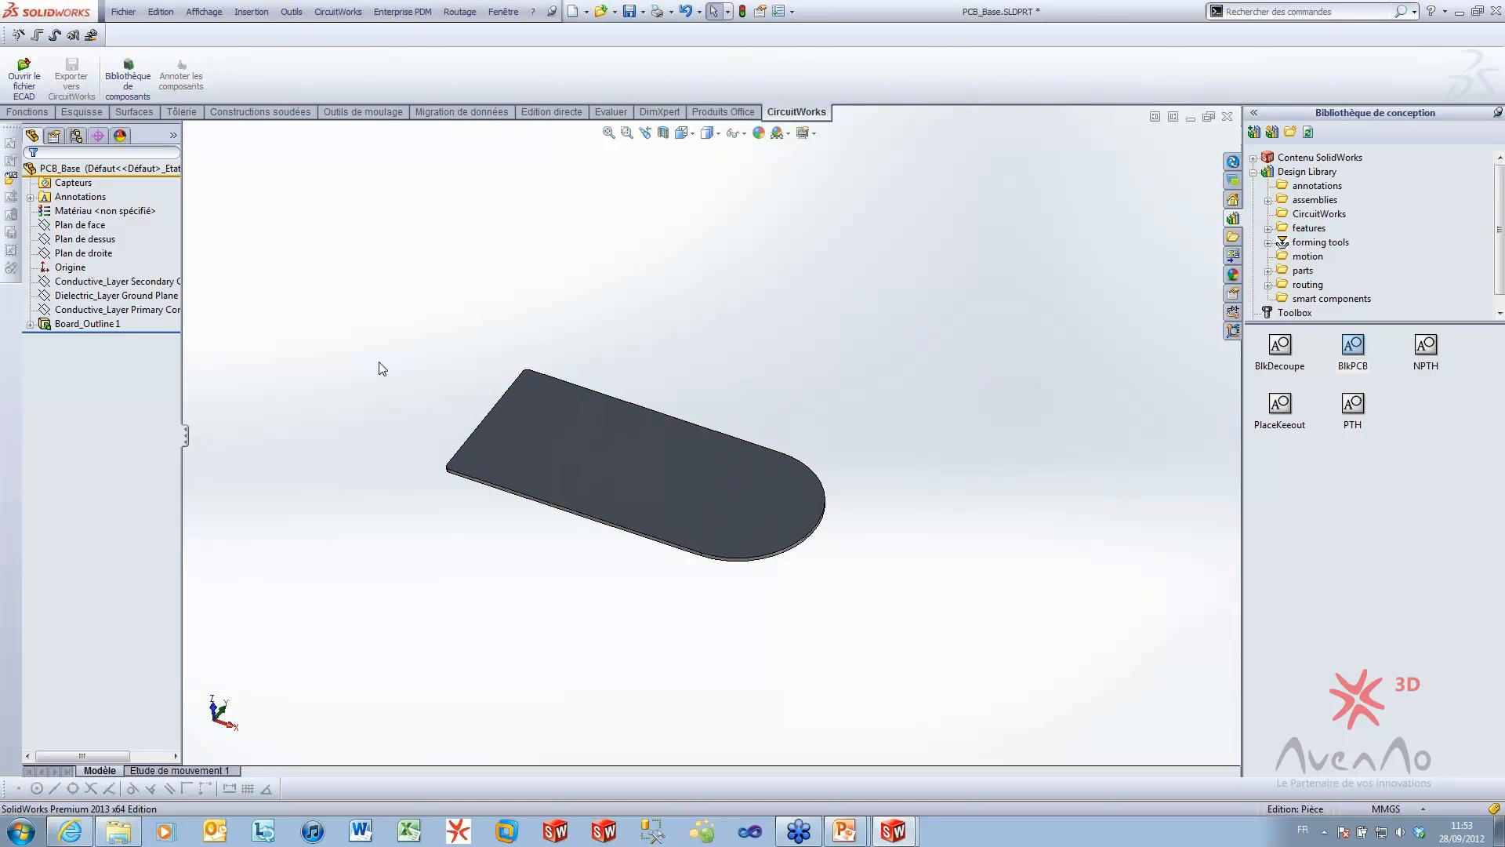
Start a sketch on the board's front face and insert the BlkDecoupe library block for the slot cutout
{"action": "key", "text": "ctrl+1"}
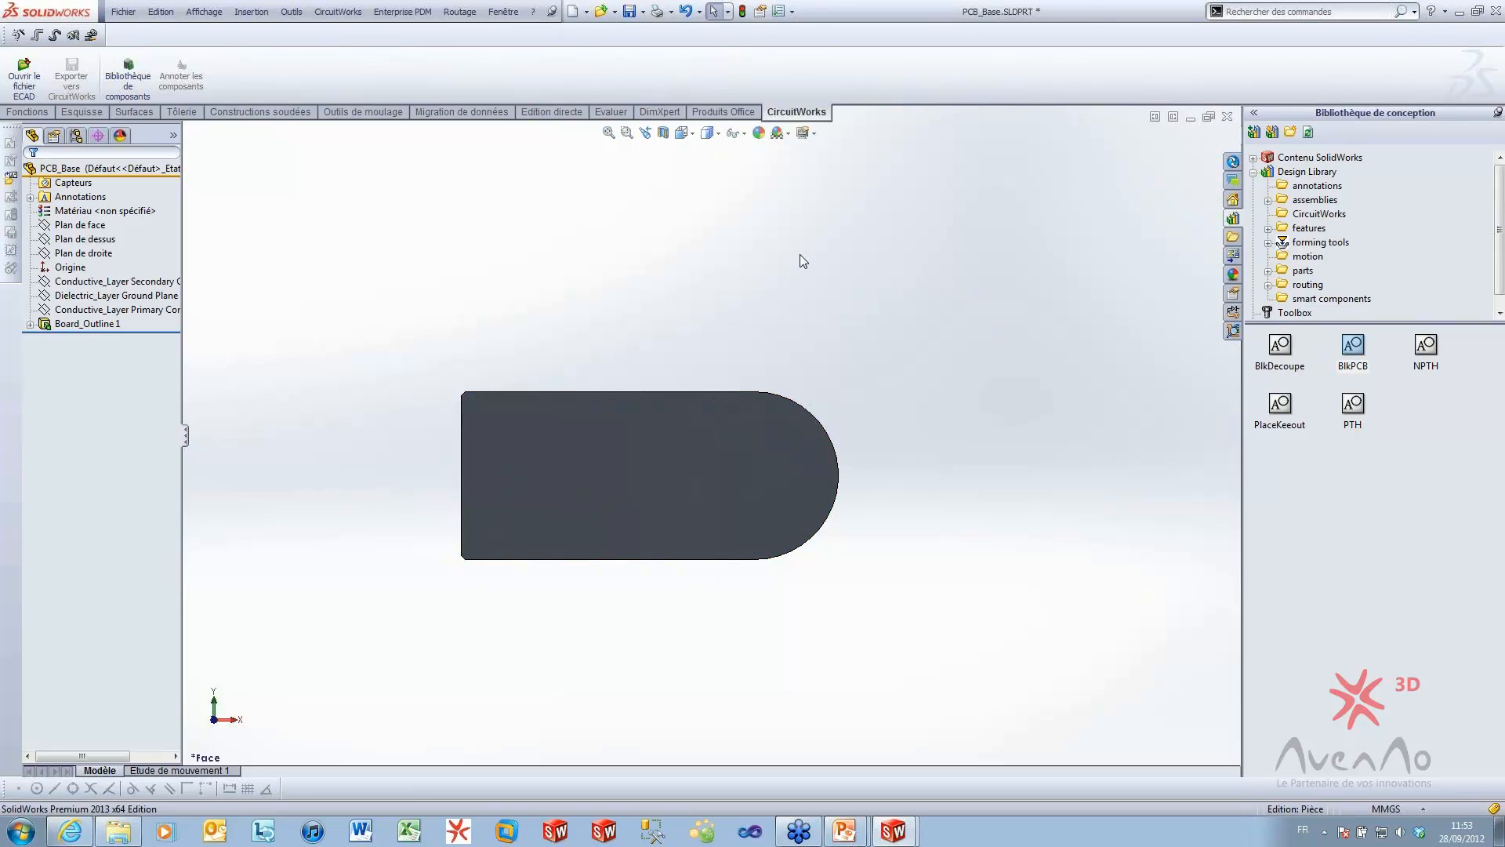
{"action": "left_click", "coordinate": [690, 436]}
{"action": "left_click", "coordinate": [689, 428]}
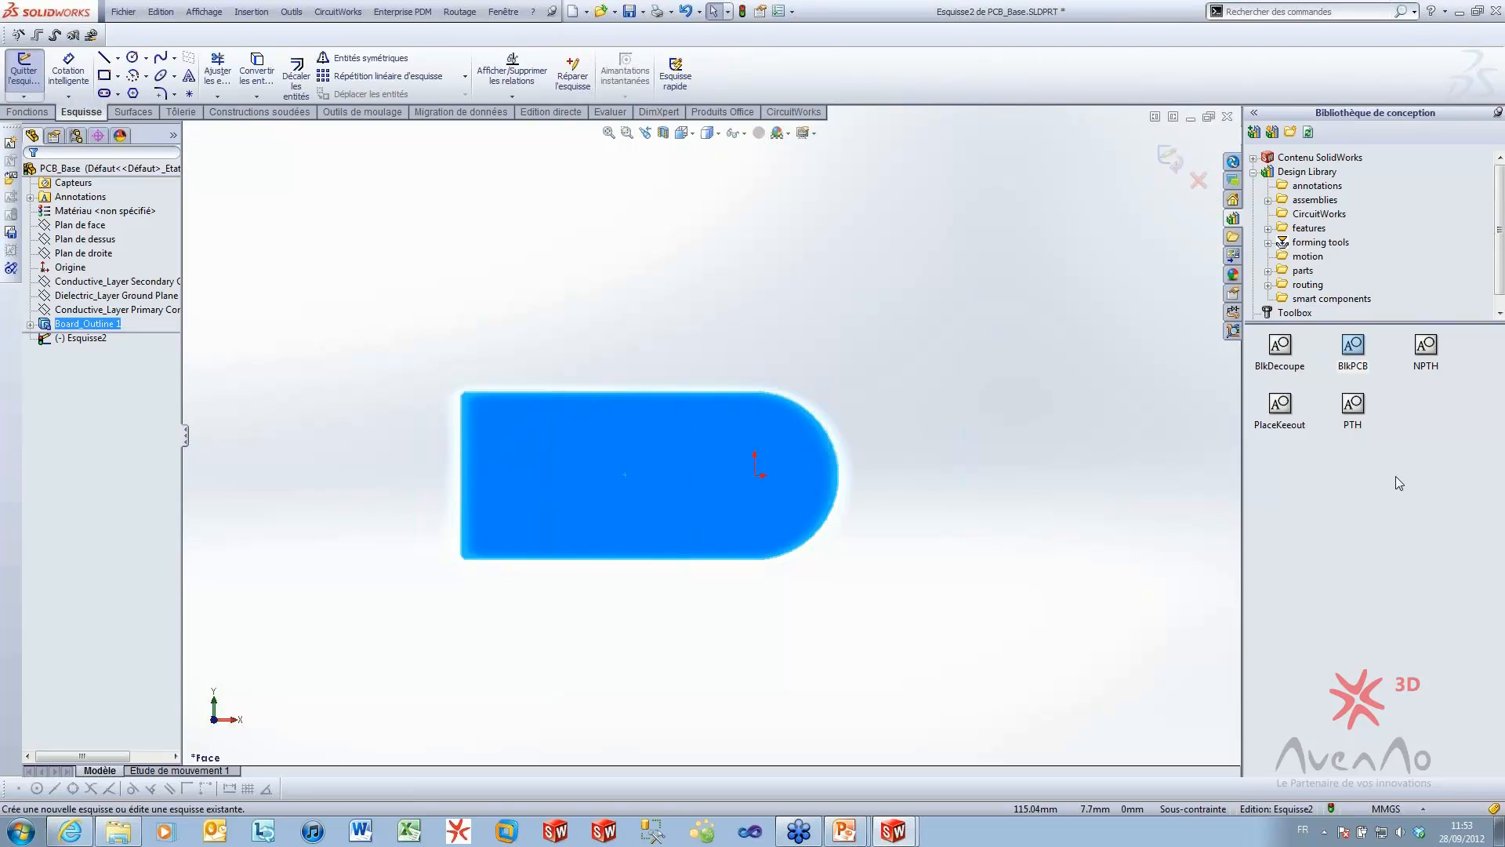
{"action": "left_click", "coordinate": [1278, 347]}
{"action": "left_click_drag", "start_coordinate": [652, 453], "coordinate": [652, 452]}
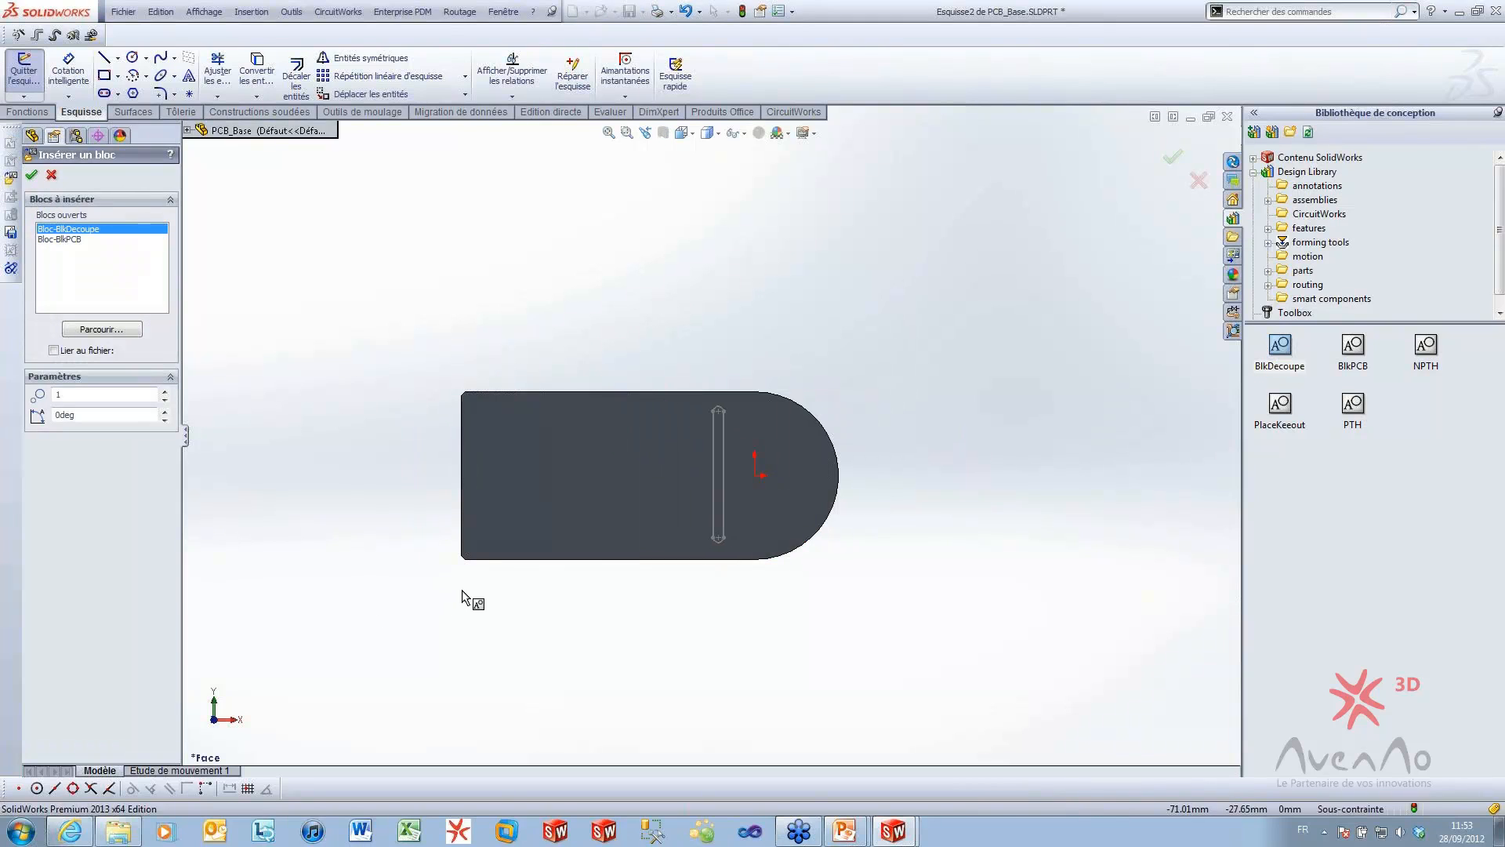
{"action": "left_click", "coordinate": [32, 176]}
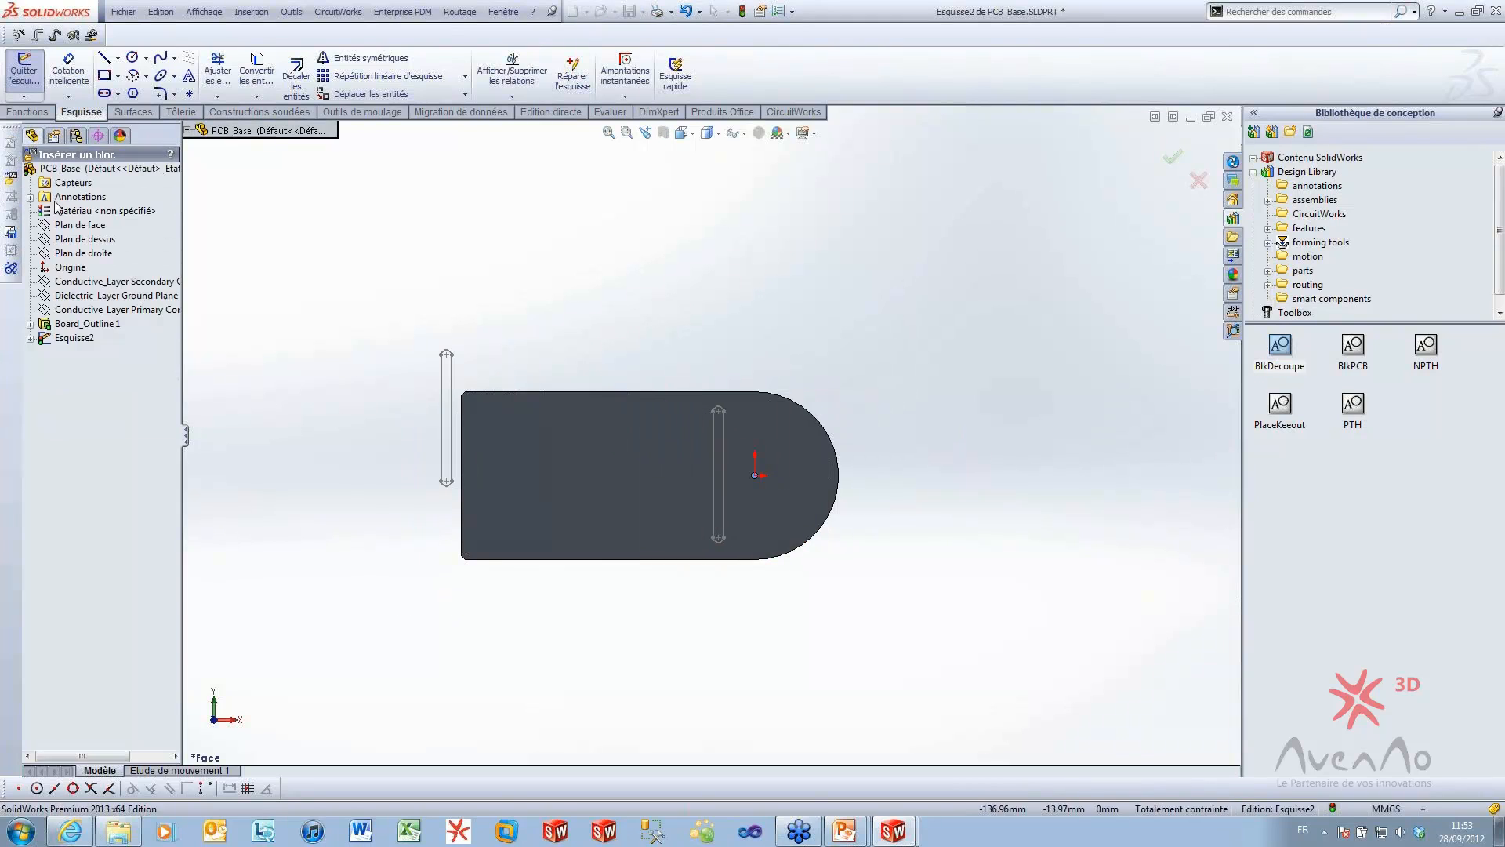
Explode the BlkDecoupe block inside the slot sketch into plain sketch entities
{"action": "left_click", "coordinate": [69, 338]}
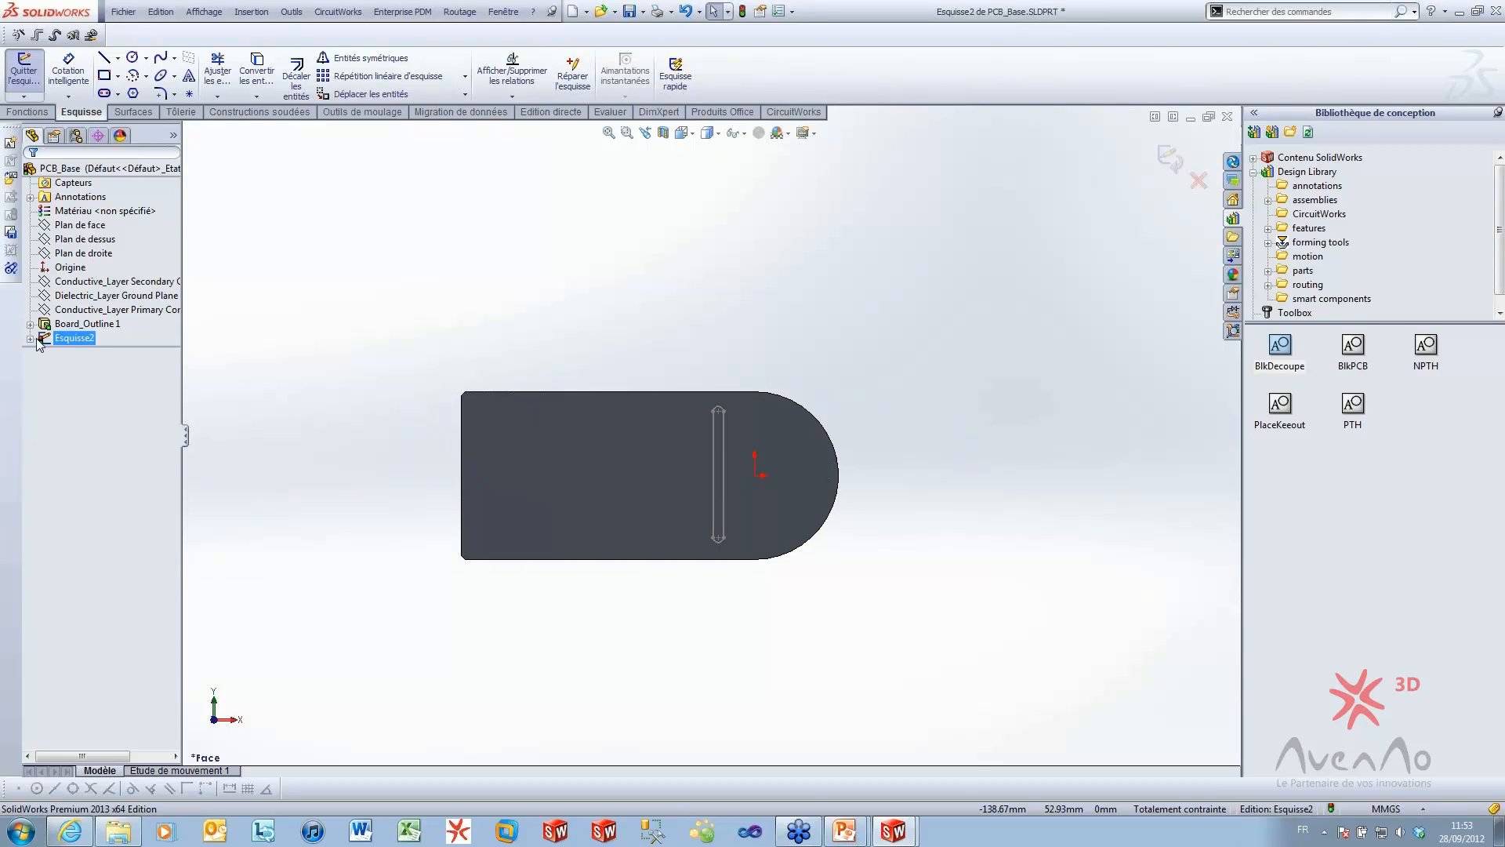
{"action": "left_click", "coordinate": [30, 338]}
{"action": "right_click", "coordinate": [106, 352]}
{"action": "left_click", "coordinate": [126, 432]}
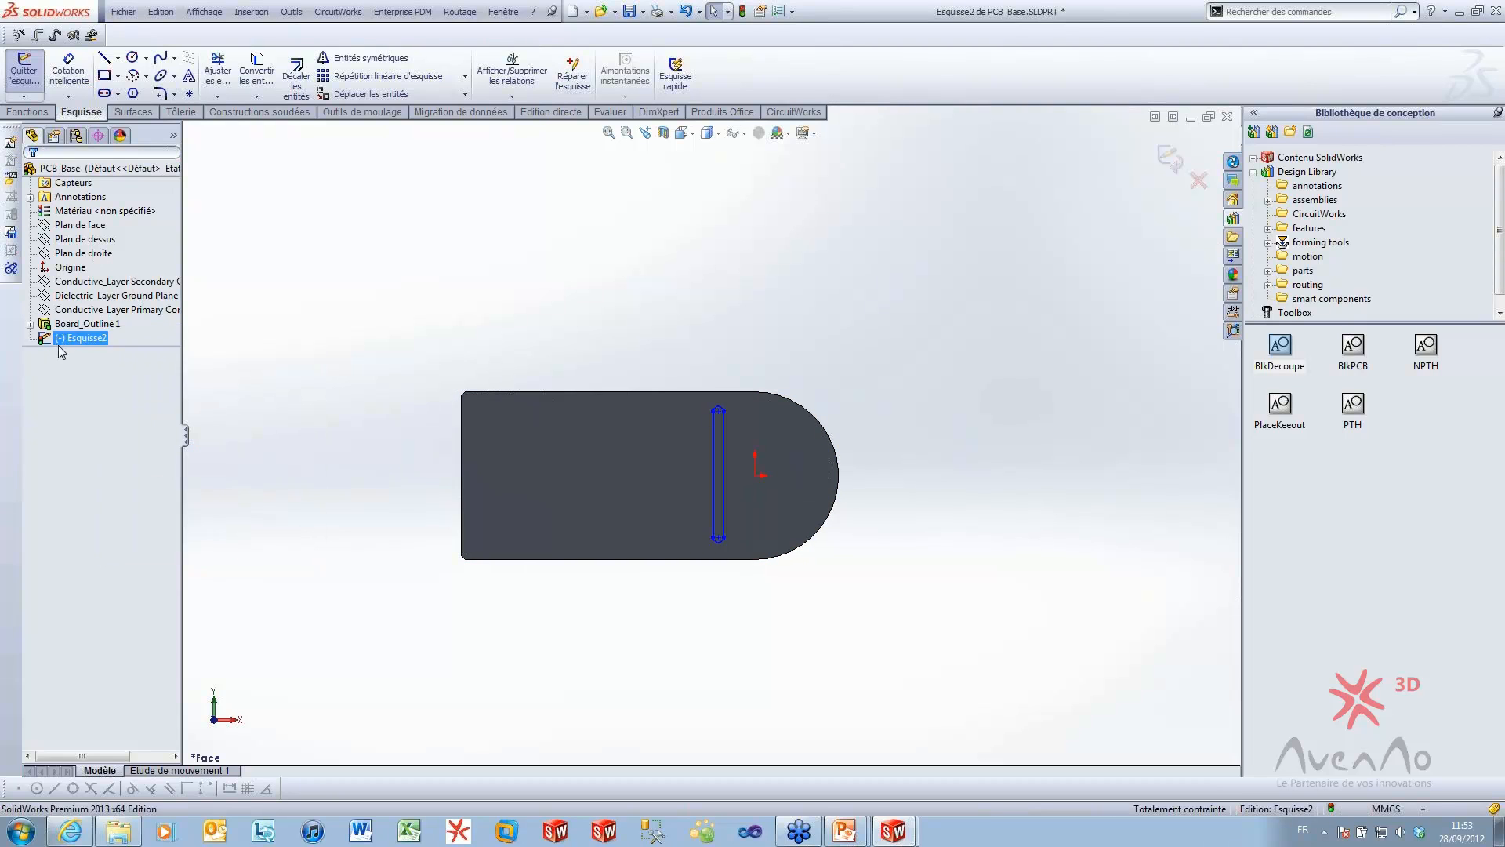
Cut the slot profile through the whole board with an extruded cut set to A travers tout
{"action": "left_click", "coordinate": [27, 112]}
{"action": "left_click", "coordinate": [263, 75]}
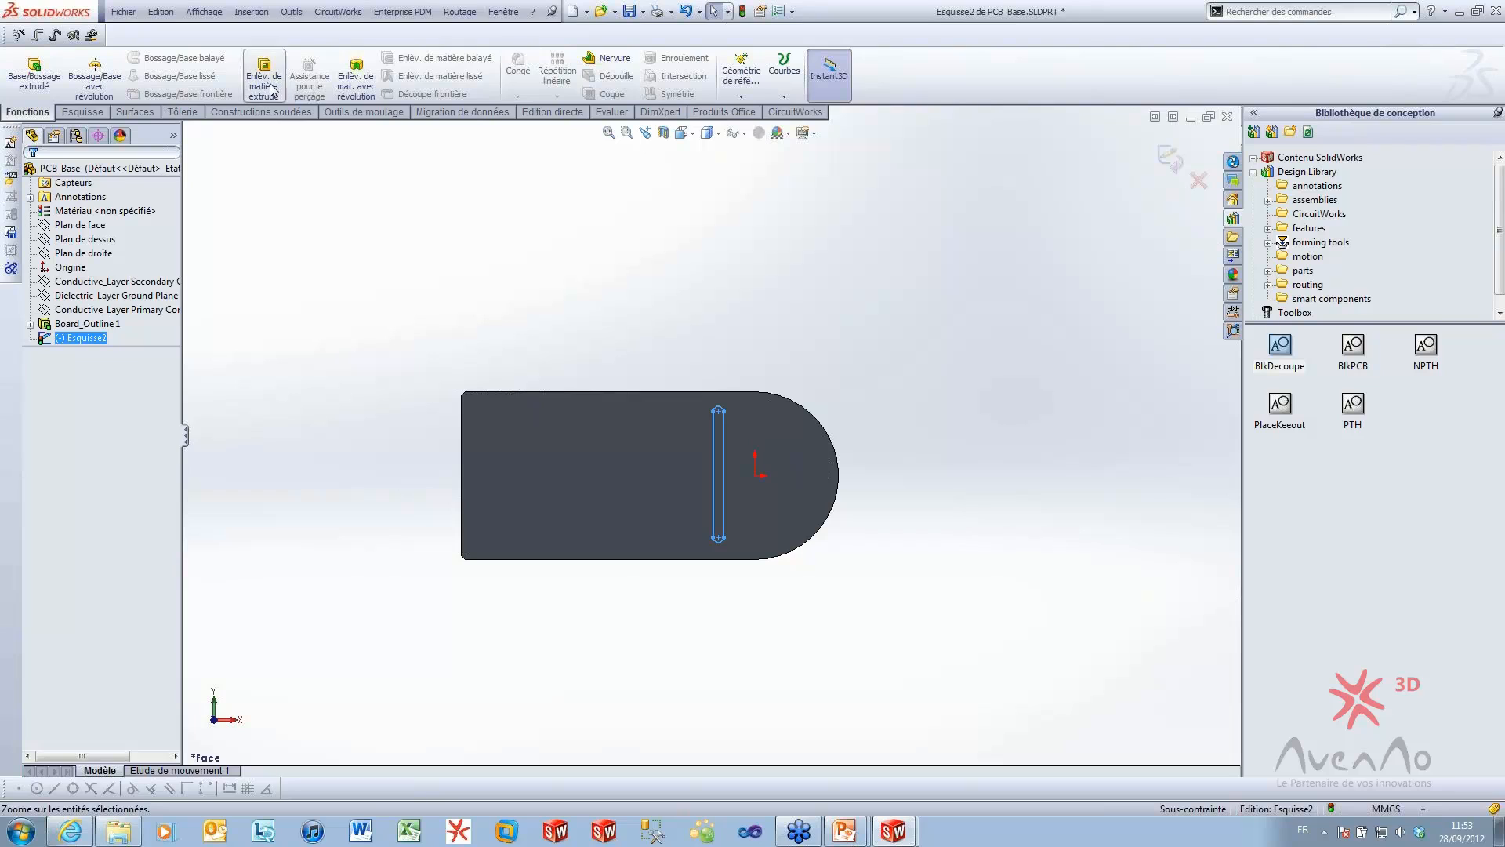
{"action": "left_click", "coordinate": [98, 265]}
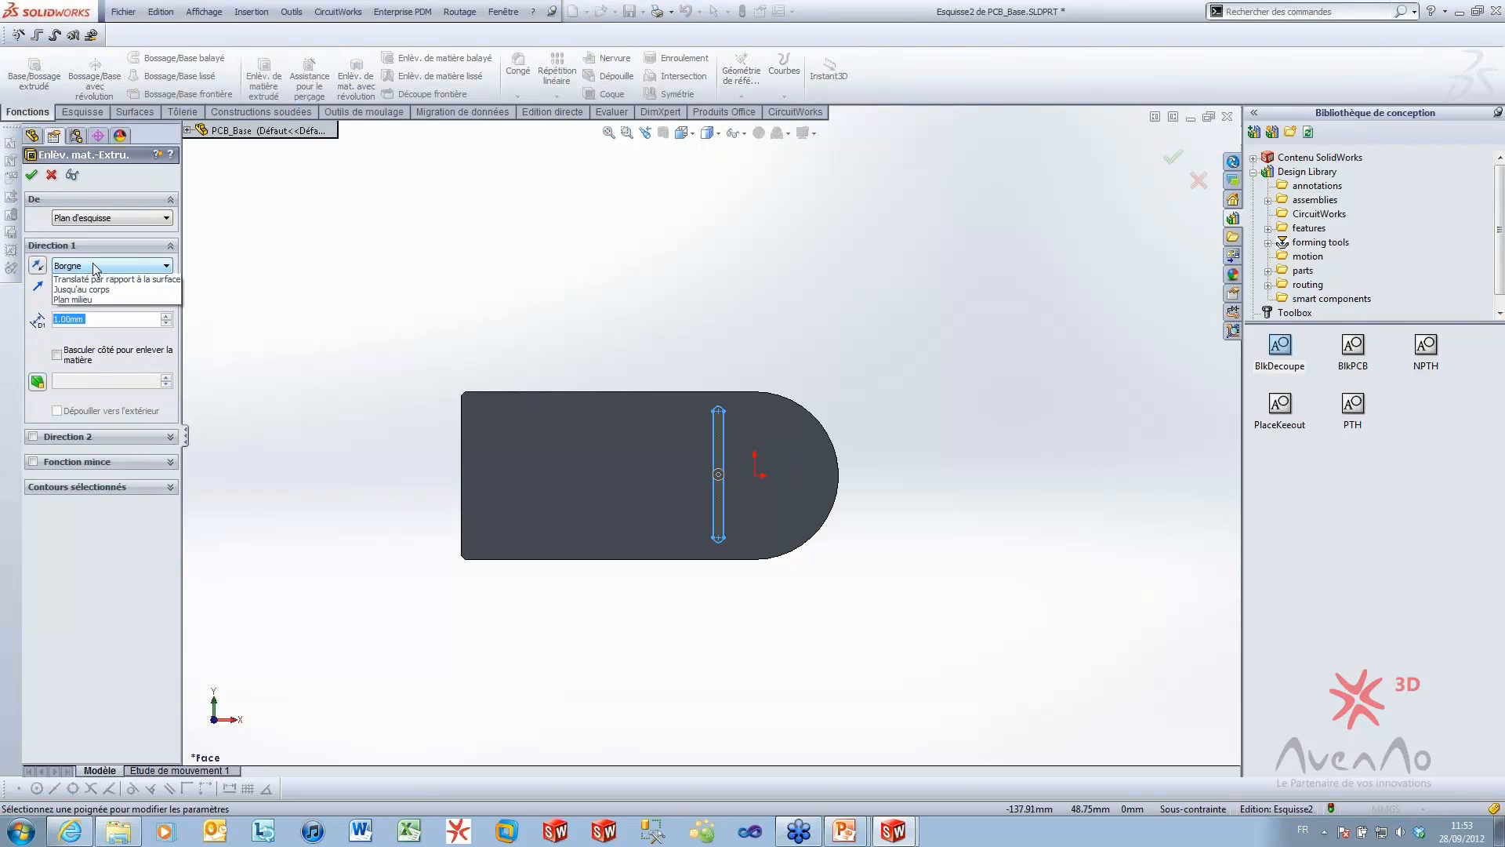
{"action": "left_click", "coordinate": [91, 290]}
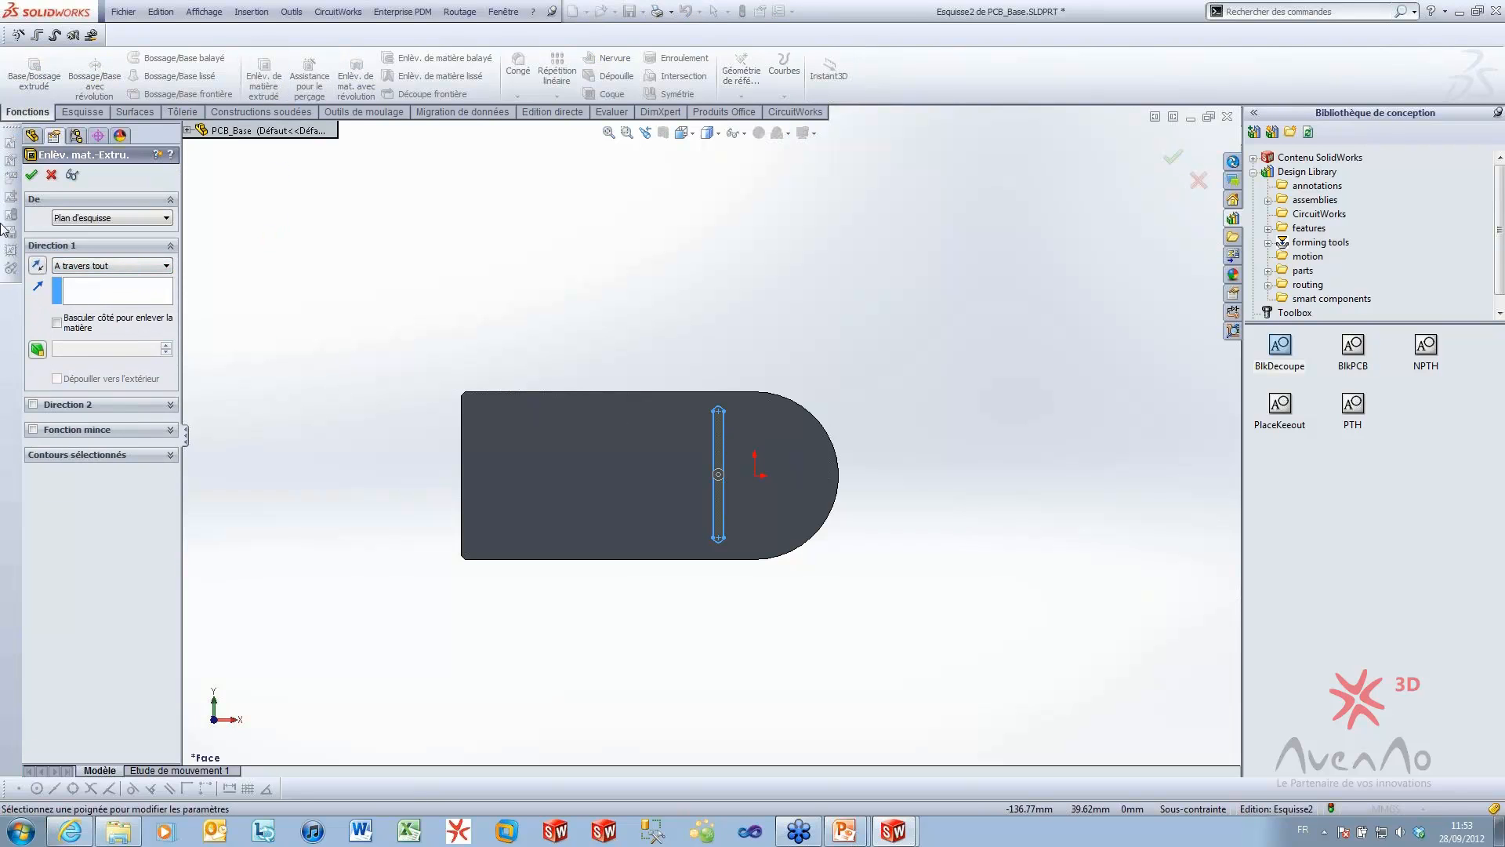
{"action": "left_click", "coordinate": [40, 266]}
{"action": "left_click", "coordinate": [33, 177]}
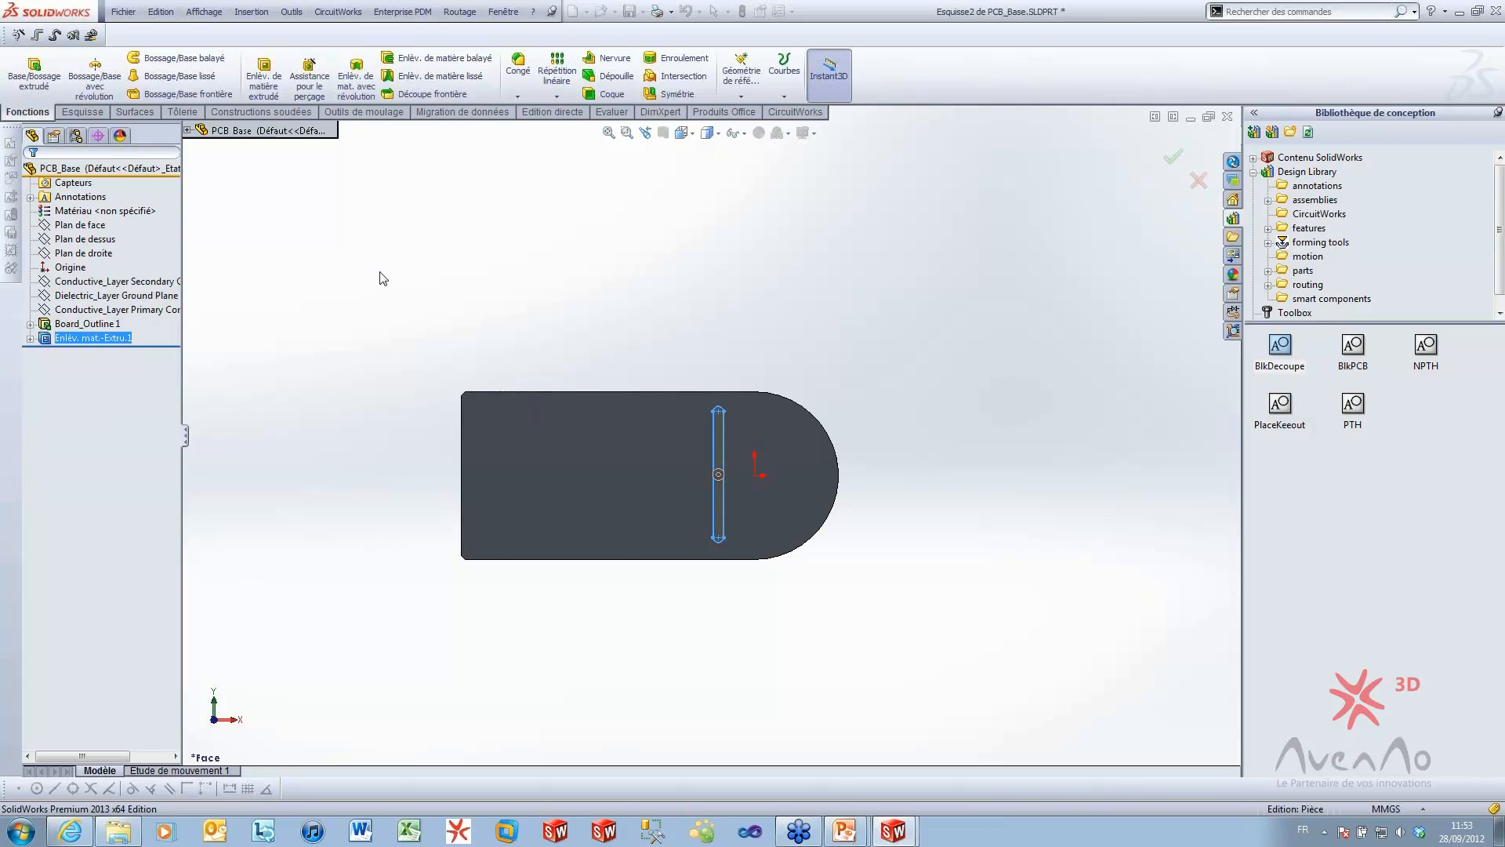
Start a new sketch on the board face and insert the NPTH library block beside the slot
{"action": "left_click", "coordinate": [563, 492]}
{"action": "mouse_move", "coordinate": [1427, 349]}
{"action": "left_mouse_down"}
{"action": "mouse_move", "coordinate": [861, 491]}
{"action": "mouse_move", "coordinate": [595, 483]}
{"action": "left_mouse_up"}
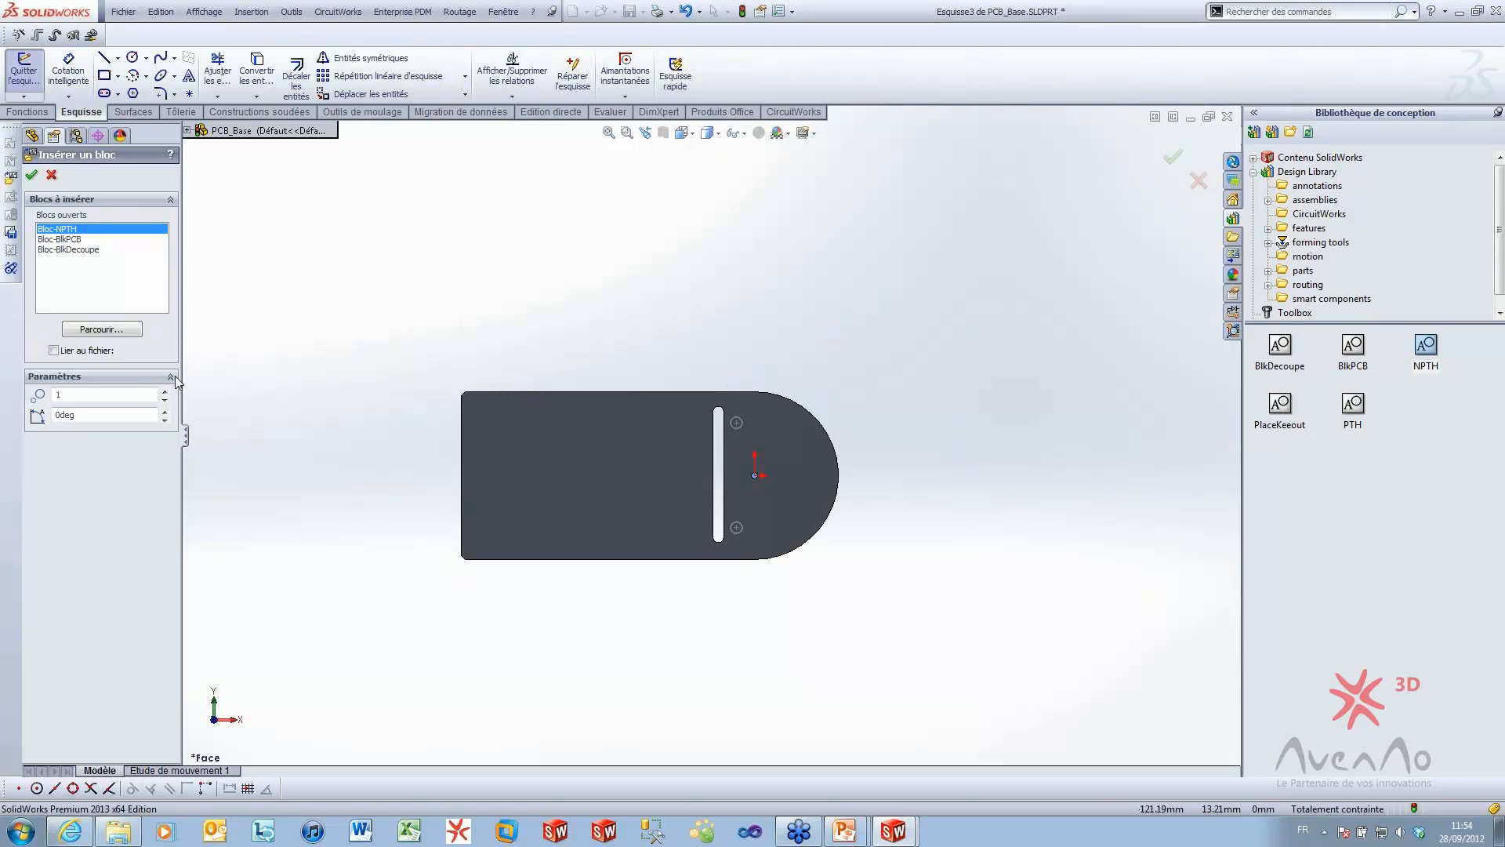
{"action": "left_click", "coordinate": [31, 175]}
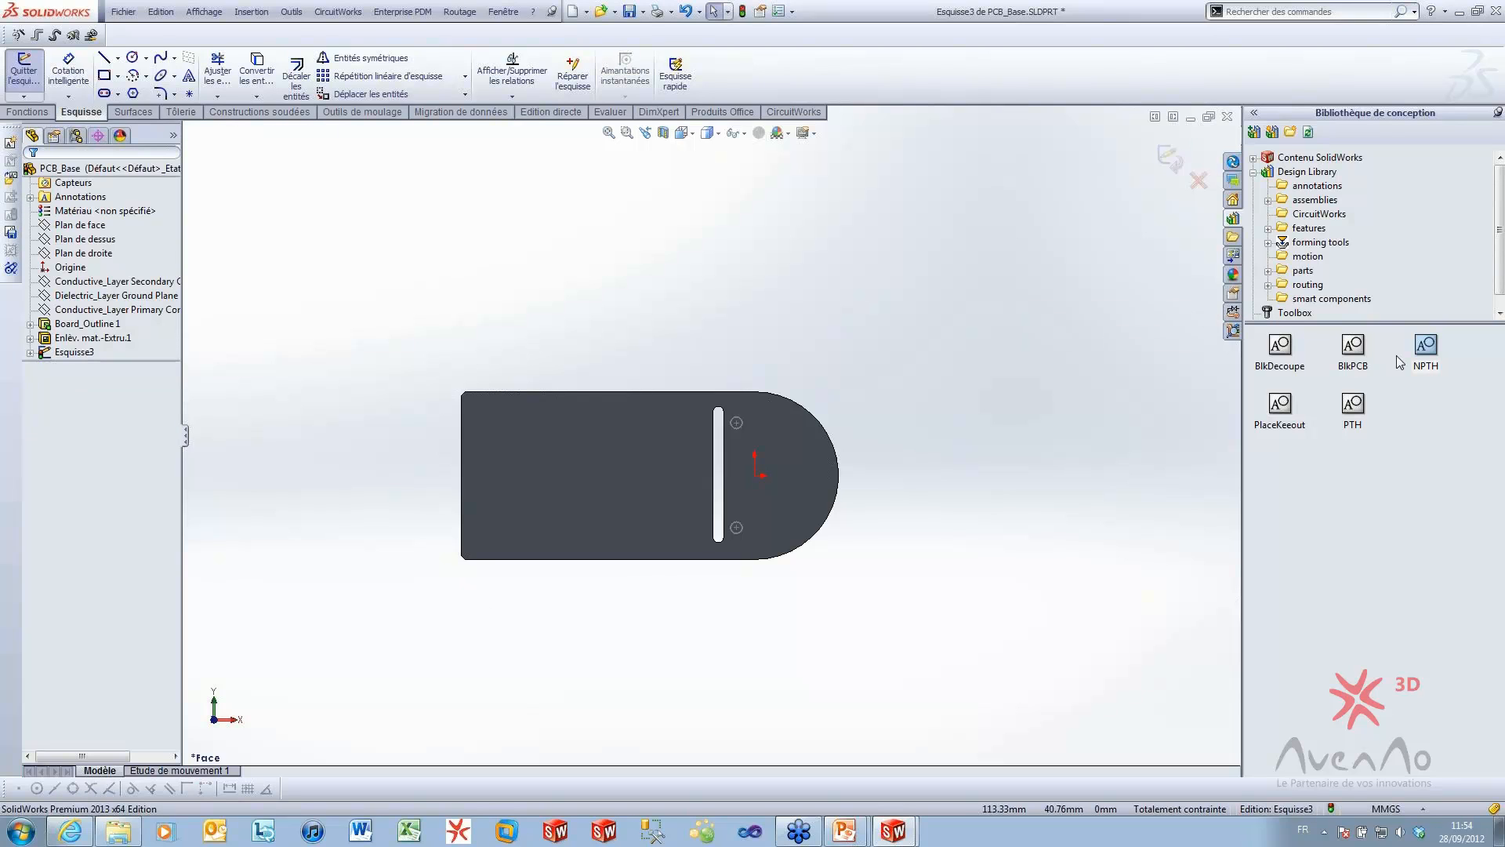
Try adding the PTH library block to the NPTH hole sketch and delete it again
{"action": "left_click_drag", "start_coordinate": [1358, 416], "coordinate": [865, 410]}
{"action": "left_click_drag", "start_coordinate": [538, 444], "coordinate": [535, 447]}
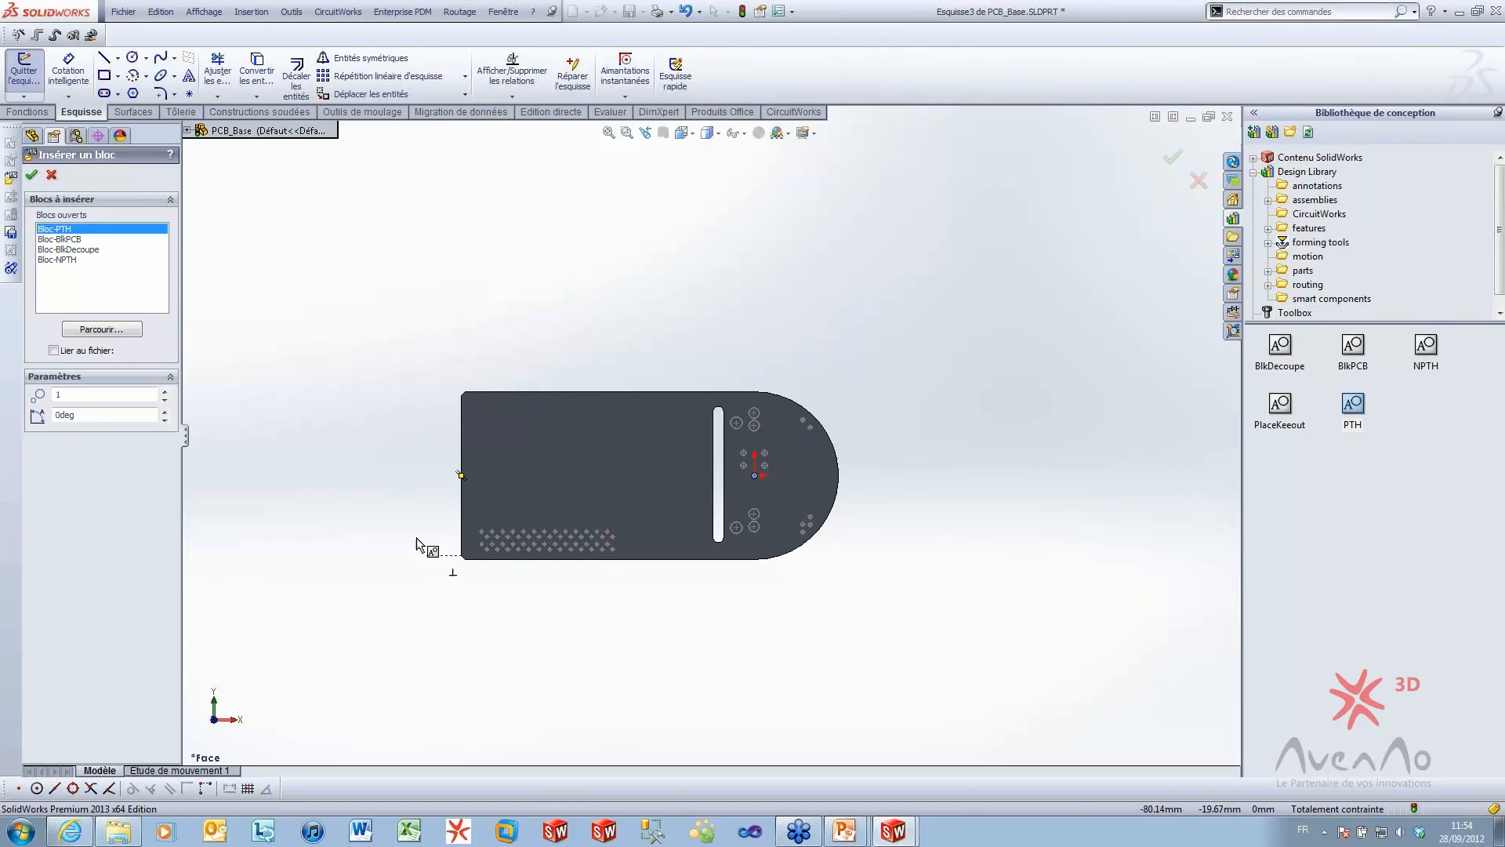
{"action": "key", "text": "Escape"}
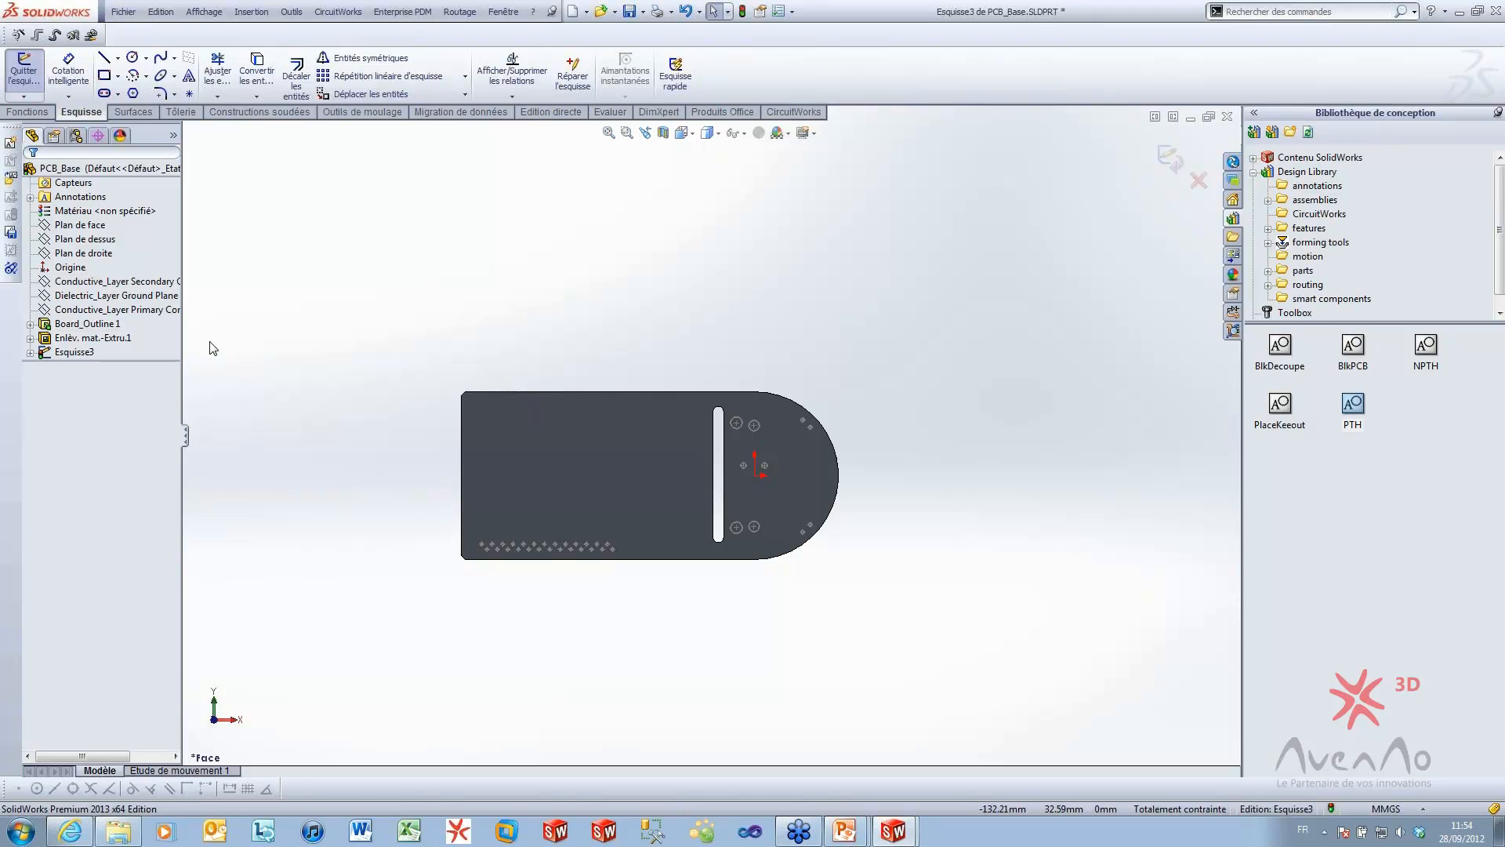
{"action": "left_click", "coordinate": [596, 545]}
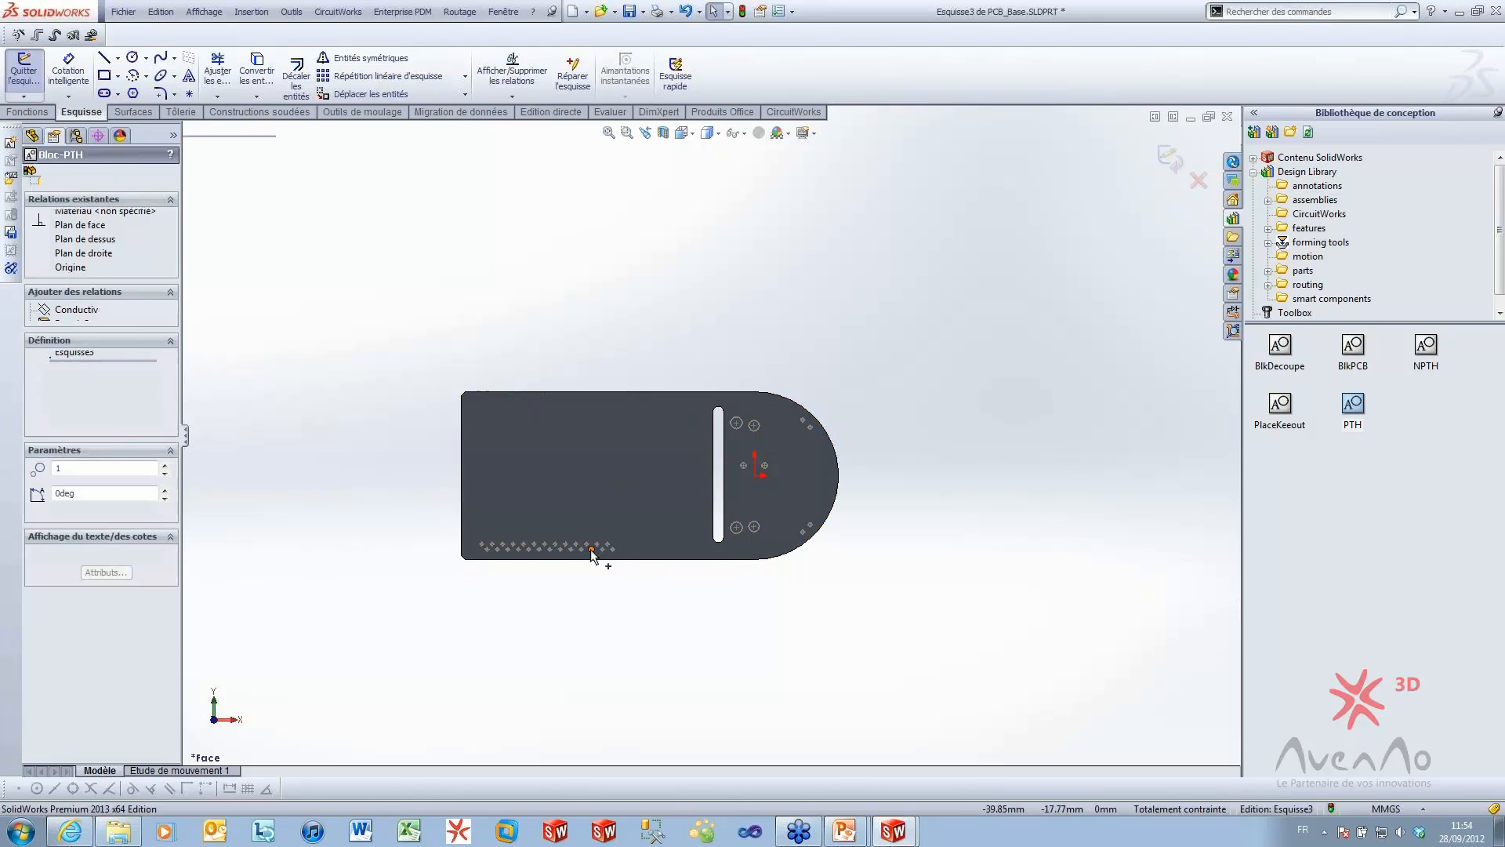
{"action": "key", "text": "Delete"}
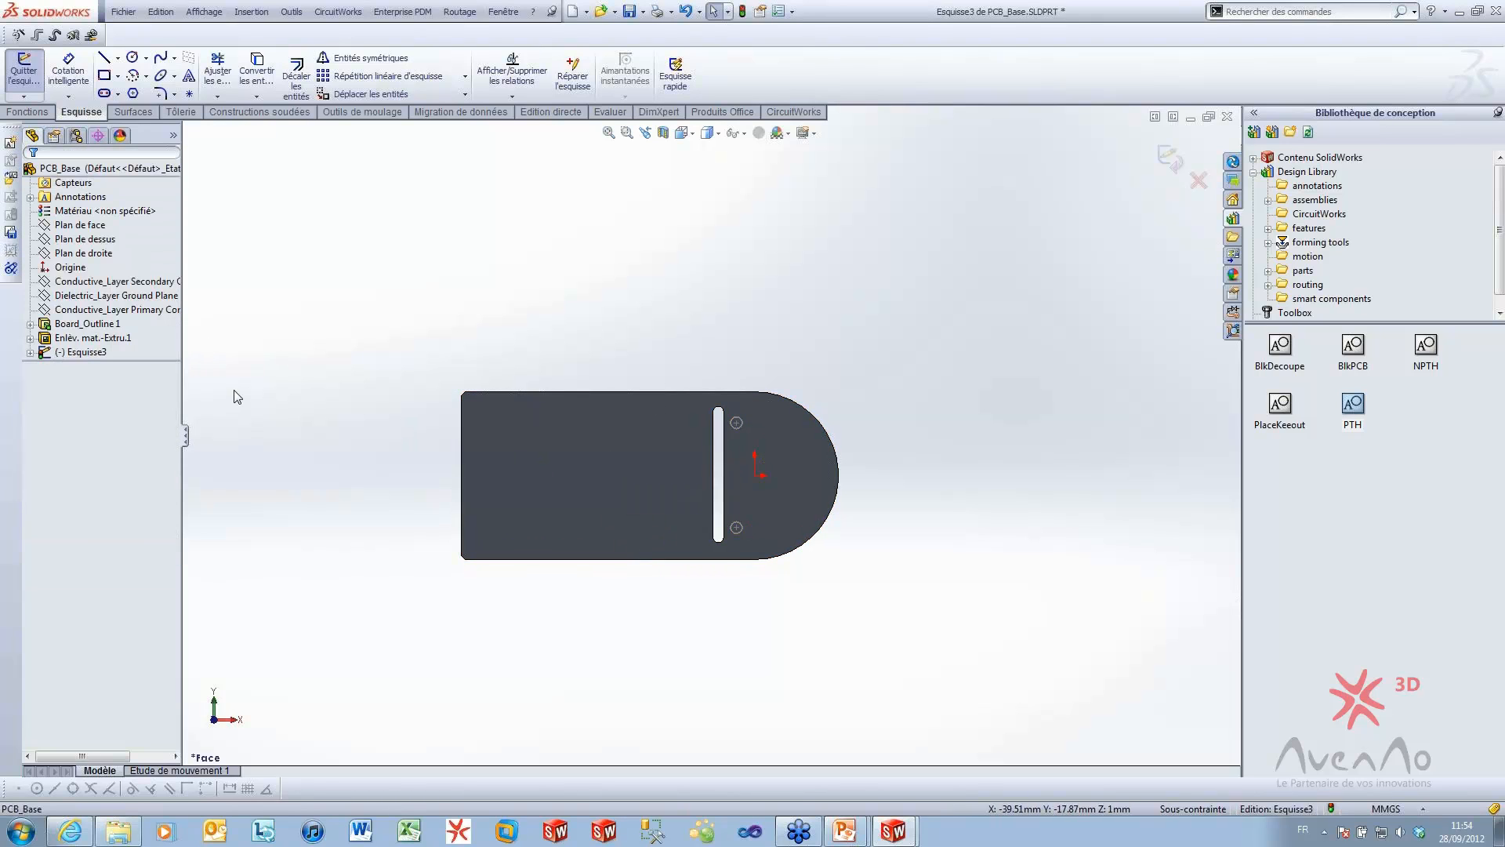
Exit the hole sketch and explode its NPTH block into plain sketch entities
{"action": "key", "text": "ctrl+b"}
{"action": "left_click", "coordinate": [31, 353]}
{"action": "right_click", "coordinate": [72, 364]}
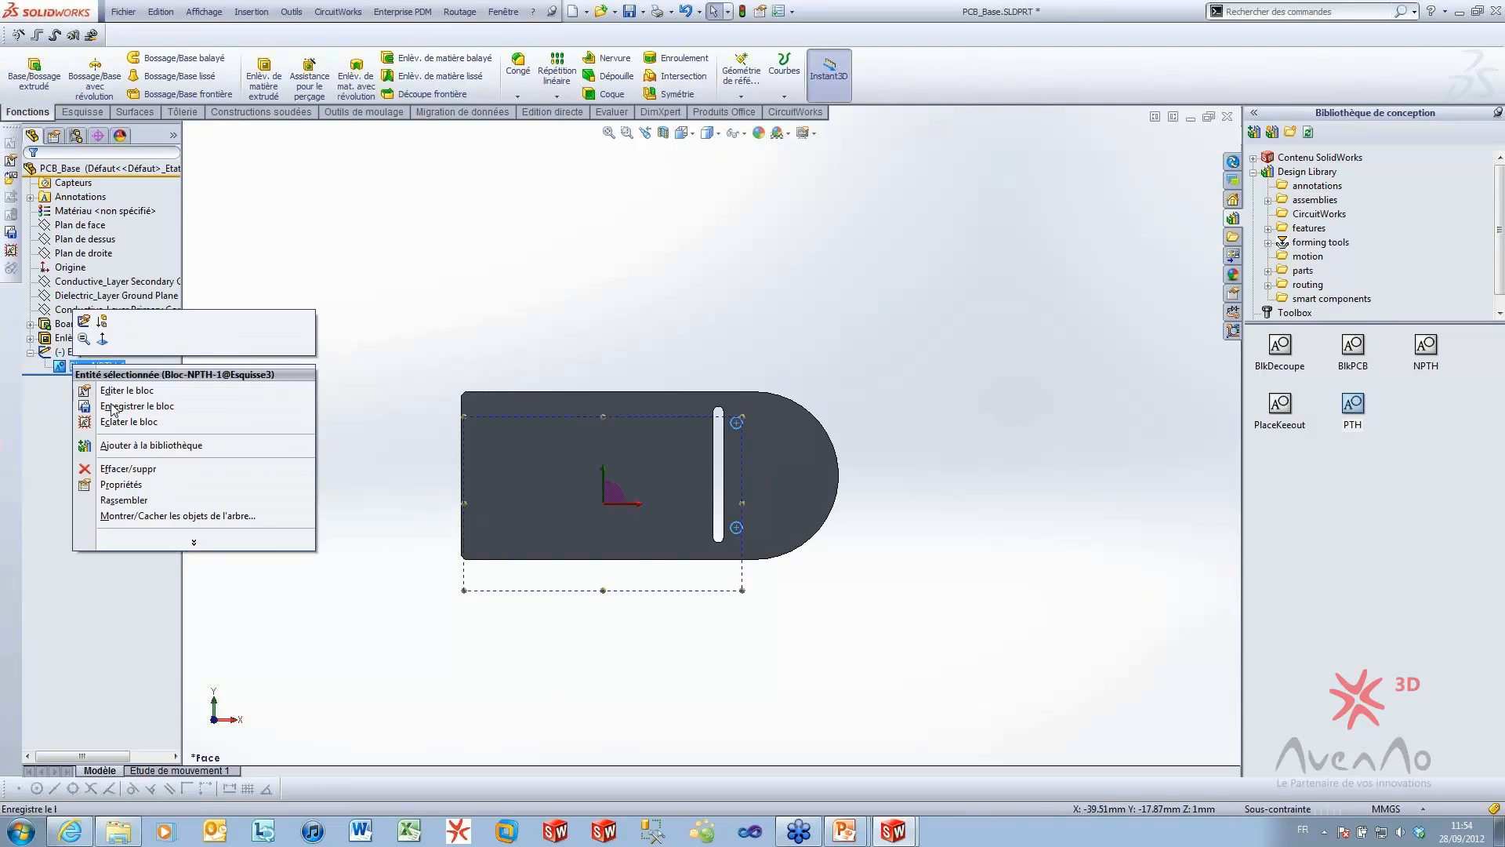
{"action": "left_click", "coordinate": [125, 425]}
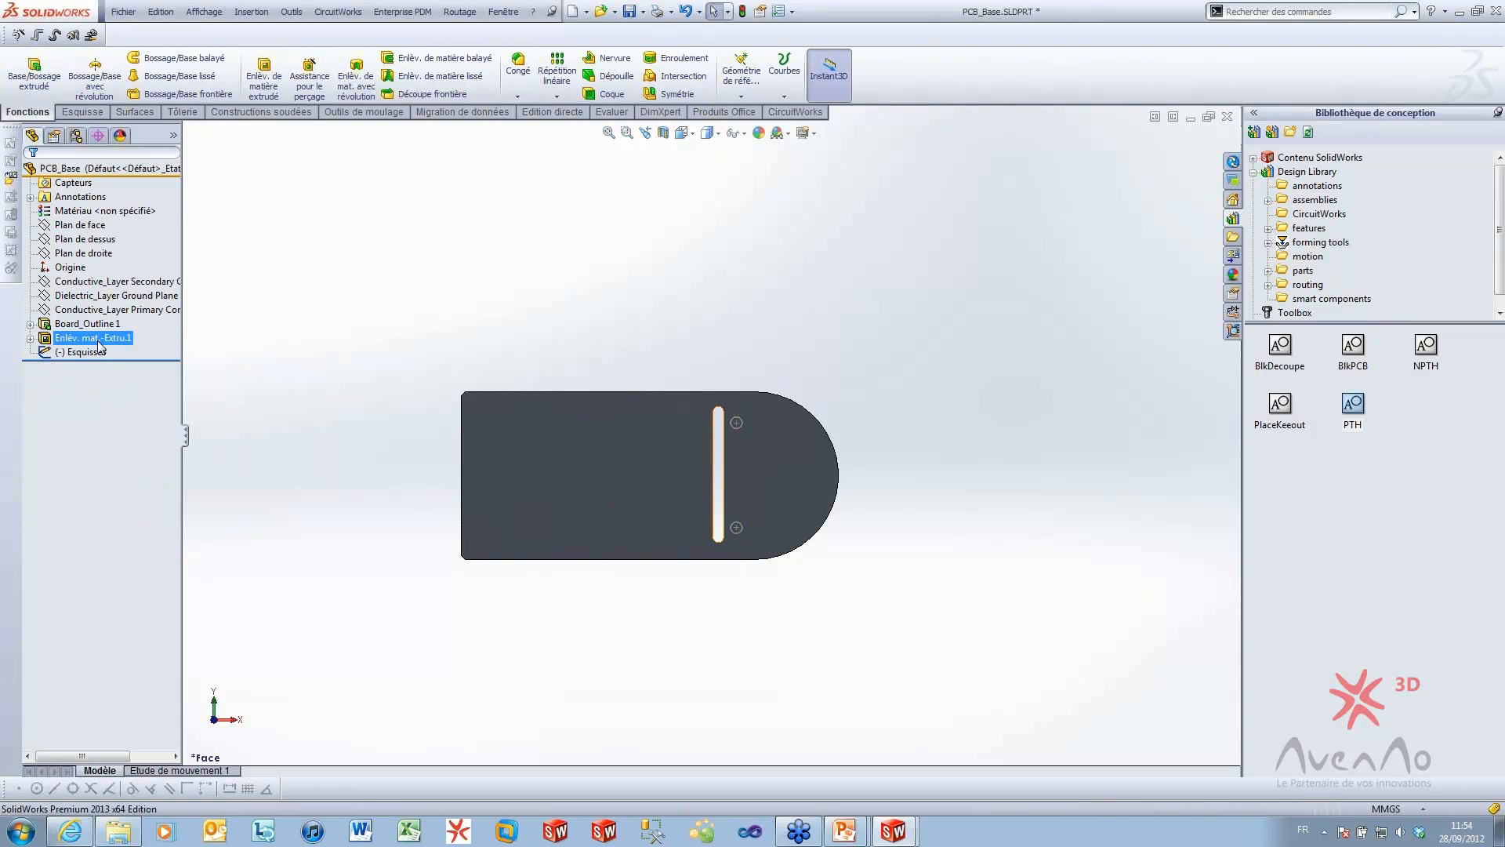
Rename the slot cut feature as Board_Outline 2, following the board extrusion's name
{"action": "left_click", "coordinate": [98, 337]}
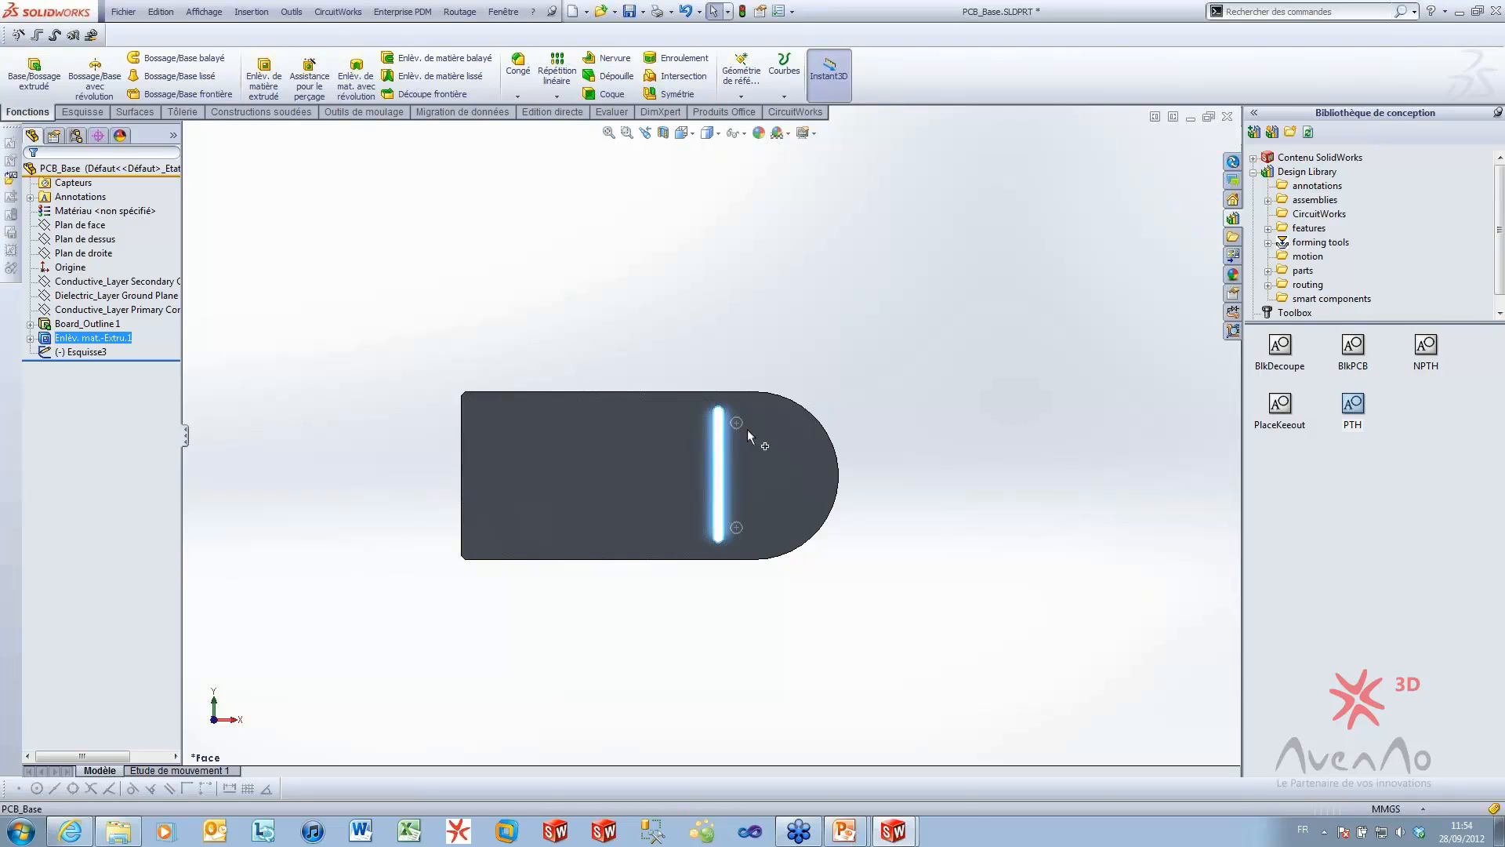
{"action": "left_click", "coordinate": [87, 325]}
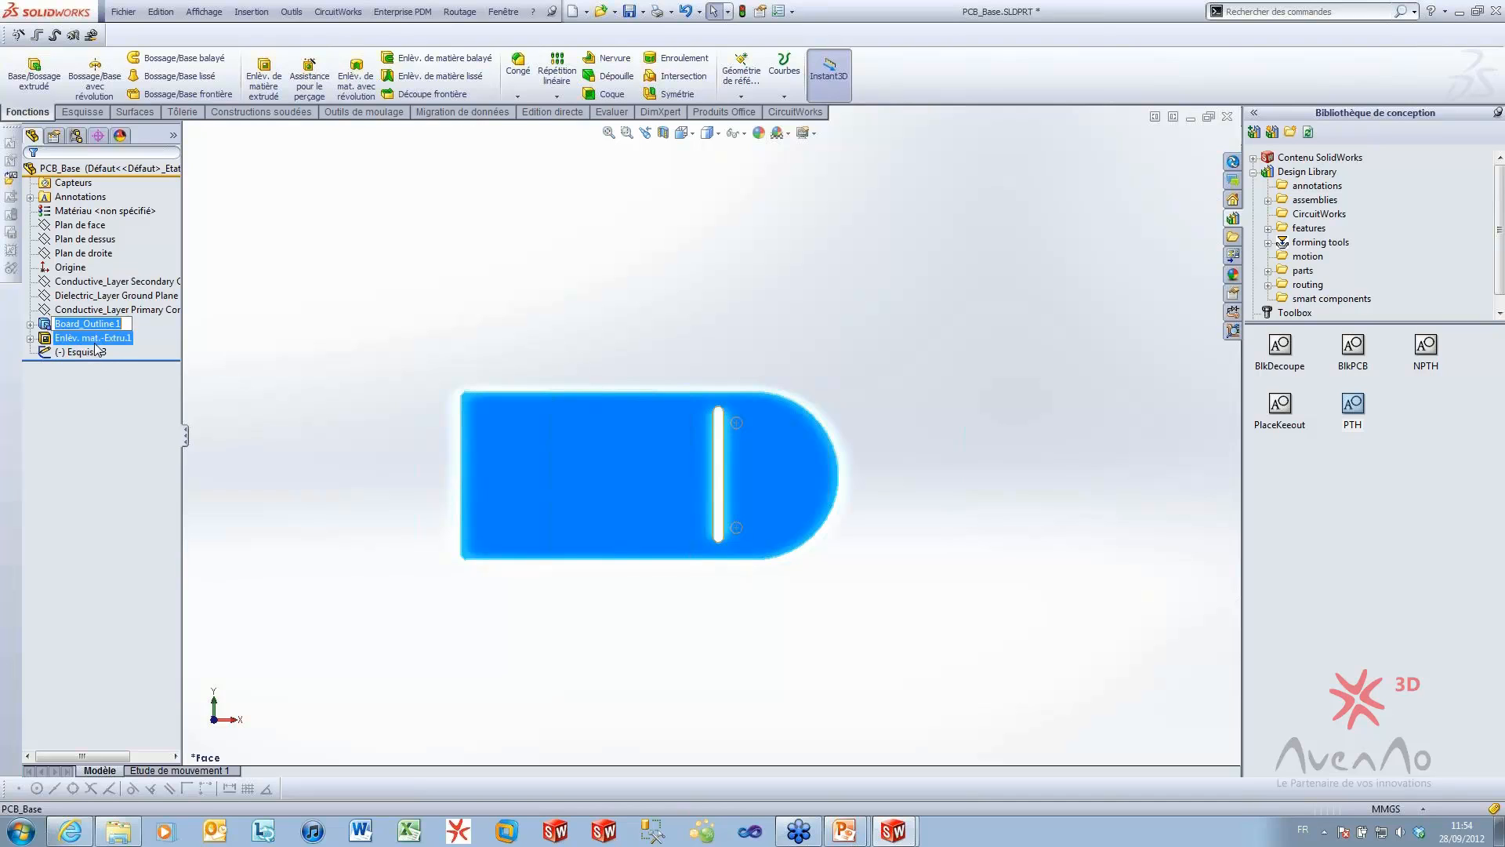
{"action": "left_click", "coordinate": [96, 338]}
{"action": "left_click", "coordinate": [97, 338]}
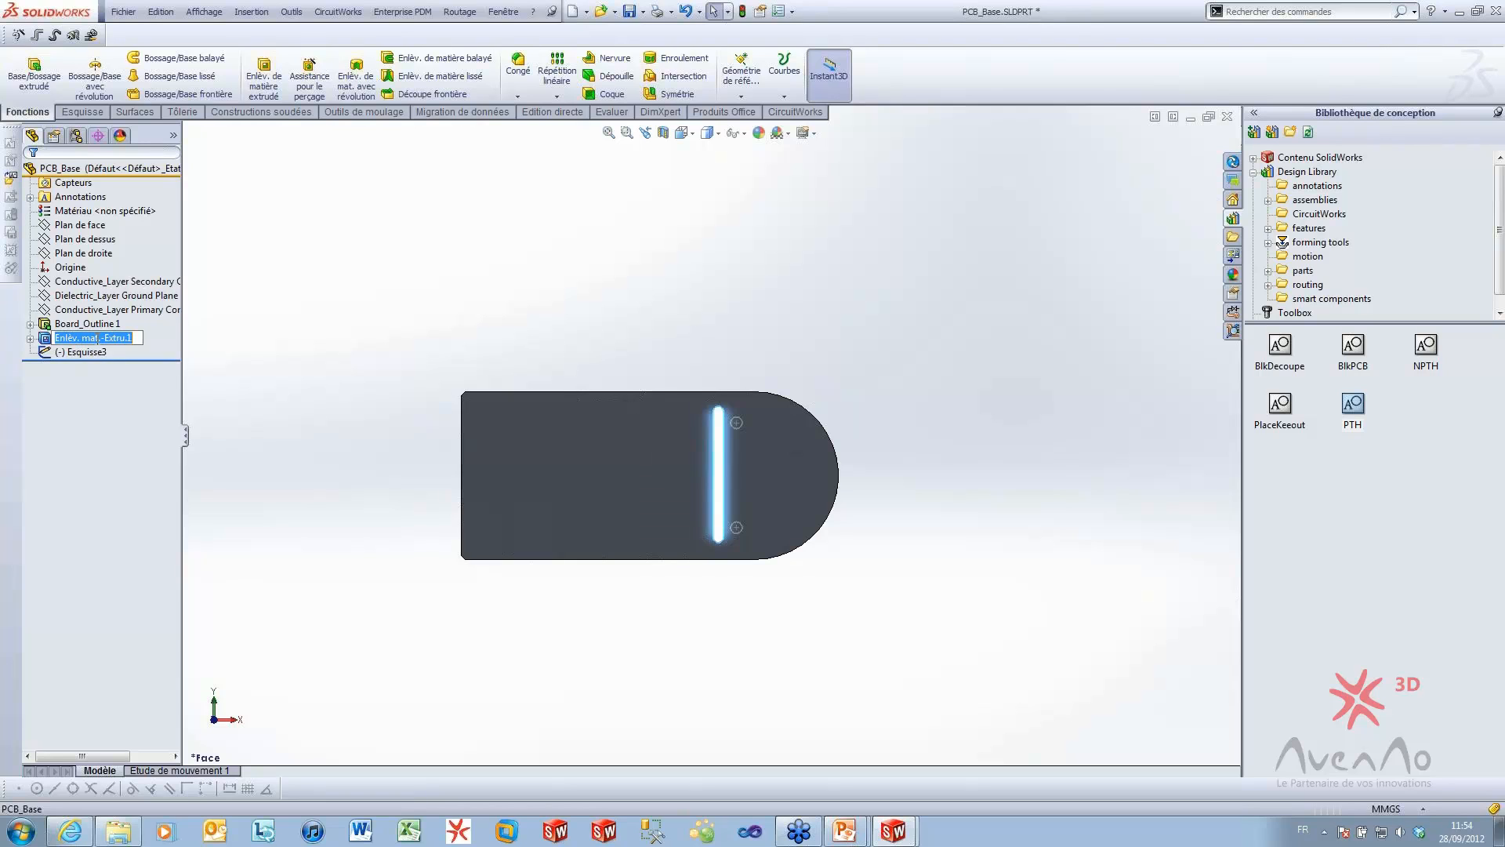
{"action": "type", "text": "Board_Outline 1"}
{"action": "type", "text": "2"}
Cut the two NPTH hole circles through the board with an extruded cut set to A travers tout
{"action": "left_click", "coordinate": [83, 352]}
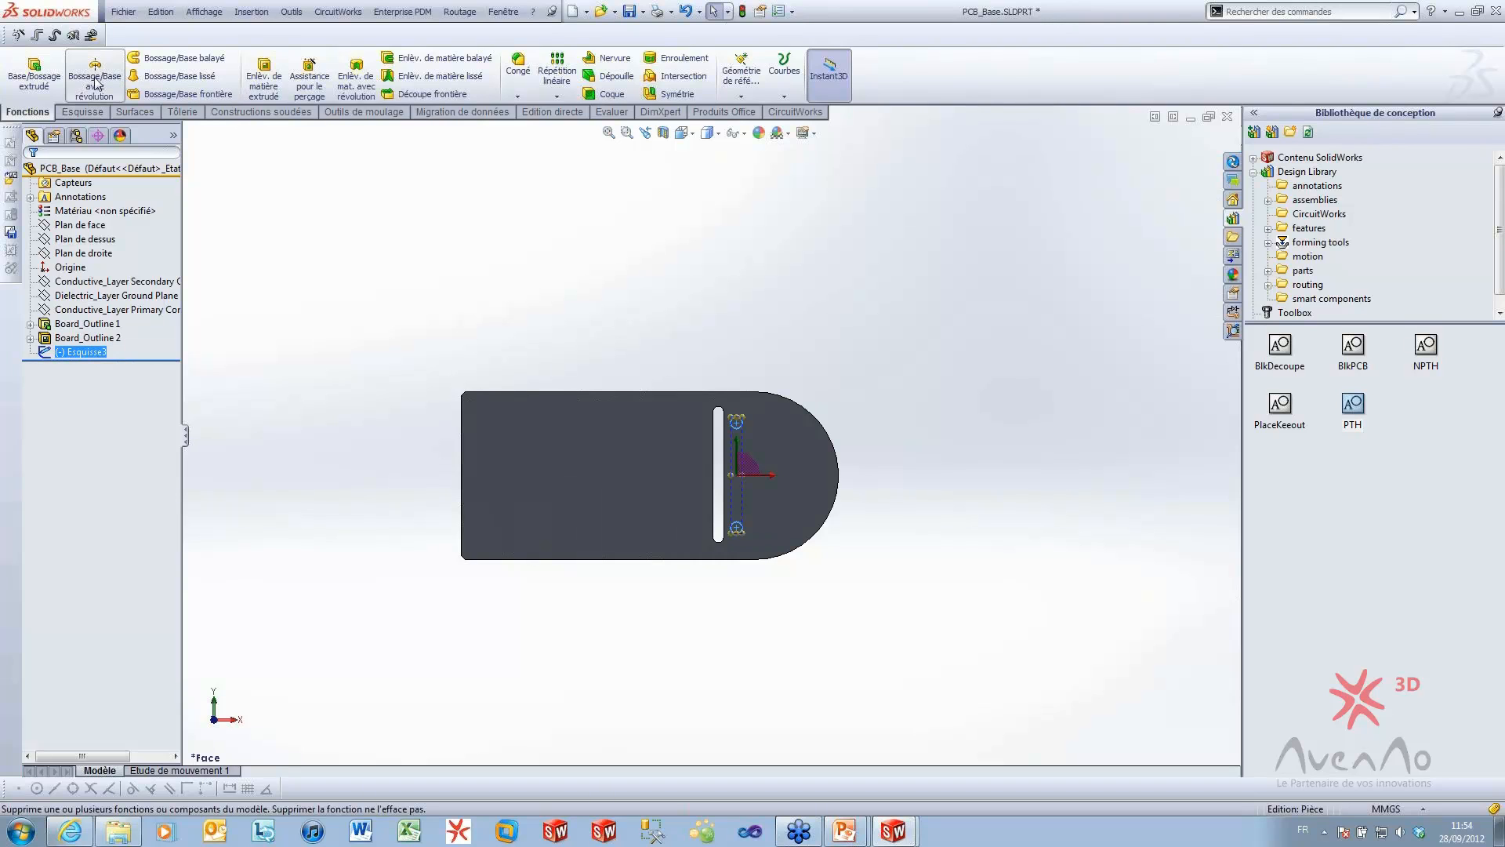
{"action": "left_click", "coordinate": [263, 77]}
{"action": "left_click", "coordinate": [70, 266]}
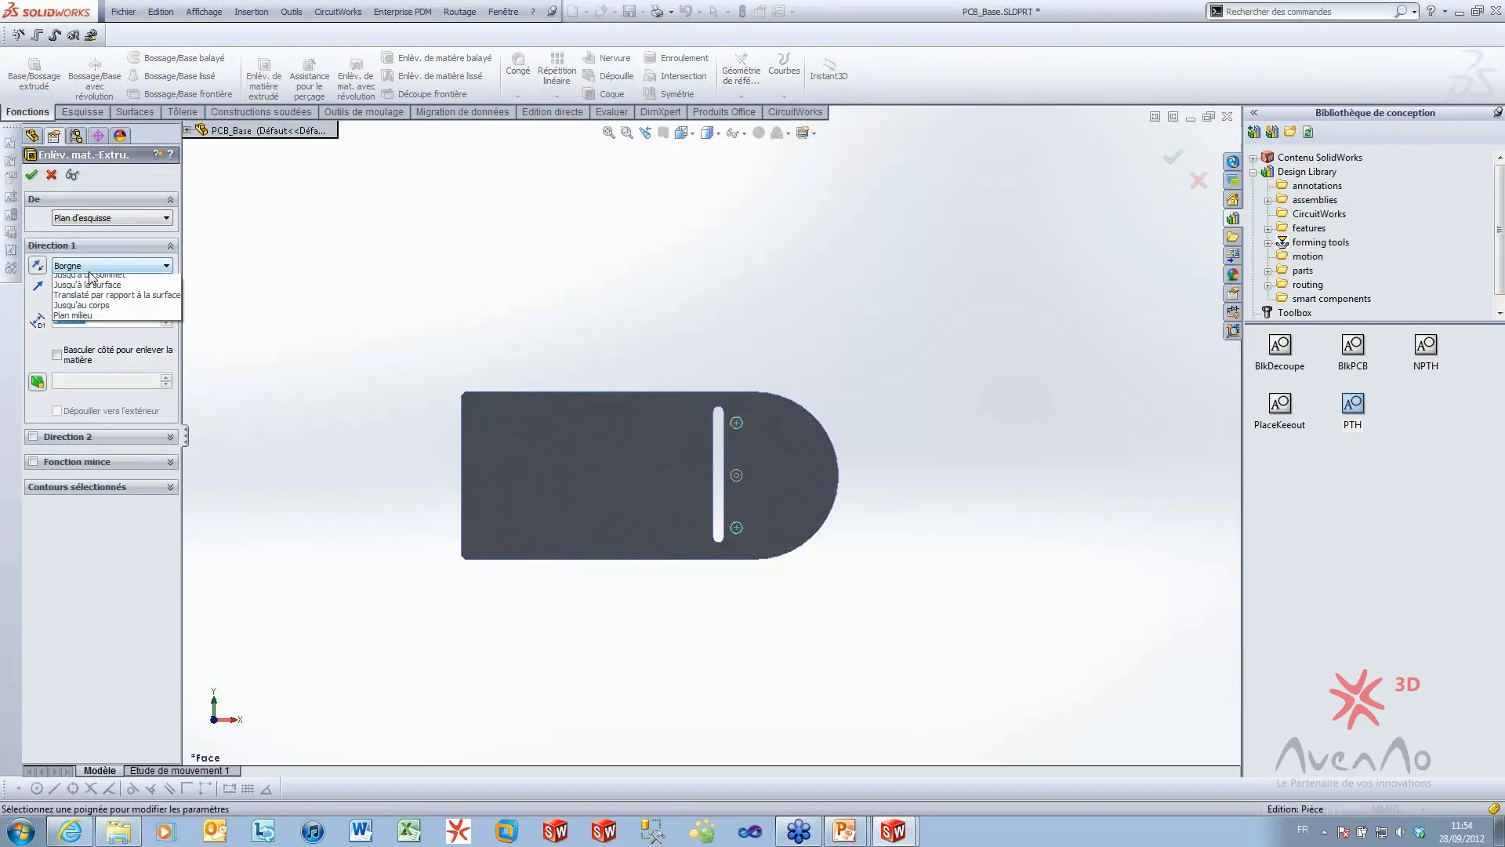
{"action": "left_click", "coordinate": [92, 291]}
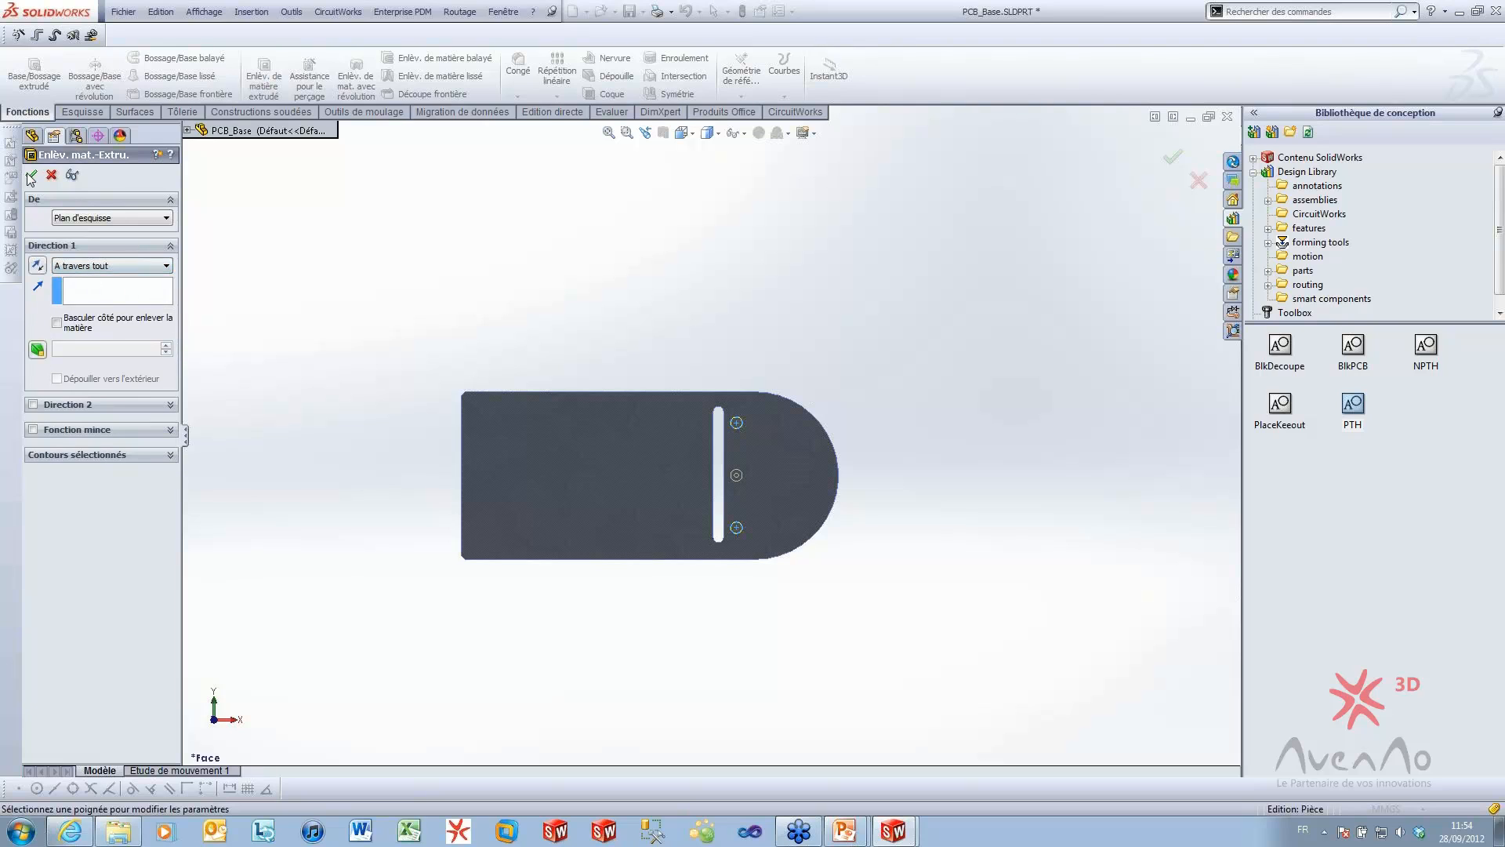
{"action": "left_click", "coordinate": [31, 174]}
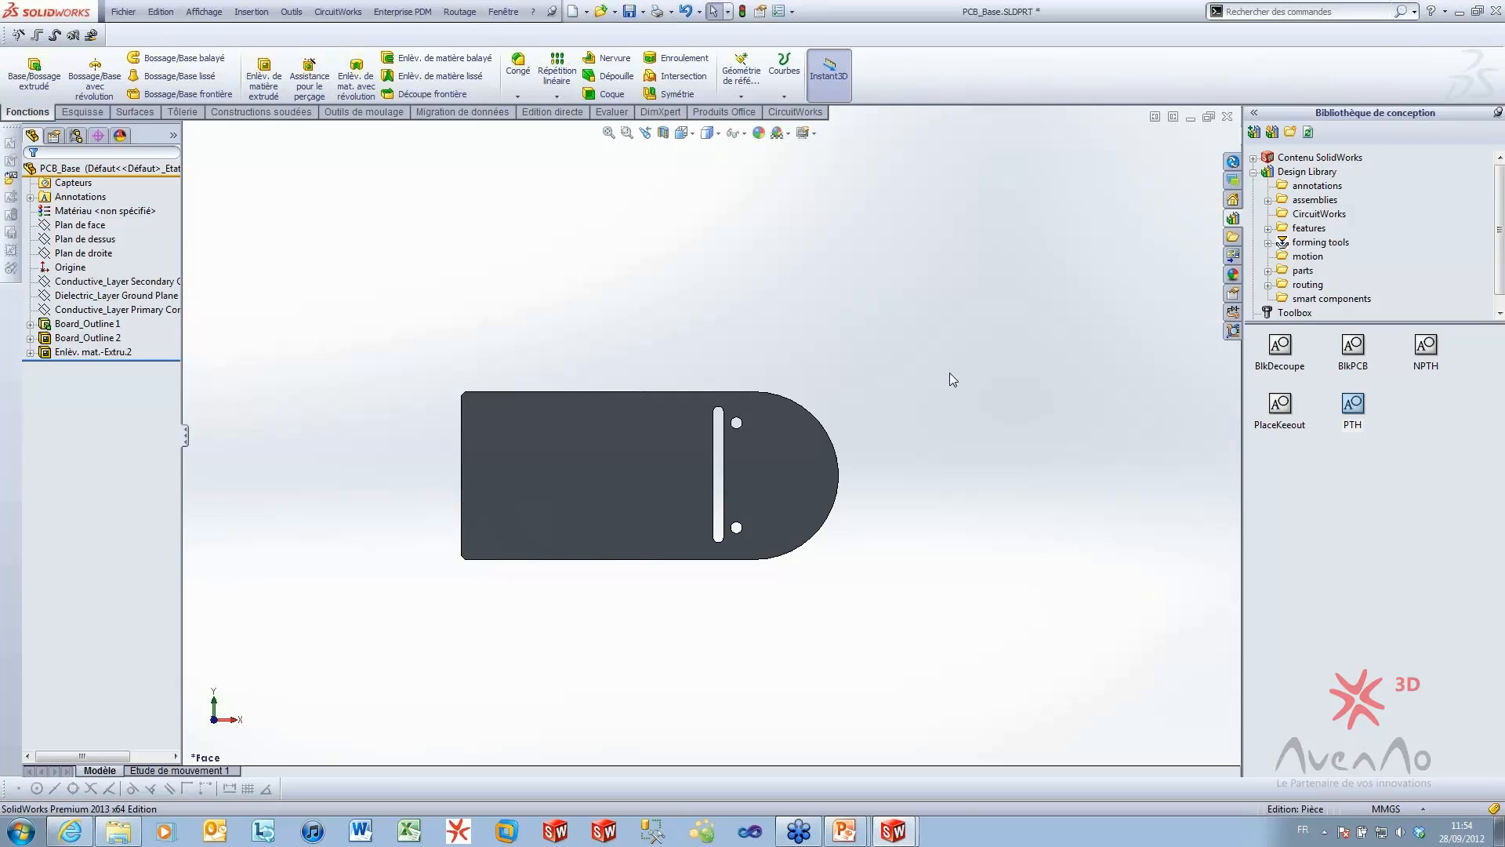
Rename the two-hole cut feature as NPTH
{"action": "left_click", "coordinate": [104, 352]}
{"action": "left_click", "coordinate": [103, 352]}
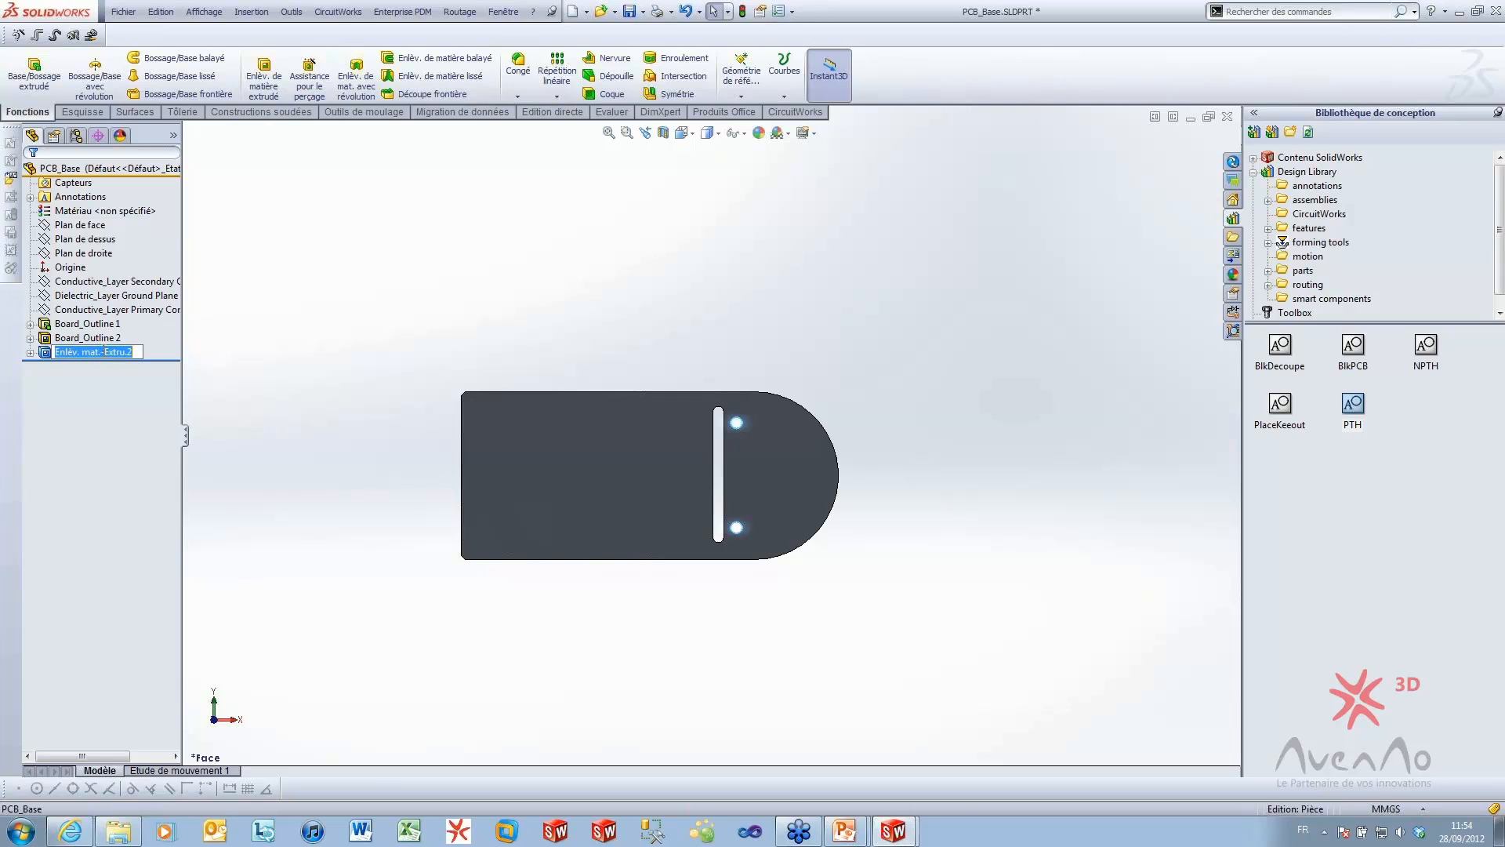
{"action": "type", "text": "NPTH"}
{"action": "left_click", "coordinate": [297, 314]}
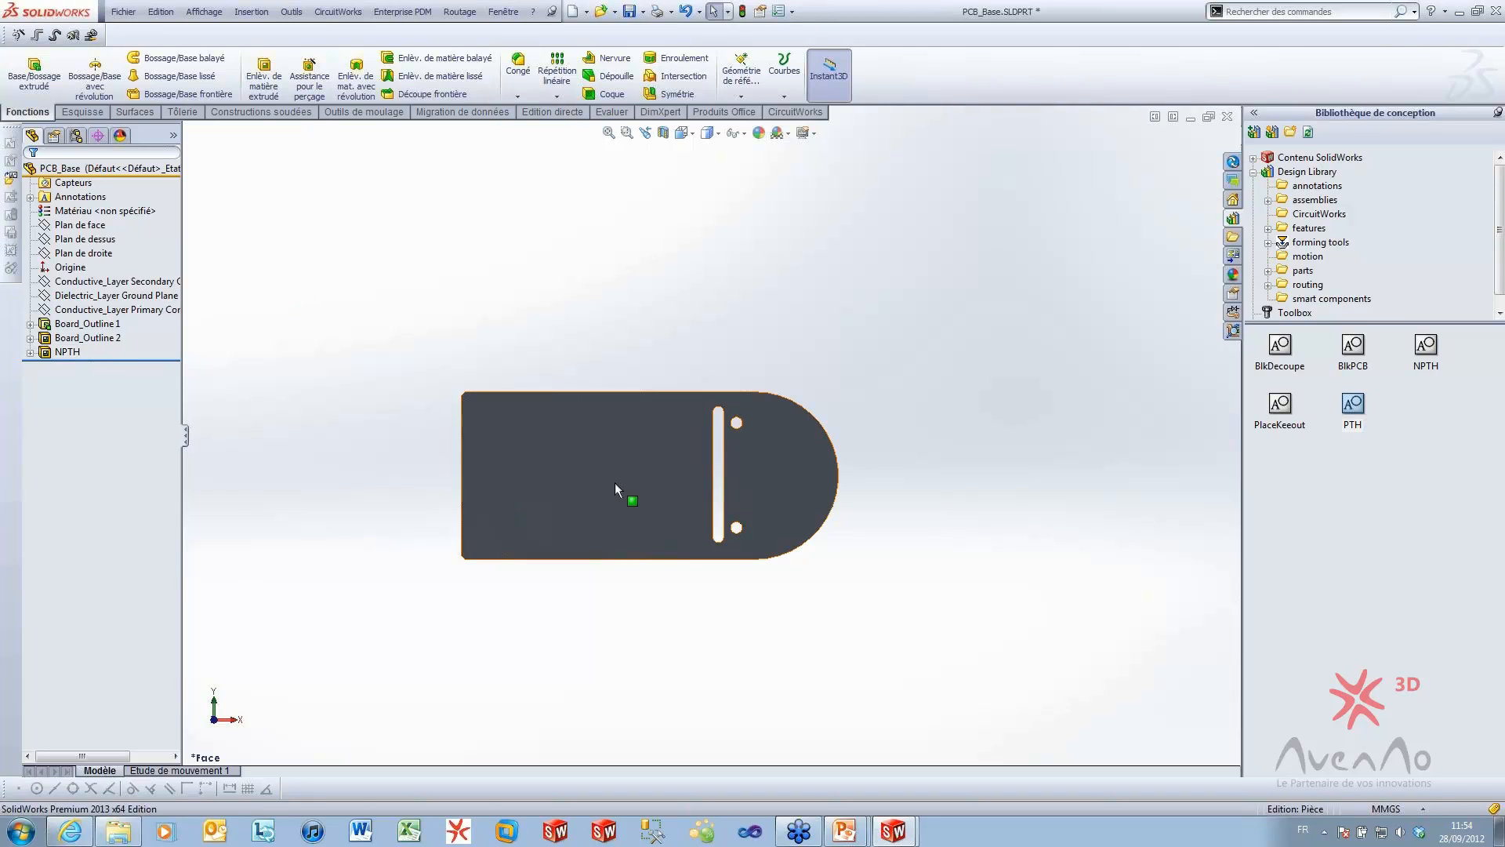
Switch to CircuitWorks and import the PCB_Base model with its slot and non-plated holes
{"action": "left_click", "coordinate": [894, 831]}
{"action": "left_click", "coordinate": [916, 770]}
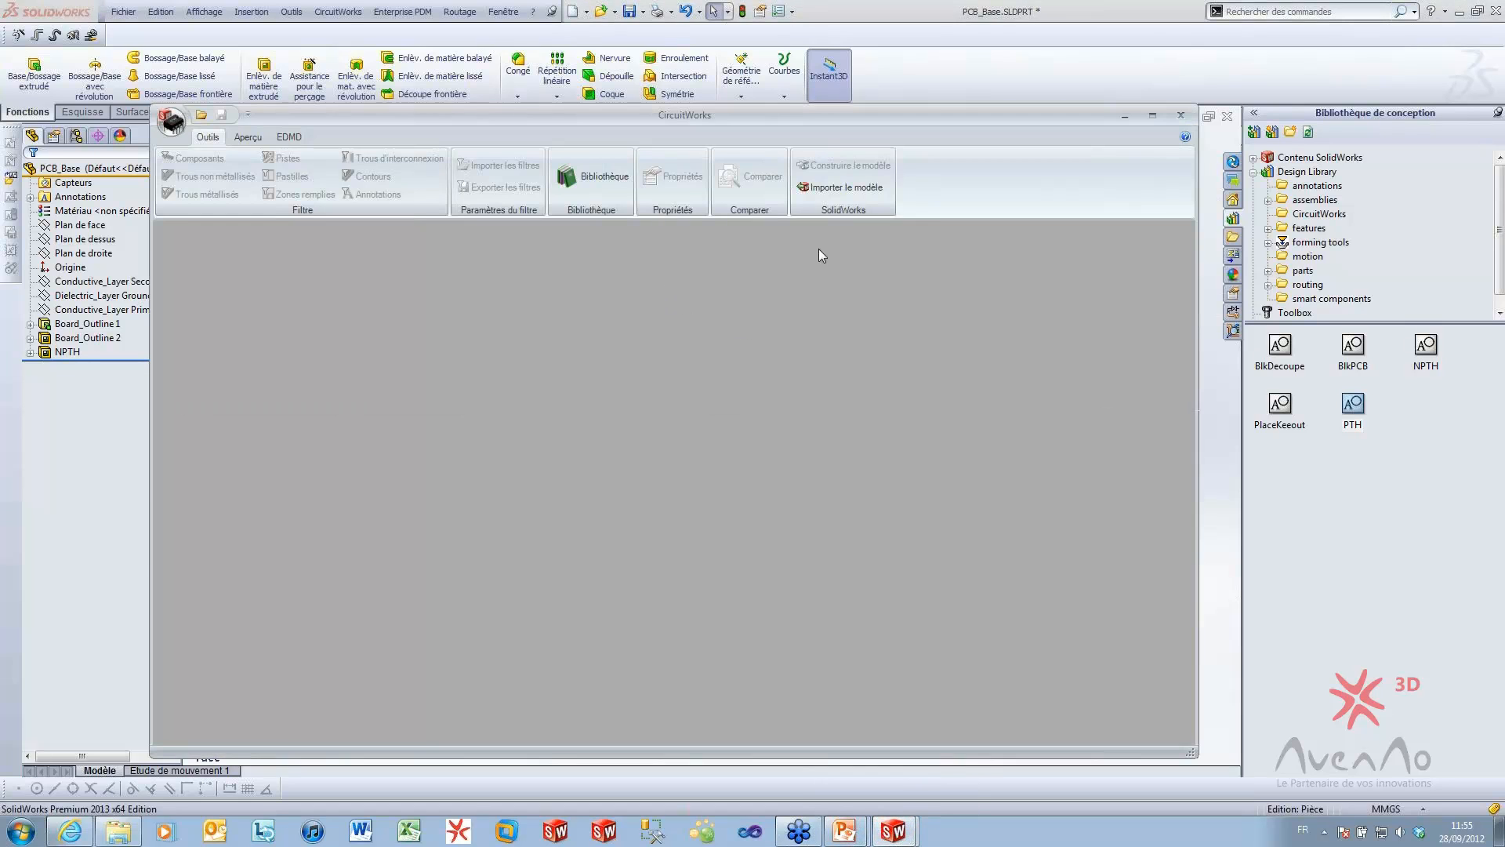
{"action": "left_click", "coordinate": [827, 190]}
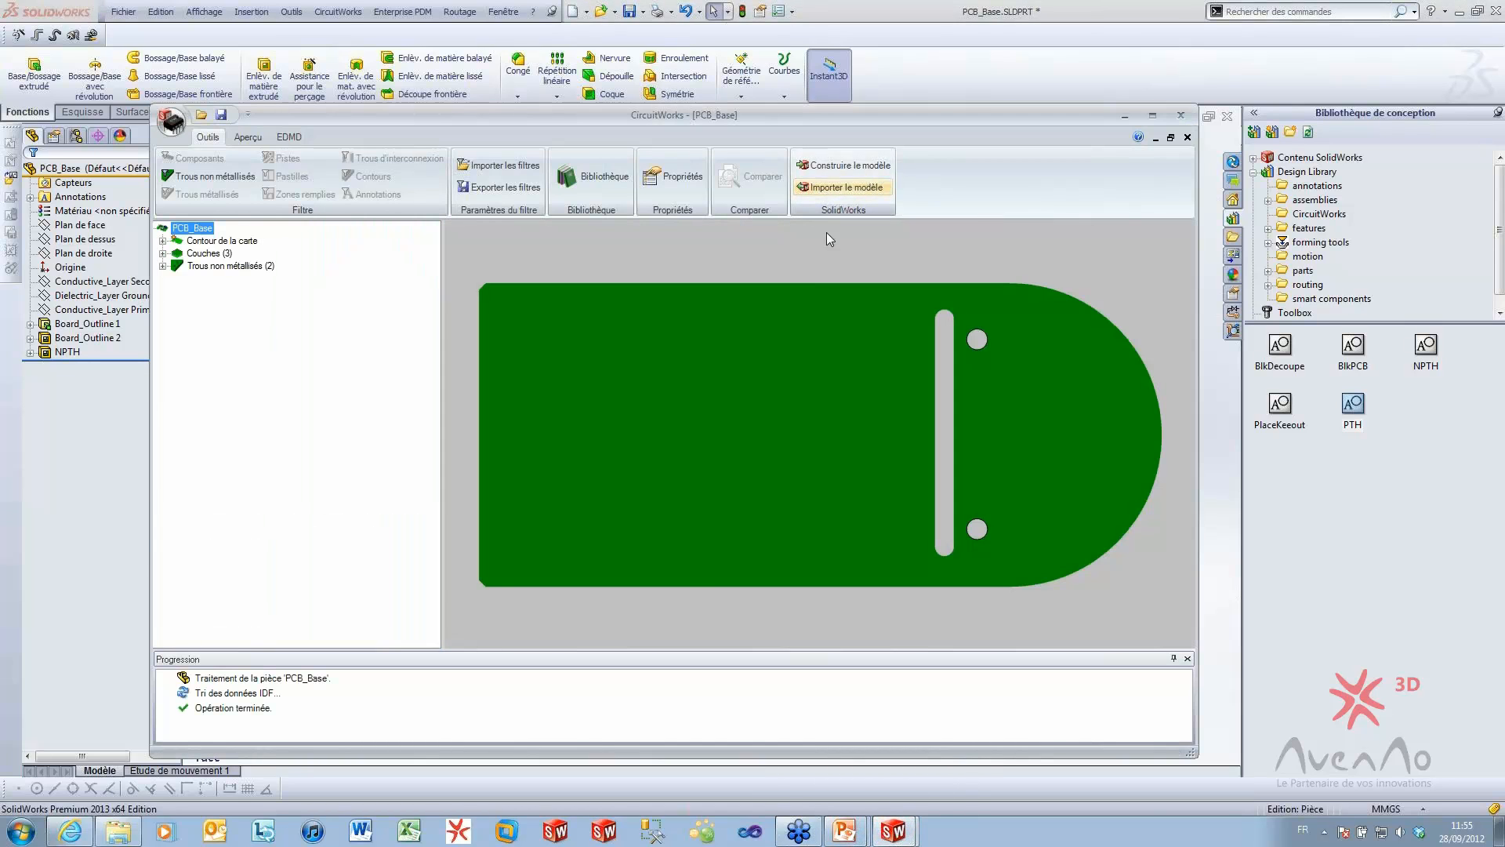
Examine the imported board's outline, cutout, layers and non-plated holes by highlighting them in the CircuitWorks tree
{"action": "left_click", "coordinate": [162, 266]}
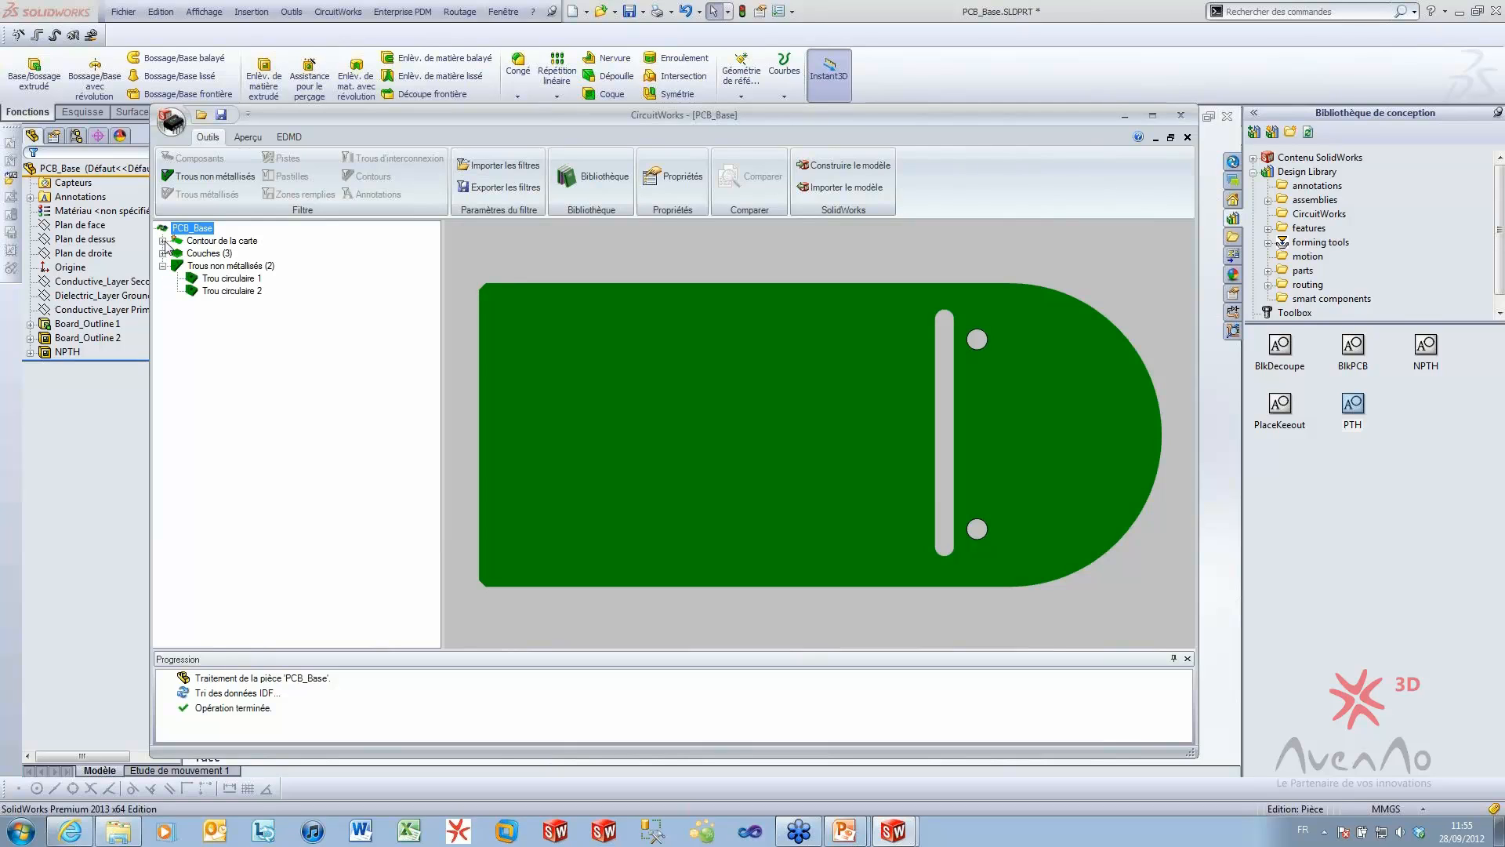
{"action": "left_click", "coordinate": [163, 241]}
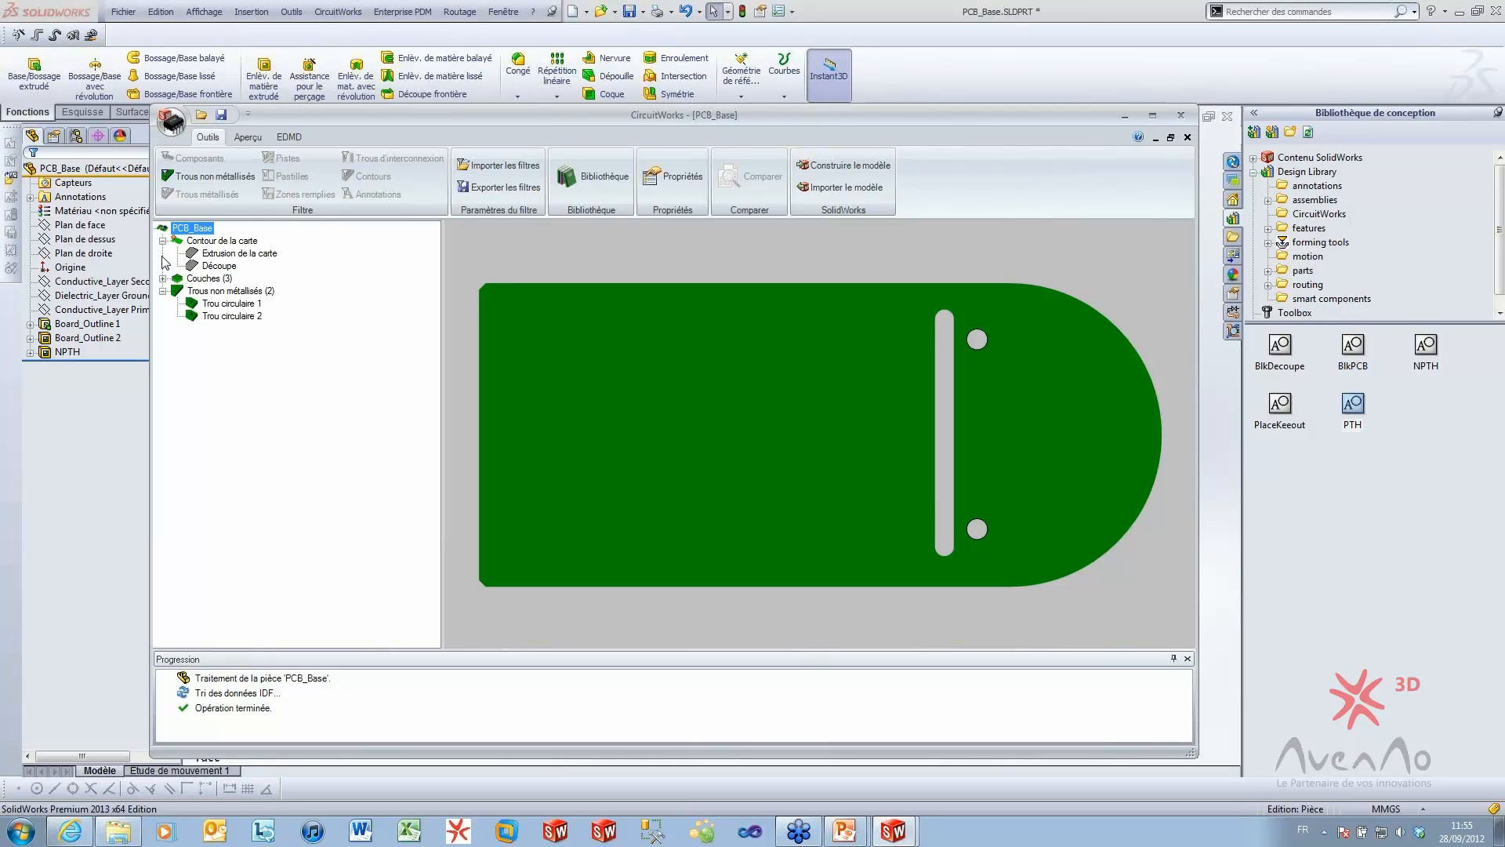
{"action": "left_click", "coordinate": [234, 254]}
{"action": "left_click", "coordinate": [217, 268]}
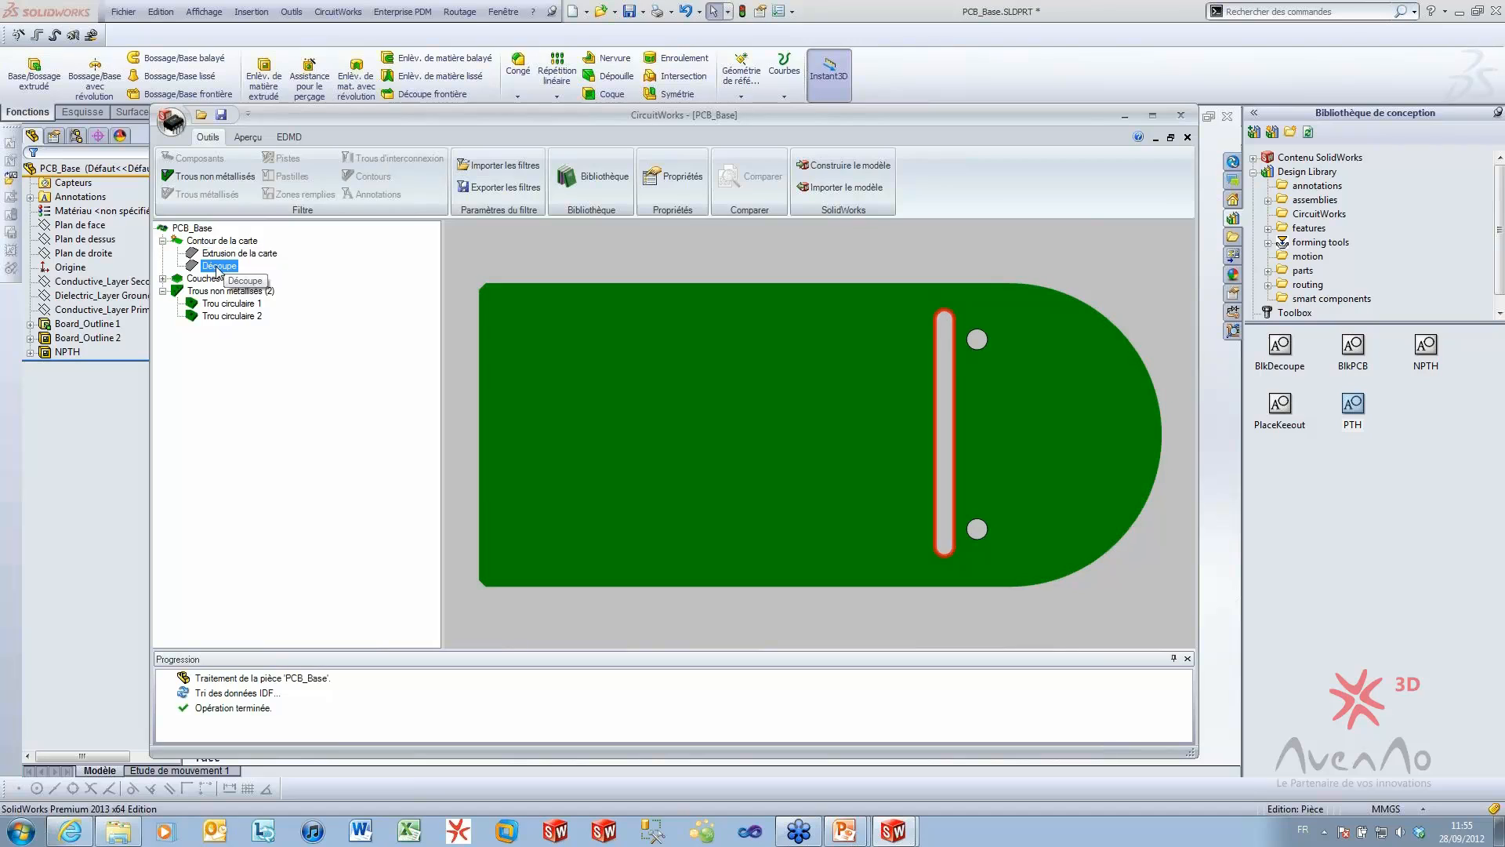
{"action": "left_click", "coordinate": [163, 278]}
{"action": "left_click", "coordinate": [188, 292]}
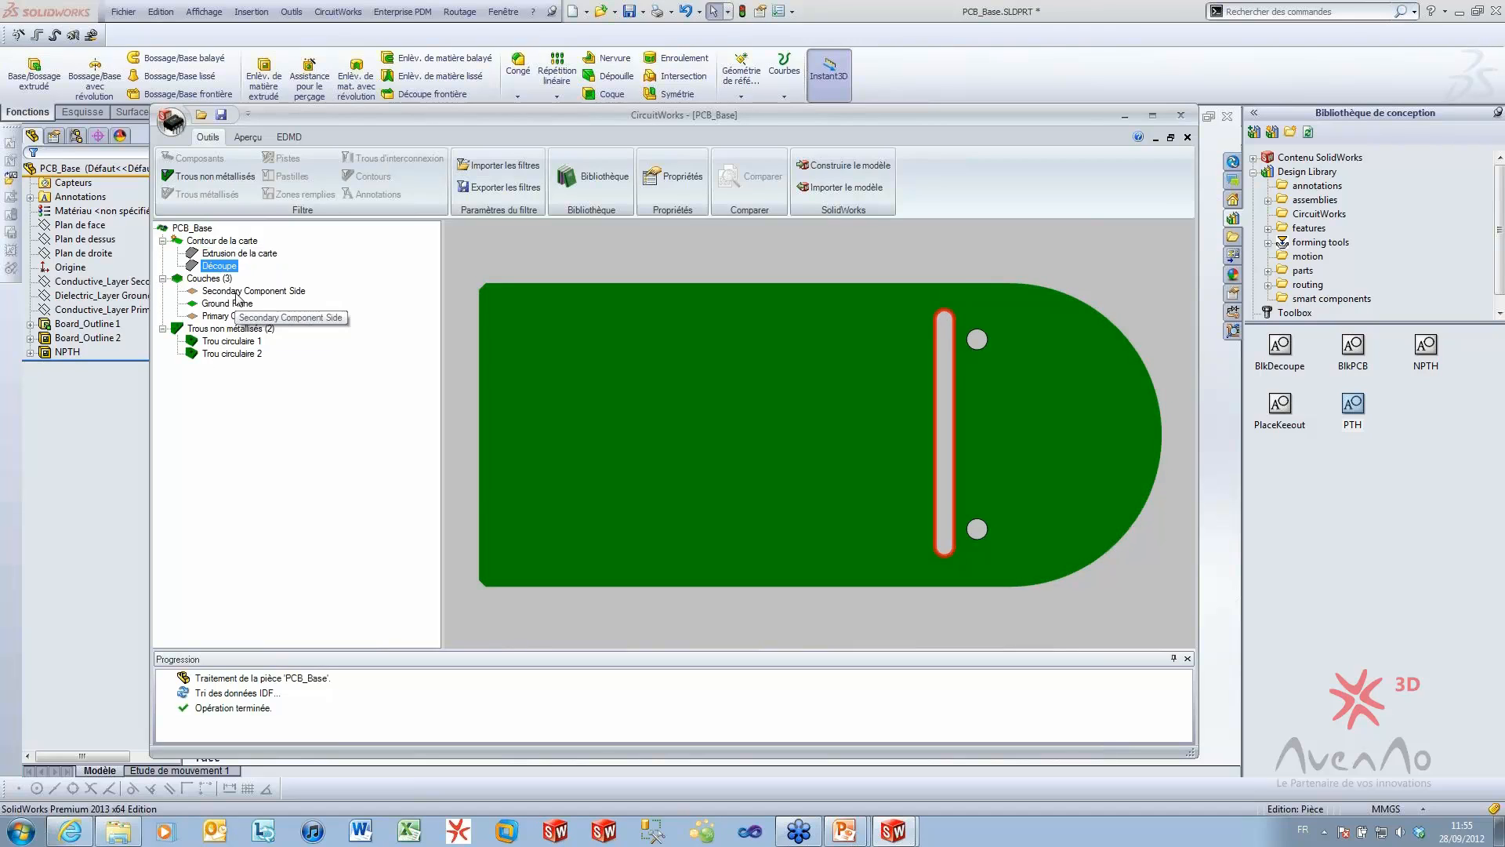
{"action": "left_click", "coordinate": [232, 305]}
{"action": "left_click", "coordinate": [235, 317]}
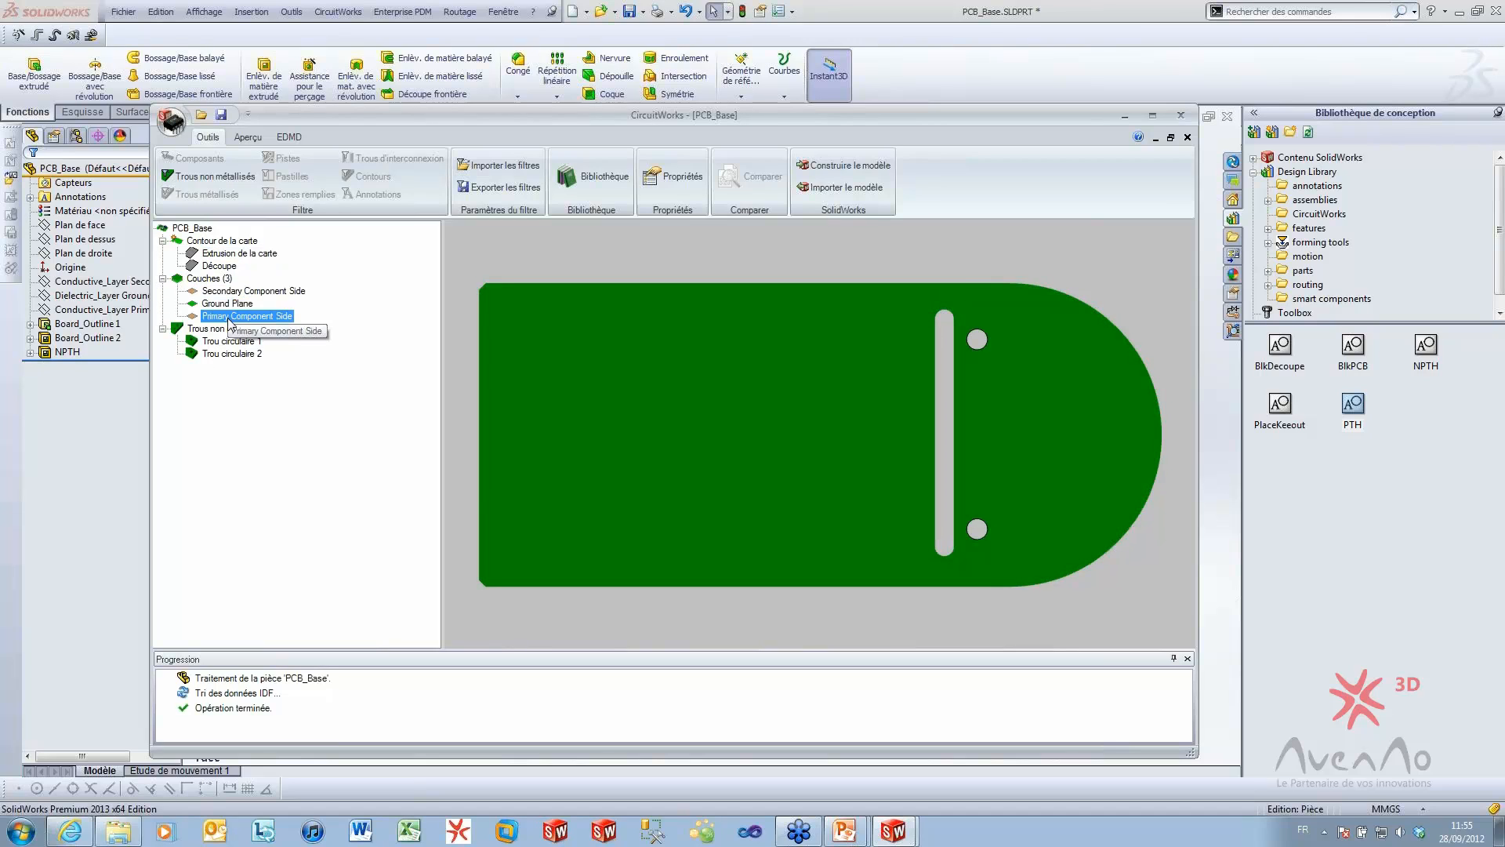
{"action": "left_click", "coordinate": [236, 355]}
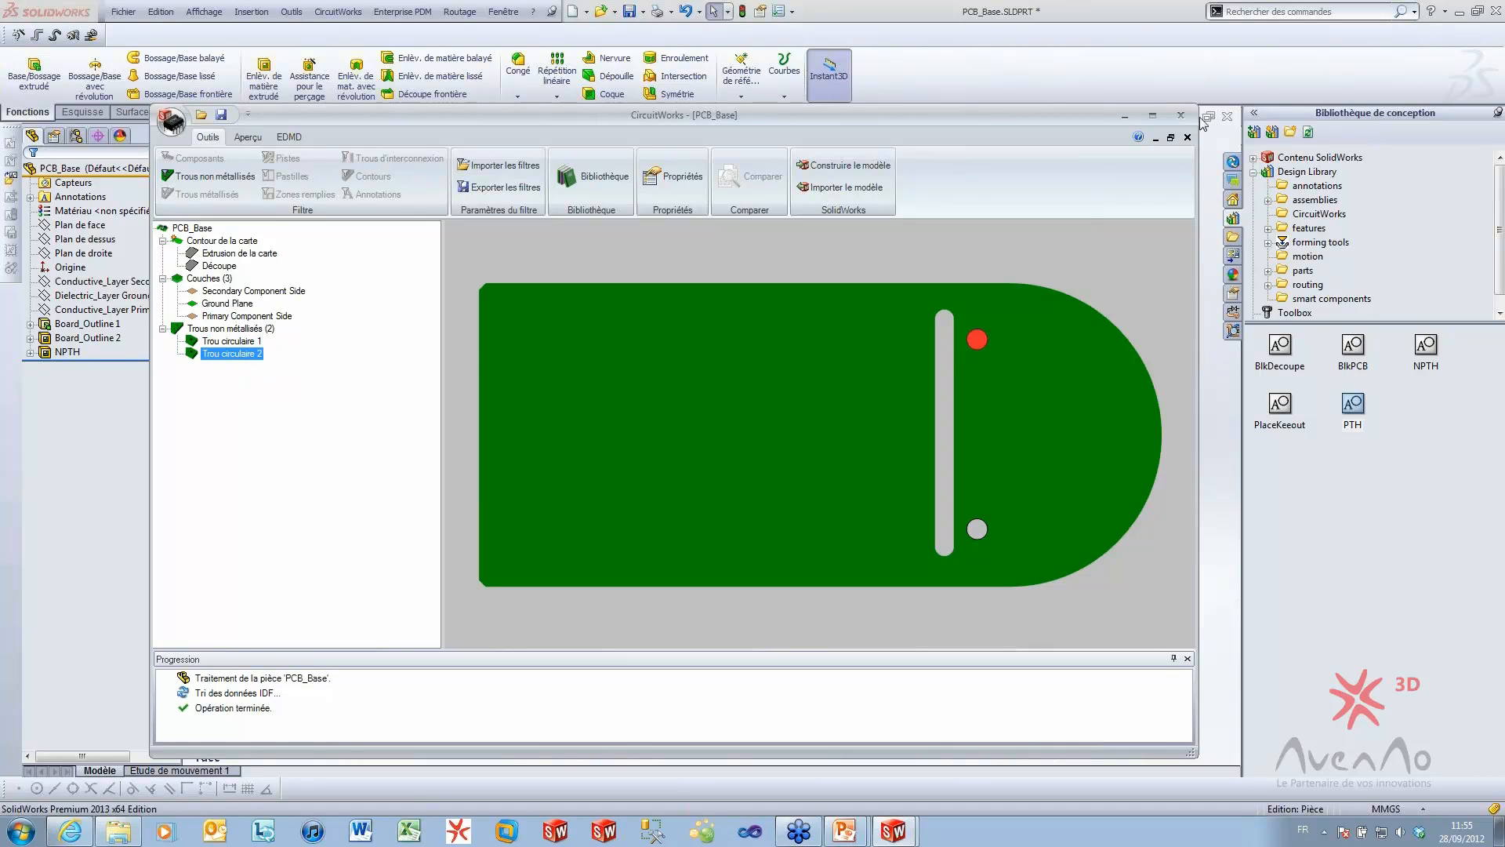
Close the PCB_Base board in CircuitWorks without saving its changes and return to the SolidWorks part
{"action": "left_click", "coordinate": [1188, 138]}
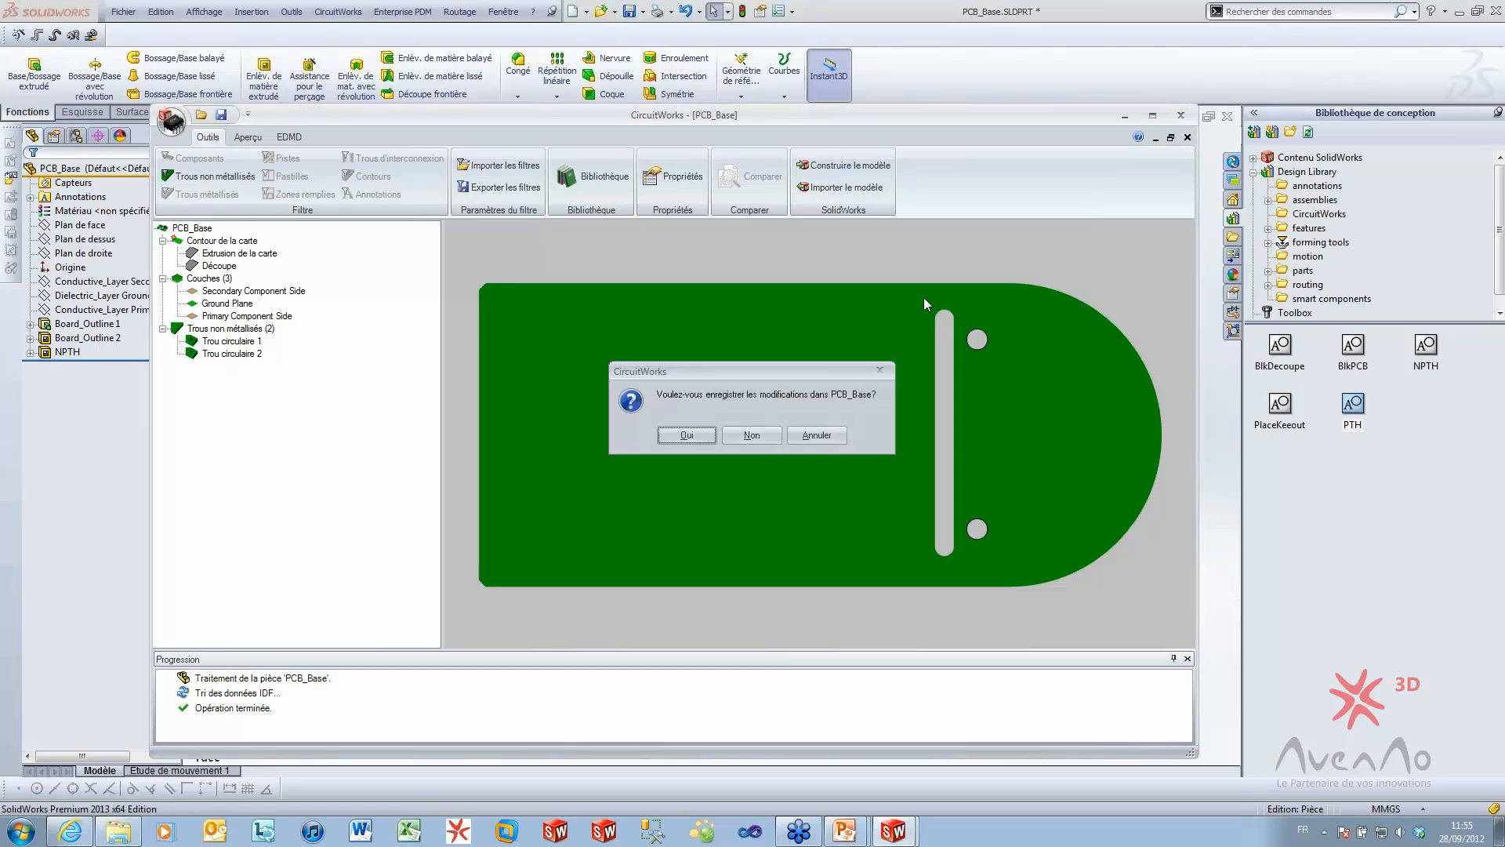
{"action": "left_click", "coordinate": [757, 437]}
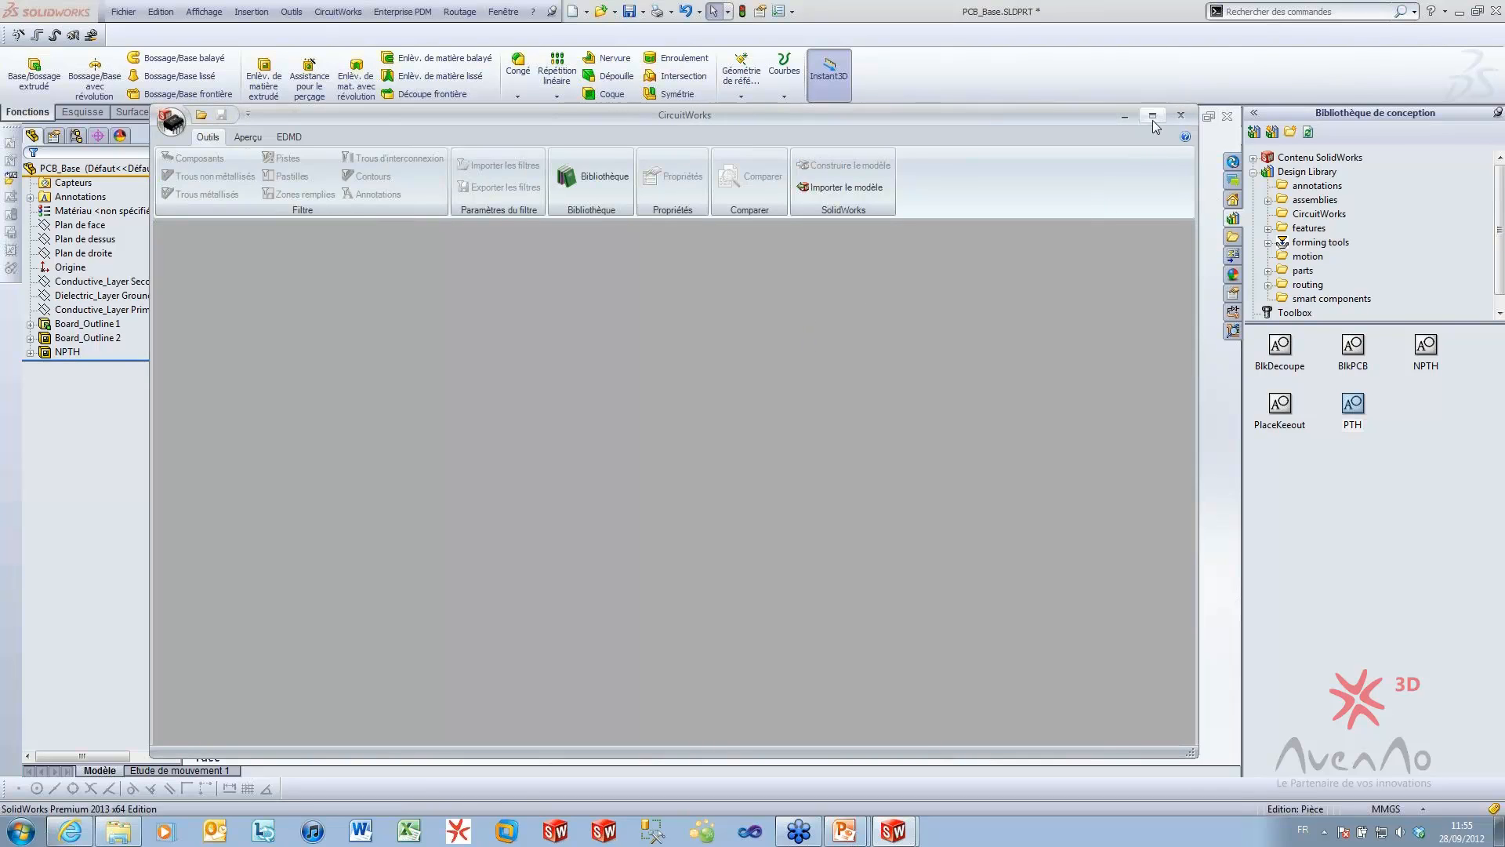
{"action": "left_click", "coordinate": [1124, 117]}
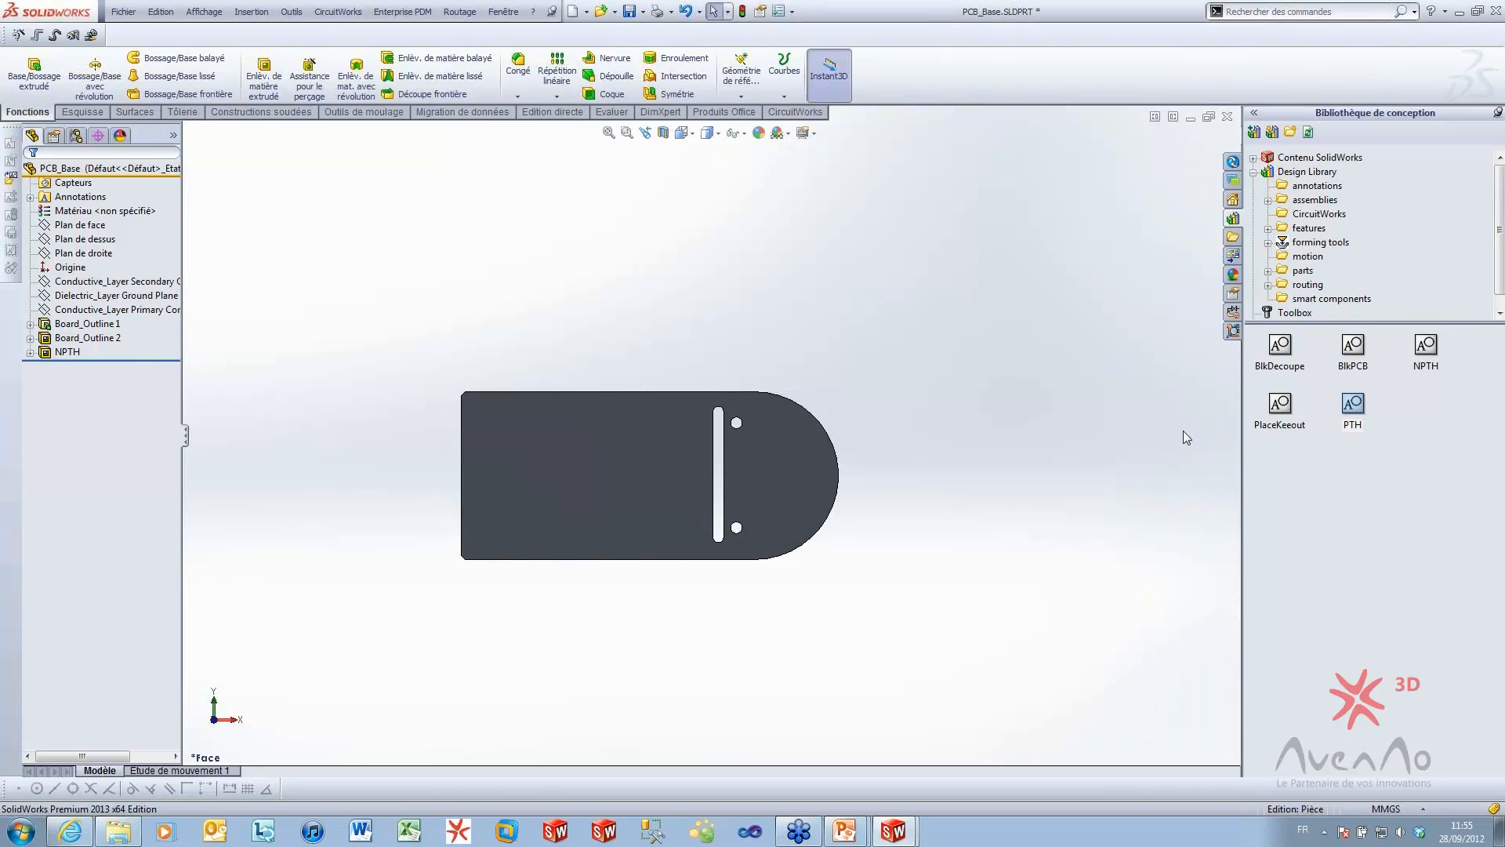
Place the PTH library block on the board's front face, explode it into sketch entities and exit the sketch
{"action": "left_click", "coordinate": [527, 505]}
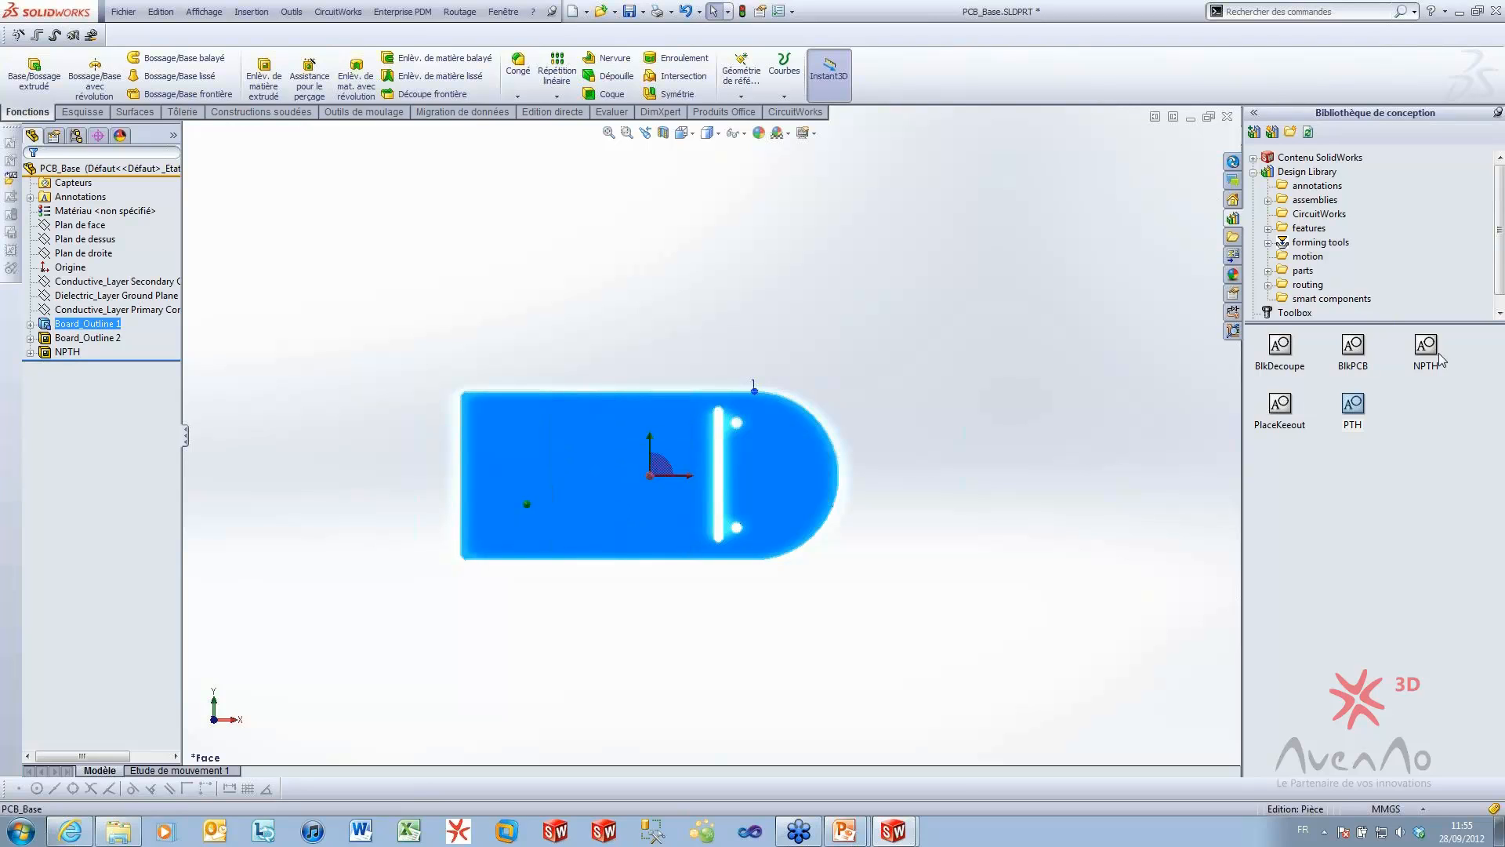
{"action": "left_click_drag", "start_coordinate": [1354, 406], "coordinate": [599, 473]}
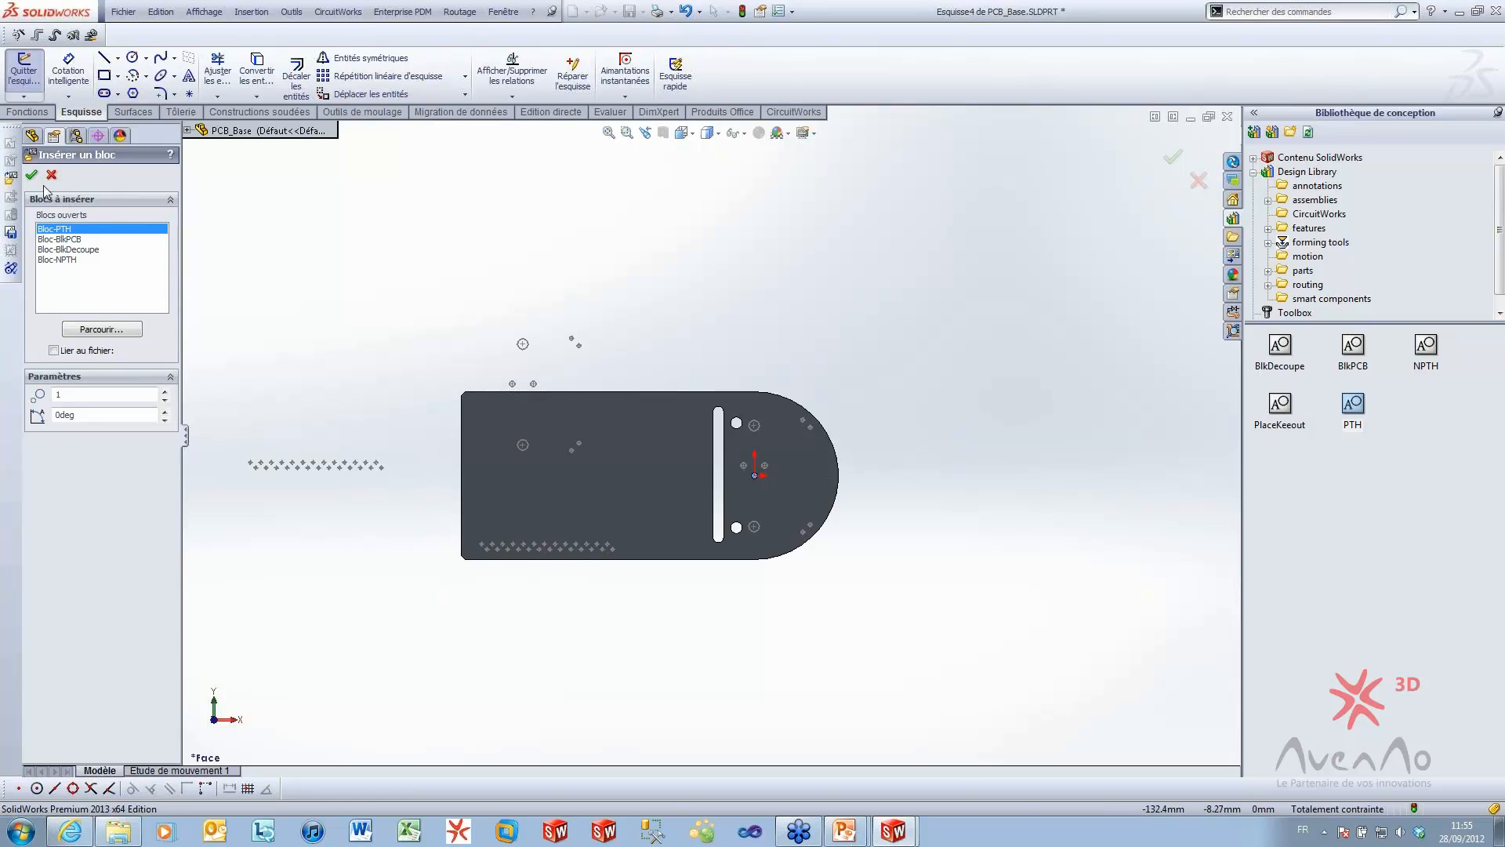
{"action": "key", "text": "Escape"}
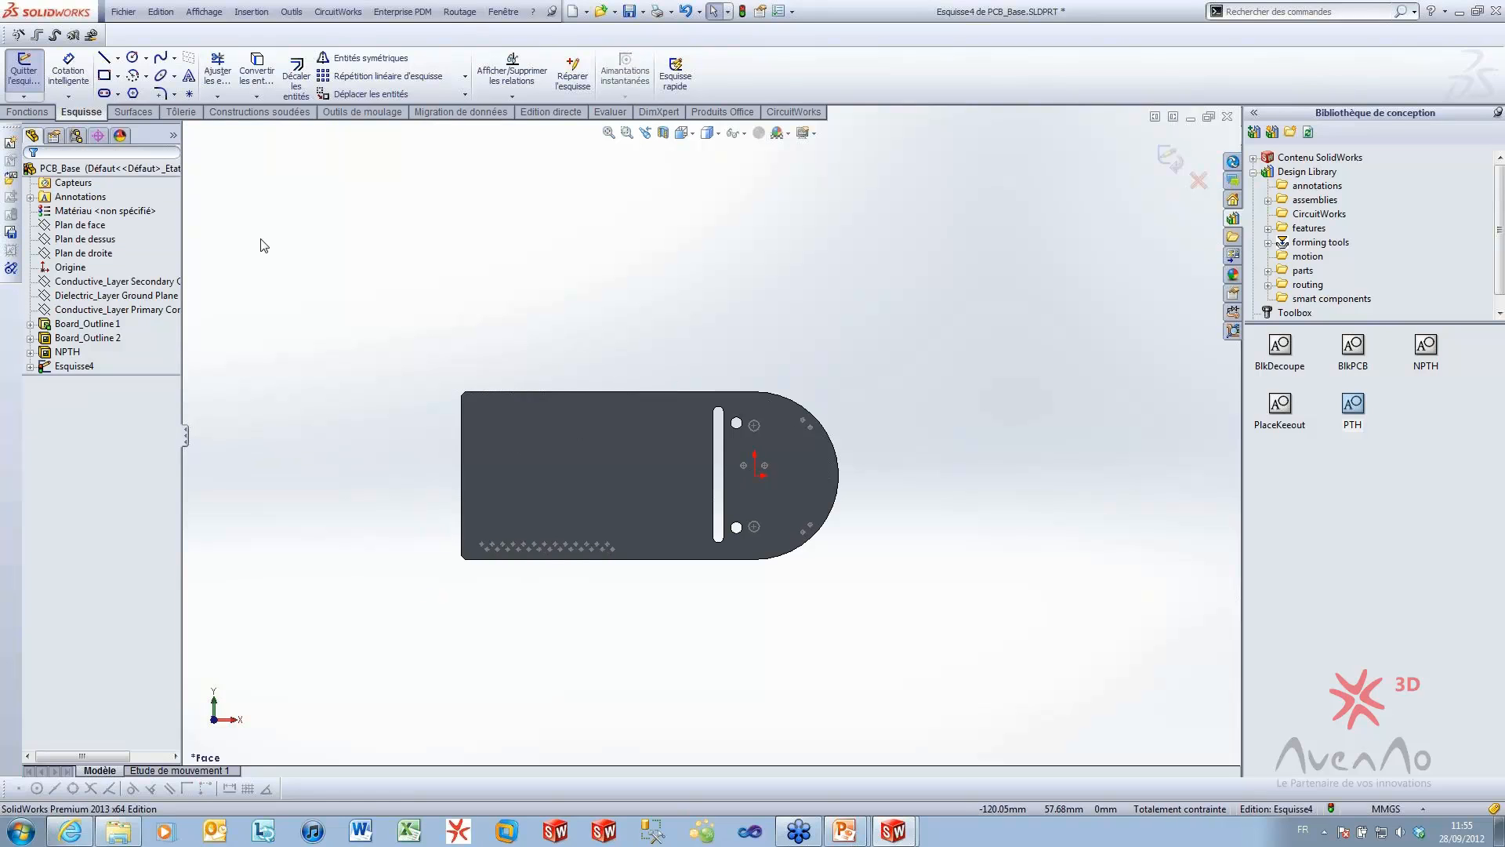
{"action": "left_click", "coordinate": [30, 366]}
{"action": "right_click", "coordinate": [78, 381]}
{"action": "left_click", "coordinate": [99, 449]}
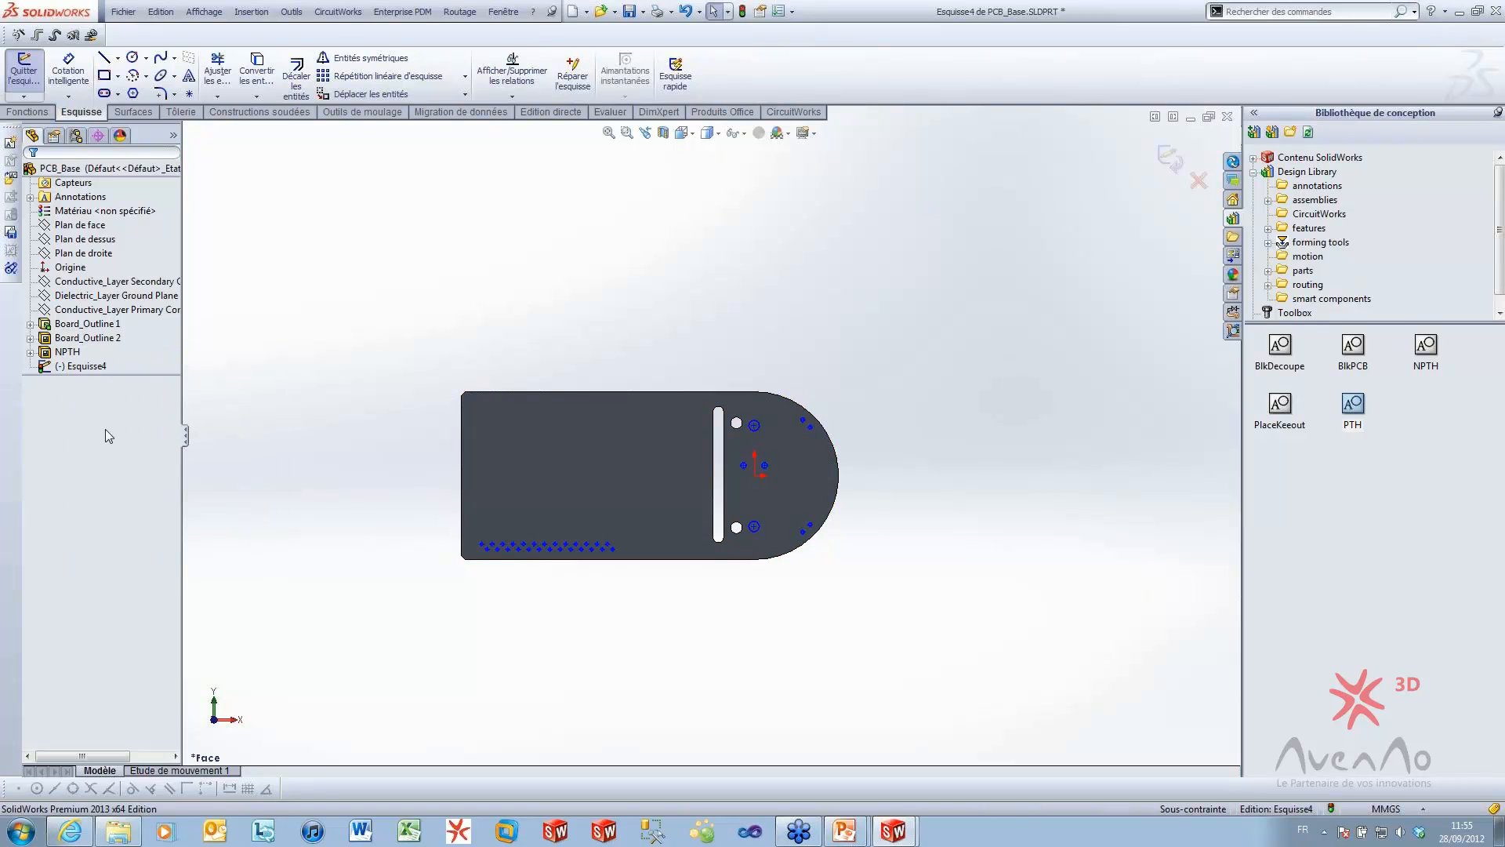
{"action": "key", "text": "ctrl+b"}
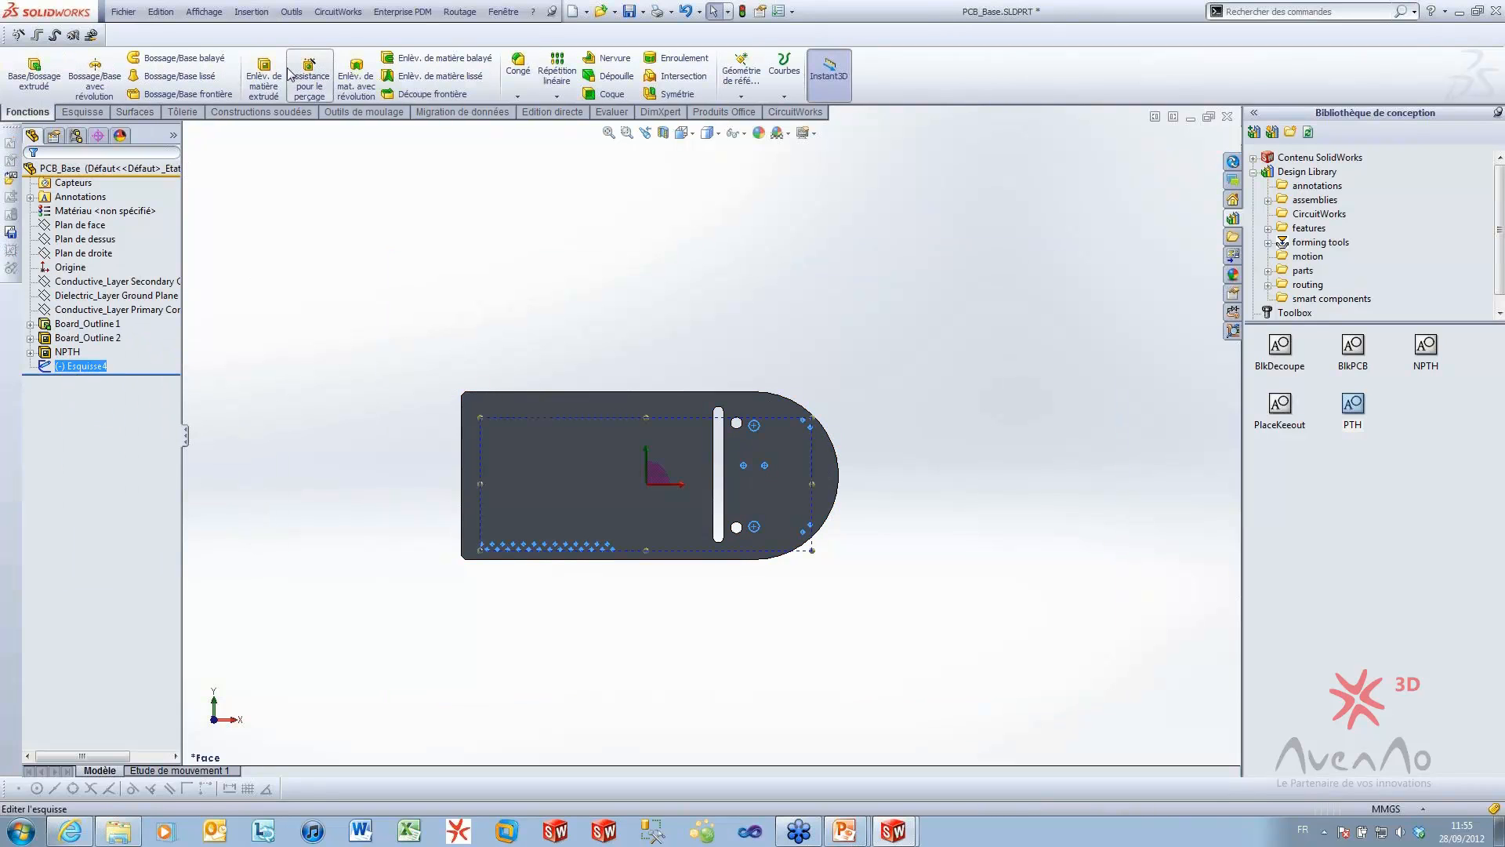
Cut the PTH hole sketch through the board with an extruded cut set to A travers tout
{"action": "left_click", "coordinate": [263, 76]}
{"action": "left_click", "coordinate": [78, 265]}
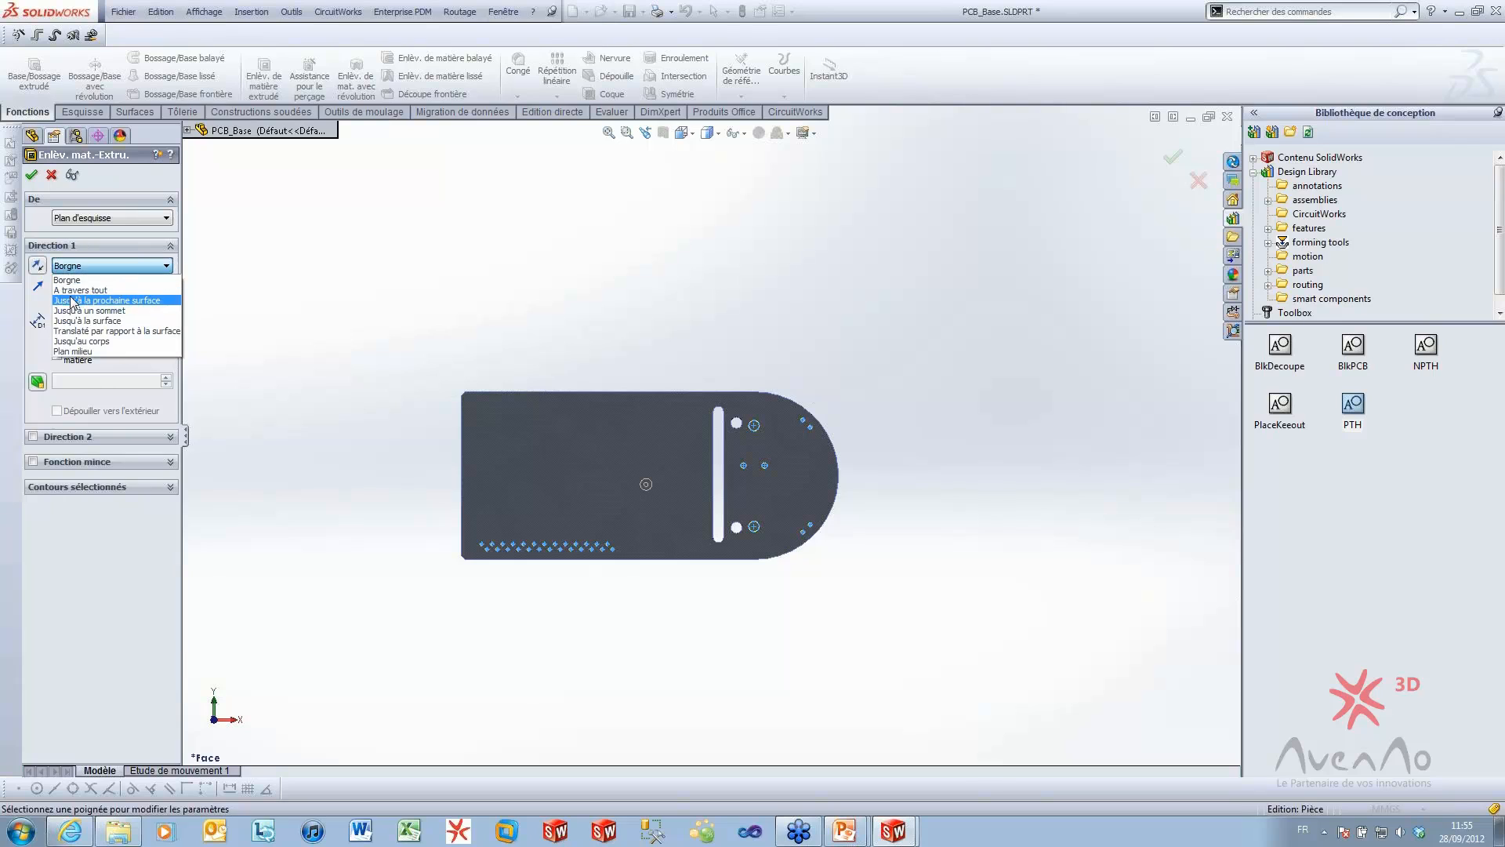
{"action": "left_click", "coordinate": [78, 286]}
{"action": "left_click", "coordinate": [39, 174]}
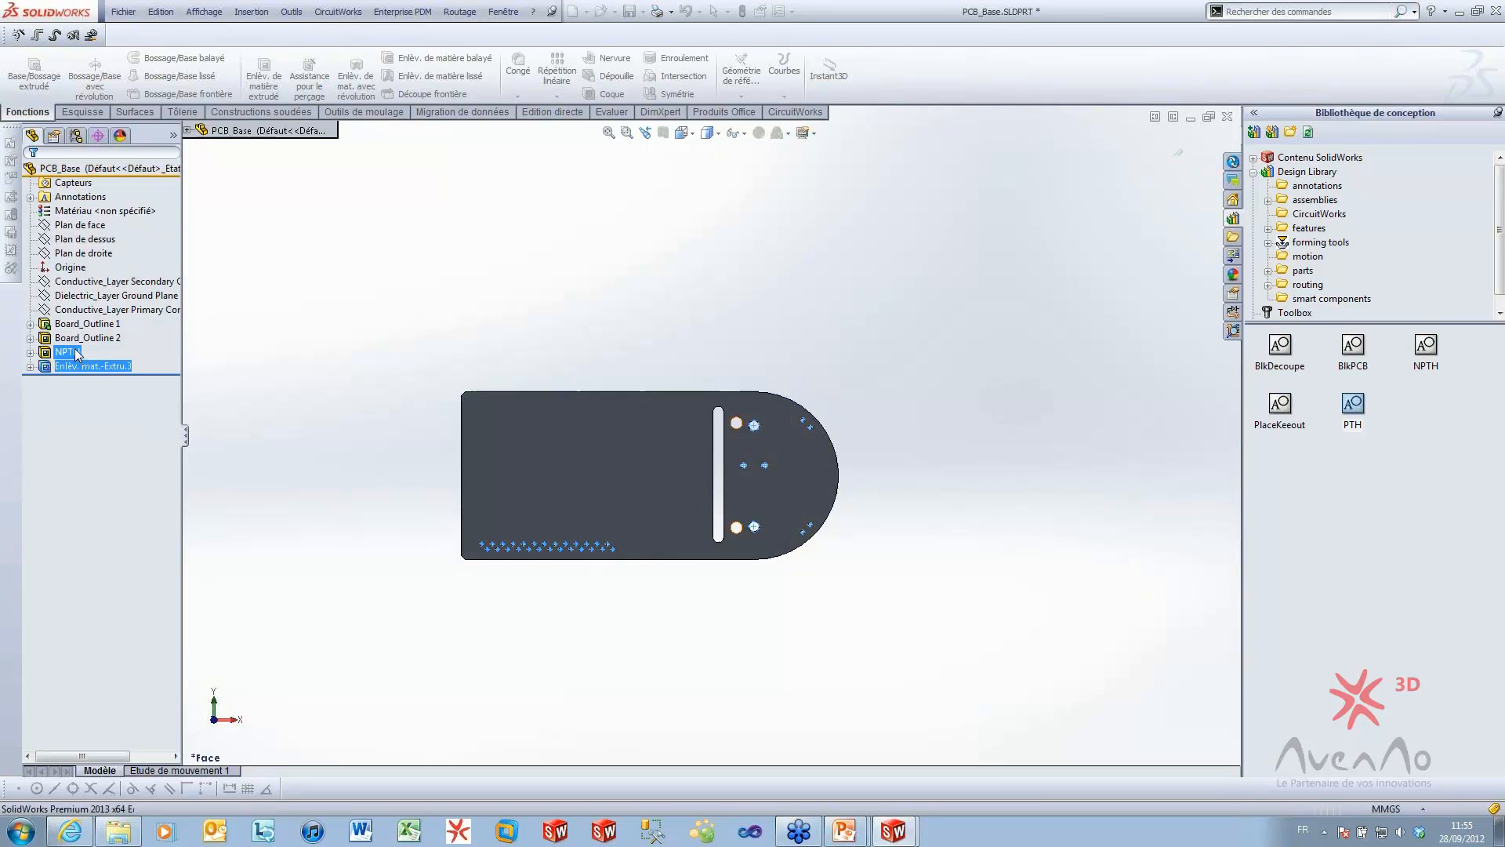
Rename the newly created cut feature as PTH
{"action": "left_click", "coordinate": [76, 366]}
{"action": "left_click", "coordinate": [75, 366]}
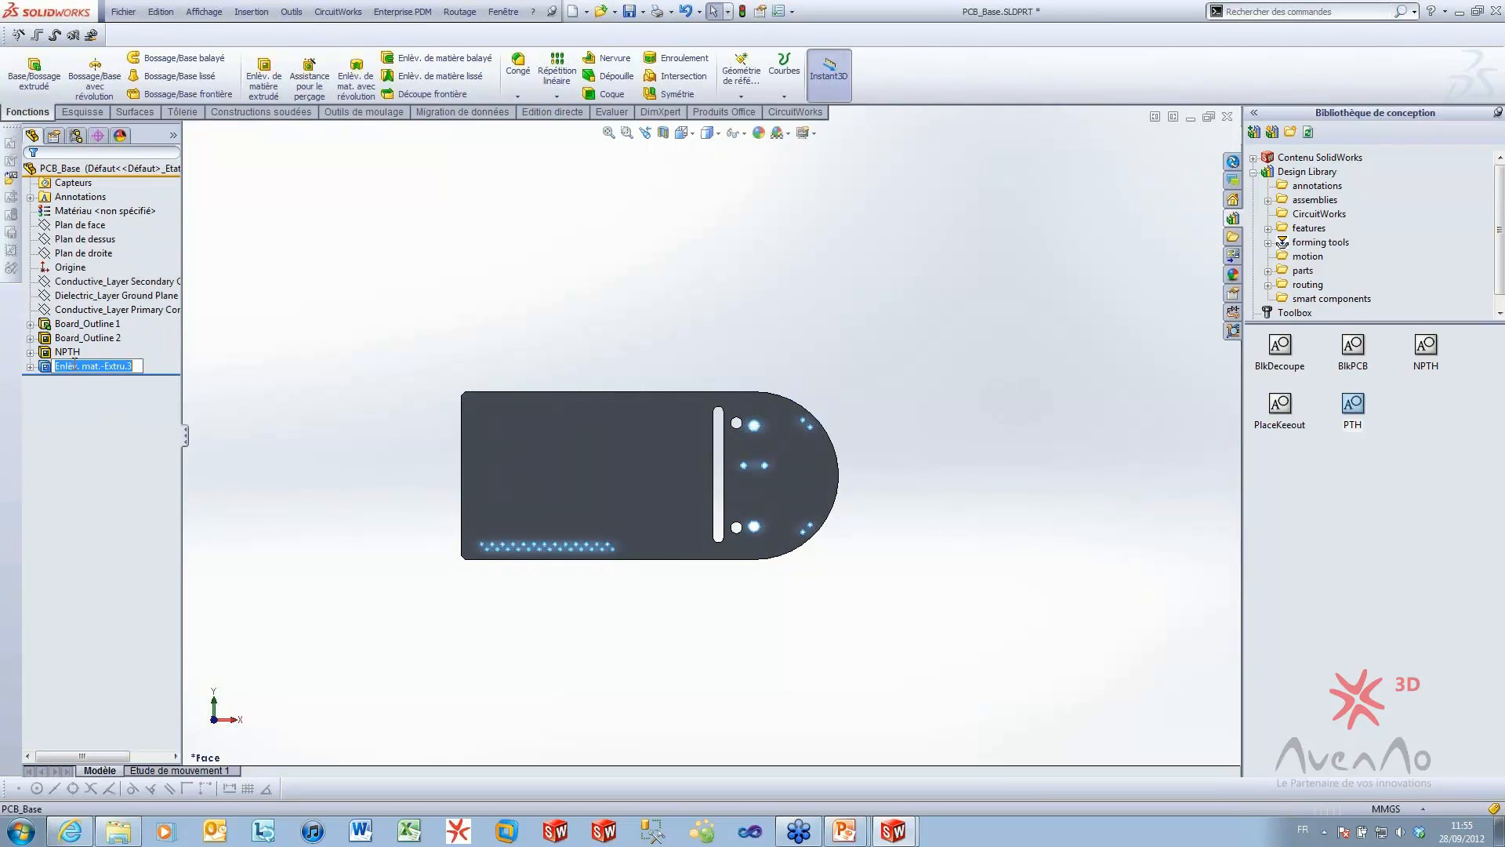
{"action": "type", "text": "PTH"}
{"action": "key", "text": "Return"}
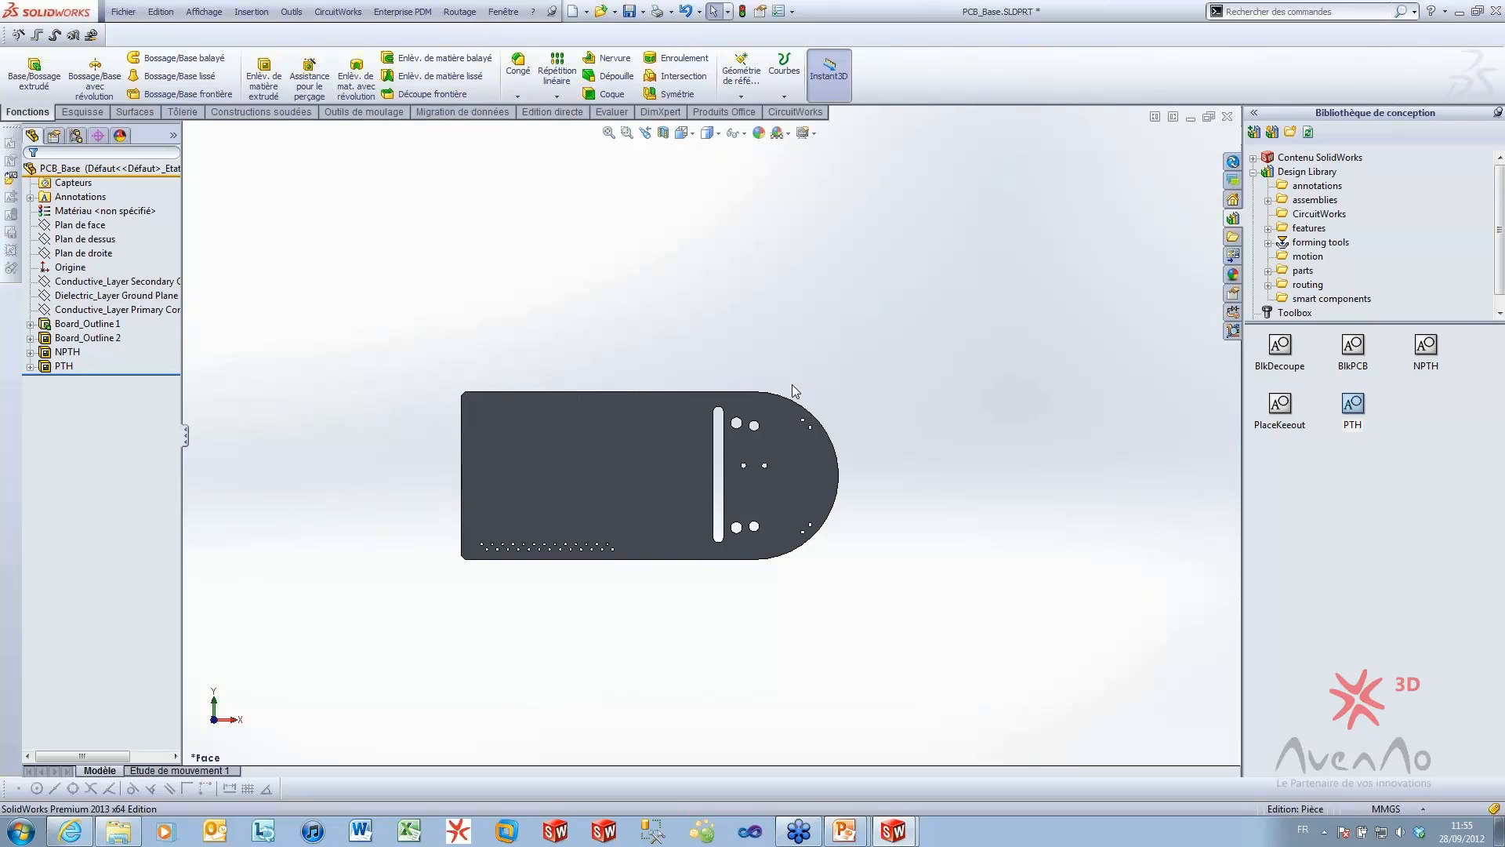
Switch to CircuitWorks and import the PCB_Base model with its plated holes
{"action": "mouse_move", "coordinate": [894, 831]}
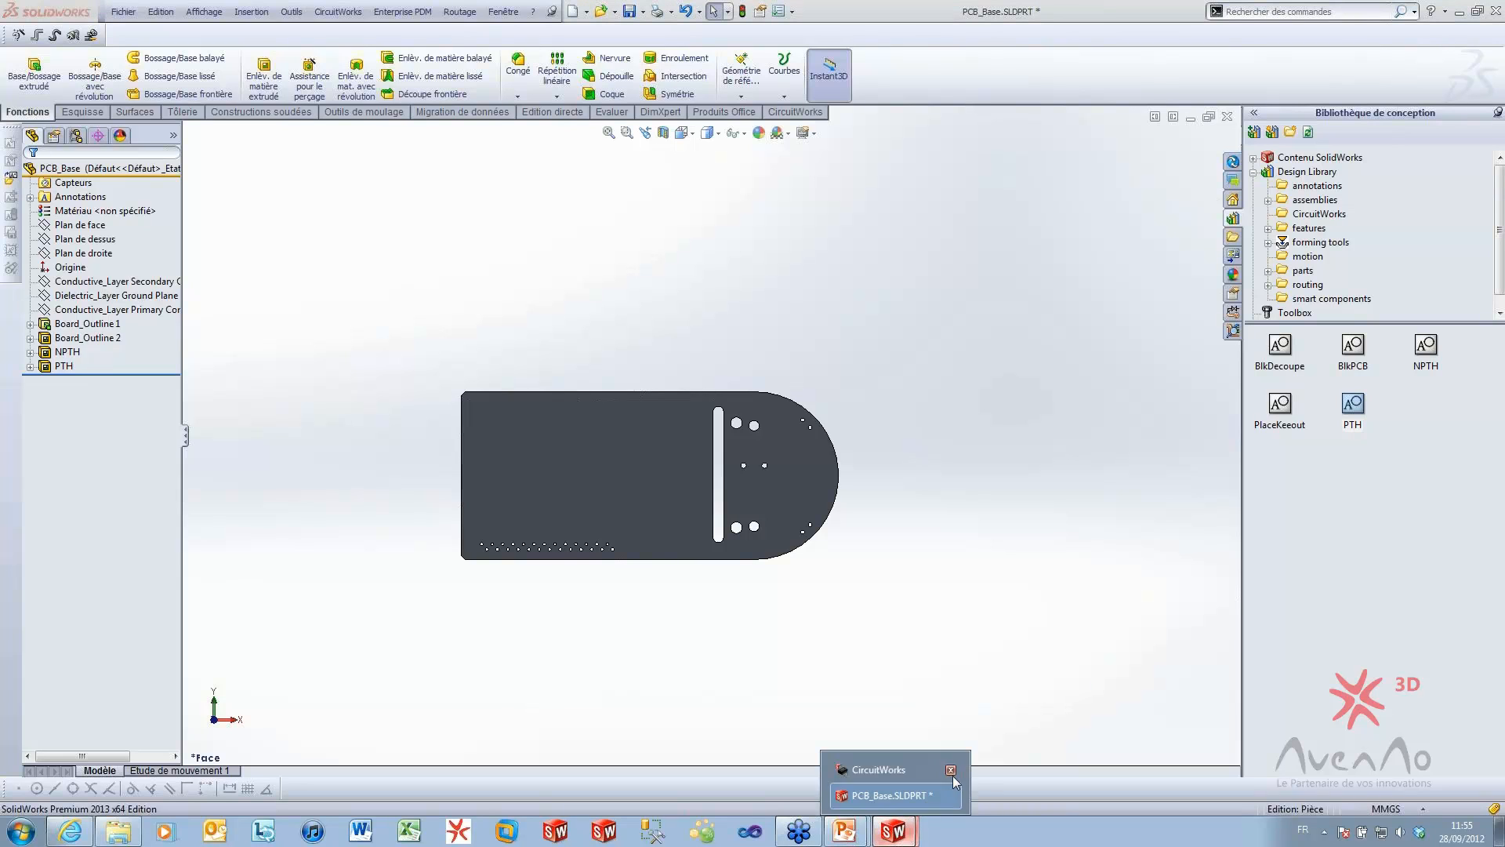
{"action": "left_click", "coordinate": [897, 773]}
{"action": "left_click", "coordinate": [843, 187]}
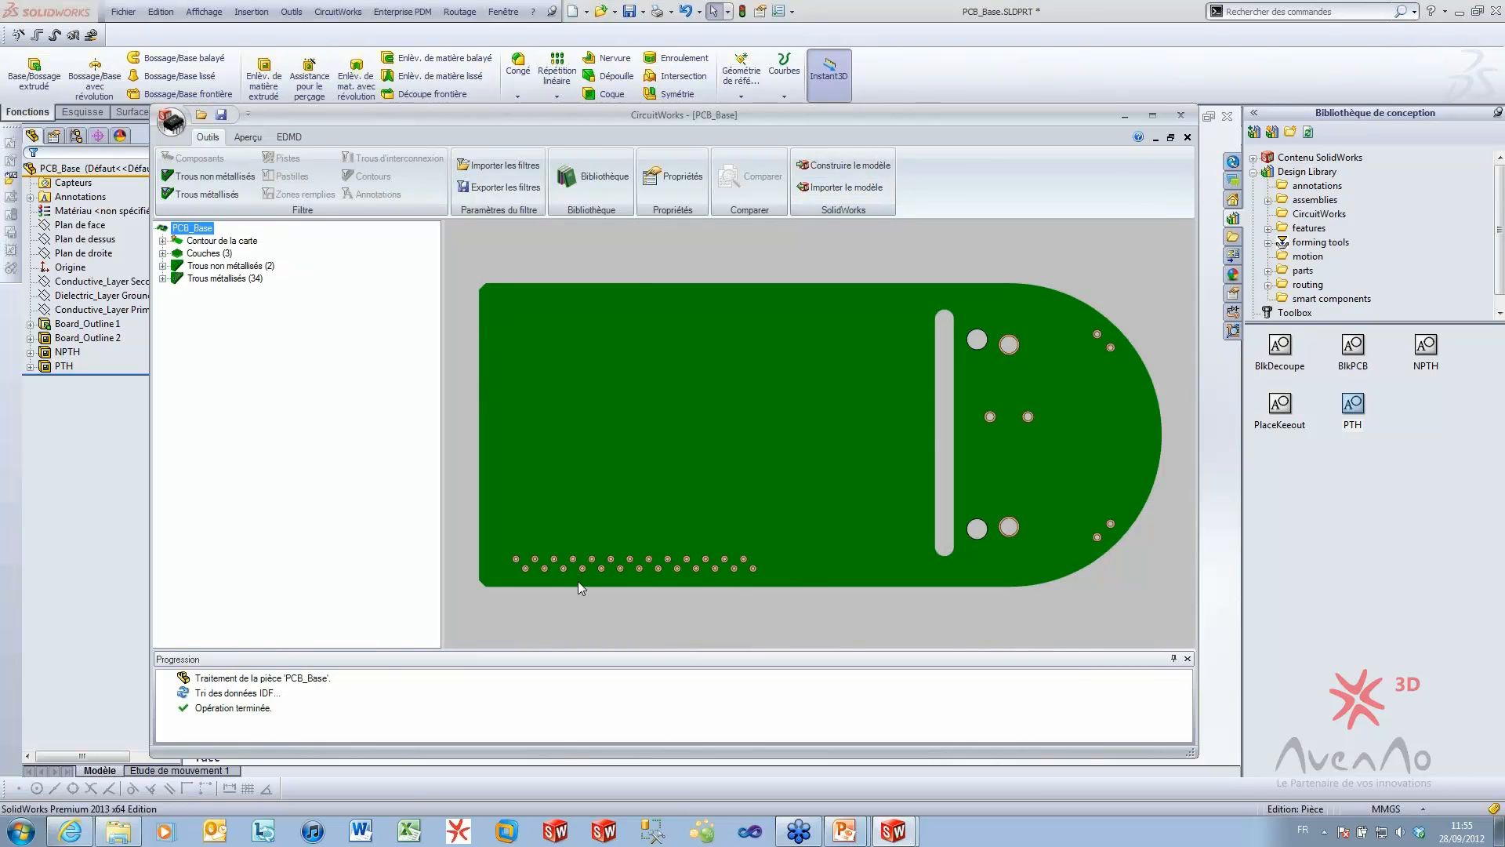
Examine the row of small plated holes and compare a large plated hole with the neighbouring non-plated one up close
{"action": "left_click", "coordinate": [248, 137]}
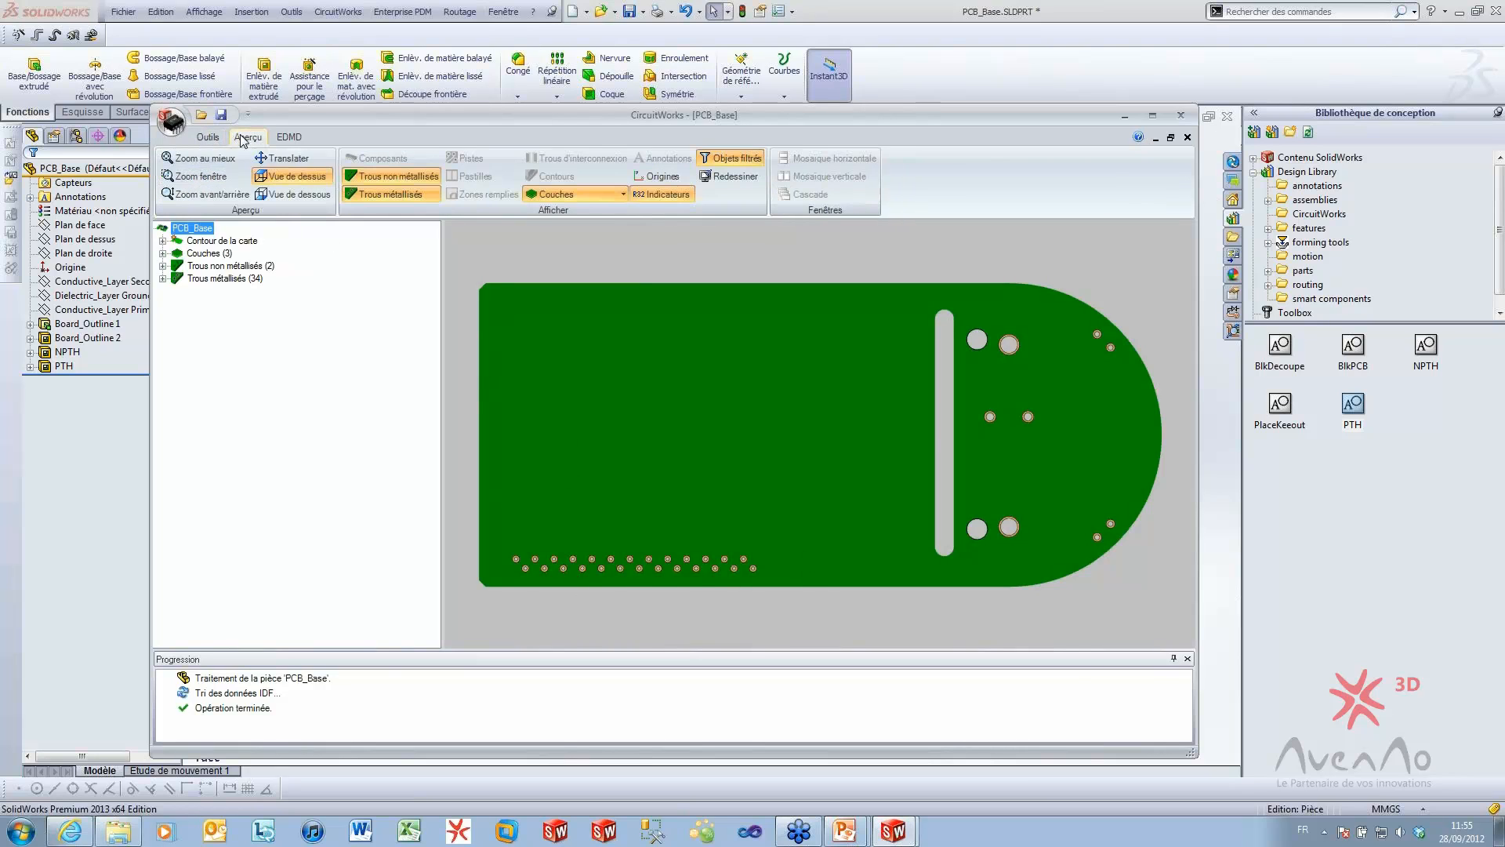
{"action": "left_click", "coordinate": [198, 176]}
{"action": "left_click_drag", "start_coordinate": [497, 527], "coordinate": [698, 620]}
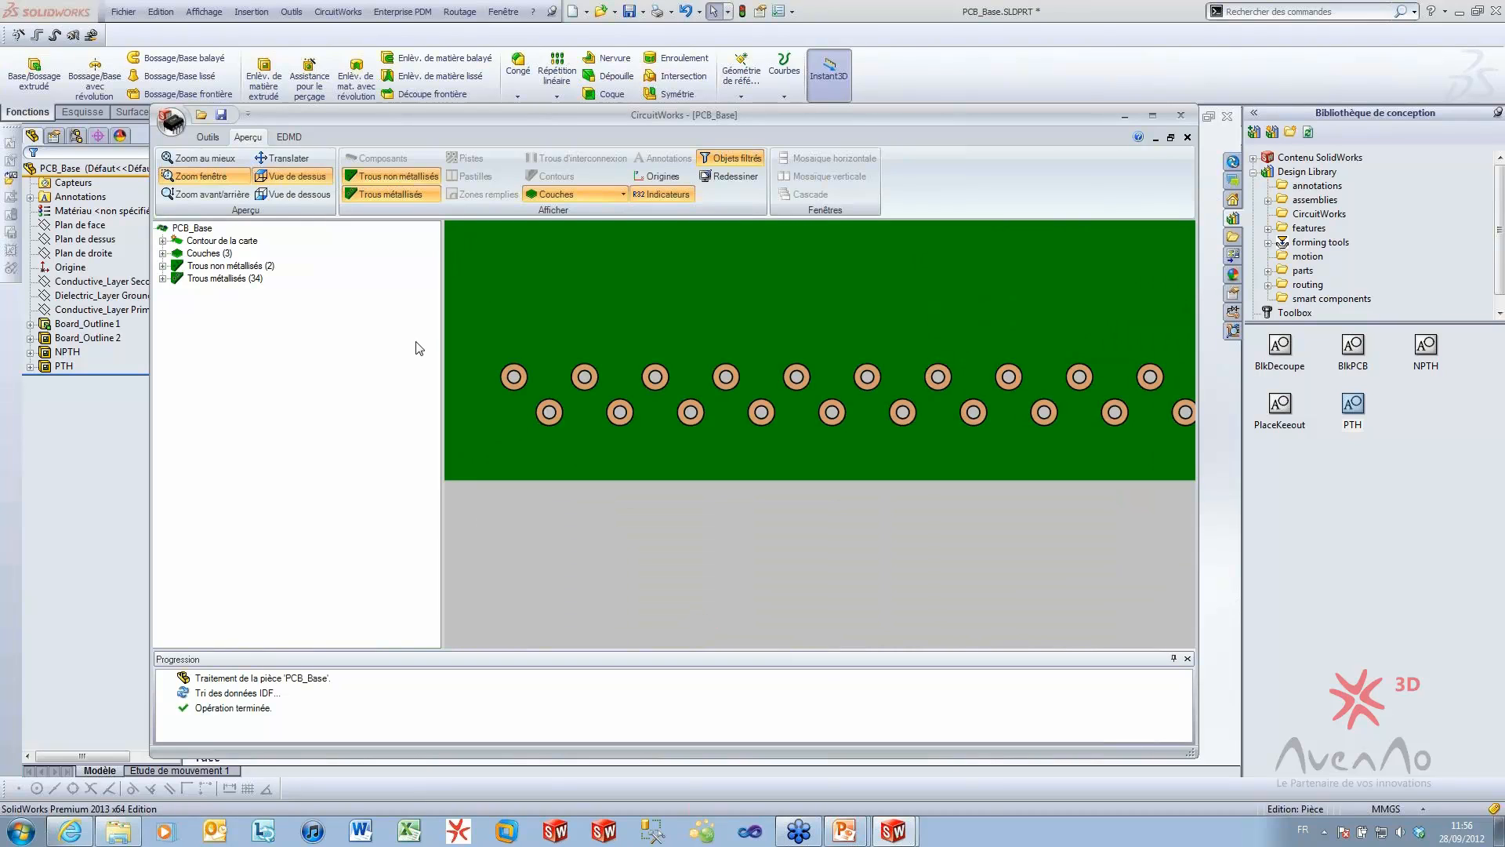
{"action": "left_click", "coordinate": [283, 158]}
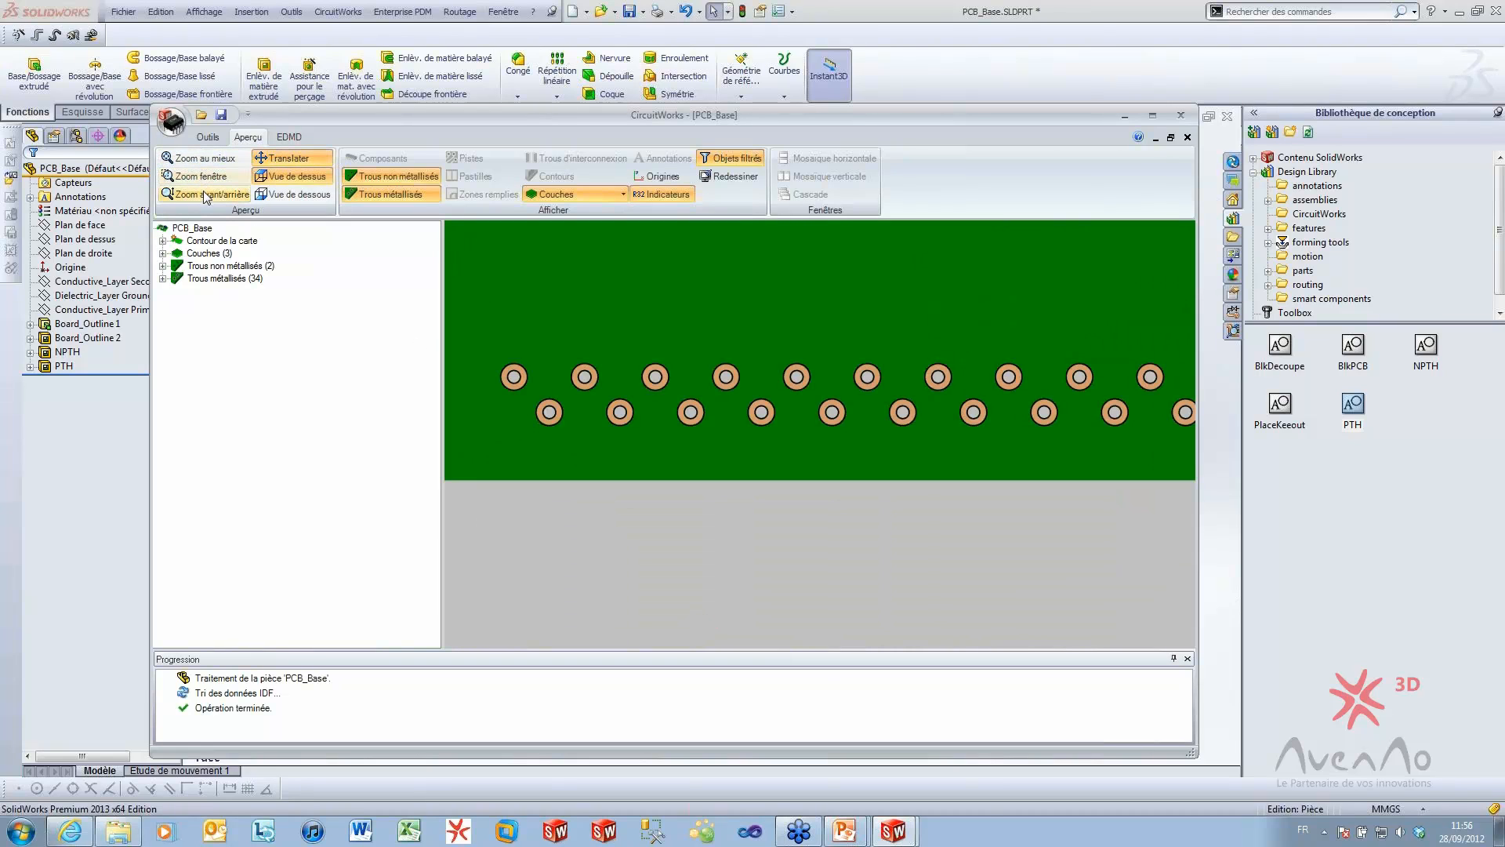
{"action": "left_click", "coordinate": [201, 158]}
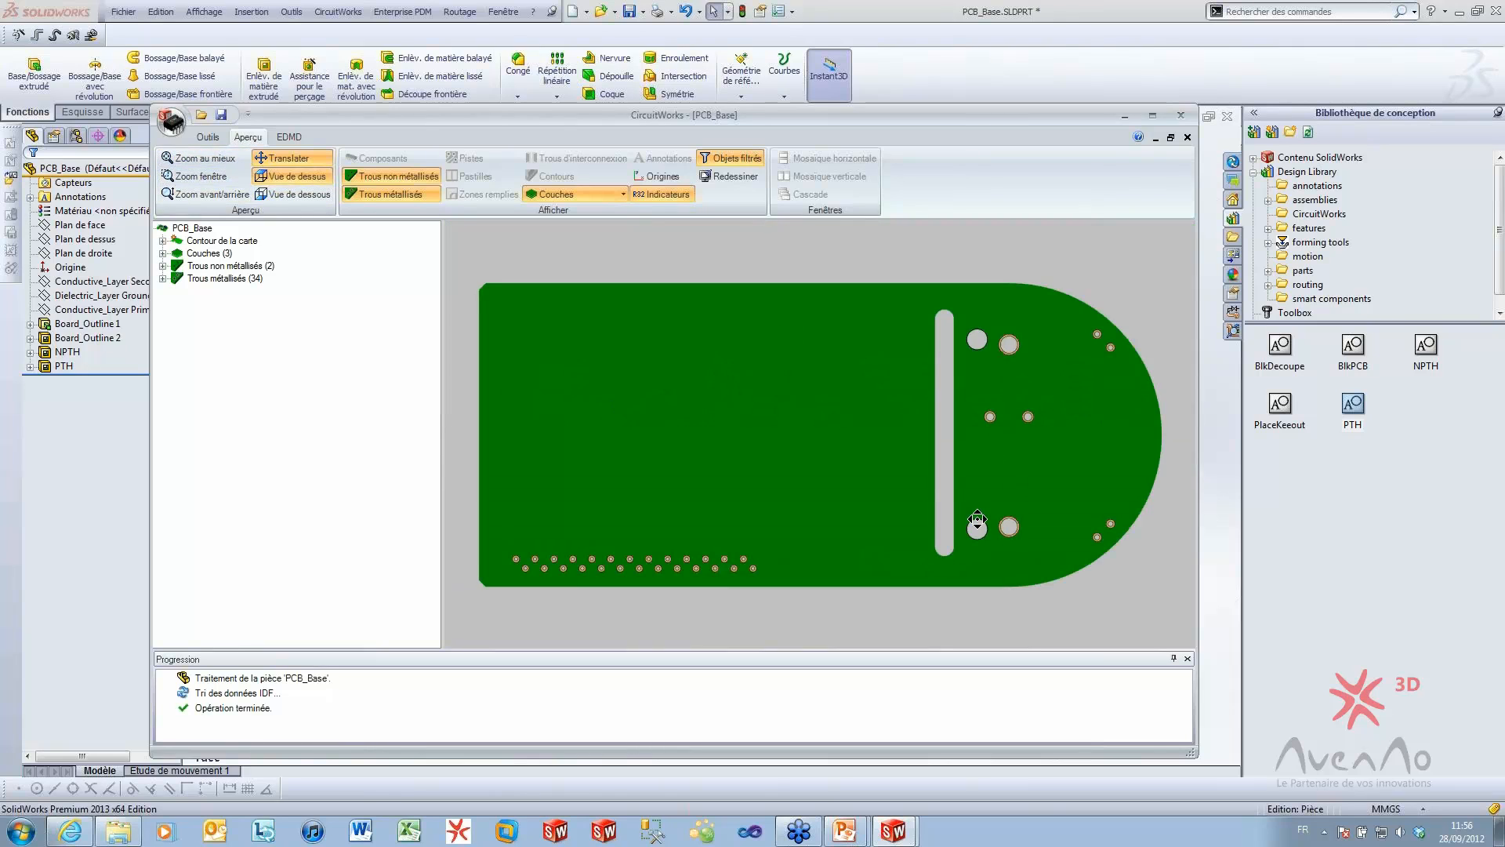
{"action": "left_click", "coordinate": [200, 176]}
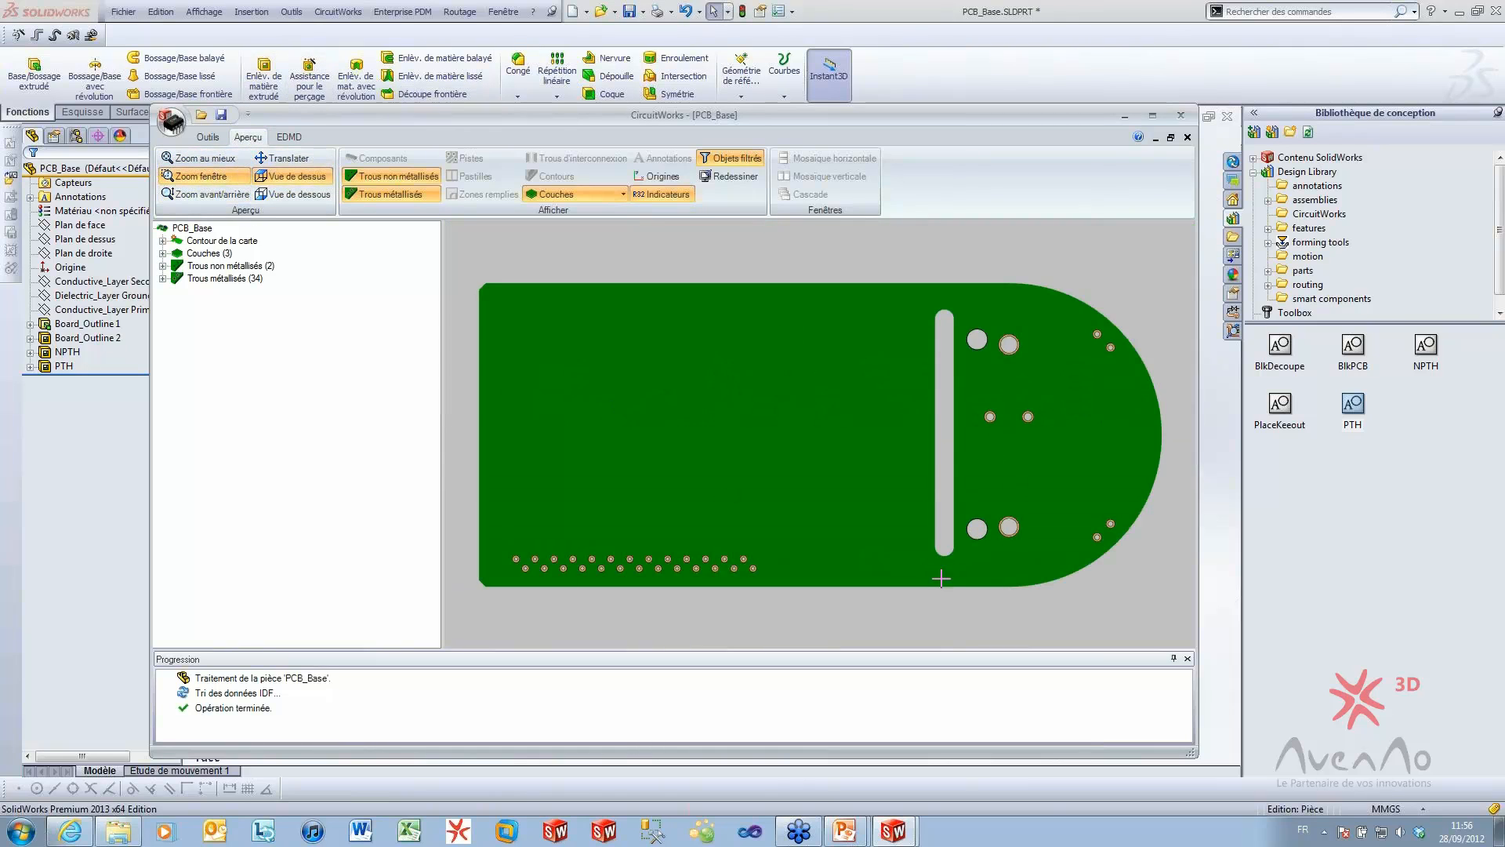
{"action": "left_click_drag", "start_coordinate": [945, 499], "coordinate": [1035, 558]}
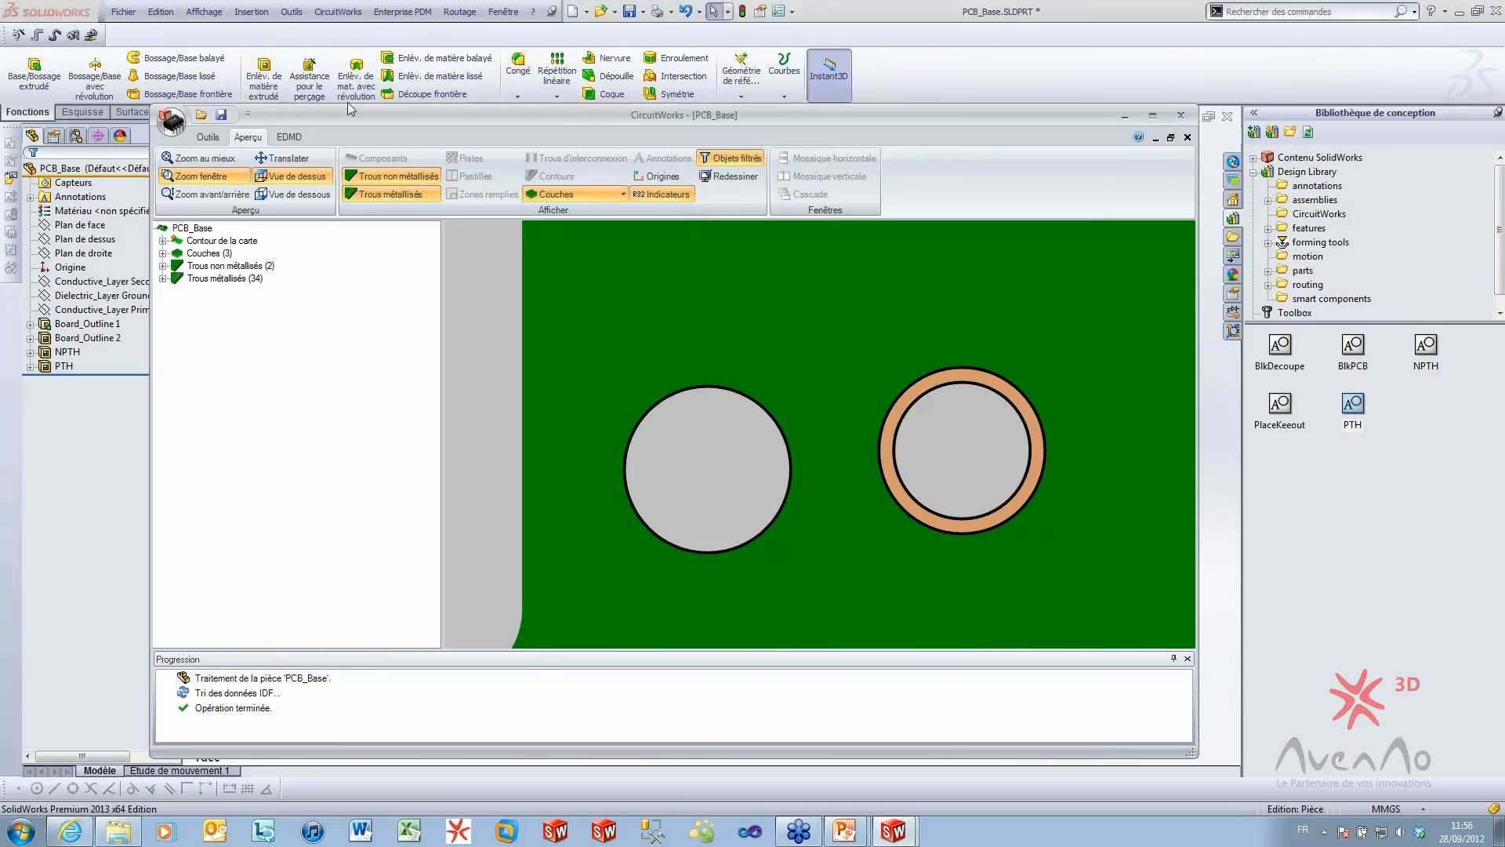
{"action": "left_click", "coordinate": [201, 158]}
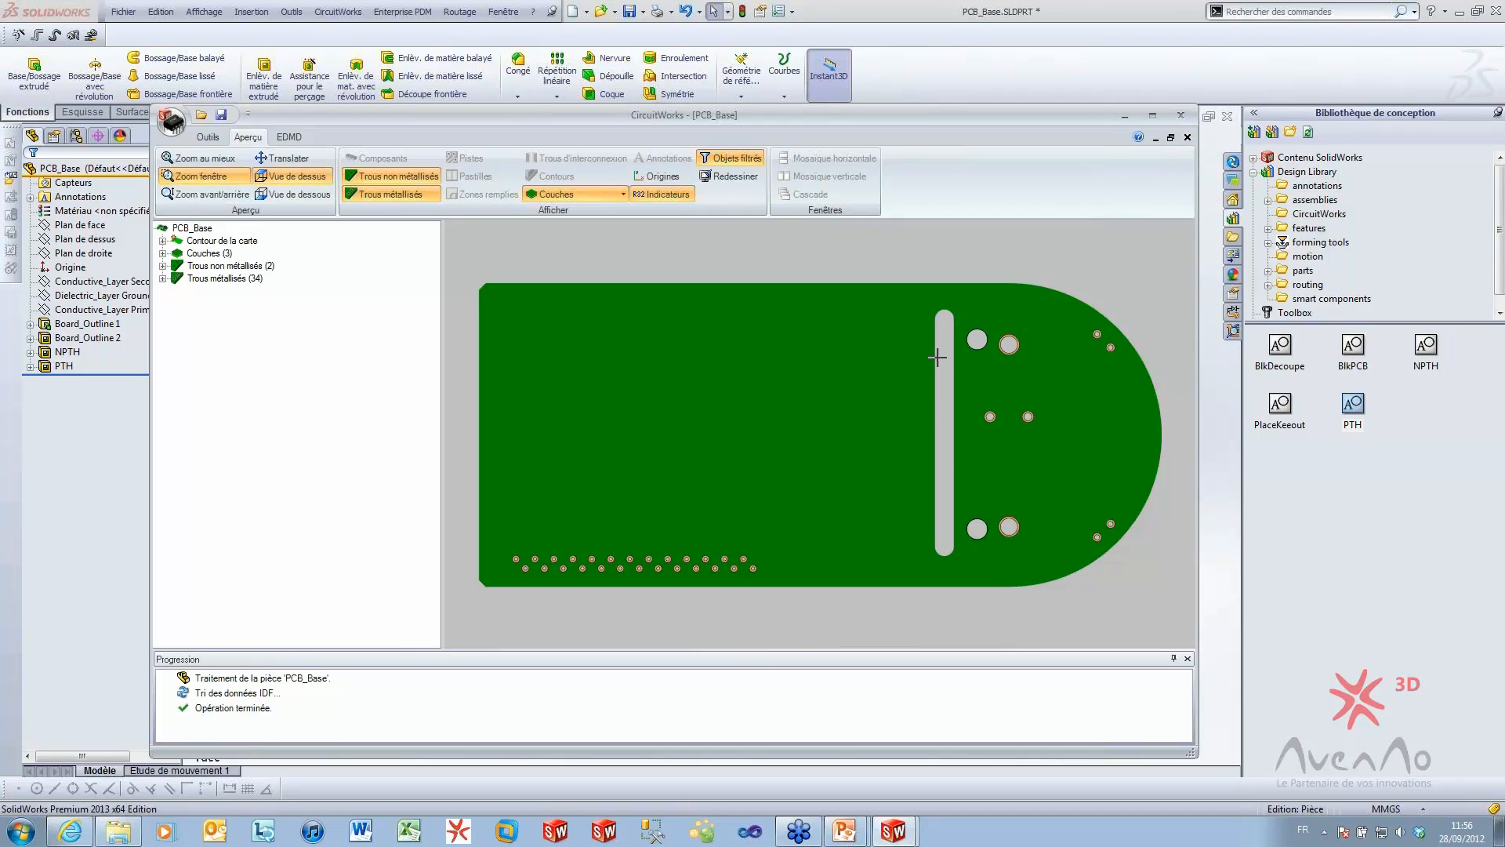
View the board from below and above in CircuitWorks, and close it without saving to return to the part
{"action": "left_click", "coordinate": [294, 194]}
{"action": "left_click", "coordinate": [312, 177]}
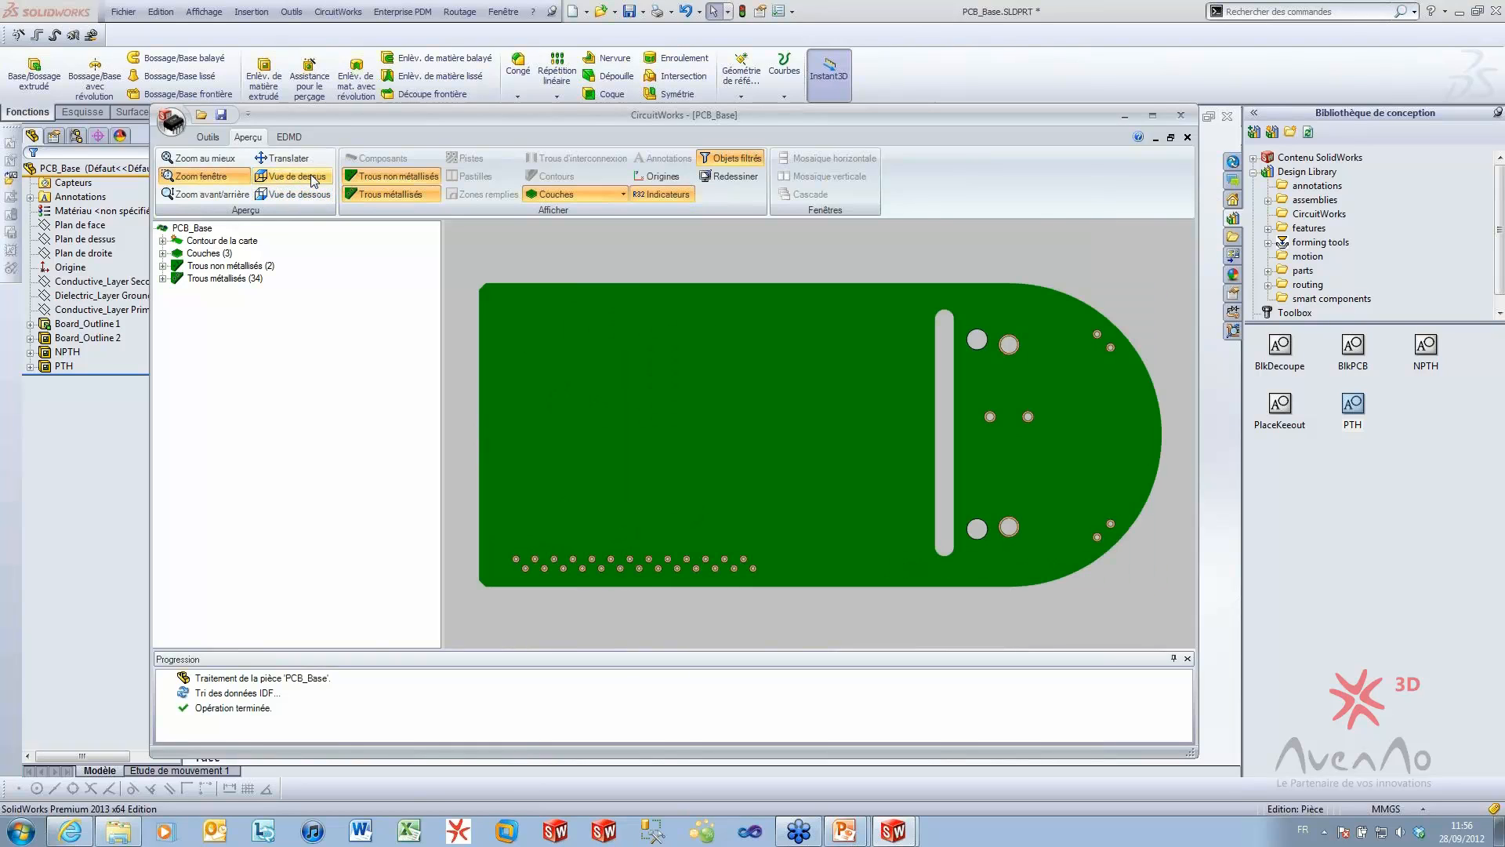
{"action": "left_click", "coordinate": [832, 262]}
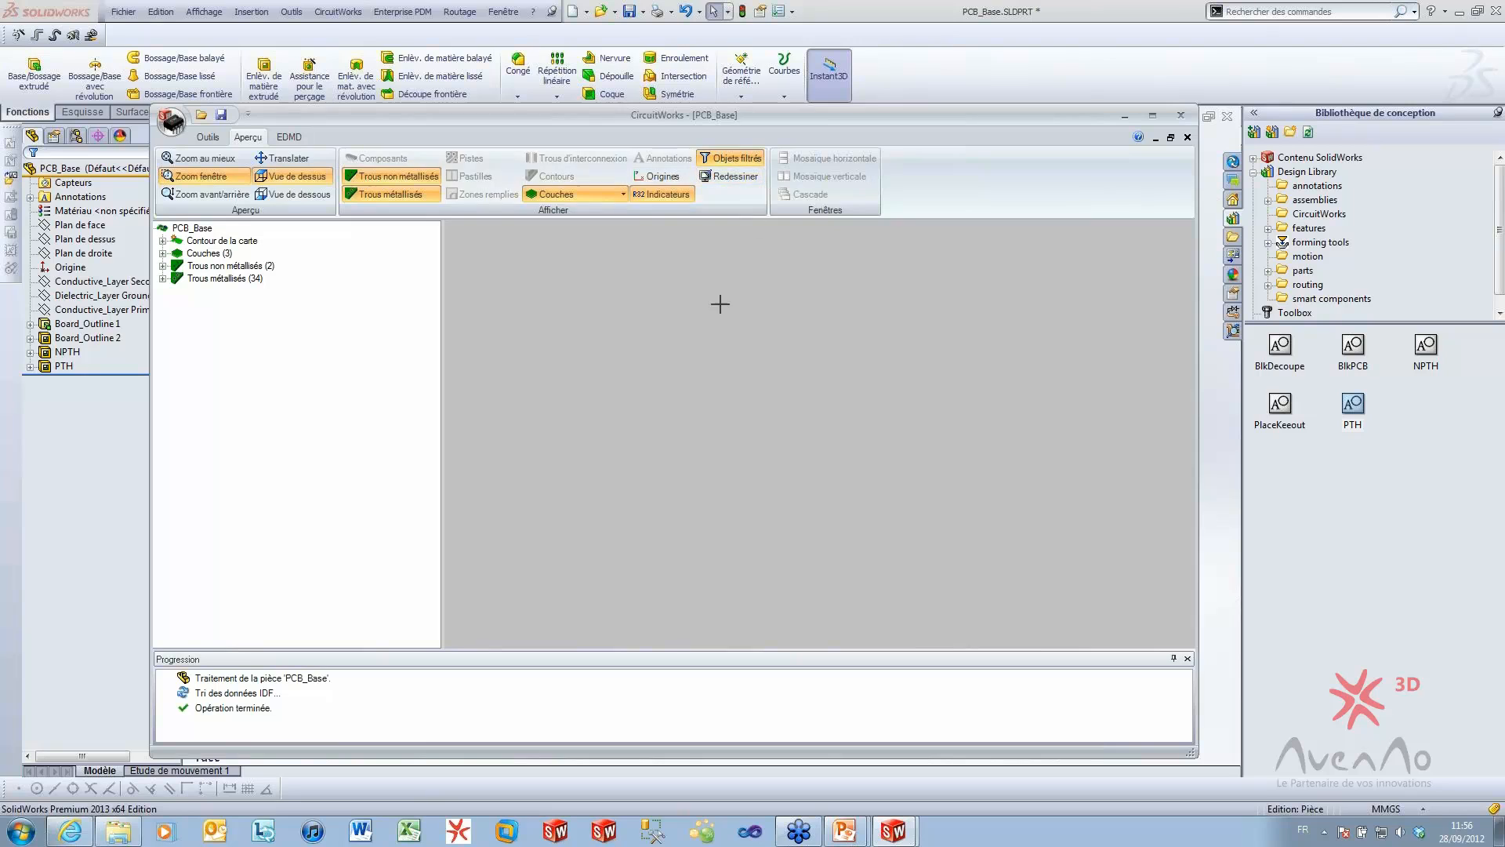
{"action": "left_click", "coordinate": [302, 192]}
{"action": "left_click", "coordinate": [293, 176]}
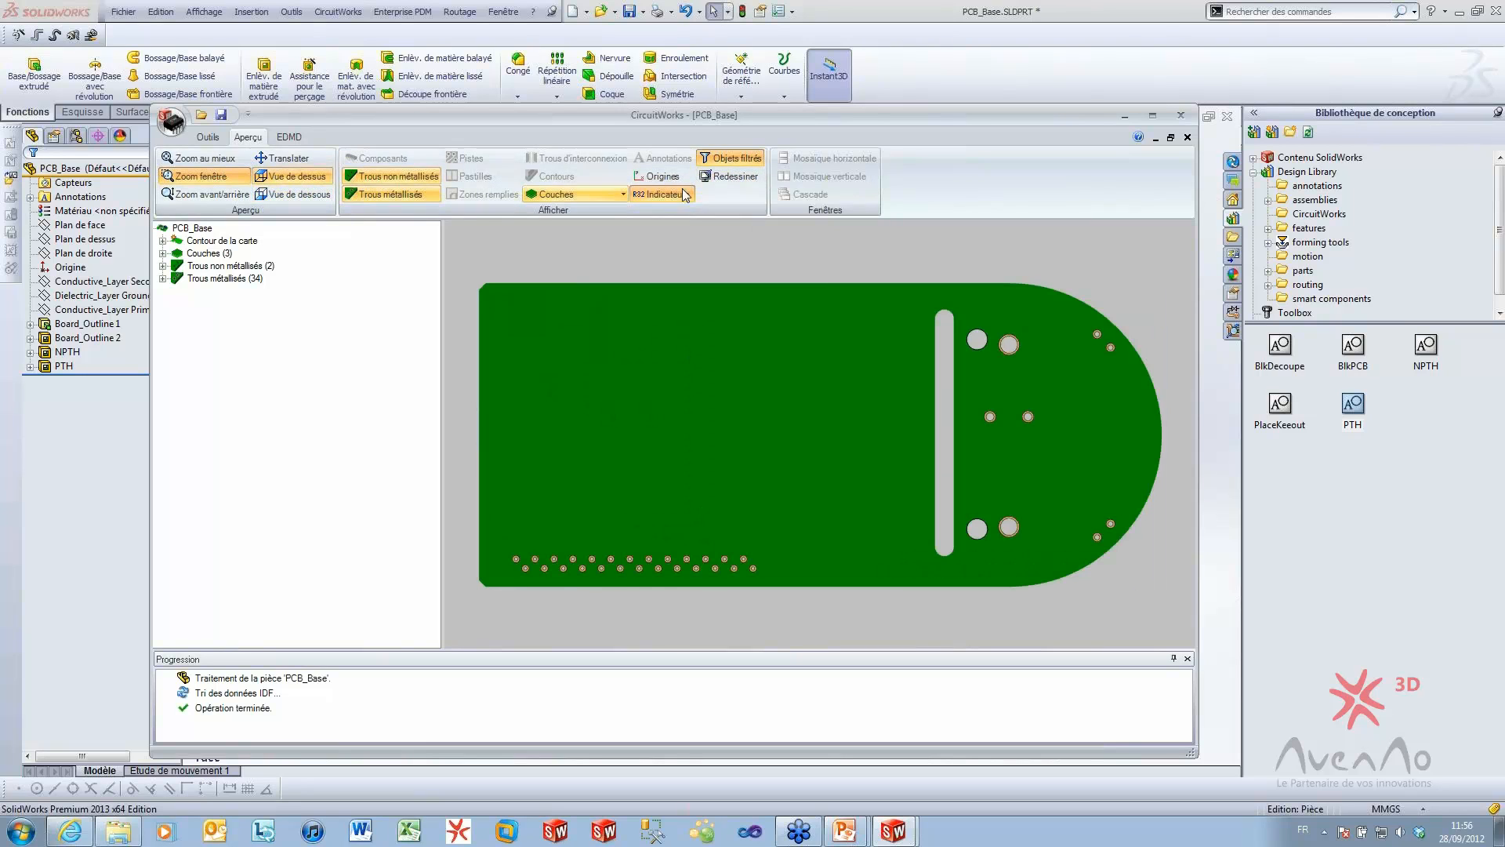
{"action": "left_click", "coordinate": [1188, 138]}
{"action": "left_click", "coordinate": [754, 435]}
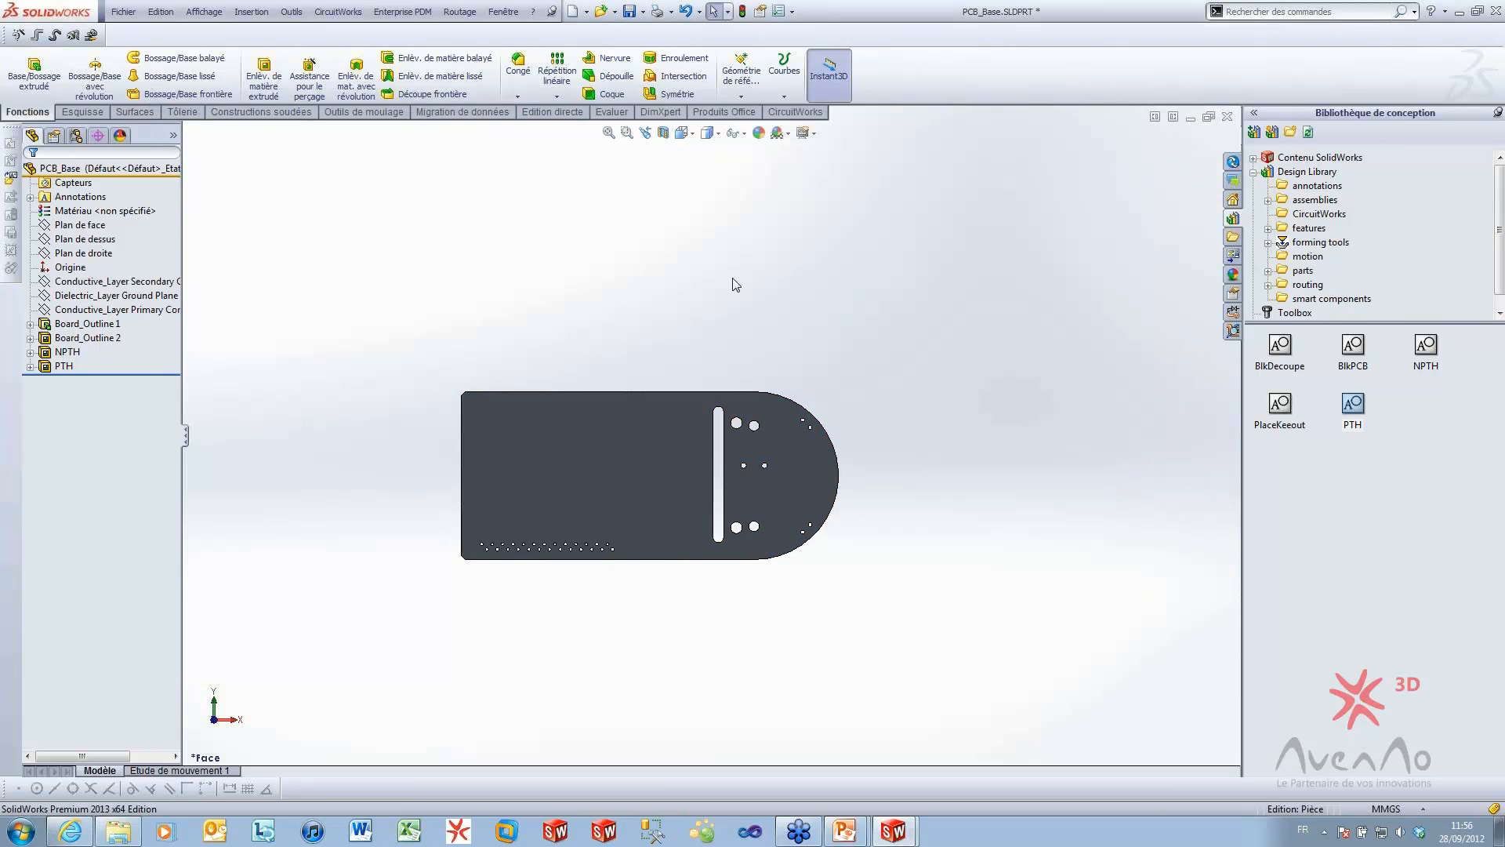
Place the PlaceKeeout library block on the board's front face and explode it into sketch entities
{"action": "left_click", "coordinate": [570, 463]}
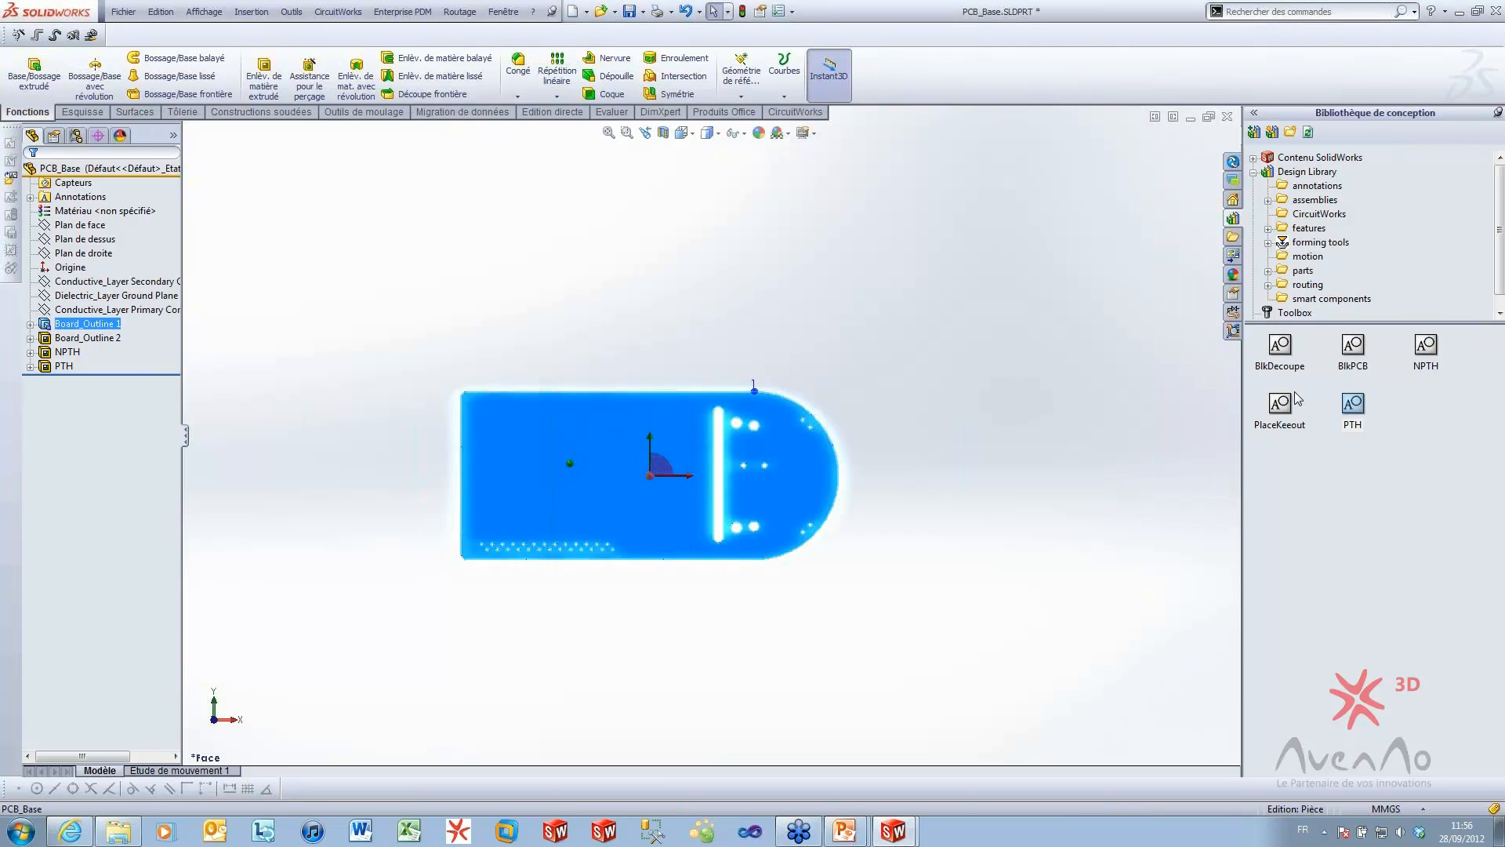
{"action": "left_click_drag", "start_coordinate": [1294, 400], "coordinate": [571, 454]}
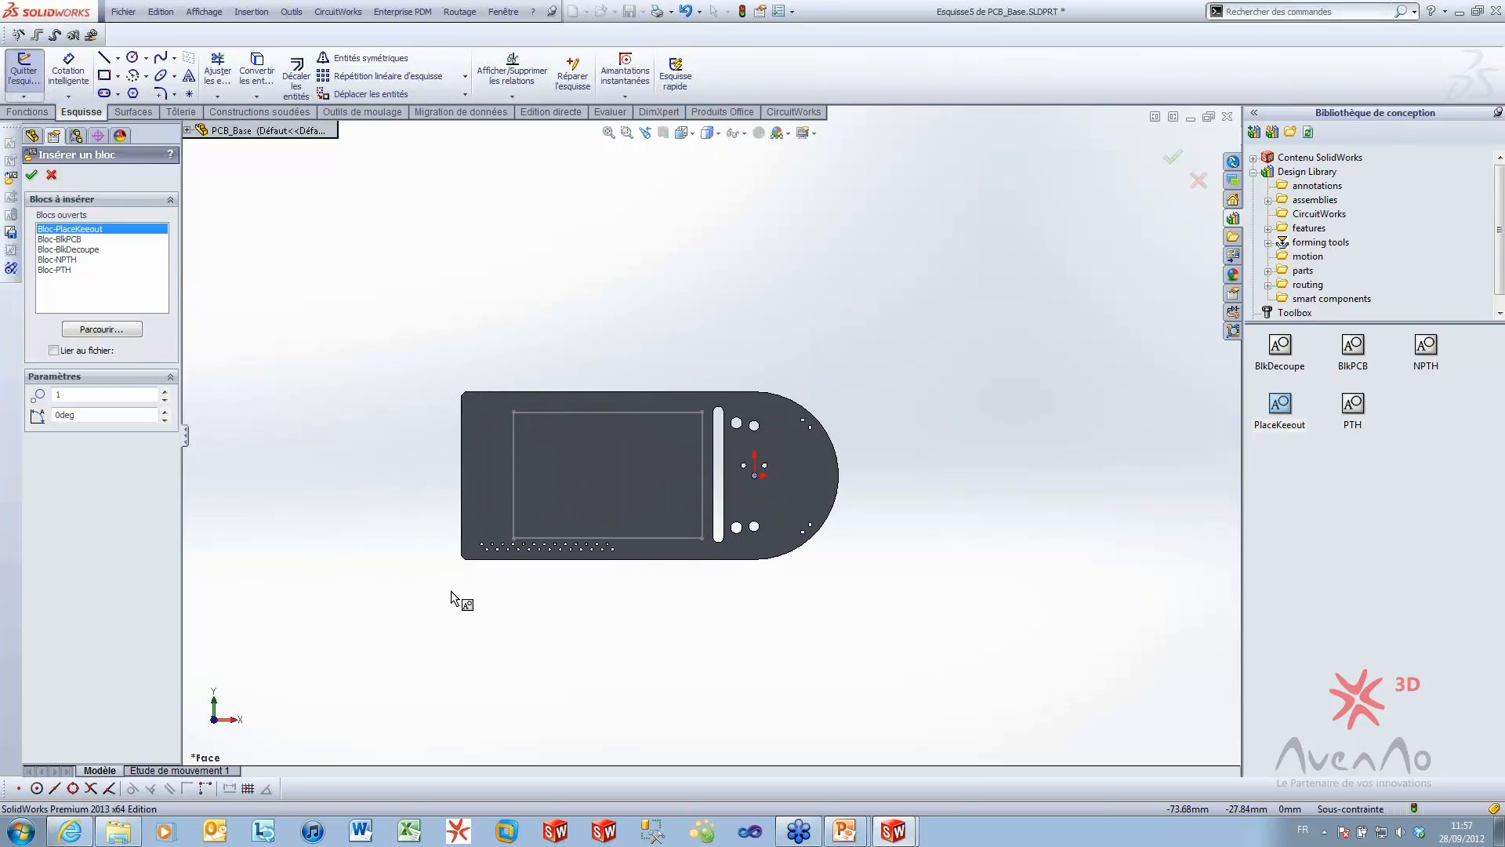
{"action": "key", "text": "Escape"}
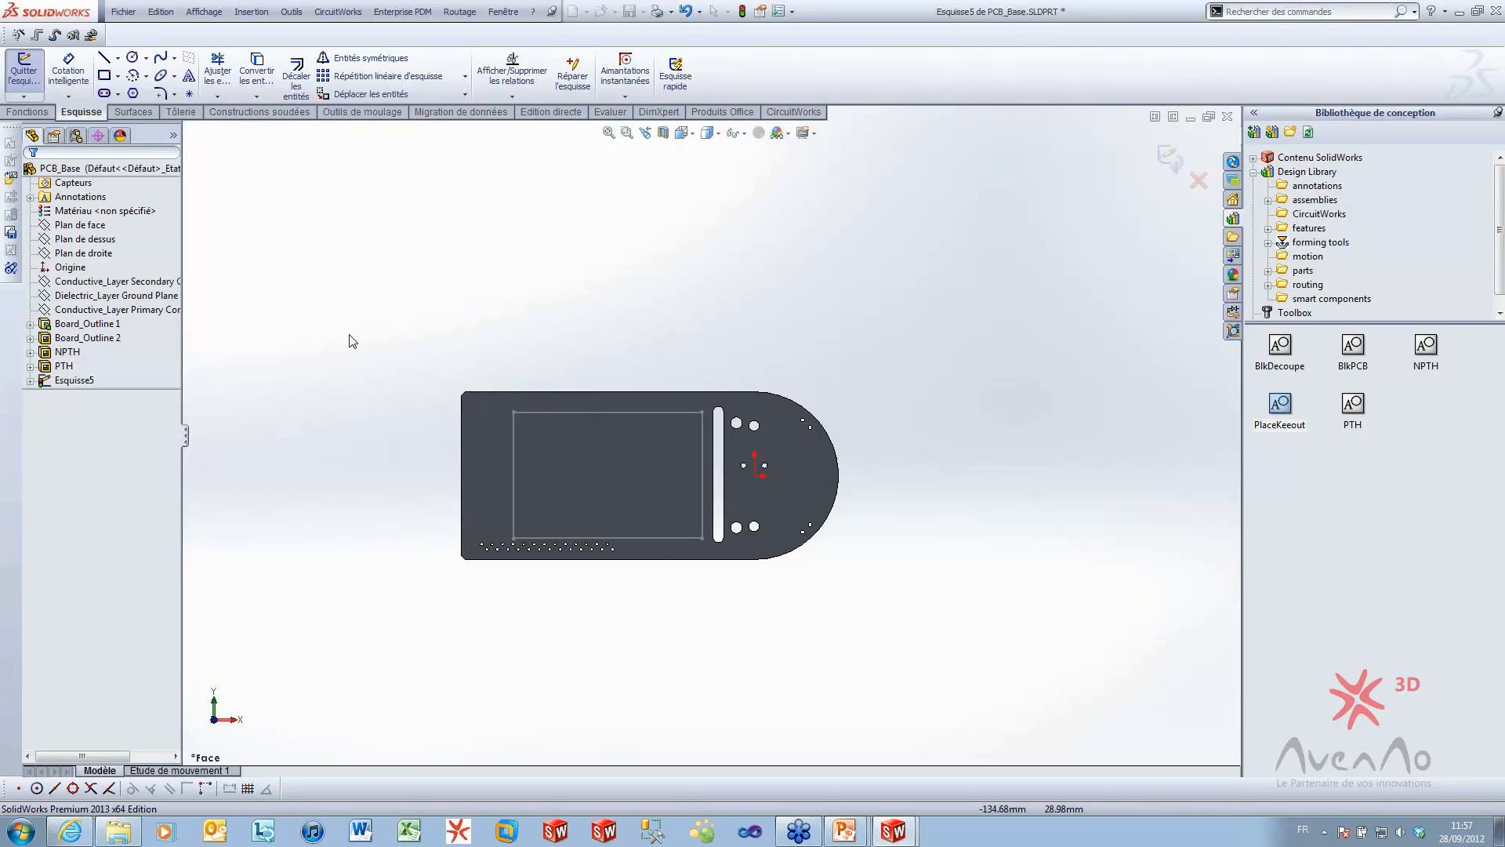
{"action": "scroll", "coordinate": [353, 510], "scroll_direction": "down", "scroll_amount": 2}
{"action": "right_click", "coordinate": [88, 395]}
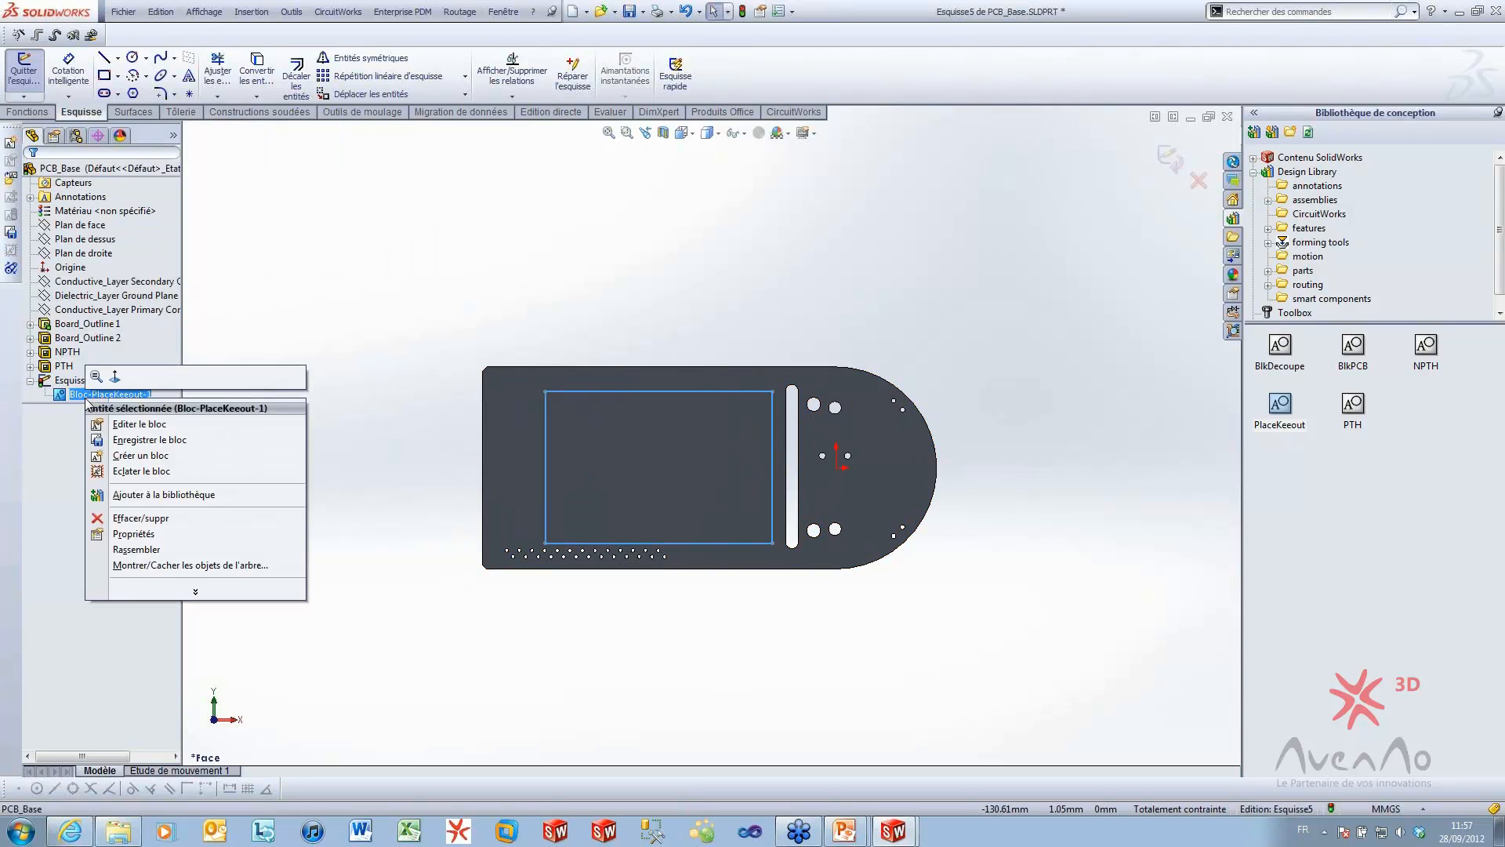
{"action": "left_click", "coordinate": [141, 471]}
{"action": "scroll", "coordinate": [706, 575], "scroll_direction": "down", "scroll_amount": 2}
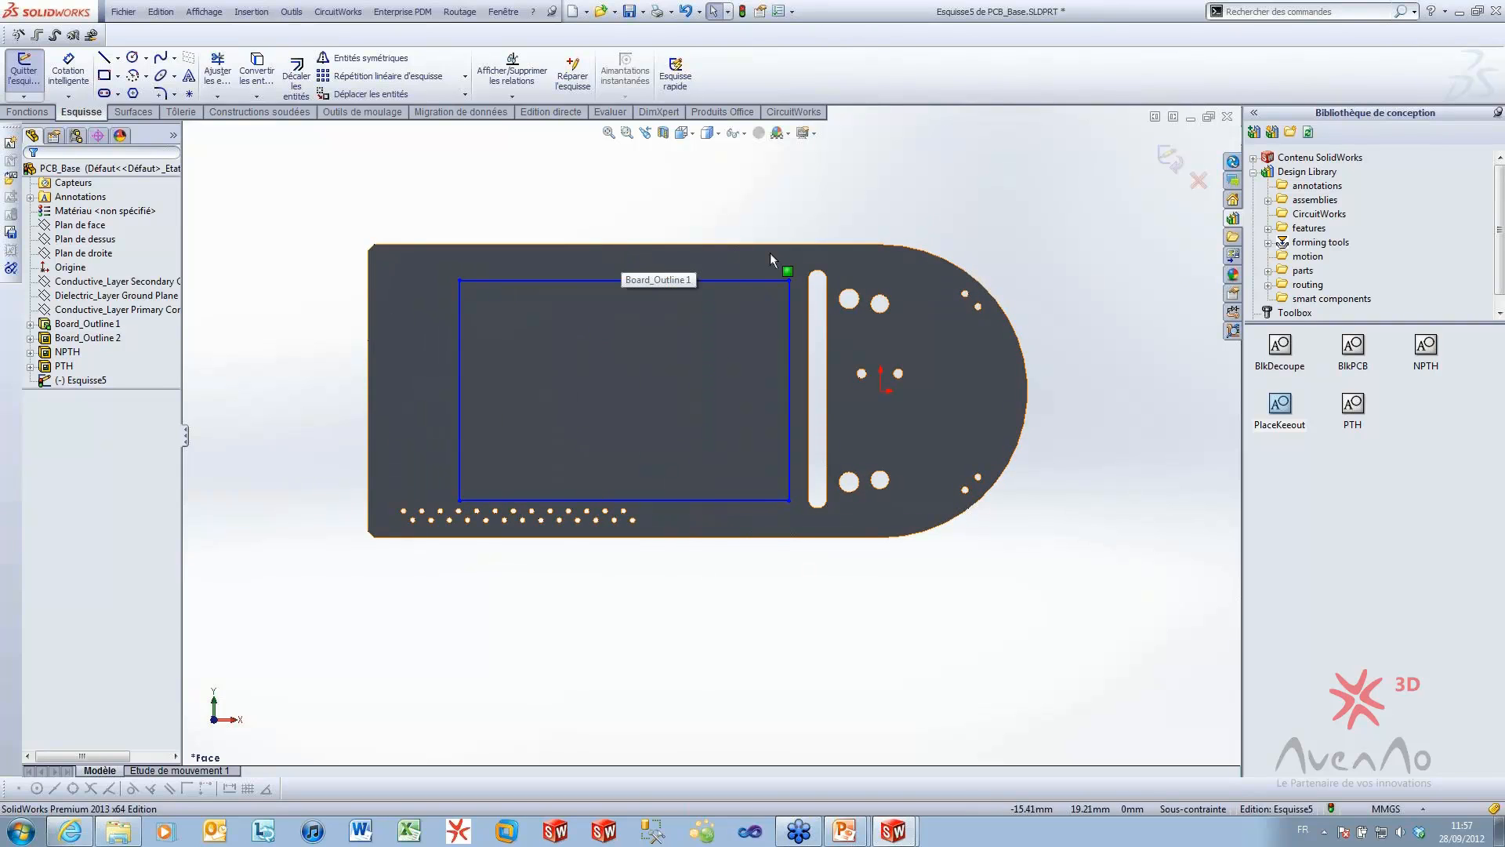
Extrude the keep-out rectangle 3 mm above the board as a separate body, without Fusionner le résultat
{"action": "left_click", "coordinate": [28, 112]}
{"action": "left_click", "coordinate": [33, 74]}
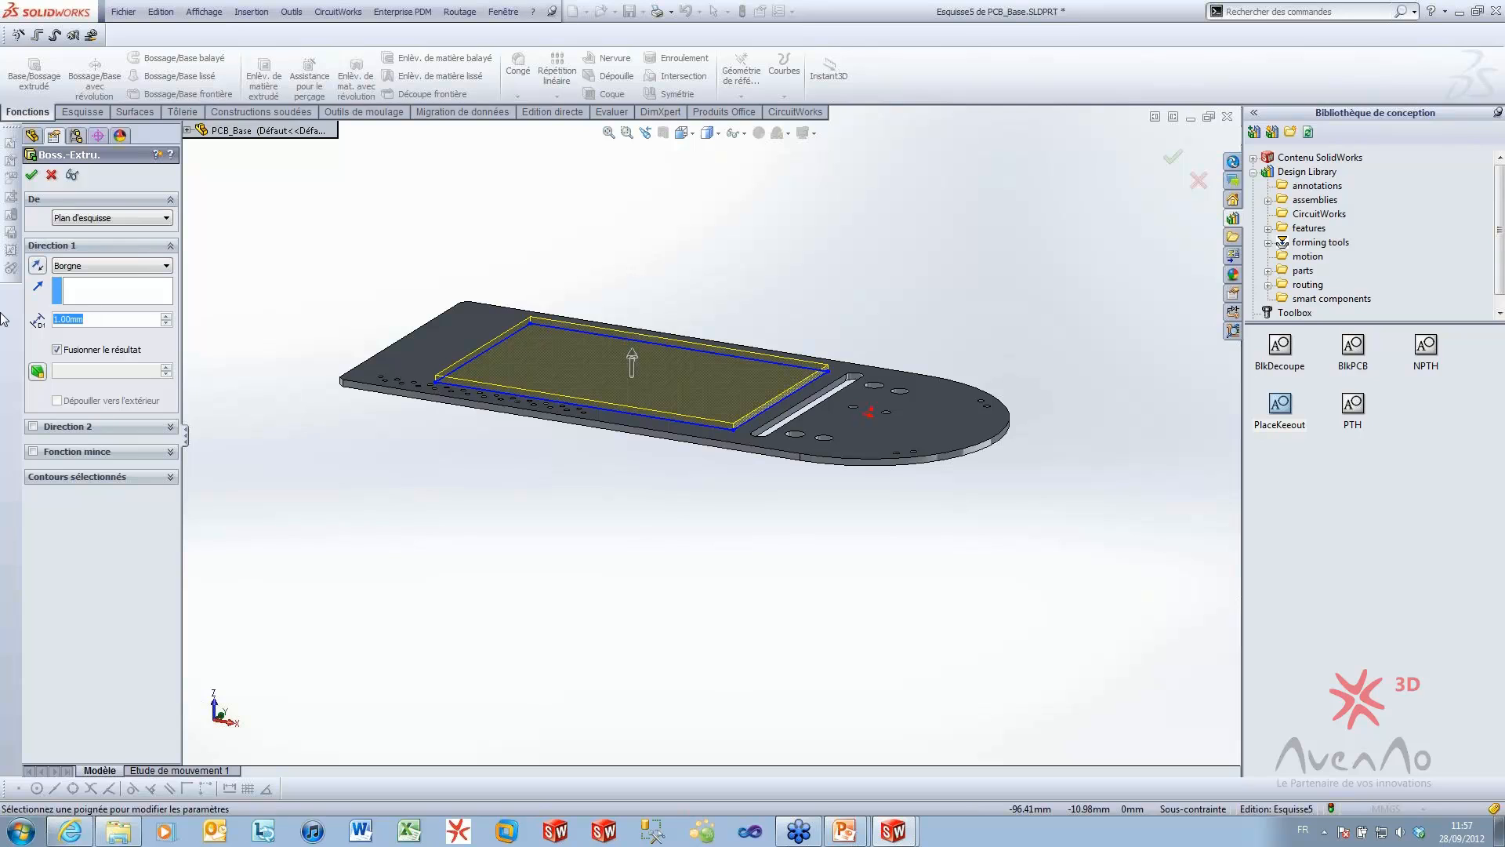
{"action": "type", "text": "3"}
{"action": "key", "text": "Return"}
{"action": "left_click", "coordinate": [57, 350]}
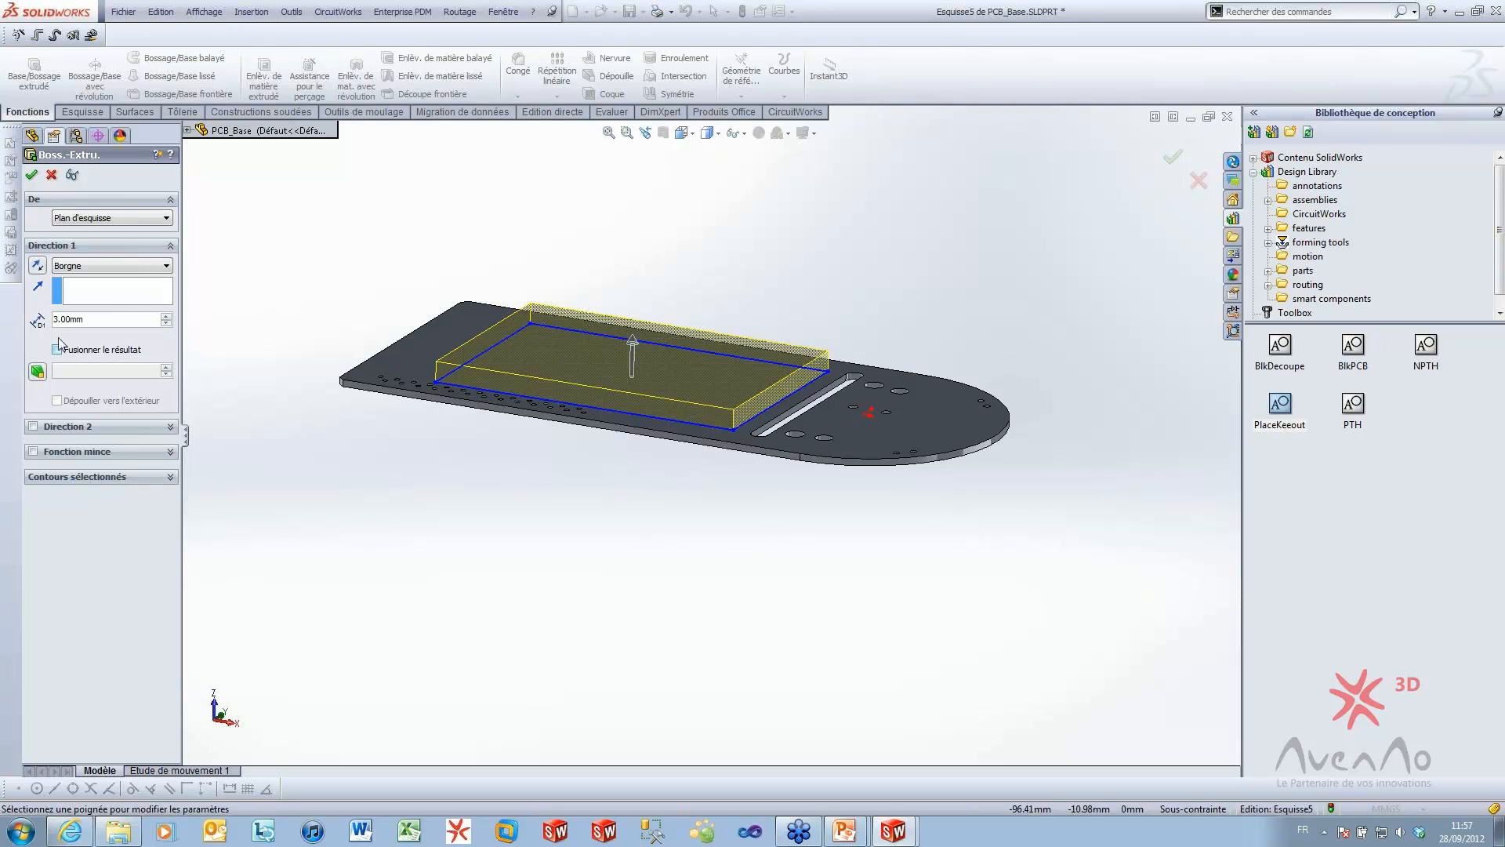
{"action": "left_click", "coordinate": [32, 176]}
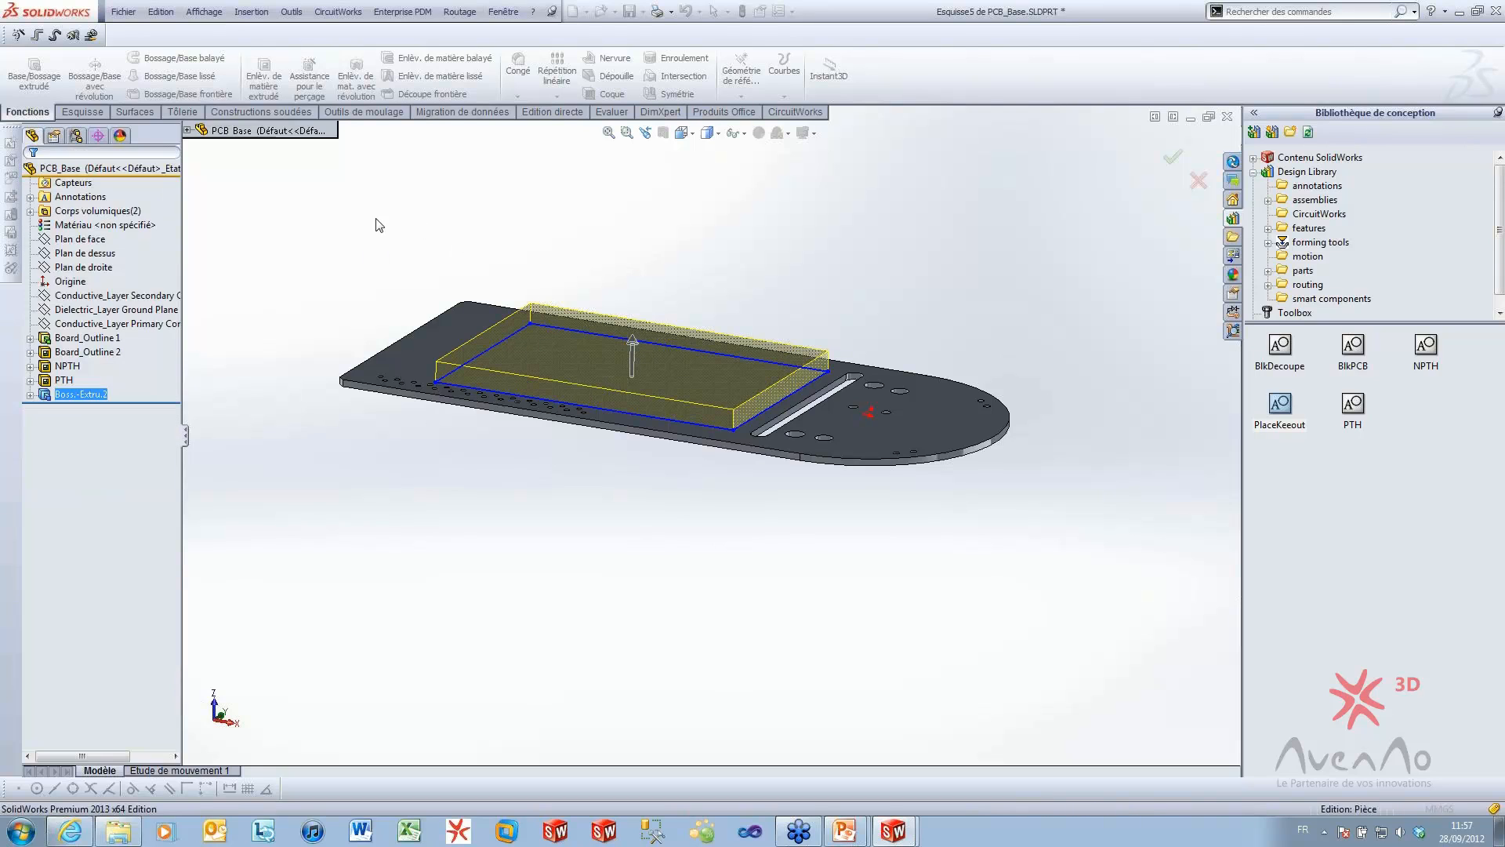
Apply a green colour (RGB 63, 255, 75) to the keep-out extrusion body
{"action": "middle_click_drag", "start_coordinate": [552, 431], "coordinate": [672, 396]}
{"action": "right_click", "coordinate": [672, 396]}
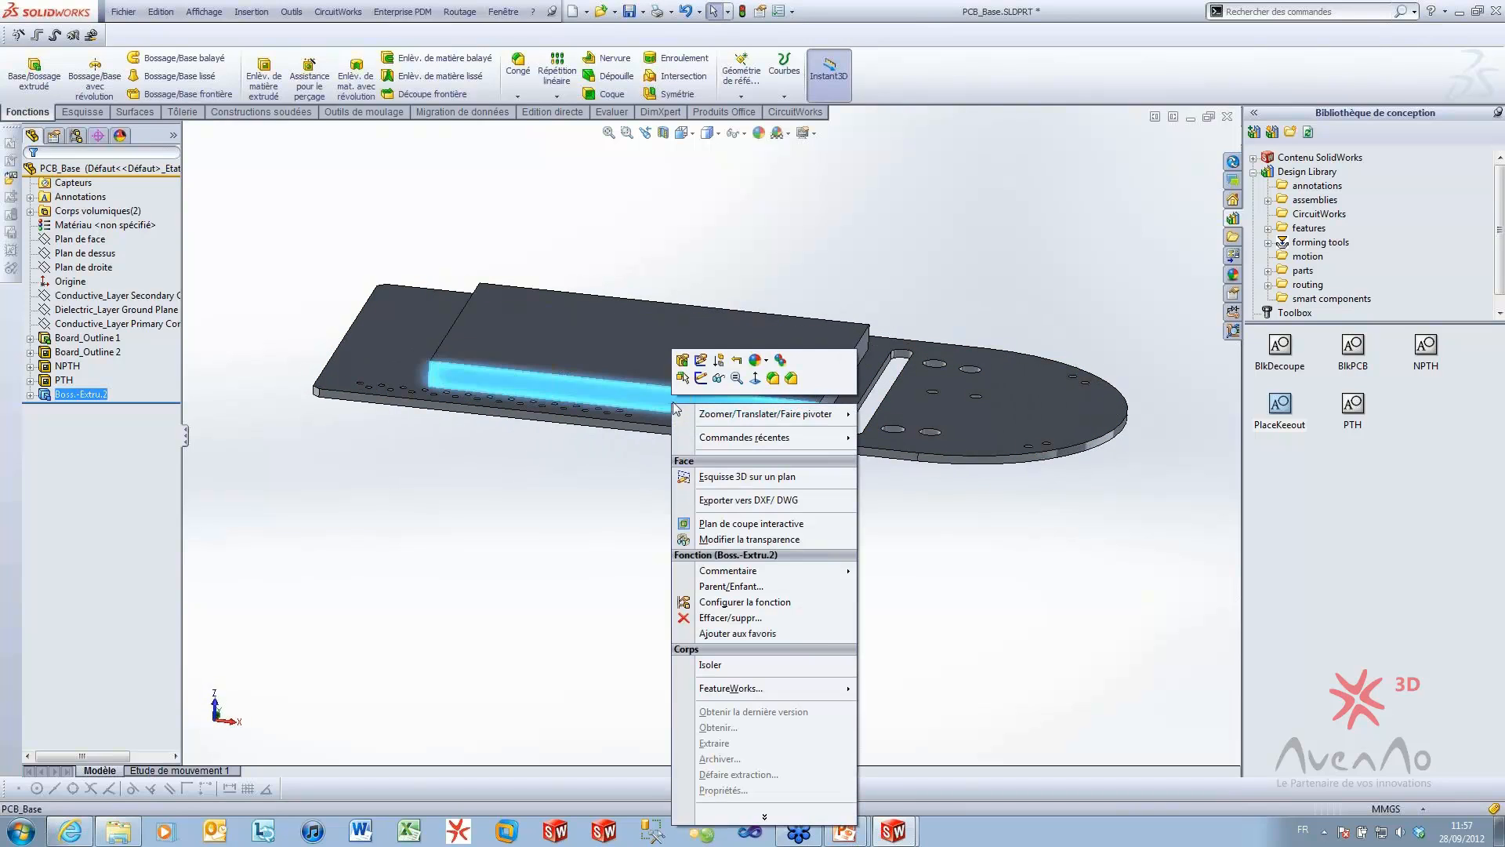
{"action": "left_click", "coordinate": [761, 360]}
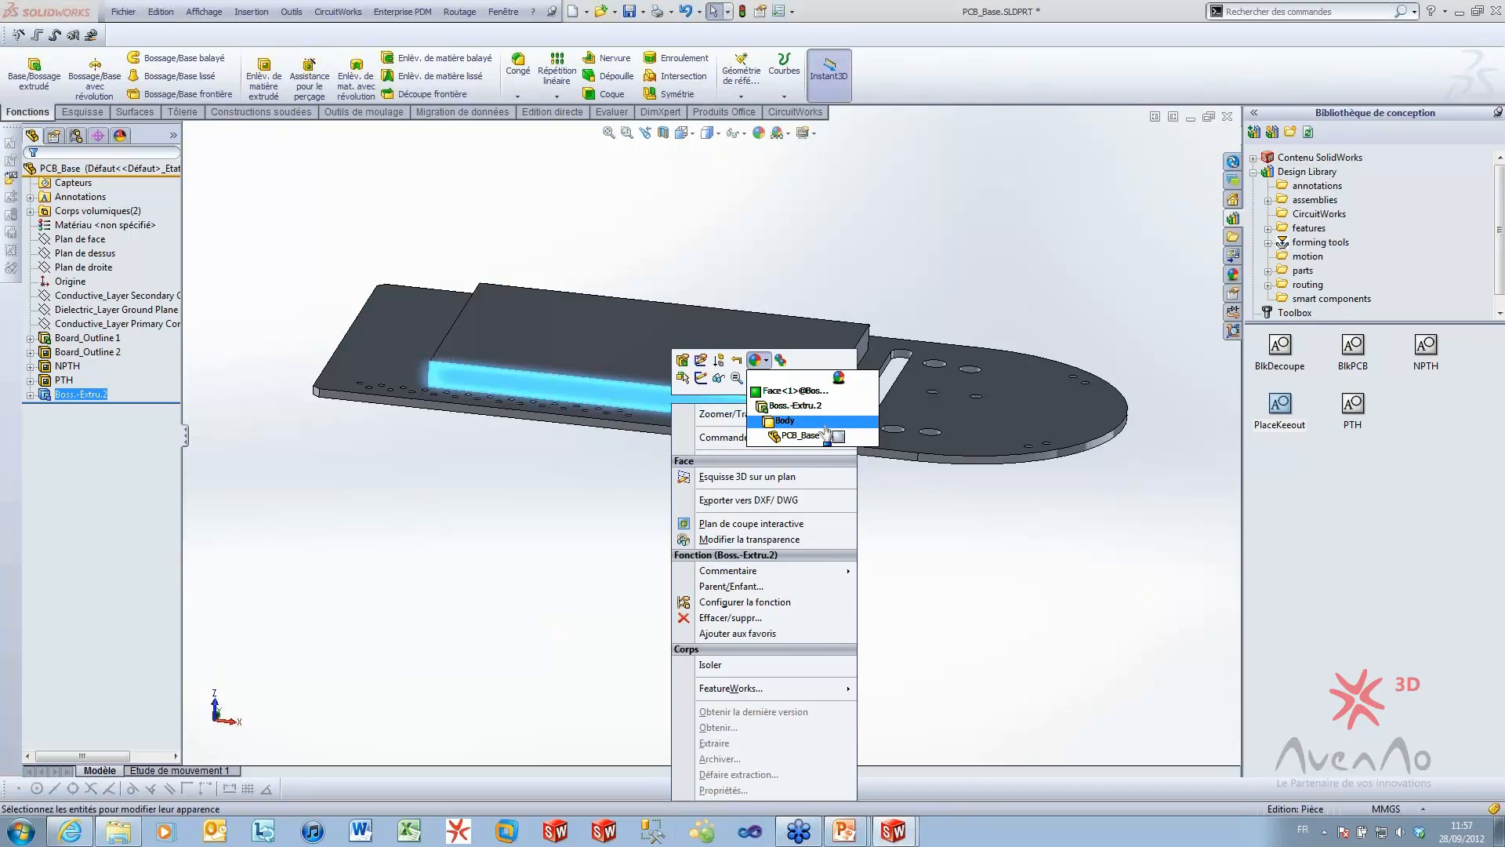
{"action": "left_click", "coordinate": [830, 422]}
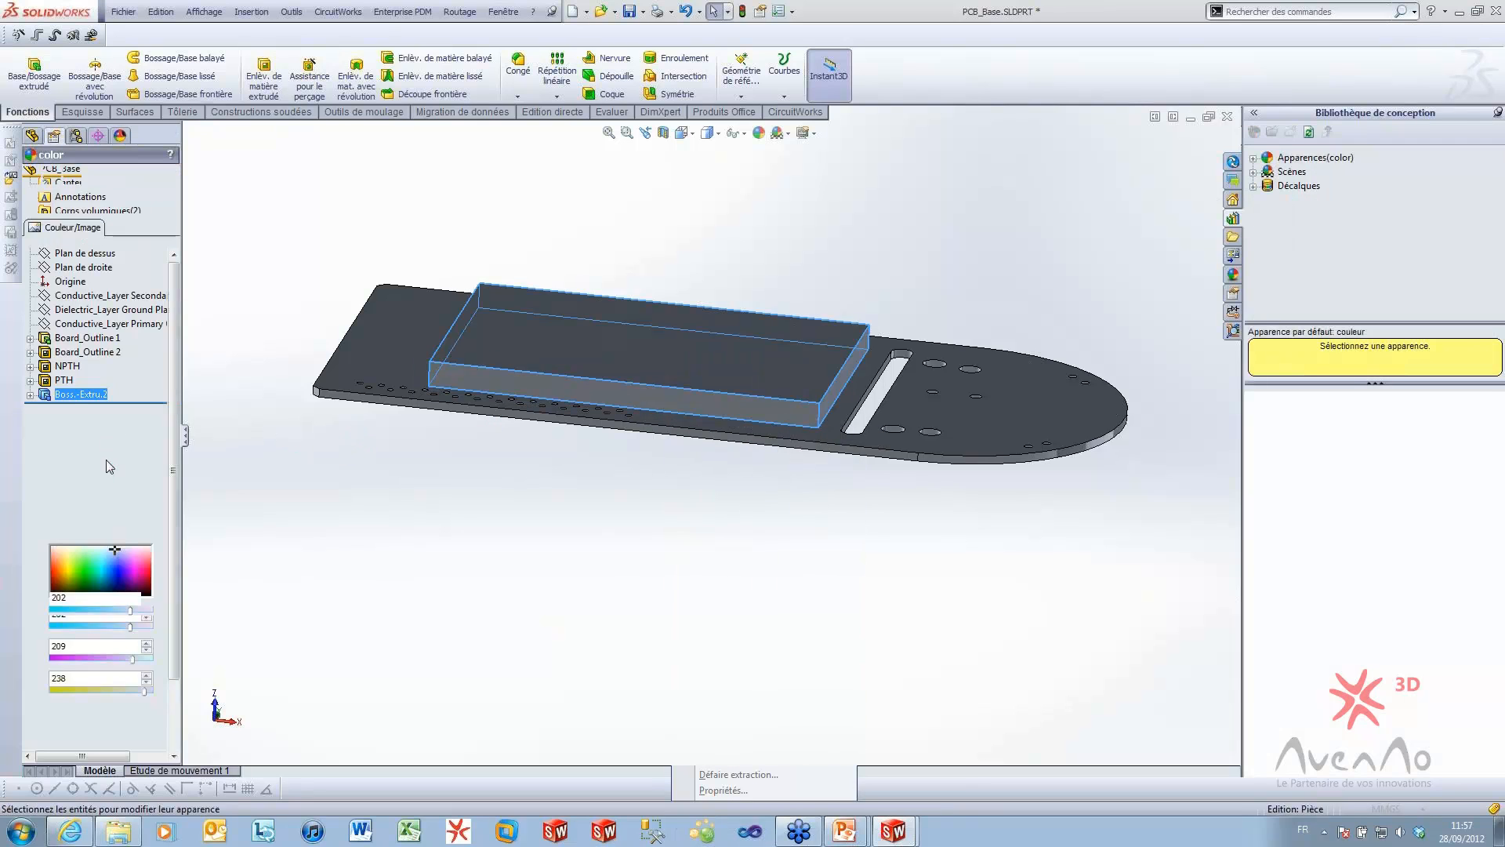
{"action": "left_click", "coordinate": [85, 548]}
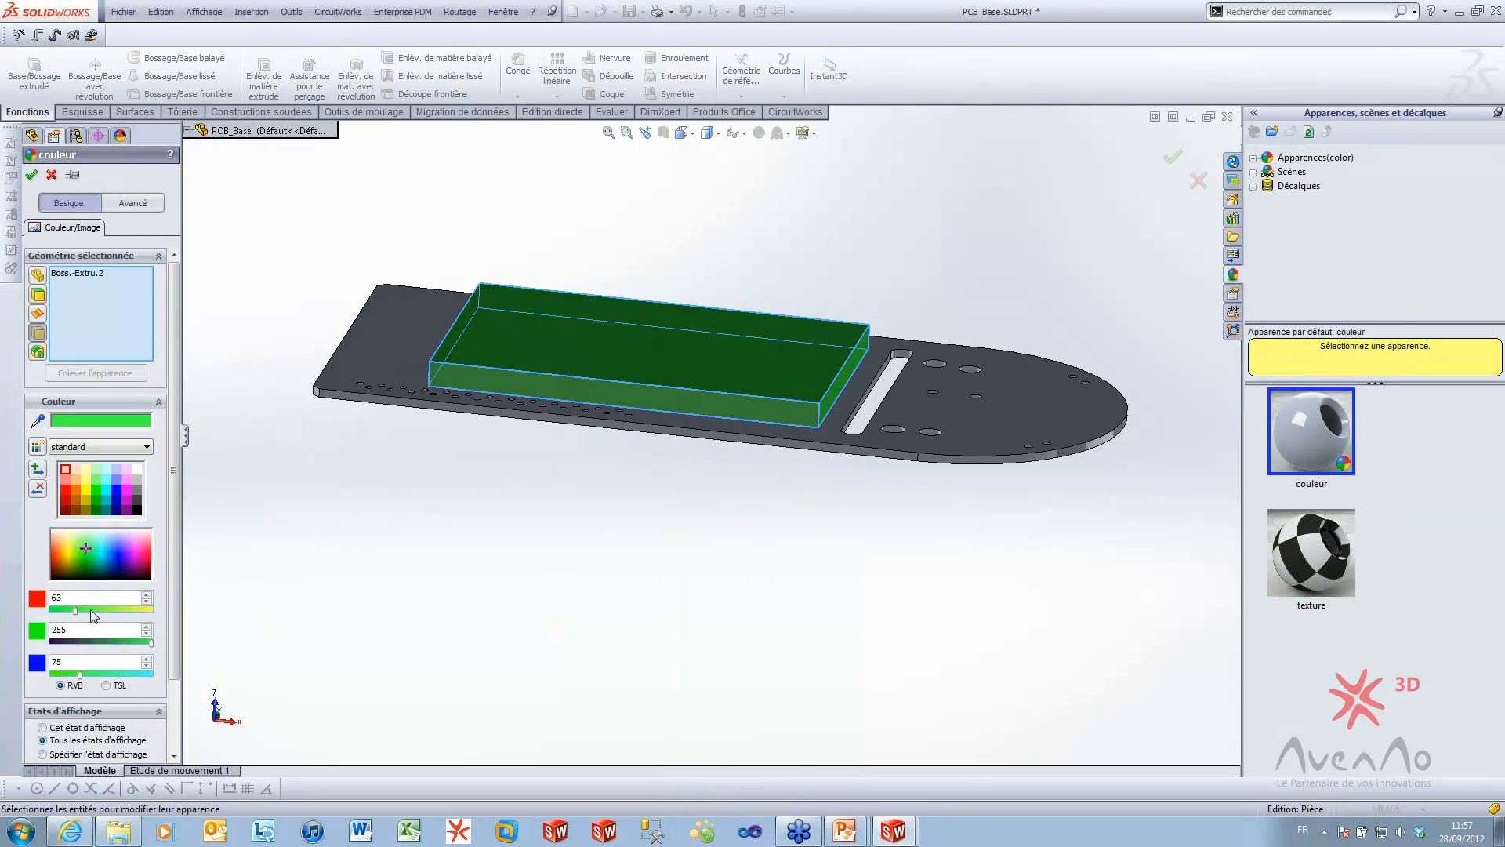
Make the keep-out body's appearance semi-transparent in its advanced illumination settings and apply the appearance
{"action": "left_click", "coordinate": [140, 208]}
{"action": "left_click", "coordinate": [61, 228]}
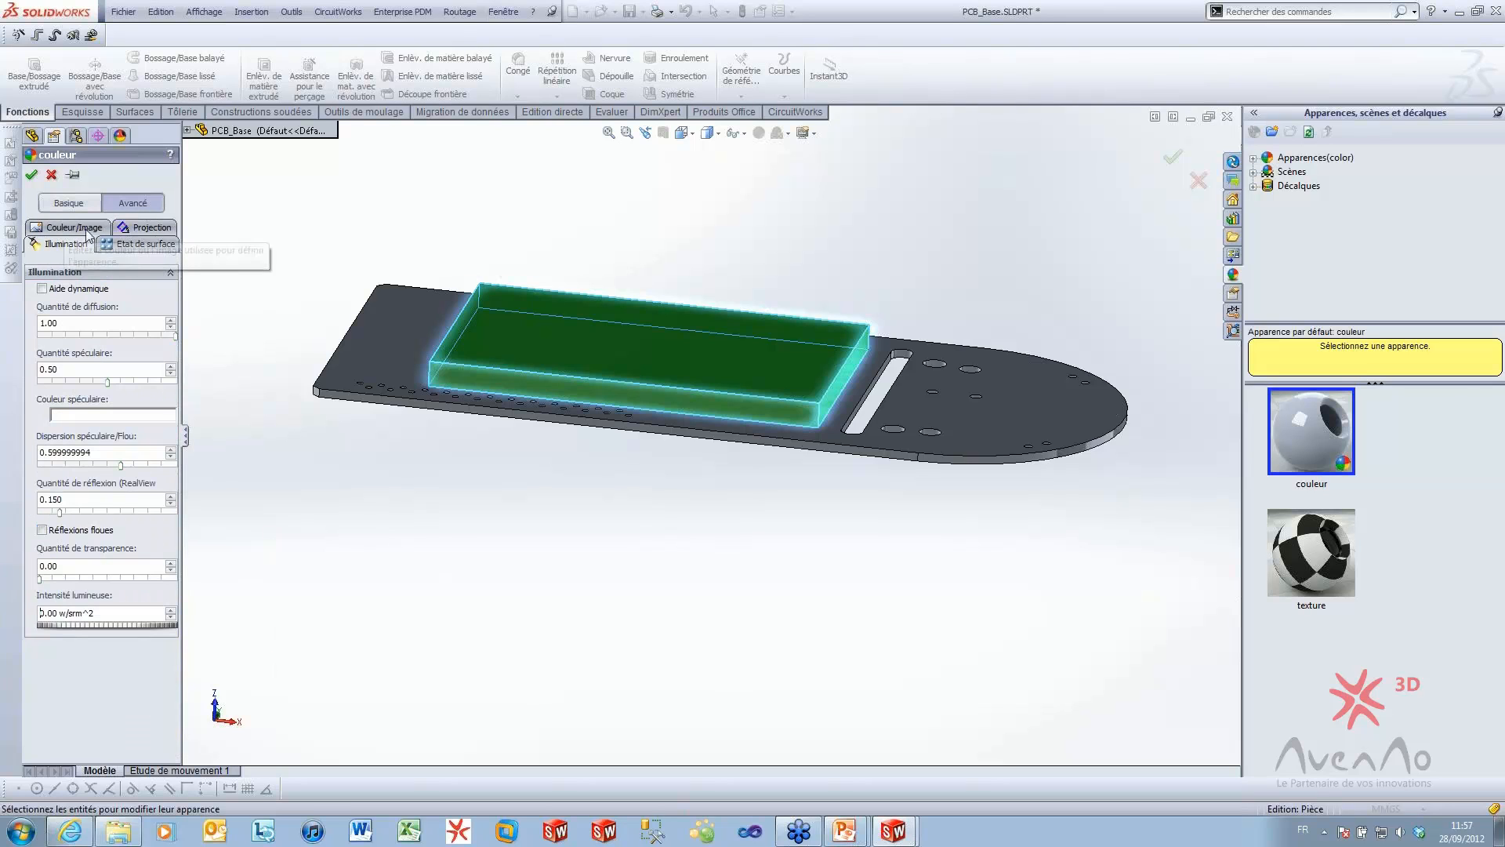
{"action": "left_click", "coordinate": [156, 240]}
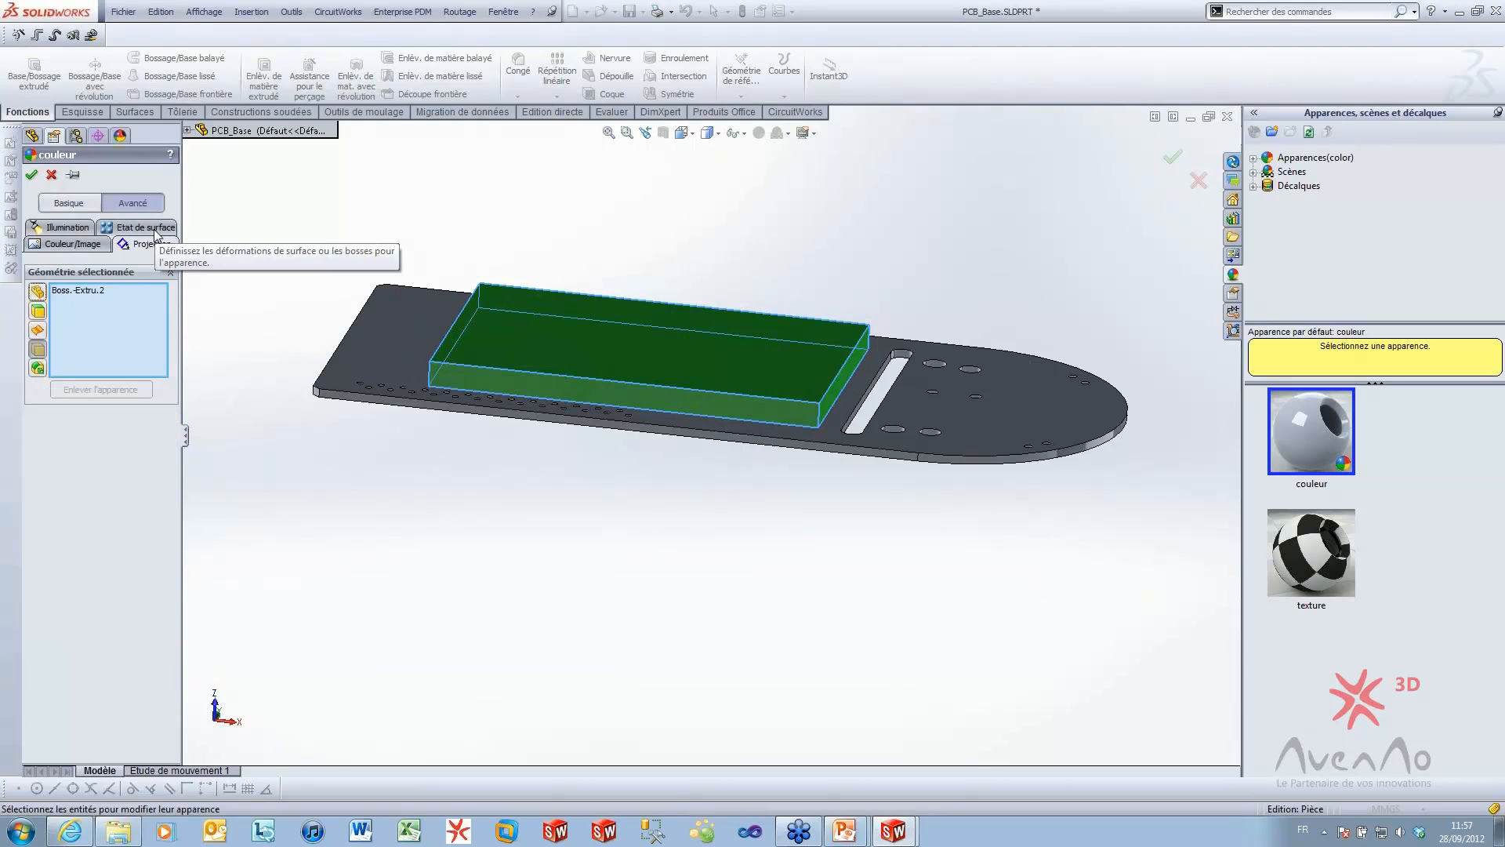
{"action": "left_click", "coordinate": [63, 227]}
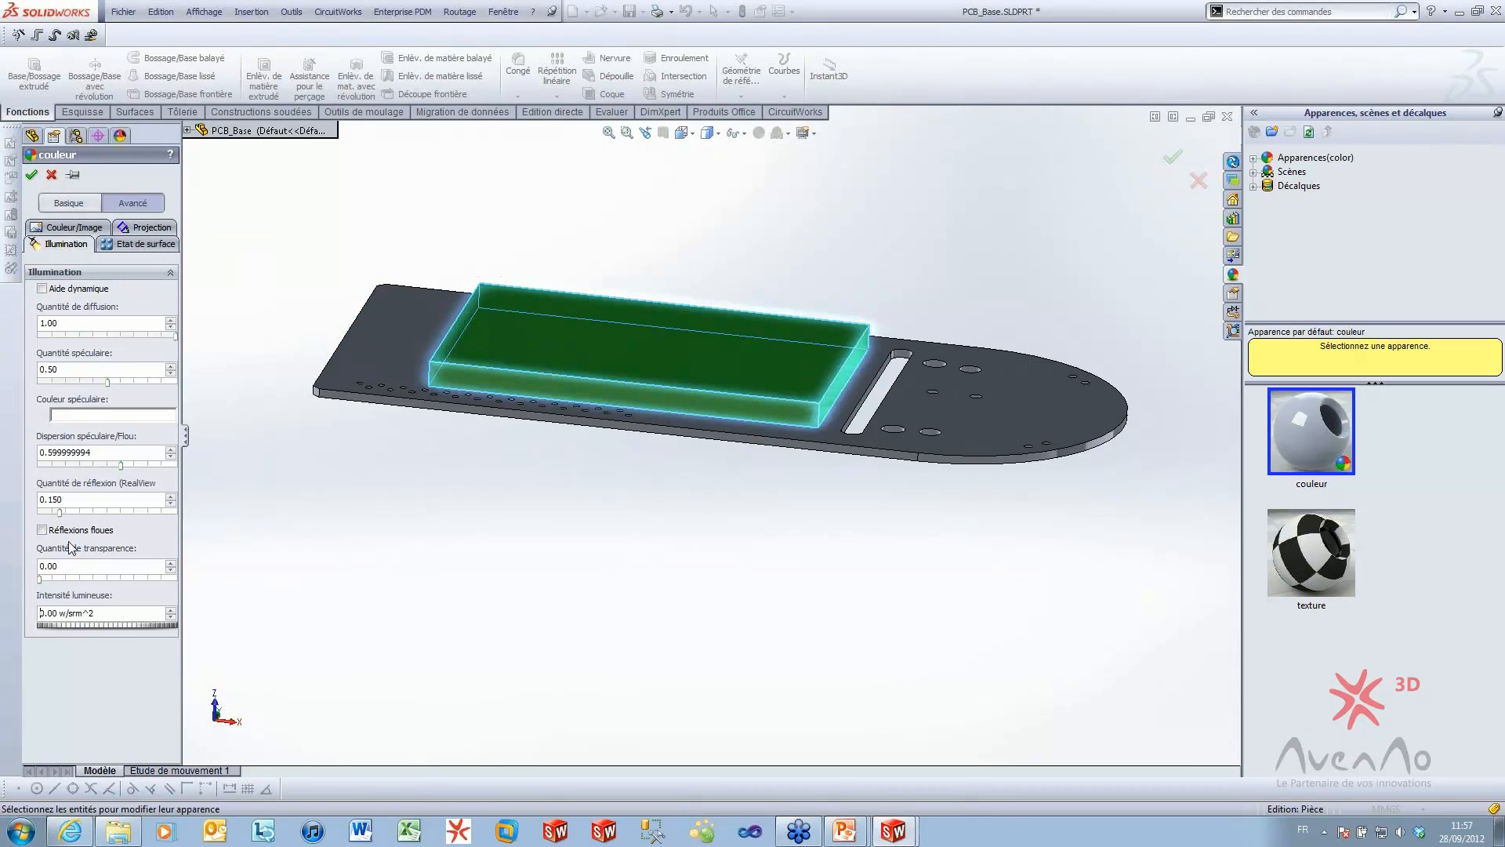
{"action": "left_click_drag", "start_coordinate": [41, 578], "coordinate": [116, 579]}
{"action": "left_click", "coordinate": [32, 177]}
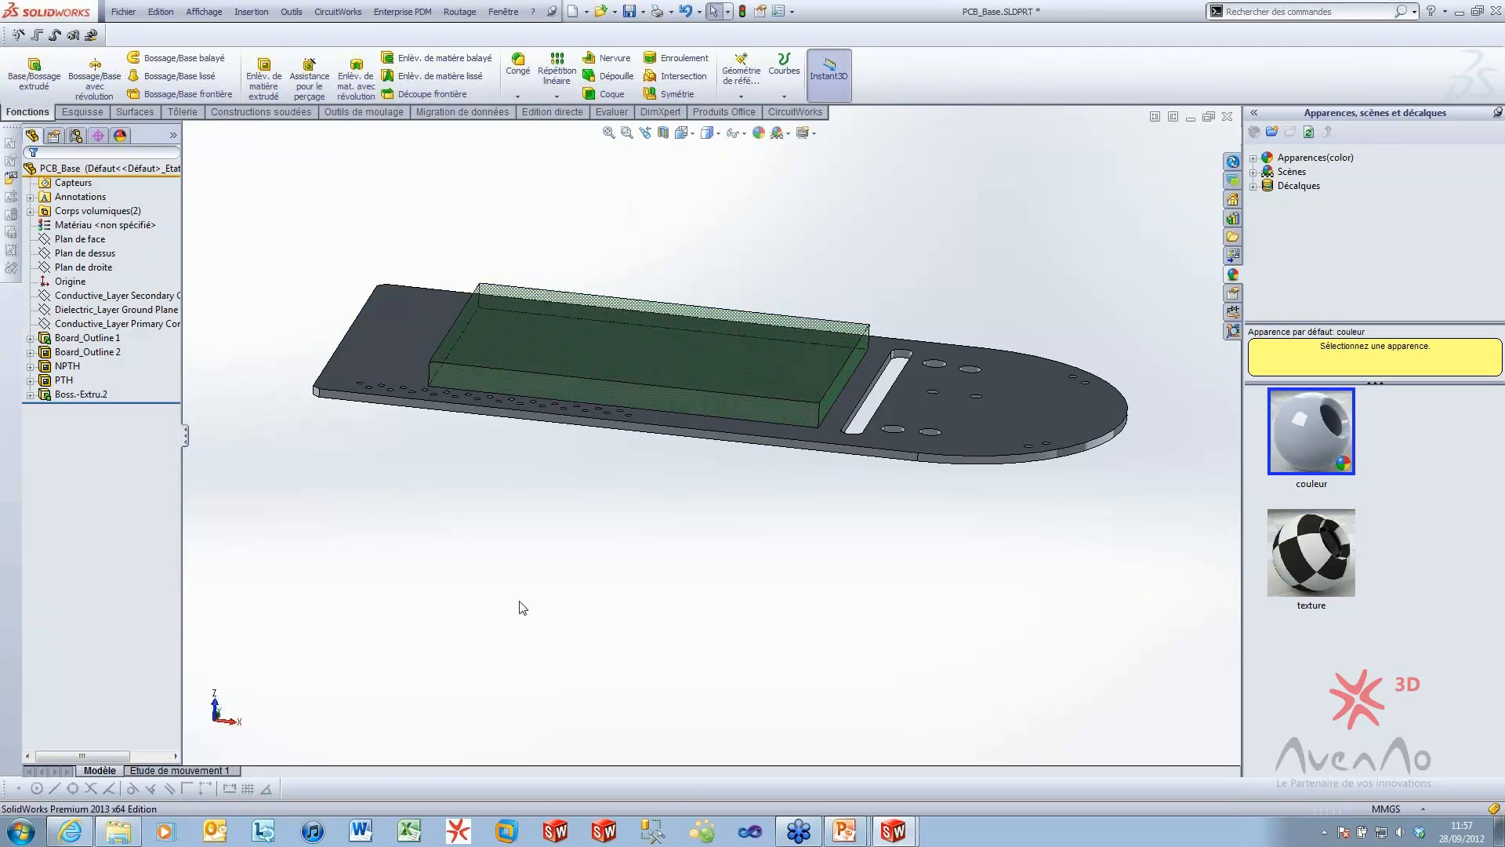
Rename the keep-out extrusion as Place_Keepout1 and save the part
{"action": "middle_click_drag", "start_coordinate": [520, 608], "coordinate": [591, 511]}
{"action": "middle_click_drag", "start_coordinate": [665, 388], "coordinate": [661, 439]}
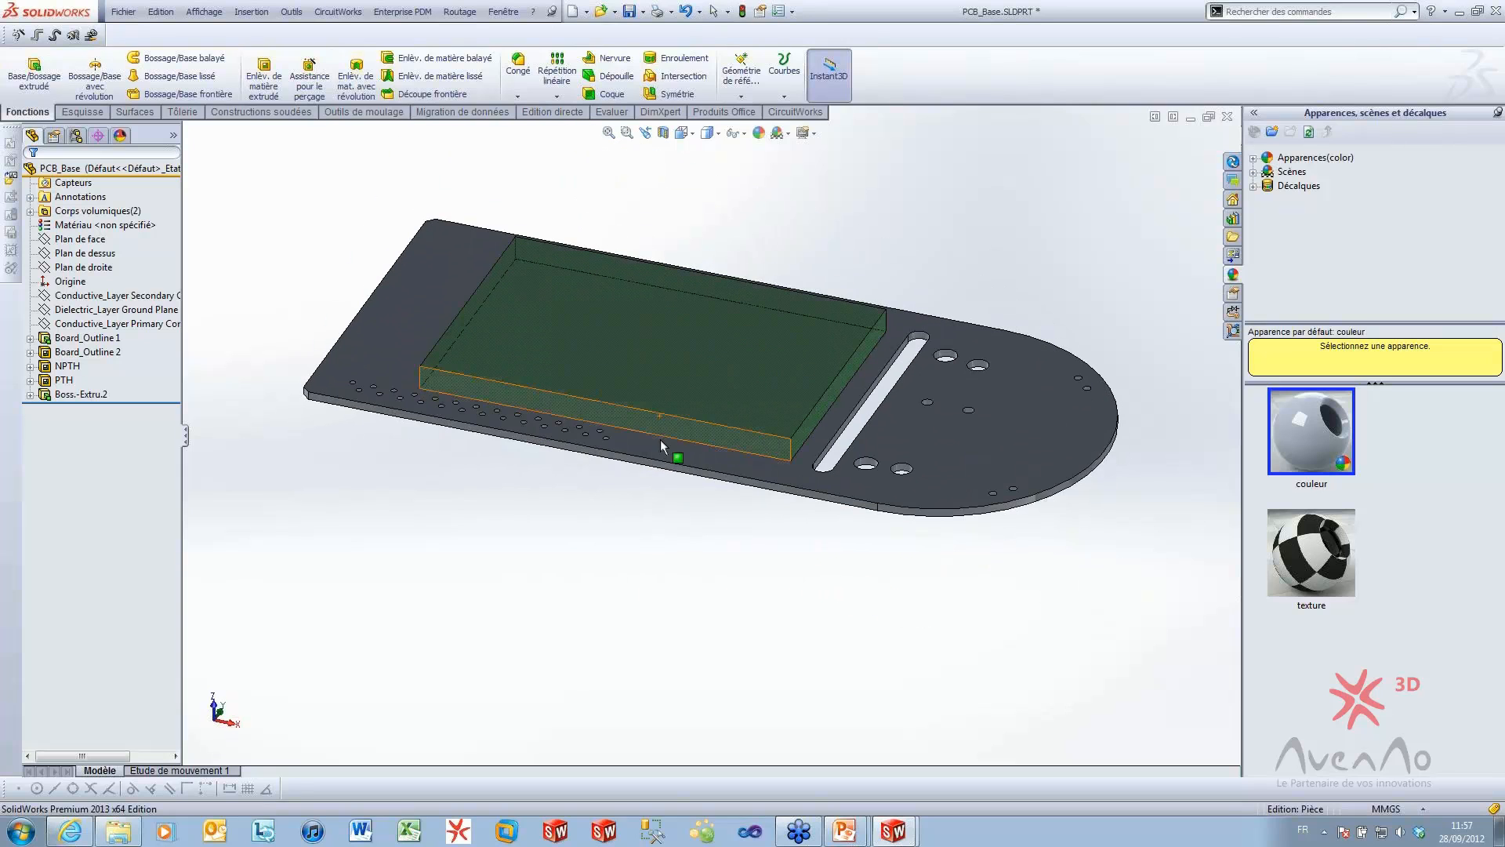
{"action": "left_click", "coordinate": [86, 397]}
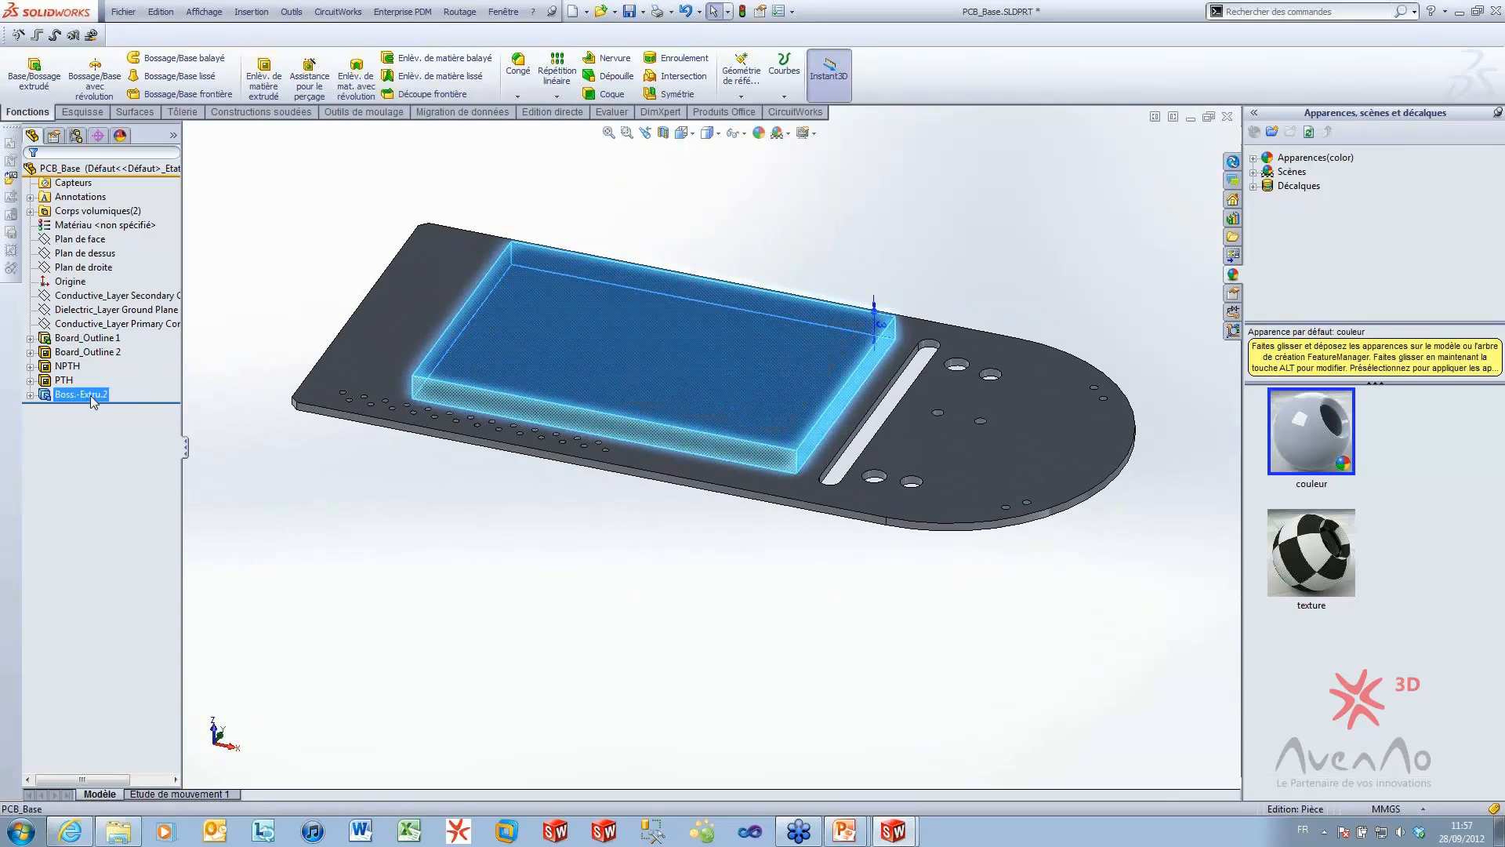
{"action": "left_click", "coordinate": [92, 395]}
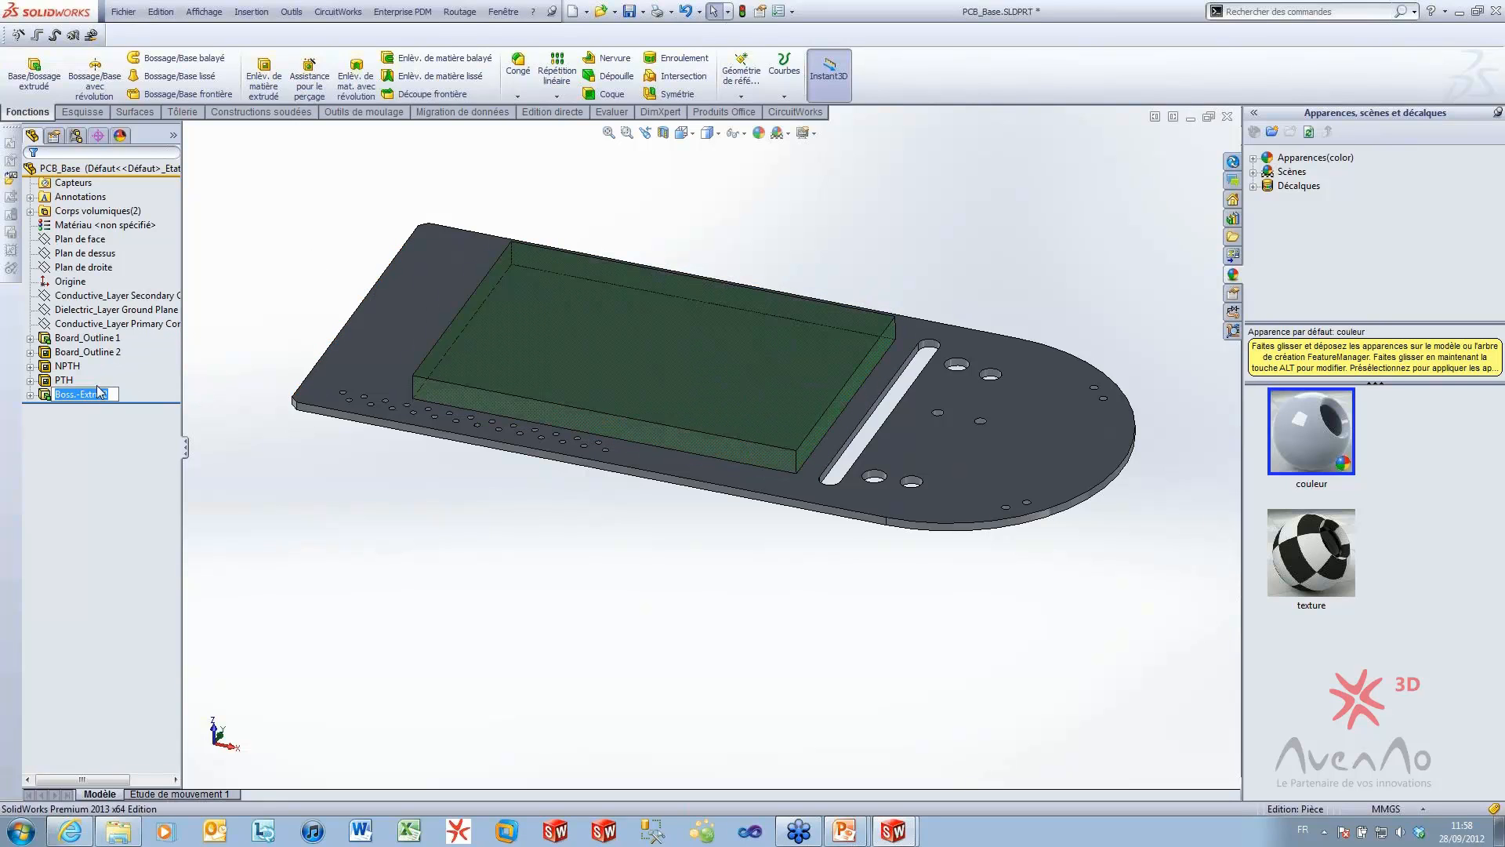
{"action": "type", "text": "Place_Keepout1"}
{"action": "key", "text": "Return"}
{"action": "left_click", "coordinate": [630, 12]}
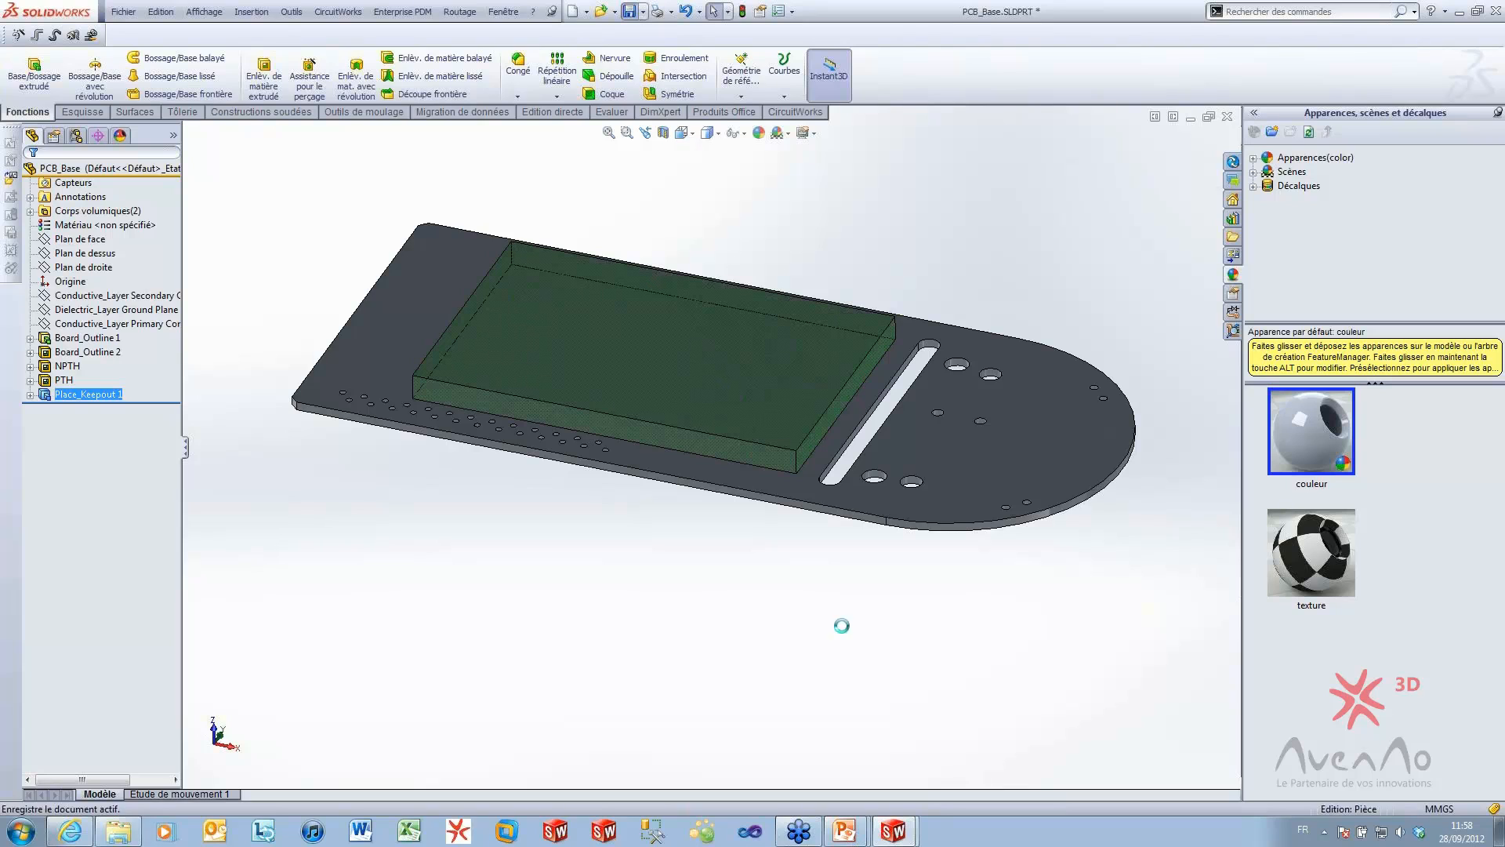
Switch to CircuitWorks and import the PCB_Base model from SolidWorks
{"action": "mouse_move", "coordinate": [892, 835]}
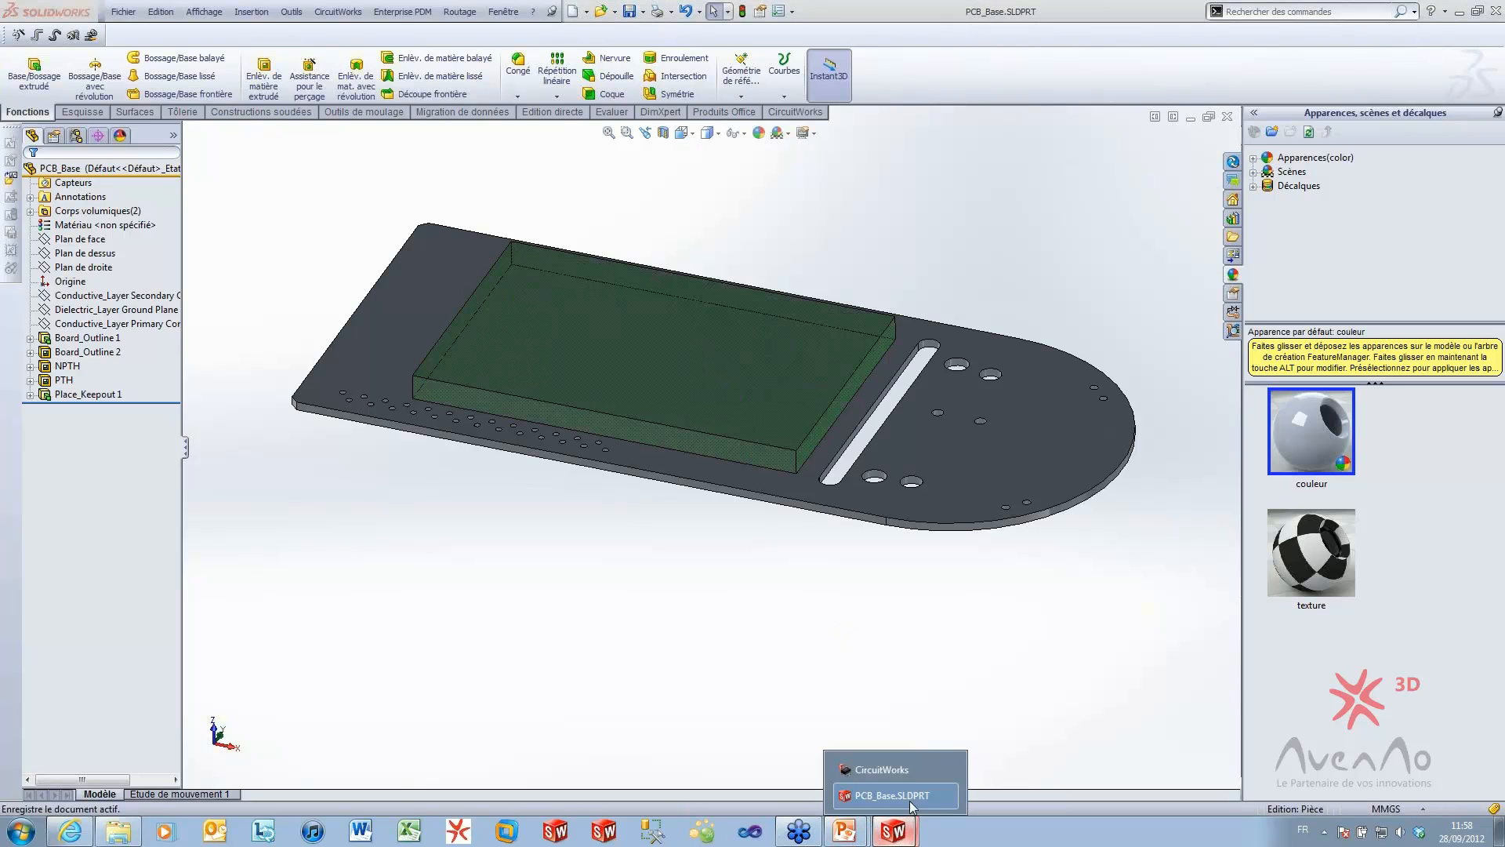
{"action": "left_click", "coordinate": [910, 799]}
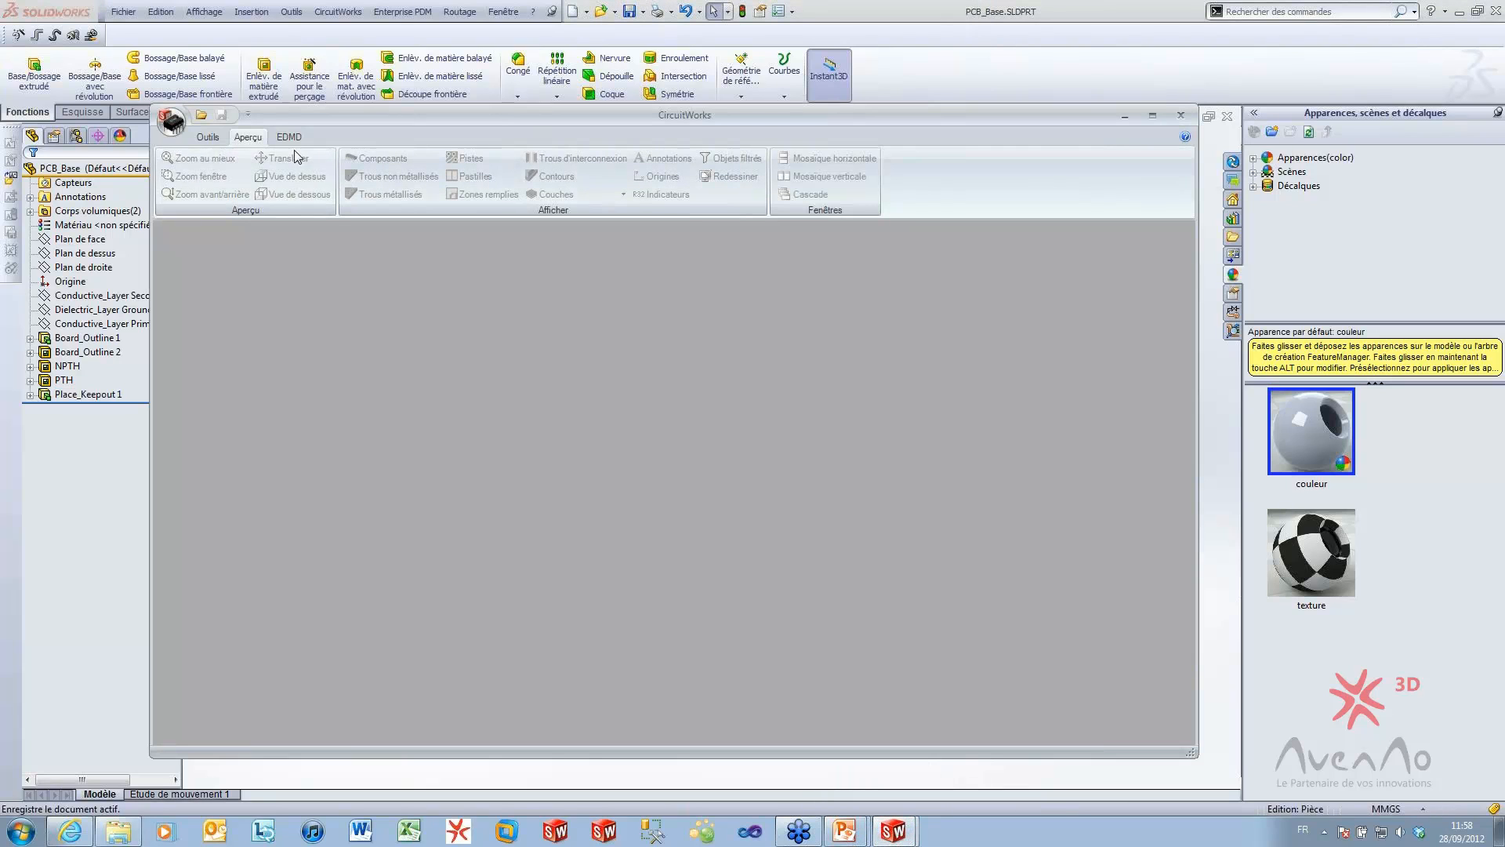
{"action": "left_click", "coordinate": [208, 137]}
{"action": "left_click", "coordinate": [846, 187]}
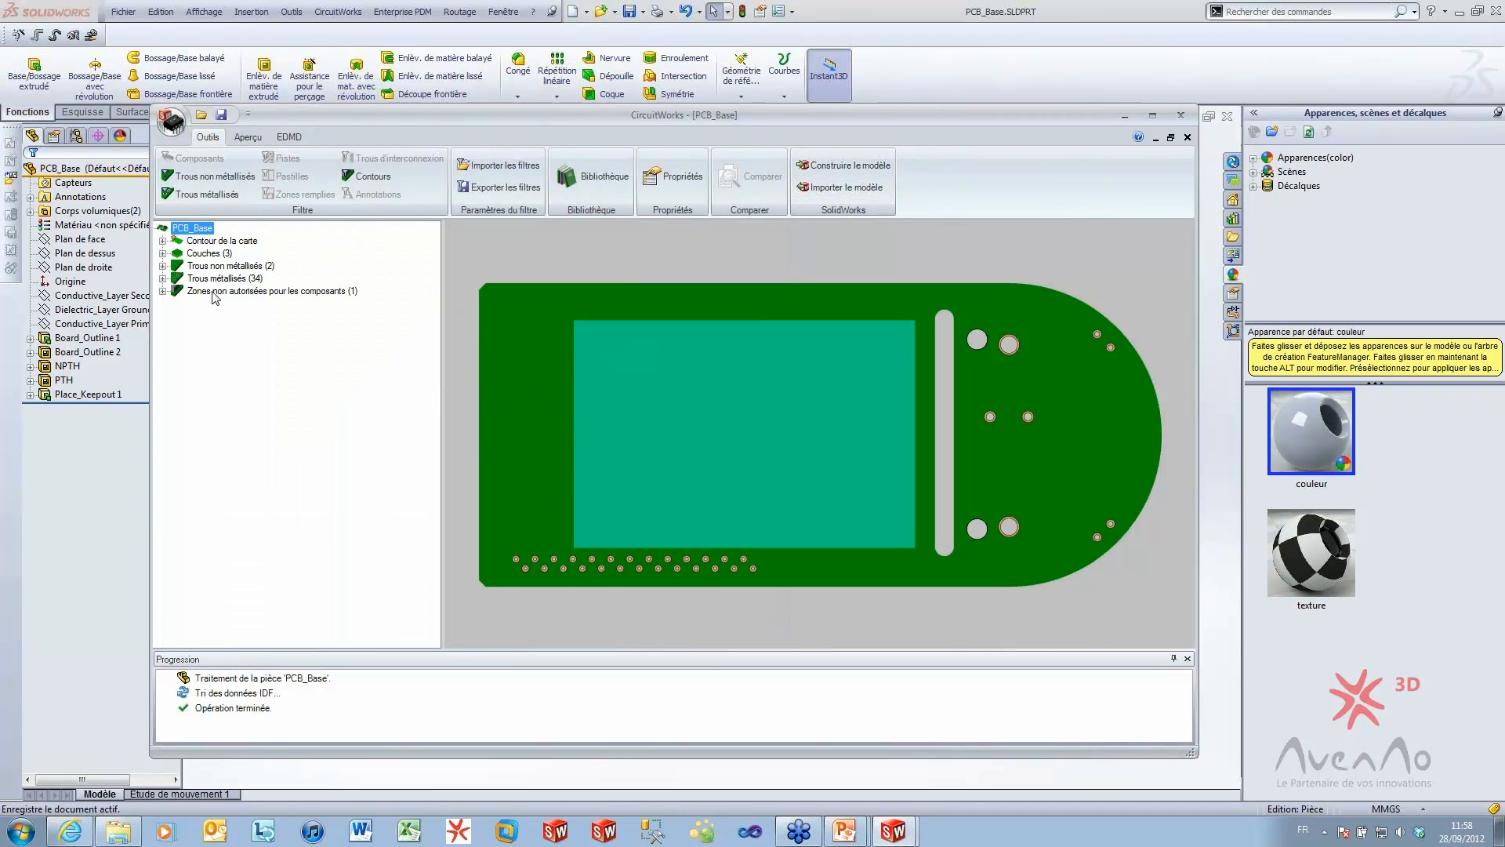
Highlight the component keep-out zone on the CircuitWorks board and return to the part in SolidWorks
{"action": "left_click", "coordinate": [216, 292]}
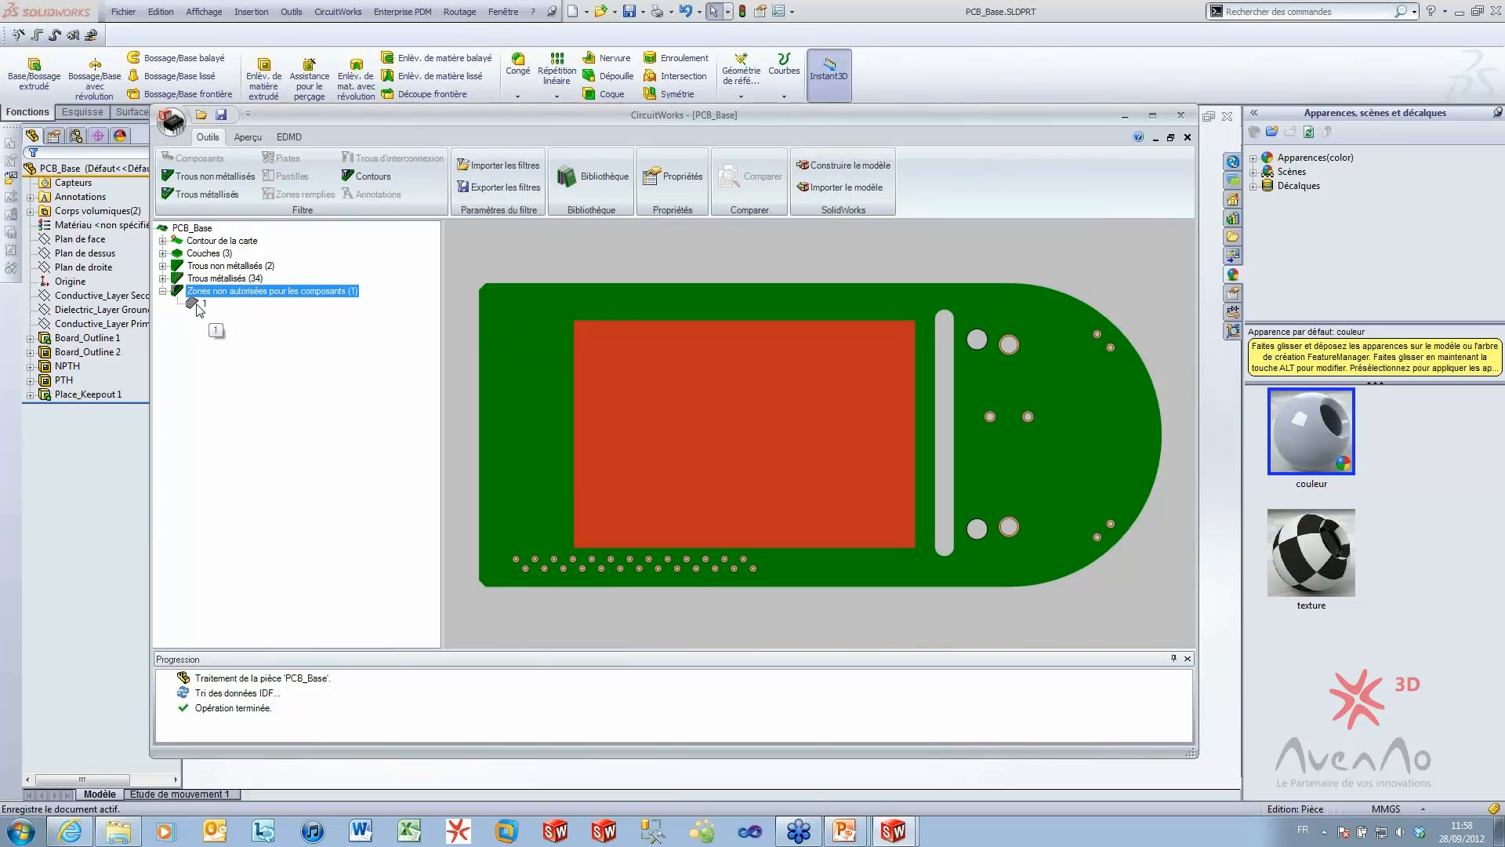
{"action": "left_click", "coordinate": [194, 303]}
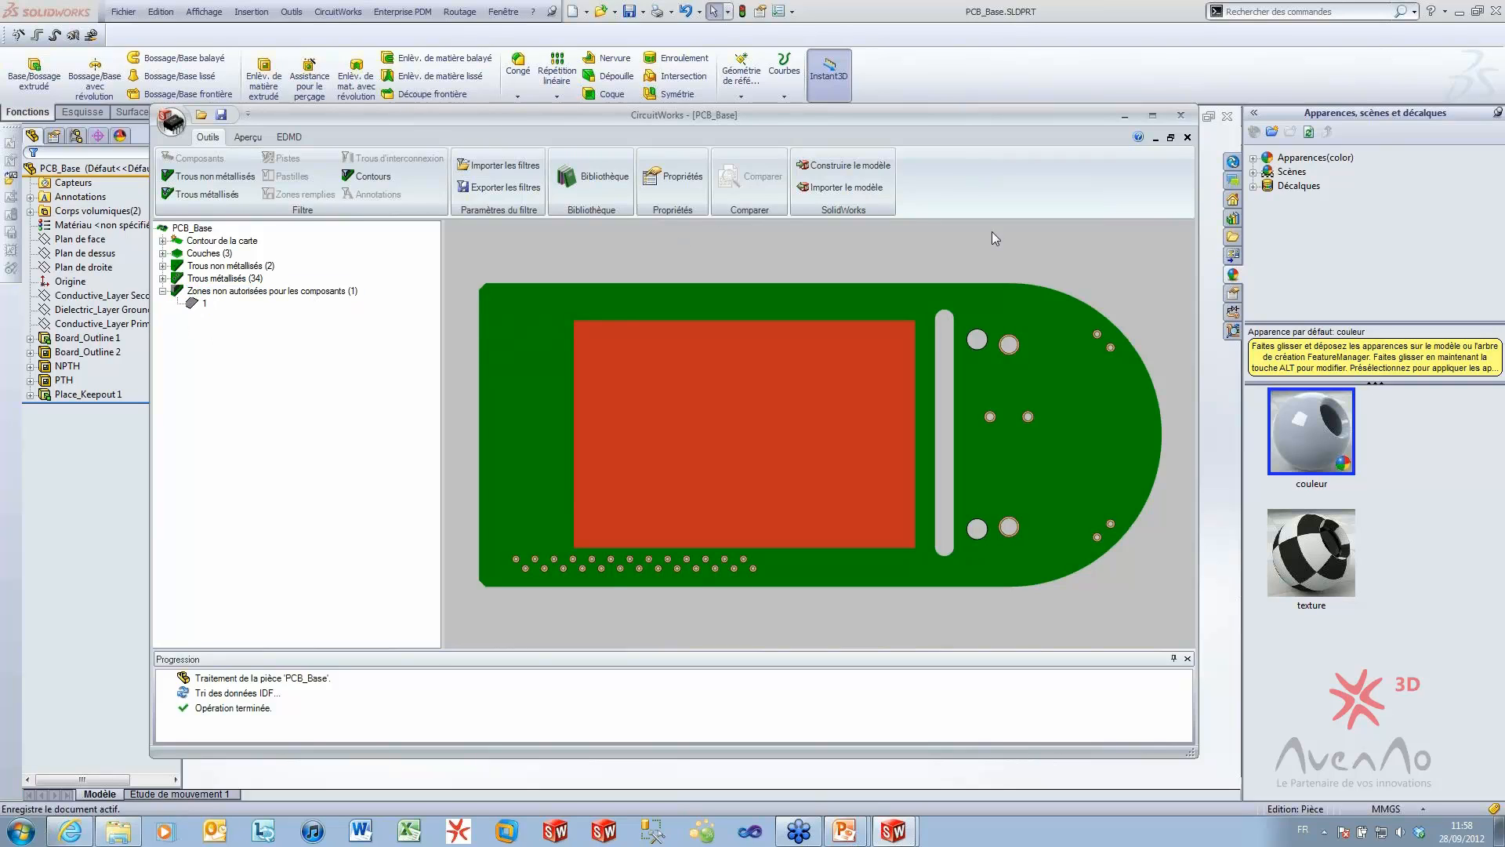
{"action": "left_click", "coordinate": [1126, 116]}
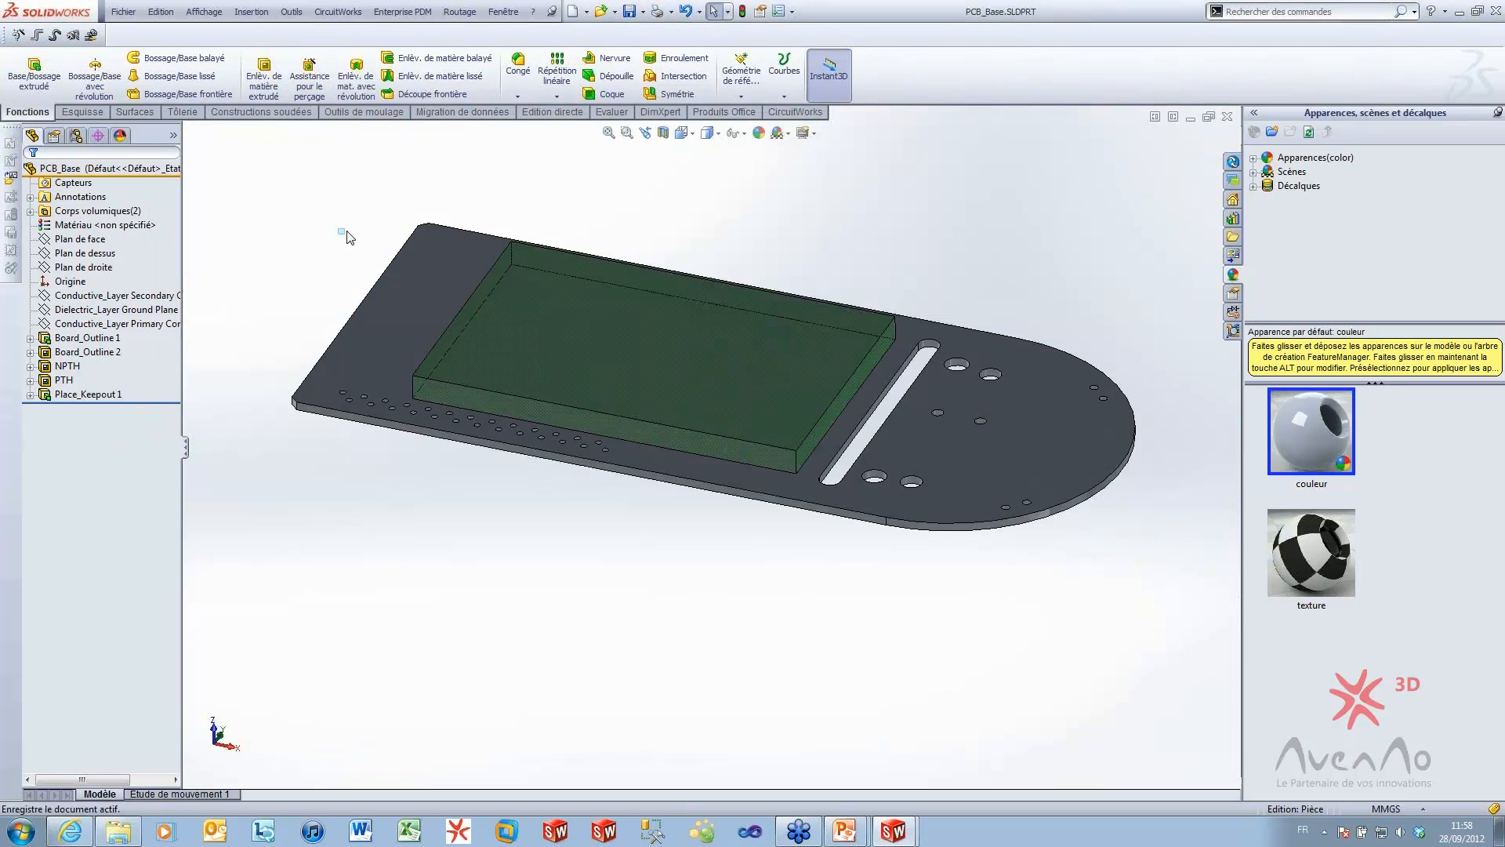
{"action": "left_click", "coordinate": [417, 303]}
{"action": "left_click", "coordinate": [465, 579]}
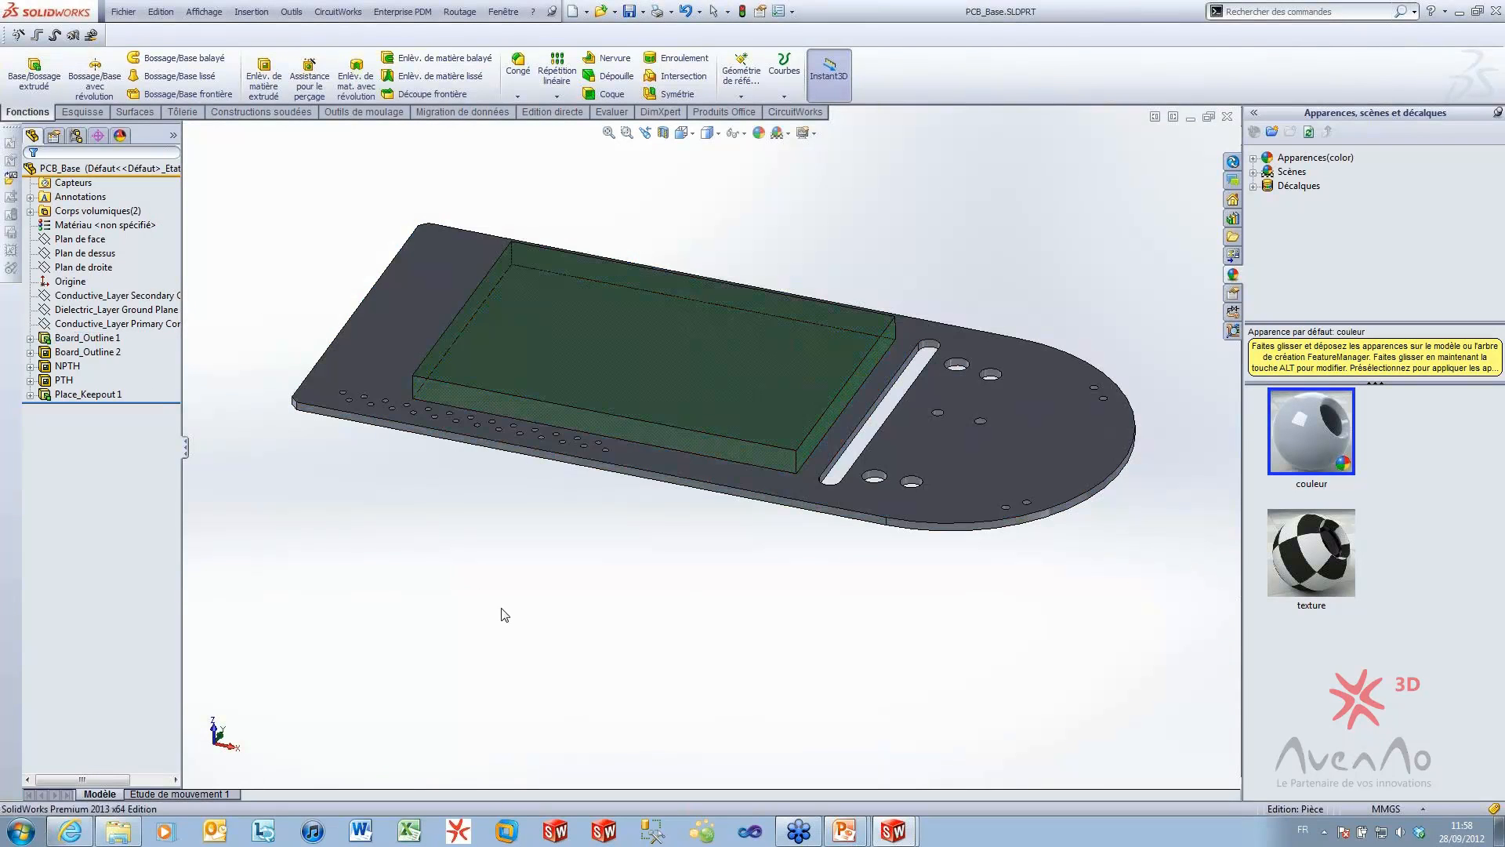
Sketch a rectangle about 21 by 32 mm on the board's back face, near its straight end above the small holes
{"action": "middle_click_drag", "start_coordinate": [504, 615], "coordinate": [571, 375]}
{"action": "left_click", "coordinate": [571, 375]}
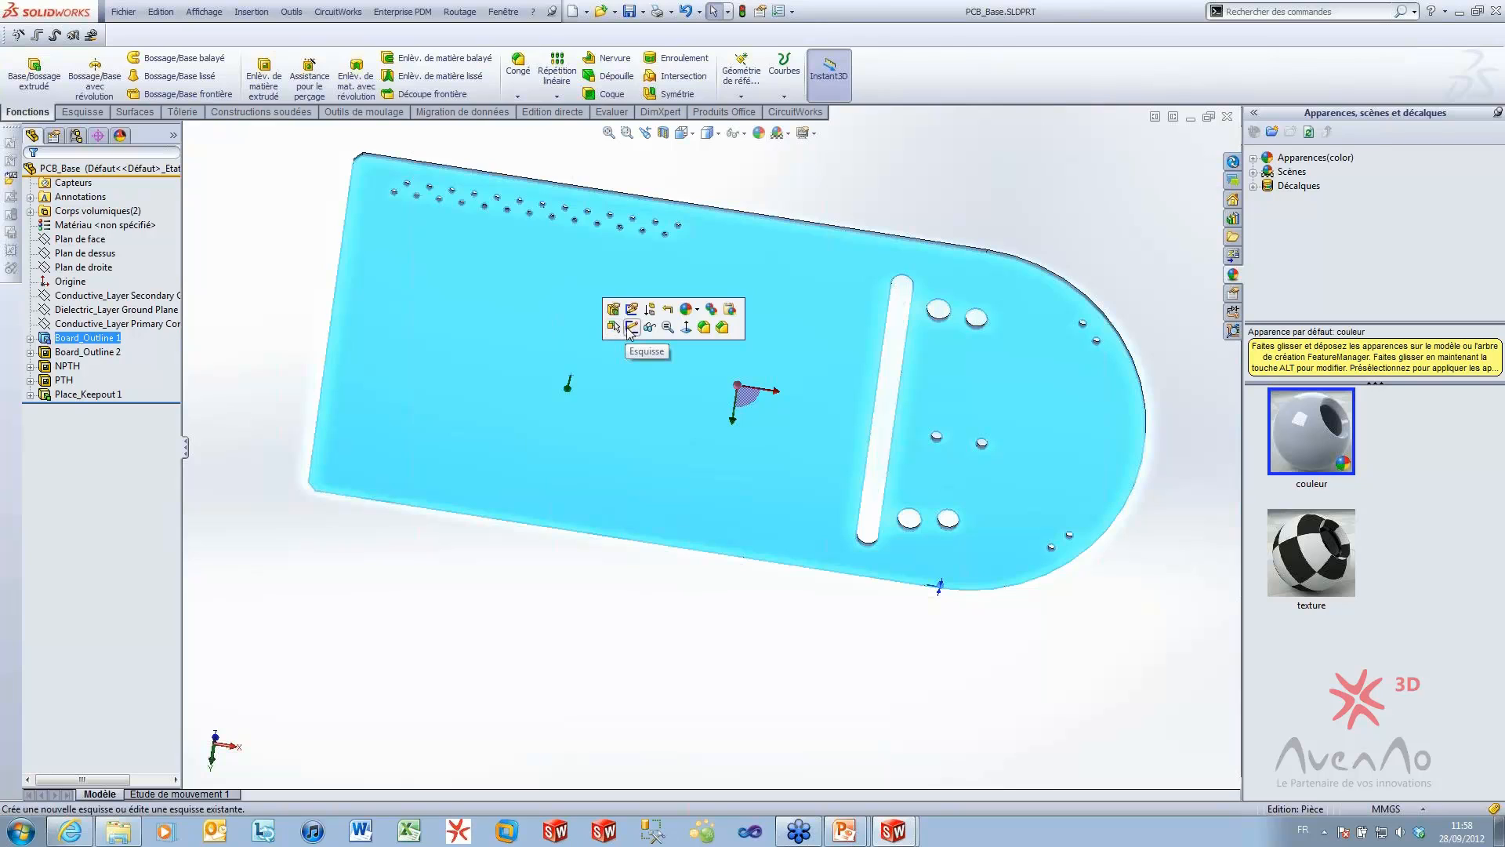
{"action": "left_click", "coordinate": [630, 328]}
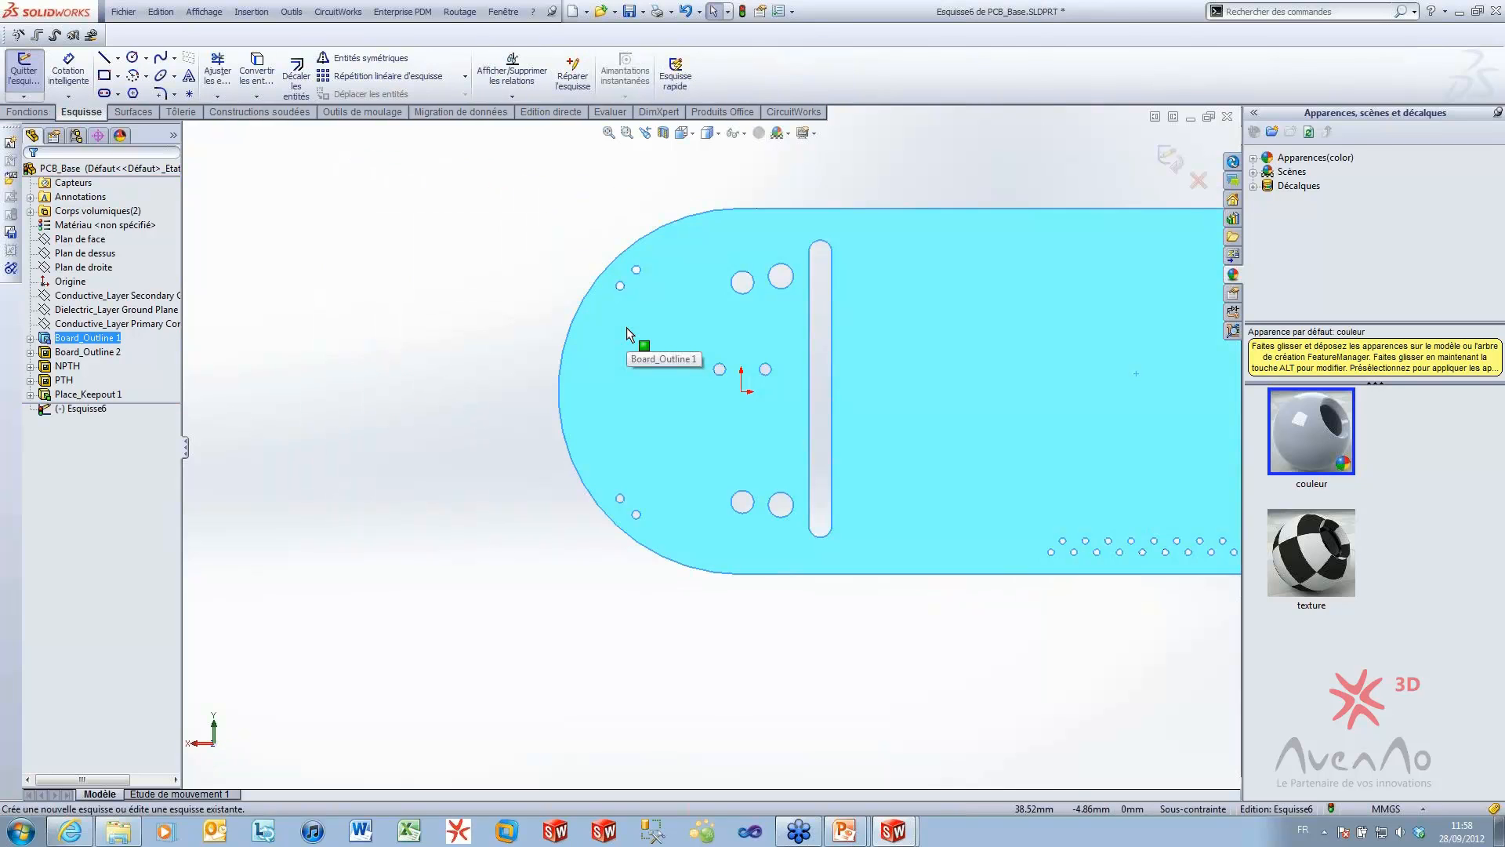
{"action": "scroll", "coordinate": [627, 327], "scroll_direction": "up", "scroll_amount": 3}
{"action": "scroll", "coordinate": [1051, 445], "scroll_direction": "down", "scroll_amount": 3}
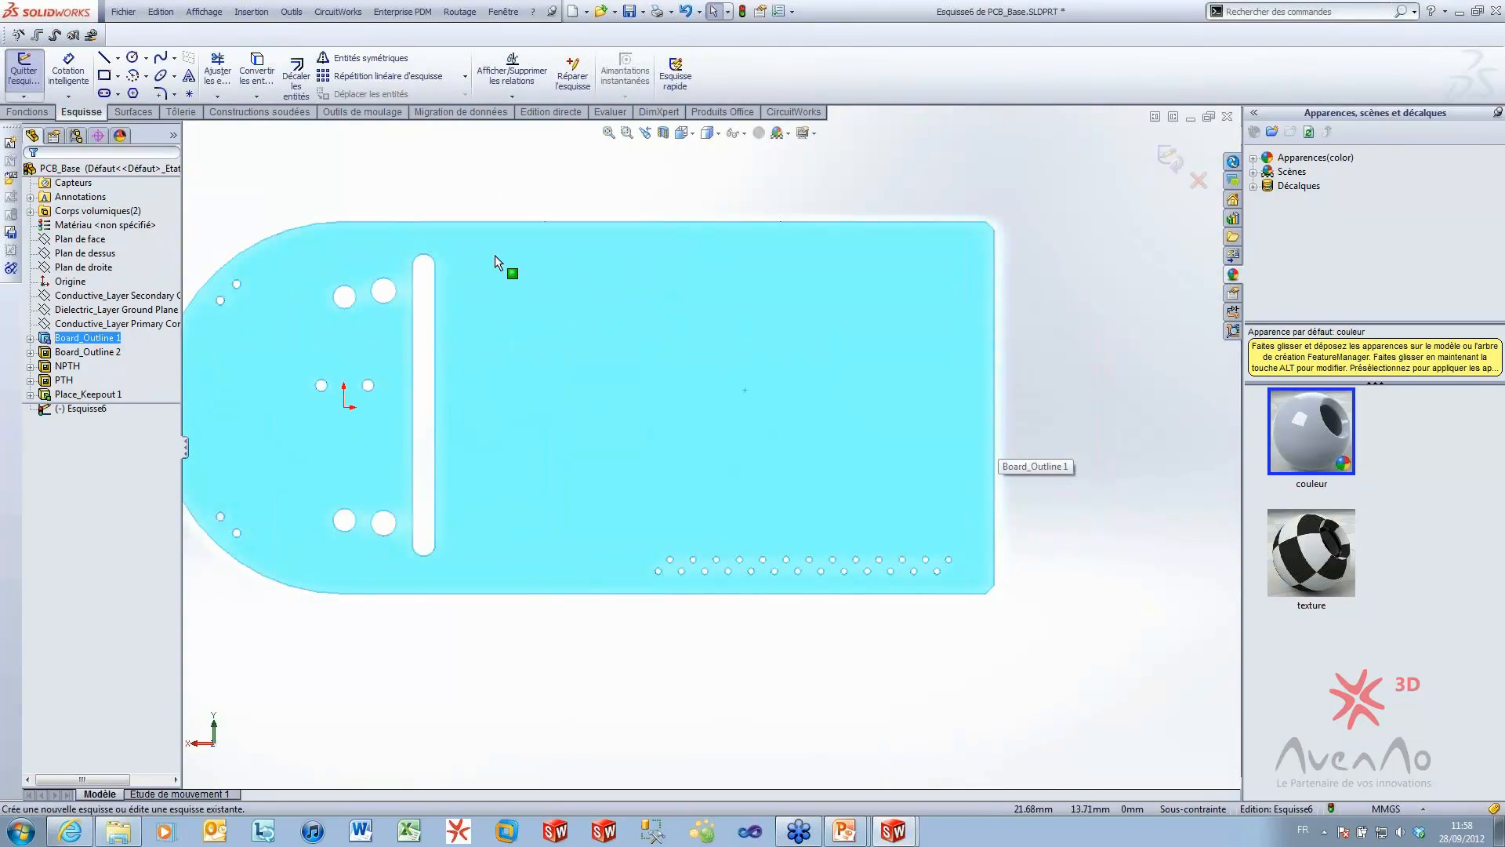
{"action": "left_click", "coordinate": [104, 76]}
{"action": "left_click", "coordinate": [971, 251]}
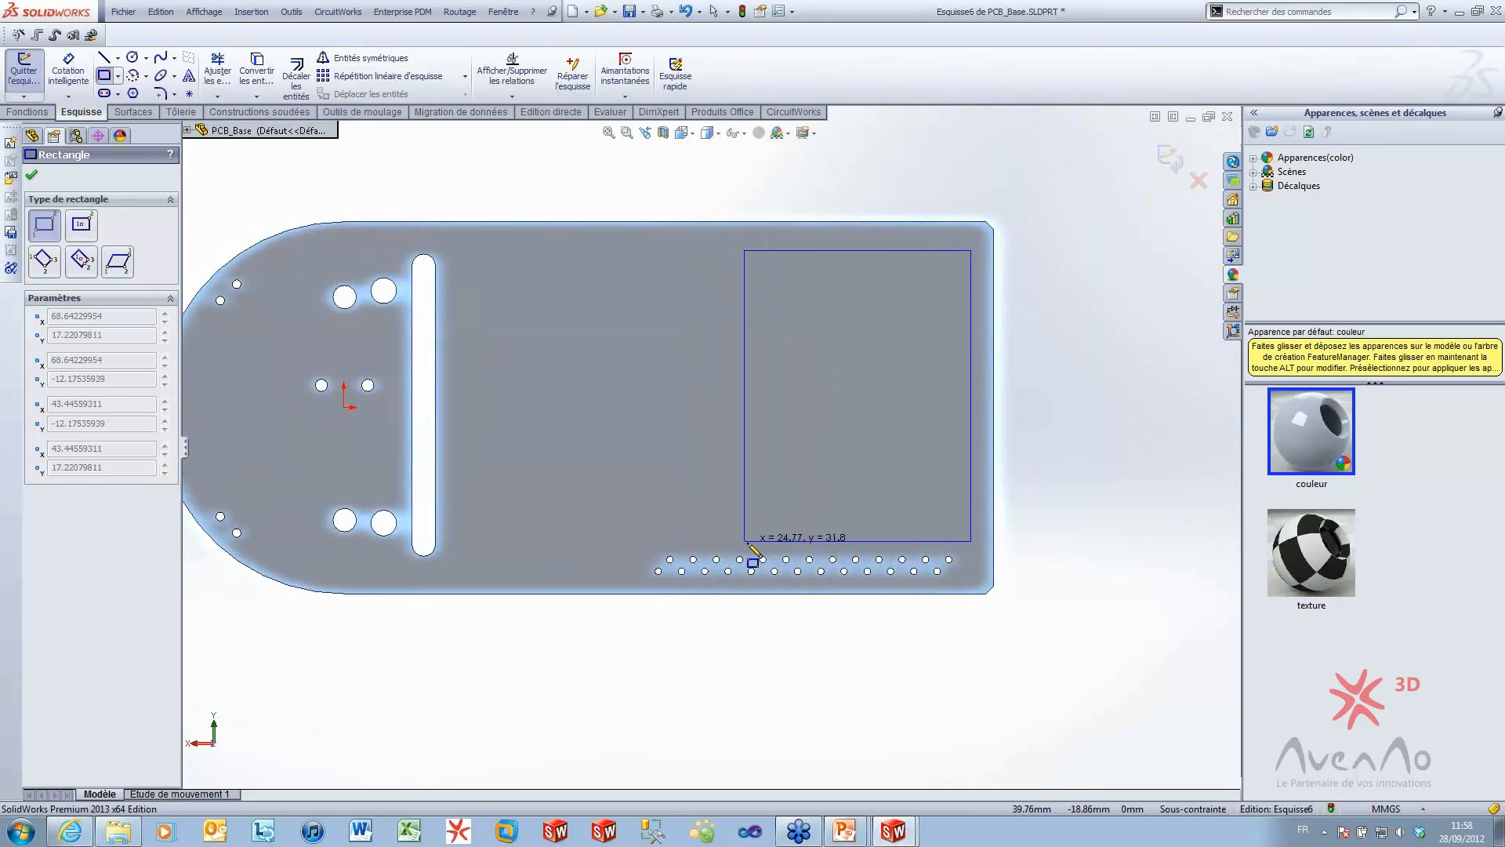
{"action": "left_click", "coordinate": [778, 541]}
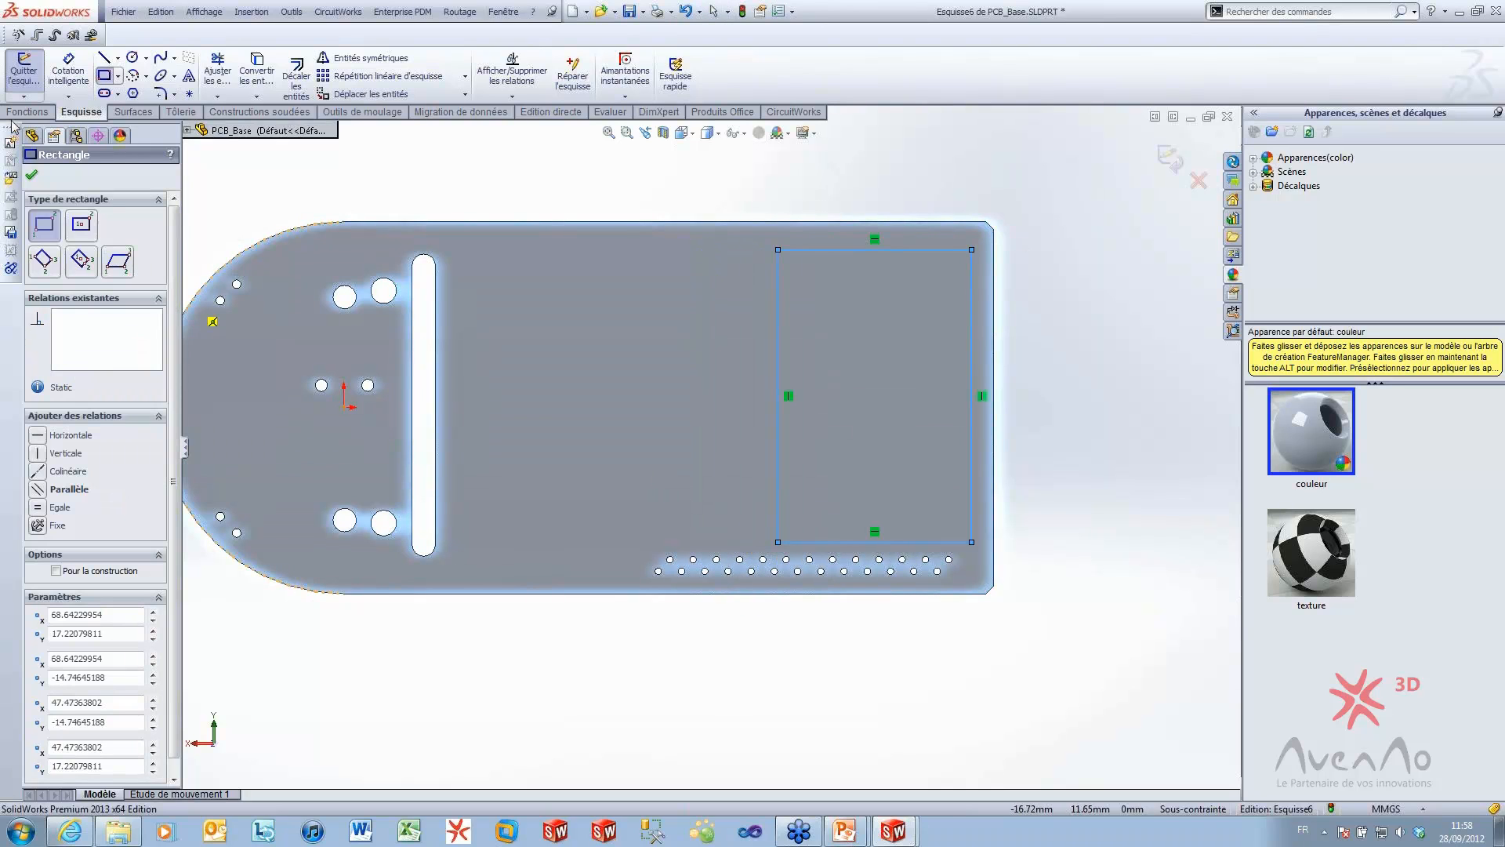
{"action": "left_click", "coordinate": [24, 78]}
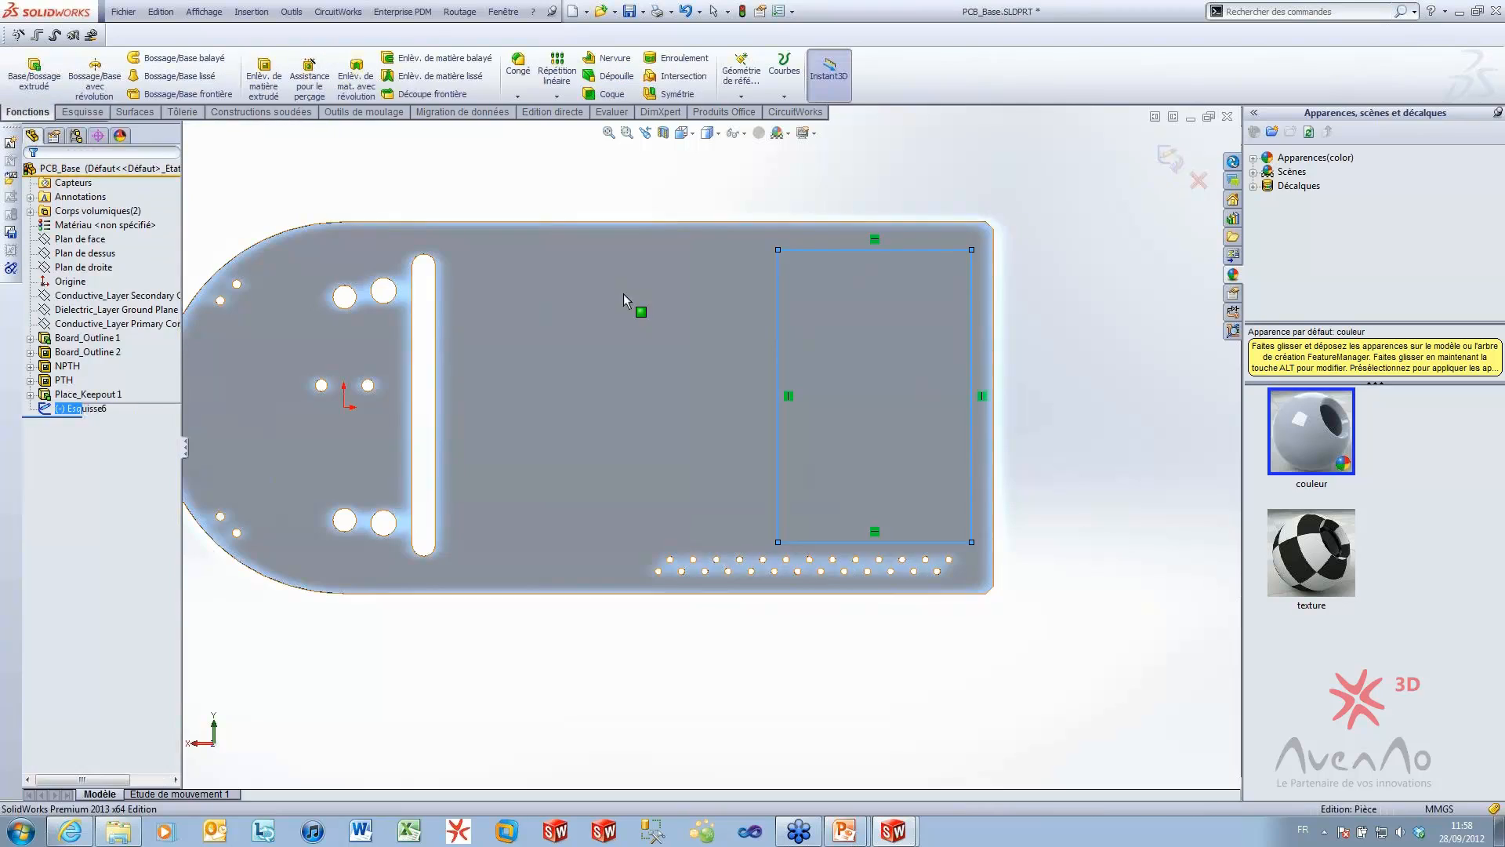
Rename the new rectangle sketch as Trace_Keepout1 and save the part
{"action": "left_click", "coordinate": [73, 409]}
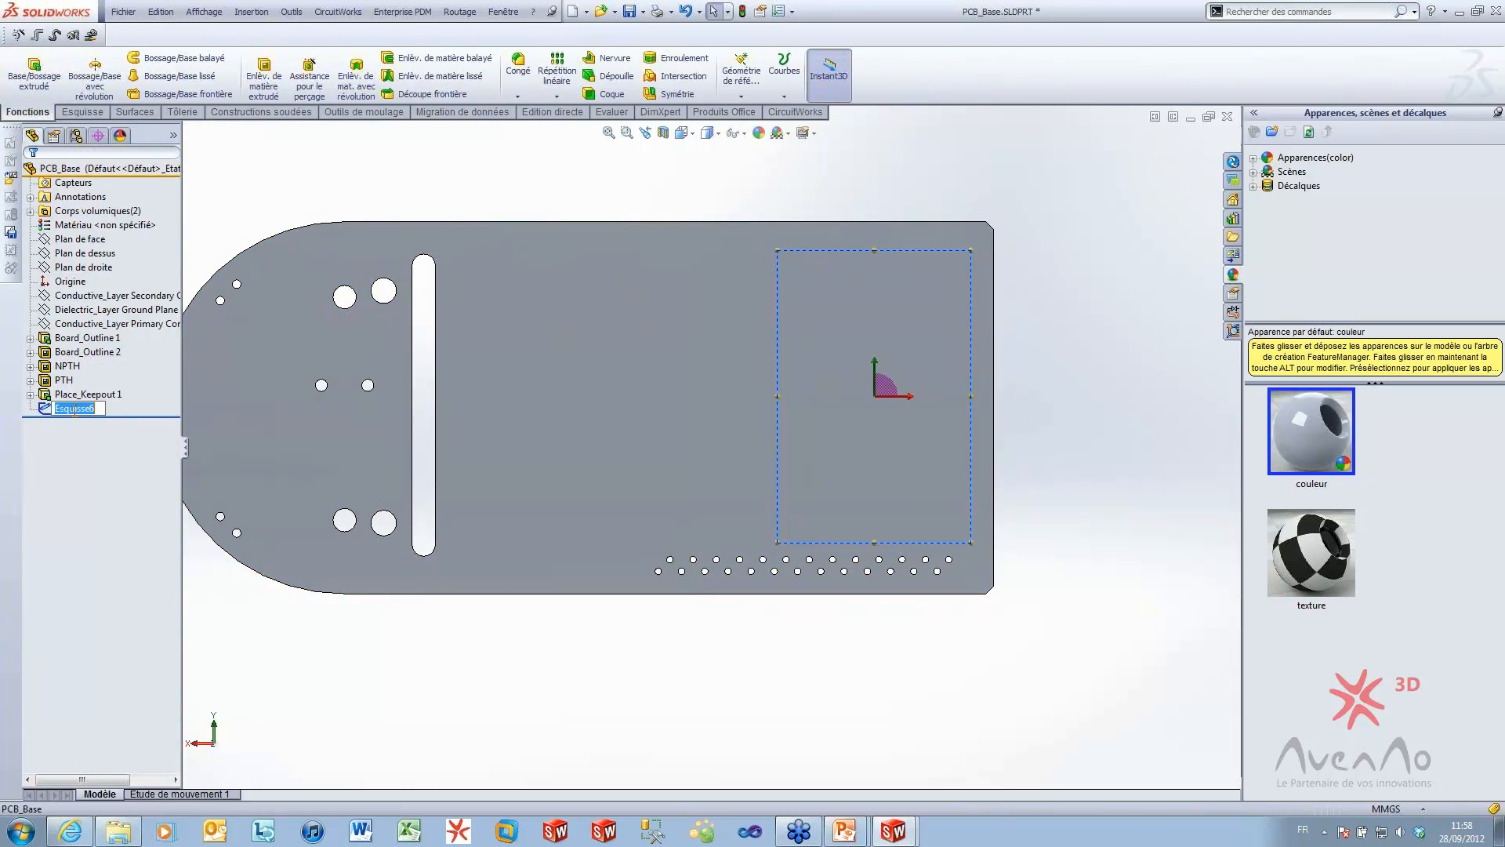
{"action": "type", "text": "Trace_Keepout1"}
{"action": "left_click", "coordinate": [264, 644]}
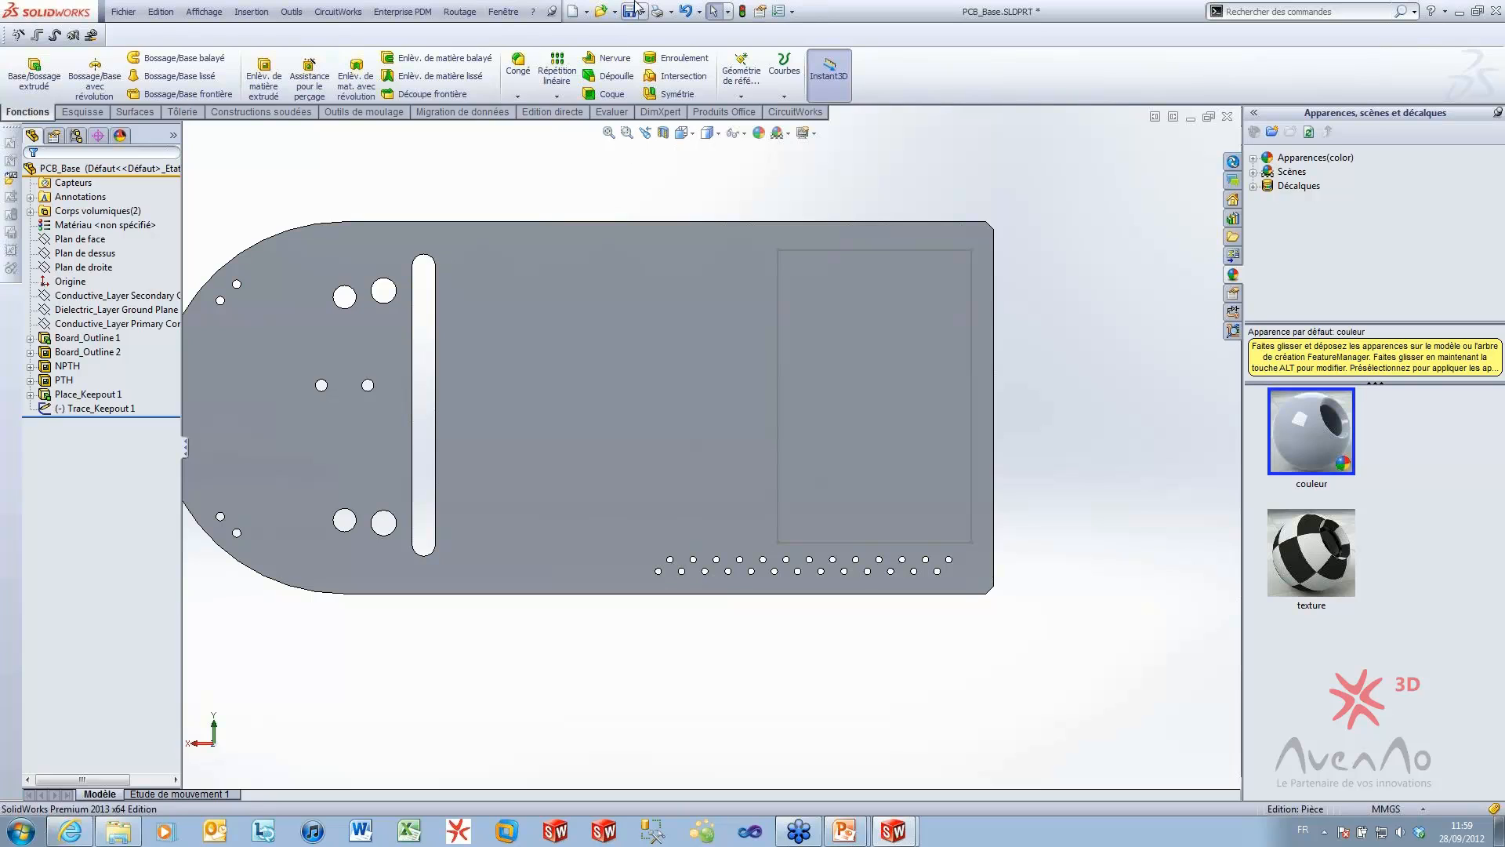
{"action": "left_click", "coordinate": [630, 11]}
Paste a copy of the Place_Keepout1 extrusion onto the board's back face
{"action": "left_click", "coordinate": [113, 392]}
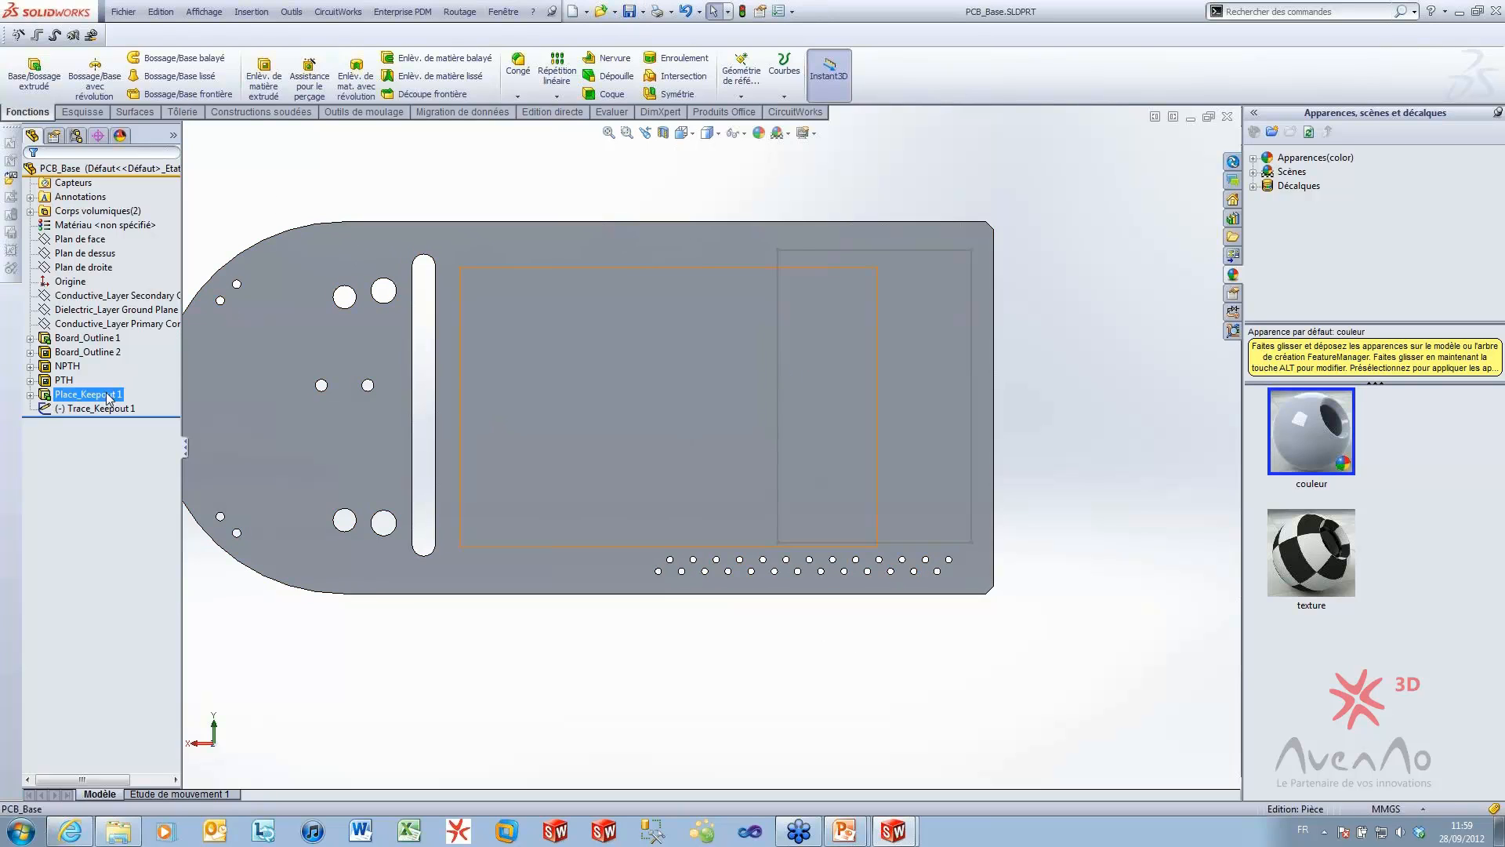
{"action": "left_click", "coordinate": [559, 326]}
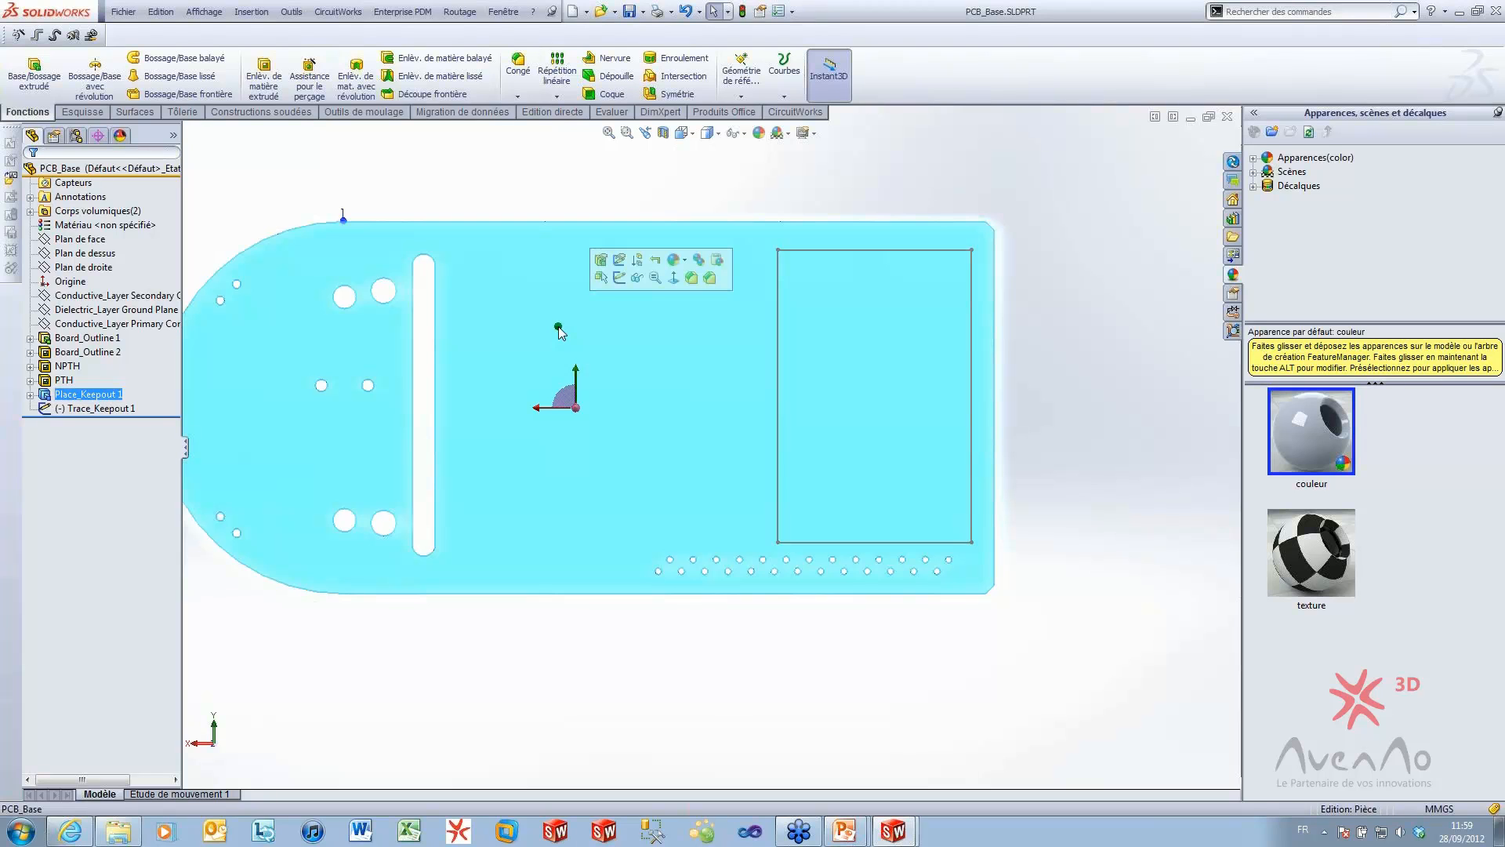
{"action": "key", "text": "ctrl+v"}
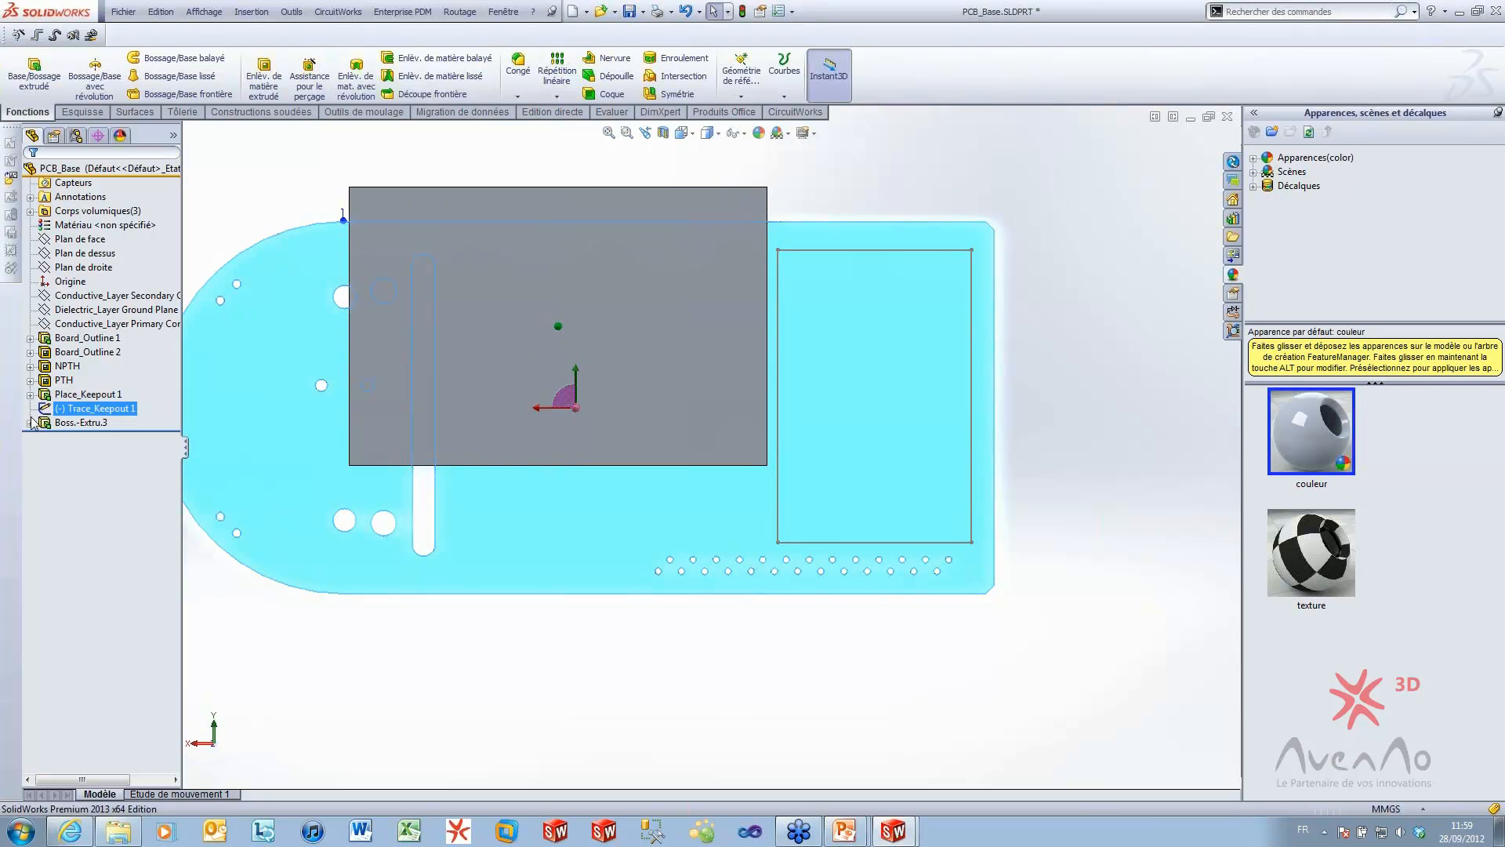
Edit the copied extrusion's sketch and move its two slot-side corners onto the board just beside the long slot
{"action": "left_click", "coordinate": [29, 423]}
{"action": "left_click", "coordinate": [94, 436]}
{"action": "left_click", "coordinate": [89, 394]}
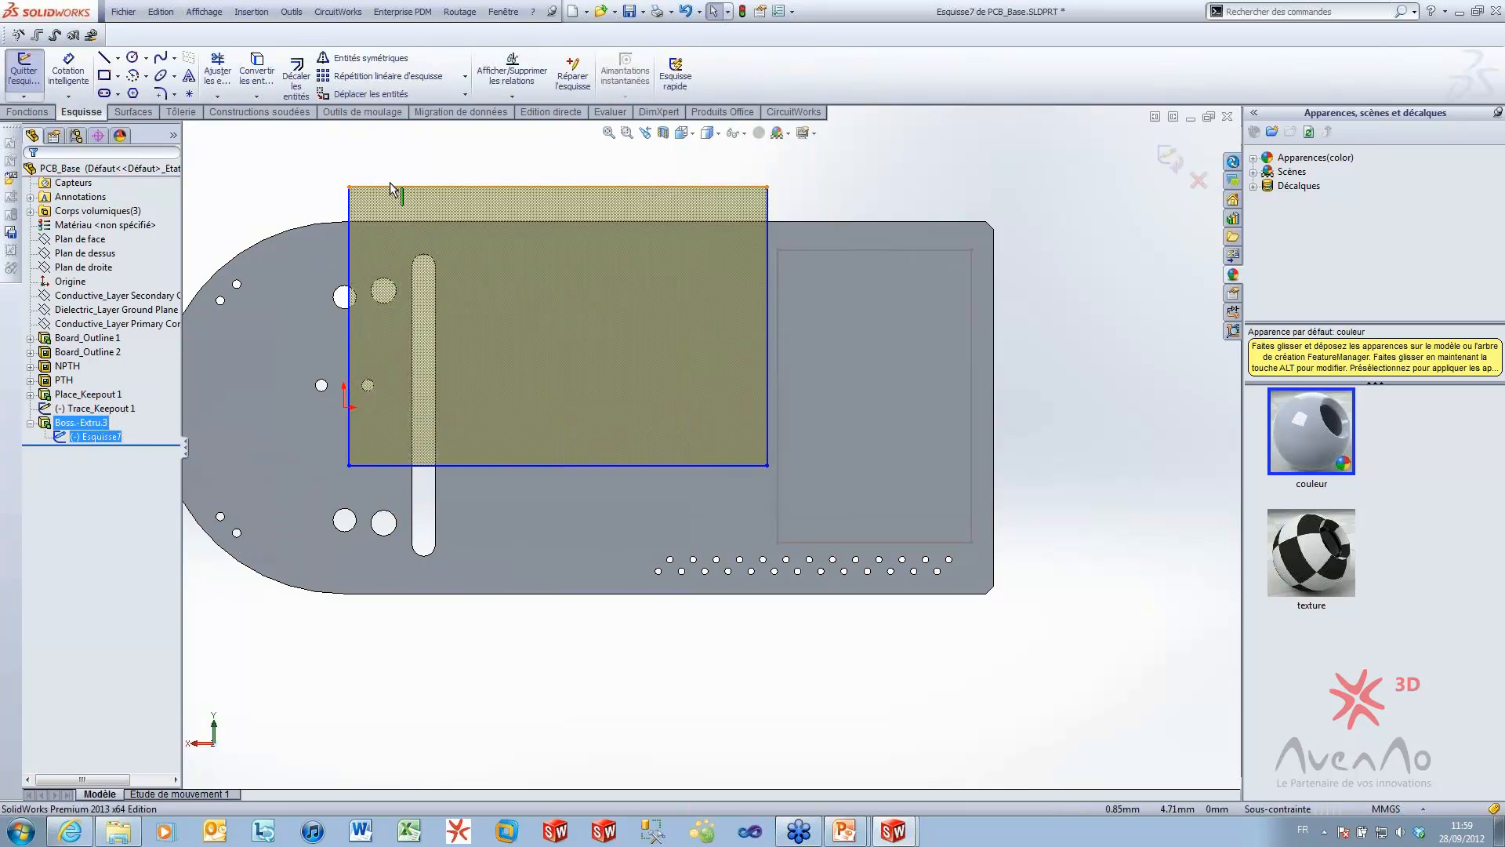
{"action": "mouse_move", "coordinate": [349, 187]}
{"action": "left_mouse_down"}
{"action": "mouse_move", "coordinate": [473, 287]}
{"action": "mouse_move", "coordinate": [463, 271]}
{"action": "left_mouse_up"}
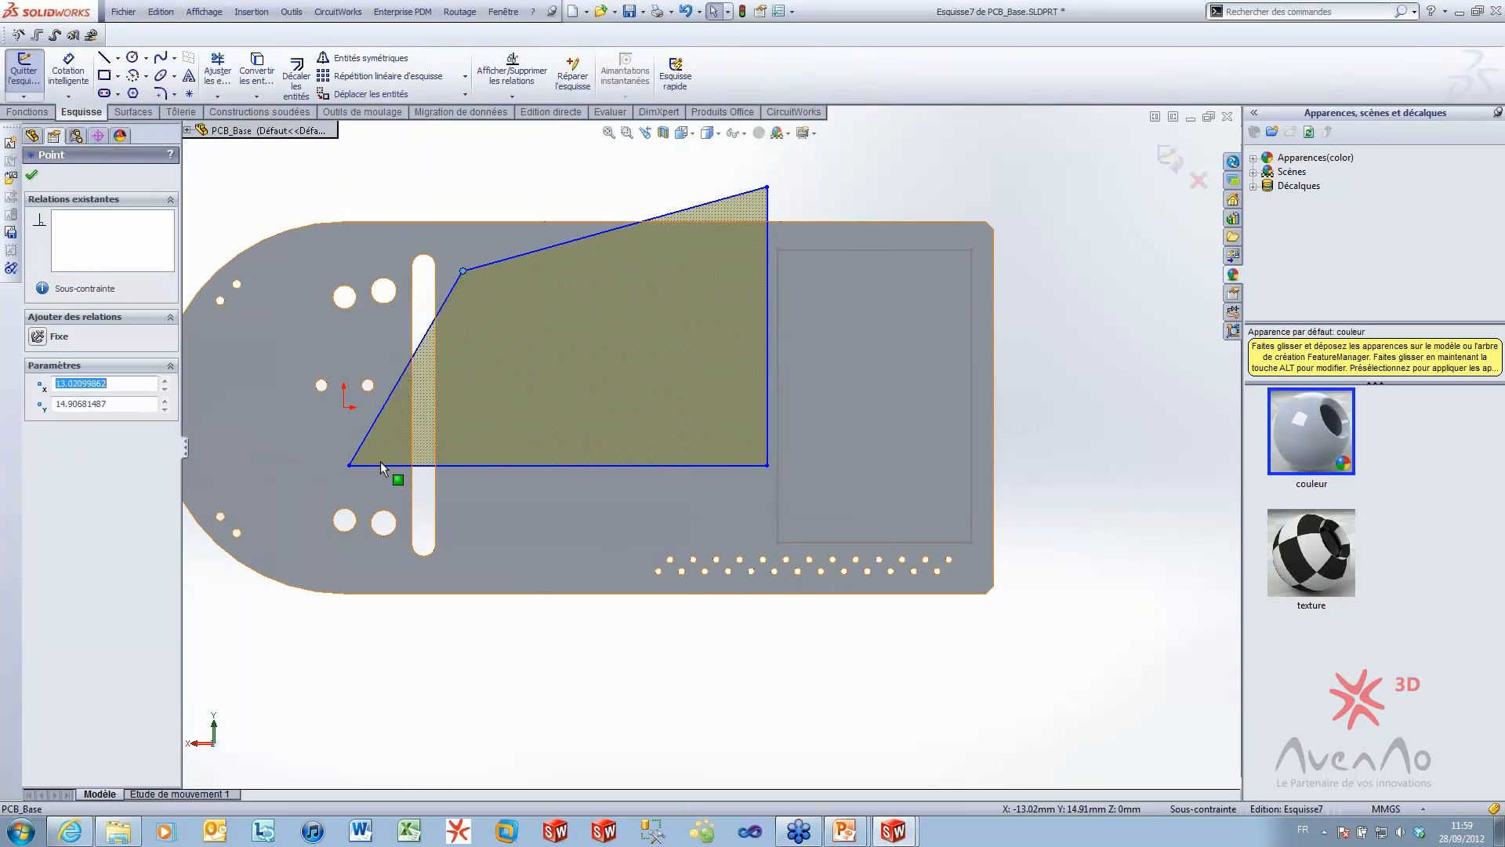
{"action": "mouse_move", "coordinate": [349, 465]}
{"action": "left_mouse_down"}
{"action": "mouse_move", "coordinate": [455, 465]}
{"action": "mouse_move", "coordinate": [464, 538]}
{"action": "left_mouse_up"}
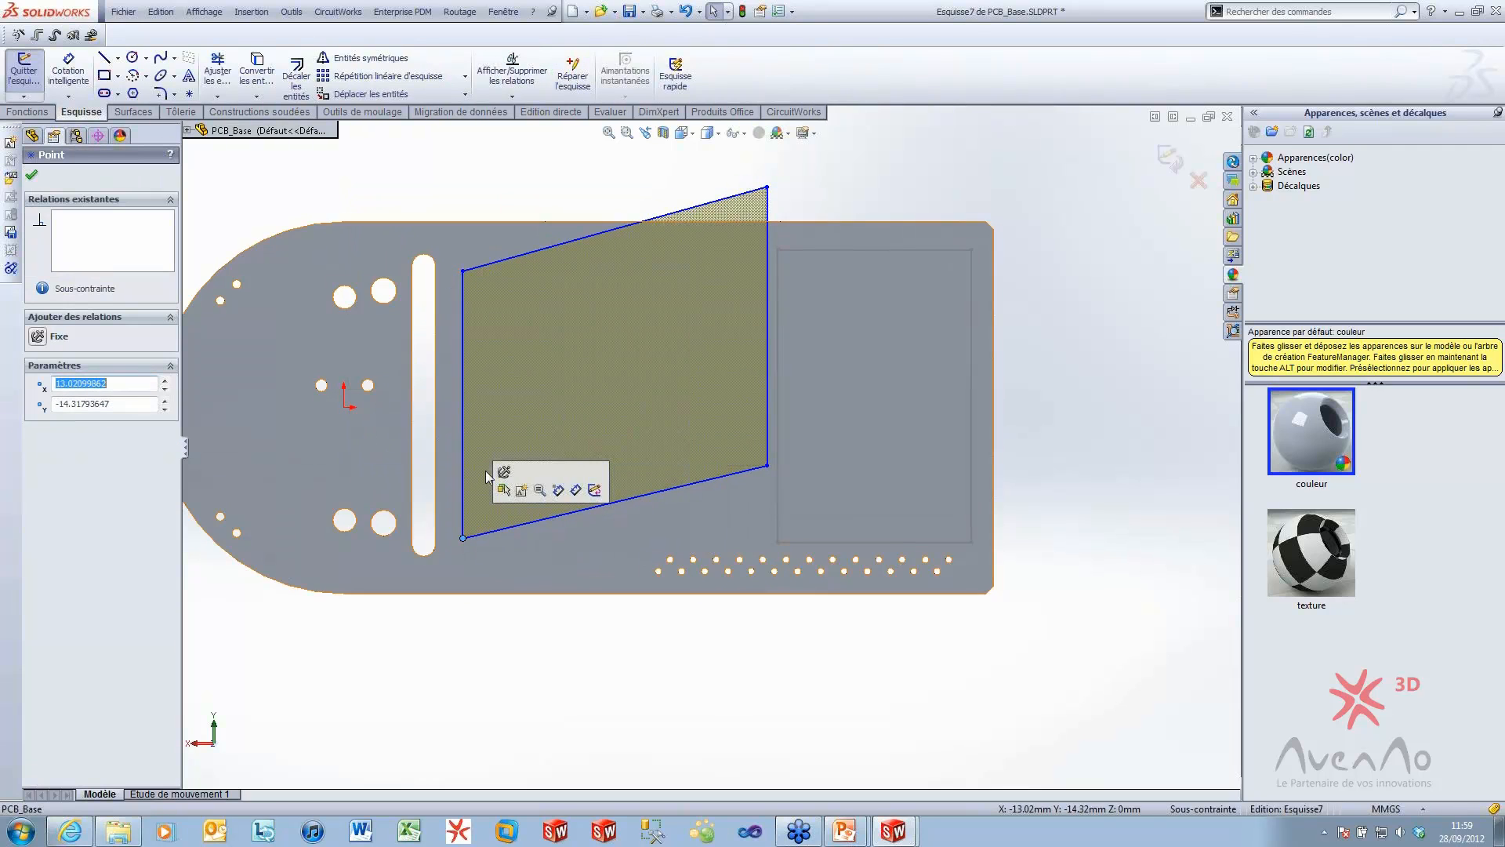
Square up the copied keep-out sketch by making its two side lines vertical and its two long edges horizontal
{"action": "left_click", "coordinate": [464, 373]}
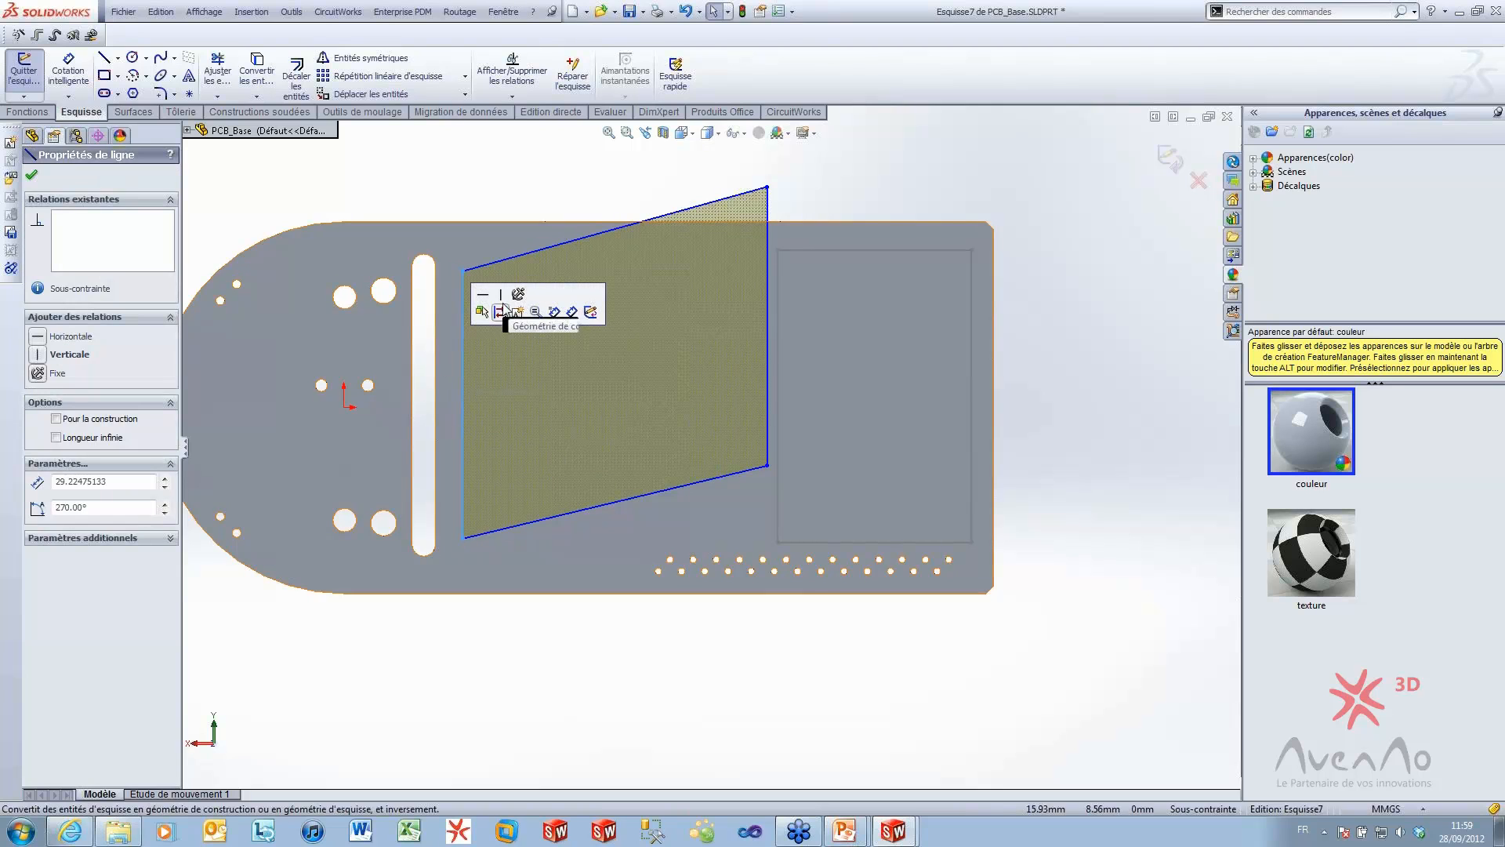
{"action": "left_click", "coordinate": [500, 295]}
{"action": "left_click", "coordinate": [608, 231]}
{"action": "left_click", "coordinate": [585, 169]}
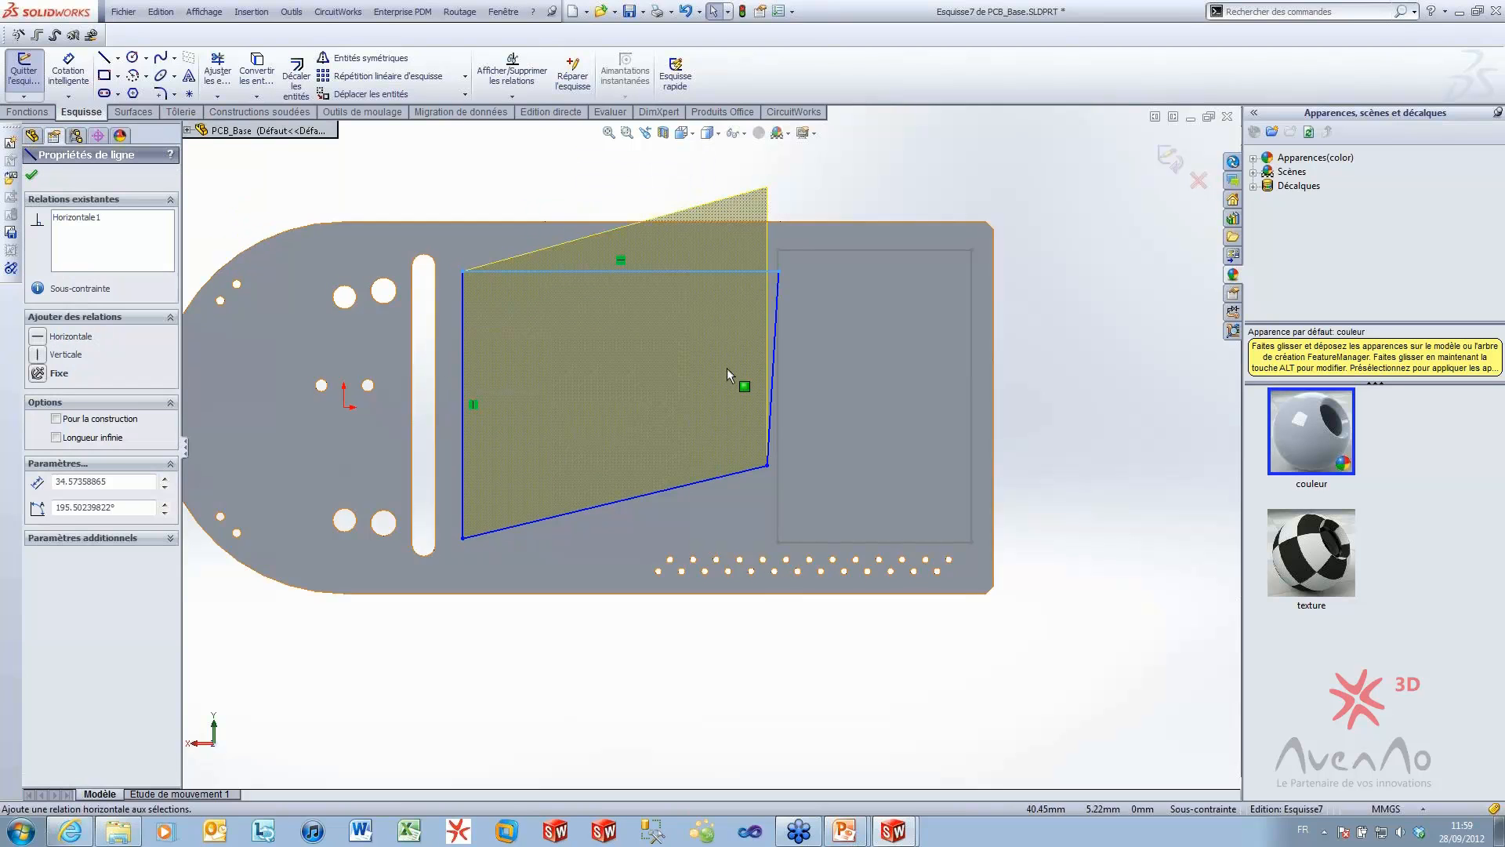
{"action": "left_click", "coordinate": [772, 353]}
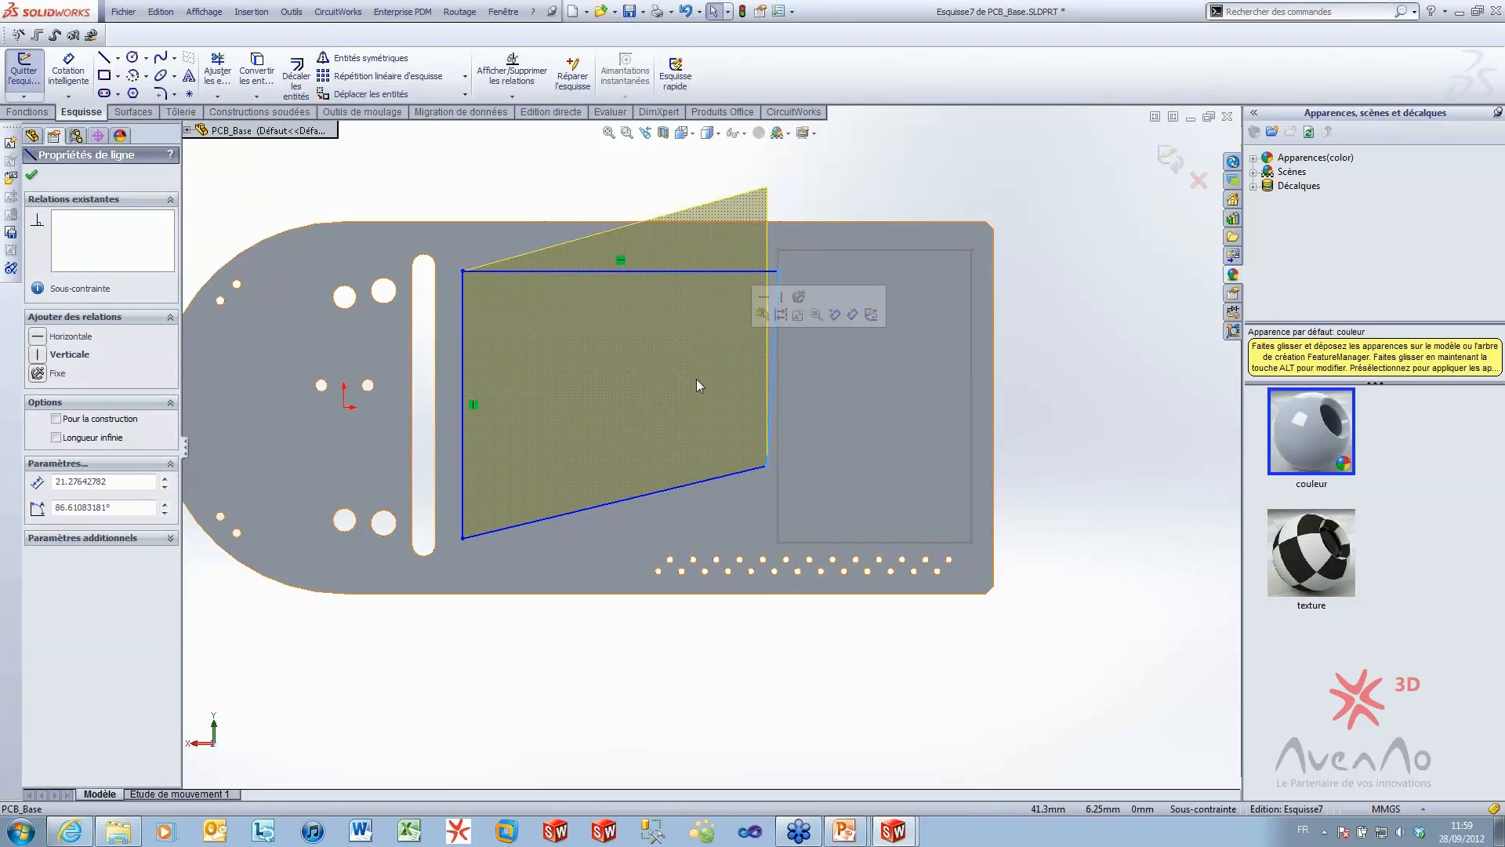
{"action": "left_click", "coordinate": [56, 363]}
{"action": "left_click", "coordinate": [600, 523]}
{"action": "left_click", "coordinate": [605, 502]}
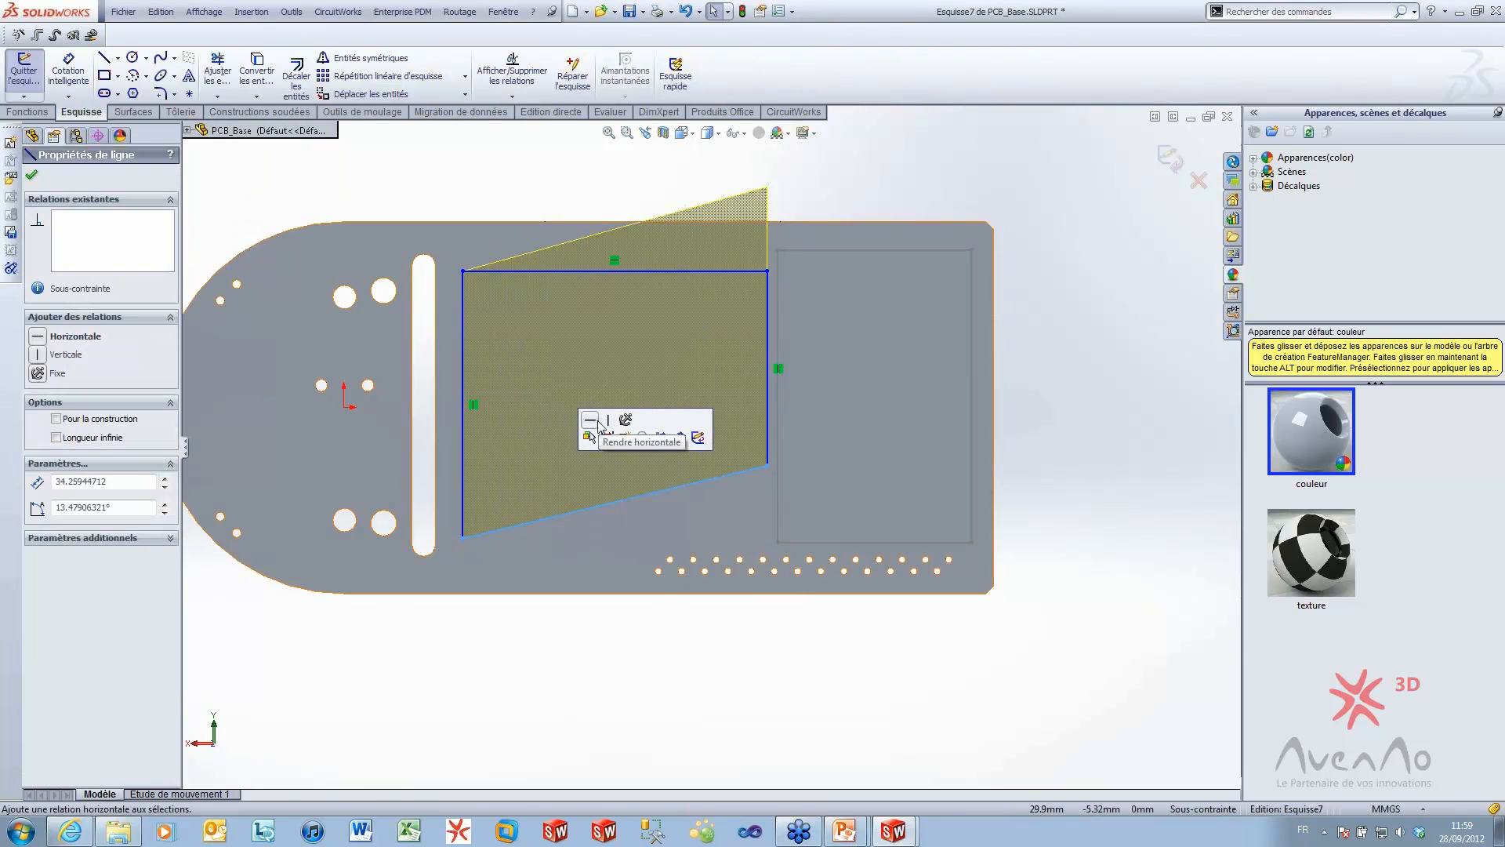
{"action": "left_click", "coordinate": [598, 426]}
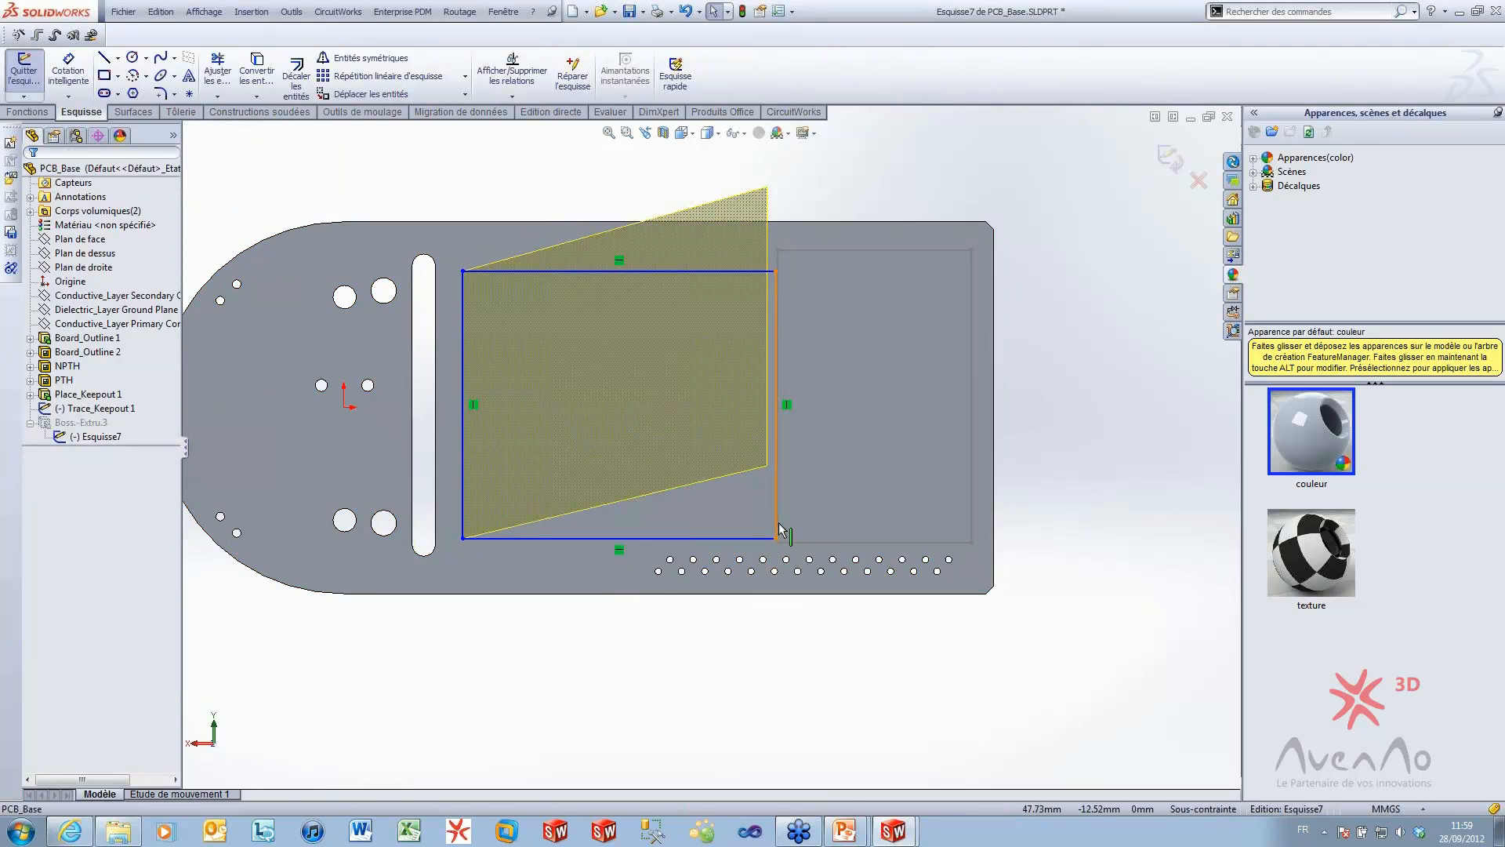
Shift the outline's side facing the trace keep-out toward the slot, leaving a gap between the two zones, and exit the sketch
{"action": "left_click_drag", "start_coordinate": [780, 531], "coordinate": [734, 528]}
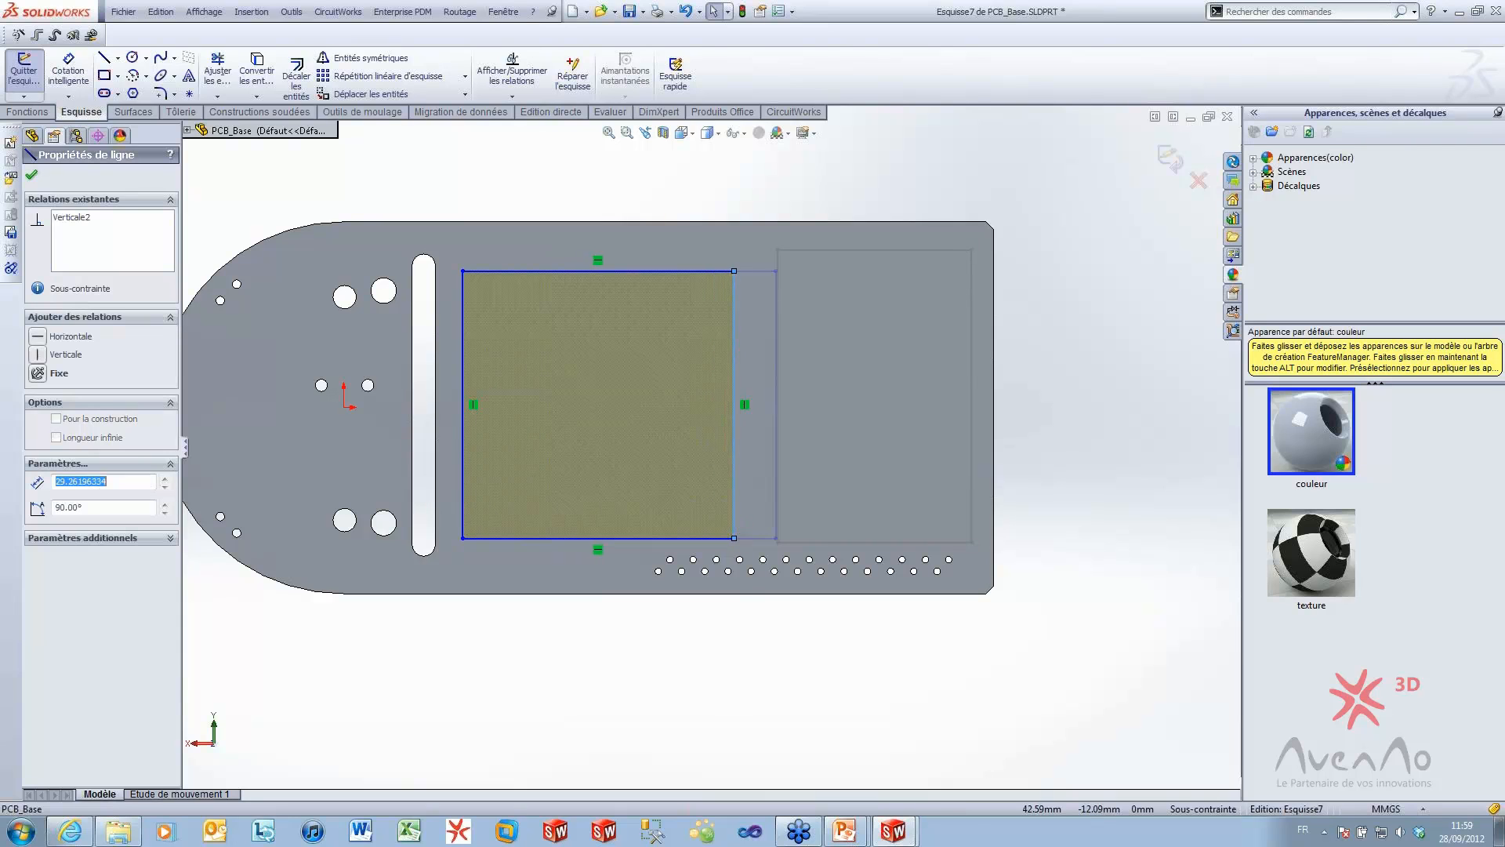
{"action": "left_click", "coordinate": [721, 657]}
{"action": "left_click", "coordinate": [1171, 160]}
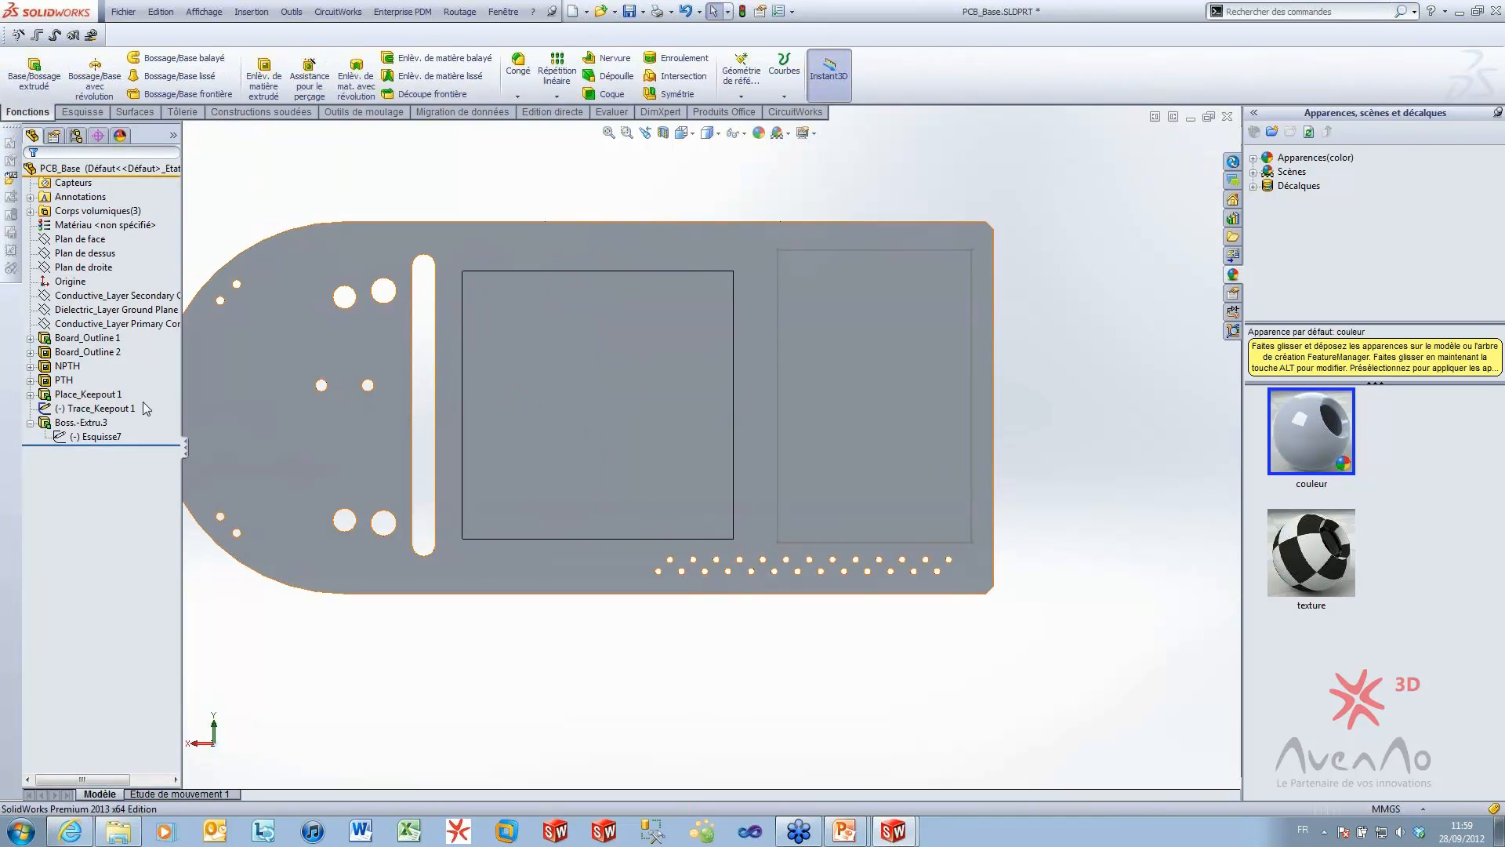
Rename the copied extrusion as Place_Keepout2 and save the part
{"action": "left_click", "coordinate": [77, 396]}
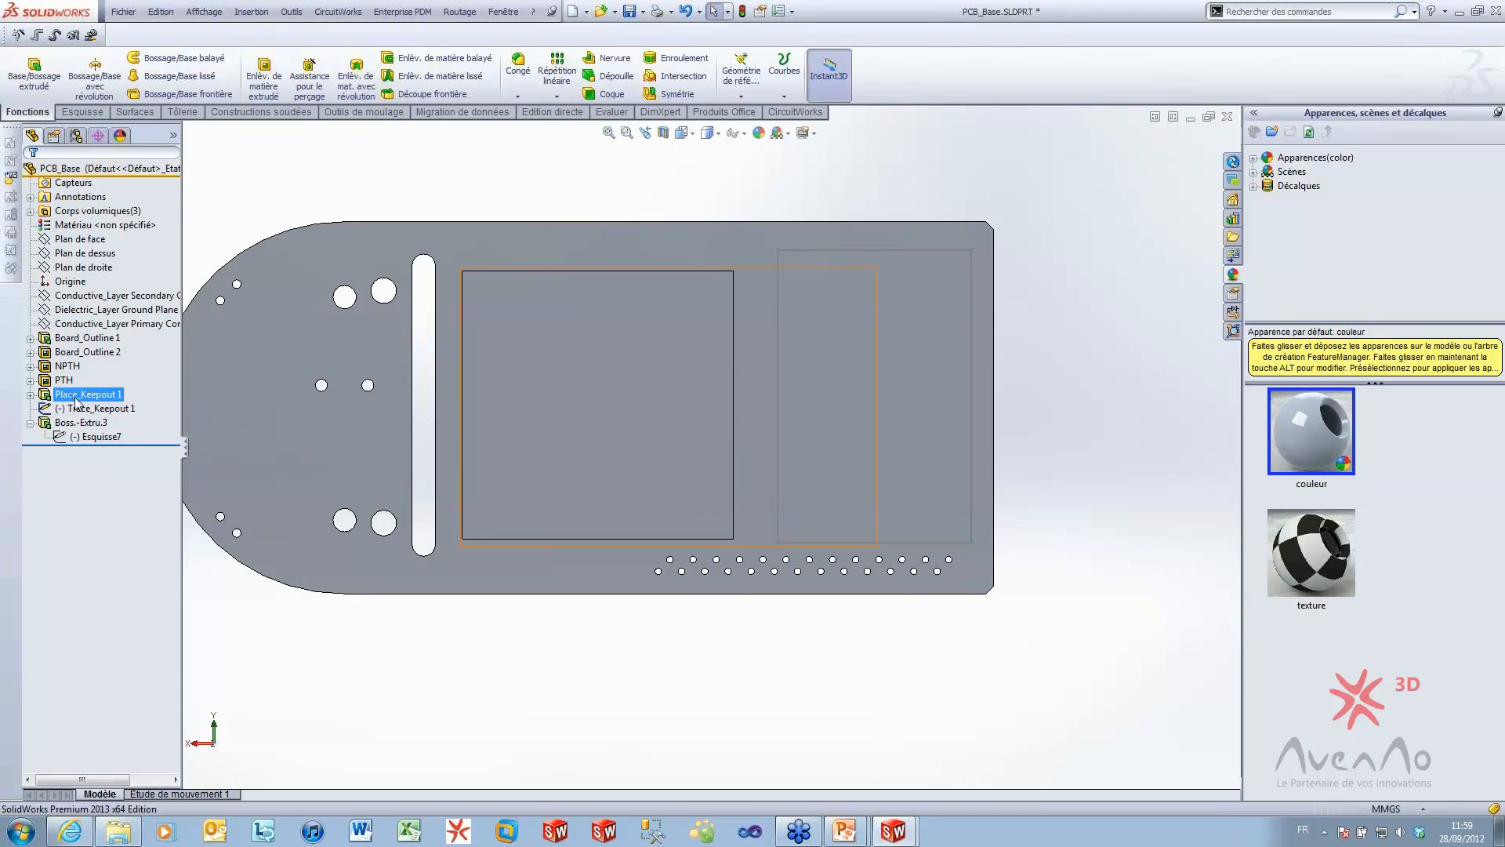
{"action": "left_click", "coordinate": [63, 394]}
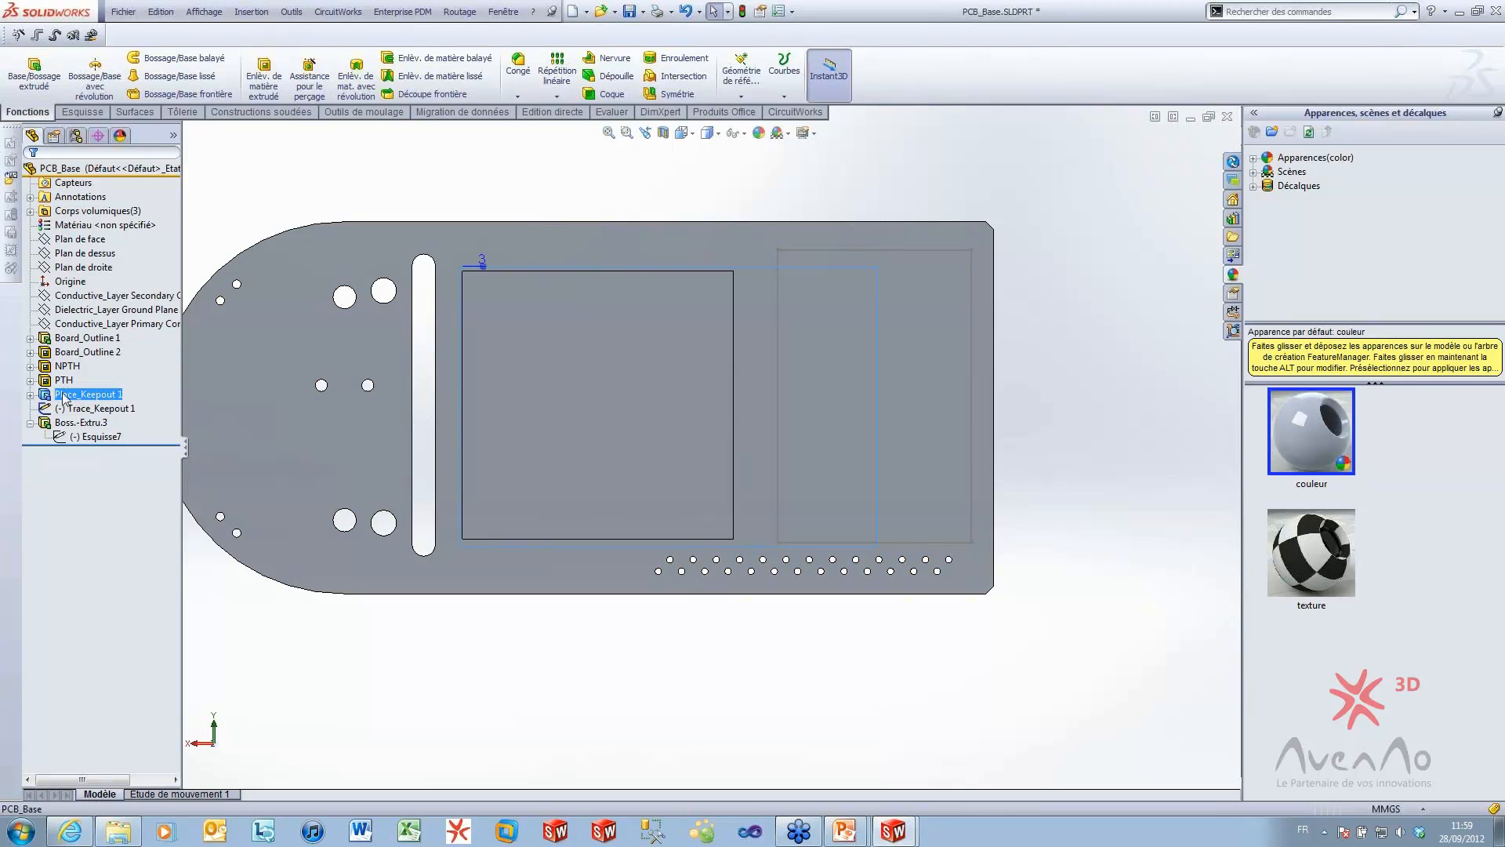
{"action": "left_click", "coordinate": [81, 423]}
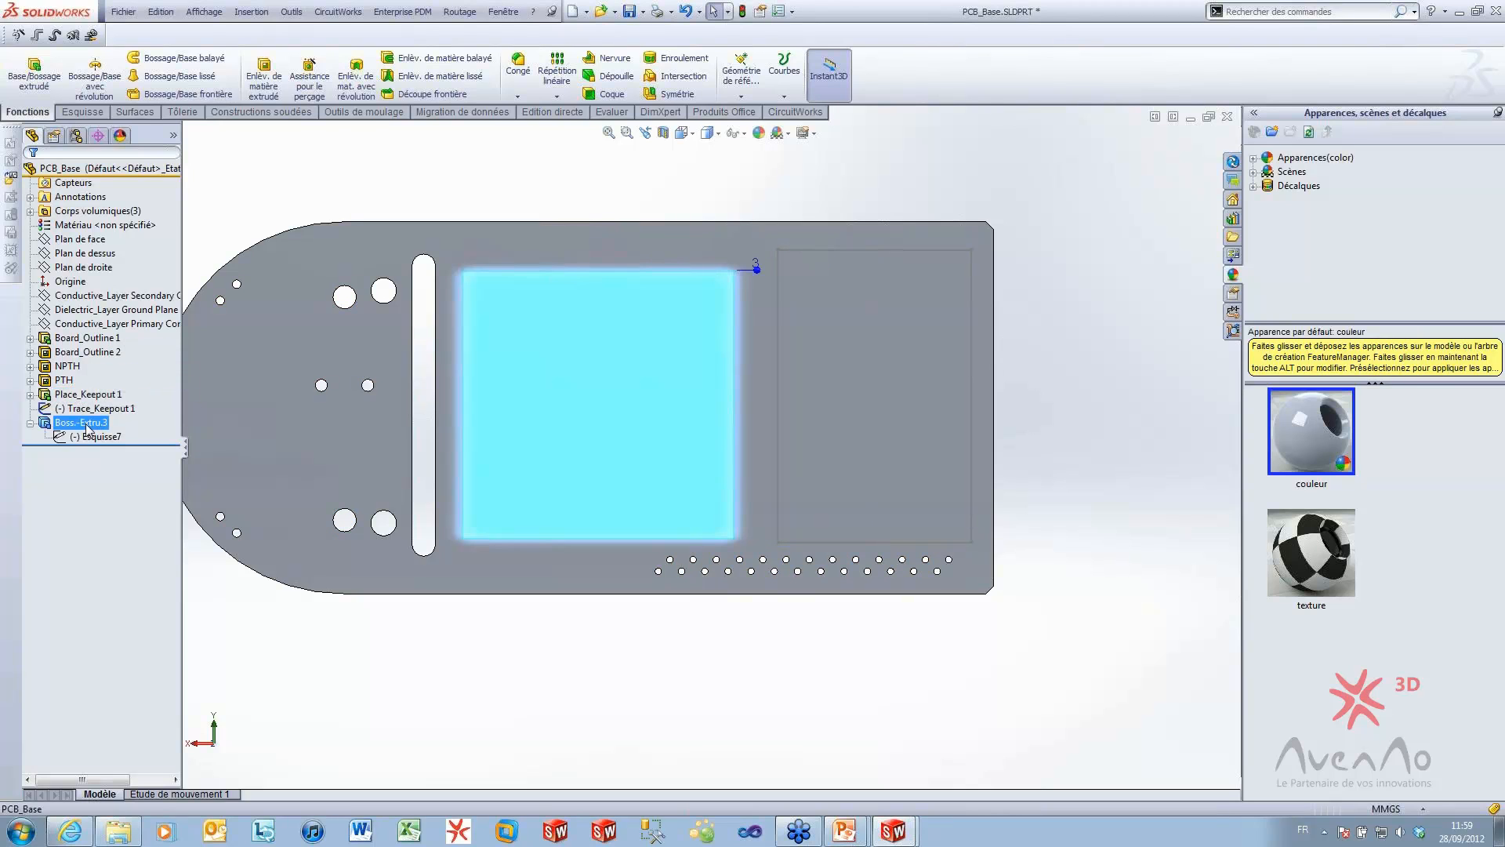
{"action": "left_click", "coordinate": [85, 424]}
{"action": "type", "text": "Place_Keepout 1"}
{"action": "left_click", "coordinate": [359, 635]}
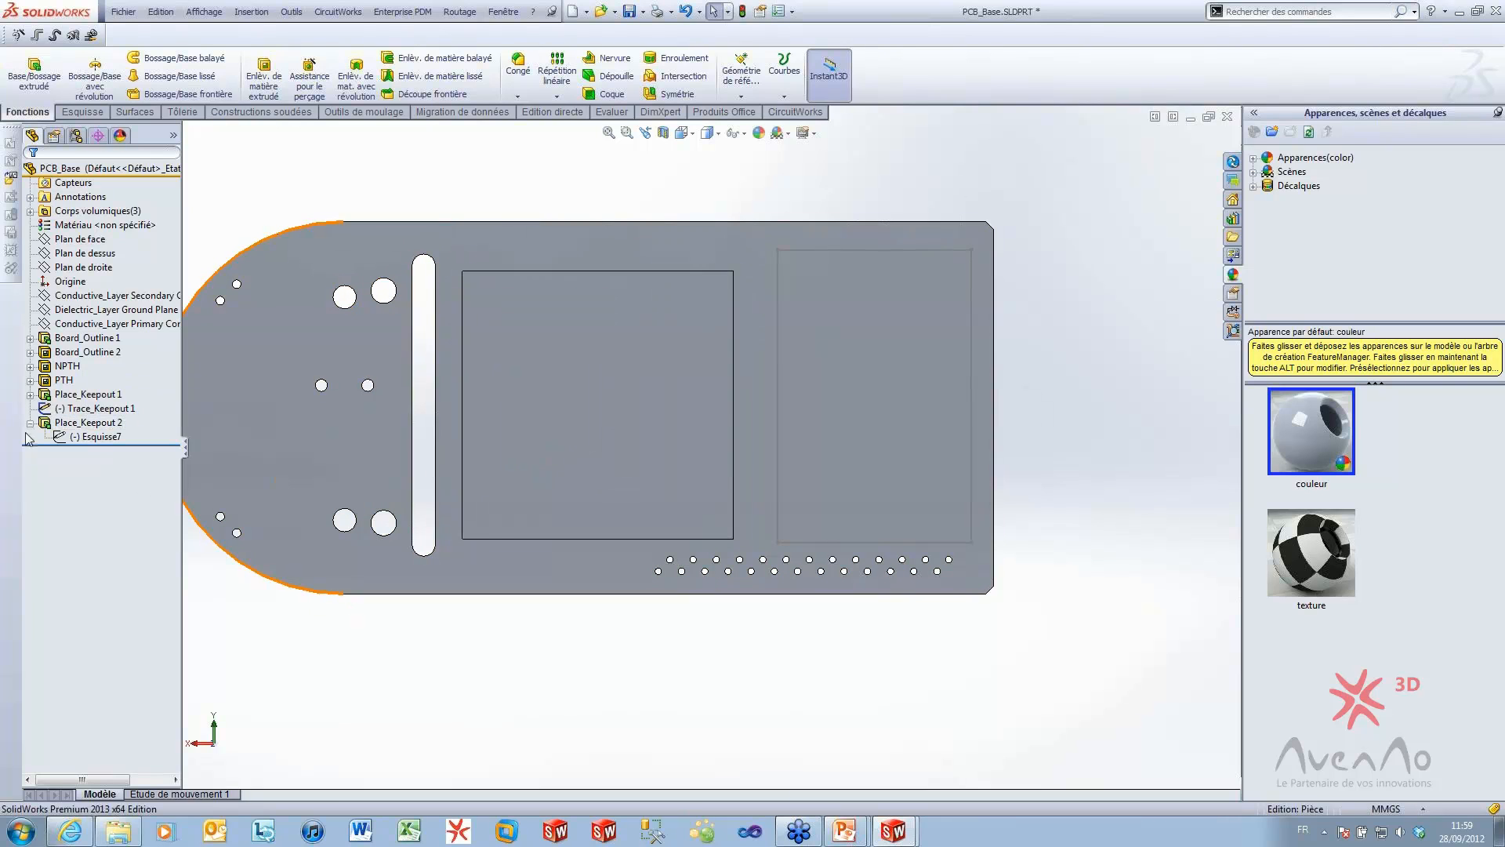
{"action": "left_click", "coordinate": [58, 403]}
{"action": "left_click", "coordinate": [385, 211]}
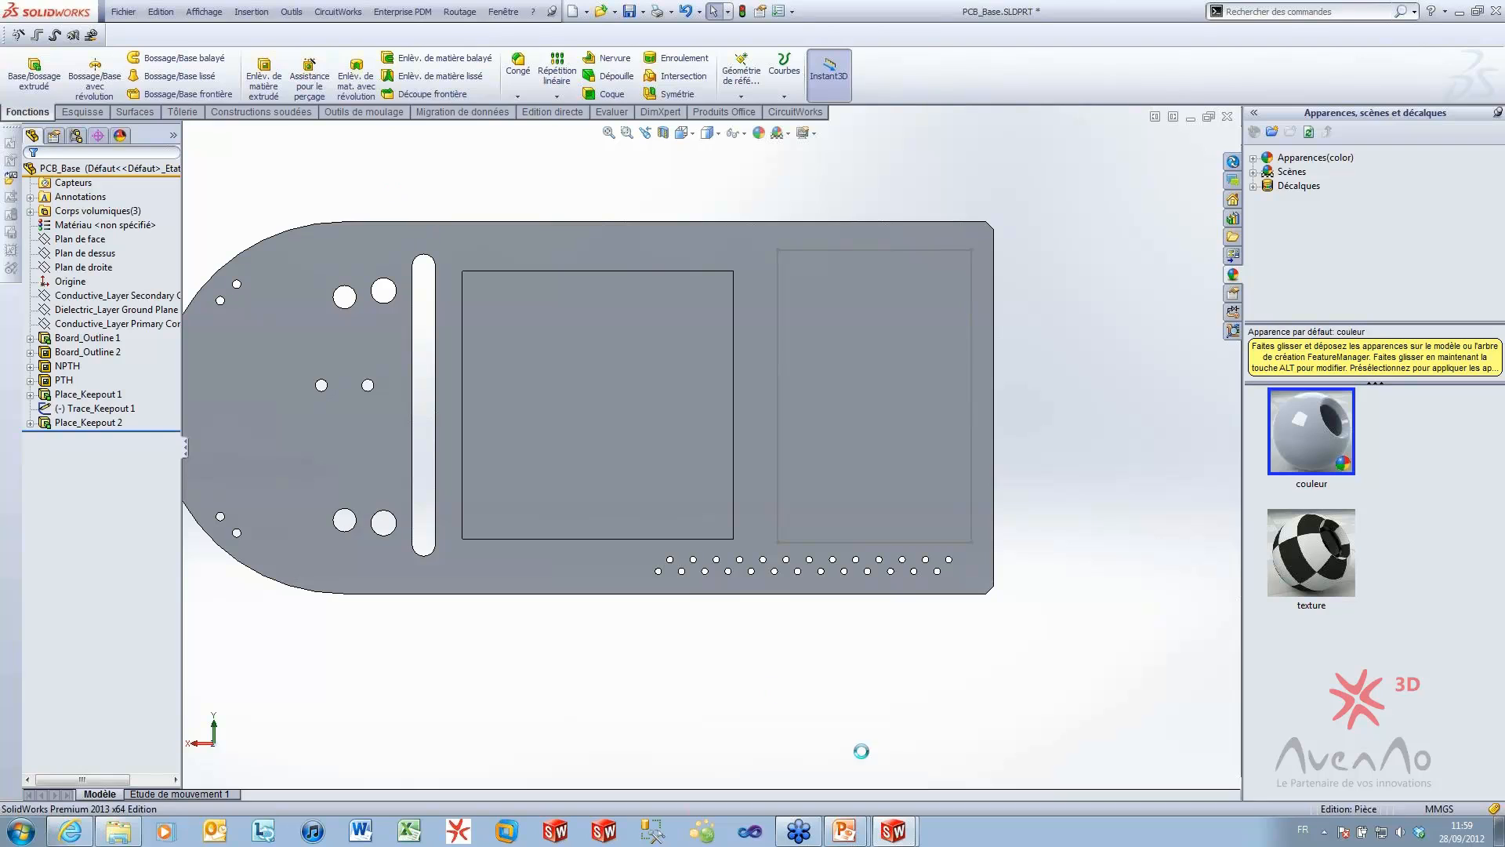
Switch to CircuitWorks and import the updated PCB_Base model
{"action": "middle_click_drag", "start_coordinate": [733, 387], "coordinate": [679, 698]}
{"action": "left_click", "coordinate": [891, 833]}
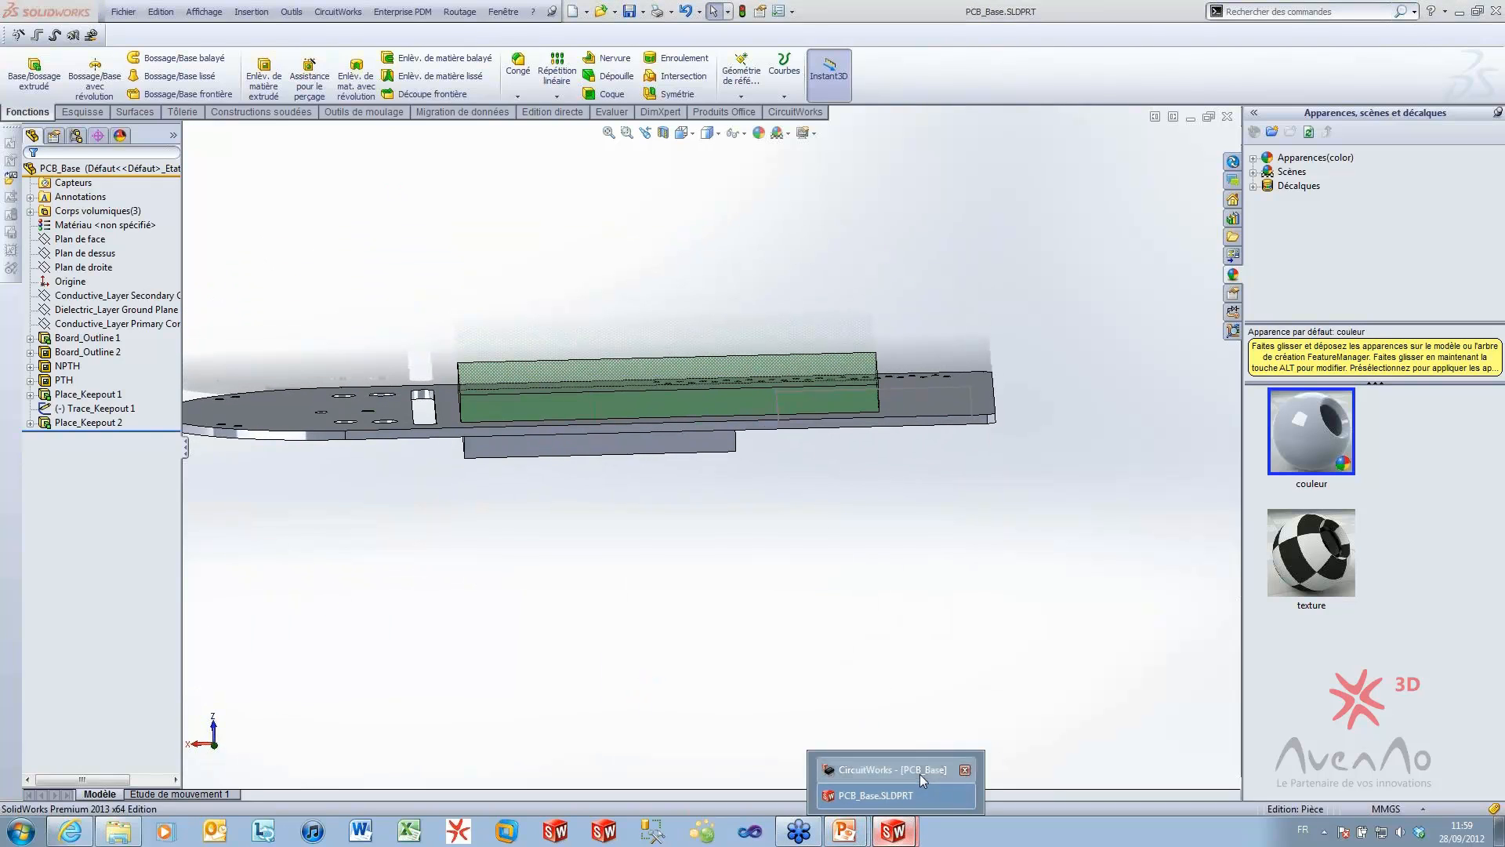
{"action": "left_click", "coordinate": [920, 774]}
{"action": "left_click", "coordinate": [844, 187]}
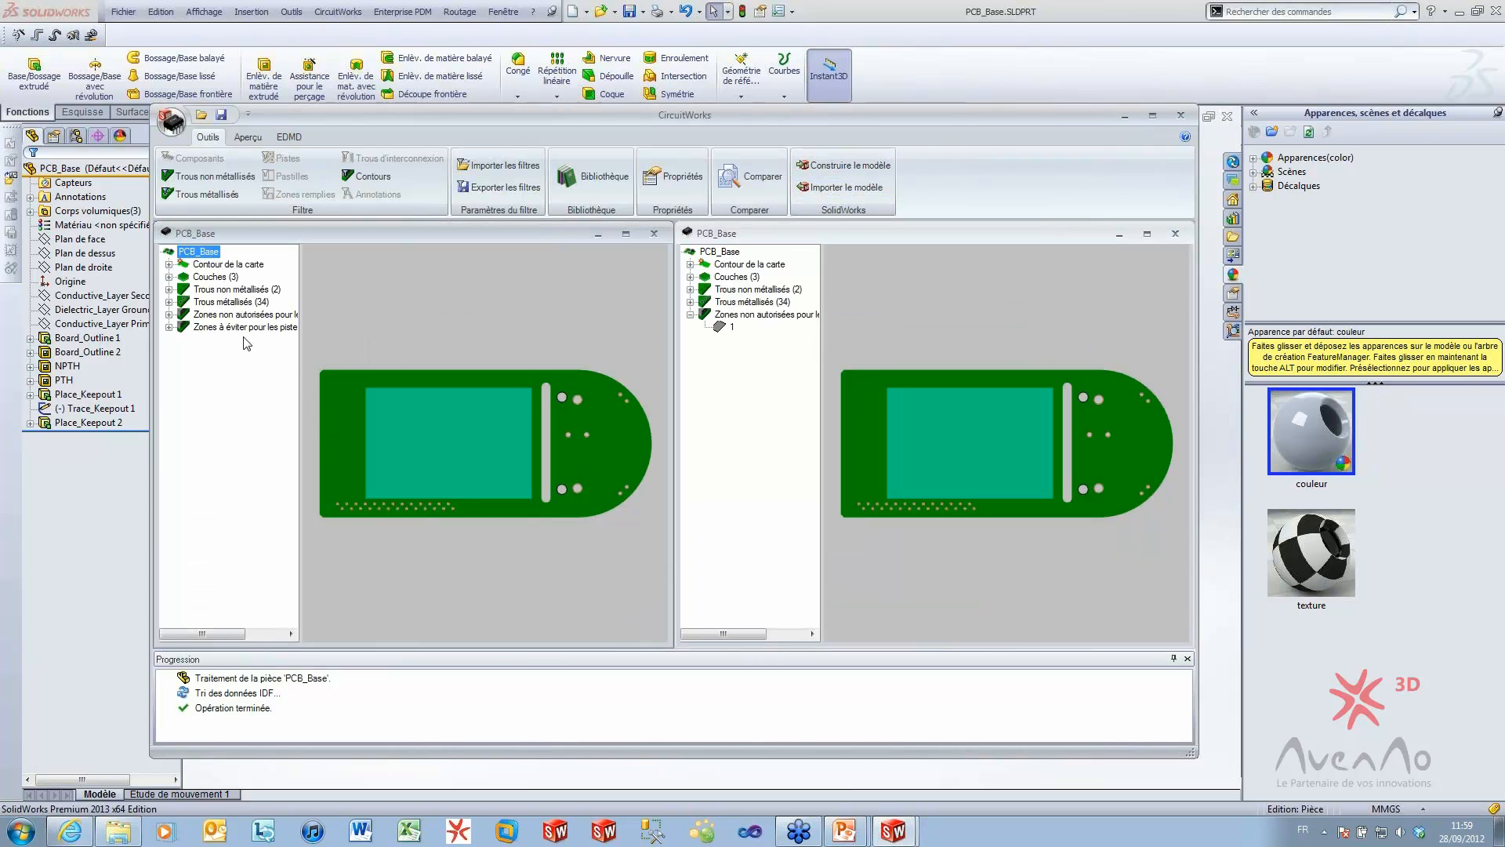
Examine the updated board's component and trace keep-outs, highlighting component zones 1 and 2 and viewing the board from below
{"action": "left_click", "coordinate": [168, 315]}
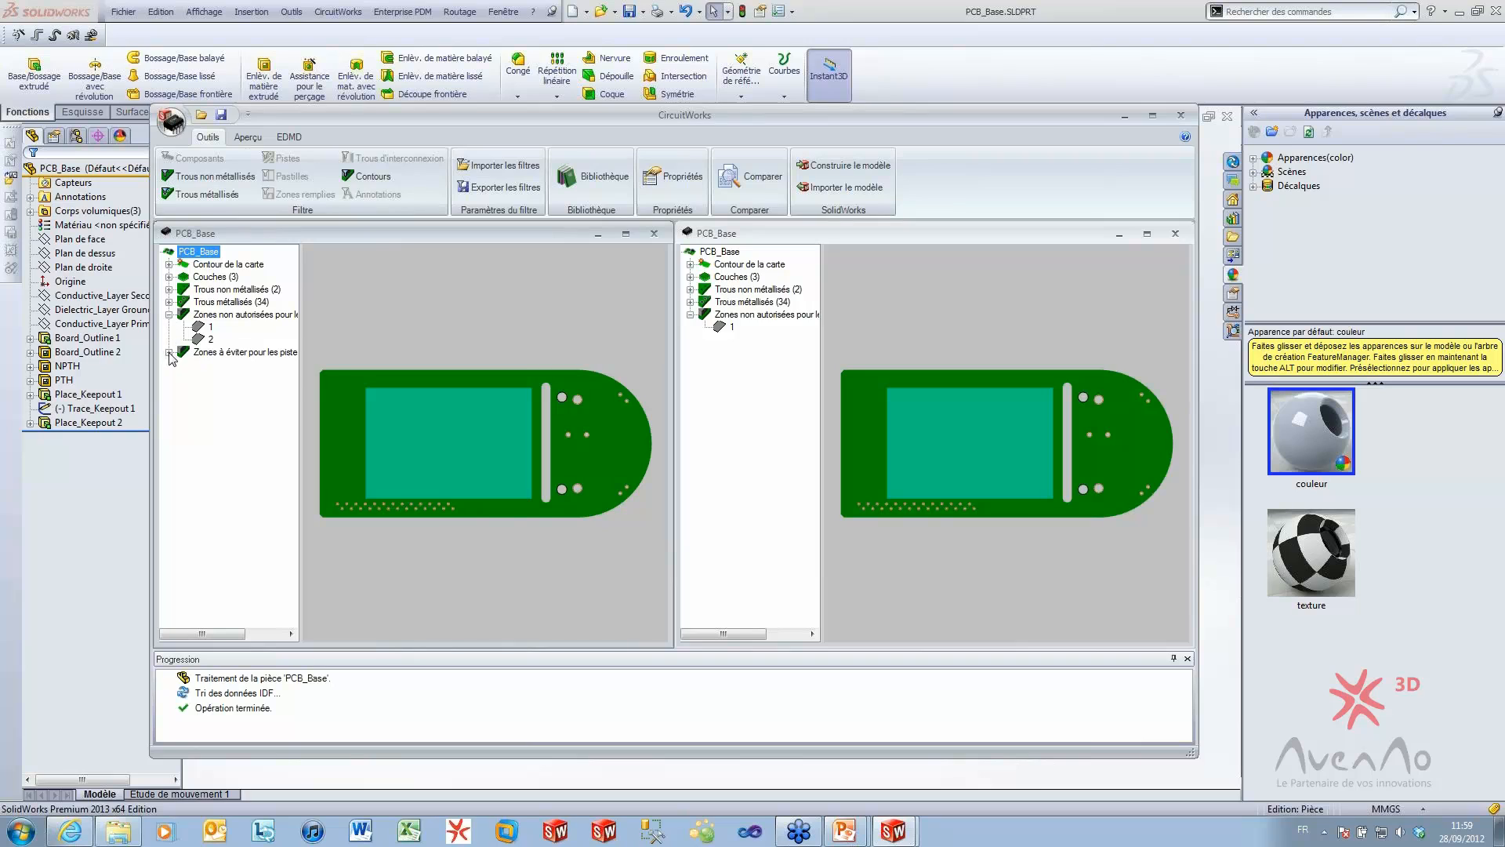
{"action": "left_click", "coordinate": [239, 315]}
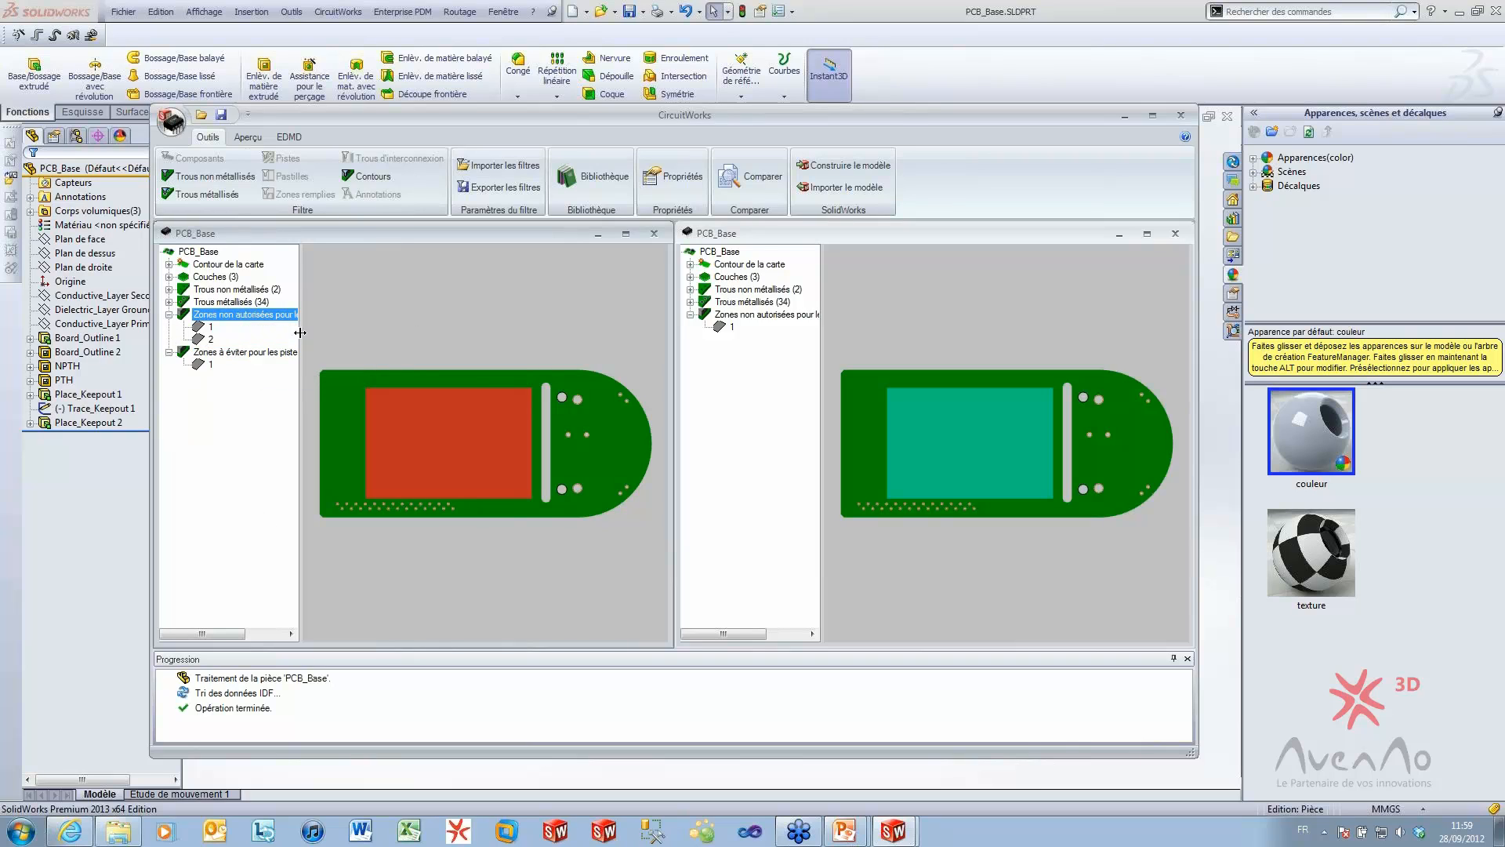
{"action": "left_click", "coordinate": [208, 326]}
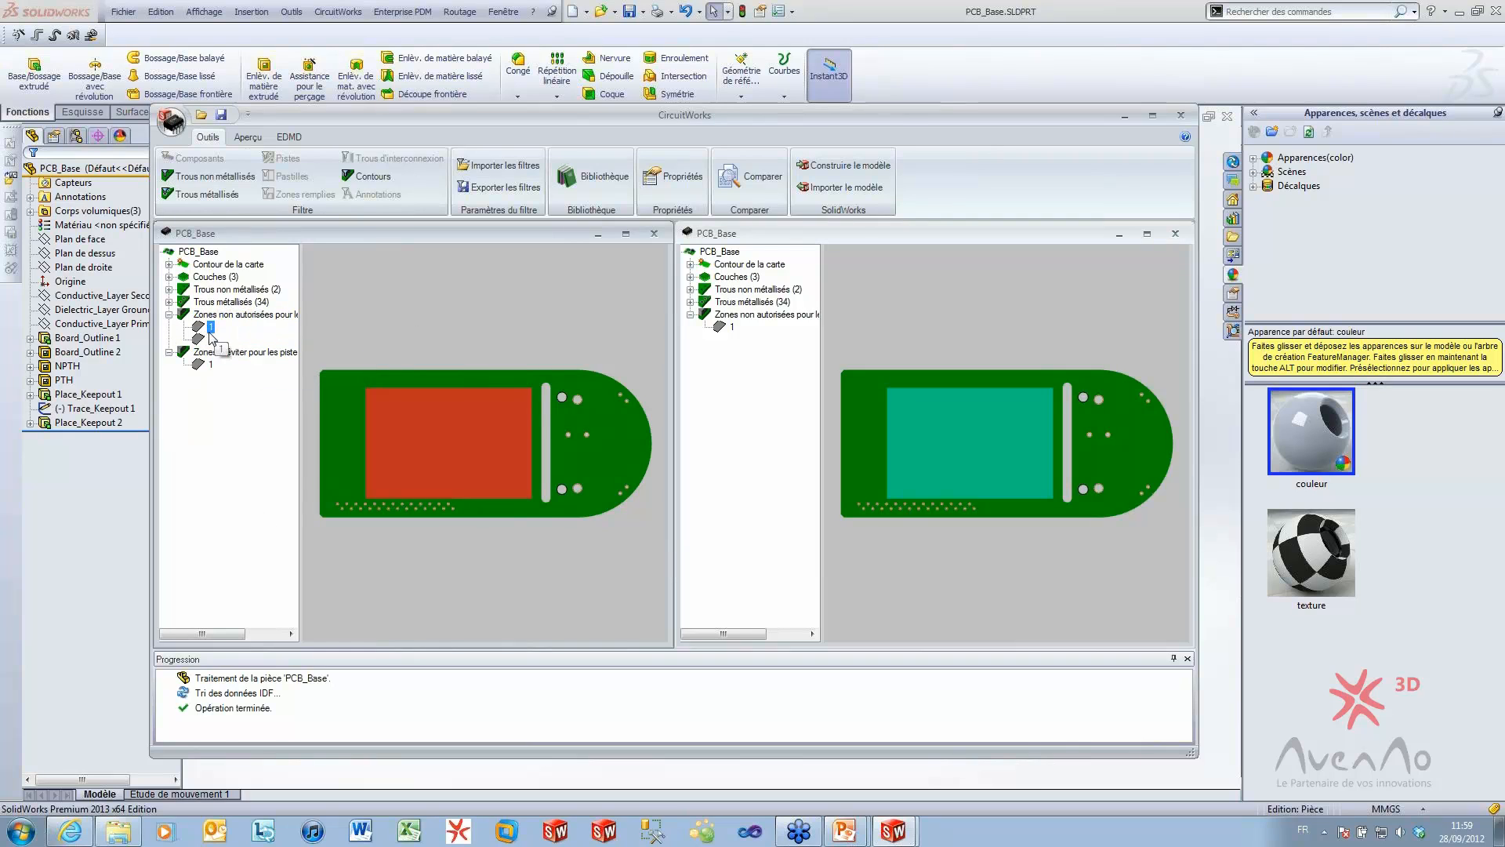
{"action": "left_click", "coordinate": [247, 137]}
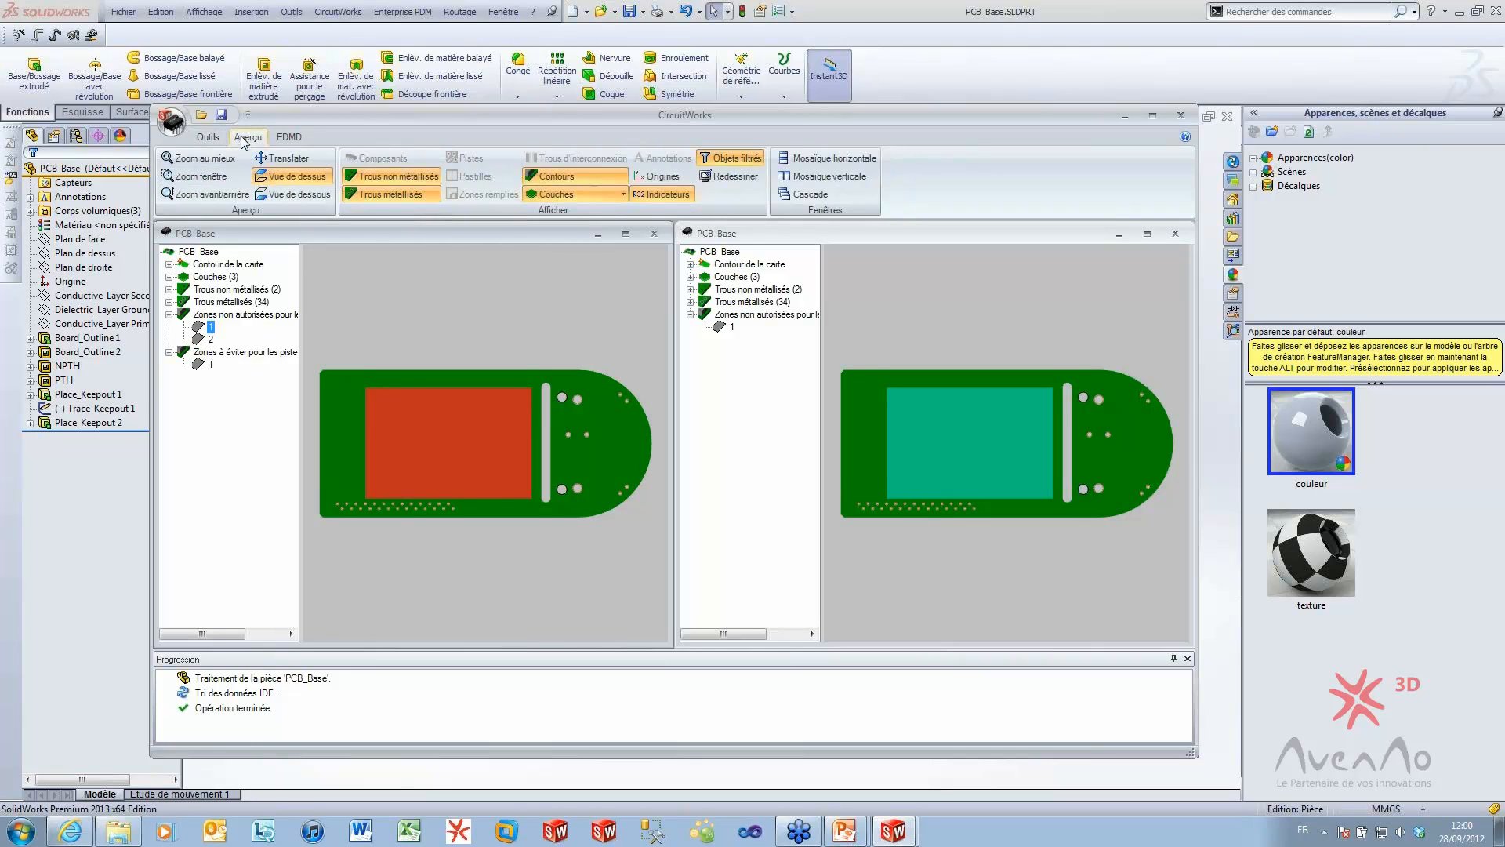
{"action": "left_click", "coordinate": [291, 195]}
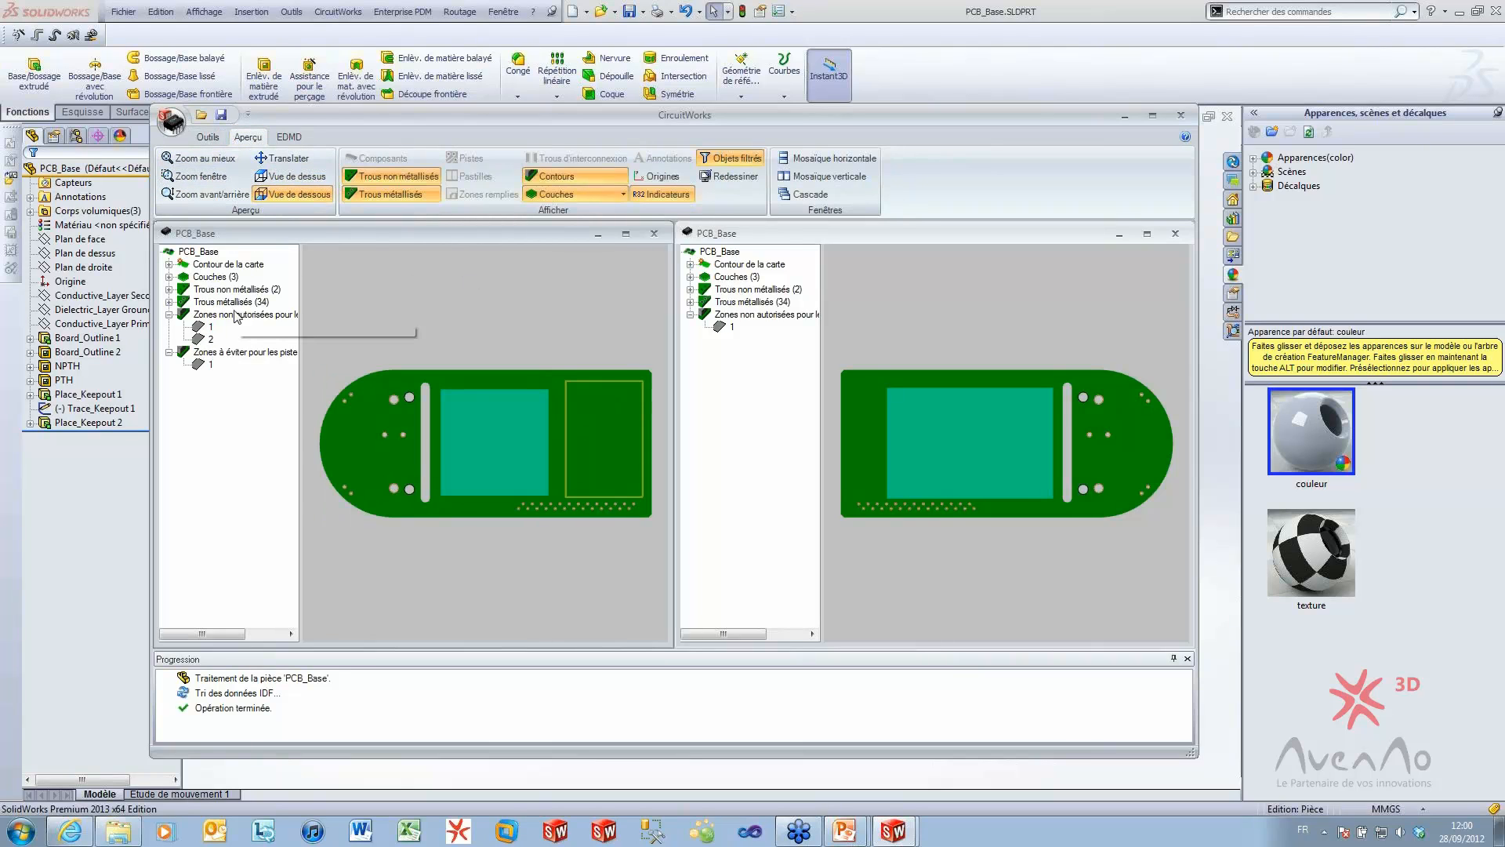
{"action": "left_click", "coordinate": [211, 338]}
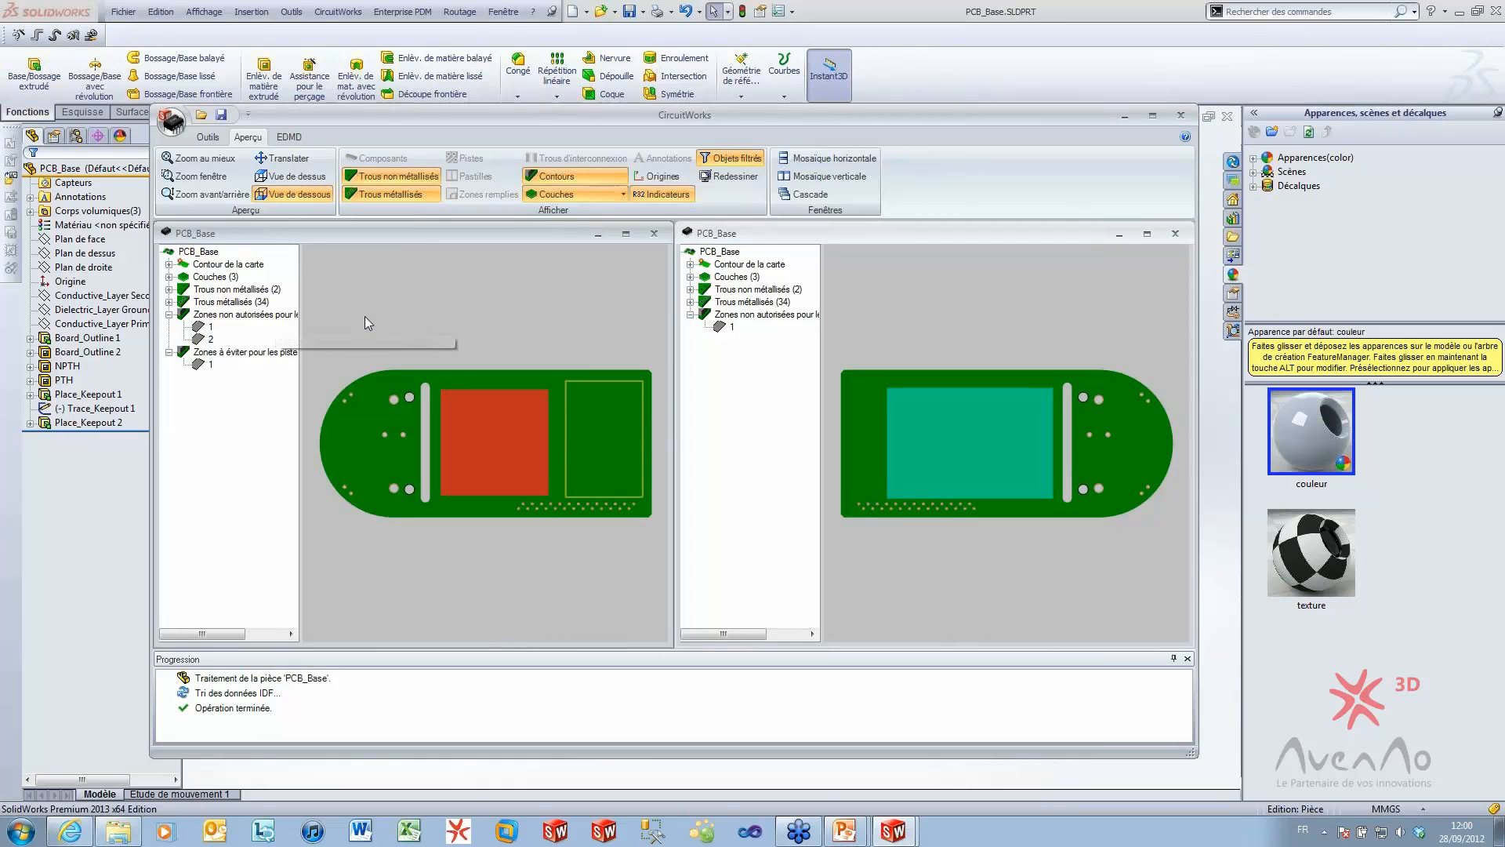
{"action": "left_click", "coordinate": [169, 315]}
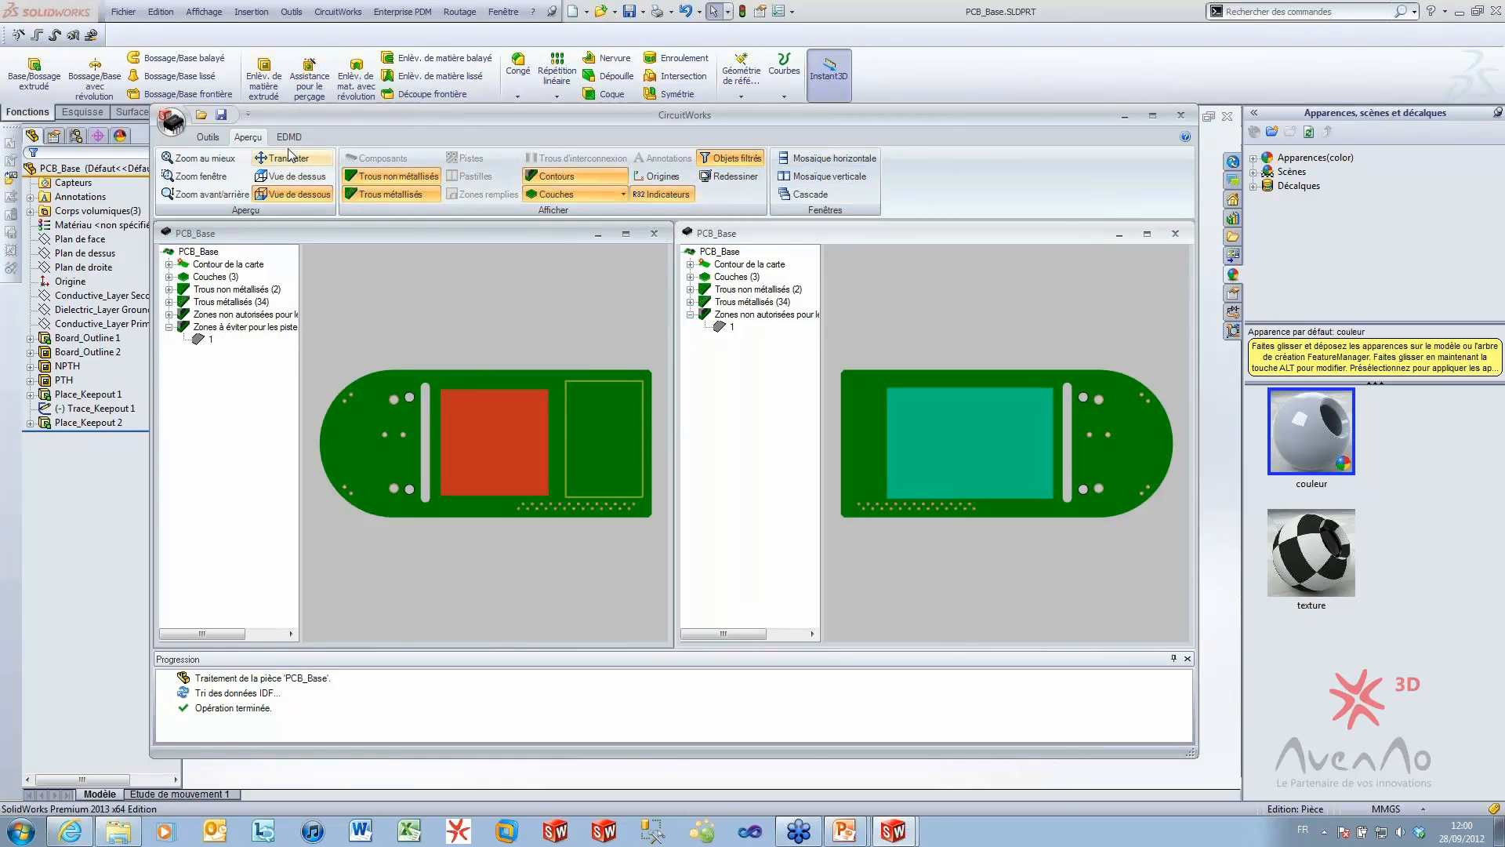
Compare the updated PCB_Base board with the earlier version and select the entry for item 2 in the differences
{"action": "left_click", "coordinate": [208, 137]}
{"action": "left_click", "coordinate": [749, 177]}
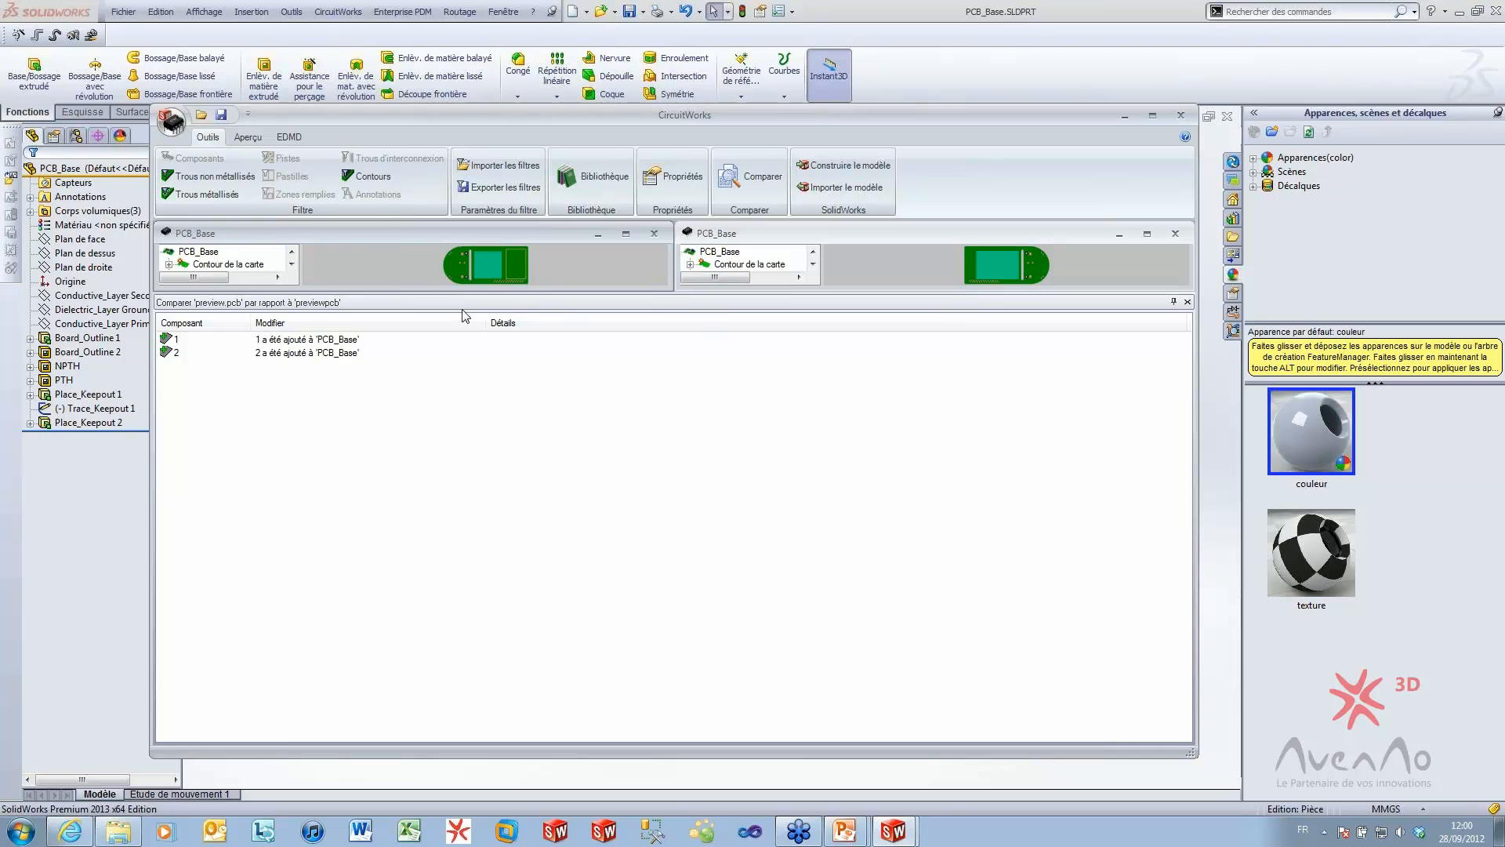
{"action": "left_click", "coordinate": [312, 352]}
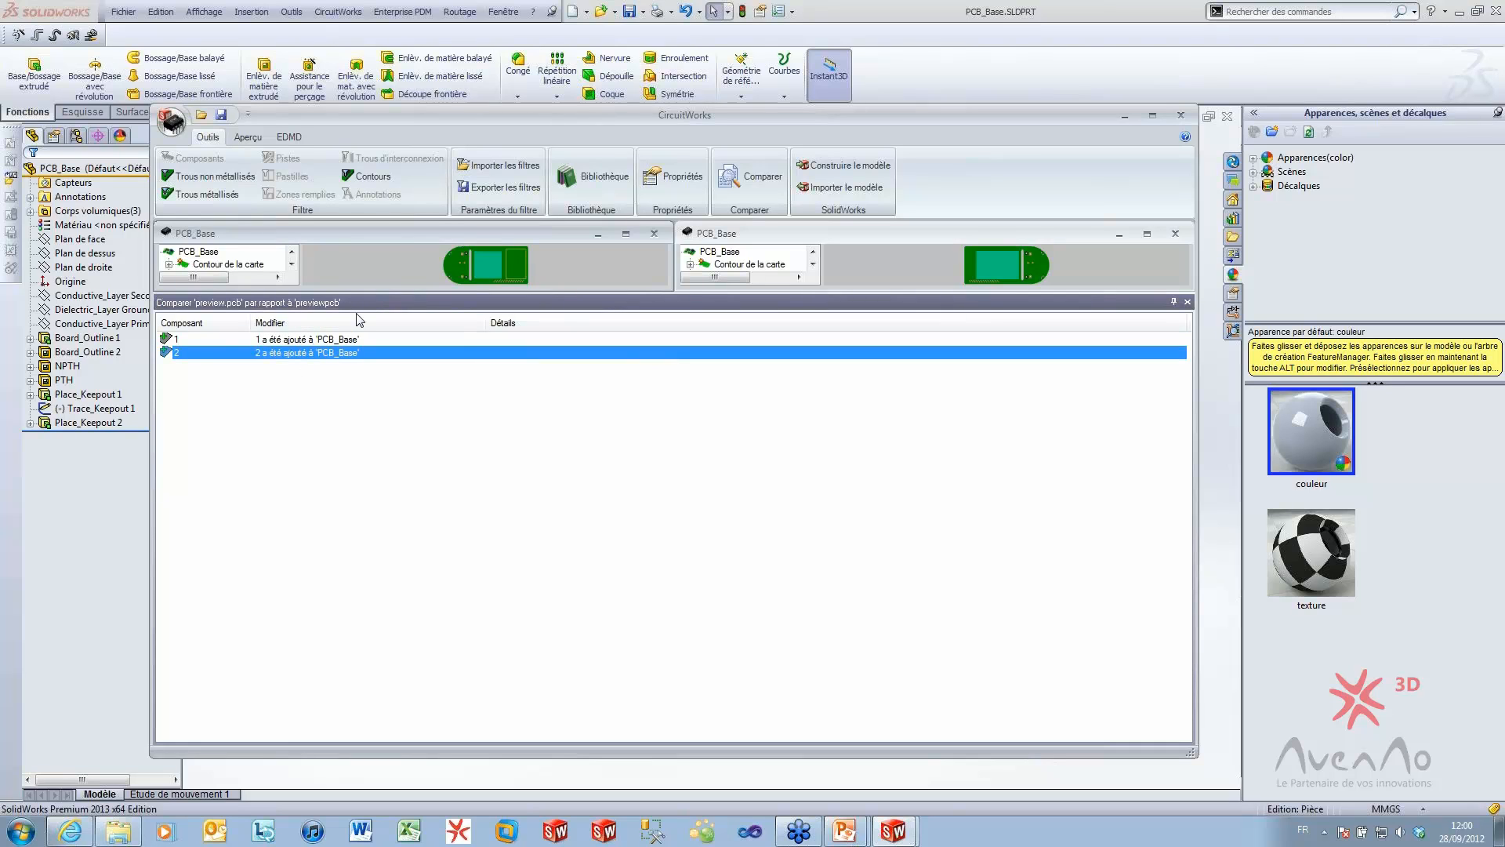
Close the comparison results and the earlier PCB_Base board
{"action": "left_click", "coordinate": [1187, 302]}
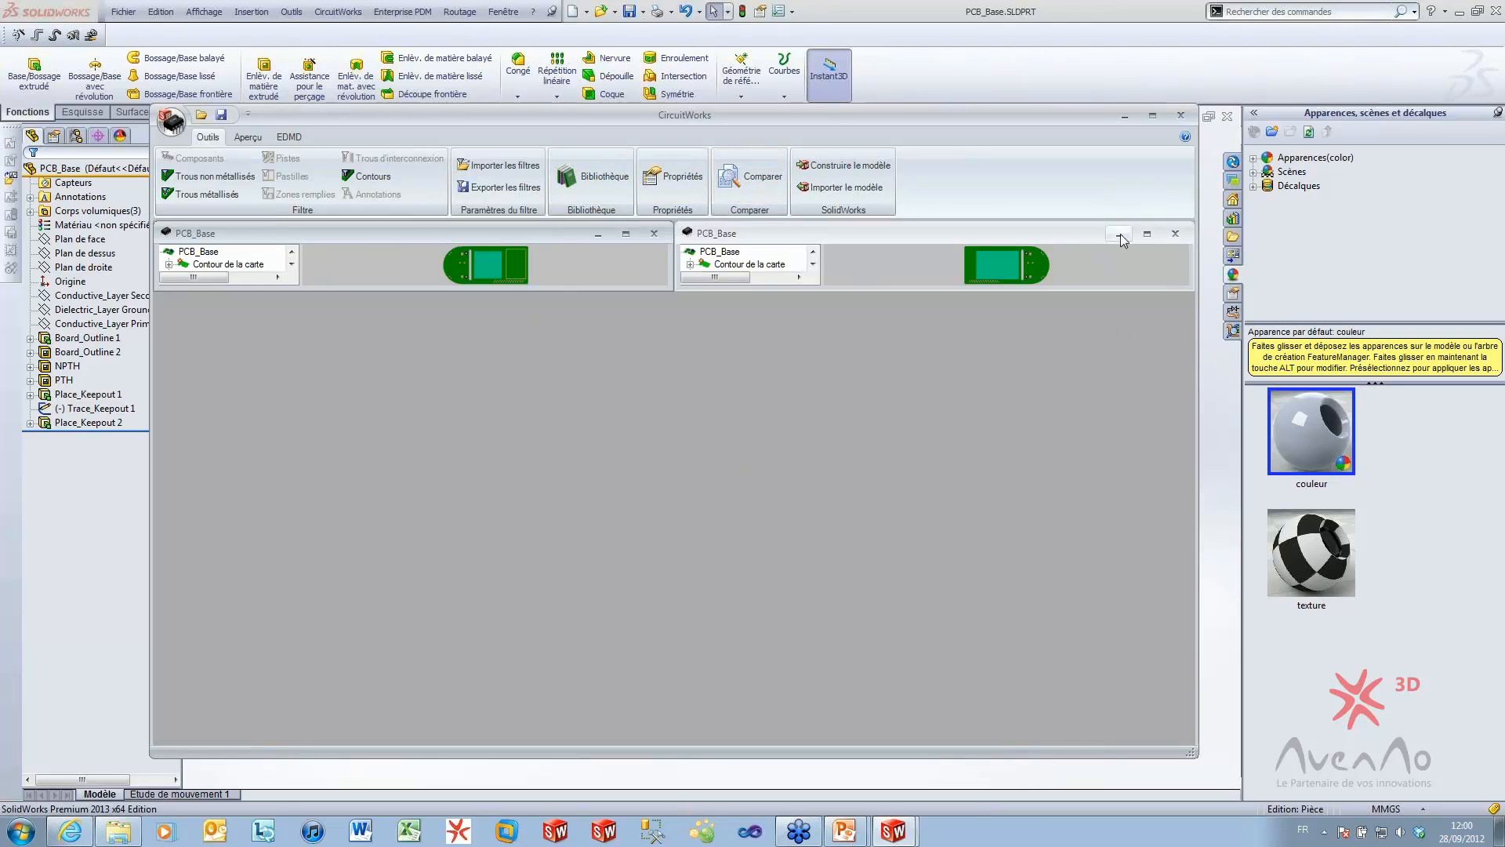
{"action": "left_click", "coordinate": [1175, 233]}
{"action": "left_click", "coordinate": [747, 432]}
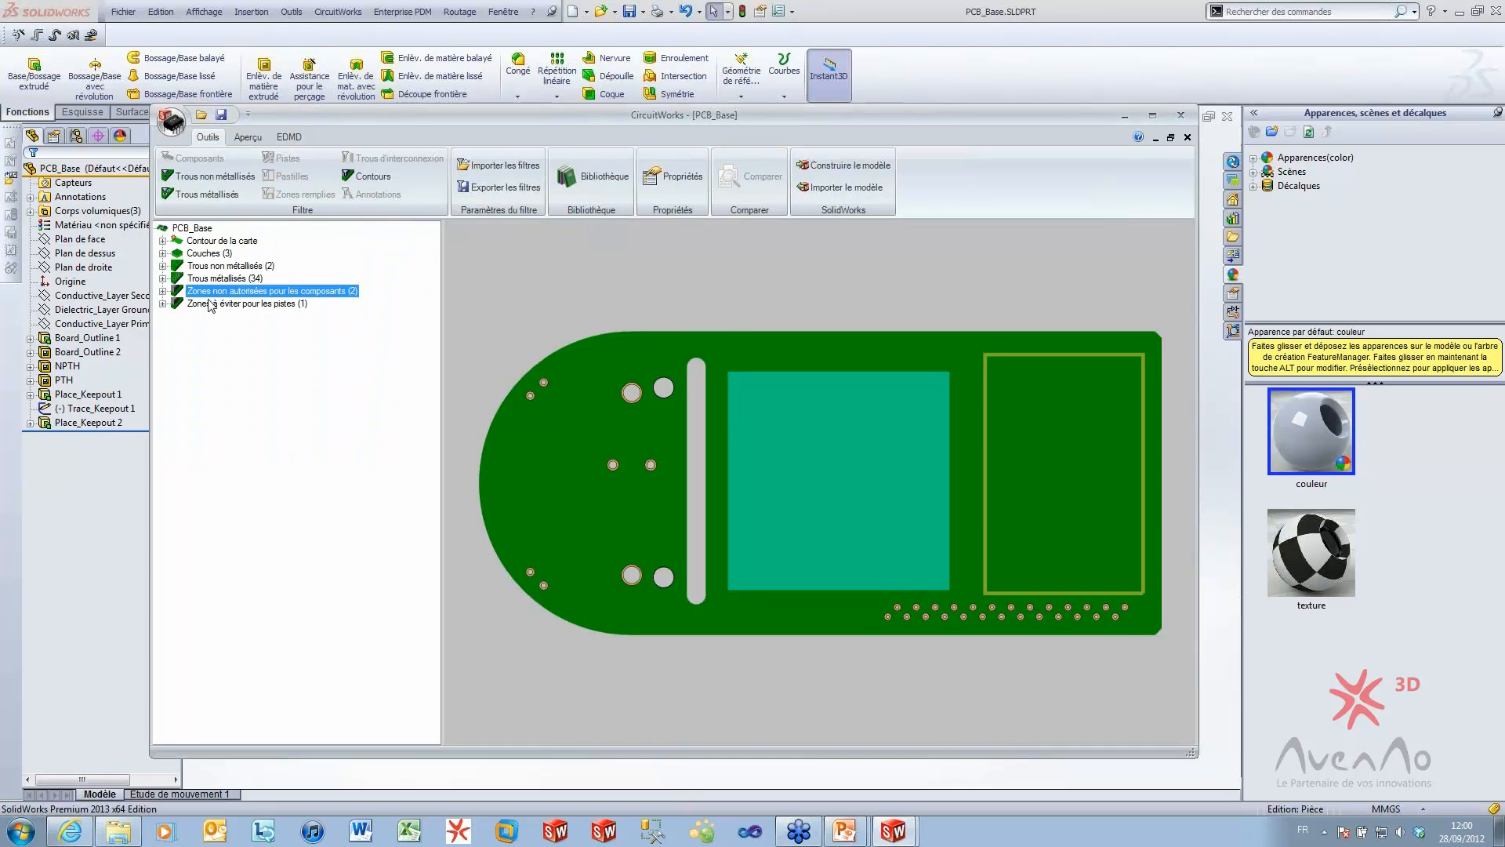
Open the properties of trace keep-out 1 and look at its filter state options
{"action": "left_click", "coordinate": [210, 304]}
{"action": "left_click", "coordinate": [206, 316]}
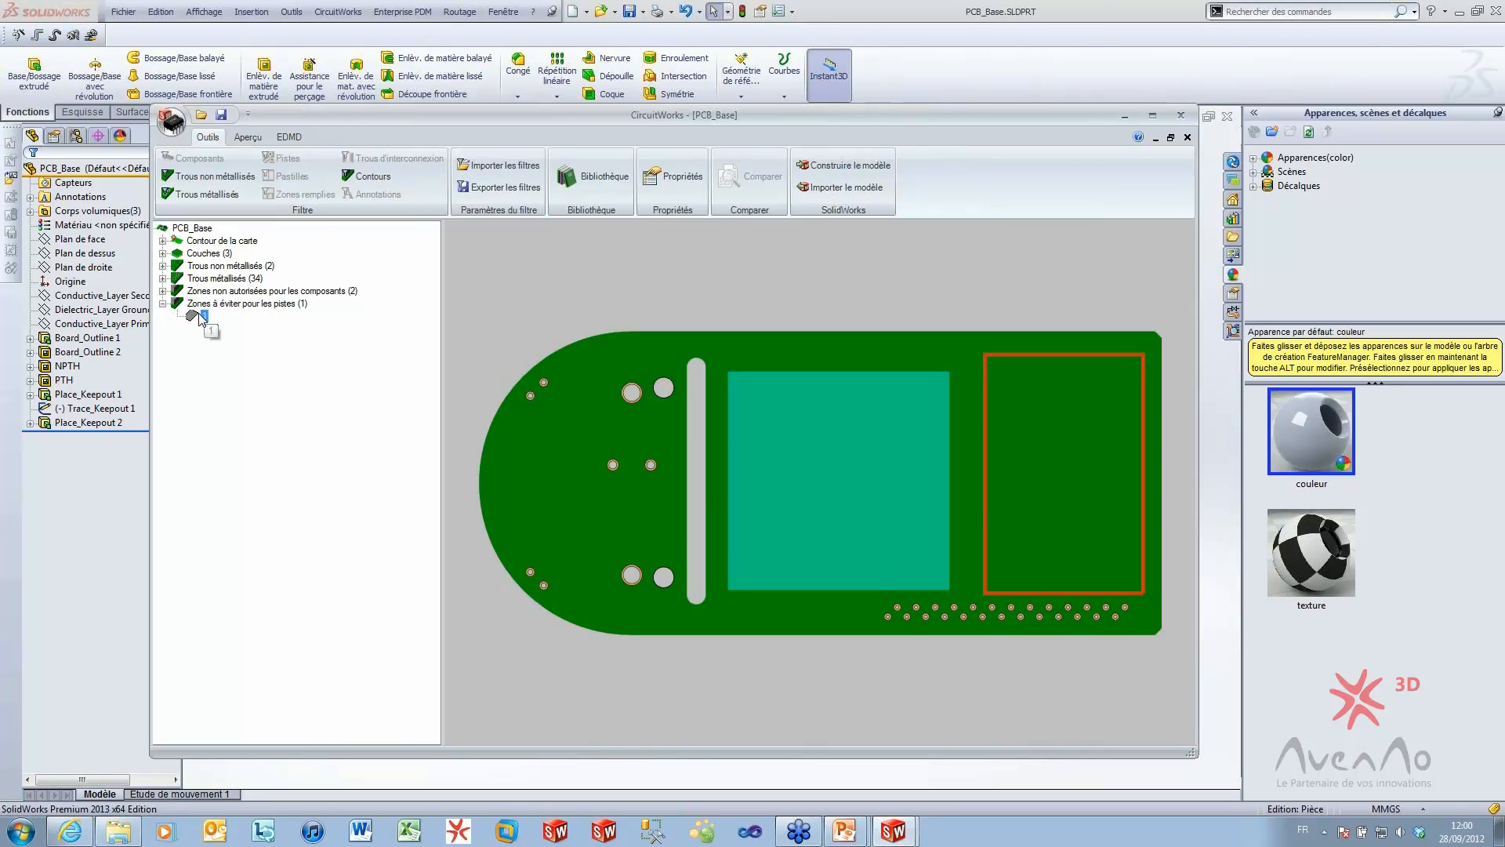
{"action": "right_click", "coordinate": [203, 315]}
{"action": "left_click", "coordinate": [249, 437]}
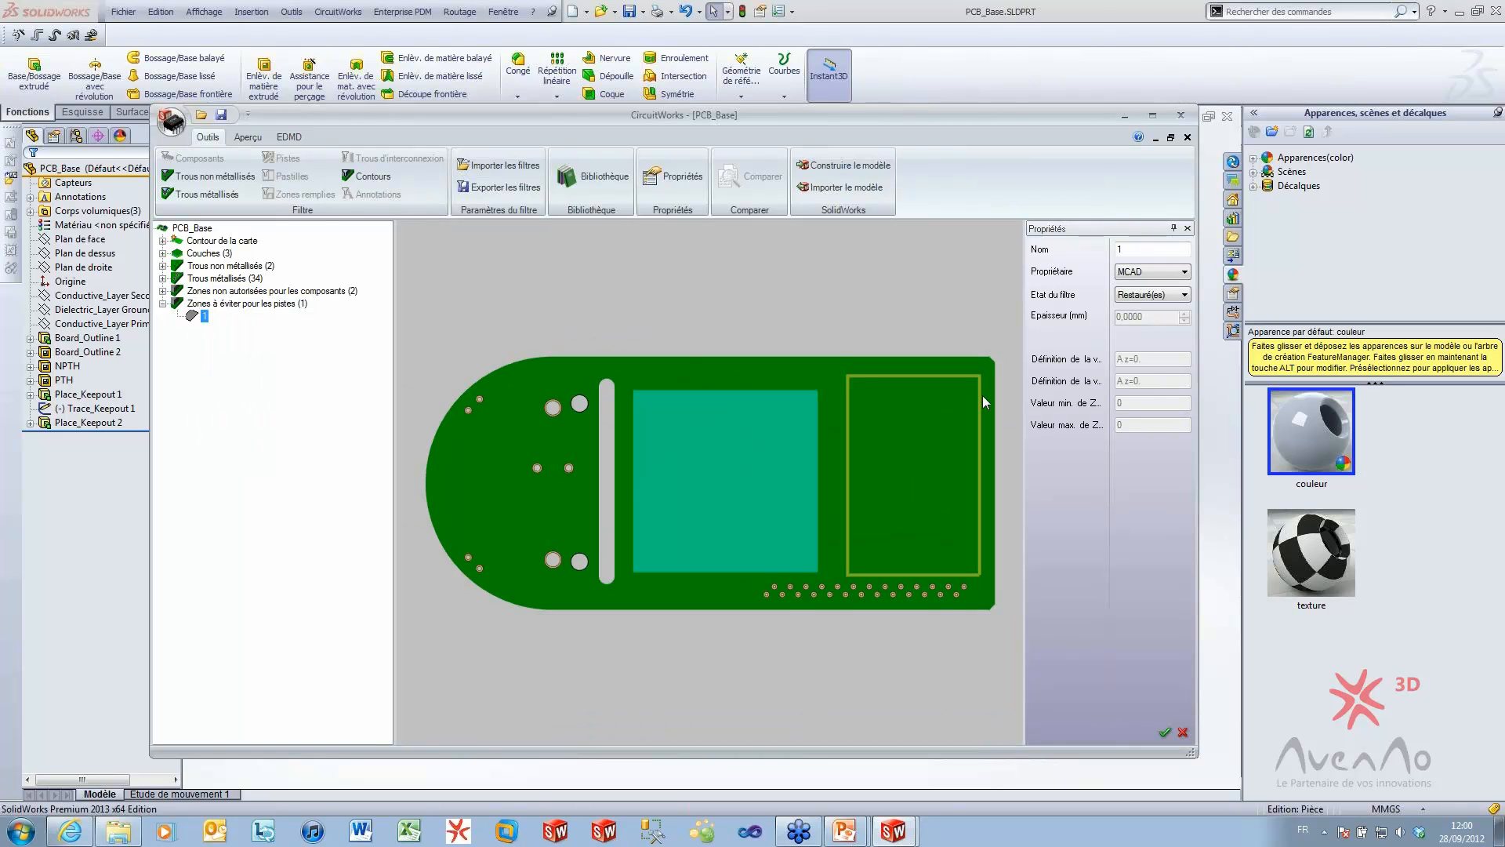
{"action": "left_click", "coordinate": [1166, 298]}
{"action": "left_click", "coordinate": [1166, 298]}
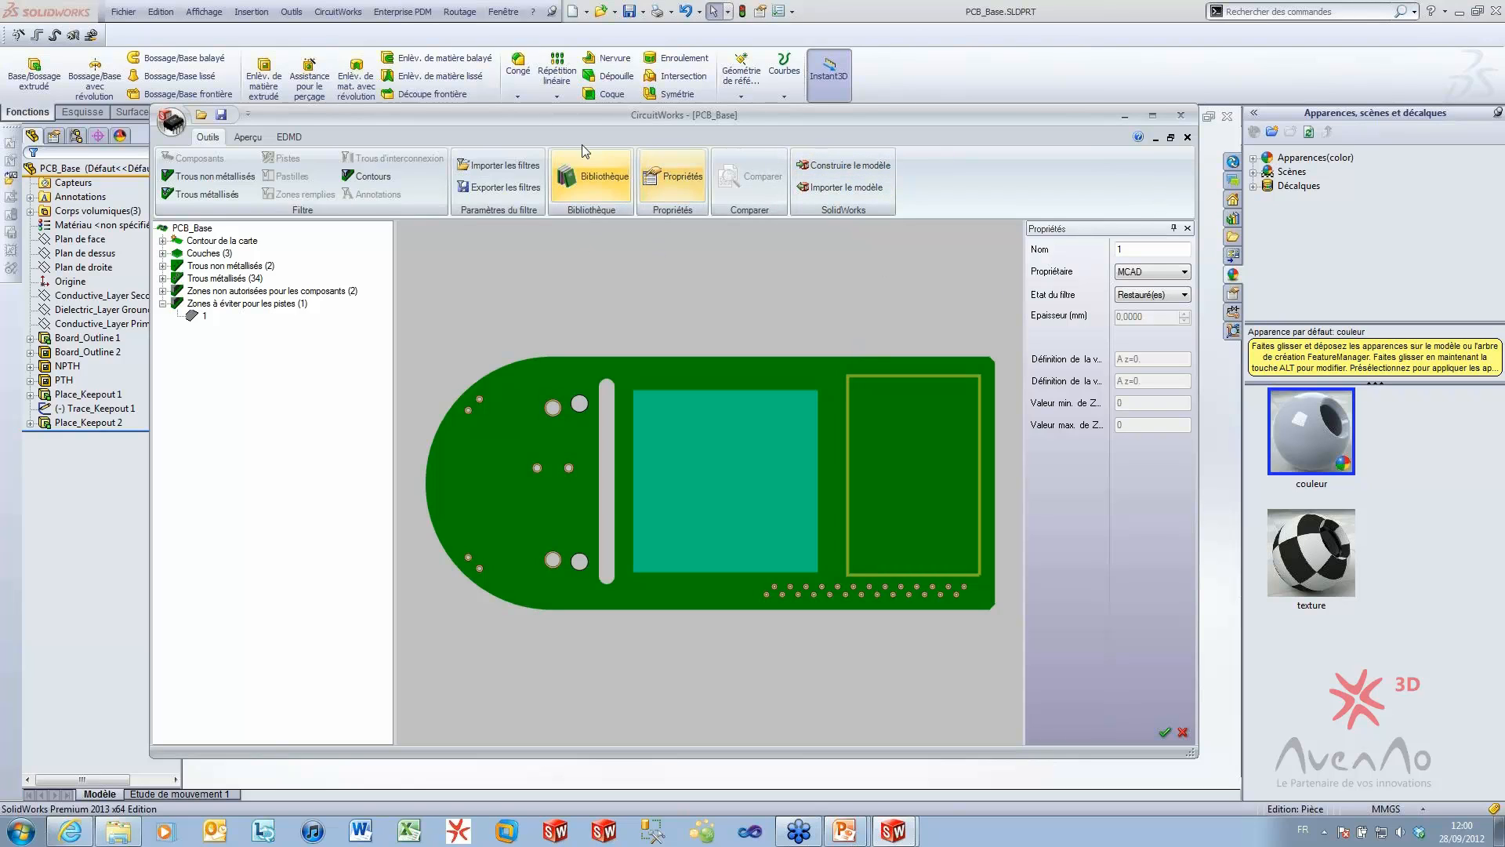
Open the CircuitWorks component library and enlarge its window to show the full component details
{"action": "left_click_drag", "start_coordinate": [557, 115], "coordinate": [697, 133]}
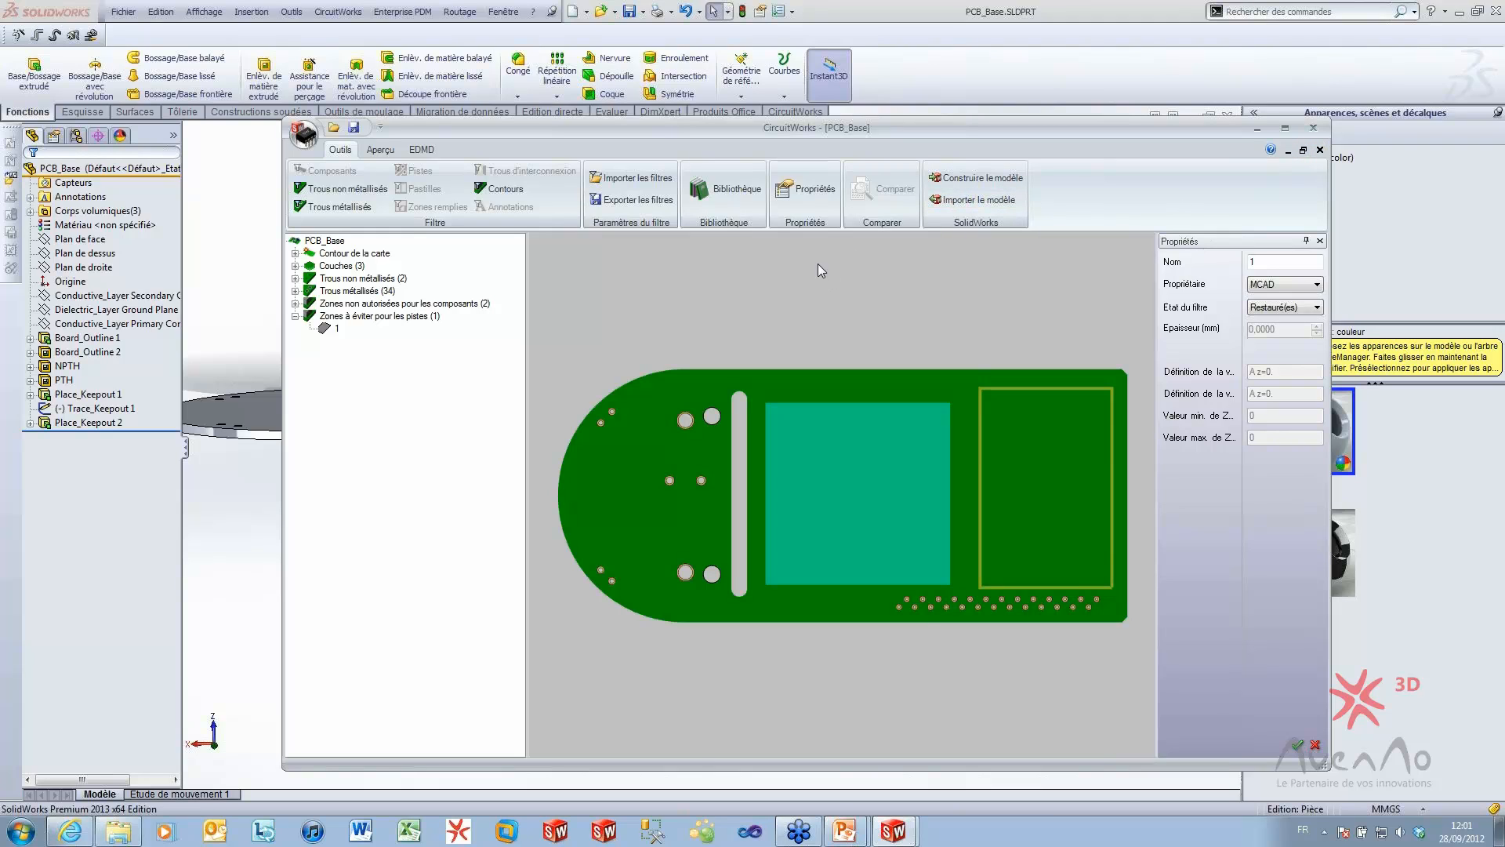
{"action": "left_click", "coordinate": [722, 191]}
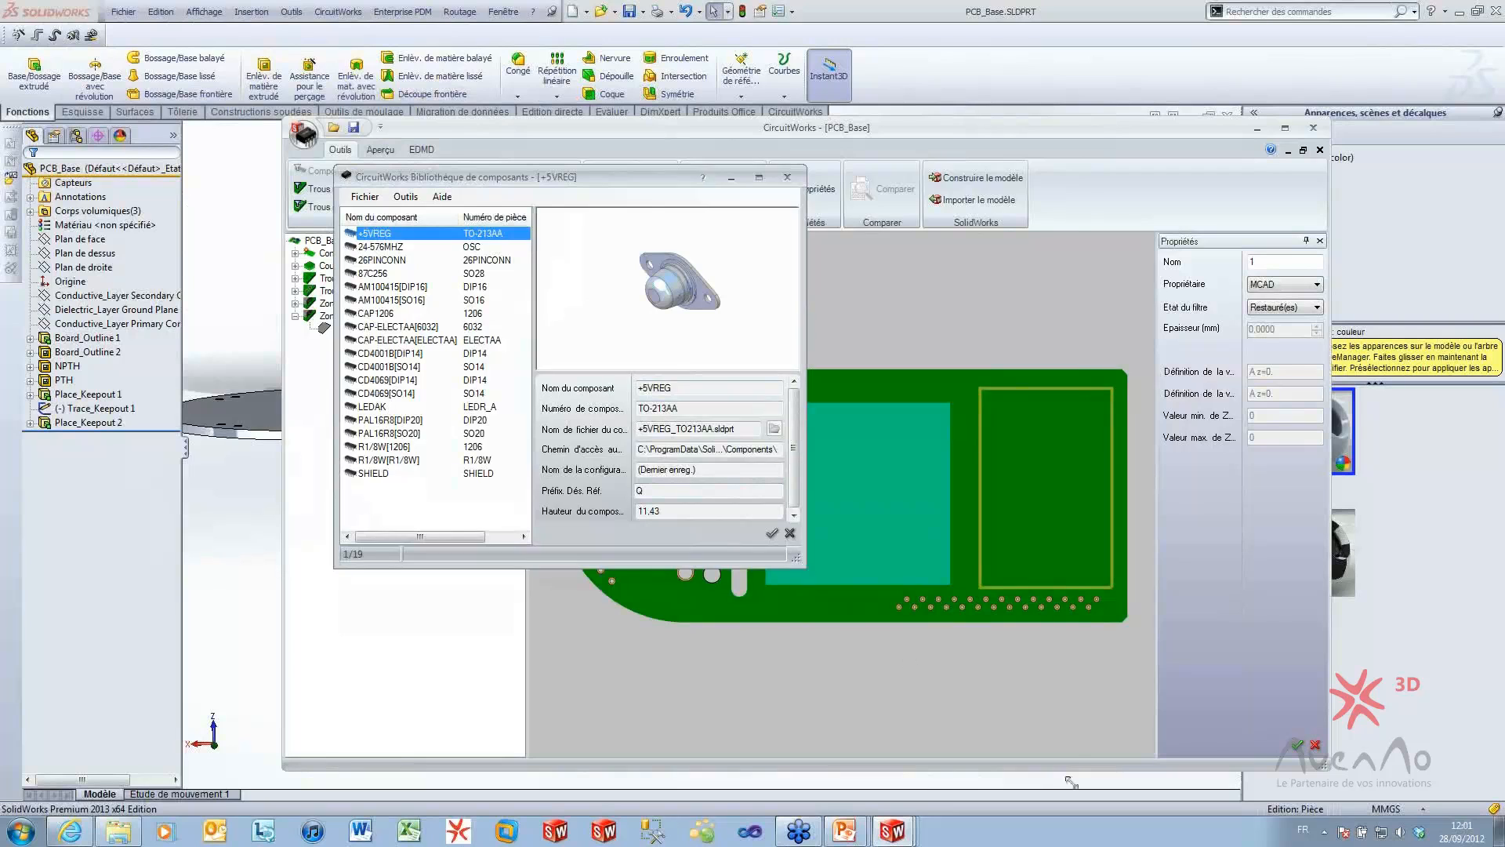
{"action": "left_click_drag", "start_coordinate": [806, 570], "coordinate": [1054, 715]}
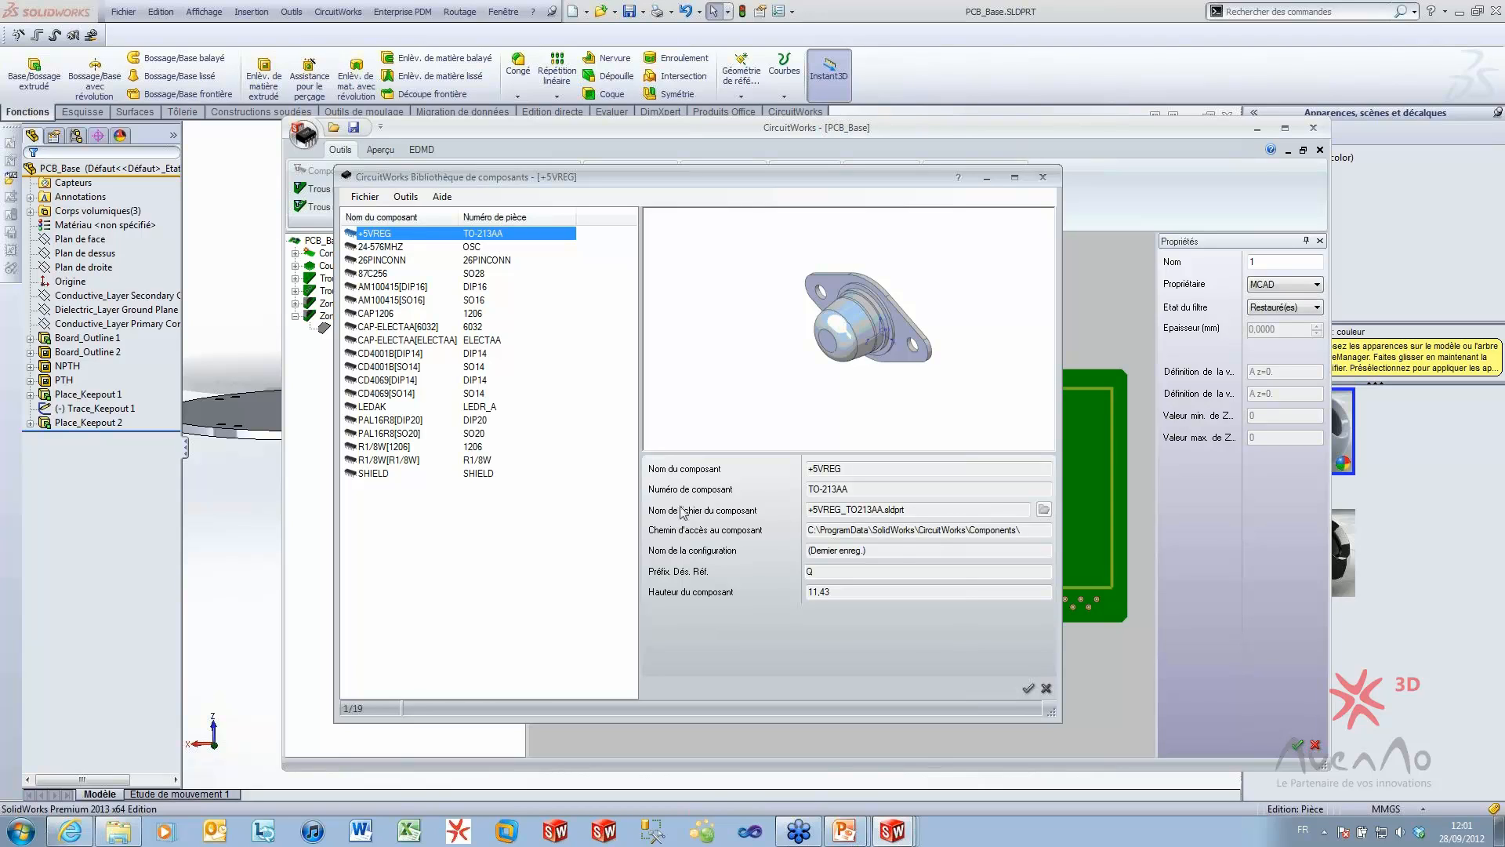
Return to the SolidWorks part and select the CircuitWorks folder under SolidWorks Content in the Design Library
{"action": "left_click", "coordinate": [1396, 275]}
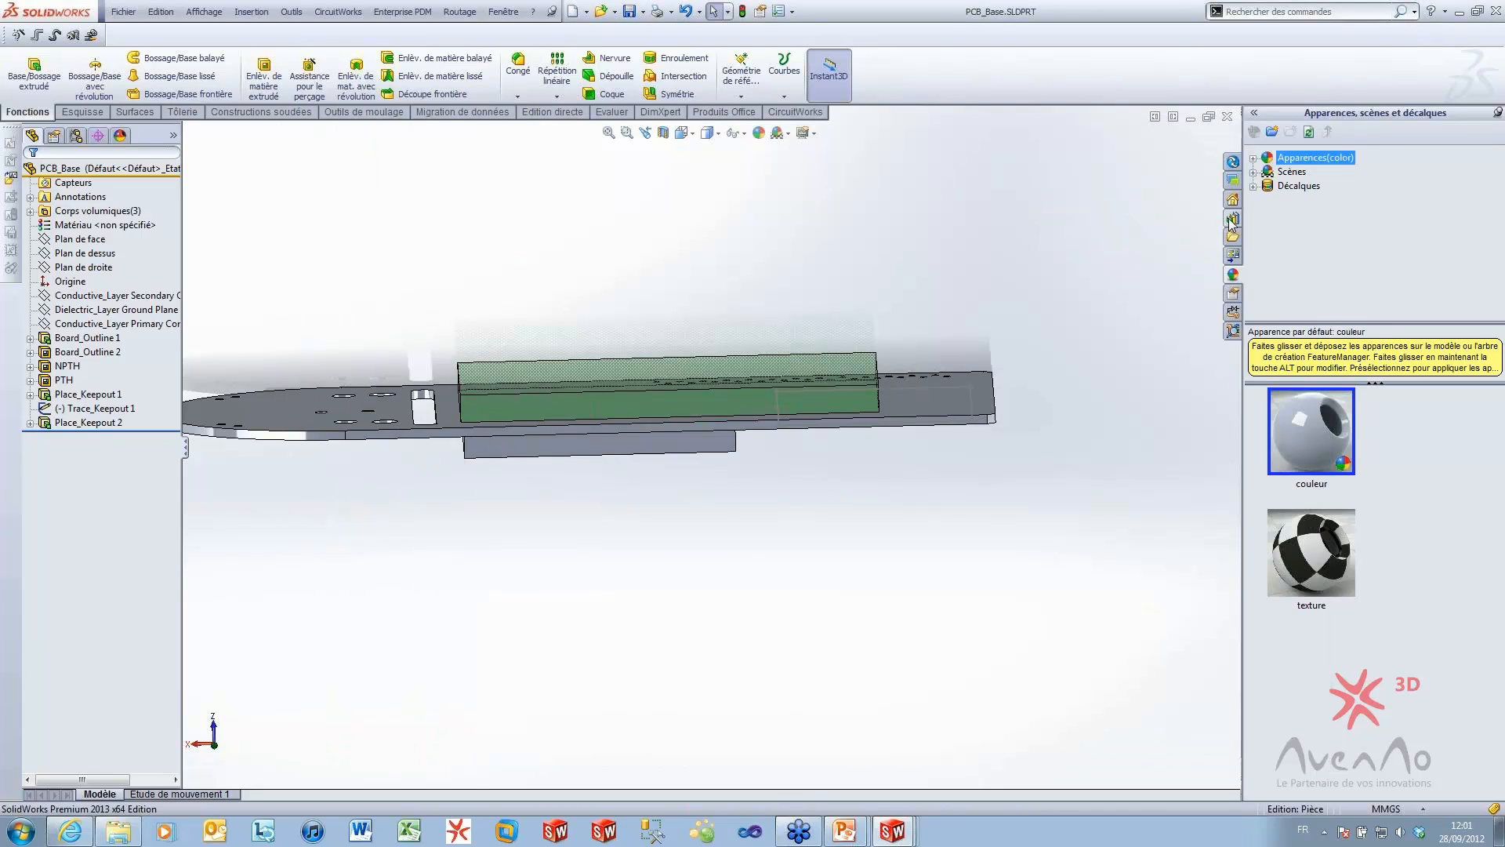
{"action": "left_click", "coordinate": [1233, 221]}
{"action": "left_click", "coordinate": [1253, 174]}
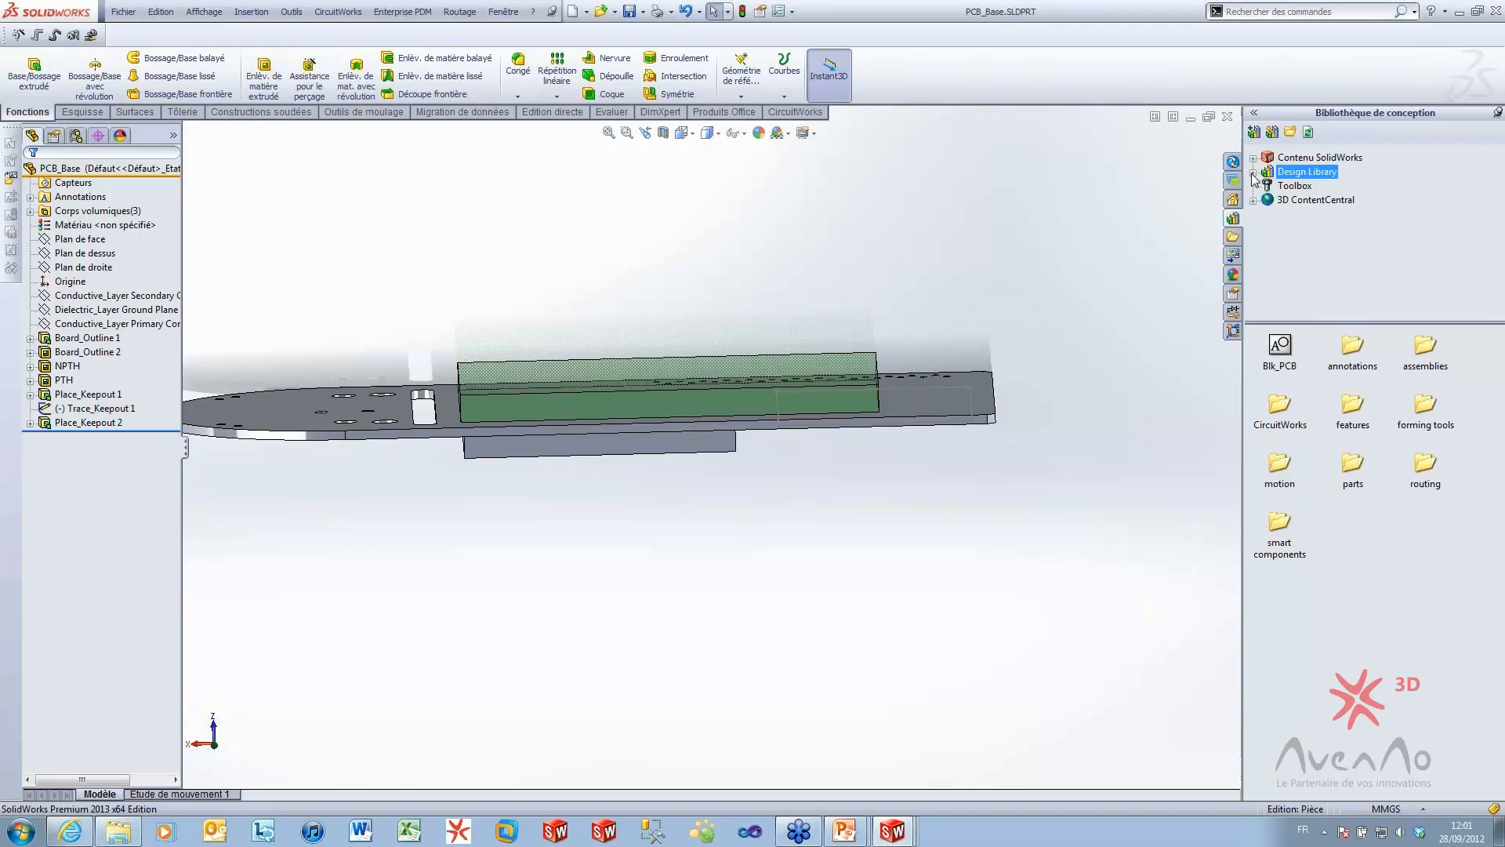
{"action": "left_click", "coordinate": [1253, 157]}
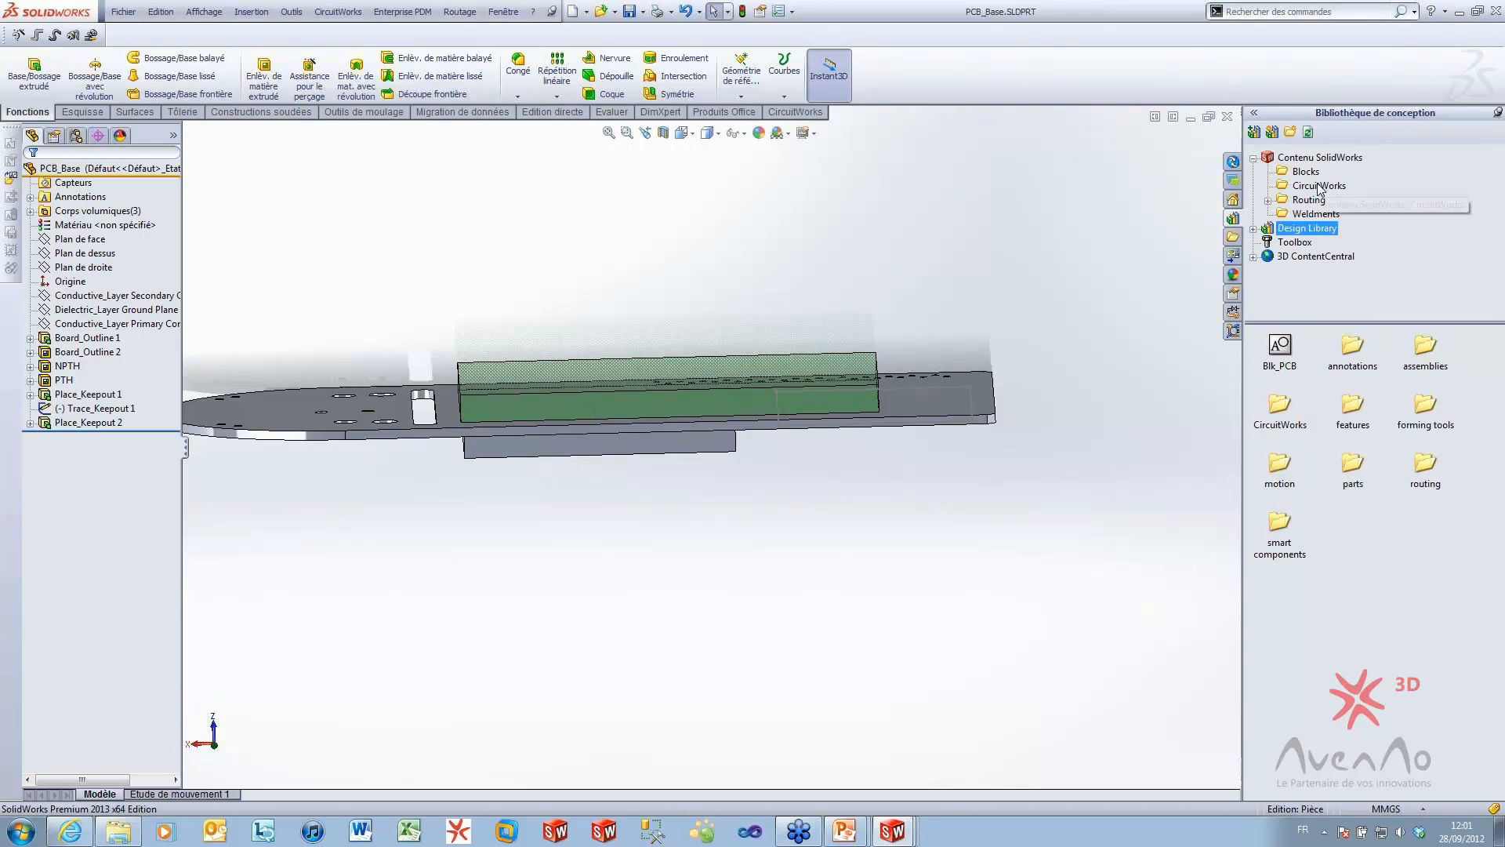
{"action": "left_click", "coordinate": [1320, 186]}
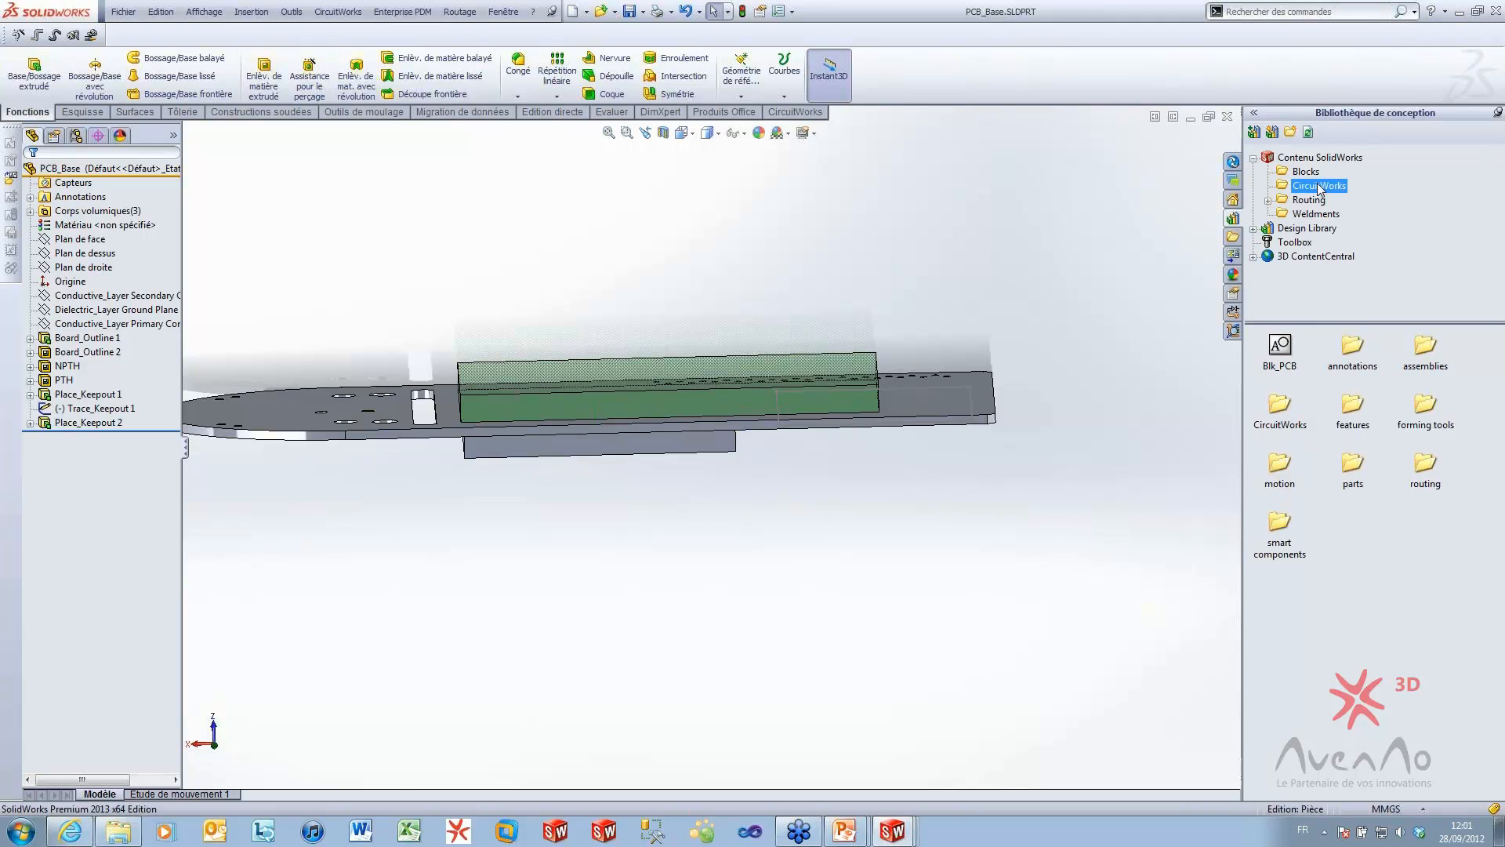
Try to download the CircuitWorks Parts package from the Design Library to the desktop, and cancel the transfer
{"action": "left_click", "coordinate": [1310, 135]}
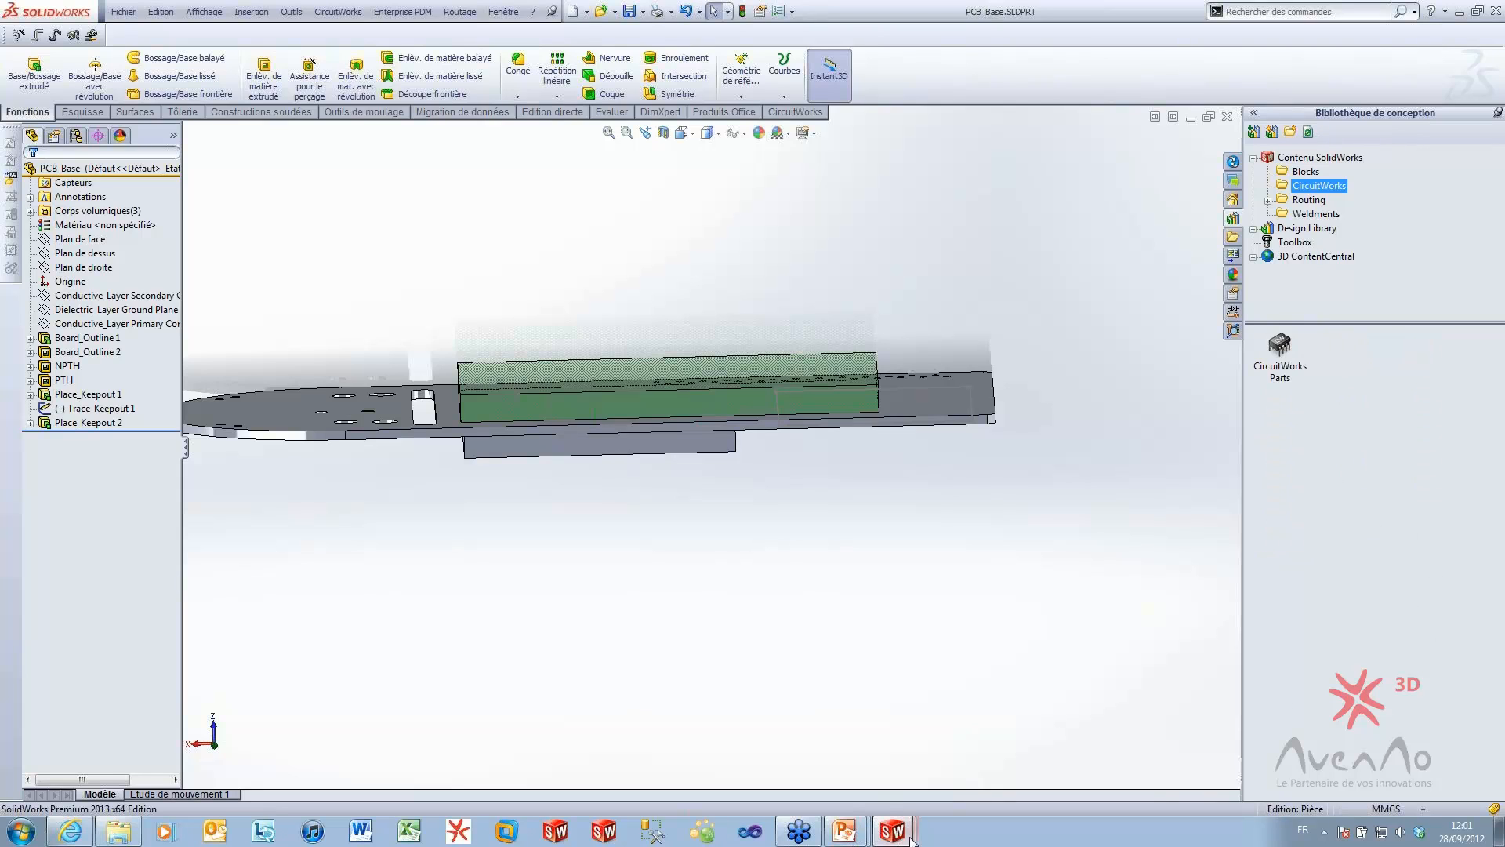
{"action": "left_click", "coordinate": [1287, 357]}
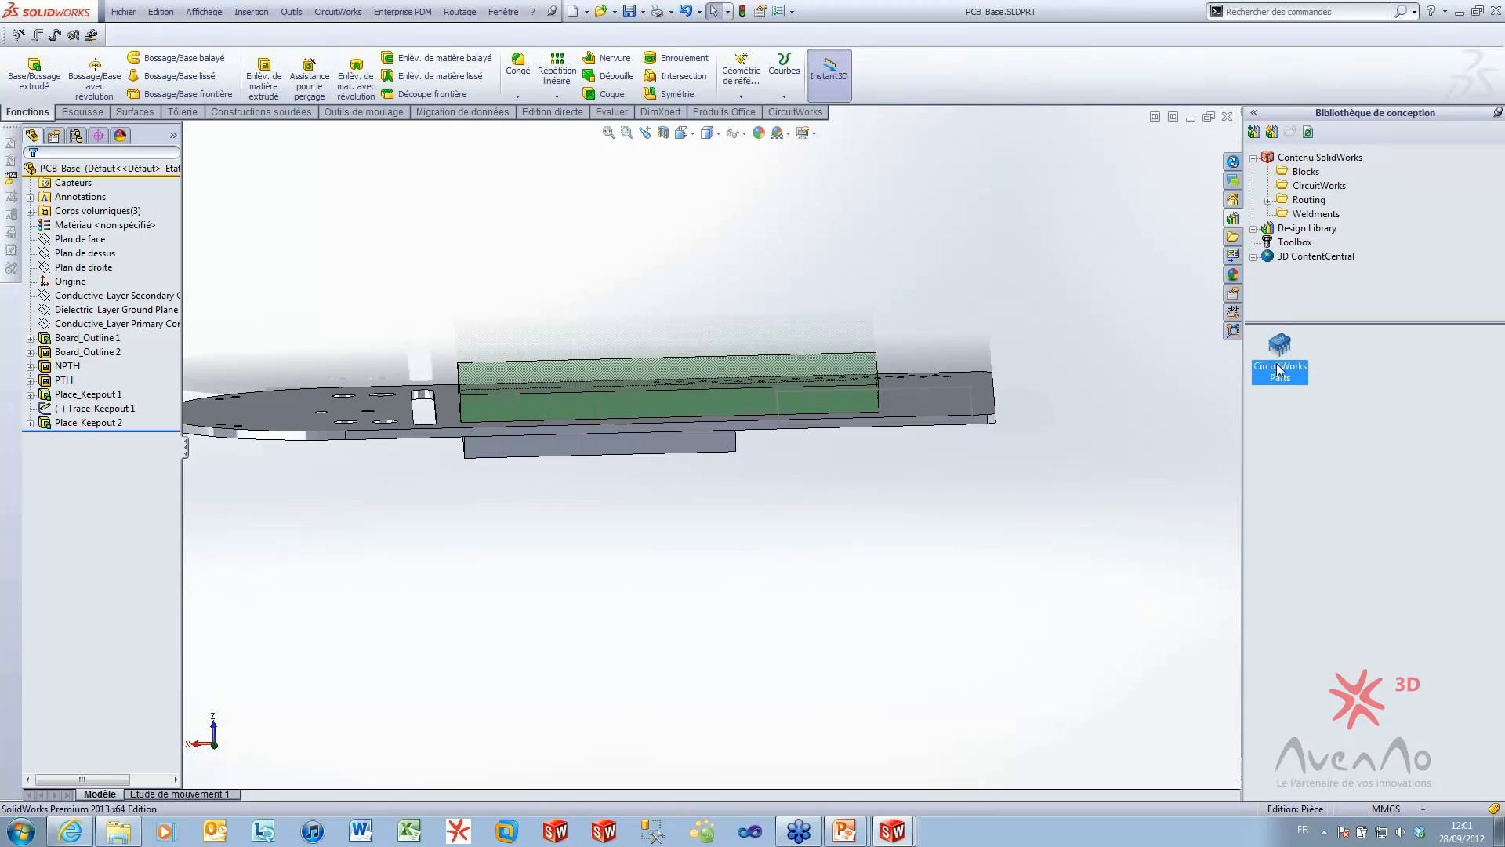
{"action": "left_click", "coordinate": [1280, 369], "text": "ctrl"}
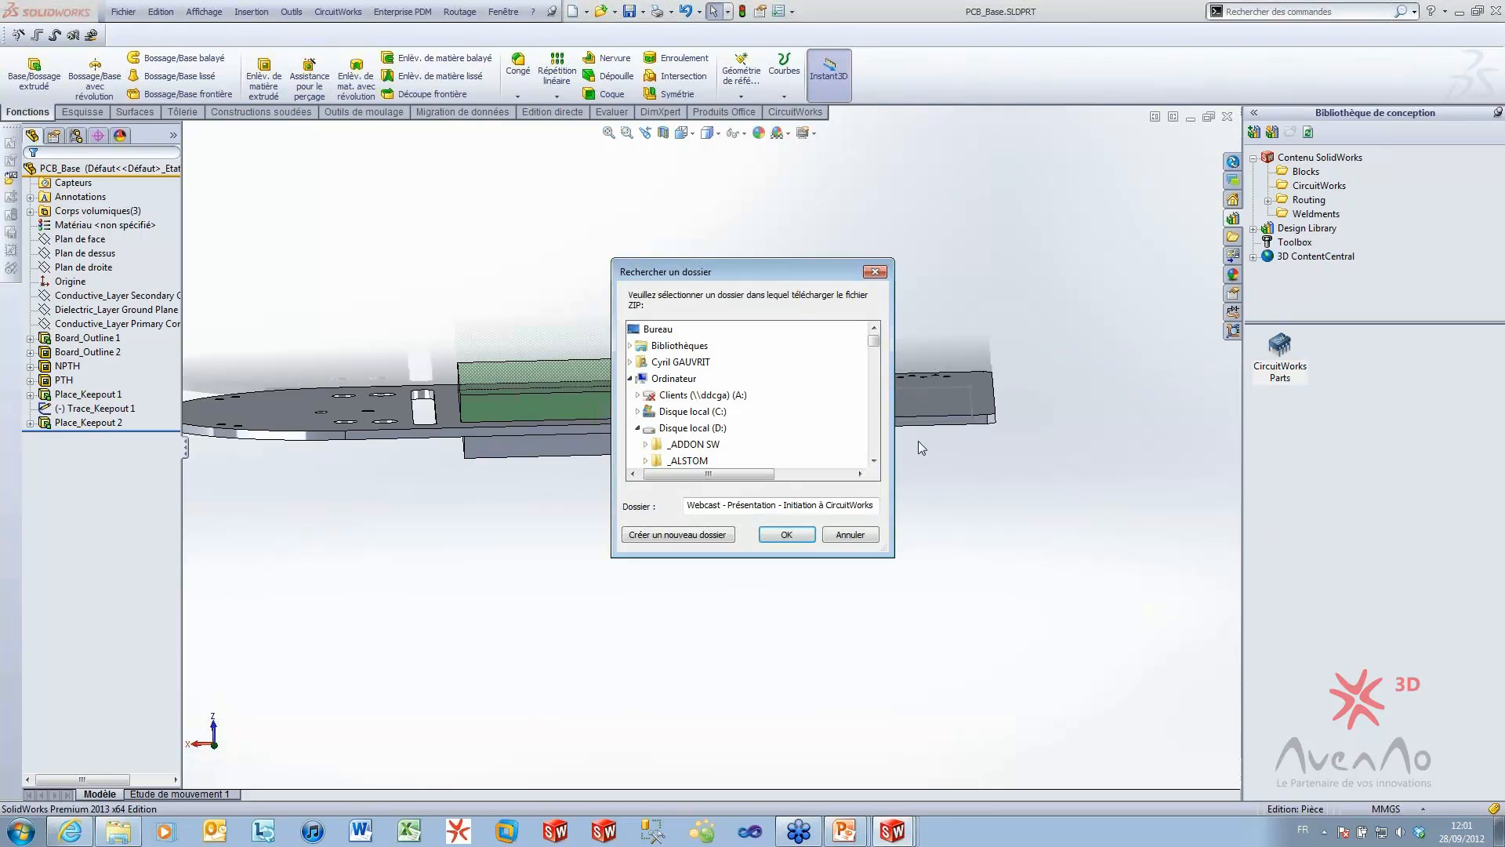
{"action": "left_click", "coordinate": [658, 329]}
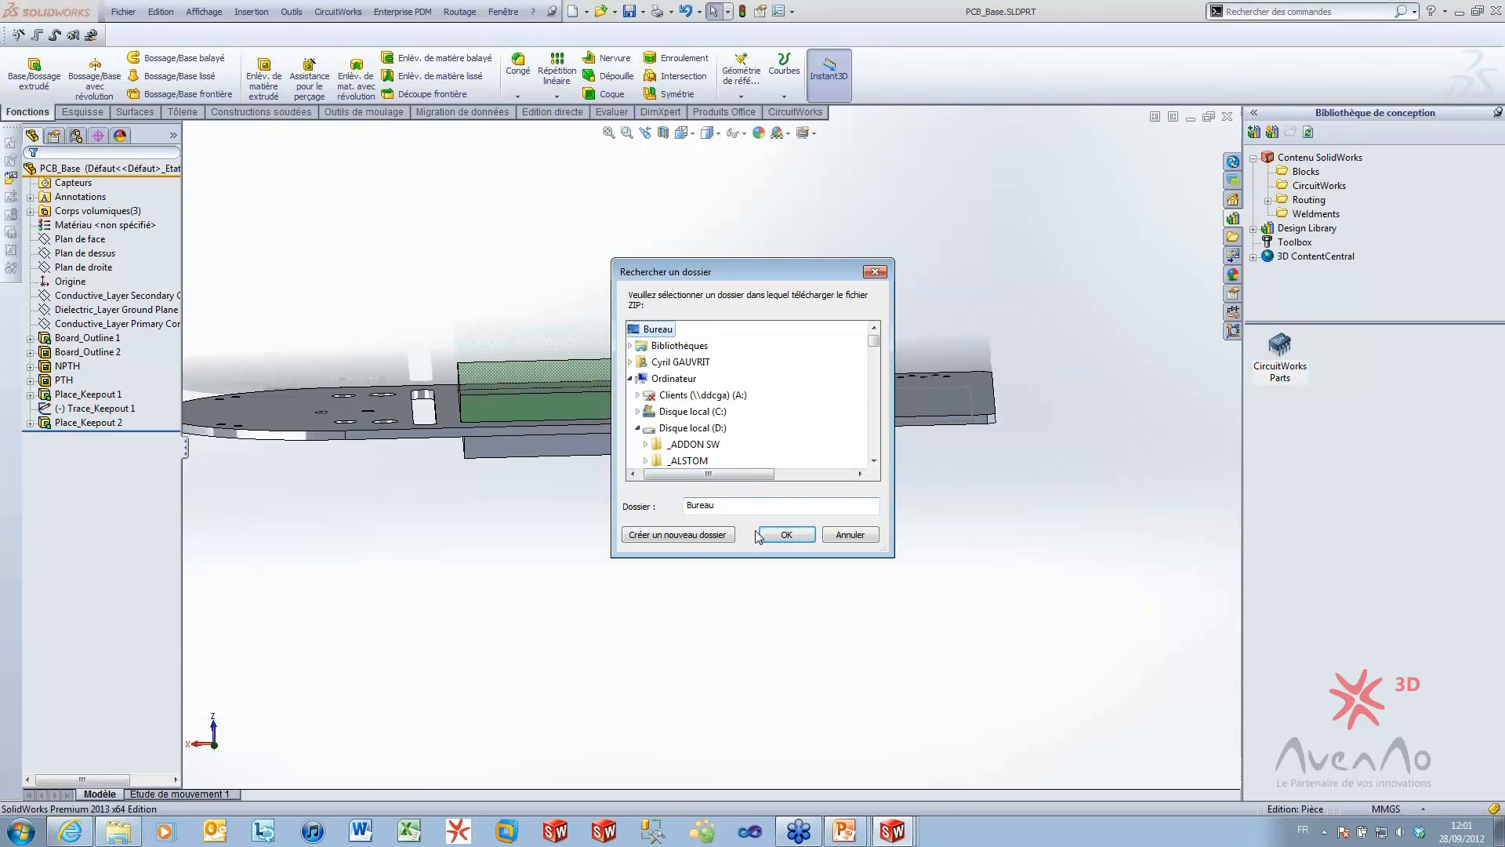
{"action": "left_click", "coordinate": [774, 536]}
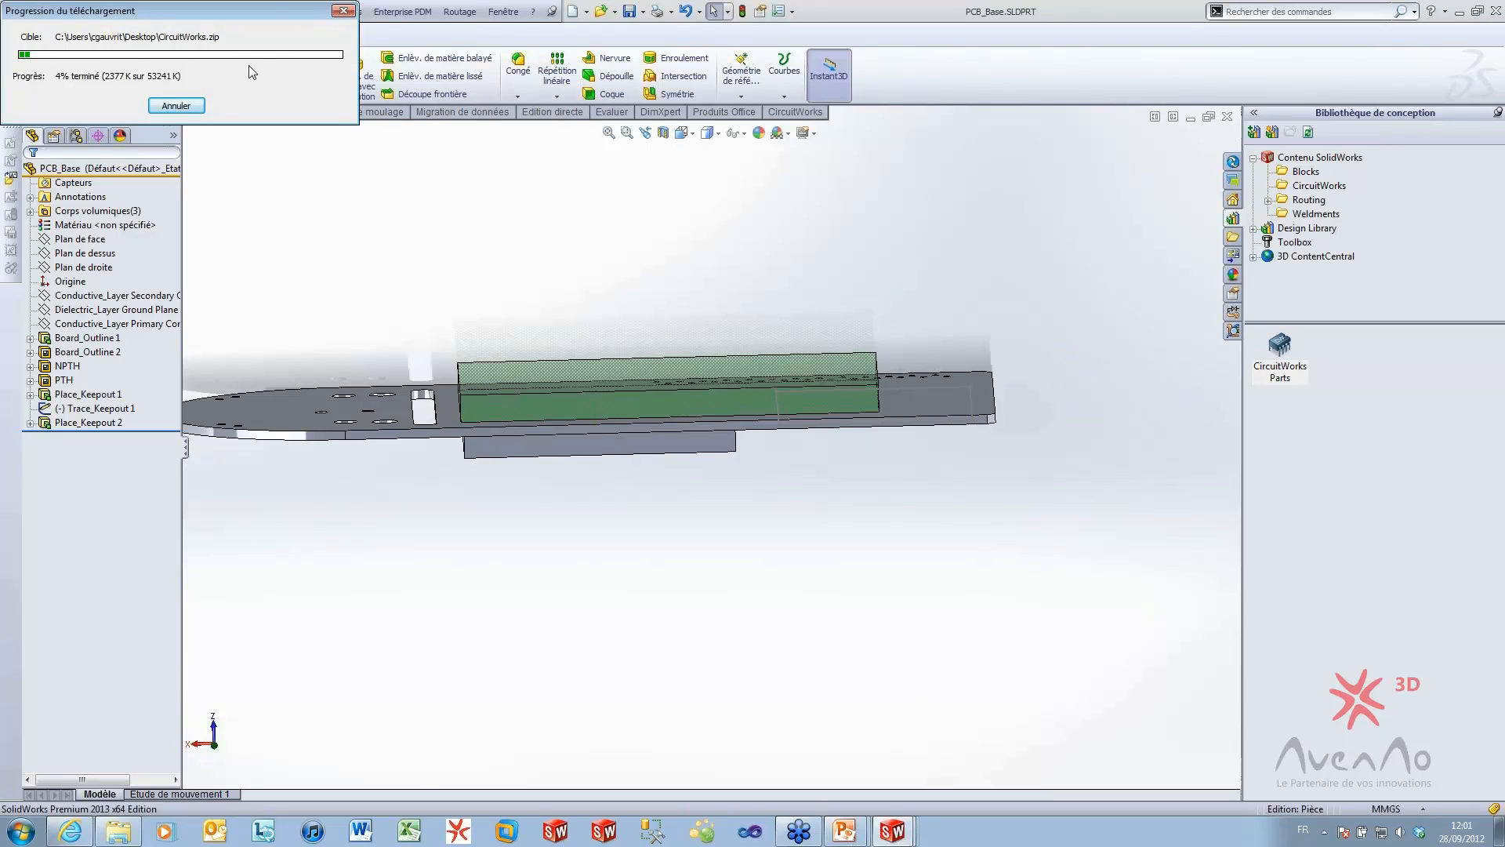
{"action": "left_click", "coordinate": [181, 111]}
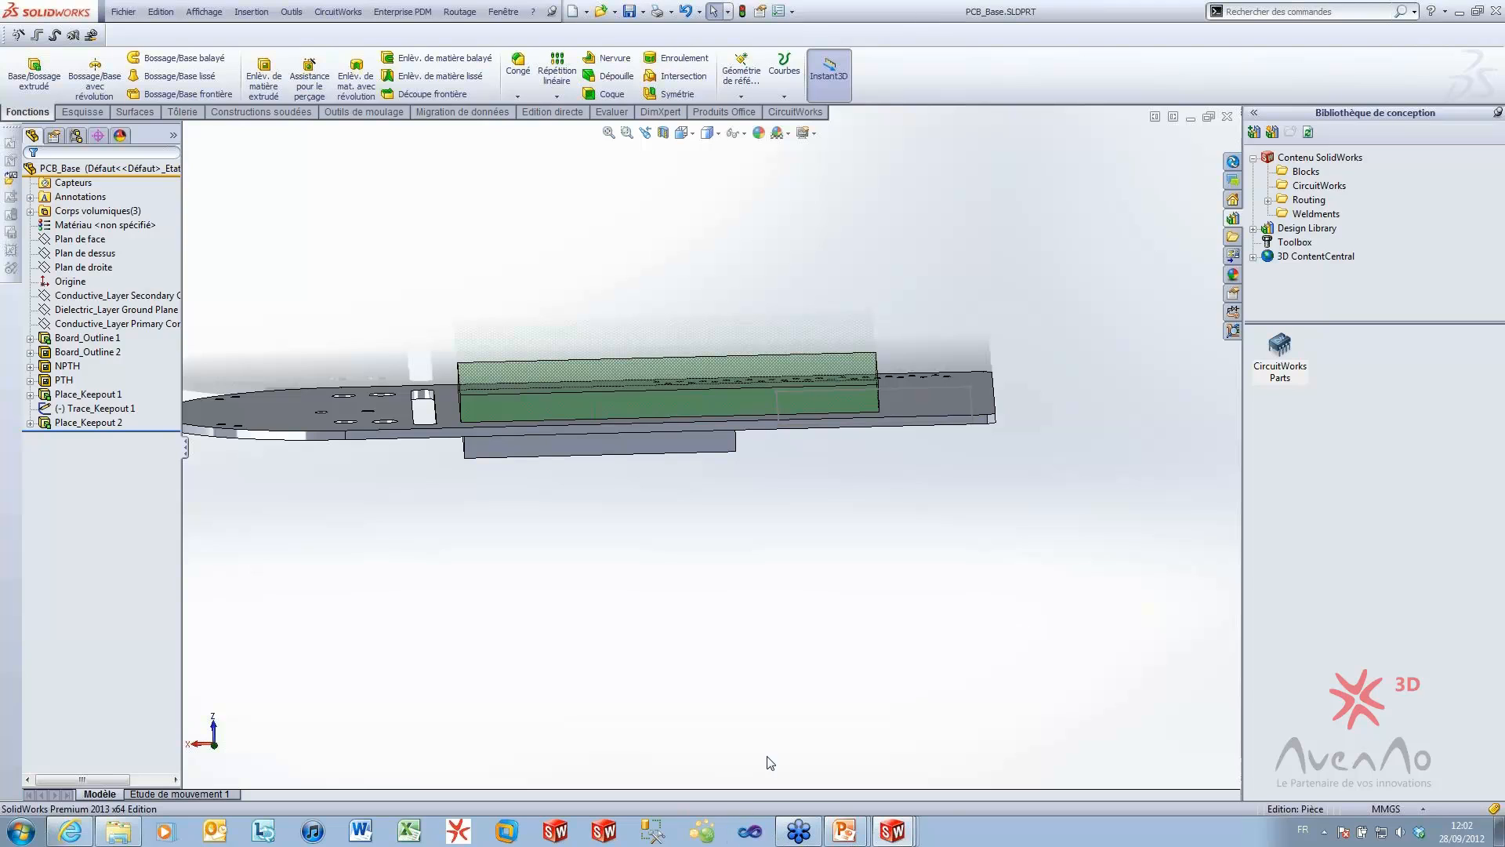
Return to the CircuitWorks component library and start adding a single new component
{"action": "mouse_move", "coordinate": [894, 831]}
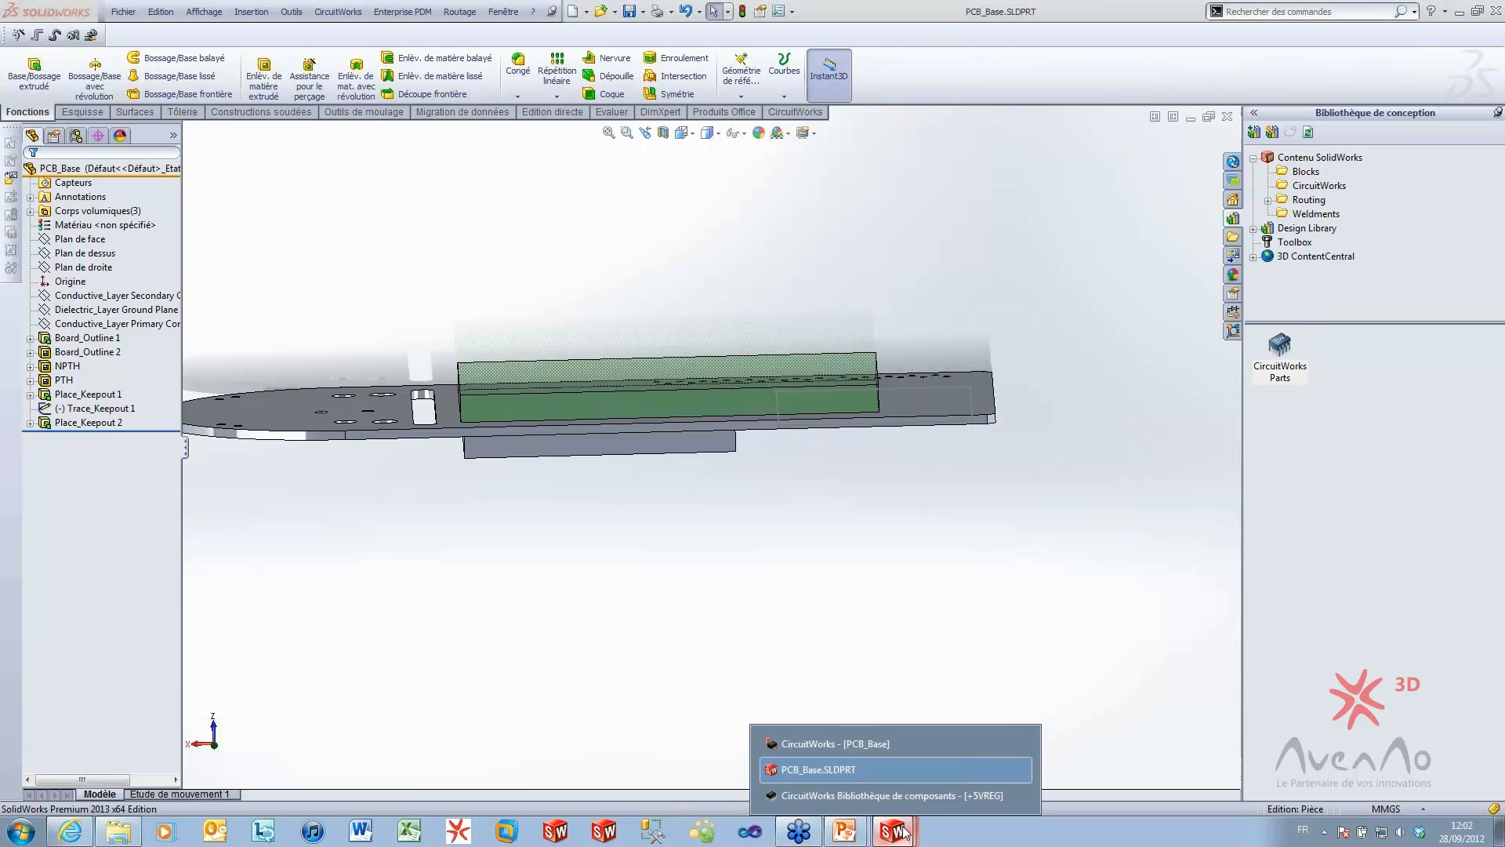
{"action": "left_click", "coordinate": [860, 796]}
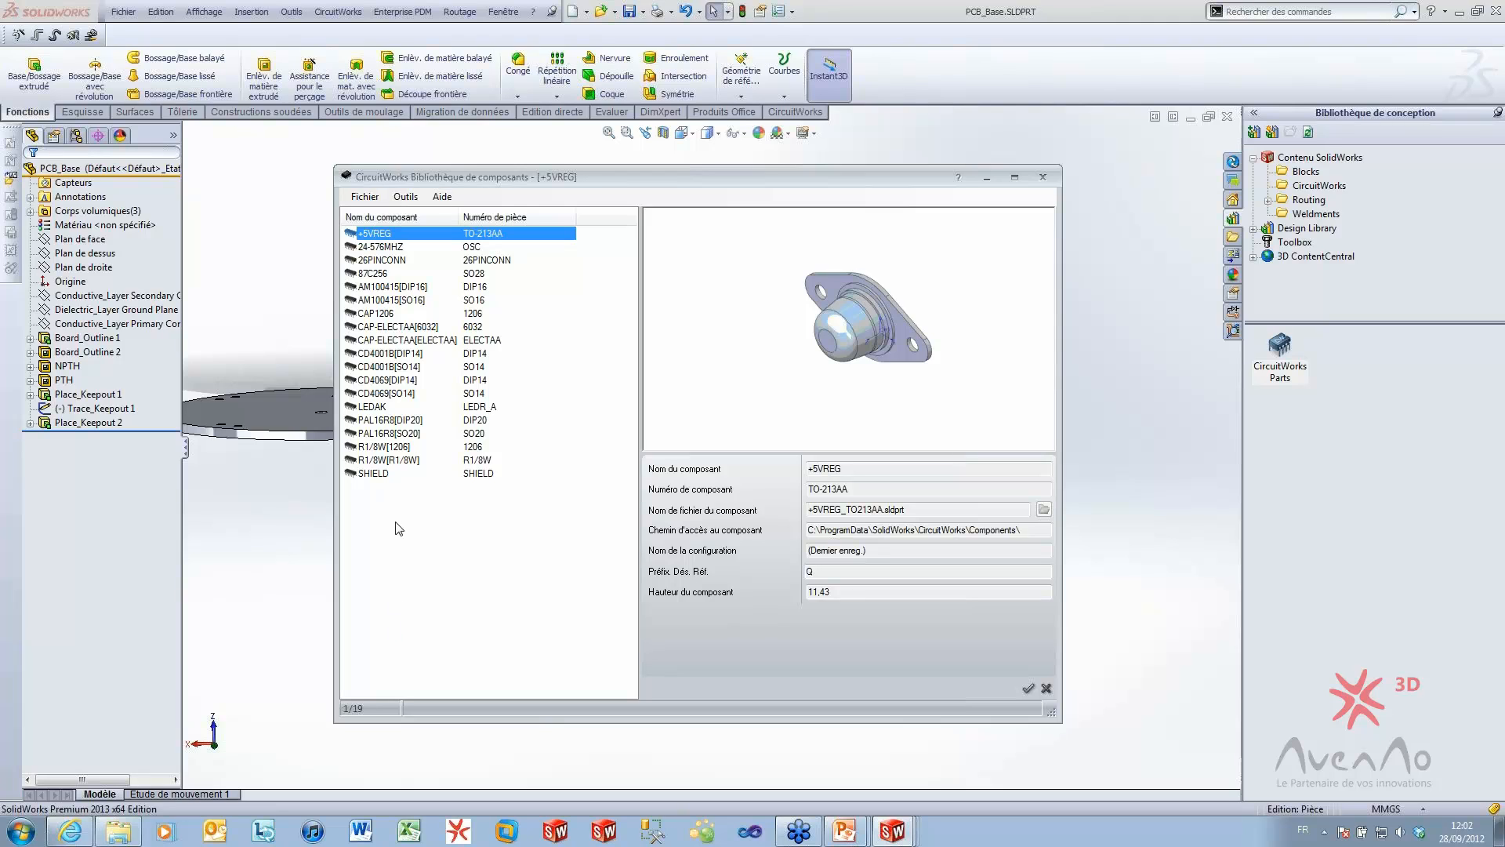
{"action": "left_click", "coordinate": [365, 197]}
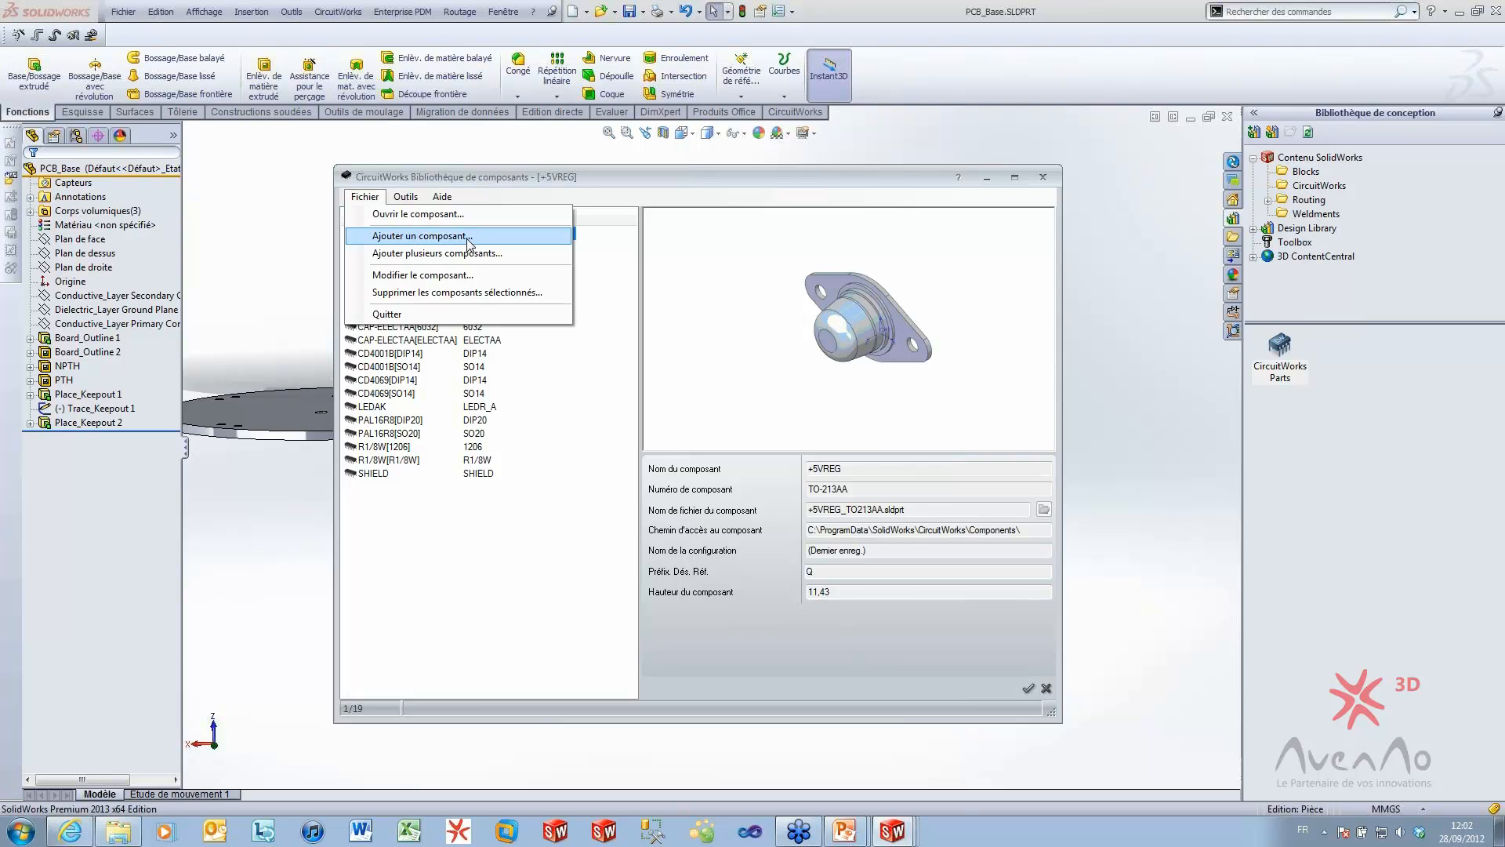
{"action": "left_click", "coordinate": [423, 235]}
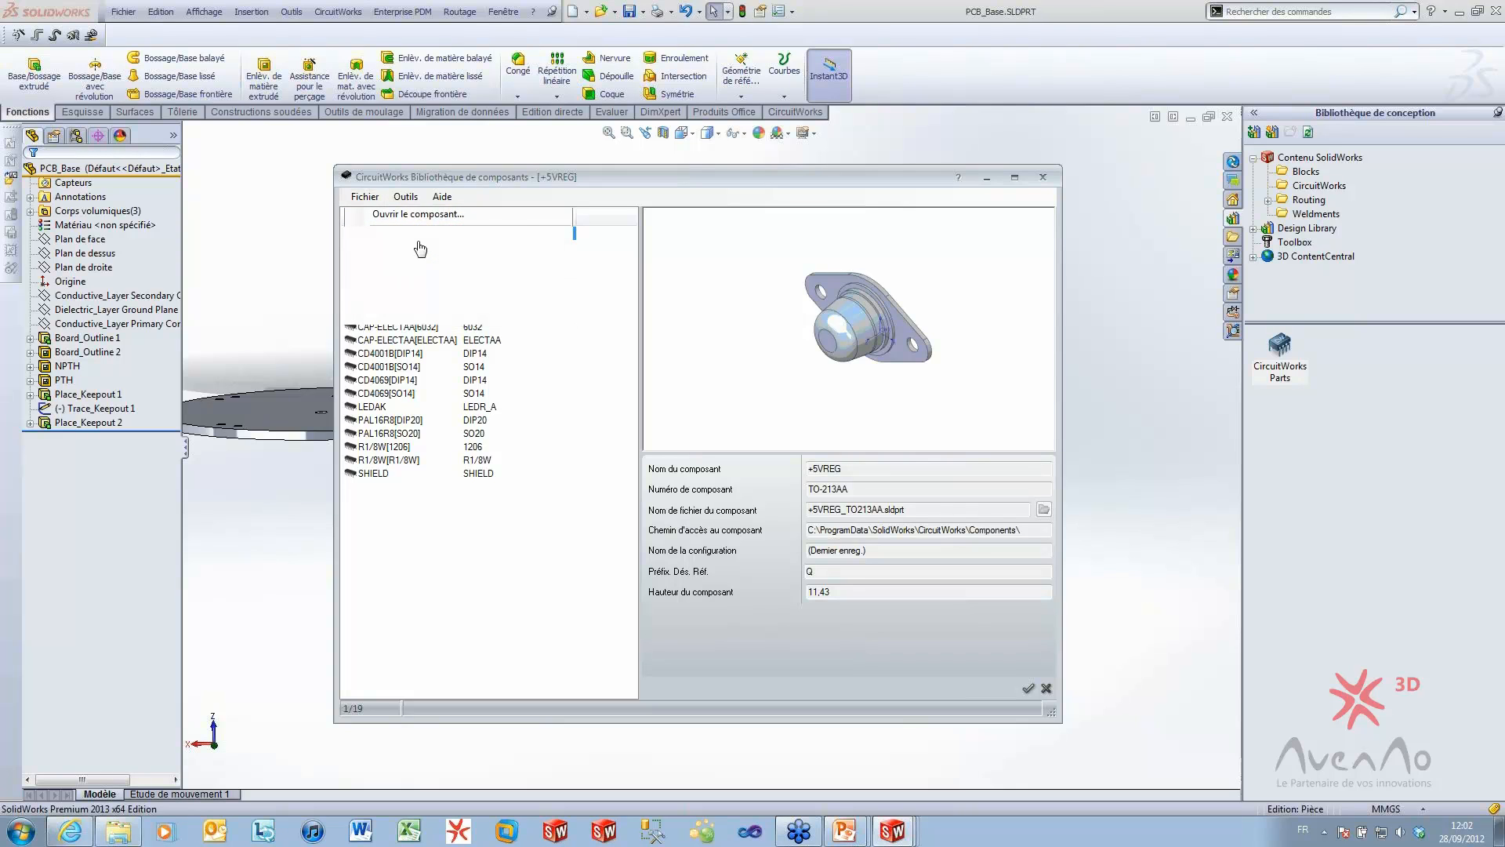
{"action": "left_click", "coordinate": [847, 469]}
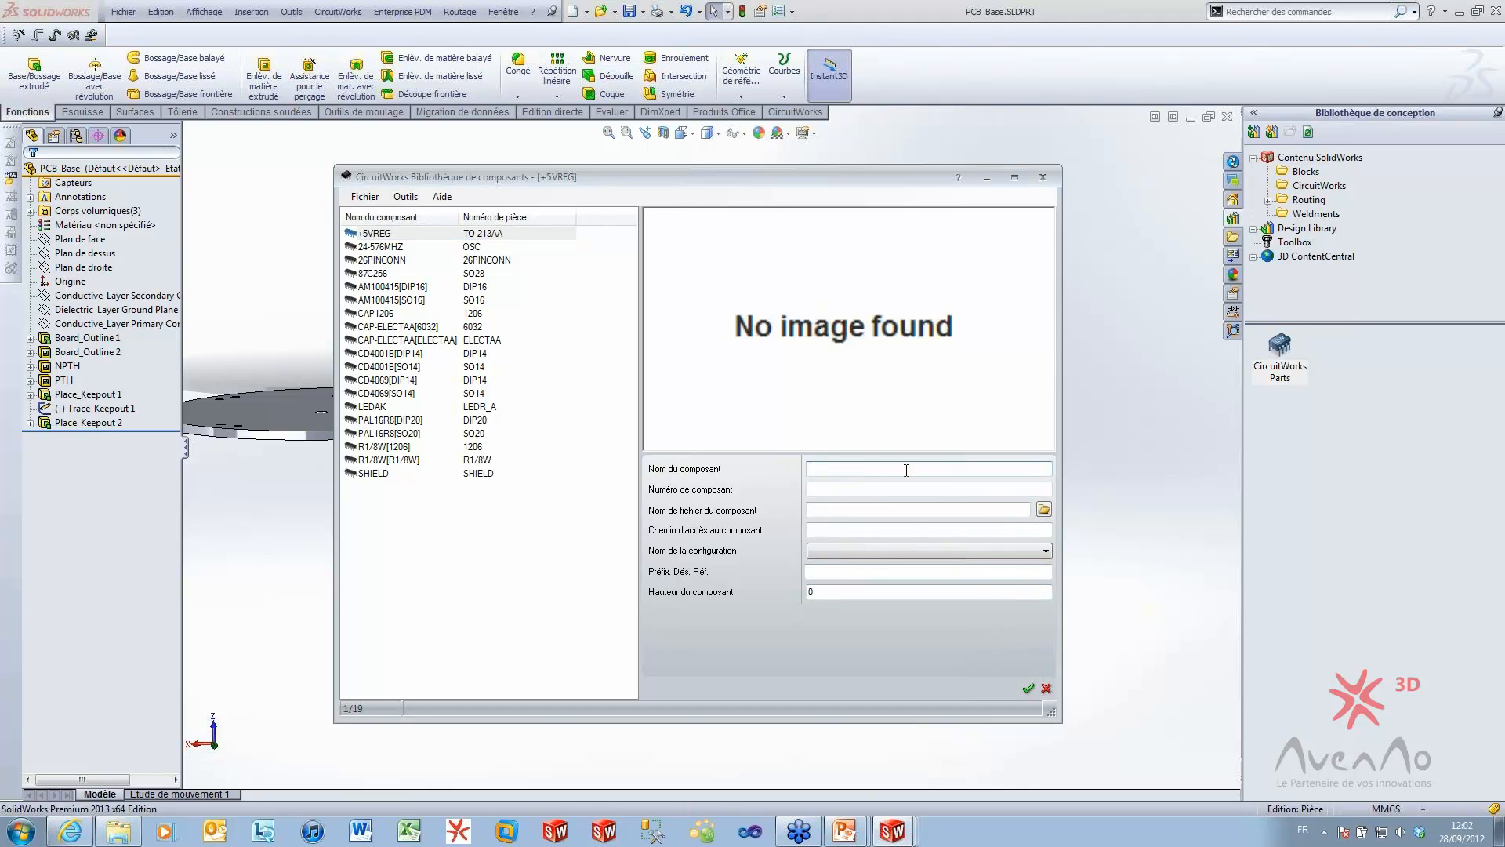
{"action": "left_click", "coordinate": [831, 488]}
Select 40 PIN IC PACKAGE.SLDPRT from the Components folder of CircuitWorks Library as the new component's part file
{"action": "left_click", "coordinate": [1044, 509]}
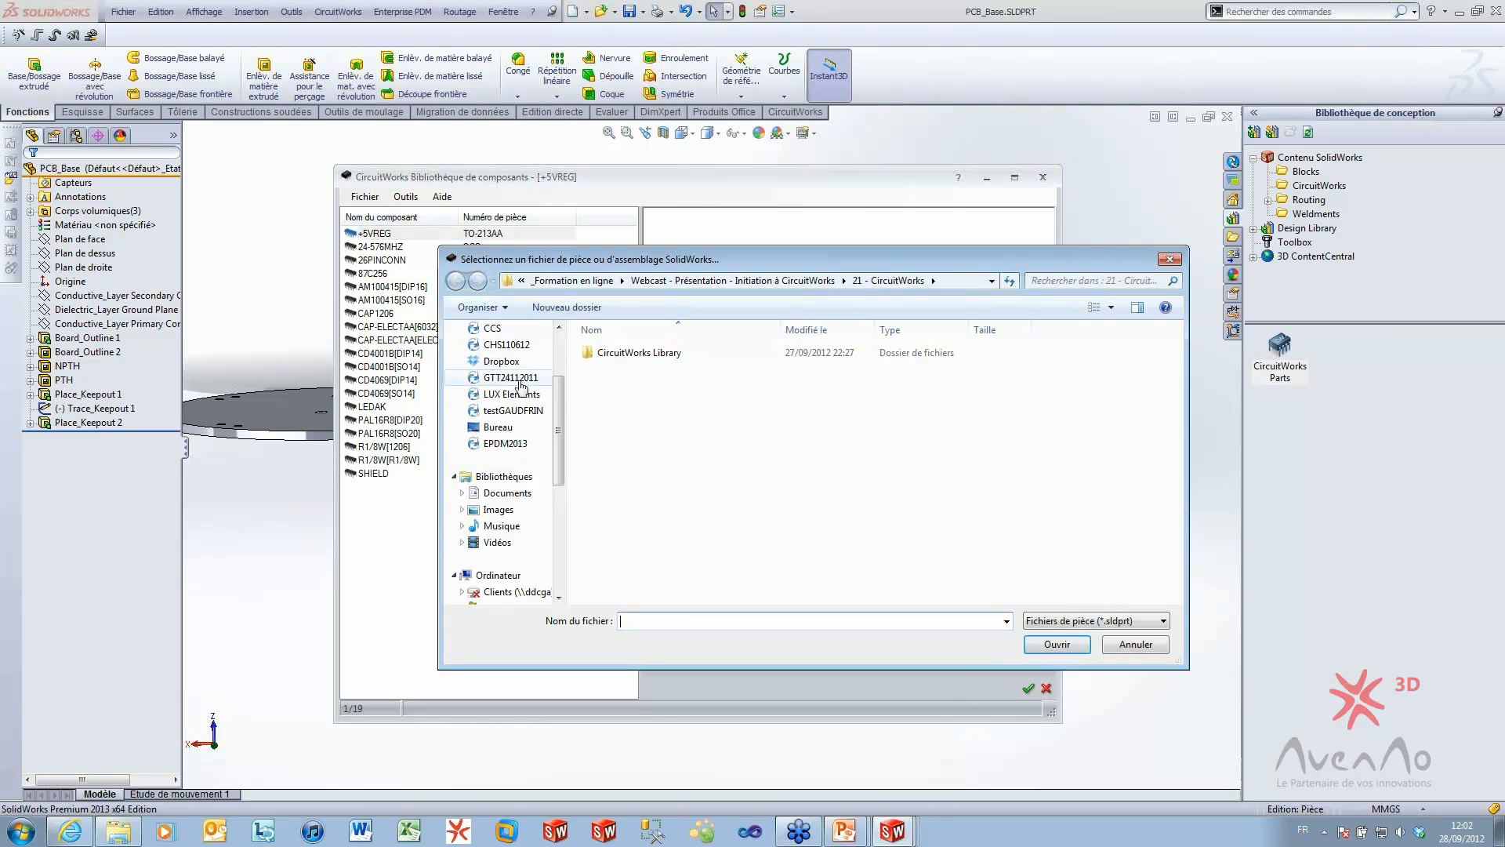
{"action": "scroll", "coordinate": [509, 388], "scroll_direction": "up", "scroll_amount": 3}
{"action": "left_click", "coordinate": [489, 352]}
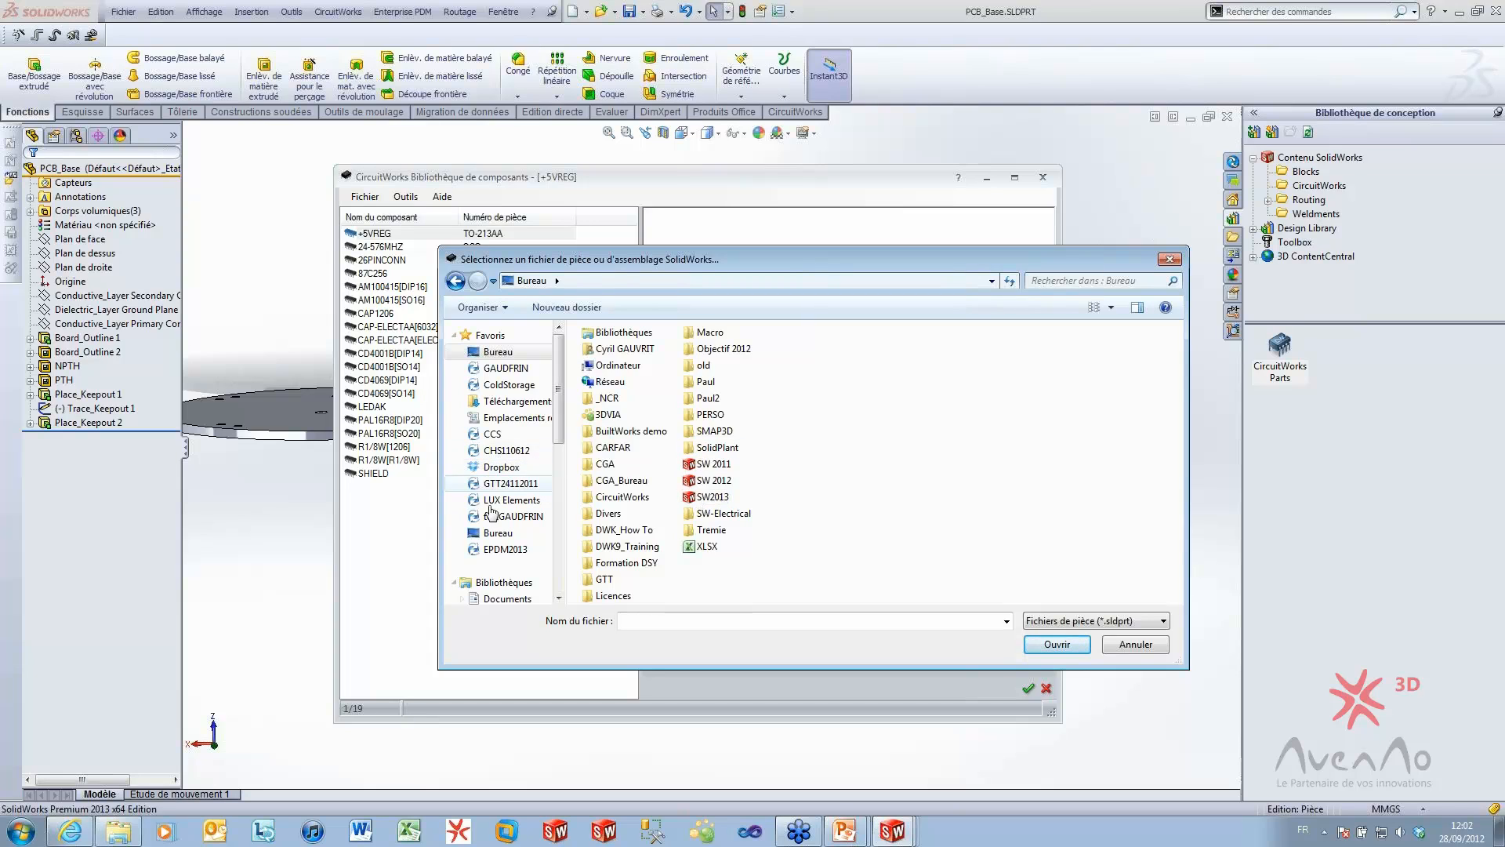
{"action": "scroll", "coordinate": [541, 517], "scroll_direction": "down", "scroll_amount": 4}
{"action": "left_click", "coordinate": [541, 526]}
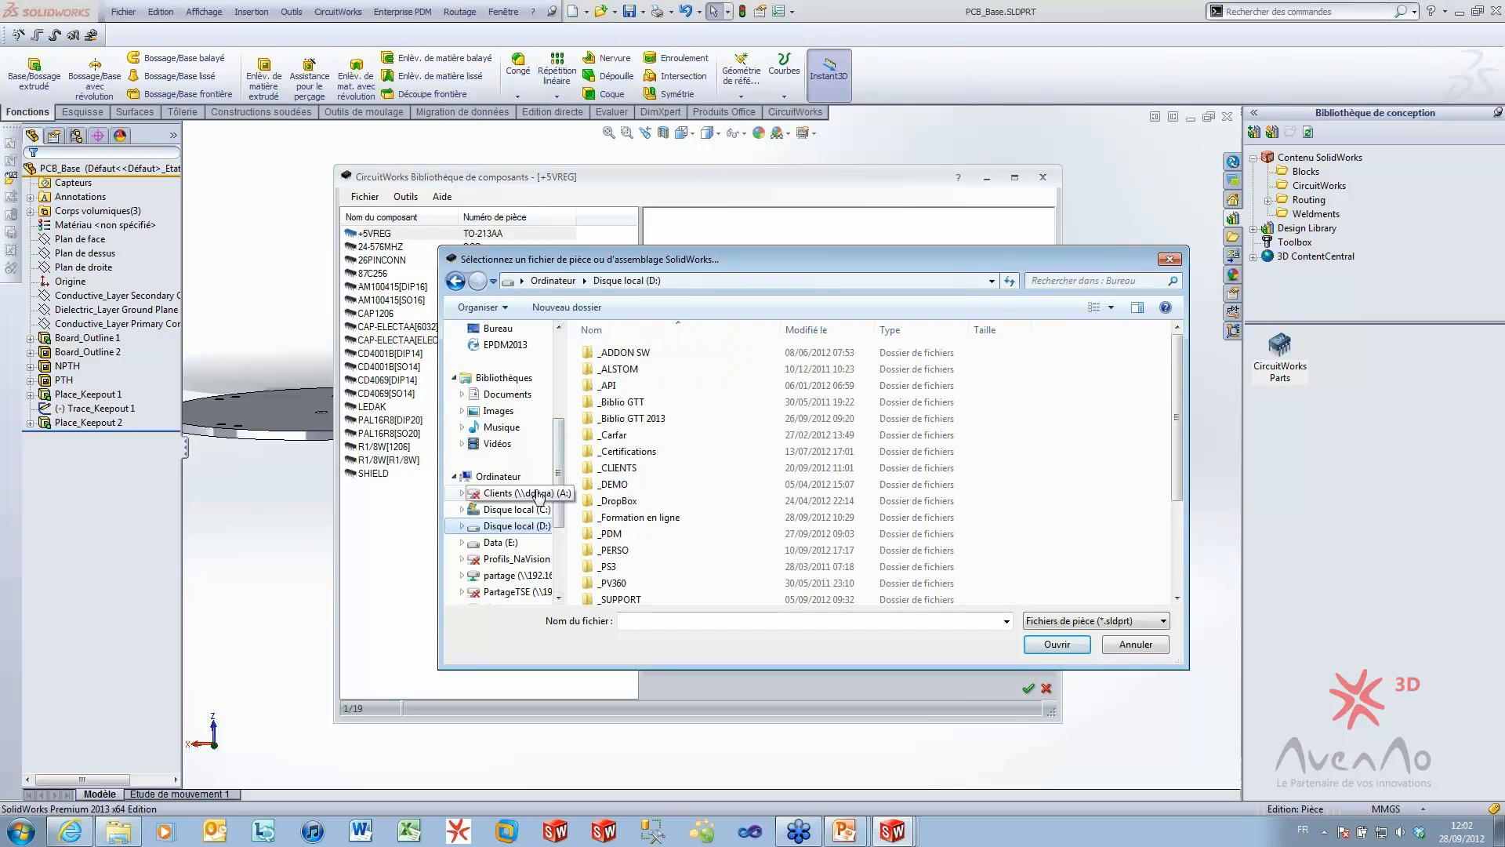
{"action": "double_click", "coordinate": [639, 516]}
{"action": "scroll", "coordinate": [752, 533], "scroll_direction": "down", "scroll_amount": 5}
{"action": "double_click", "coordinate": [757, 516]}
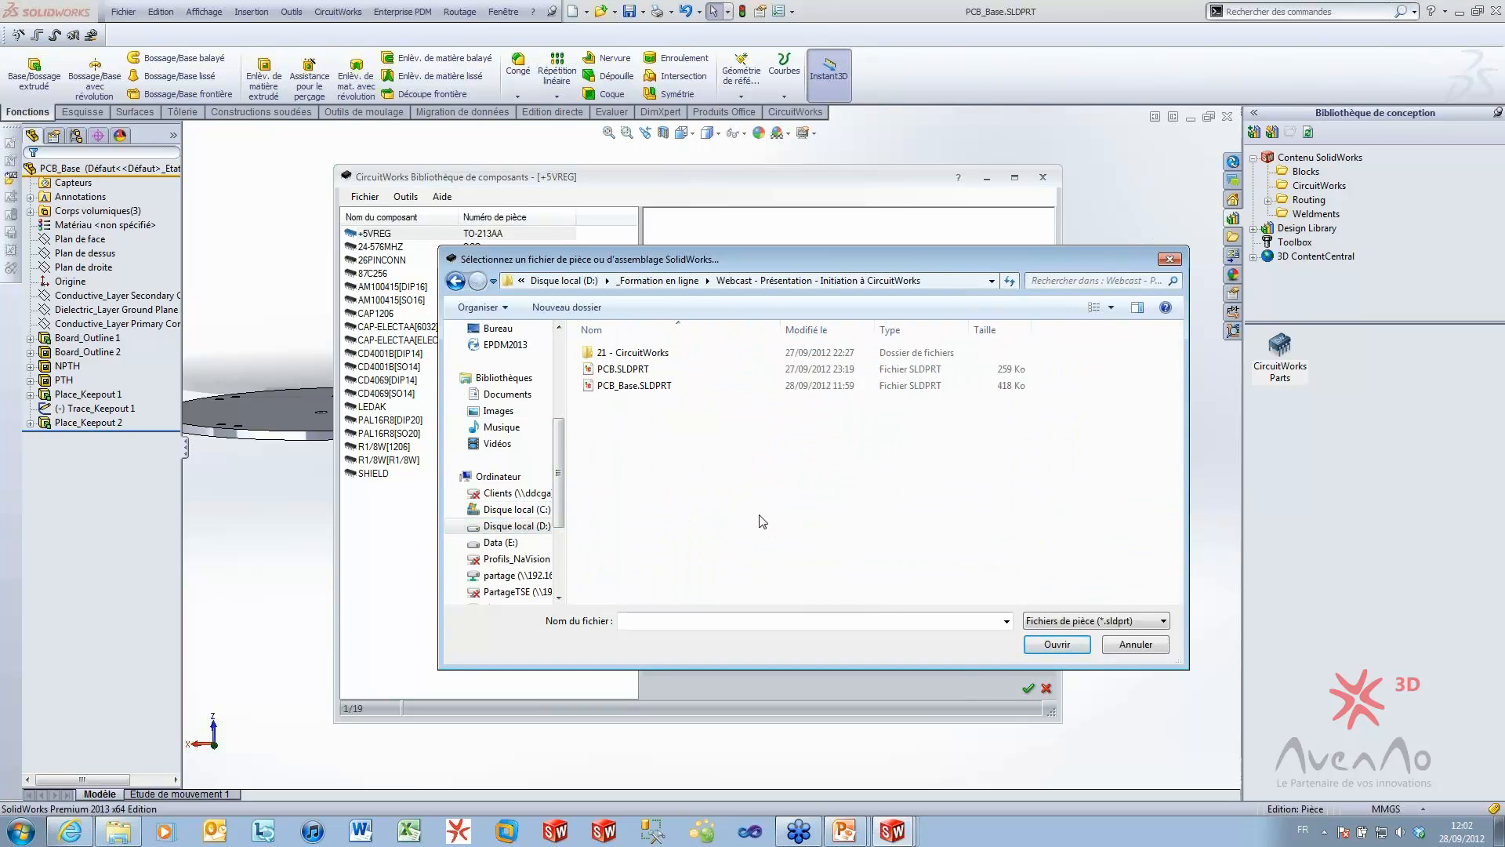
{"action": "double_click", "coordinate": [635, 353]}
{"action": "double_click", "coordinate": [634, 353]}
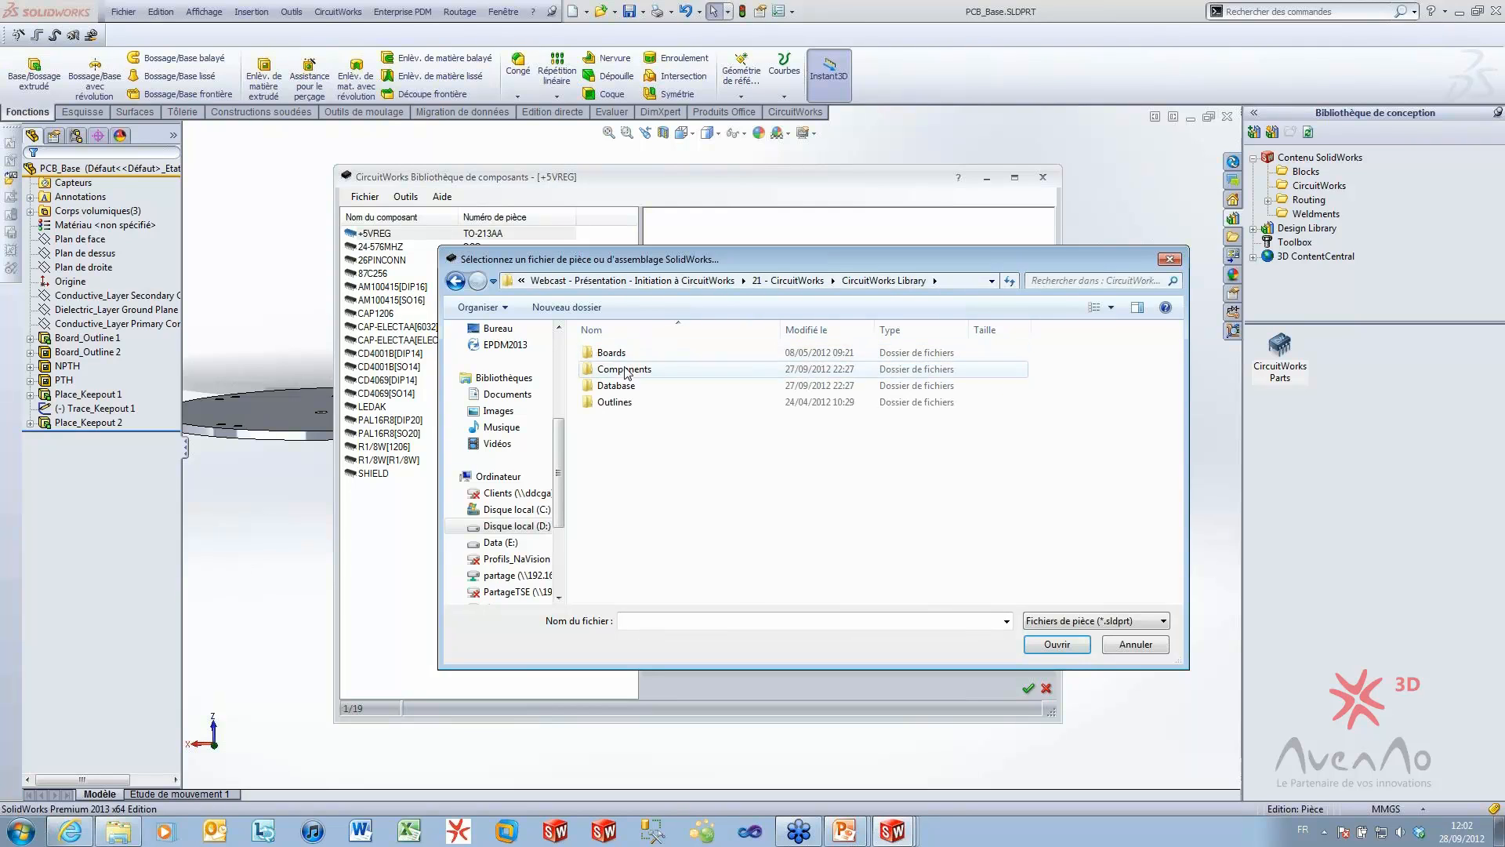
{"action": "double_click", "coordinate": [626, 370]}
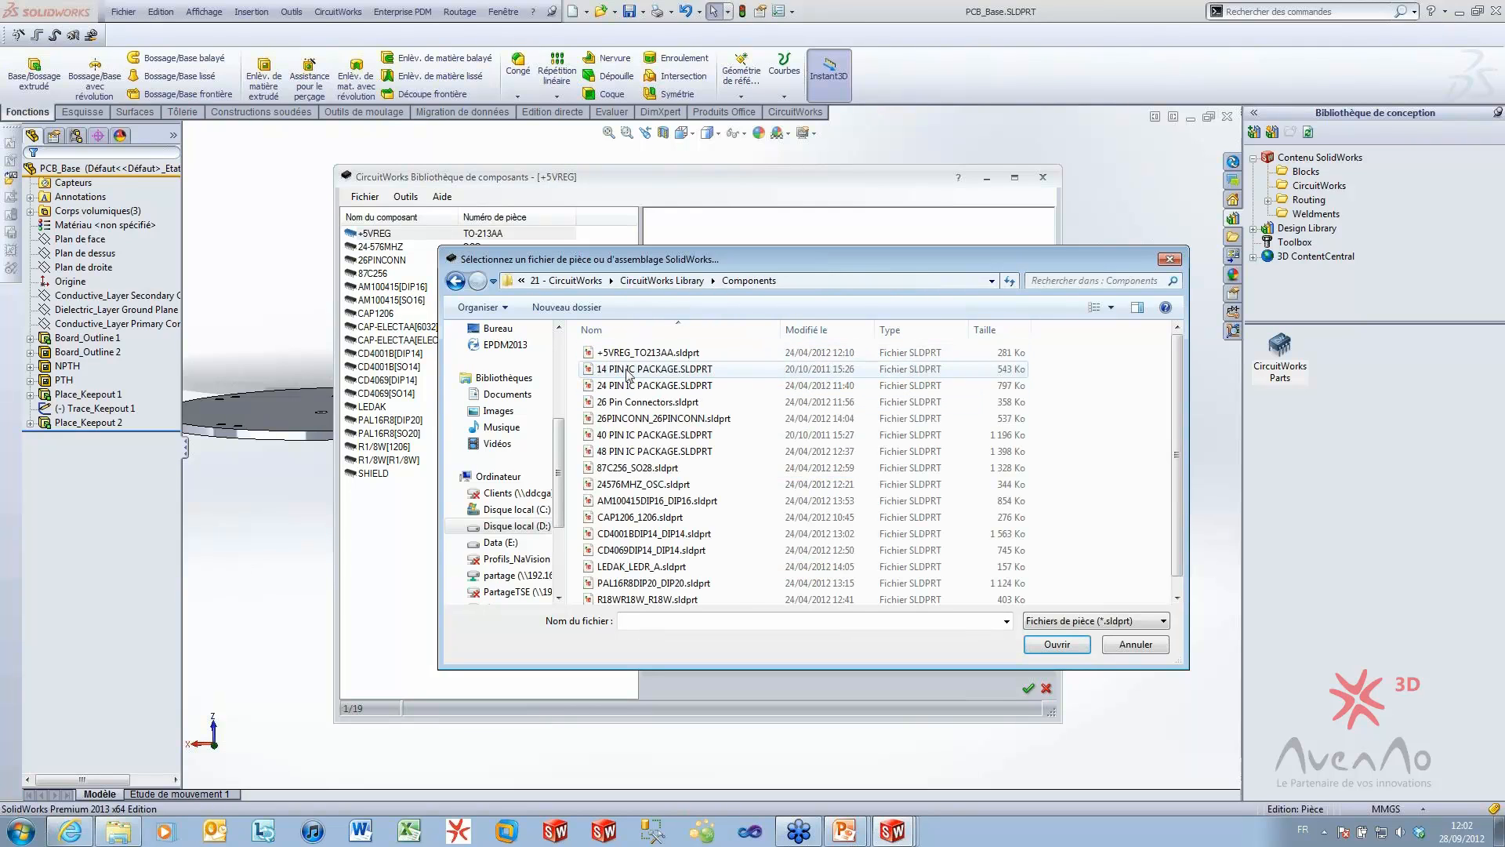
{"action": "left_click", "coordinate": [665, 435]}
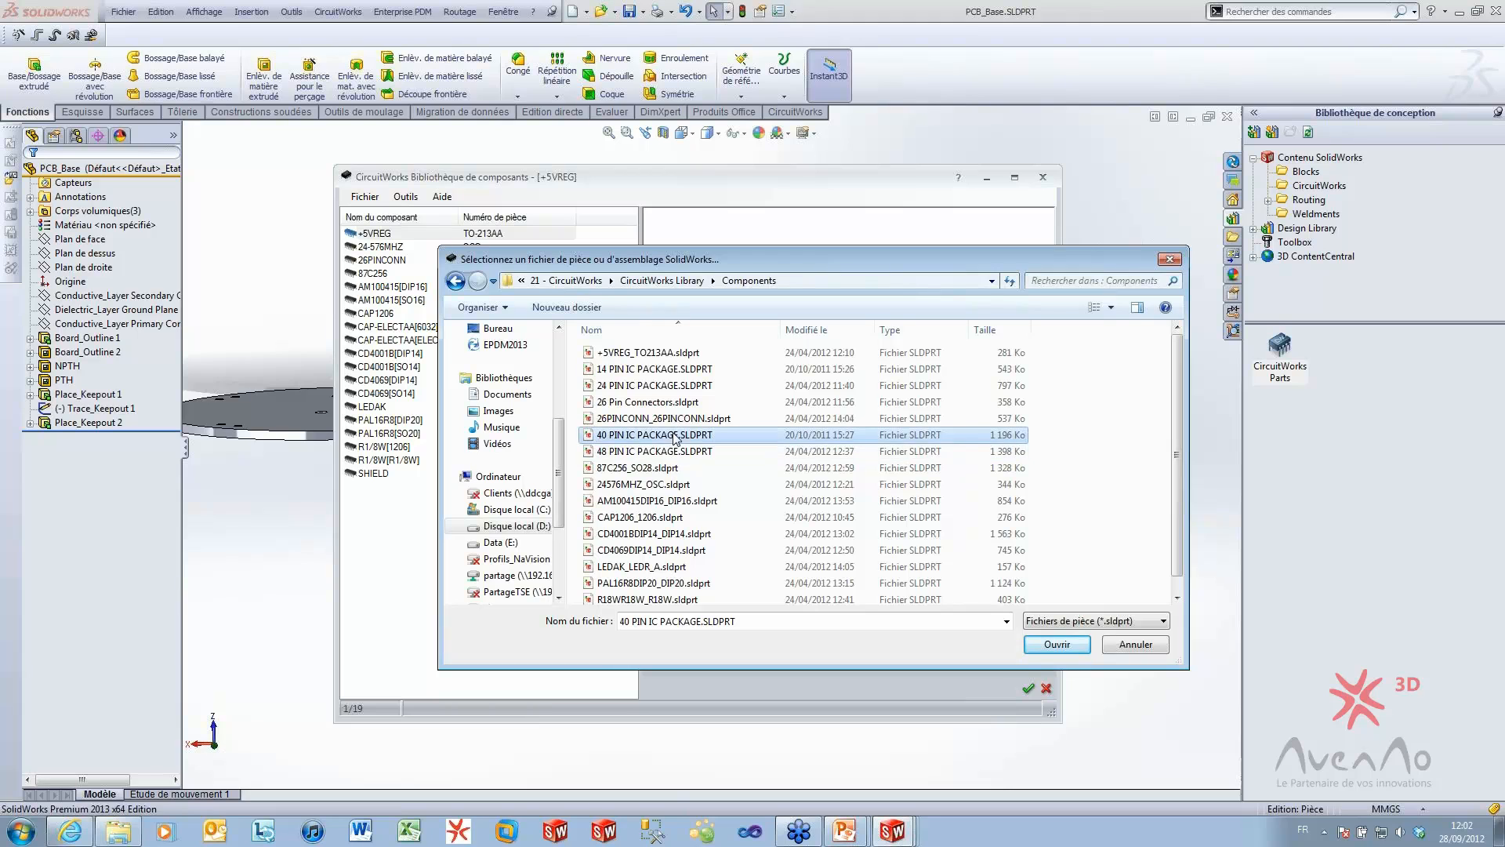
{"action": "left_click", "coordinate": [1056, 644]}
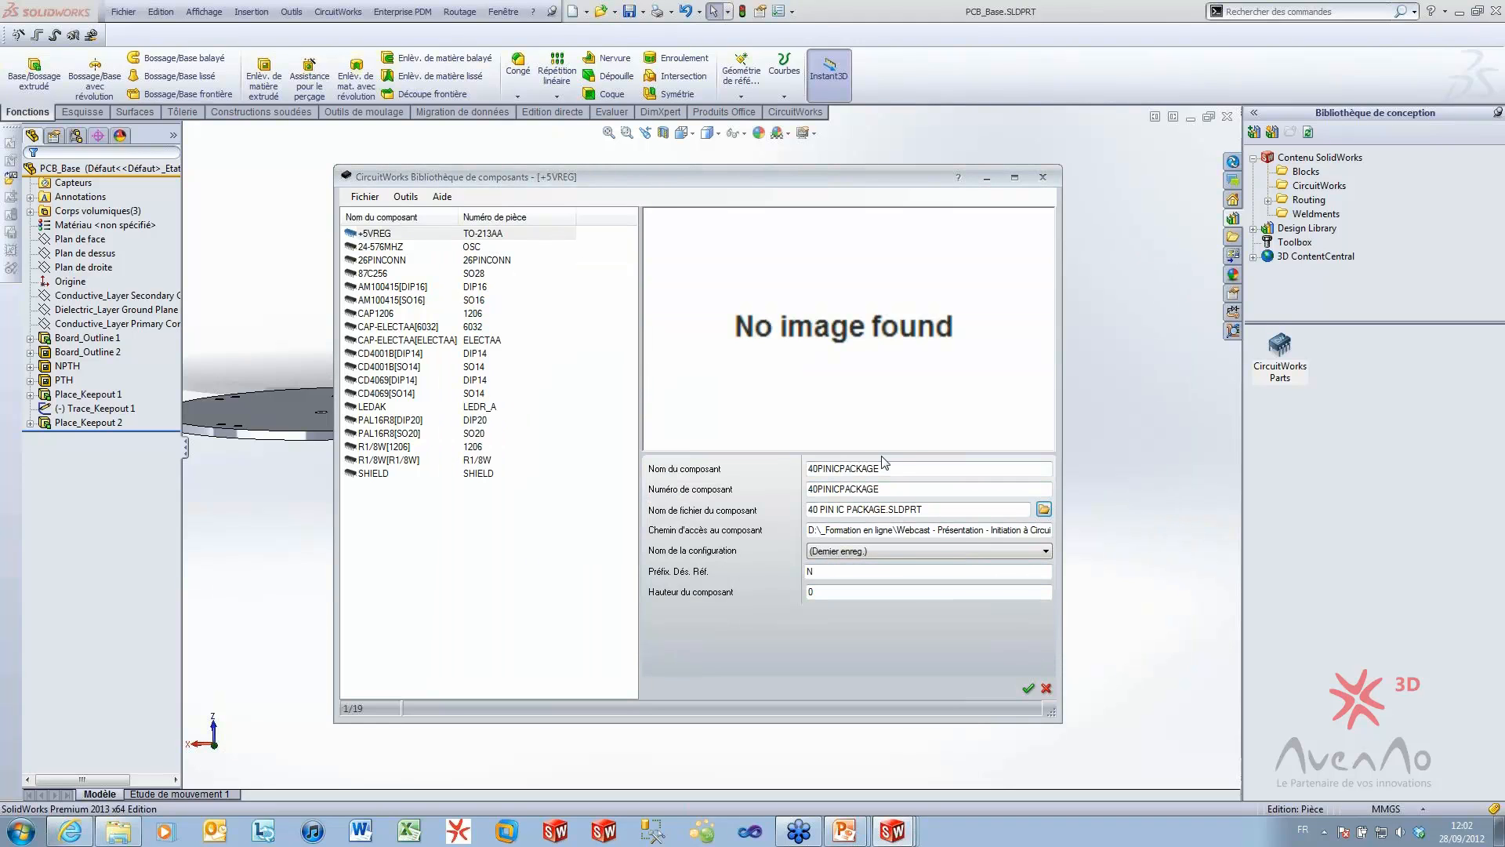
Look over the new component's name, height and configuration fields, and discard the new entry
{"action": "double_click", "coordinate": [904, 471]}
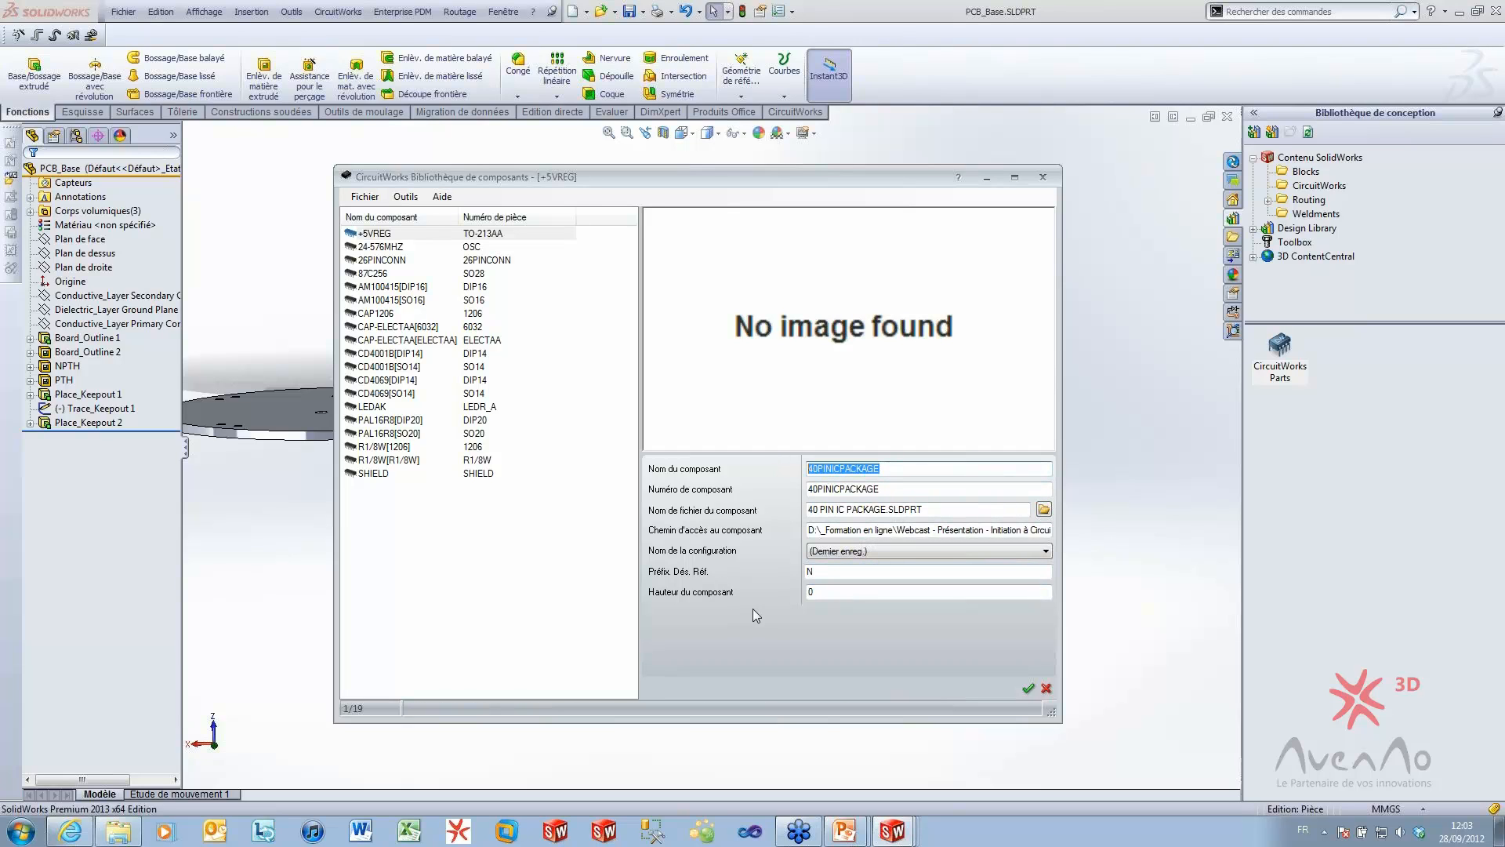
{"action": "left_click_drag", "start_coordinate": [829, 592], "coordinate": [721, 579]}
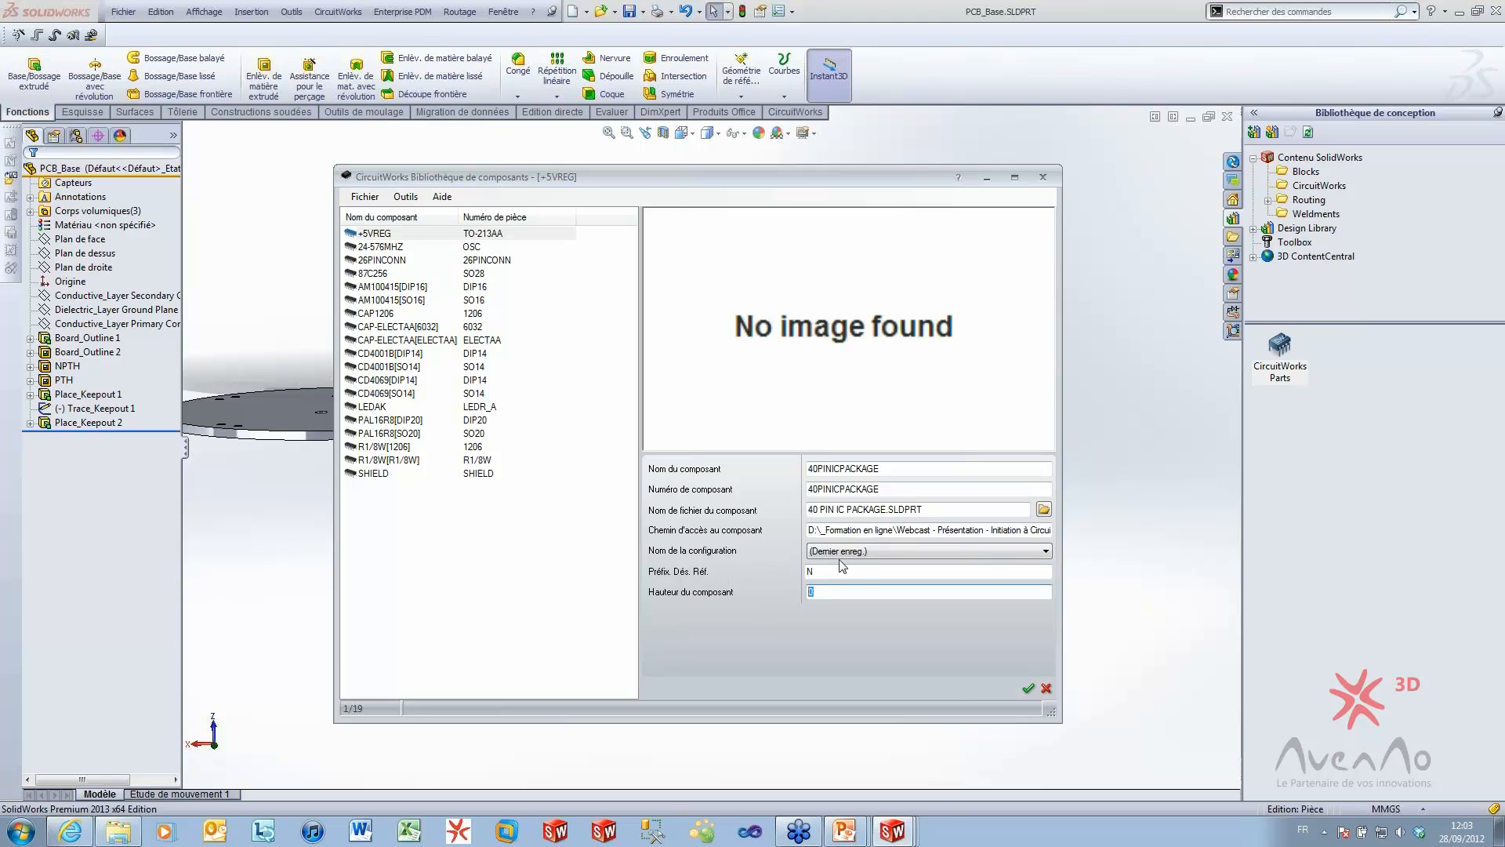
{"action": "left_click", "coordinate": [867, 552]}
{"action": "left_click", "coordinate": [867, 552]}
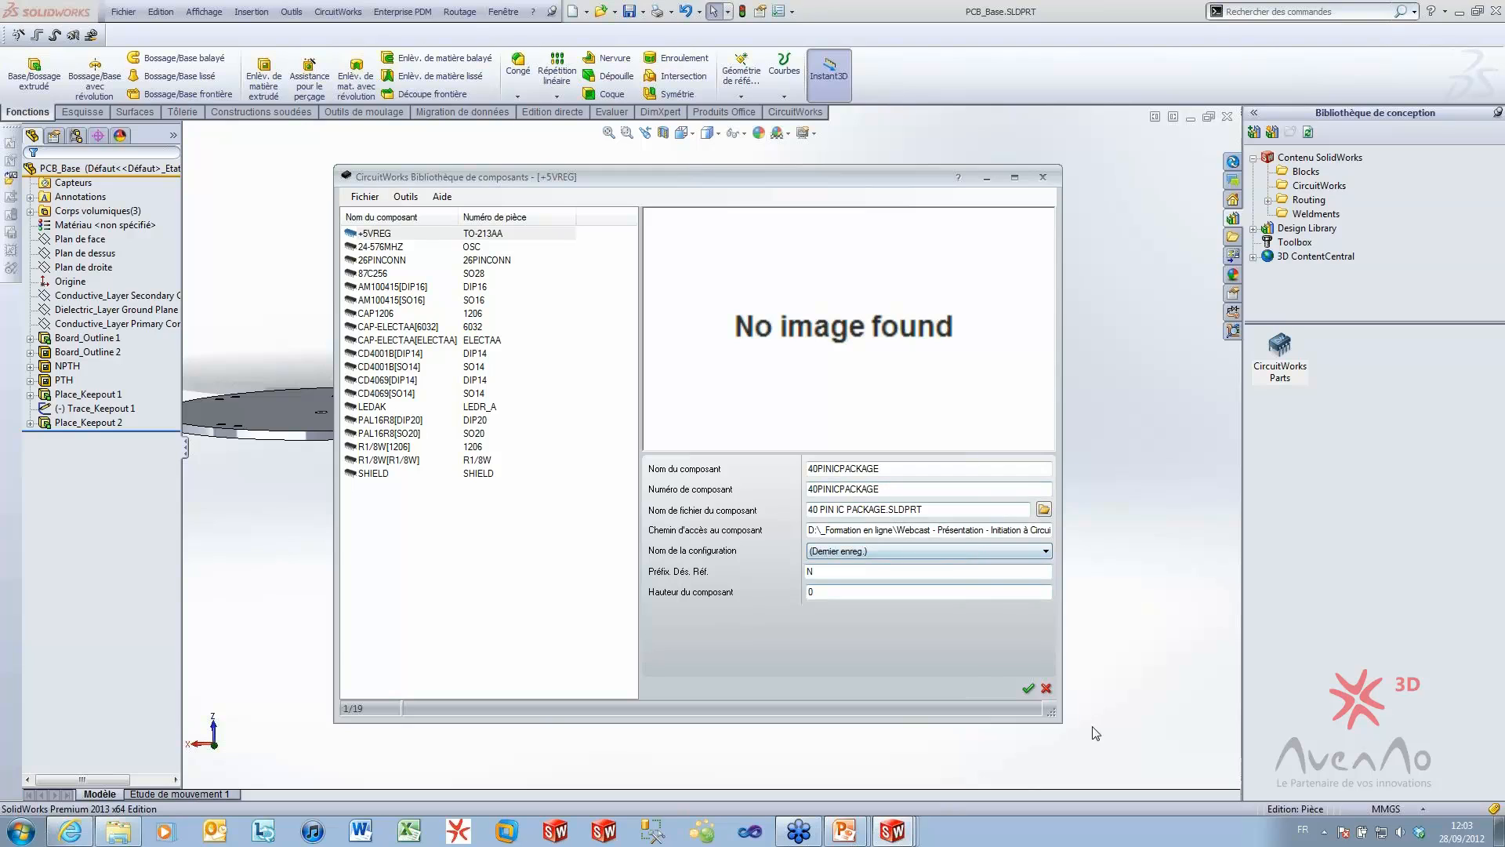
{"action": "left_click", "coordinate": [1046, 688]}
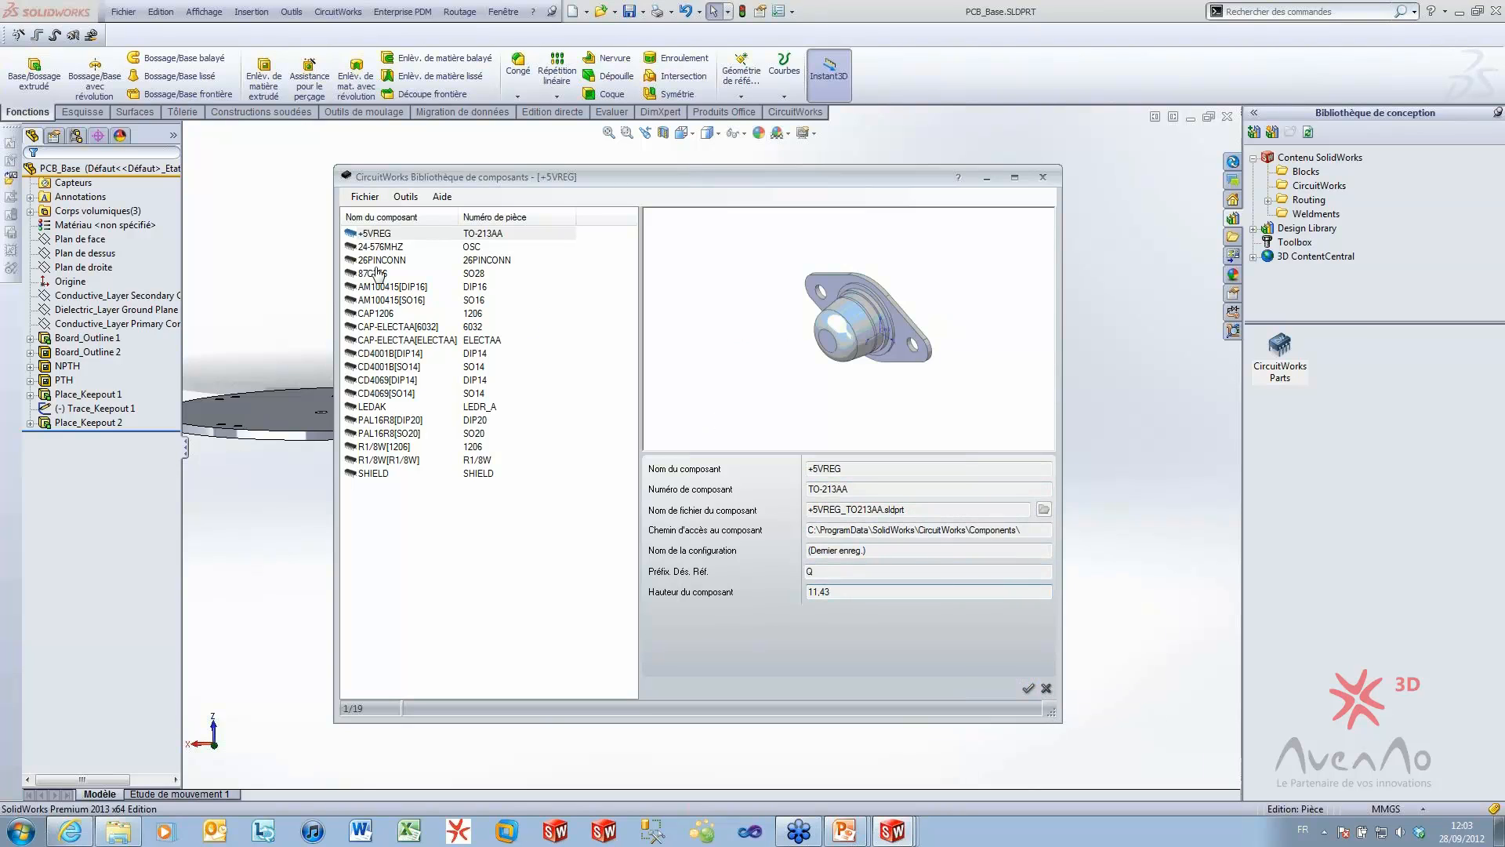
Look at the library's commands for adding several components, importing or exporting data and removing unreferenced components, and close the library
{"action": "left_click", "coordinate": [363, 197]}
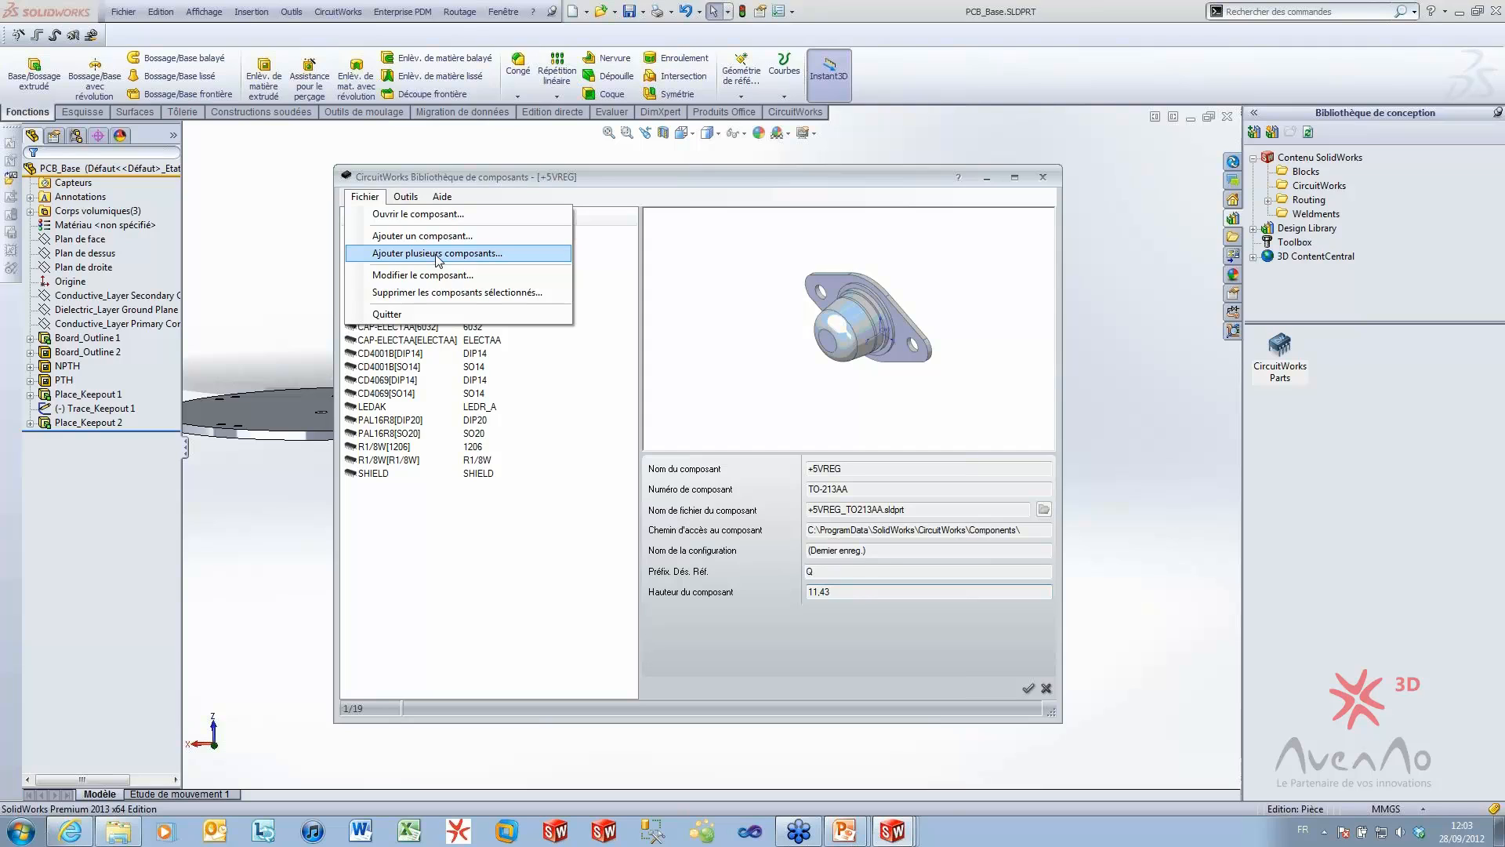
{"action": "mouse_move", "coordinate": [410, 197]}
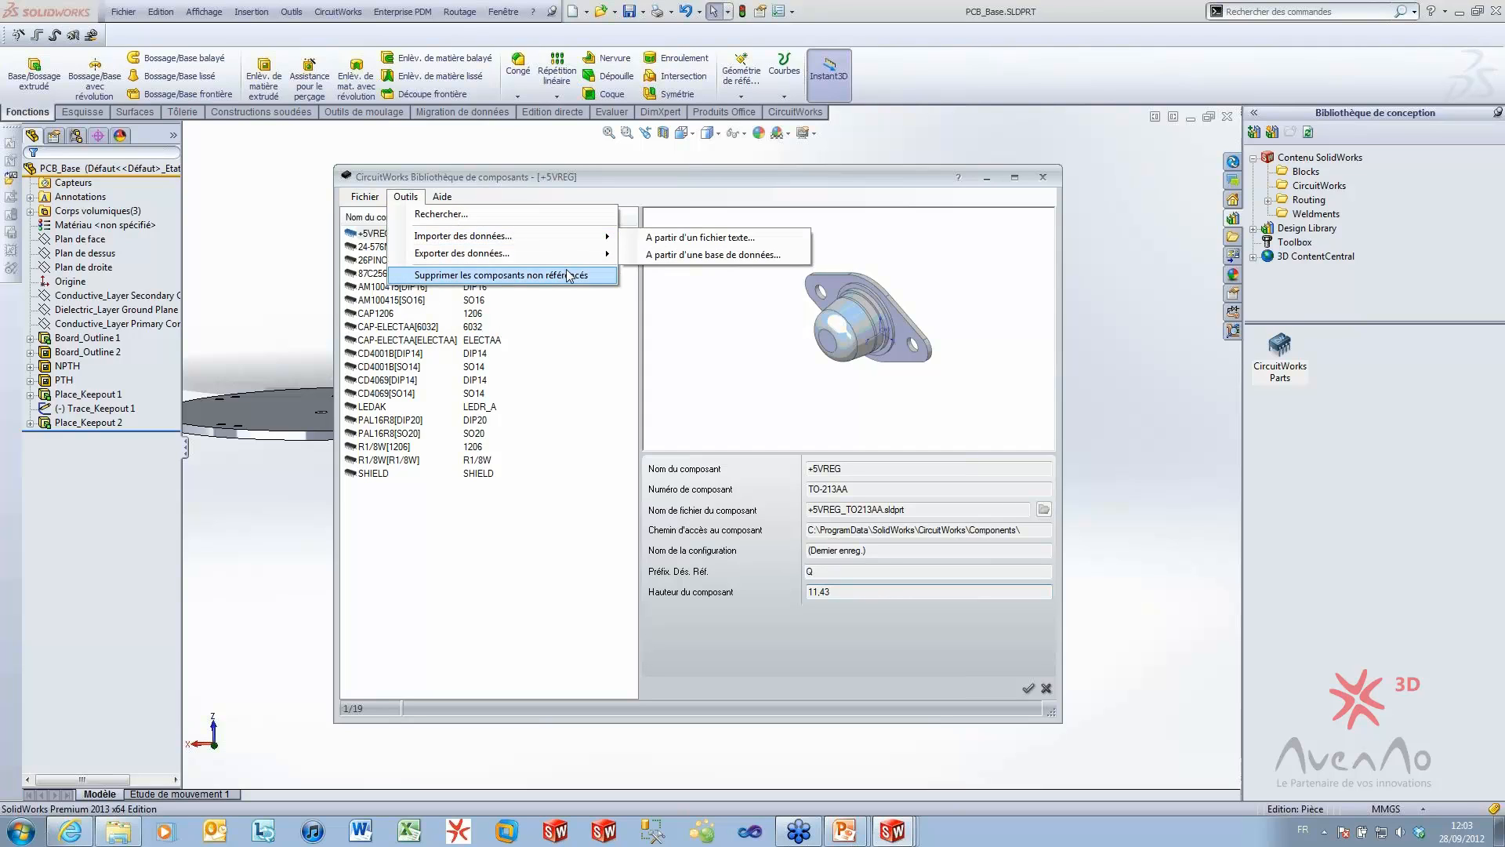
{"action": "left_click", "coordinate": [830, 265]}
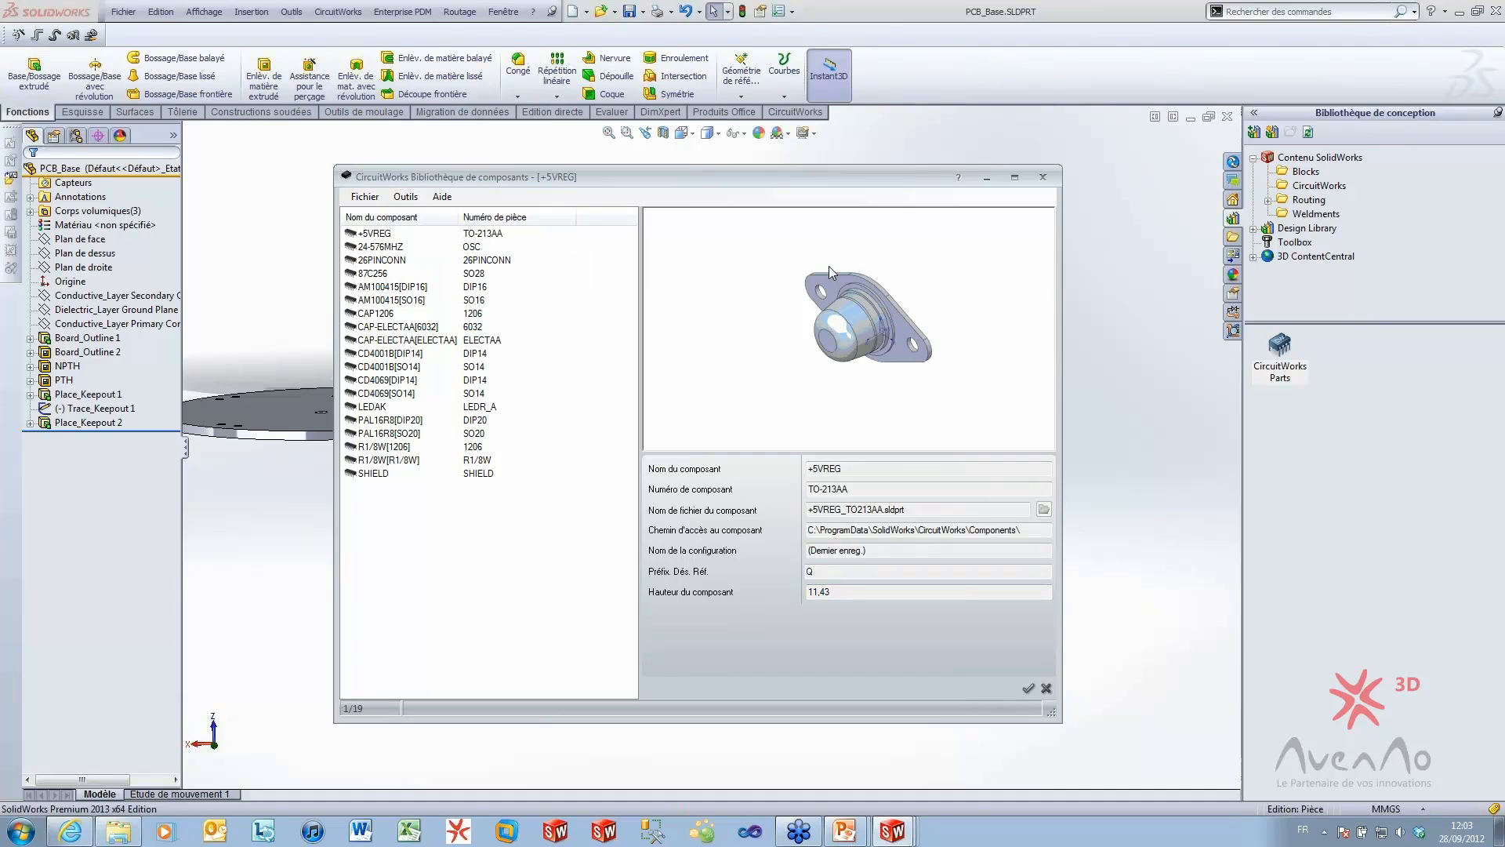
{"action": "left_click", "coordinate": [1042, 179]}
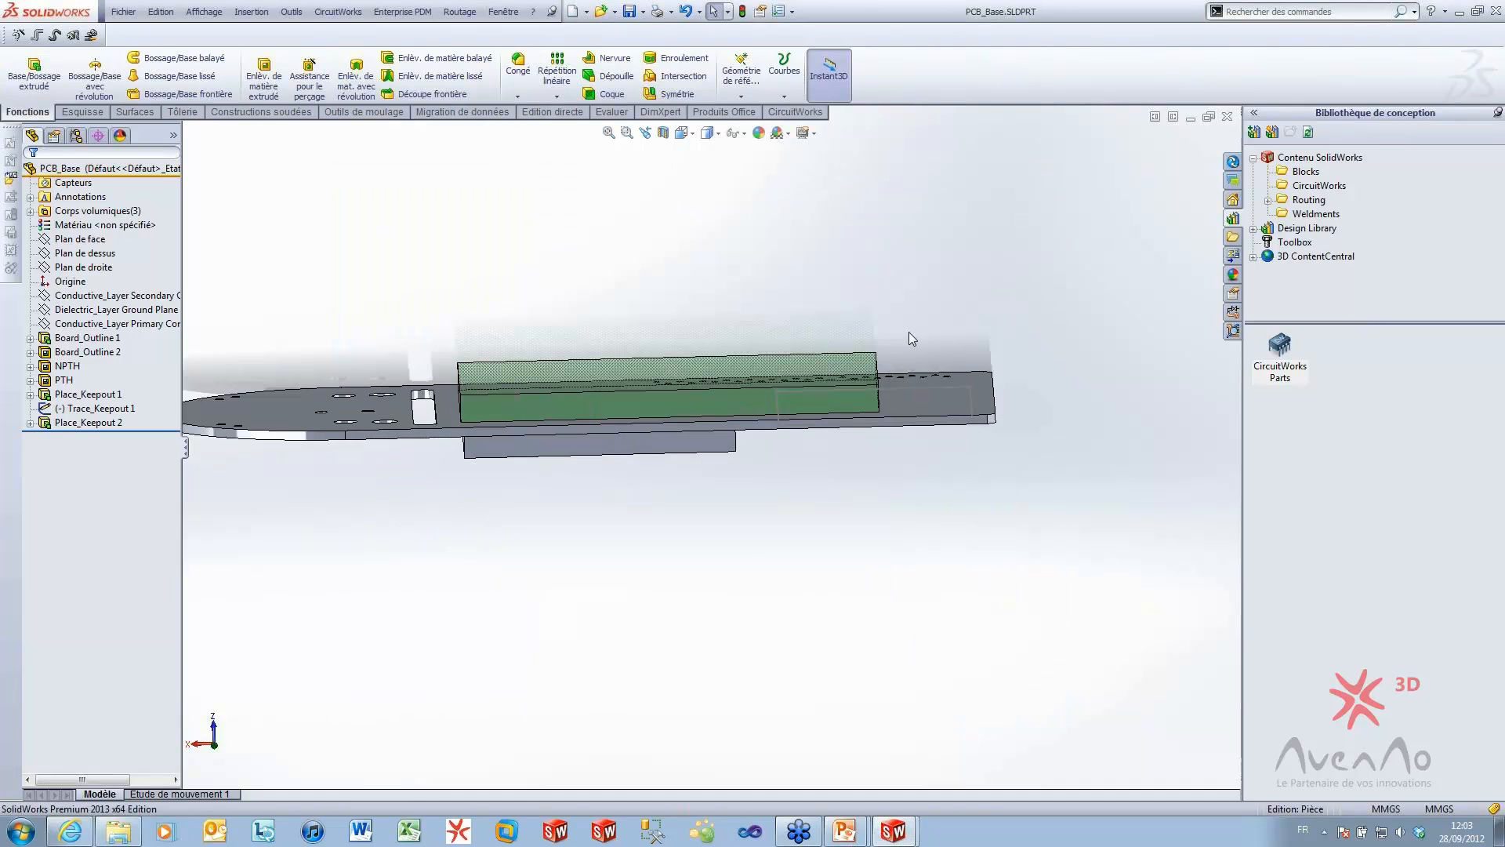
{"action": "middle_click_drag", "start_coordinate": [561, 570], "coordinate": [660, 505]}
{"action": "scroll", "coordinate": [660, 506], "scroll_direction": "up", "scroll_amount": 3}
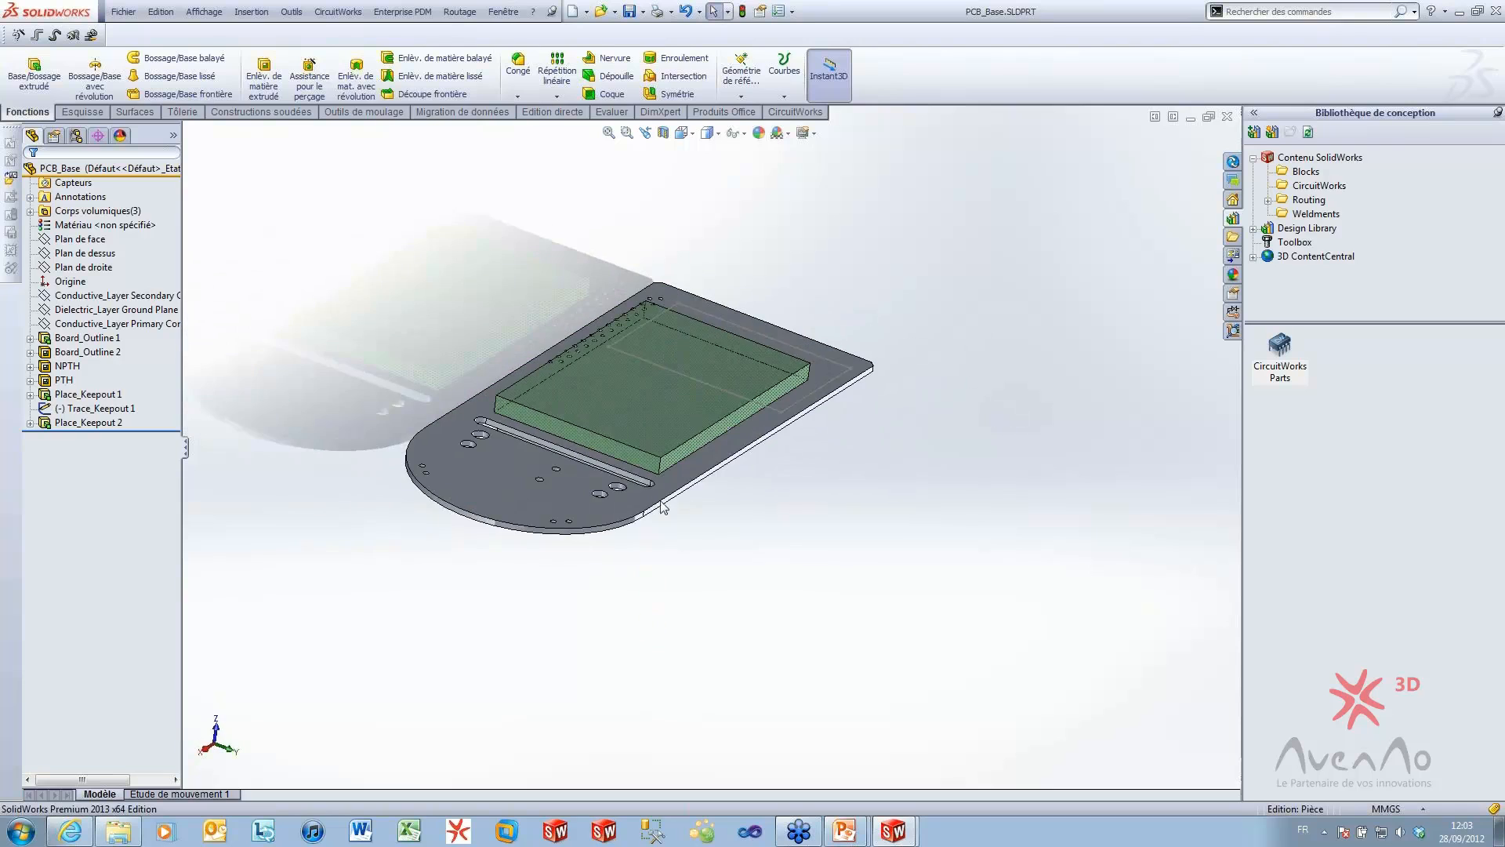
{"action": "scroll", "coordinate": [600, 452], "scroll_direction": "down", "scroll_amount": 2}
Switch to the WEBCAST 28092012.pptx slide show in PowerPoint and advance to the "Fonctions clés" slide
{"action": "left_click", "coordinate": [850, 837]}
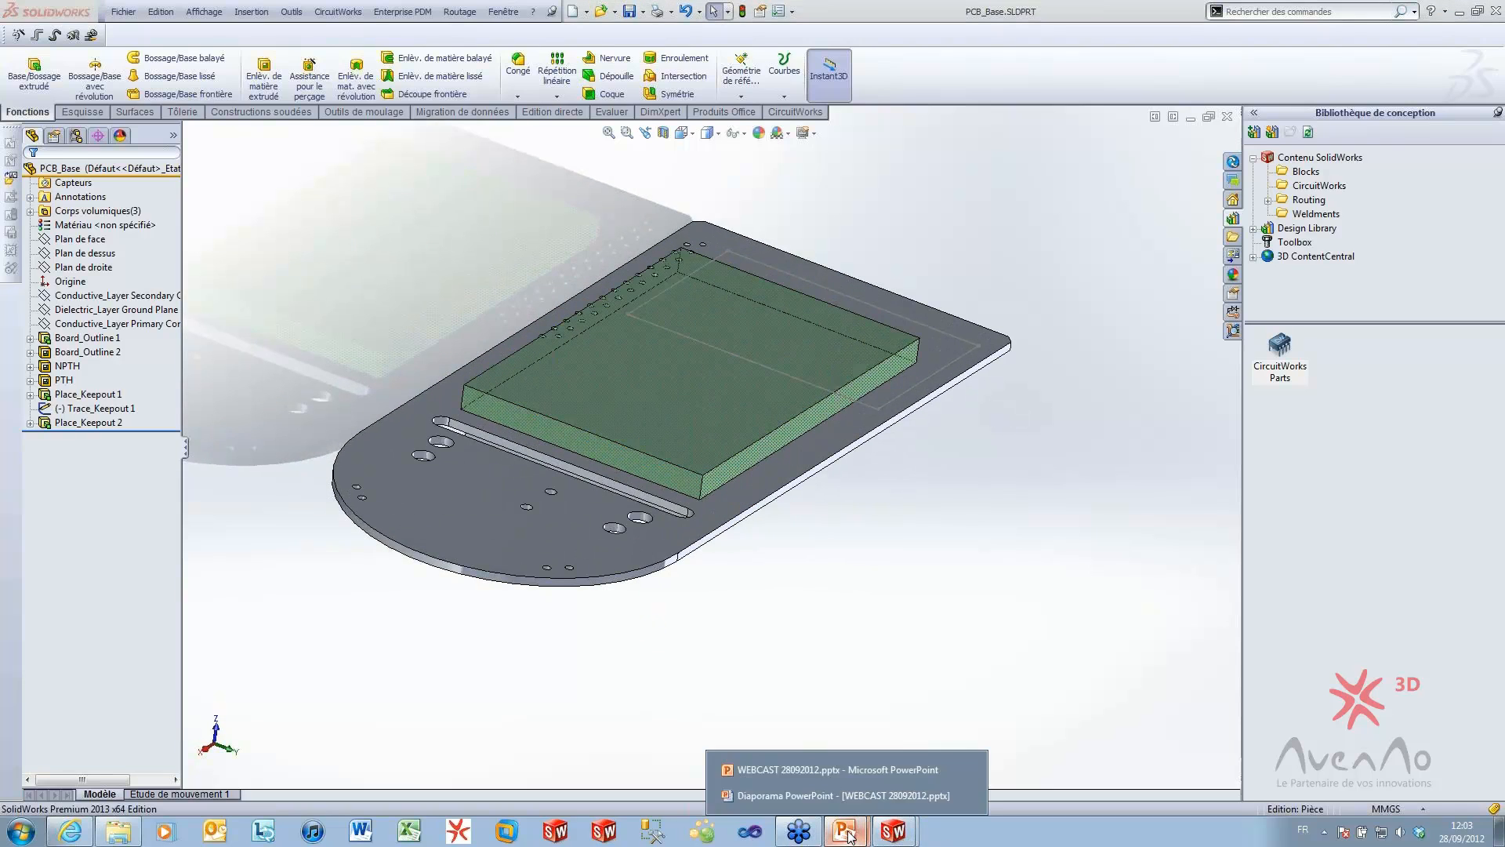
{"action": "left_click", "coordinate": [802, 796]}
{"action": "left_click", "coordinate": [567, 746]}
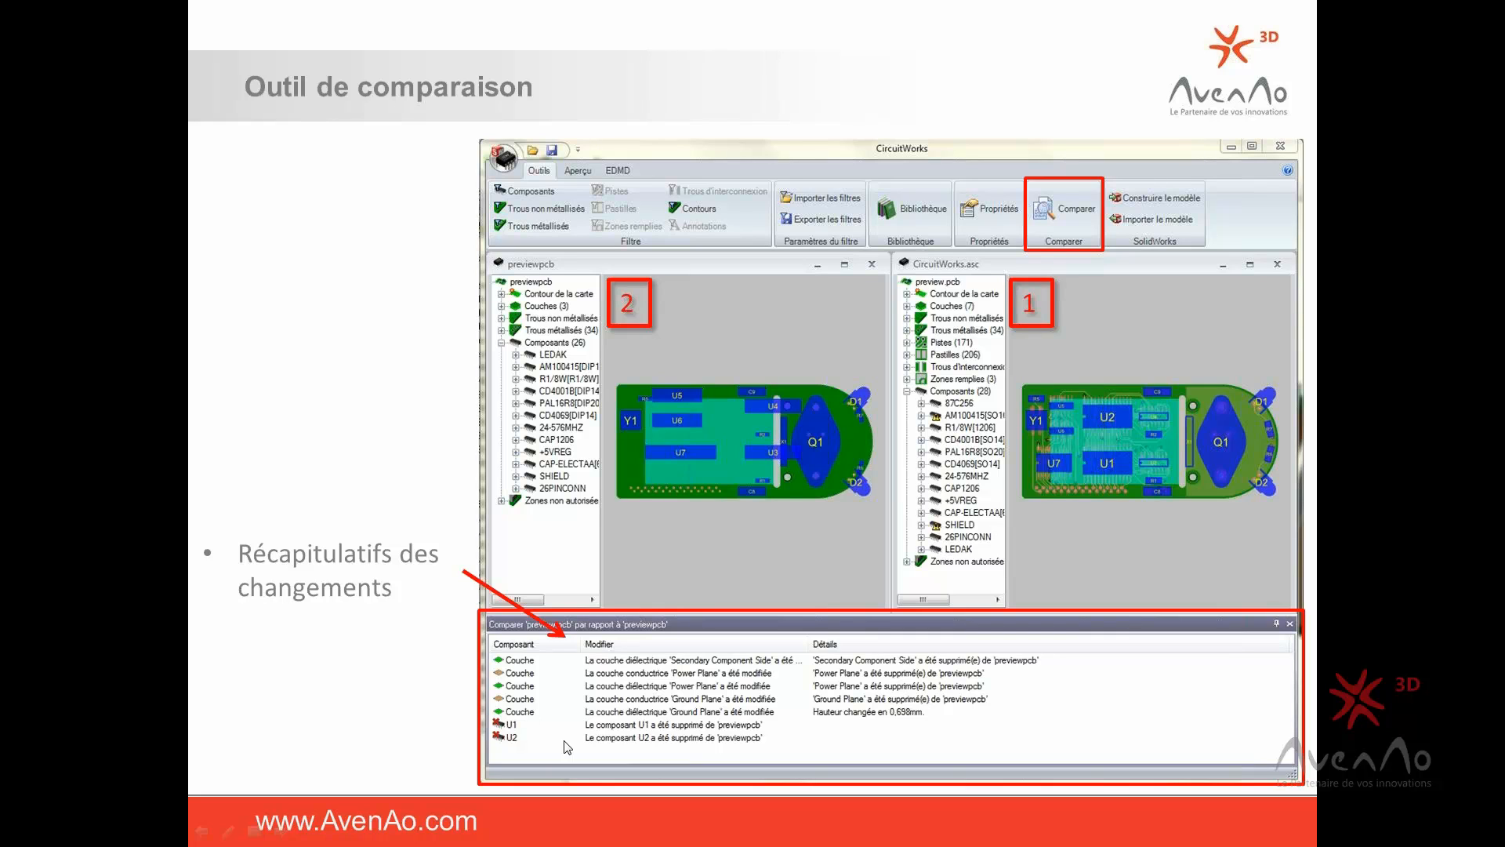
{"action": "key", "text": "Right"}
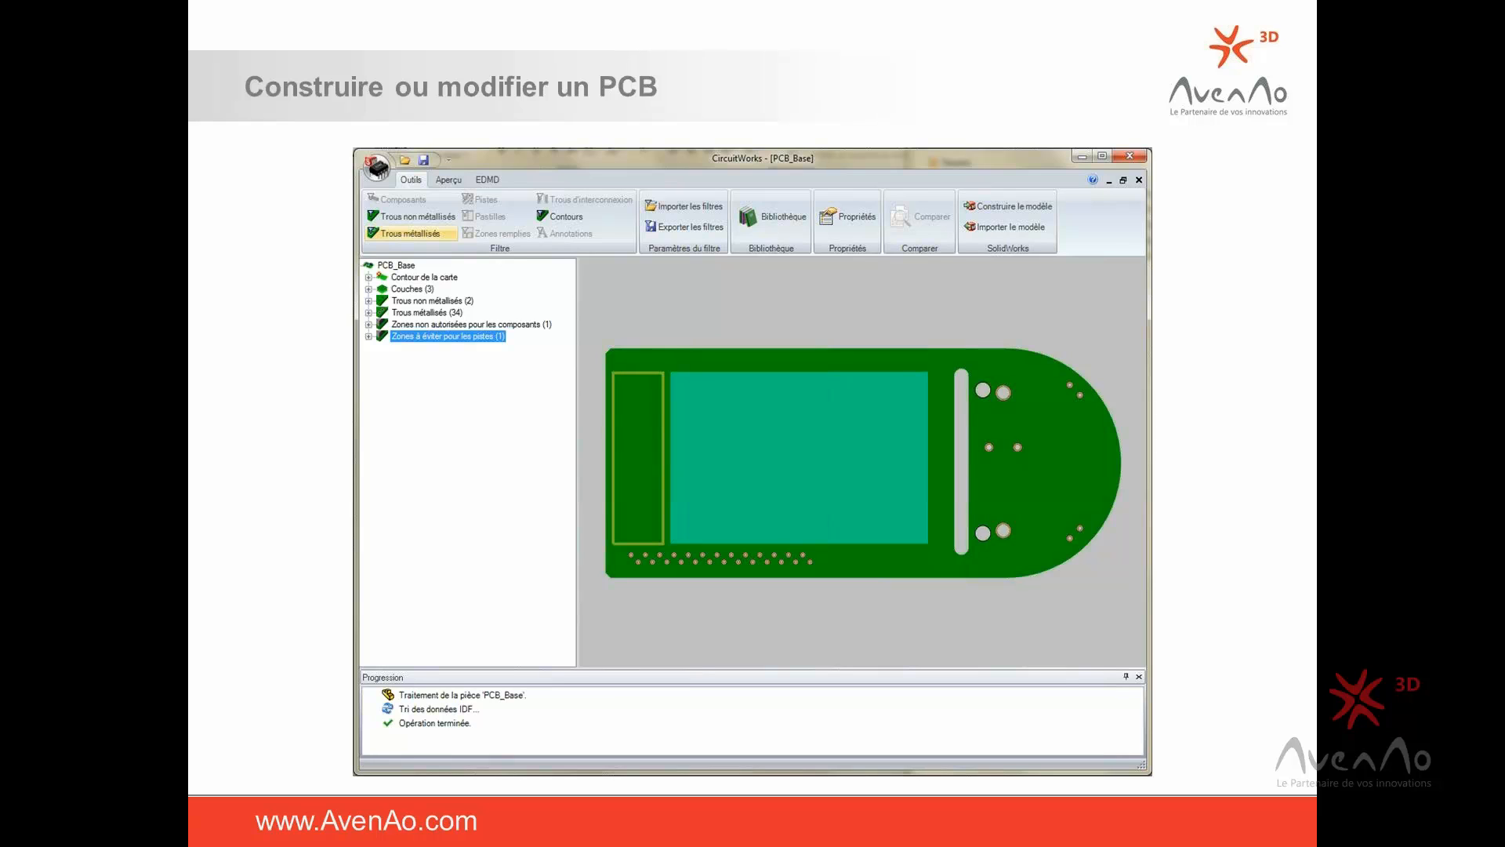
{"action": "key", "text": "Right"}
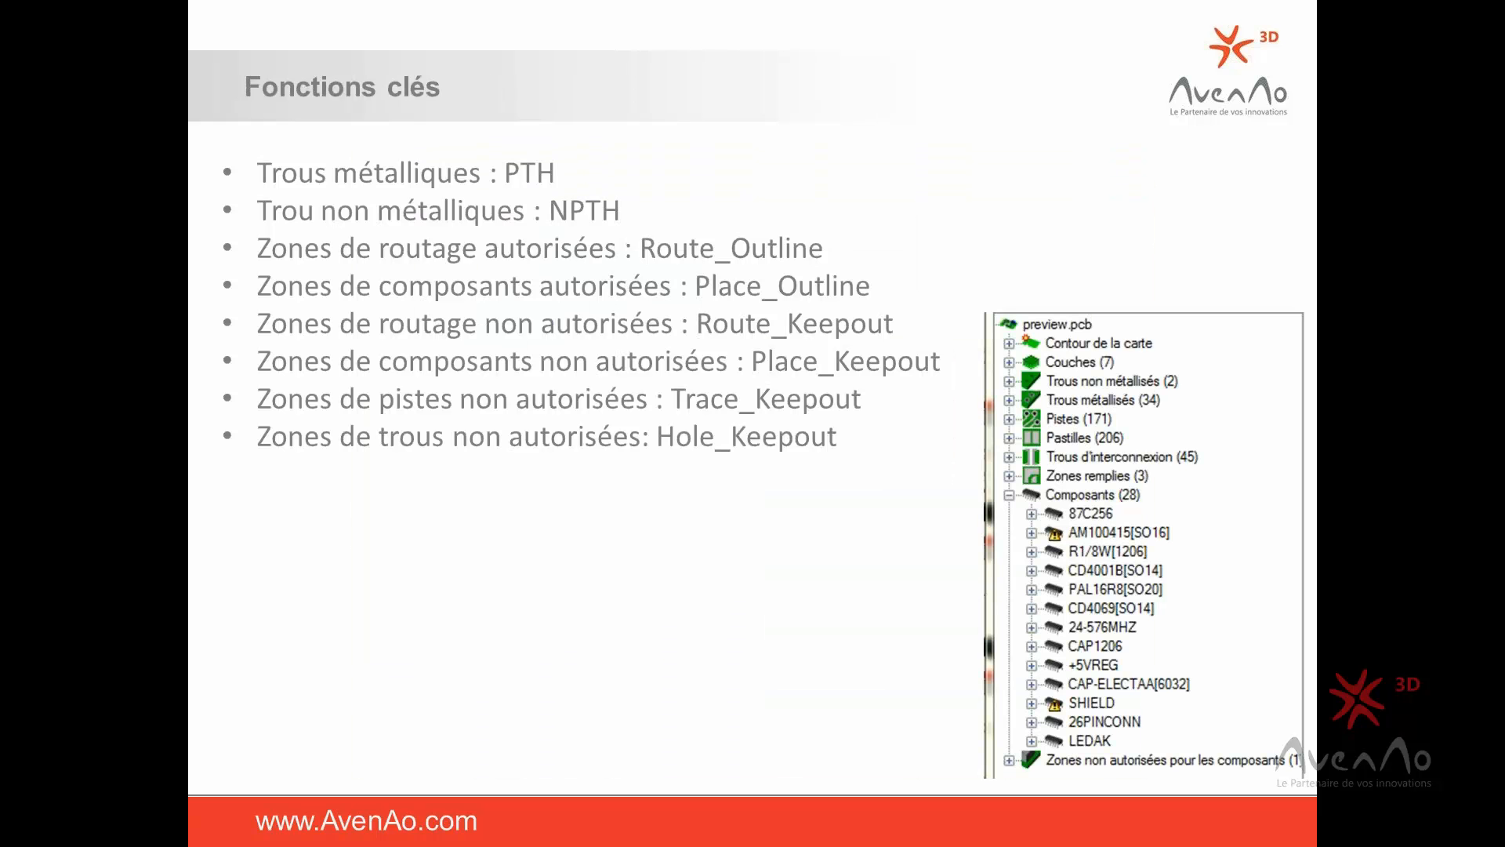